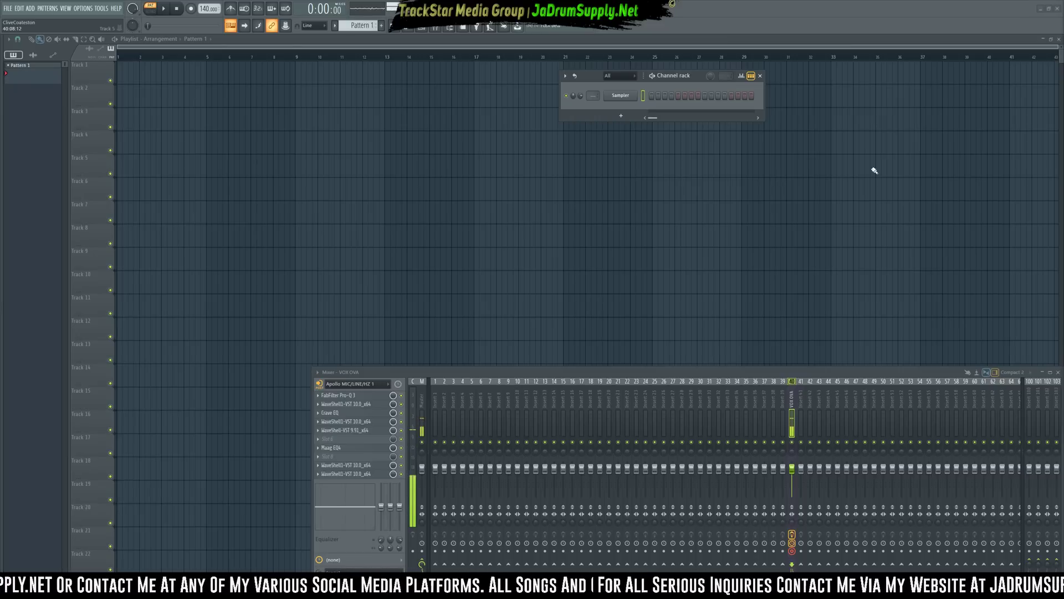
Show the browser, expand splice_folder, and set the browser's item size to Medium
key("alt+F8")
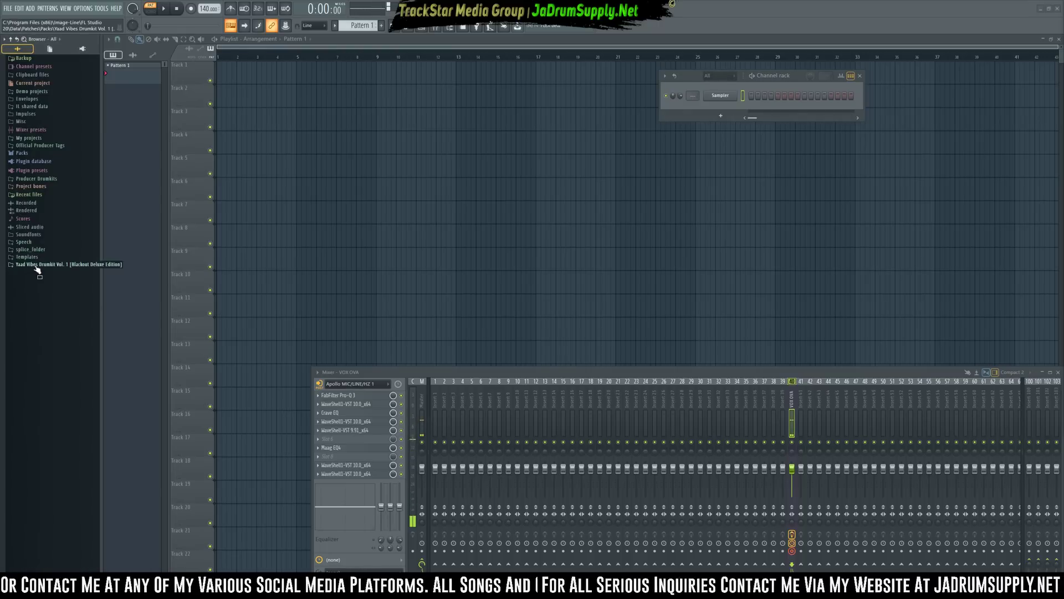
left_click(33, 249)
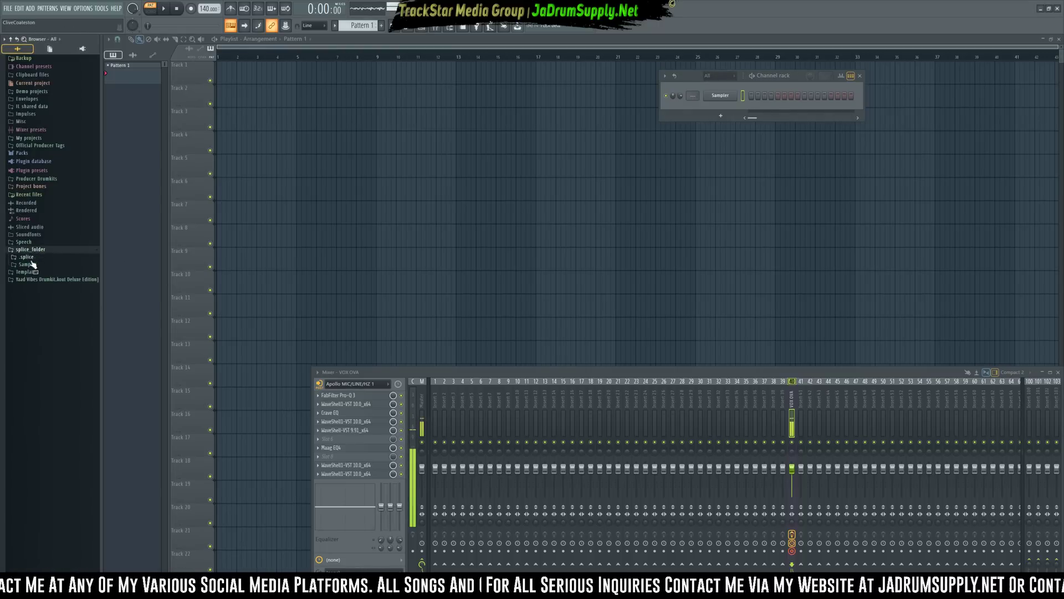
left_click(6, 40)
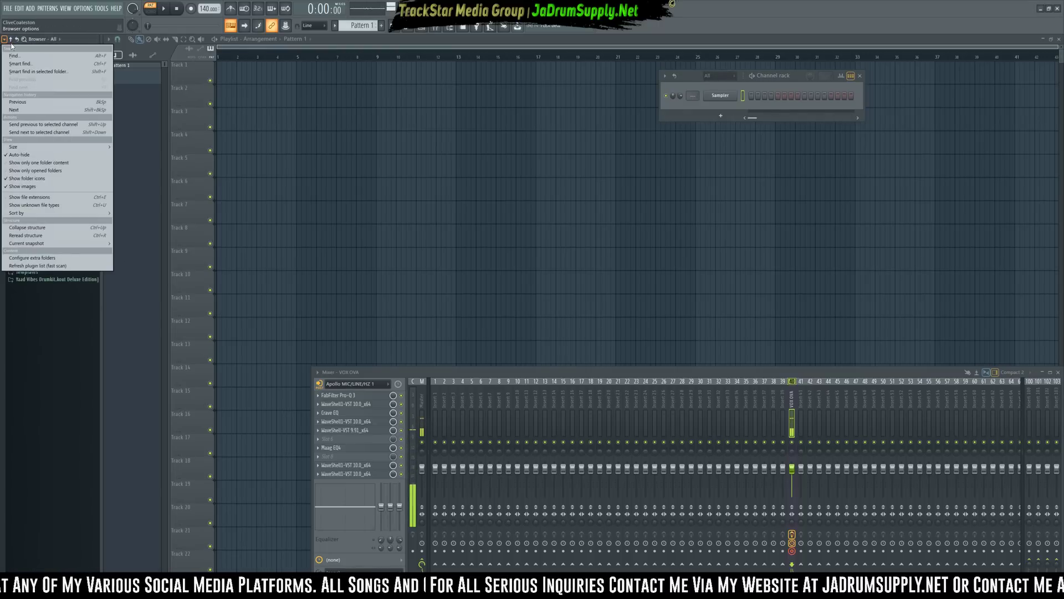
mouse_move(58, 148)
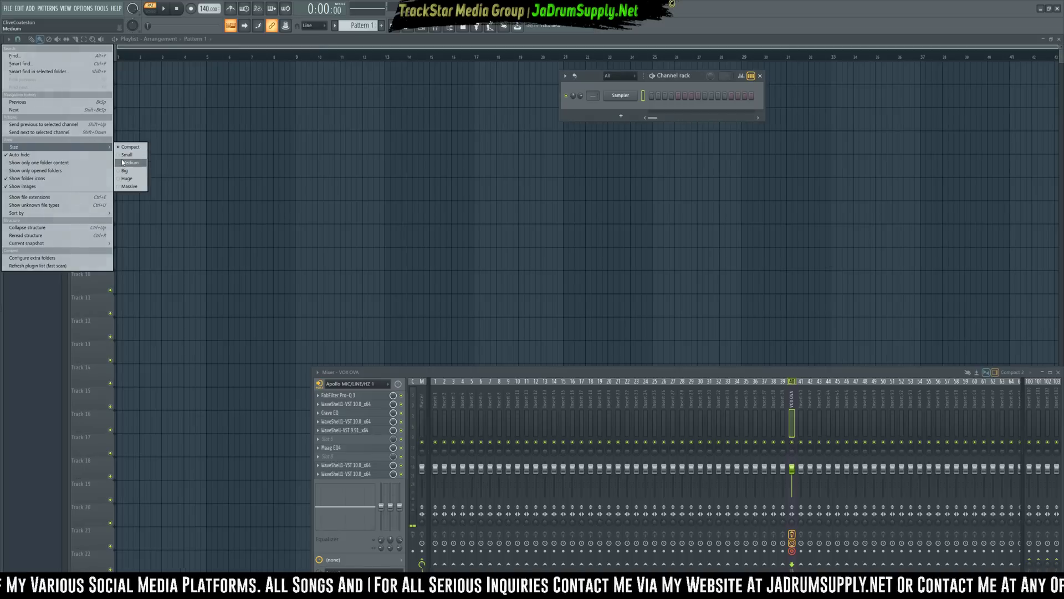
left_click(124, 163)
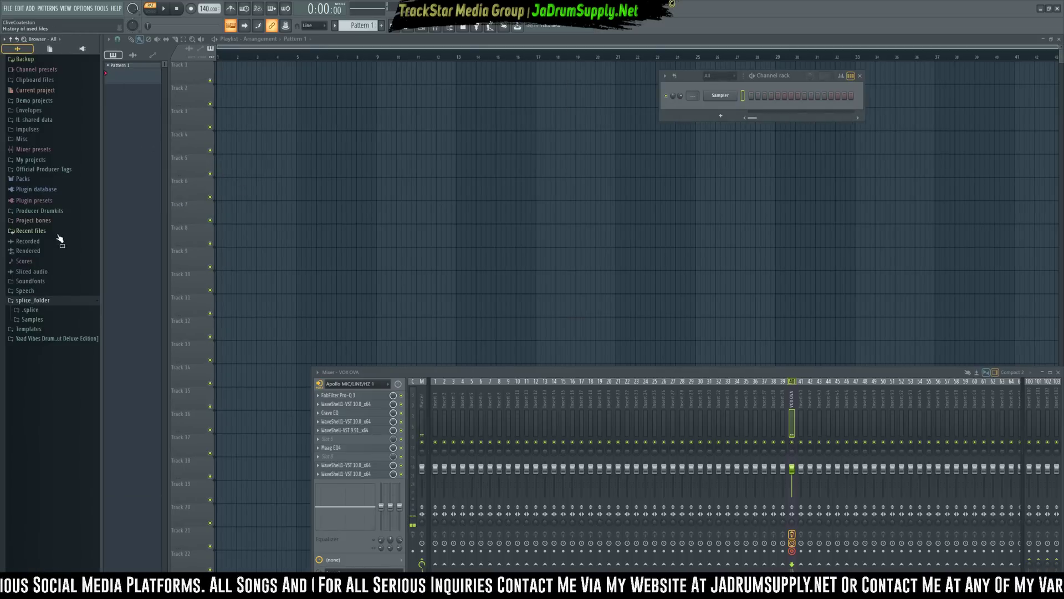
Open the packs folder inside splice_folder's Samples and look through the sample packs
left_click(36, 320)
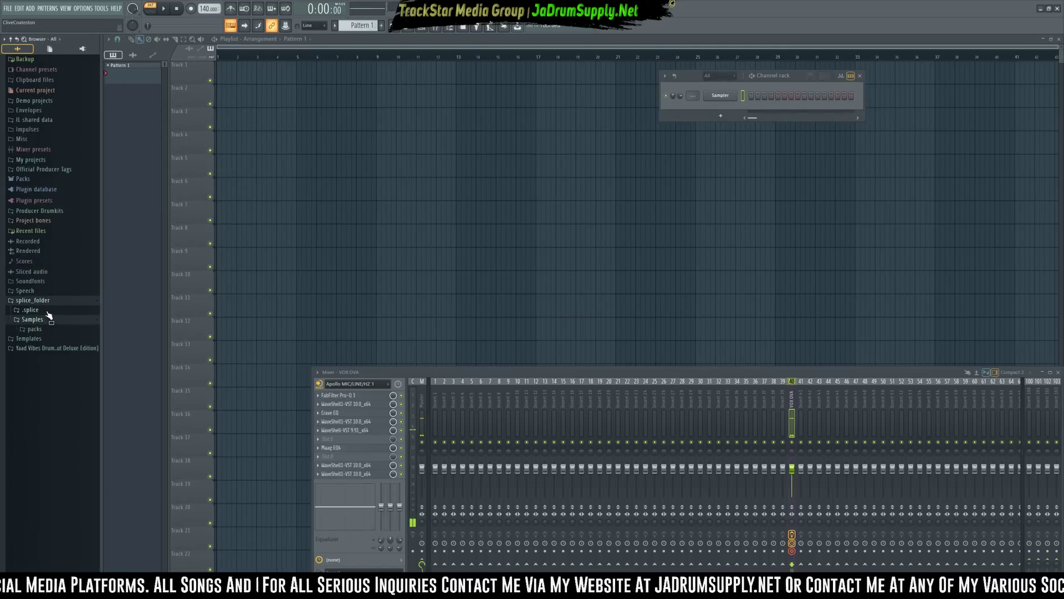
left_click(45, 331)
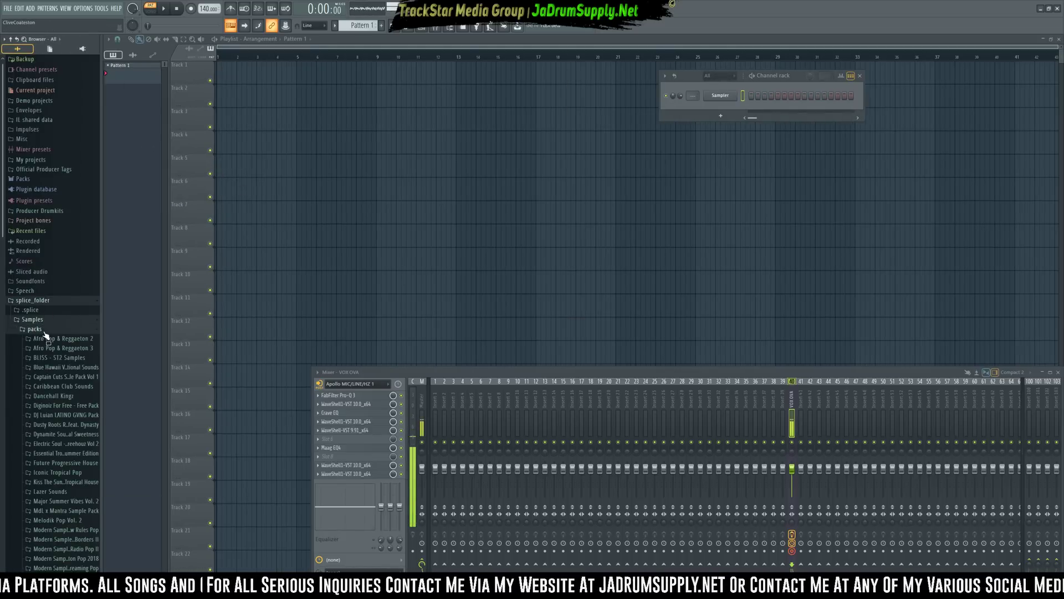
scroll(46, 336, "down", 6)
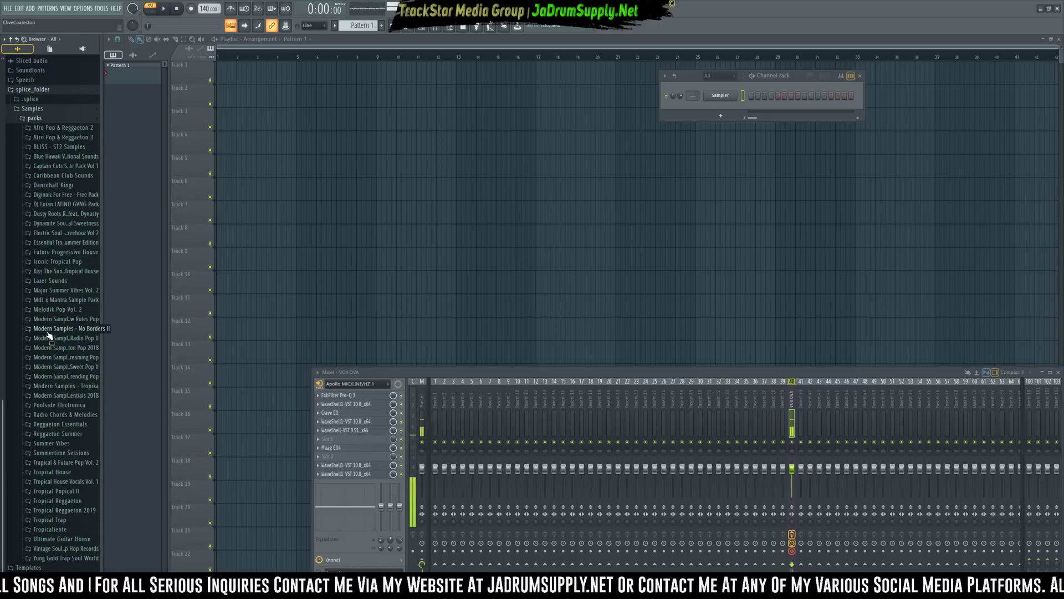
scroll(60, 316, "up", 3)
scroll(67, 290, "down", 3)
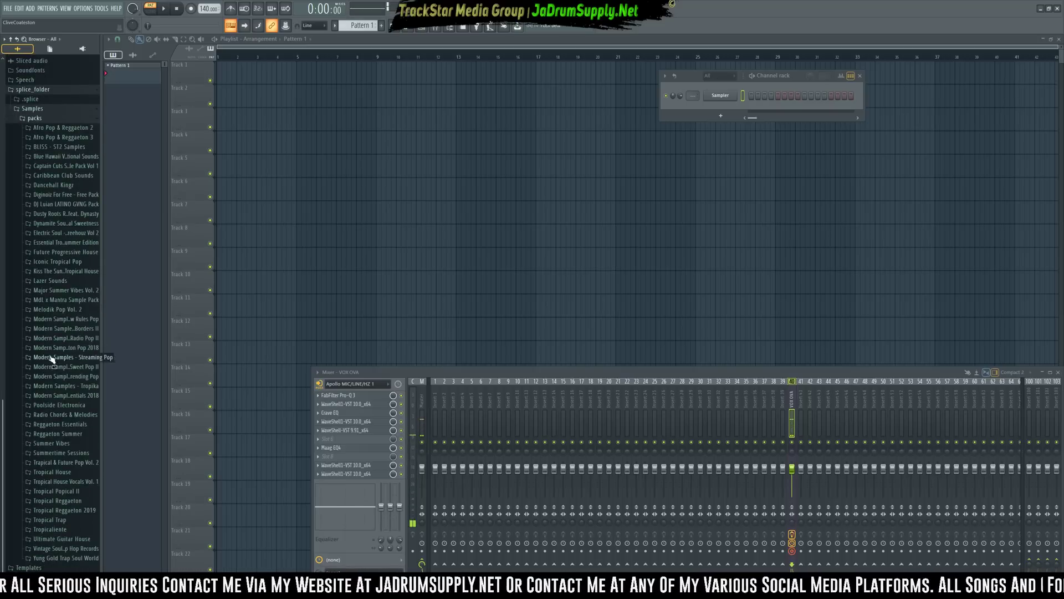
Expand Melodik Pop Vol. 2 and the Streaming Pop pack, and audition the 64_StreamingPop_SynthPluck_100BPM_C sample
left_click(62, 309)
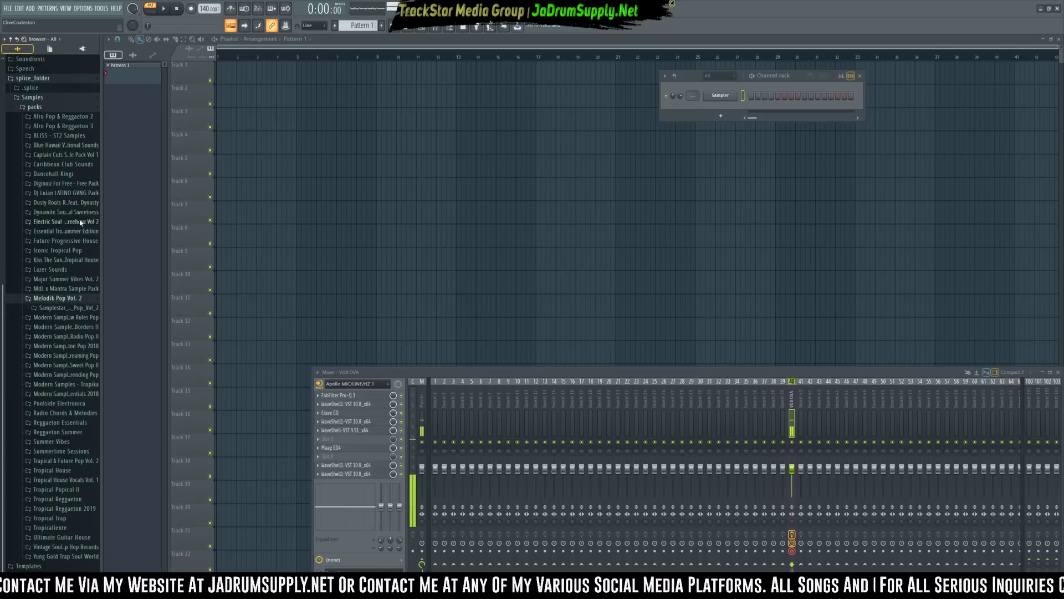
left_click(67, 355)
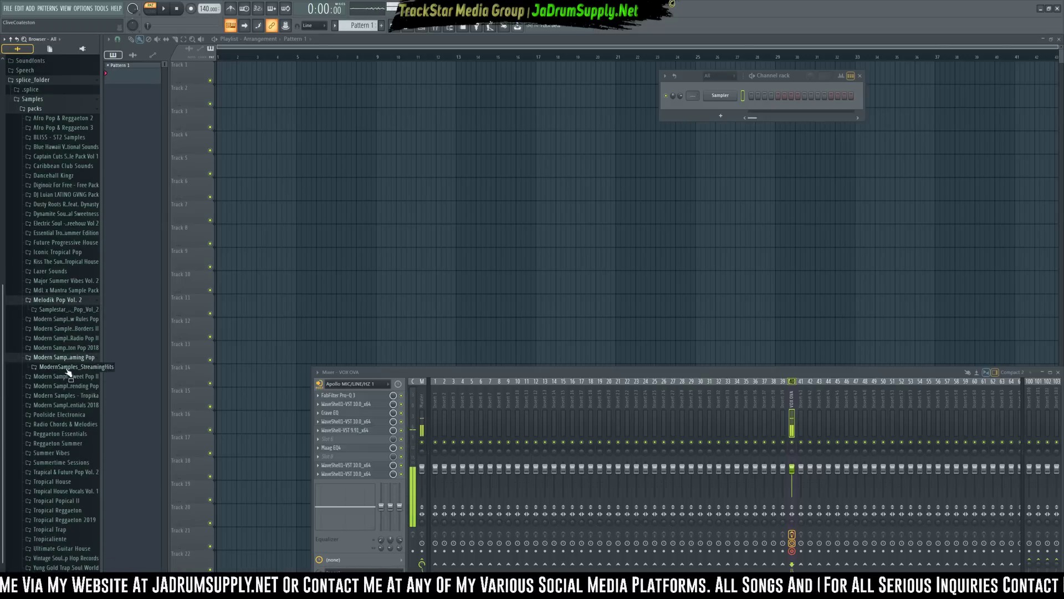
left_click(67, 368)
left_click(61, 375)
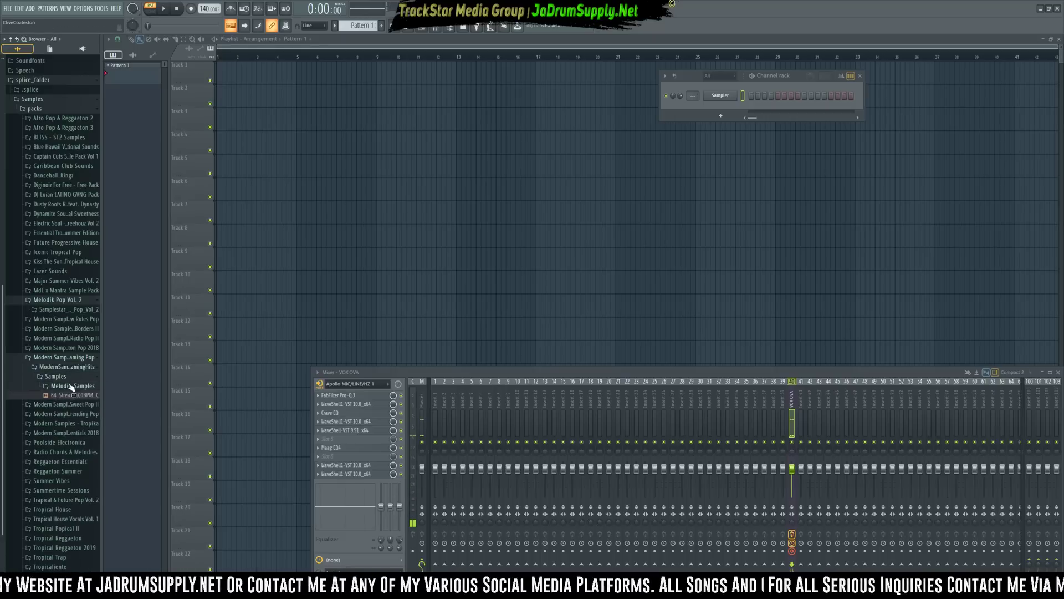
left_click(74, 395)
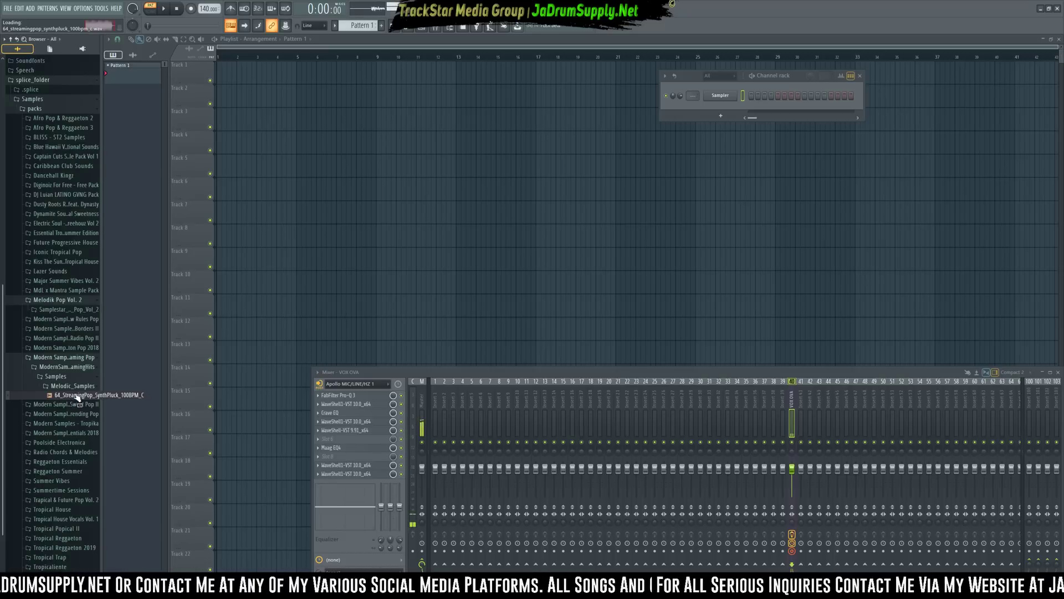
Open the Sweet Pop II pack's MelodicSamples folder and audition its two 105 BPM samples
left_click(75, 404)
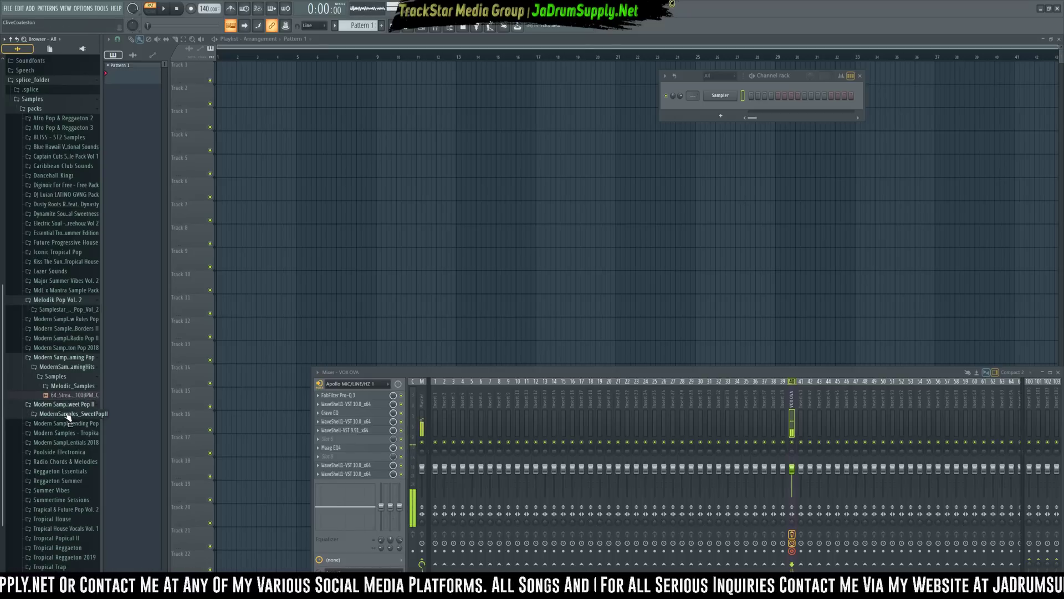
left_click(67, 413)
left_click(65, 424)
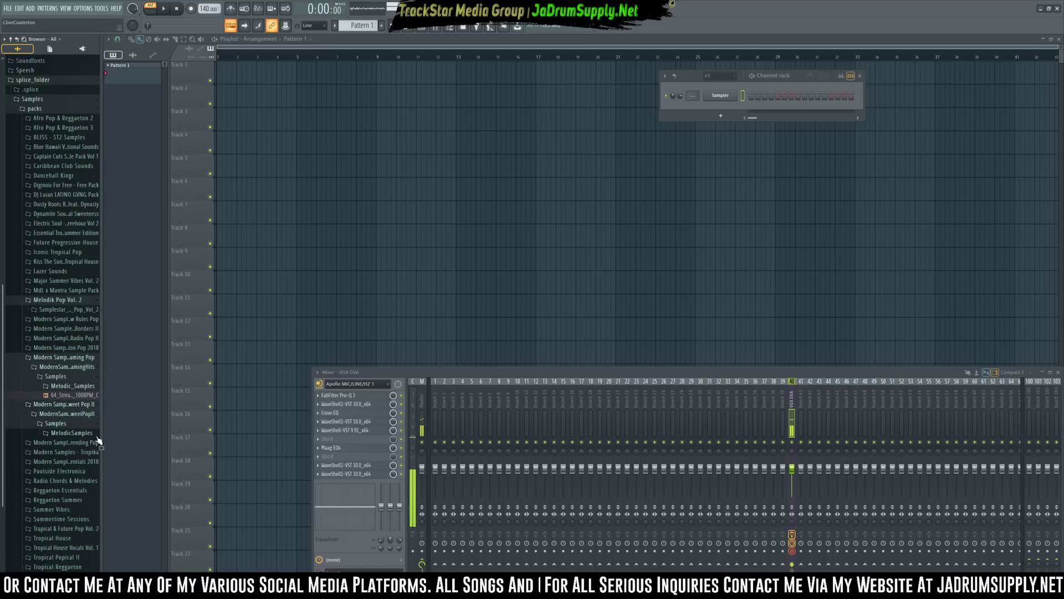
left_click(78, 434)
left_click(78, 442)
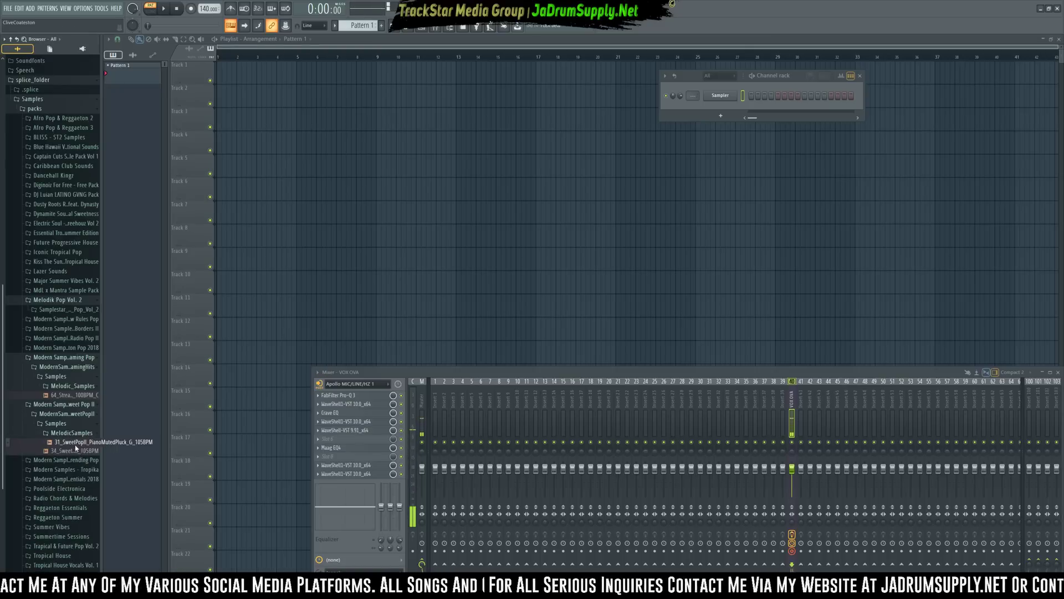
left_click(77, 450)
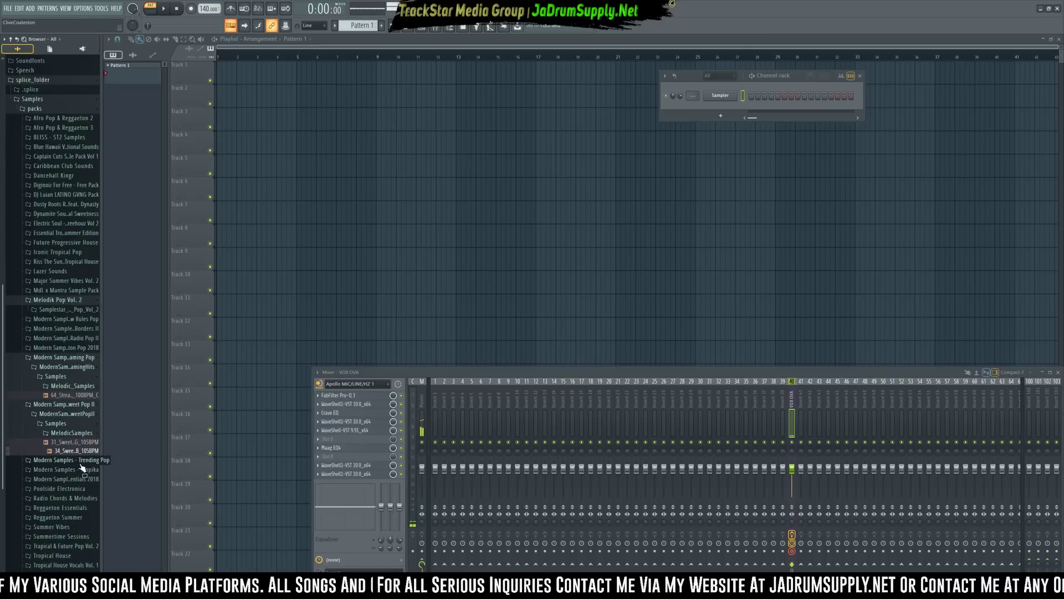
Open the Trending Pop pack's Melodic folder and audition its C# samples, including 06_MarimbaPopPluck_C#_105bpm
left_click(78, 462)
scroll(72, 457, "down", 3)
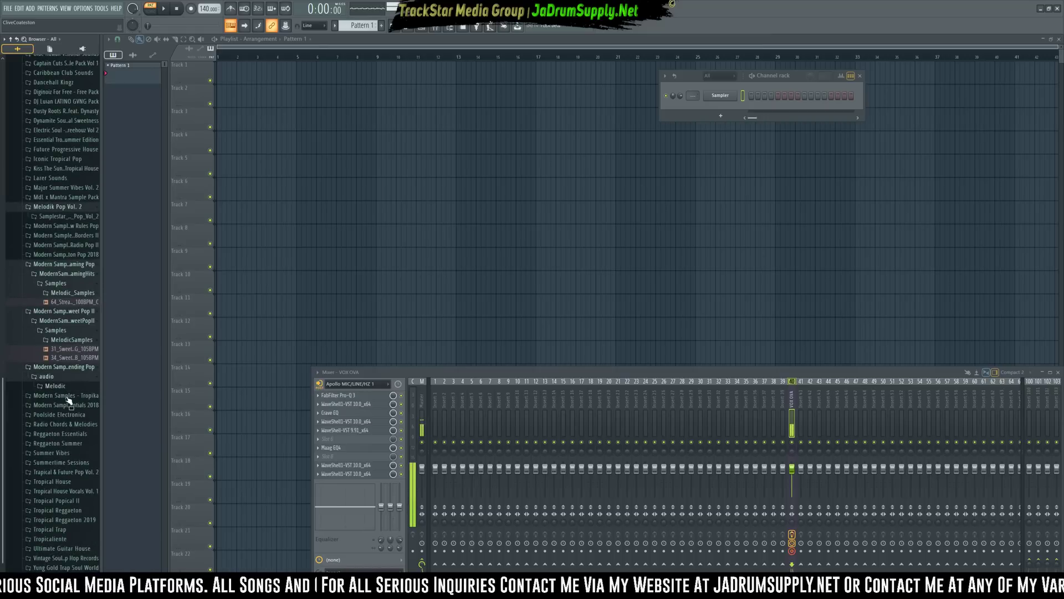
left_click(55, 385)
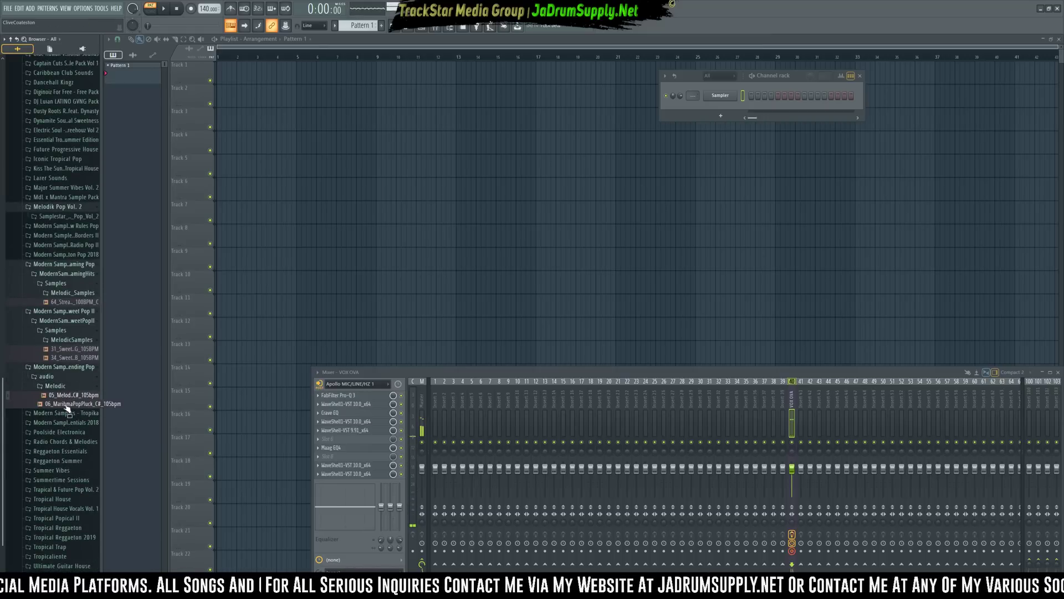
left_click(66, 404)
Expand the Urban Essentials 2018 and Tropical Reggaeton packs, and audition the XILO loop from the 100 BPM A# major WAV_Loops folder
left_click(71, 424)
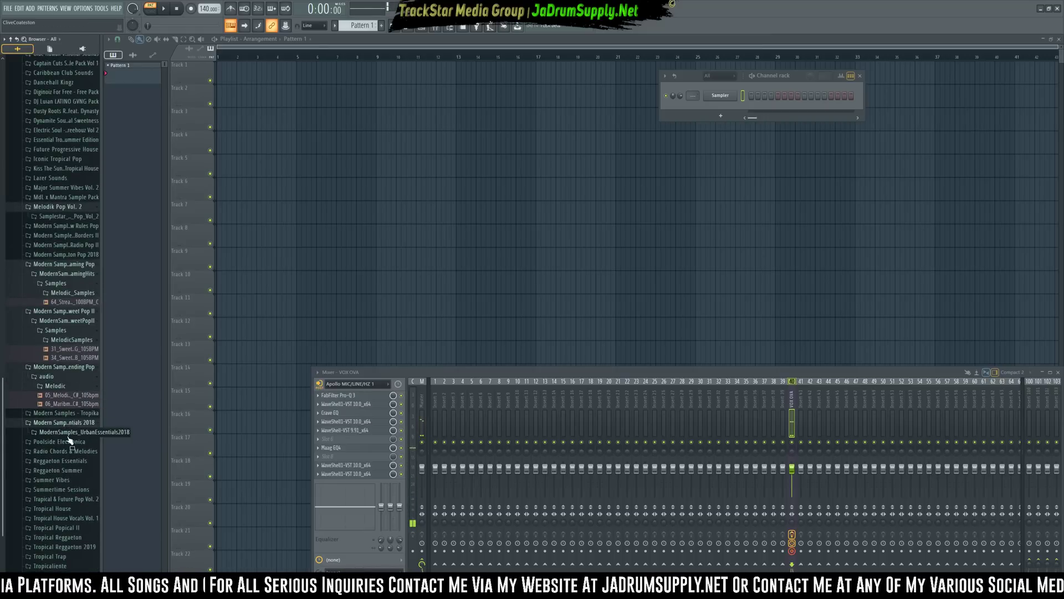
scroll(71, 455, "down", 2)
left_click(68, 501)
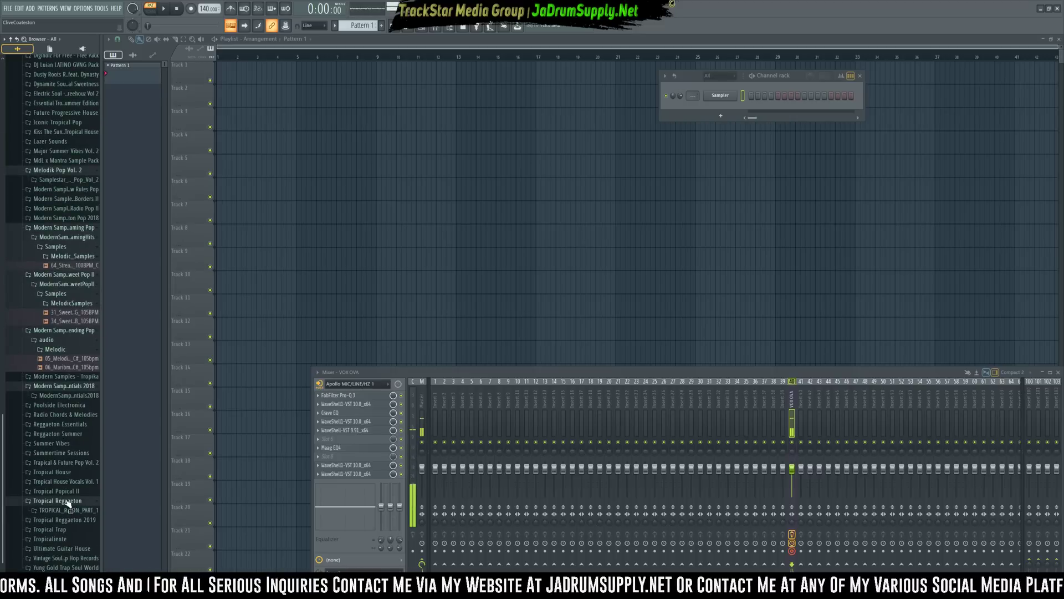
left_click(89, 510)
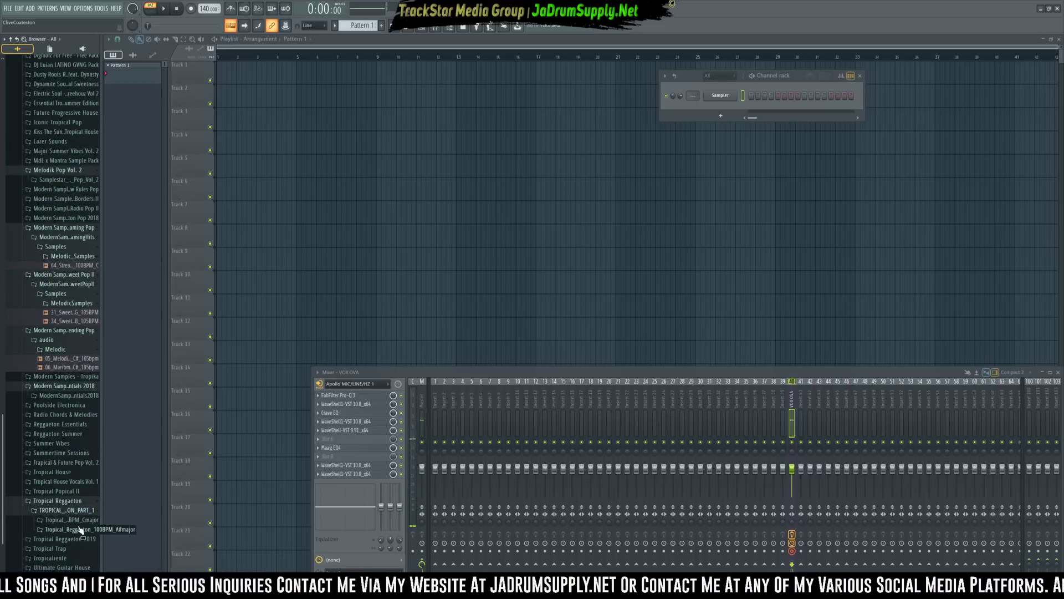
left_click(81, 530)
left_click(86, 539)
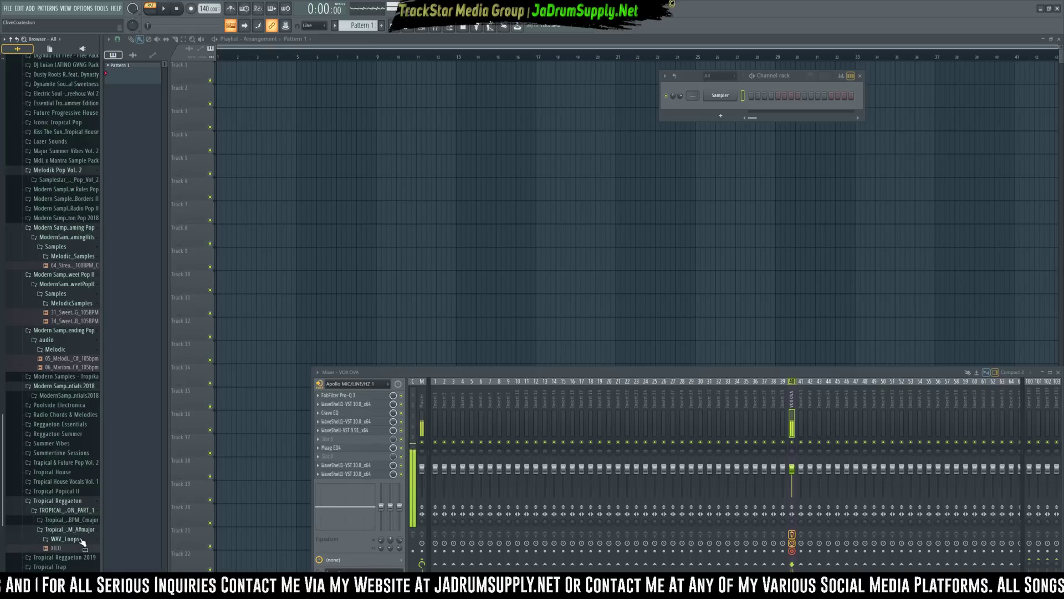
left_click(74, 549)
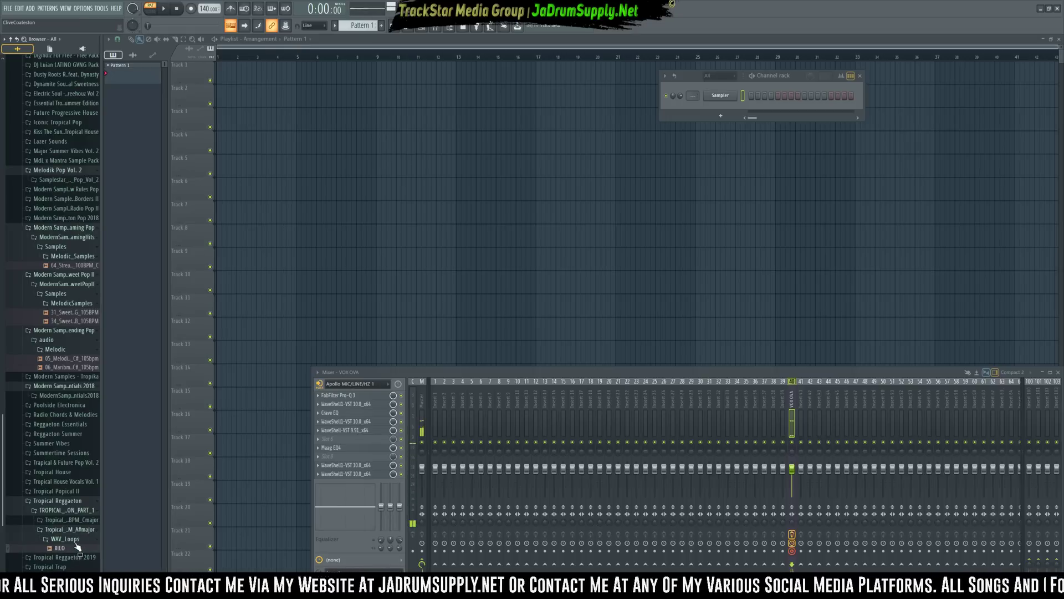
Open Kit01_105BPM_G in the Tropical Popical II construction kits and audition the TropicalChordsLayer and TropicalPianoChordLayer samples
left_click(71, 491)
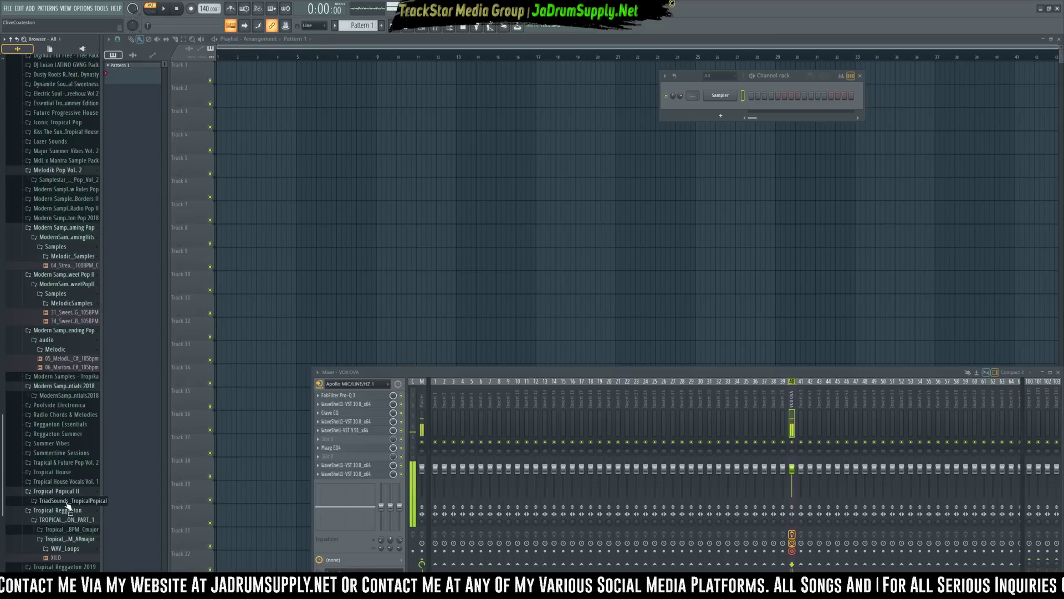
left_click(65, 501)
left_click(65, 510)
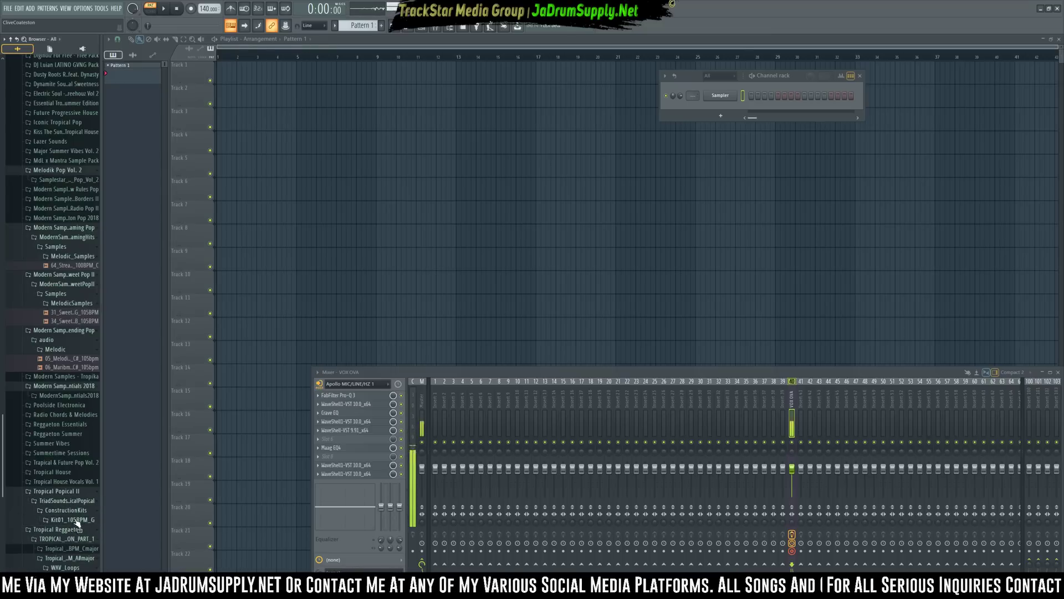
left_click(73, 519)
left_click(74, 528)
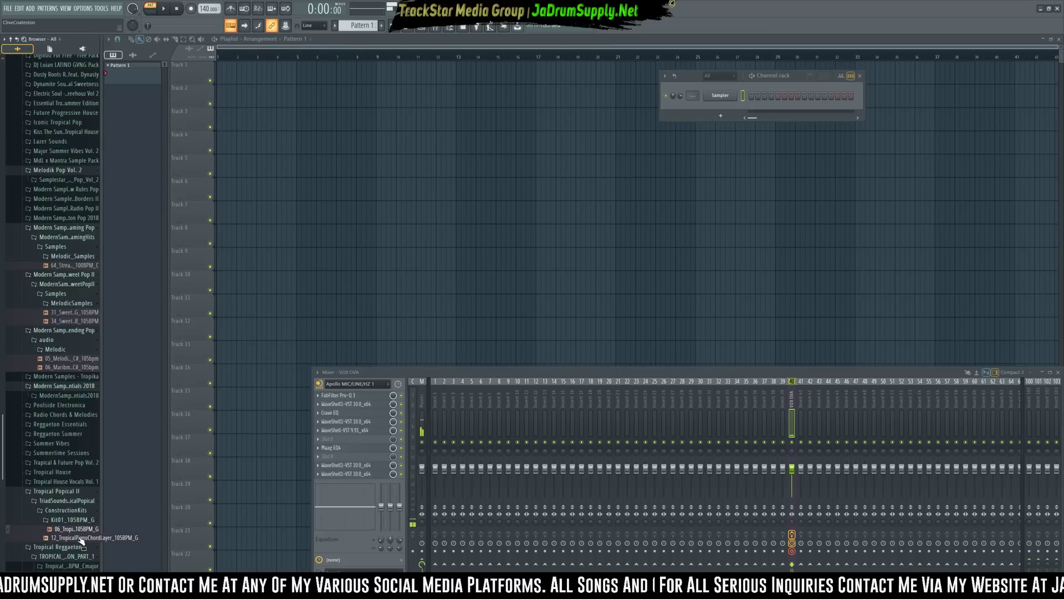
left_click(81, 537)
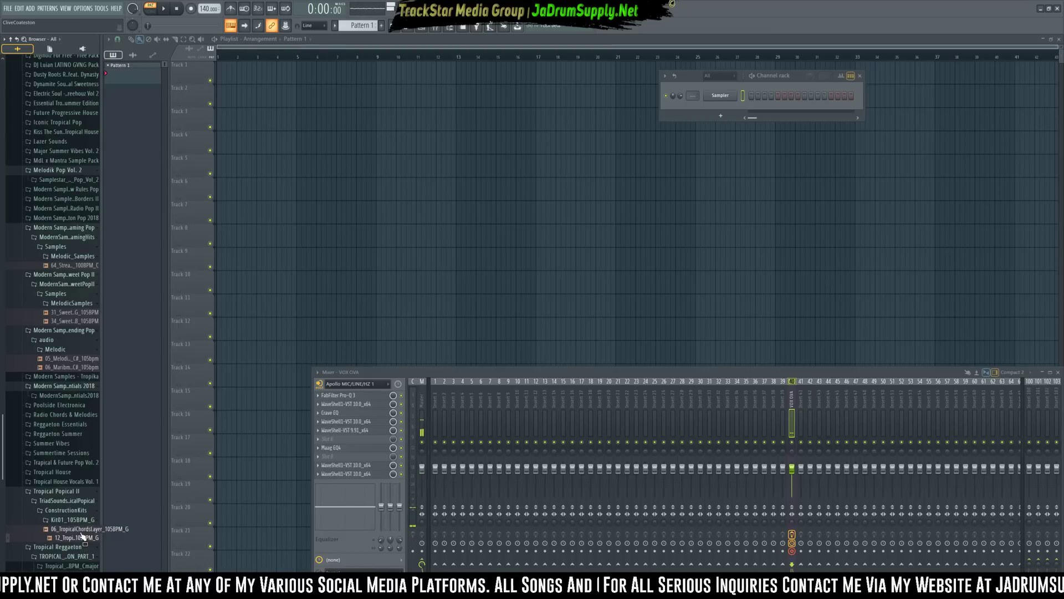
Preview the 06_TropicalChordsLayer_105BPM_G sample again and place it at the start of playlist Track 1
left_click(80, 529)
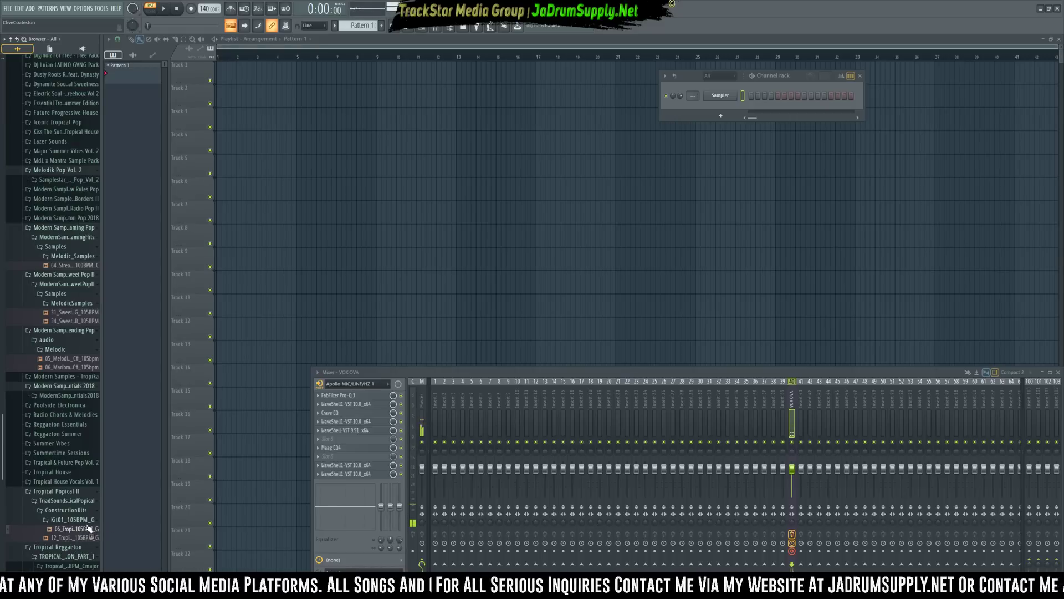
left_click_drag(84, 534, 349, 256)
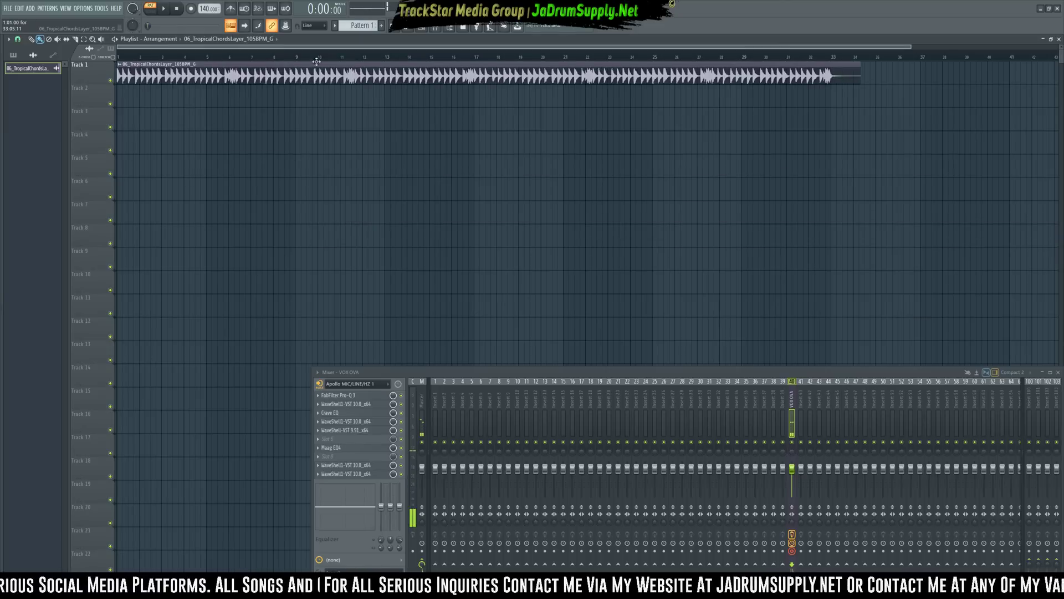
scroll(322, 63, "down", 1)
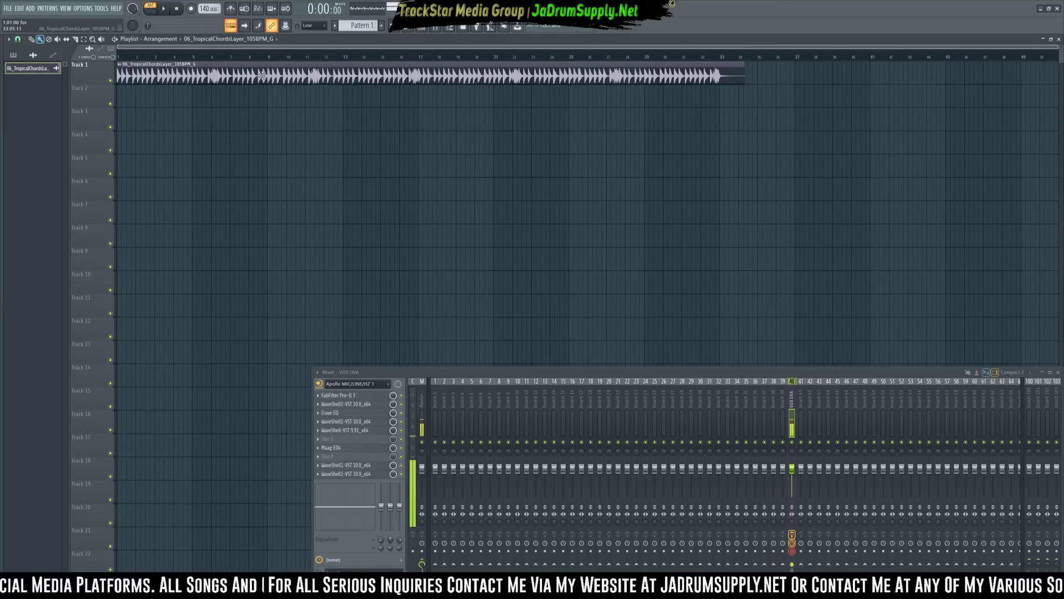
Set the project tempo to 105 BPM
right_click(204, 13)
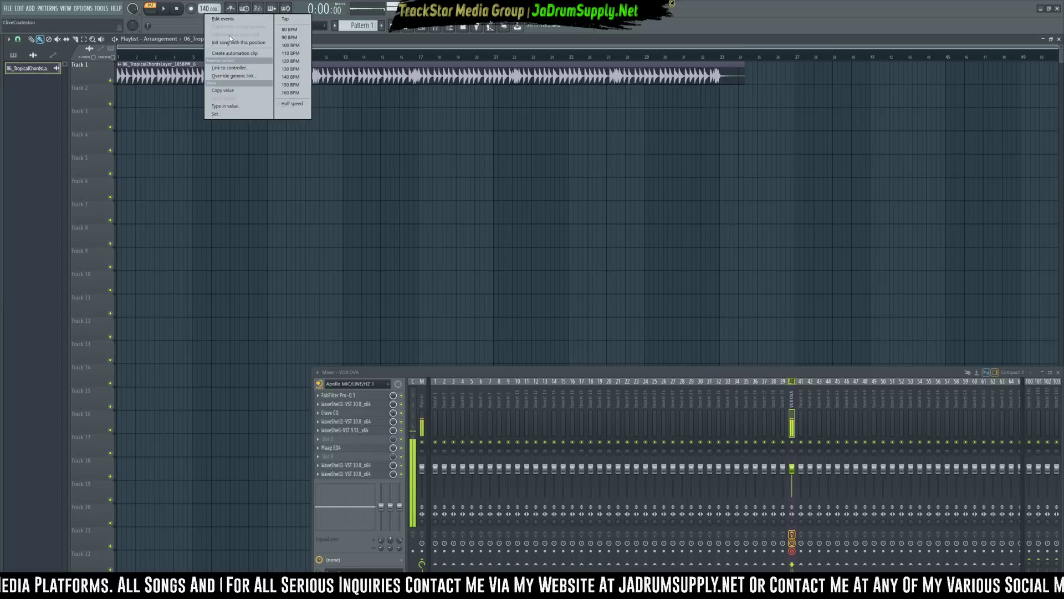
left_click(287, 50)
left_click_drag(207, 9, 207, 6)
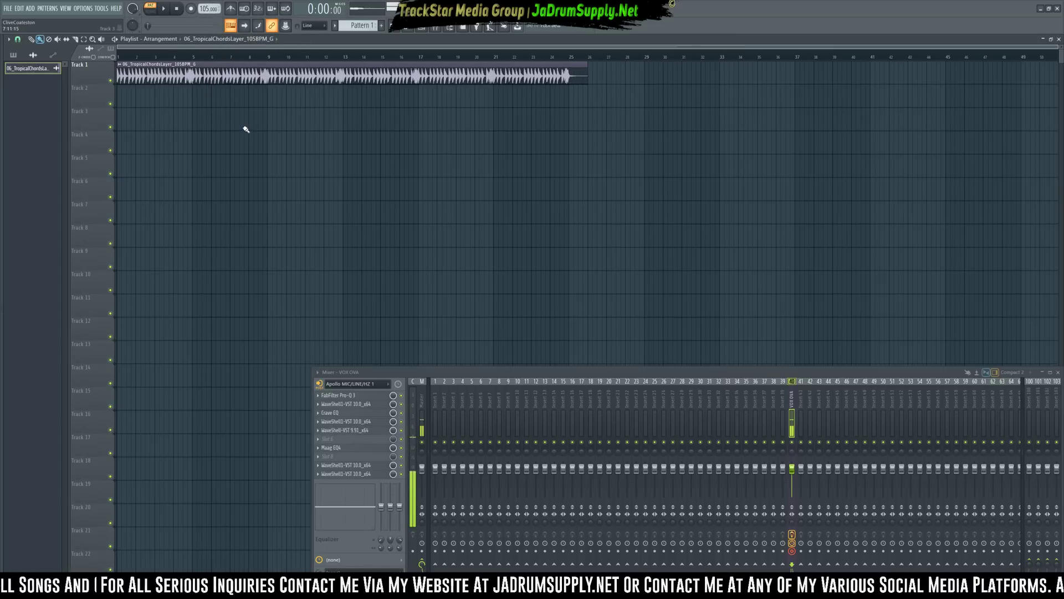
Select the first eight bars of the playlist timeline and play the selection
scroll(156, 57, "up", 5)
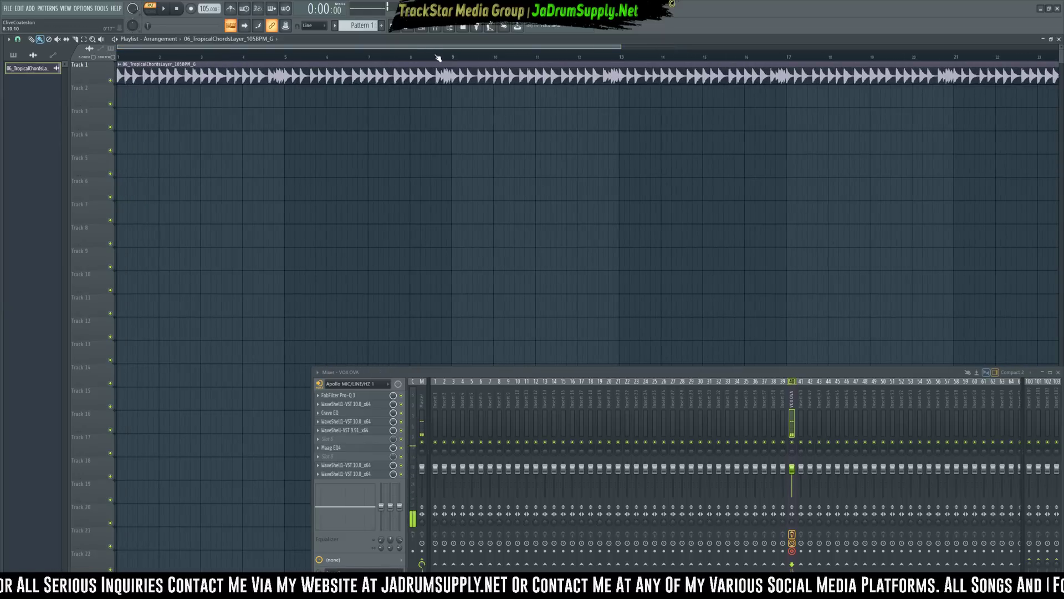
left_click_drag(452, 57, 118, 57)
key("space")
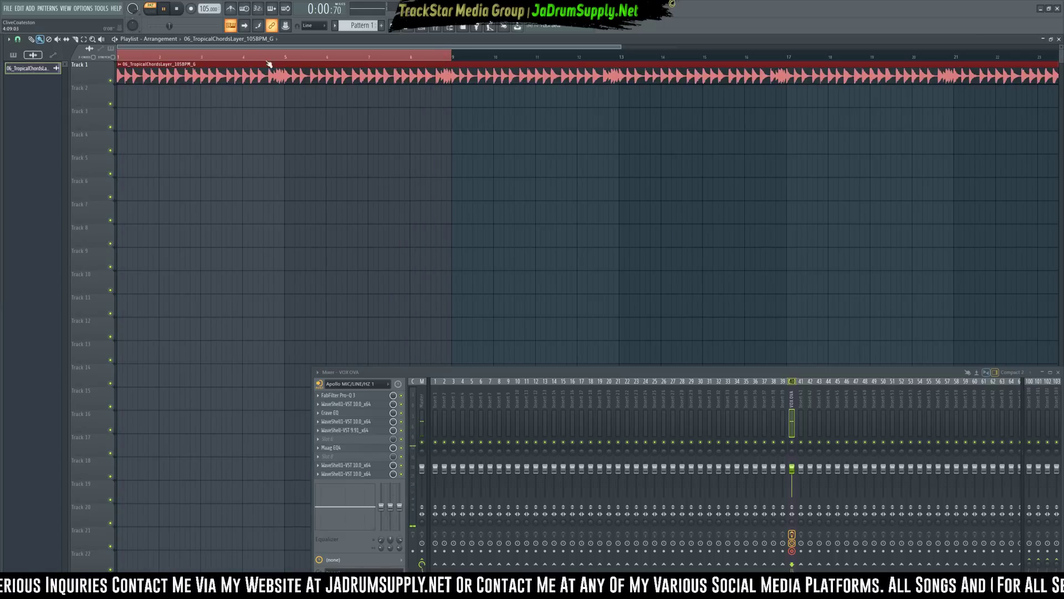
Switch playback to song mode and play the start of the selected eight bars
left_click(150, 8)
key("space")
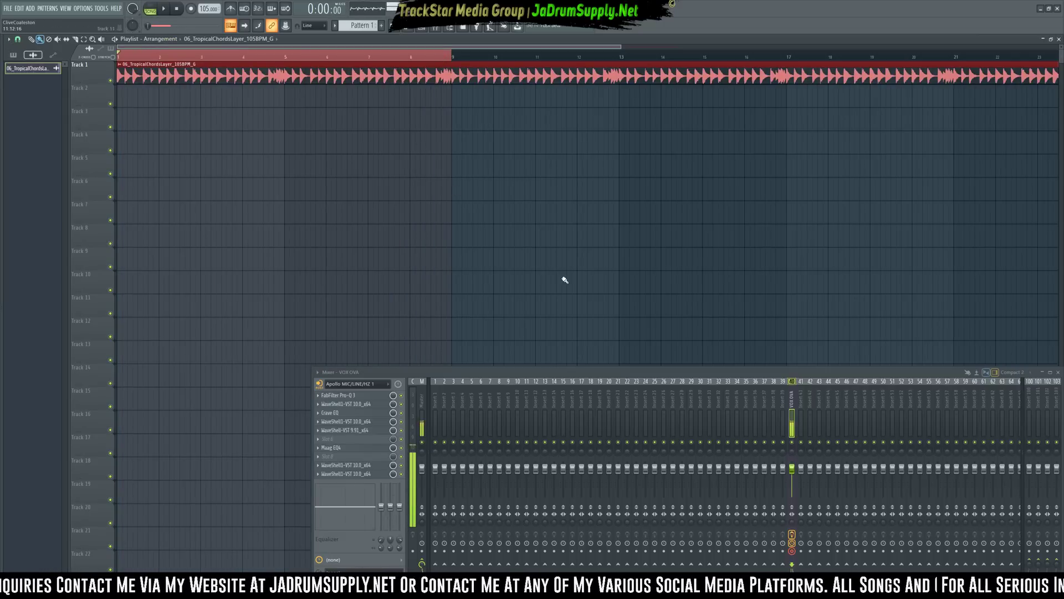
key("space")
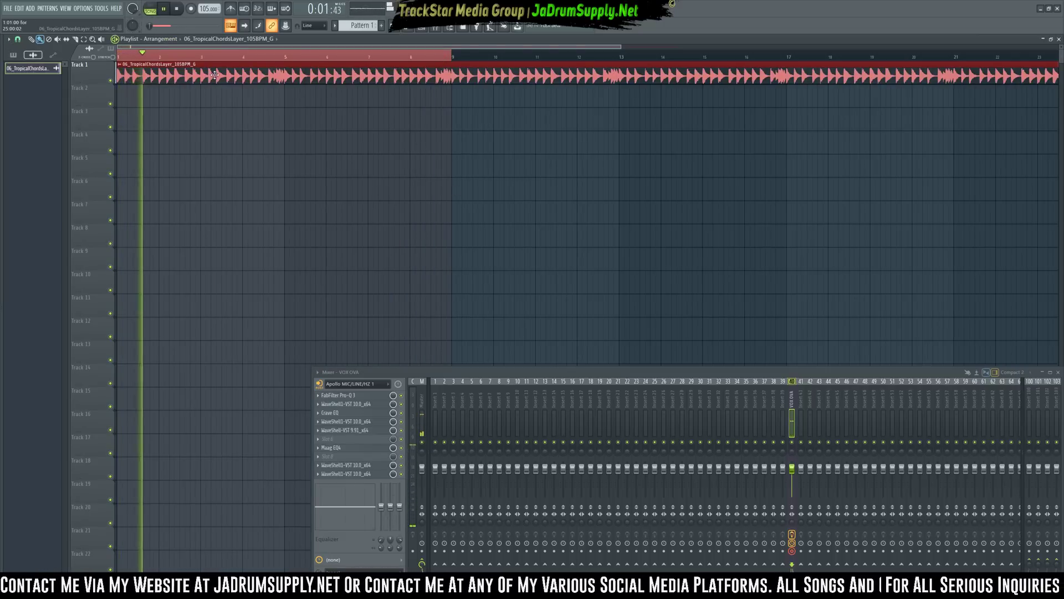
key("space")
Route the 06_TropicalChordsLayer_105BPM_G sample to mixer track 1 and lower that track's fader while listening
double_click(316, 80)
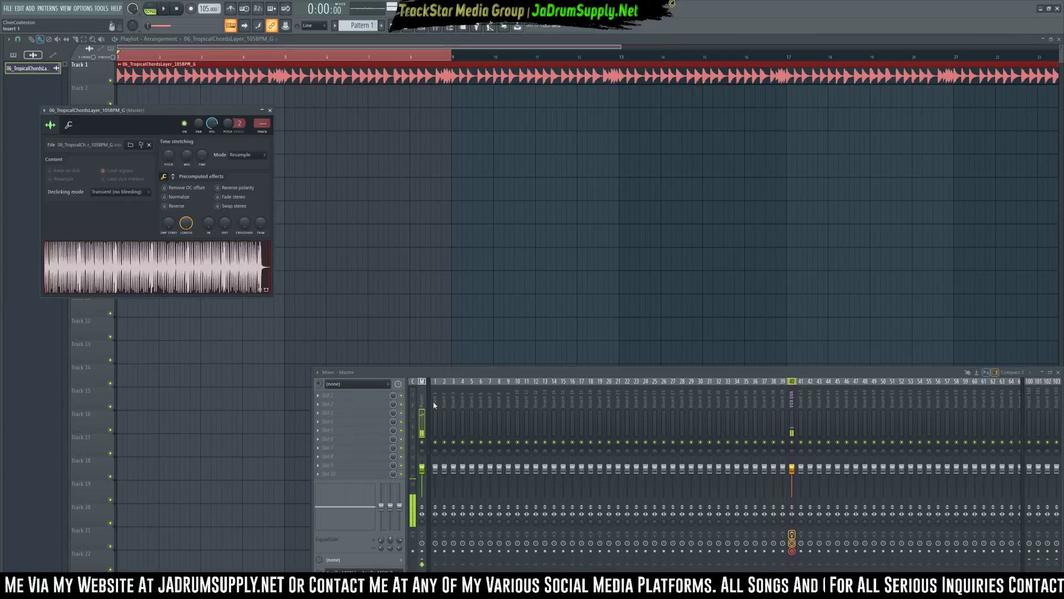
key("ctrl+l")
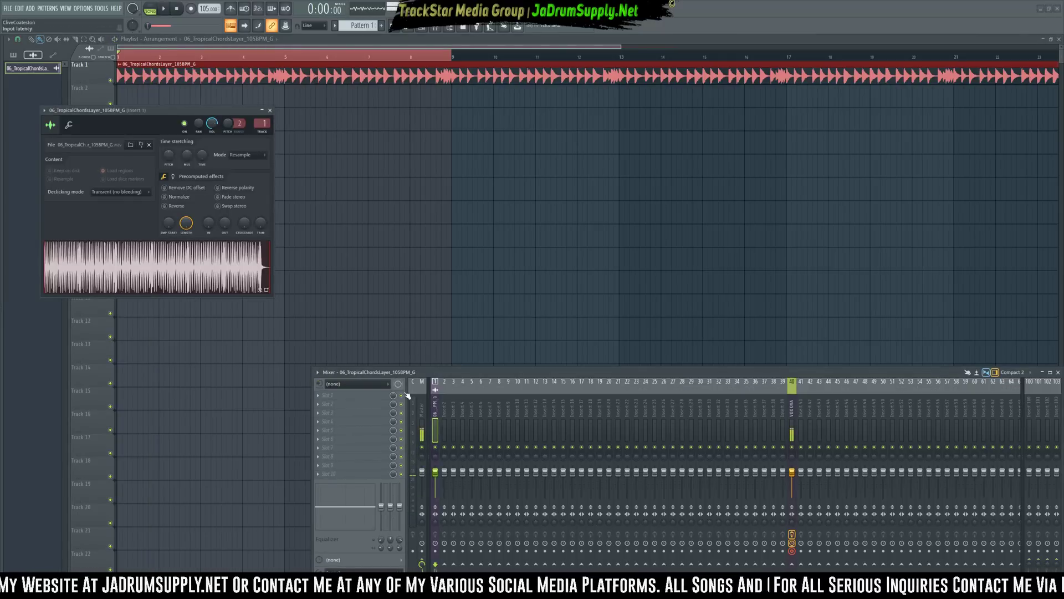
key("space")
left_click_drag(436, 474, 436, 484)
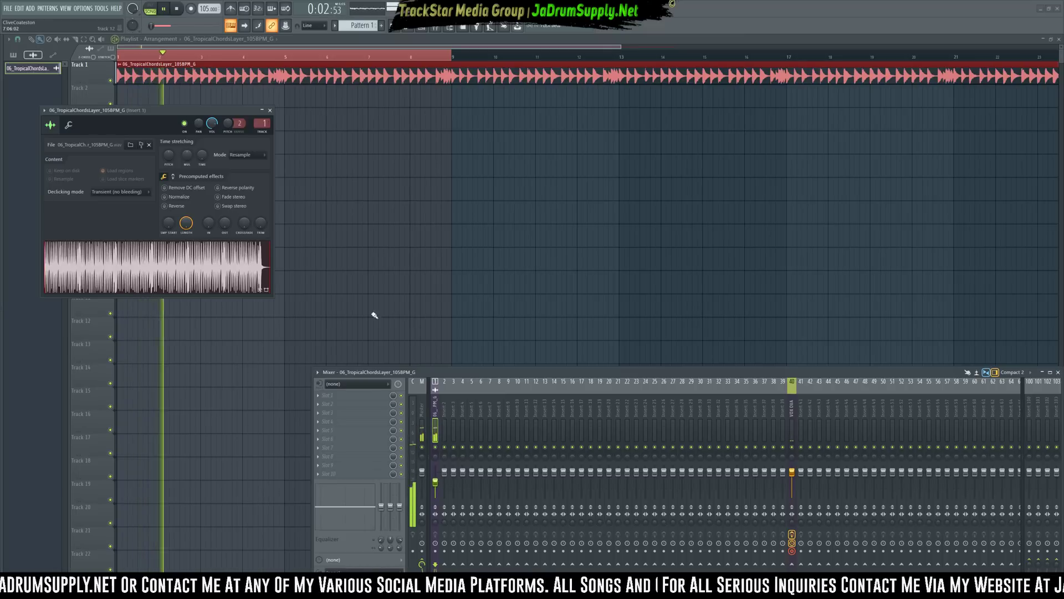
left_click(270, 110)
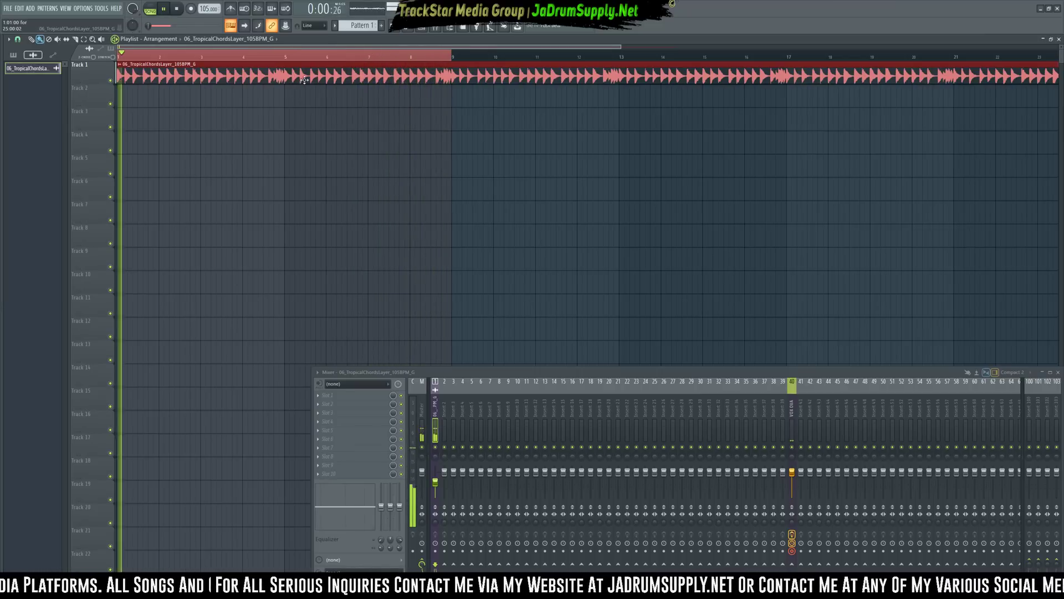
key("space")
Slice the chord clip on Track 1 at the end of bar 8 and delete the remainder
right_click(476, 94)
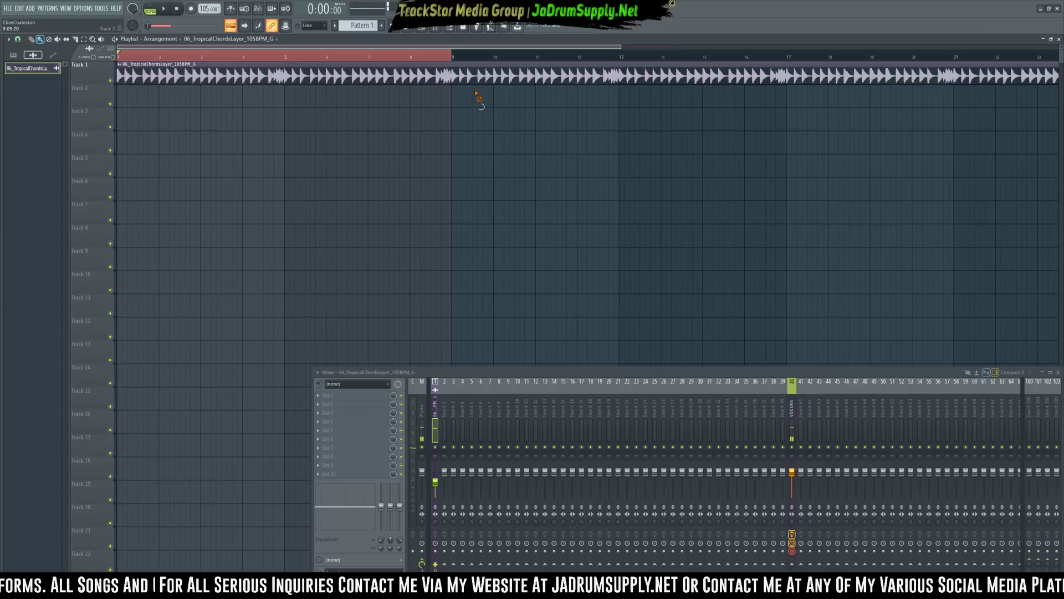
left_click_drag(475, 87, 451, 75)
right_click(470, 79)
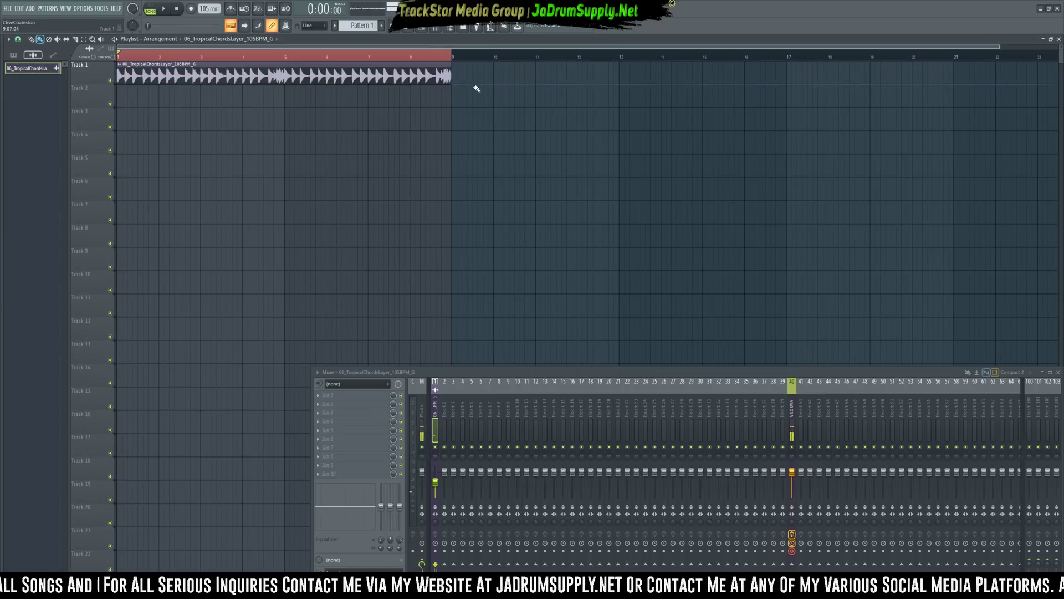
Place four consecutive two-bar Pattern 1 clips on playlist Track 2 to fill the first eight bars
left_click(415, 30)
left_click(683, 76)
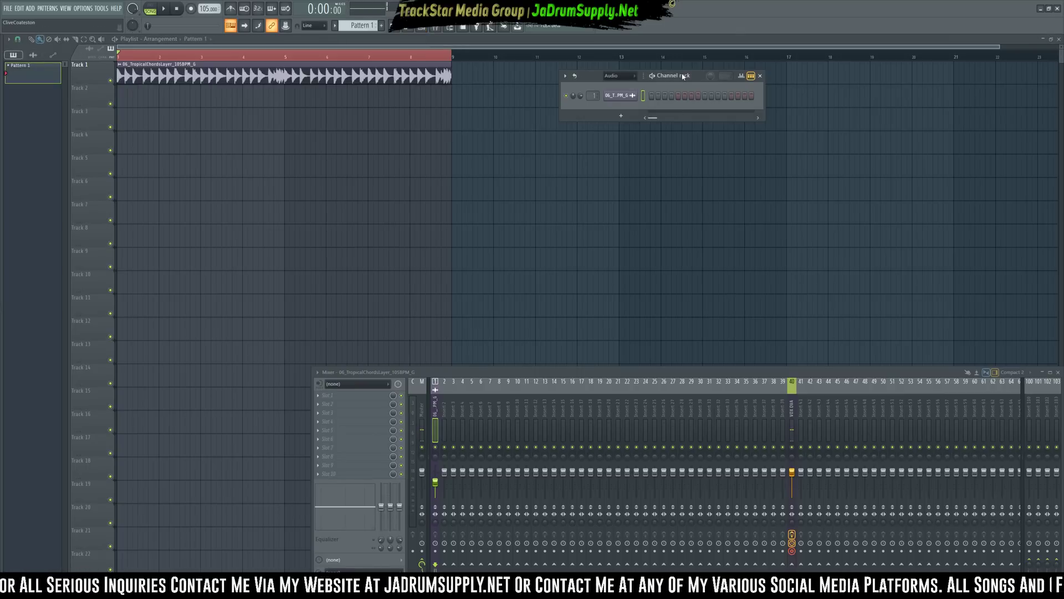
left_click_drag(39, 83, 202, 101)
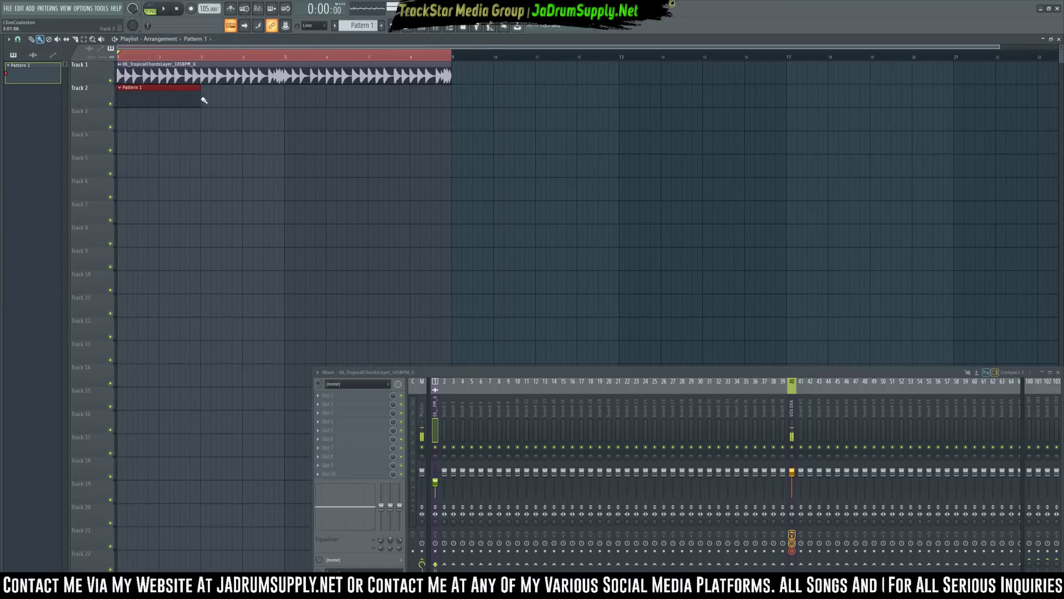
left_click(203, 100)
left_click_drag(242, 96, 289, 96)
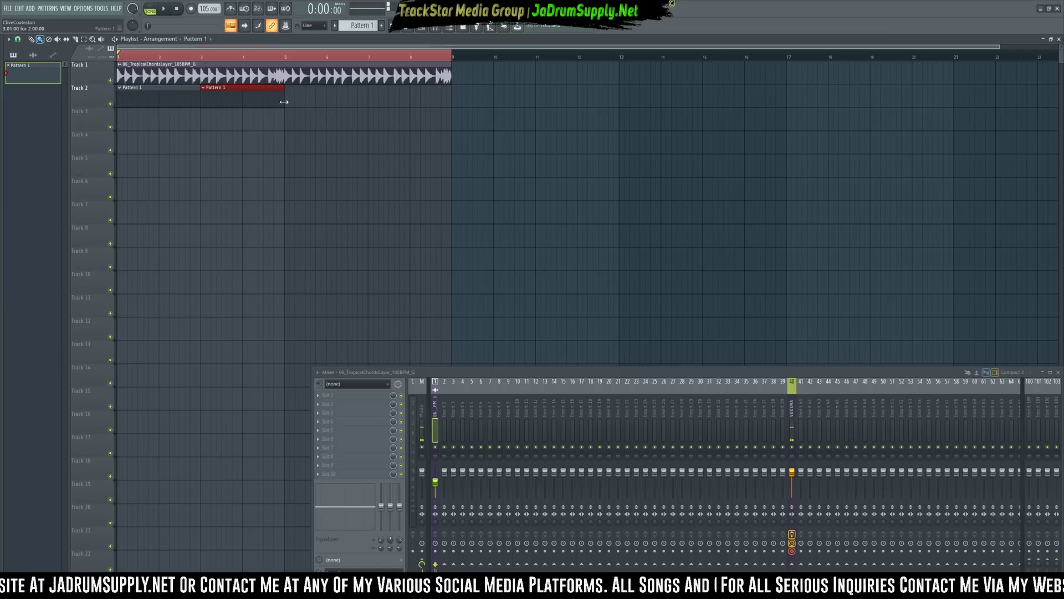
mouse_move(289, 105)
left_mouse_down()
mouse_move(138, 96)
mouse_move(334, 96)
mouse_move(319, 97)
left_mouse_up()
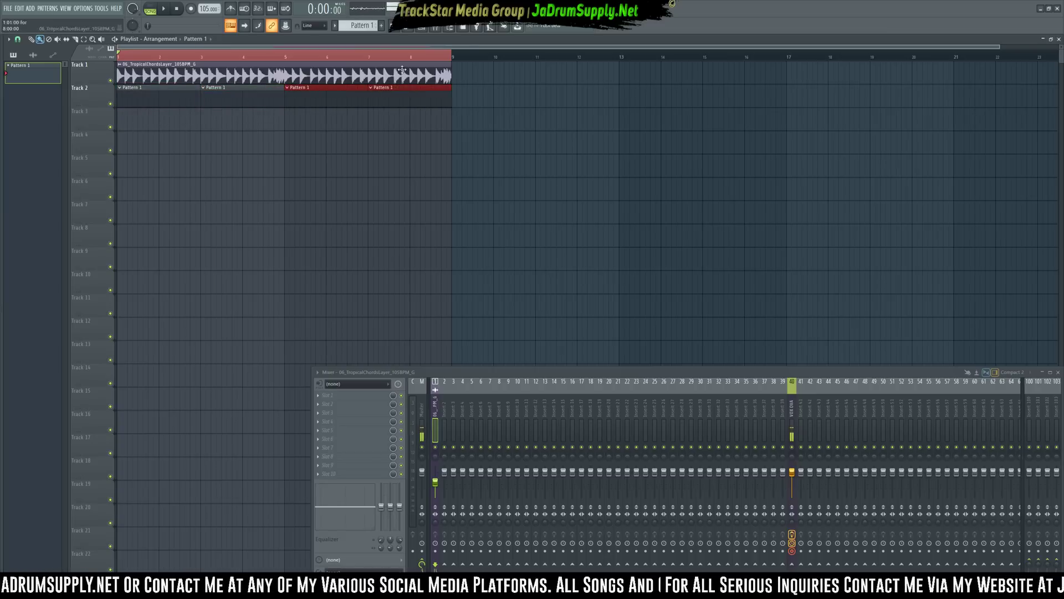
Show the channel rack and filter it to the Unsorted channel group
left_click(422, 29)
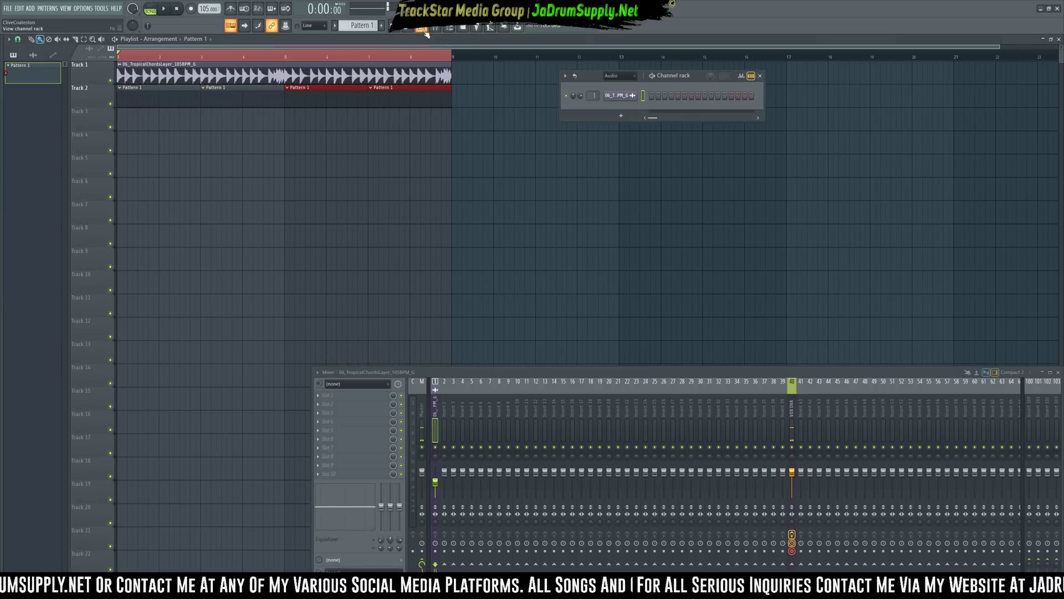
left_click(617, 76)
left_click(618, 104)
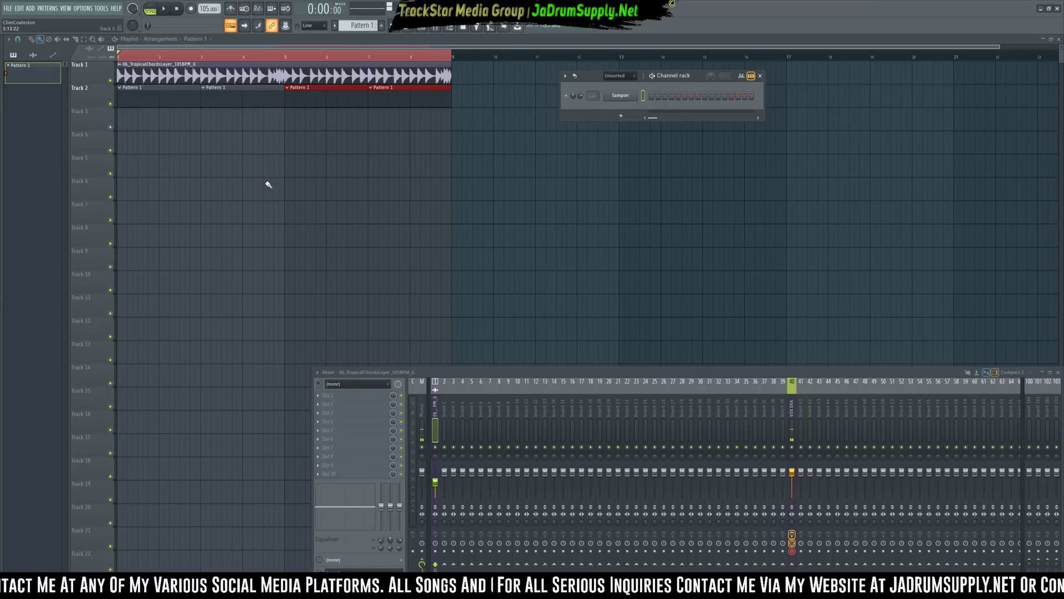
Collapse the splice_folder in the browser and open the Kick's folder of the Yaad Vibes Drumkit Vol. 1
mouse_move(2, 233)
scroll(21, 94, "up", 8)
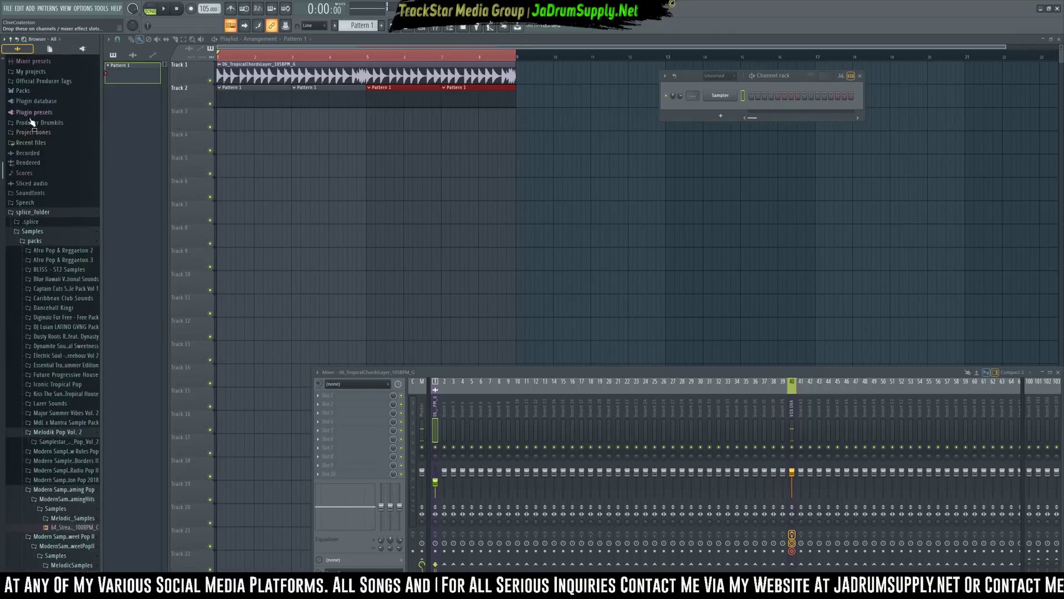
scroll(30, 122, "up", 3)
left_click(25, 301)
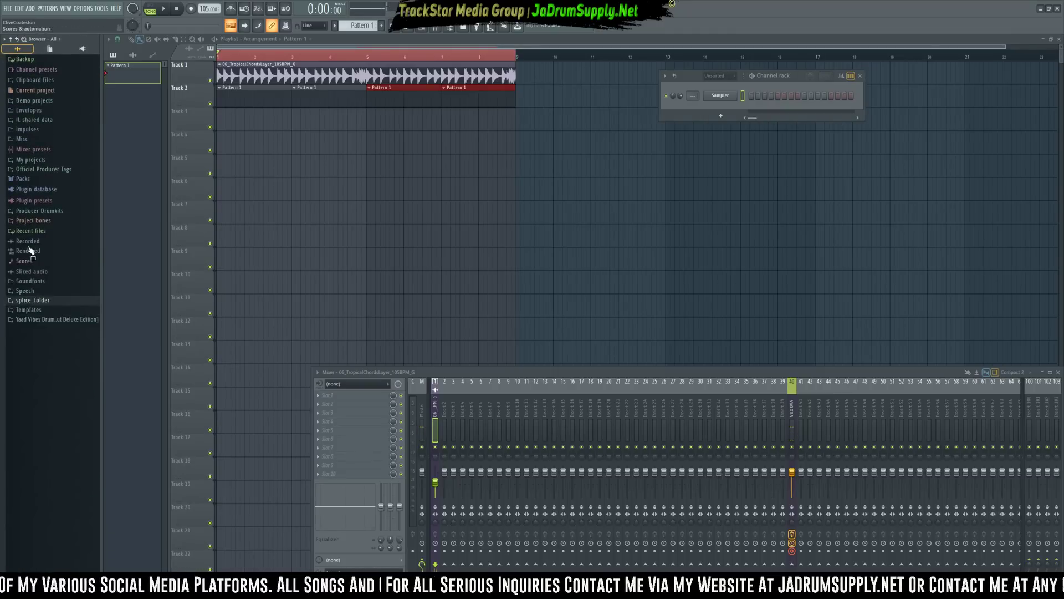
left_click(39, 319)
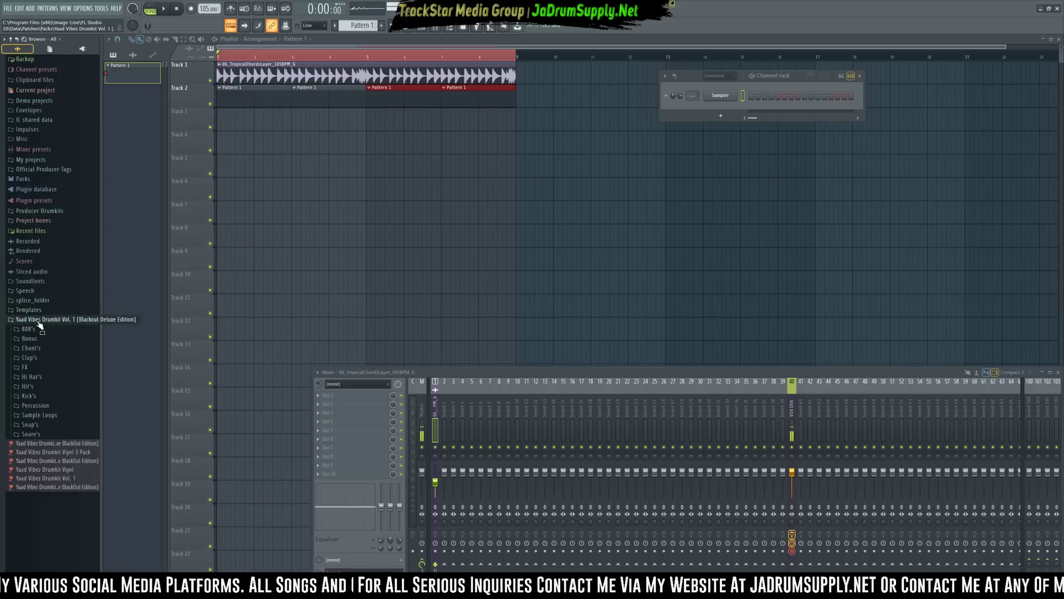
left_click(33, 397)
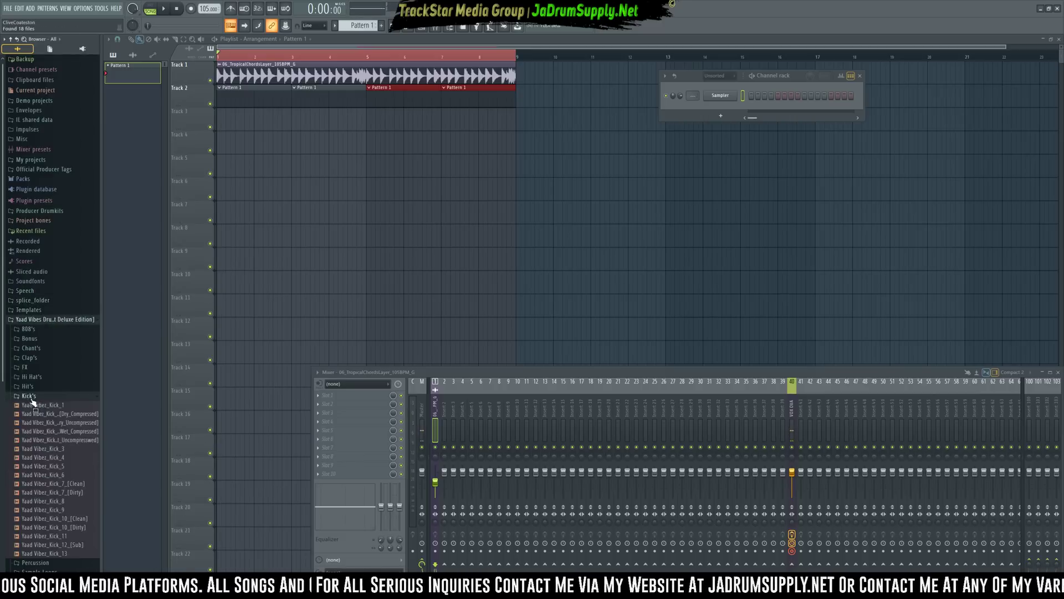
Preview the two Kick_7 samples, load Kick_7_[Dirty] into a new channel and lower its channel volume
left_click(73, 483)
right_click(73, 482)
left_click(61, 493)
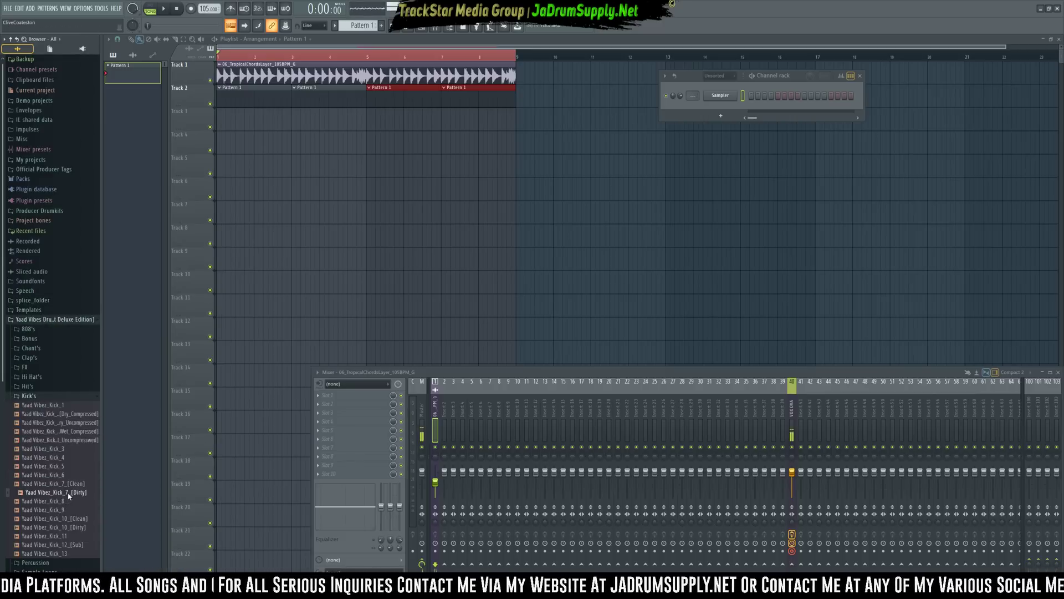
right_click(69, 495)
left_click(89, 496)
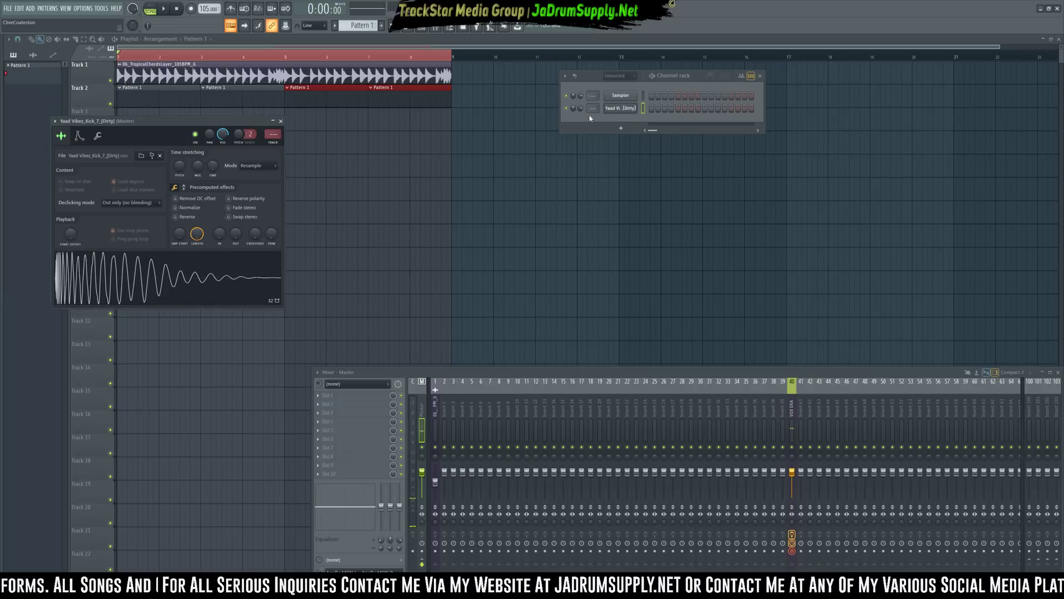
left_click_drag(580, 108, 580, 119)
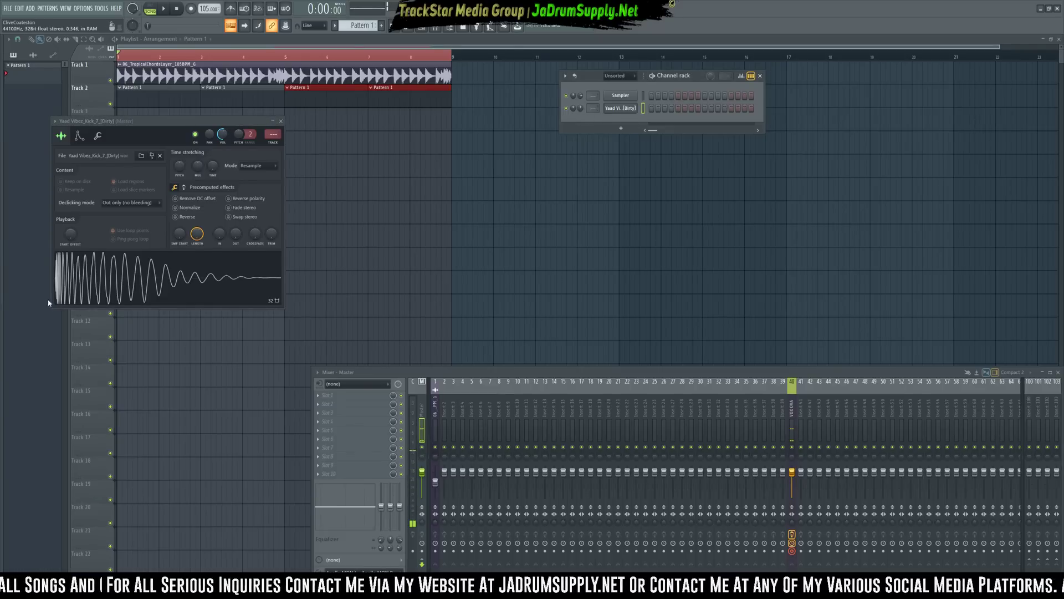
Open the drumkit's Snap's folder and audition the first several snap samples
left_click(26, 396)
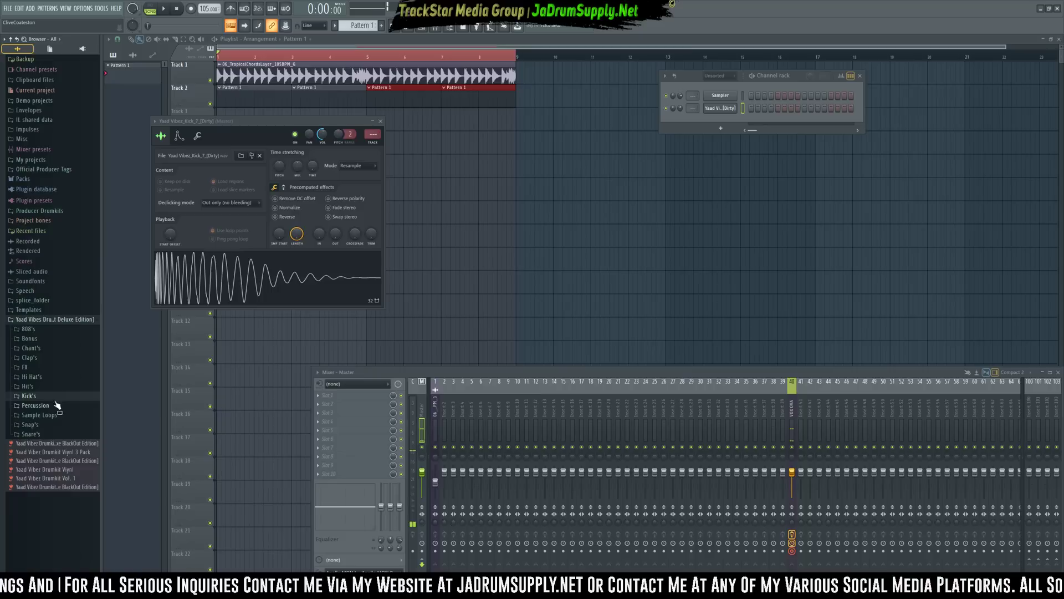
left_click(29, 424)
left_click(70, 443)
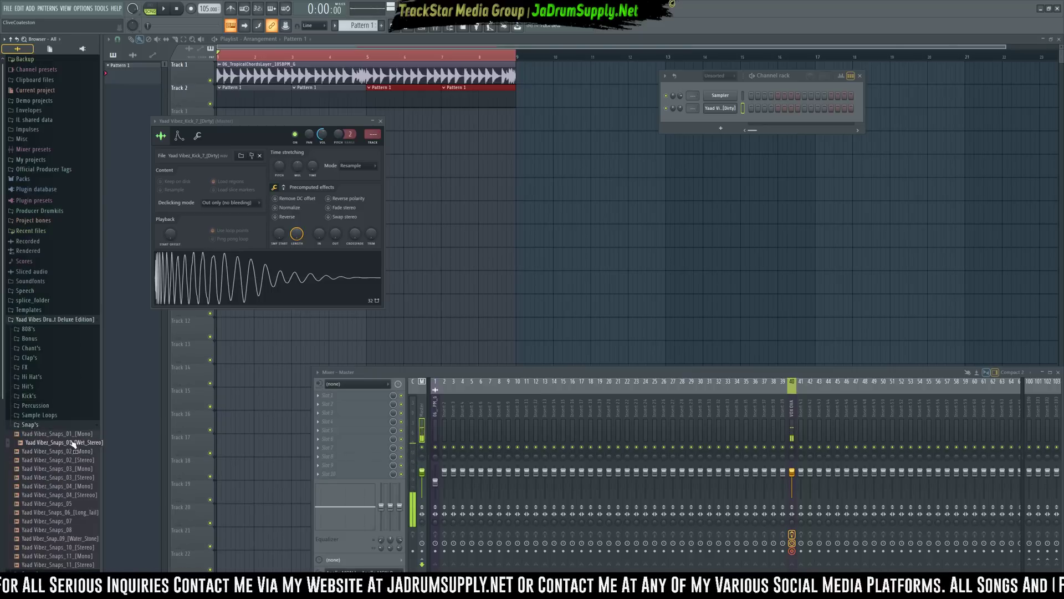
left_click(68, 451)
left_click(66, 466)
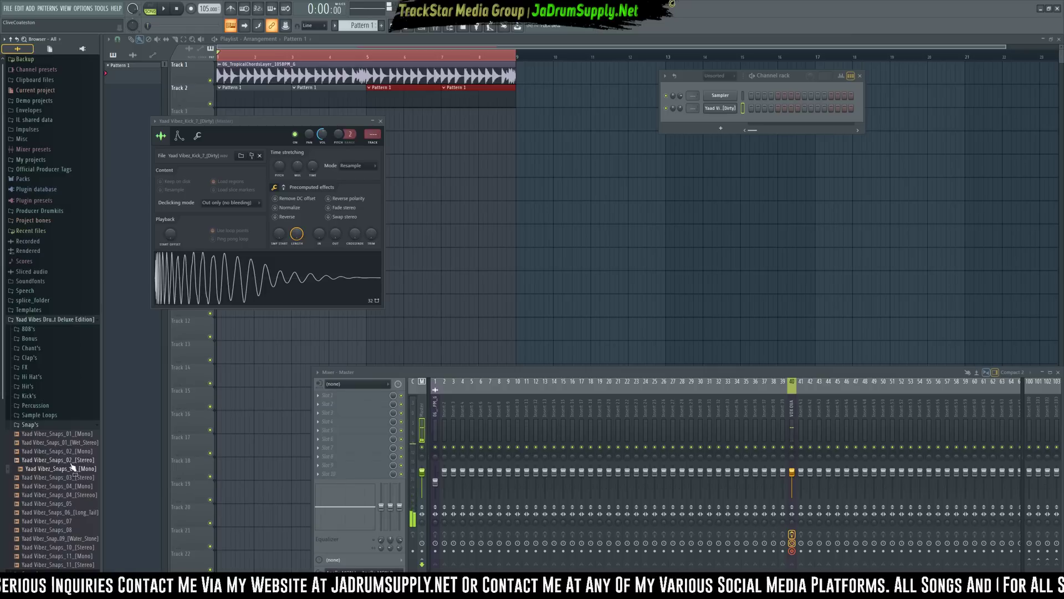
left_click(72, 460)
left_click(81, 450)
Preview the Snaps_01_[Wet_Stereo] sample again and load it into a new channel
left_click(82, 443)
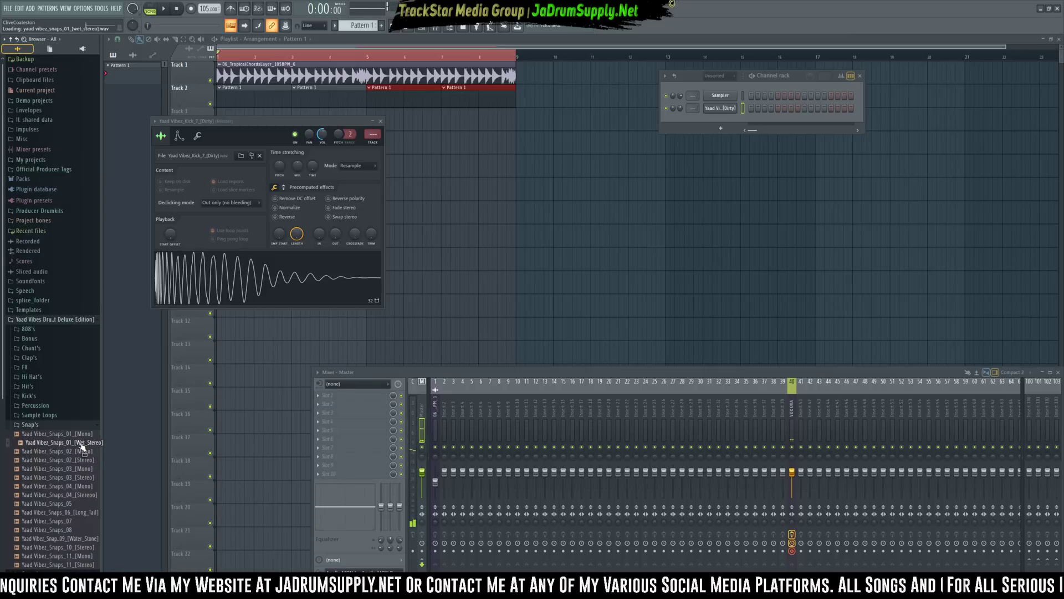
right_click(92, 443)
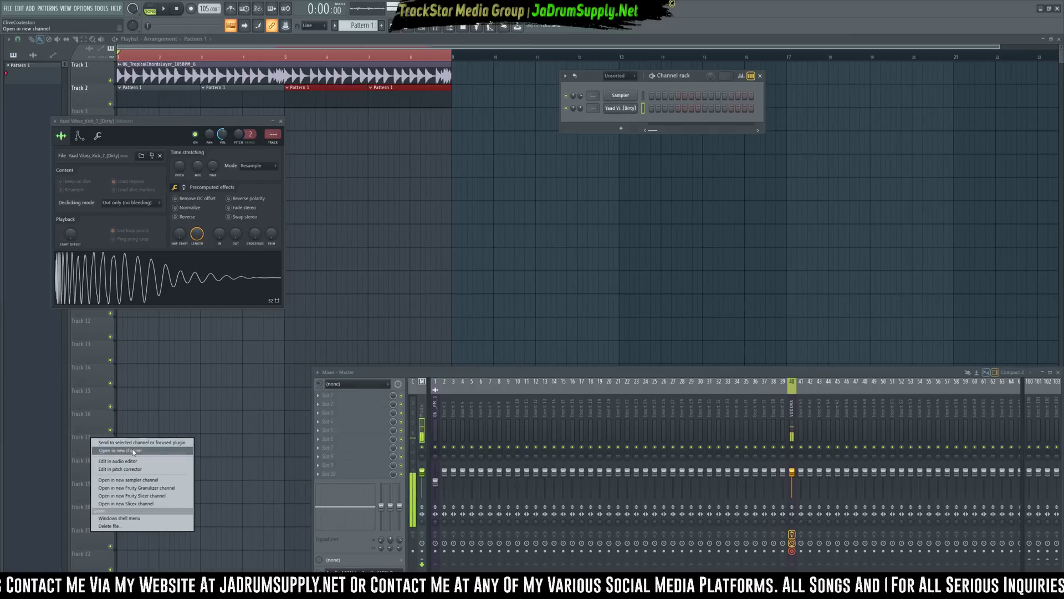
left_click(120, 450)
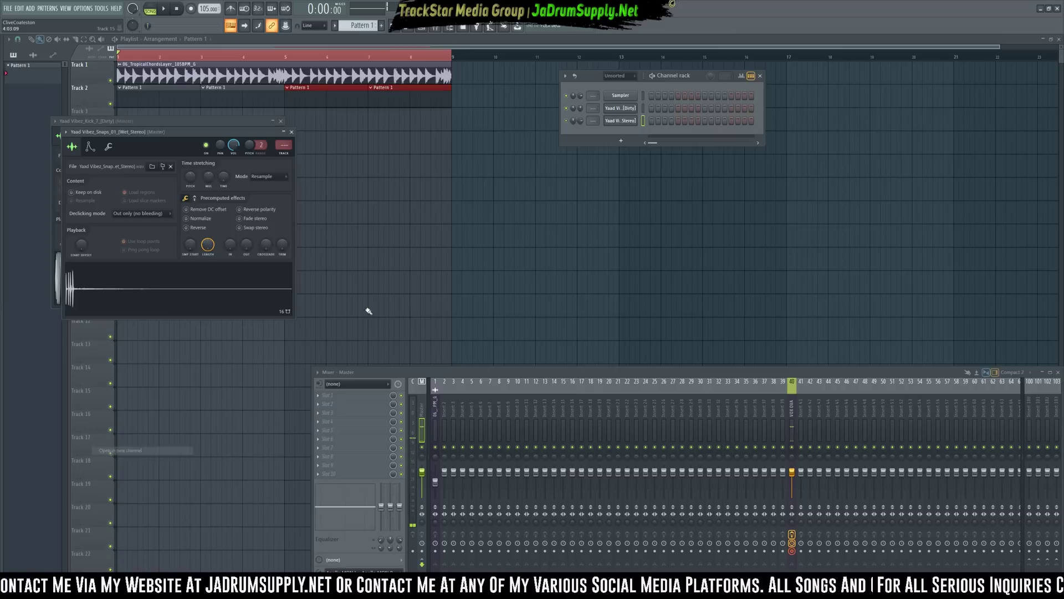
Program the kick on step 1 and the snap on step 7 of Pattern 1, and play it with the chords
left_click(651, 108)
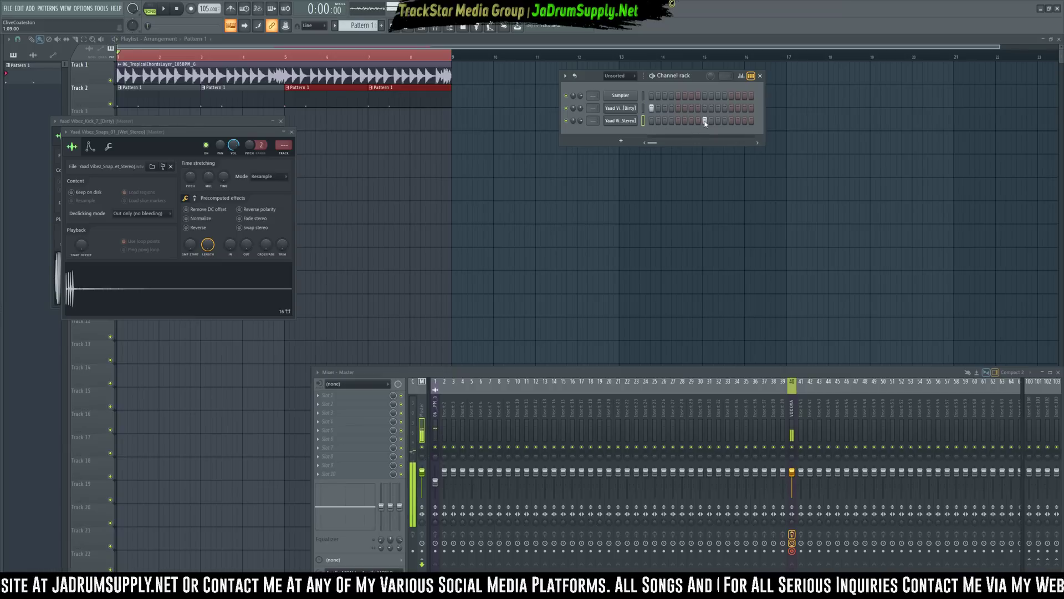
key("space")
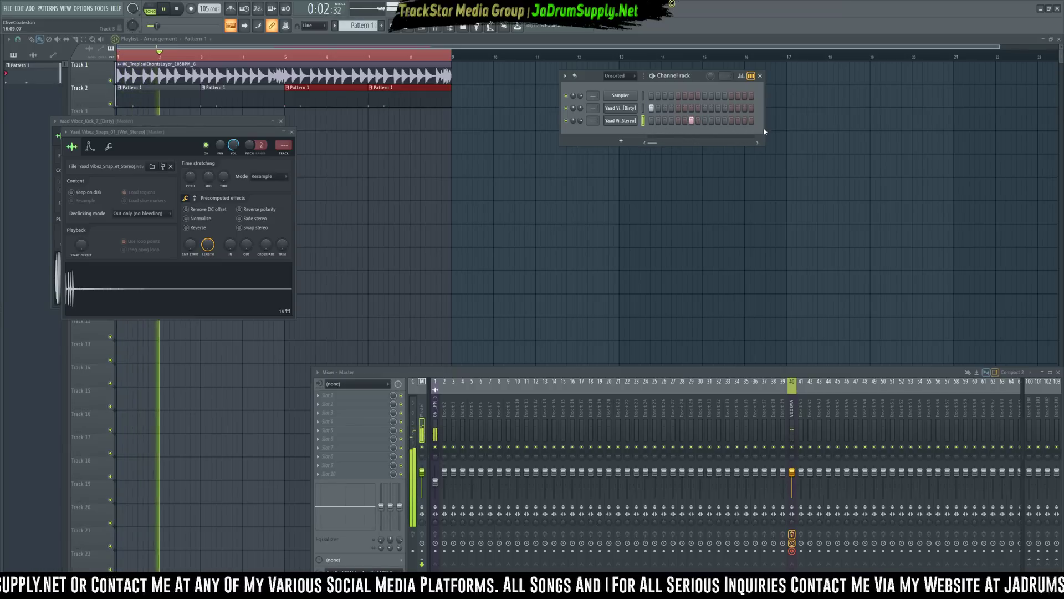
key("space")
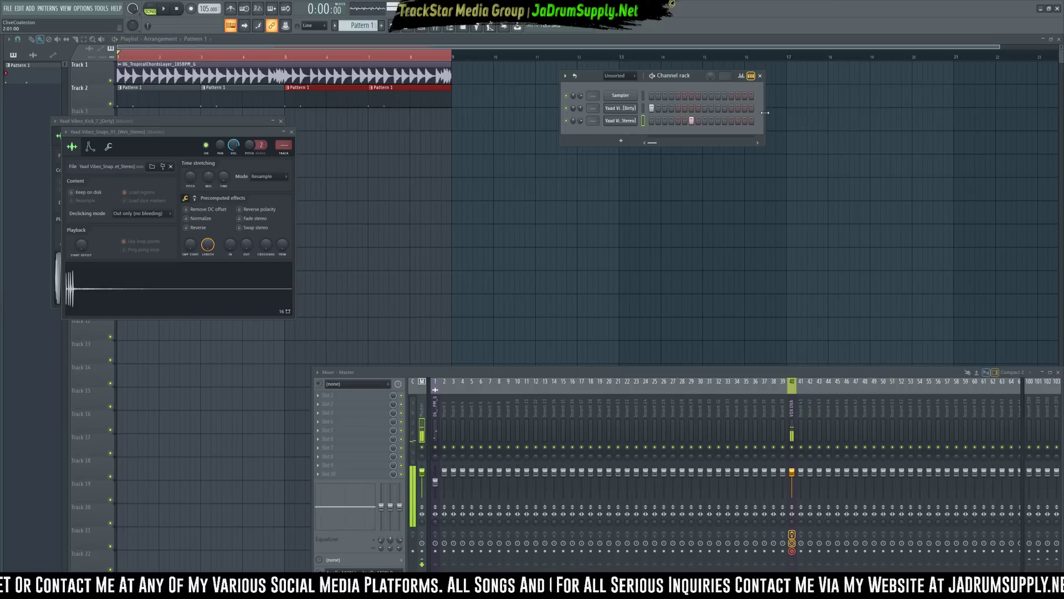
Widen the channel rack to 32 steps and add a kick on step 17 and a snap on step 23
left_click_drag(765, 113, 863, 117)
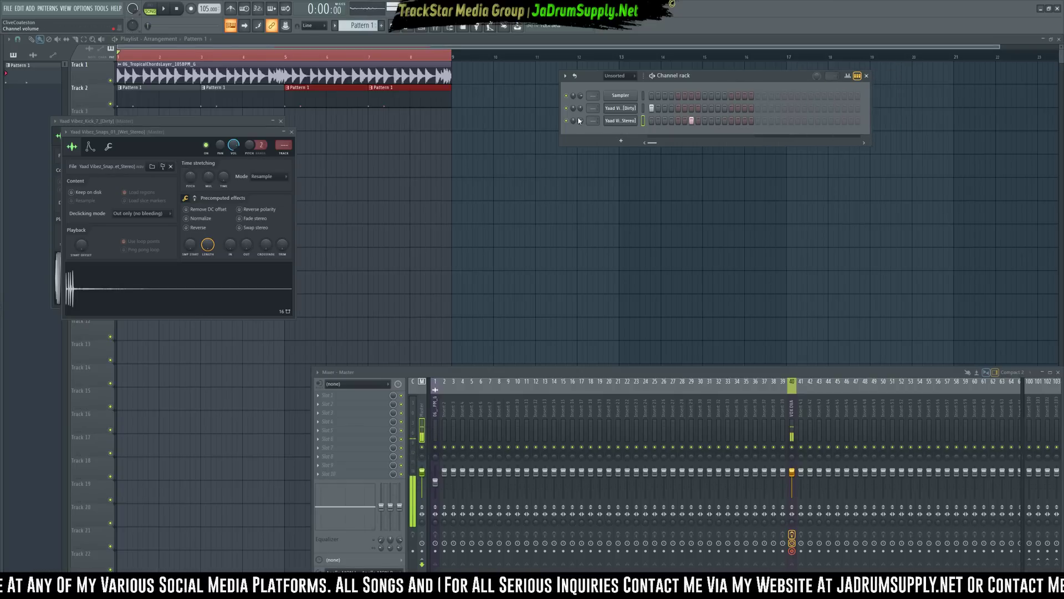
key("space")
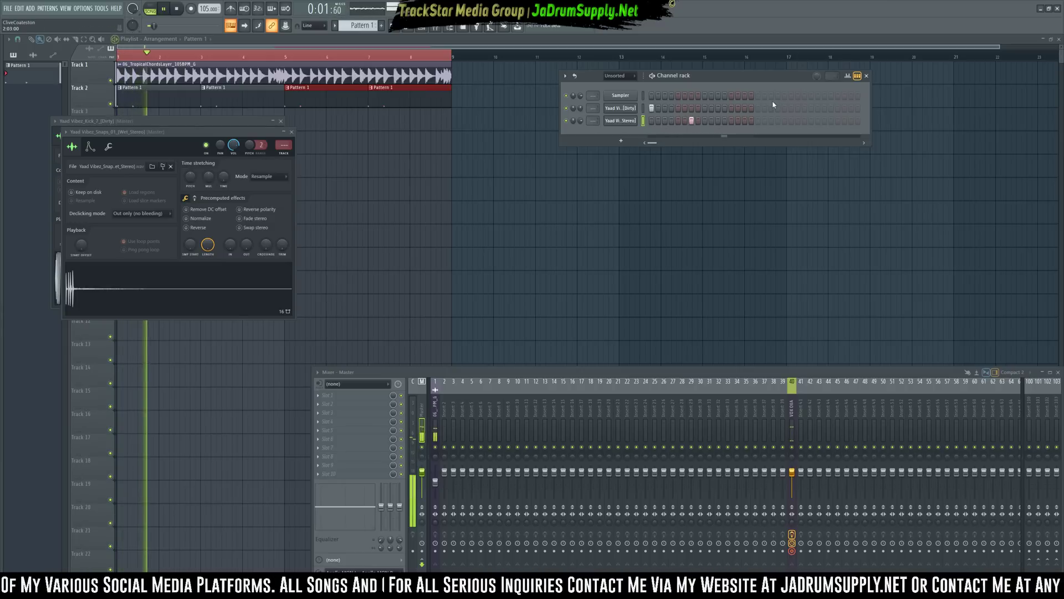
key("space")
left_click(757, 108)
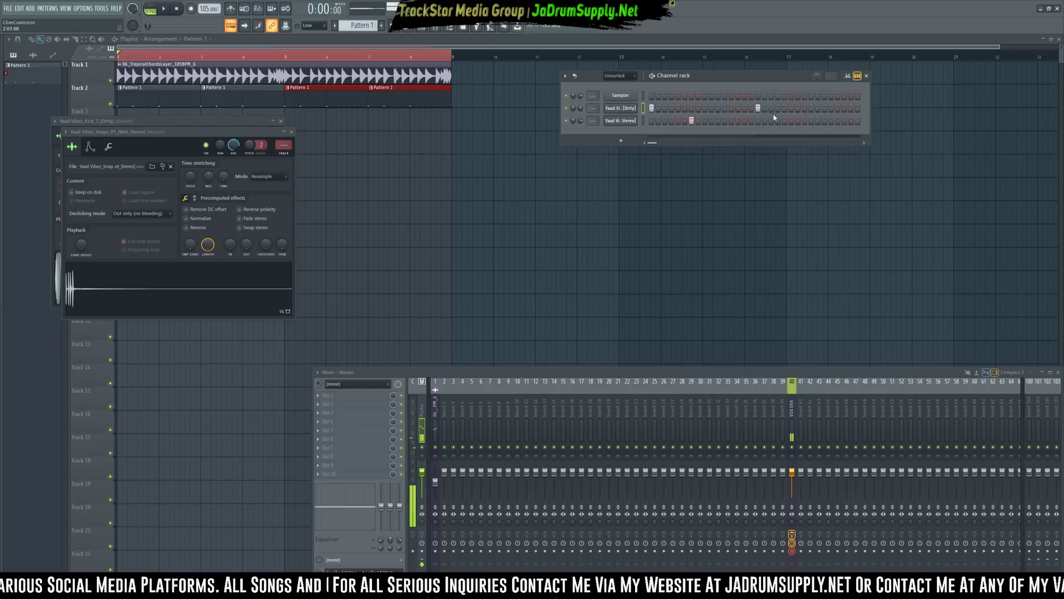
left_click(800, 122)
Start song playback and close the settings windows of the snap and kick samples
key("space")
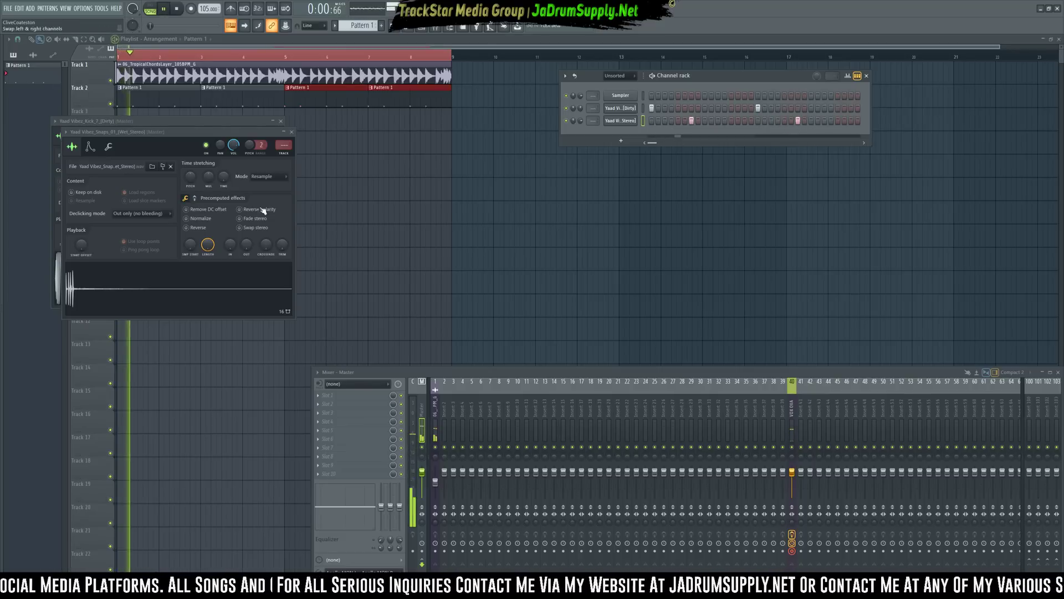
left_click(285, 132)
left_click(280, 121)
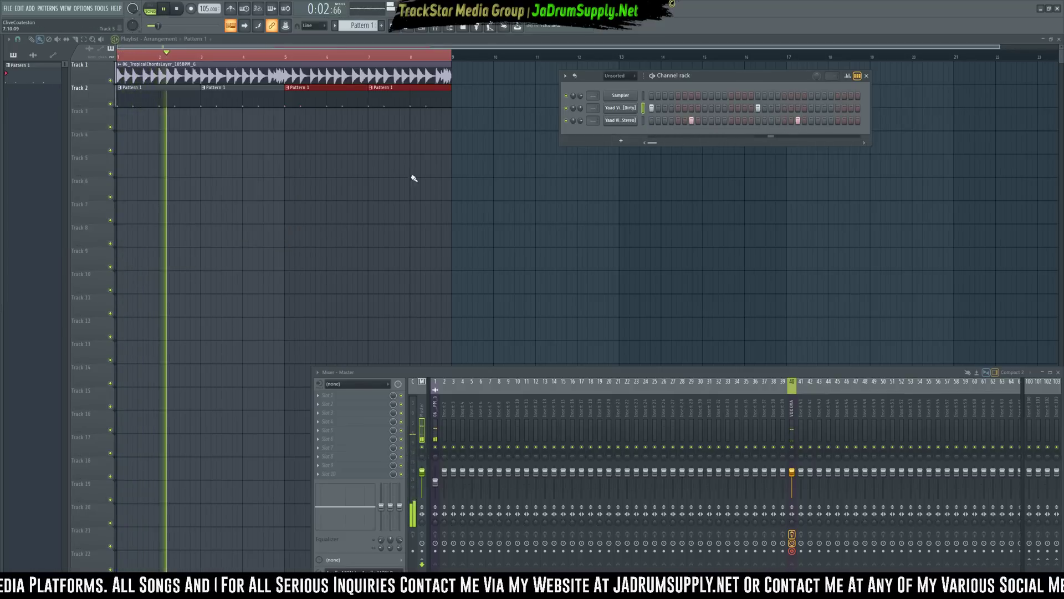
Replace the snap on step 23 of Pattern 1 with snaps on steps 27 and 31, and play the beat
key("space")
key("space")
right_click(797, 121)
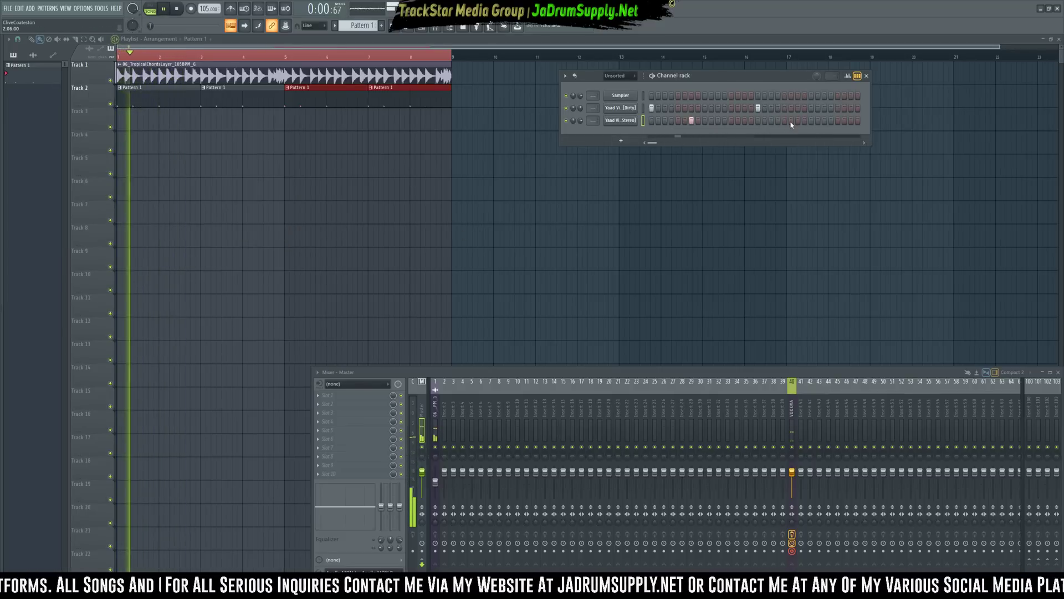
key("space")
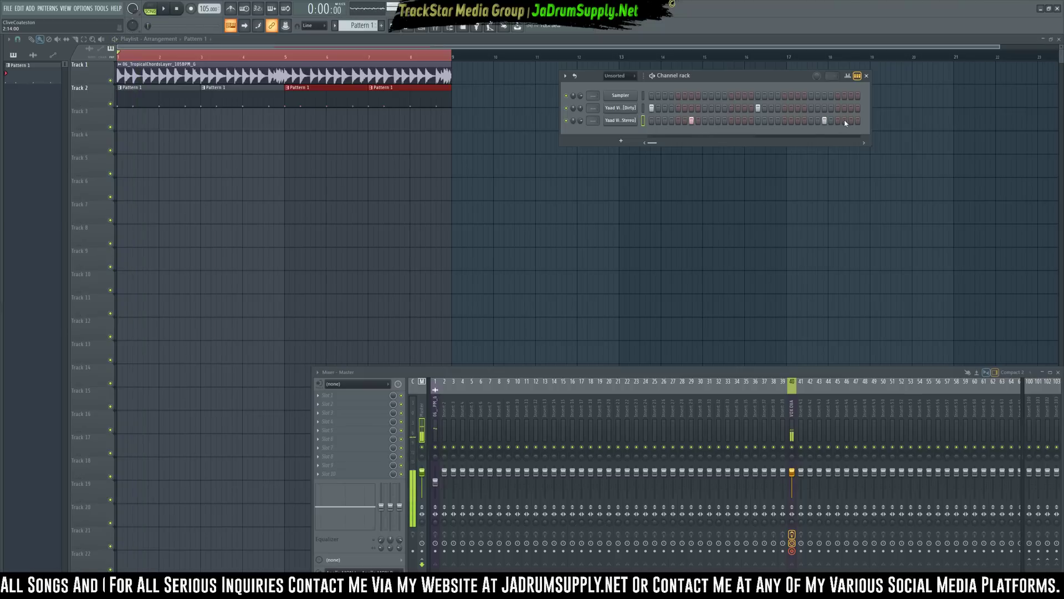
key("space")
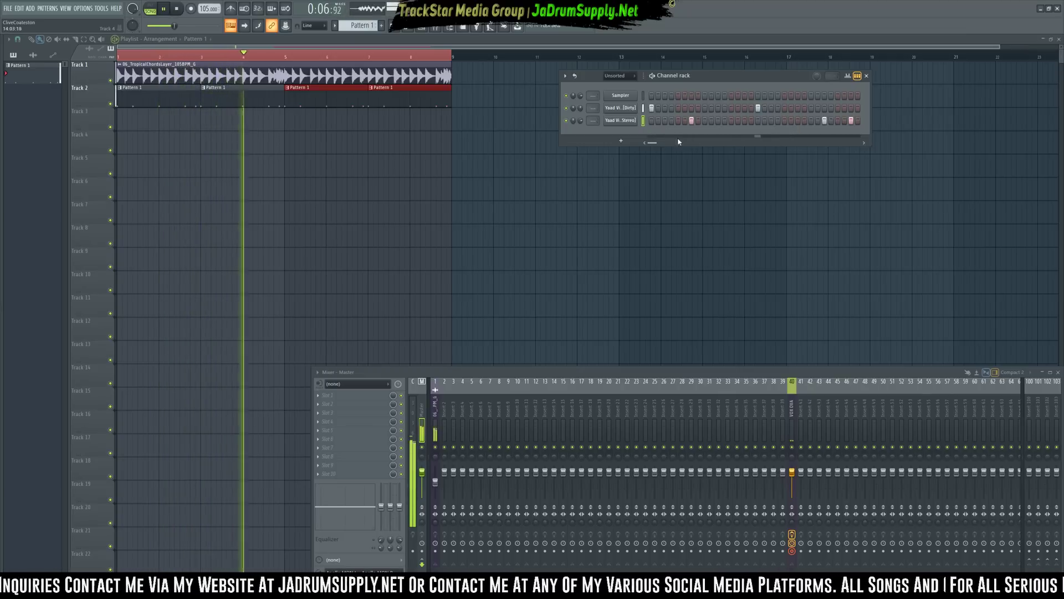
Move the snap from step 7 to step 11 and replay the beat from the start
right_click(691, 121)
key("space")
key("space")
left_click(718, 120)
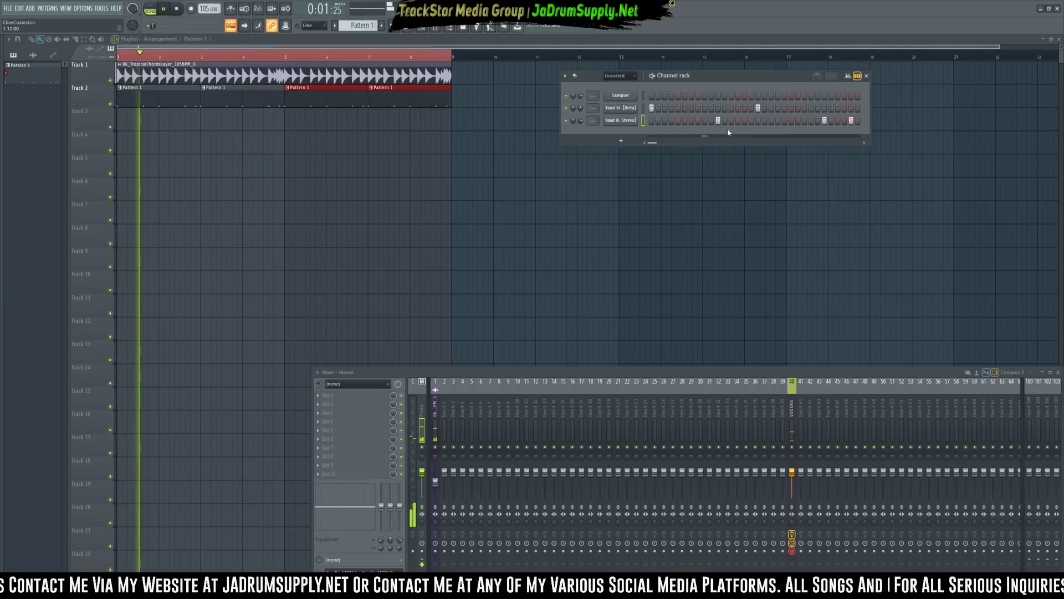
key("space")
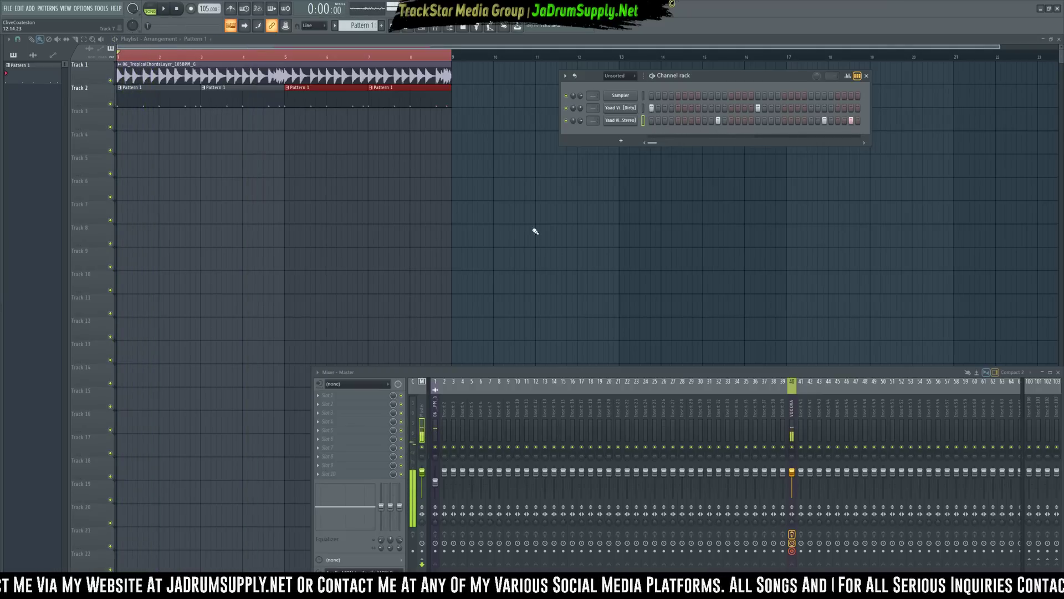
Close the Snap's folder, open the Snare's folder of the Yaad Vibes drumkit, and preview snare samples against the beat
mouse_move(2, 489)
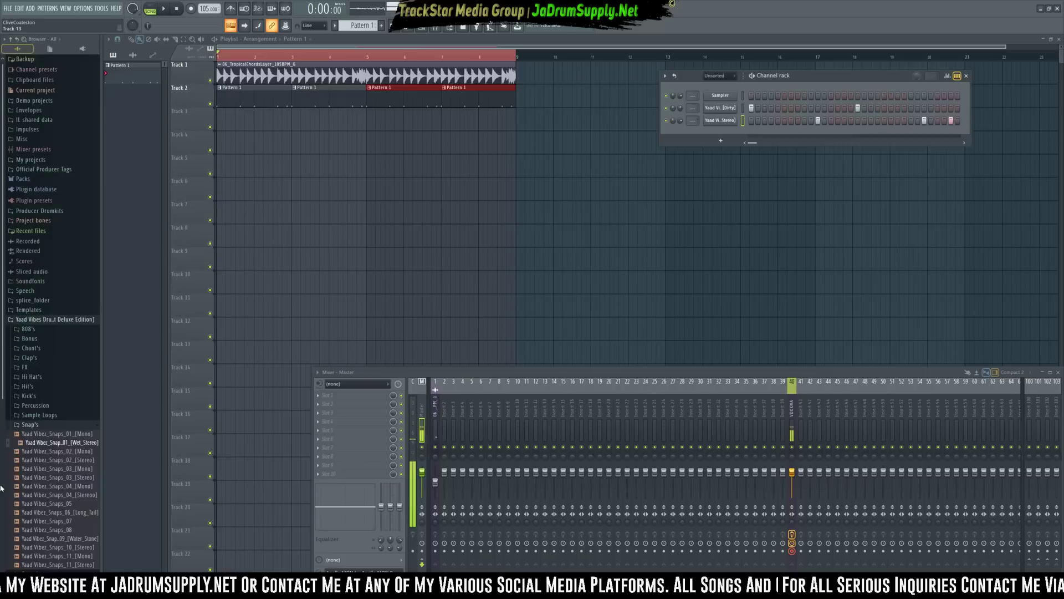
left_click(31, 429)
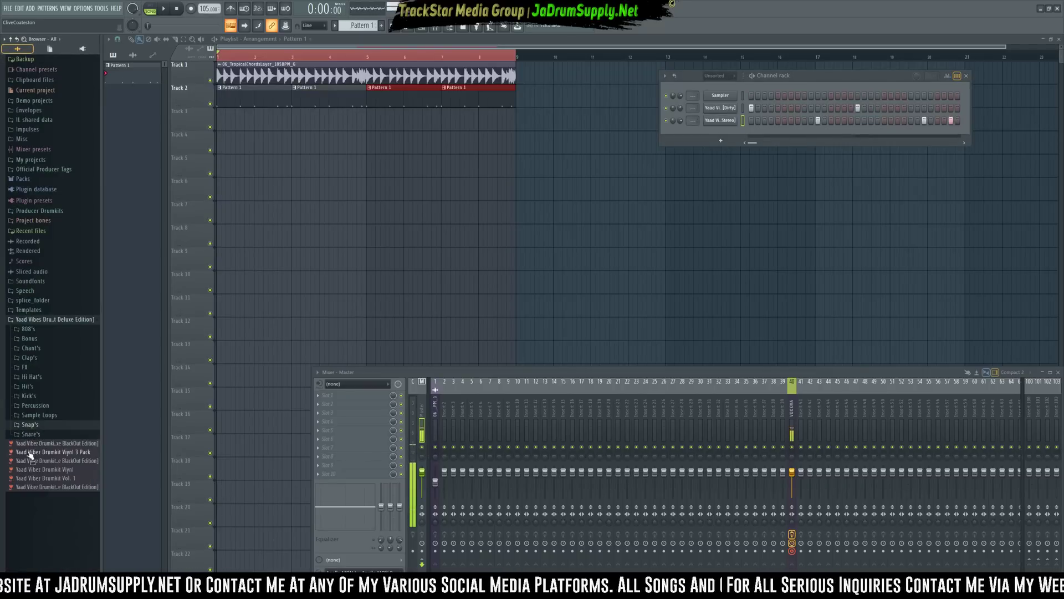
left_click(33, 434)
left_click(59, 479)
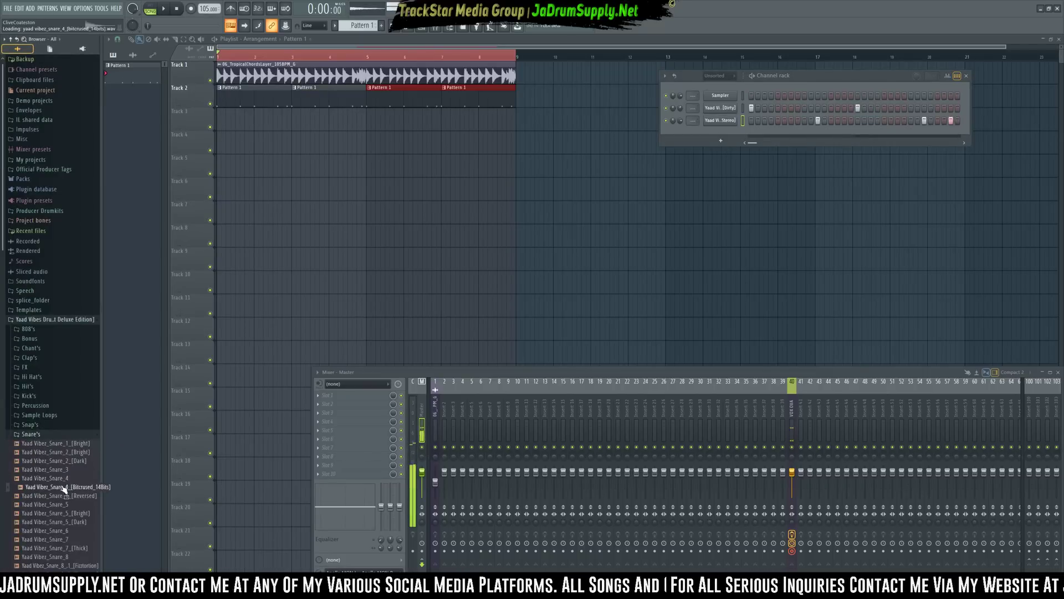
scroll(61, 511, "down", 4)
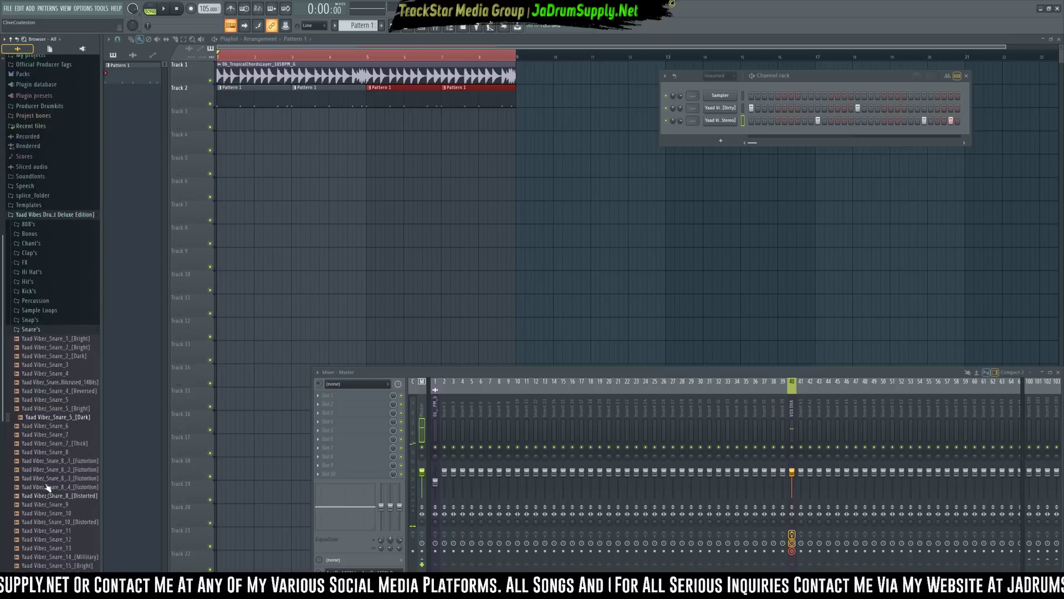
left_click(55, 504)
left_click(60, 514)
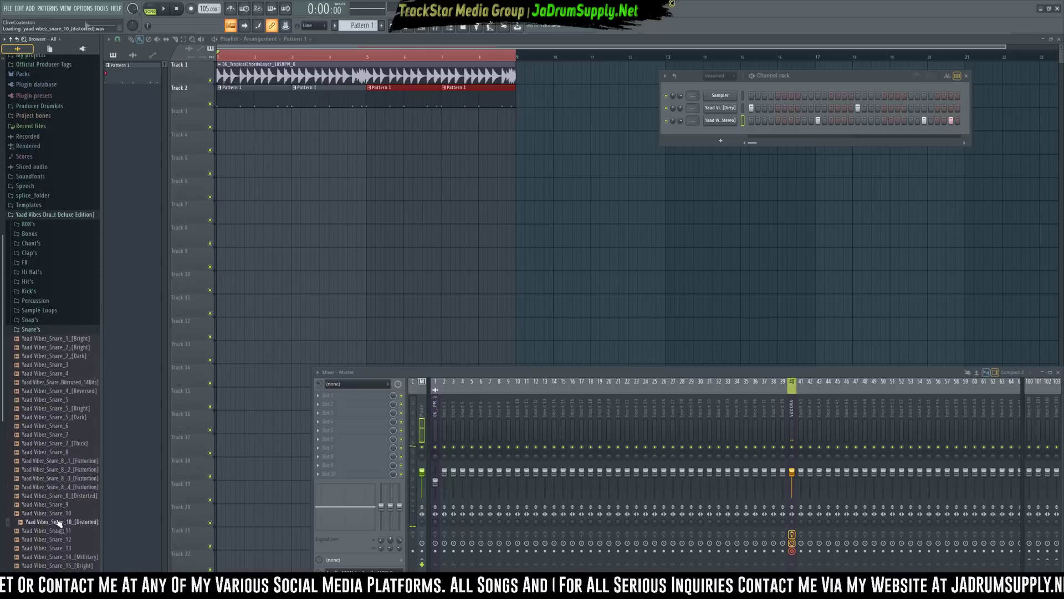
key("space")
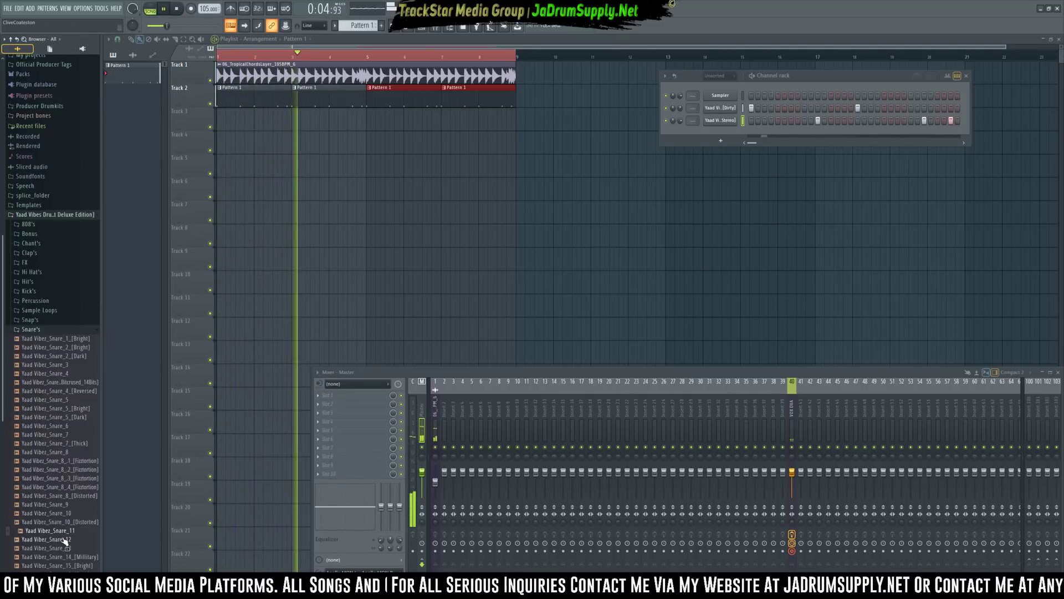
key("space")
Preview the remaining snare samples and load Snare_15_[Dark] into a new channel
left_click(68, 557)
scroll(68, 556, "down", 4)
left_click(56, 490)
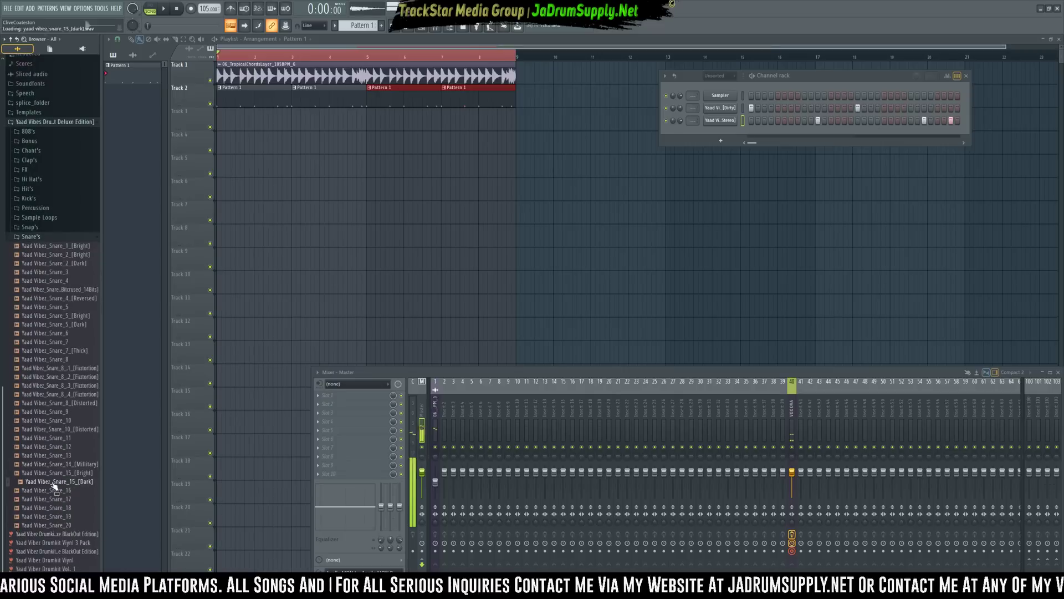
left_click(68, 482)
right_click(69, 481)
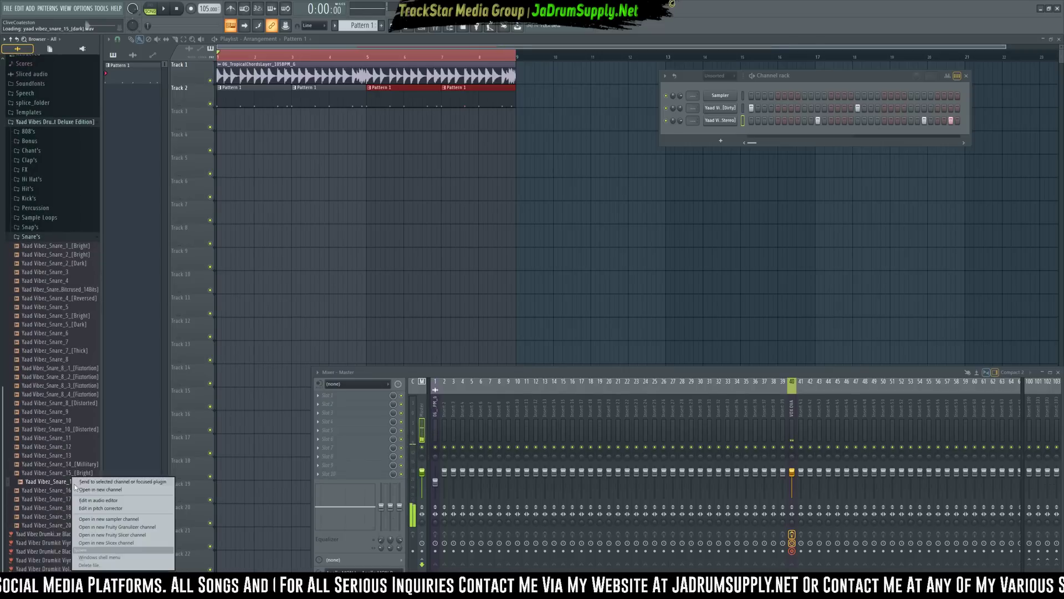
left_click(89, 490)
Try the dark snare on steps 15 and 32 while the song plays
key("space")
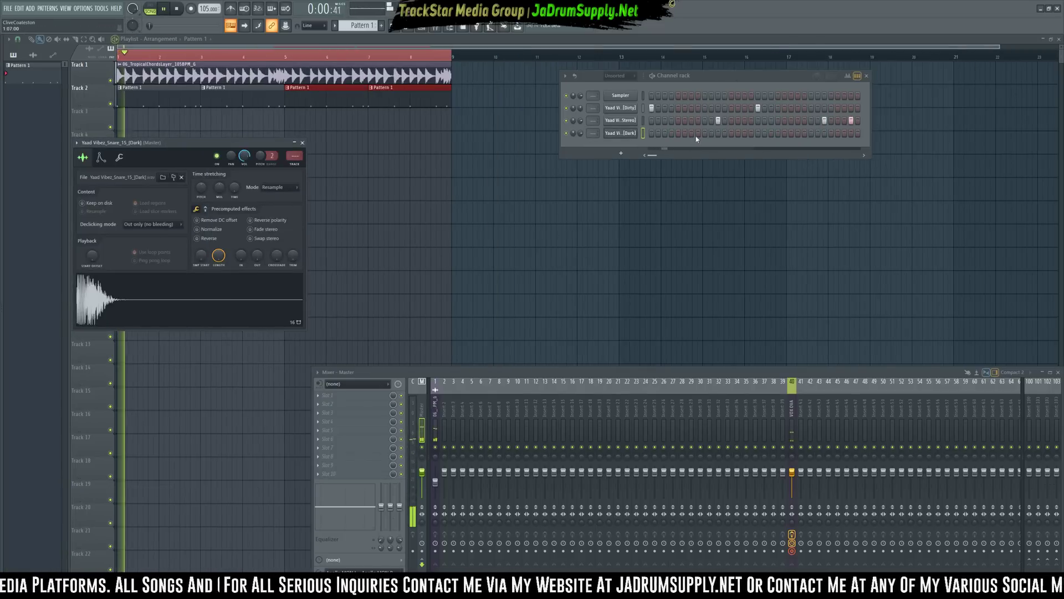
left_click(743, 133)
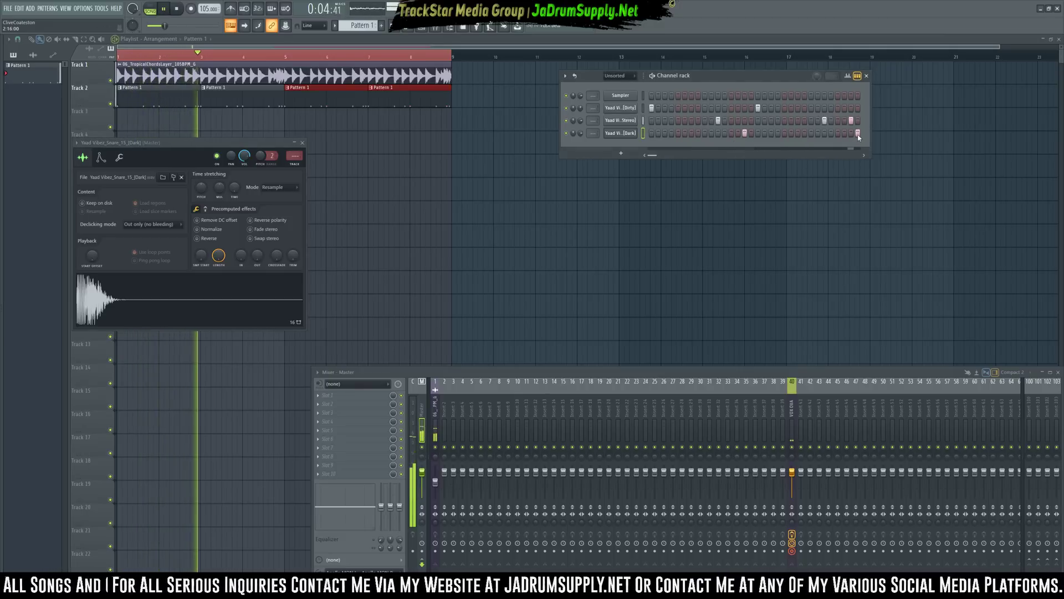
key("space")
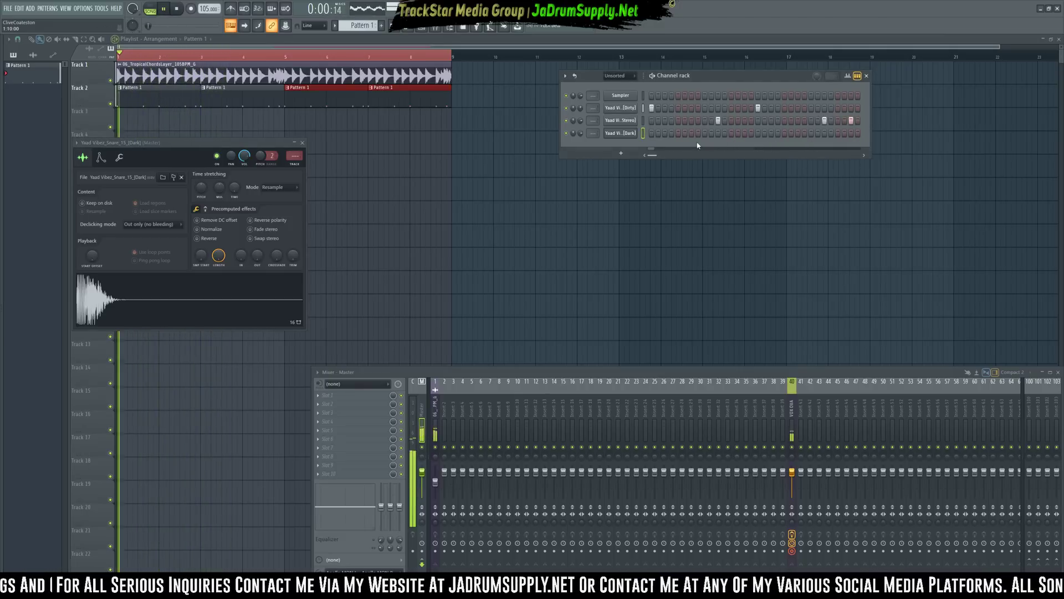
Program the dark snare on steps 4, 7 and 23 of Pattern 1 during playback
left_click(691, 134)
key("space")
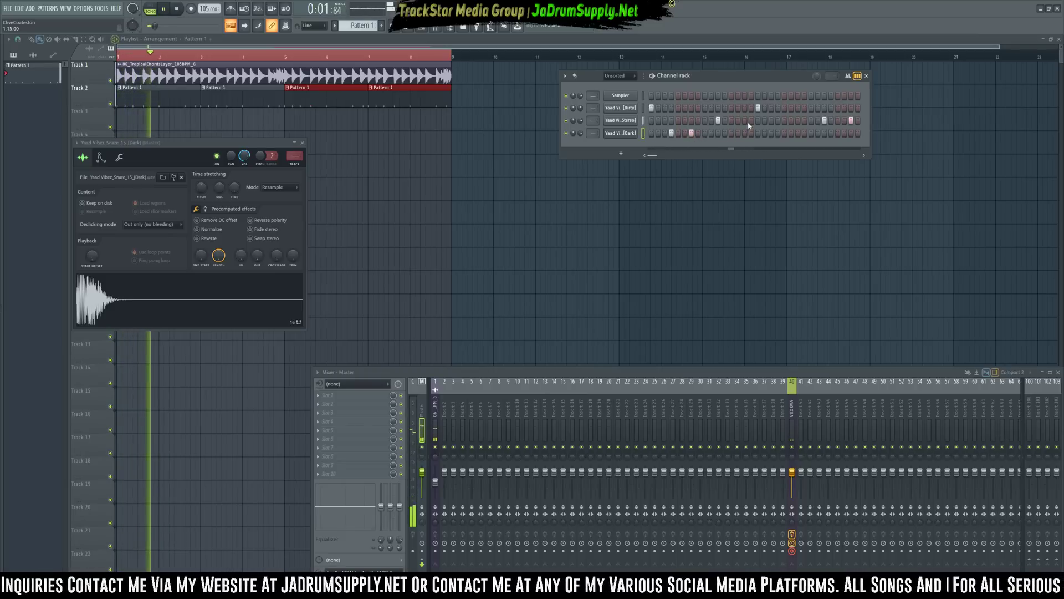
left_click(844, 133)
left_click(844, 134)
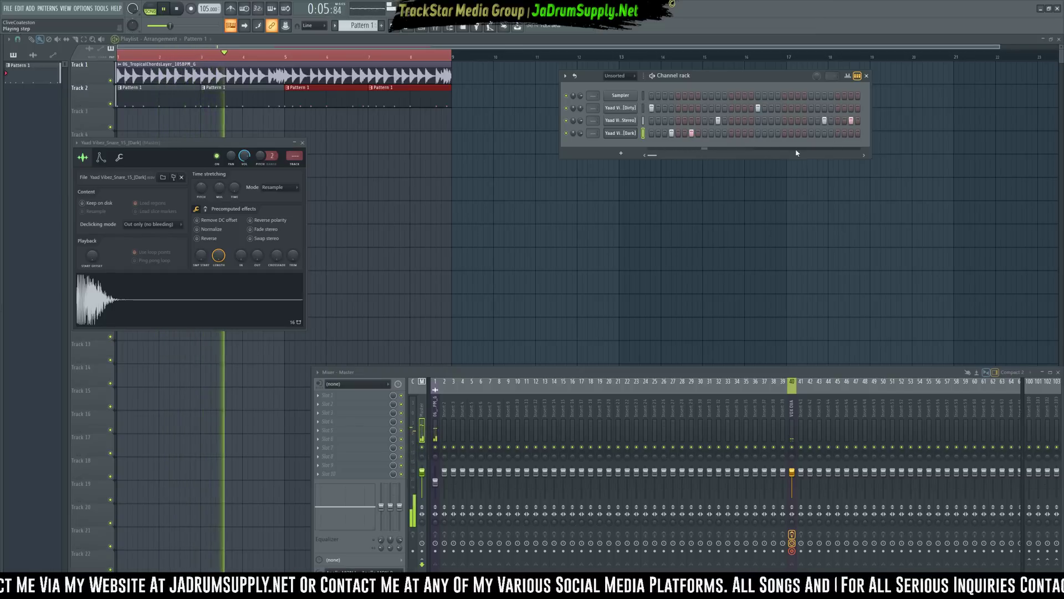
left_click(798, 133)
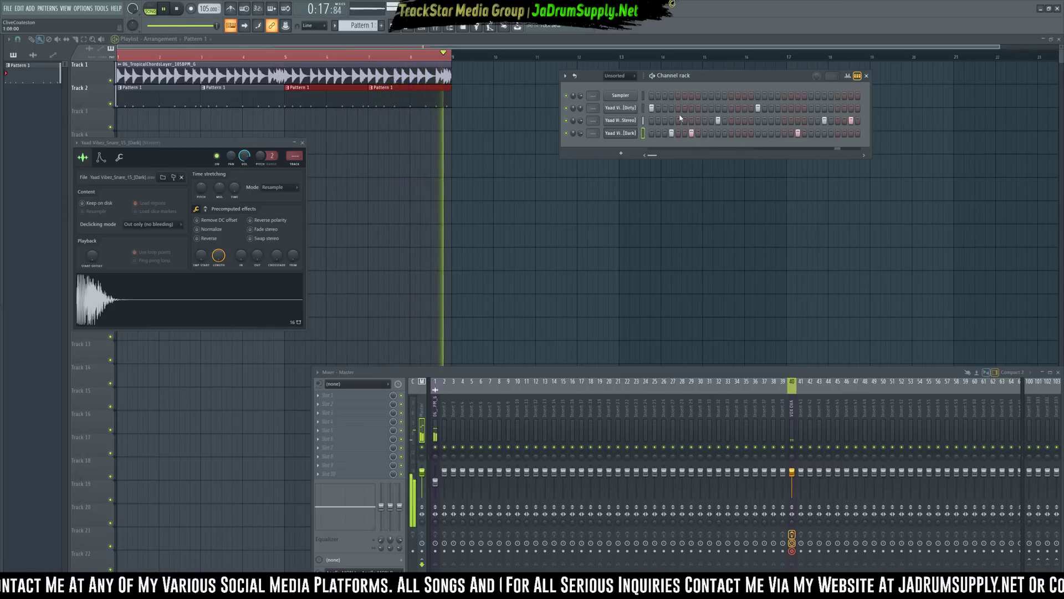
Open the Sampler channel's piano roll and stamp a G Major scale starting on G5 at the beginning of the pattern
right_click(621, 96)
left_click(649, 95)
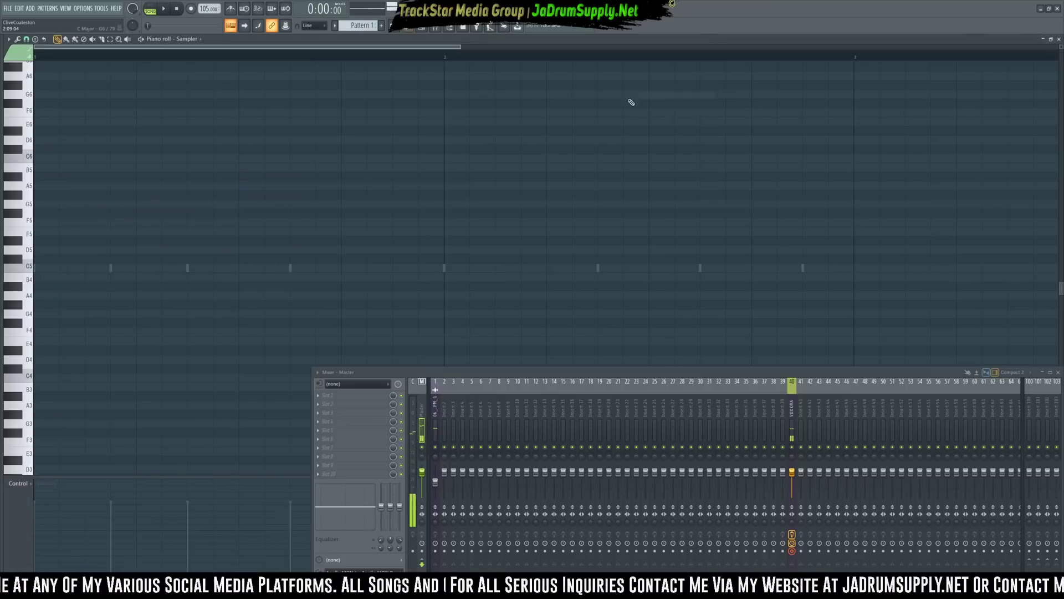
left_click(35, 39)
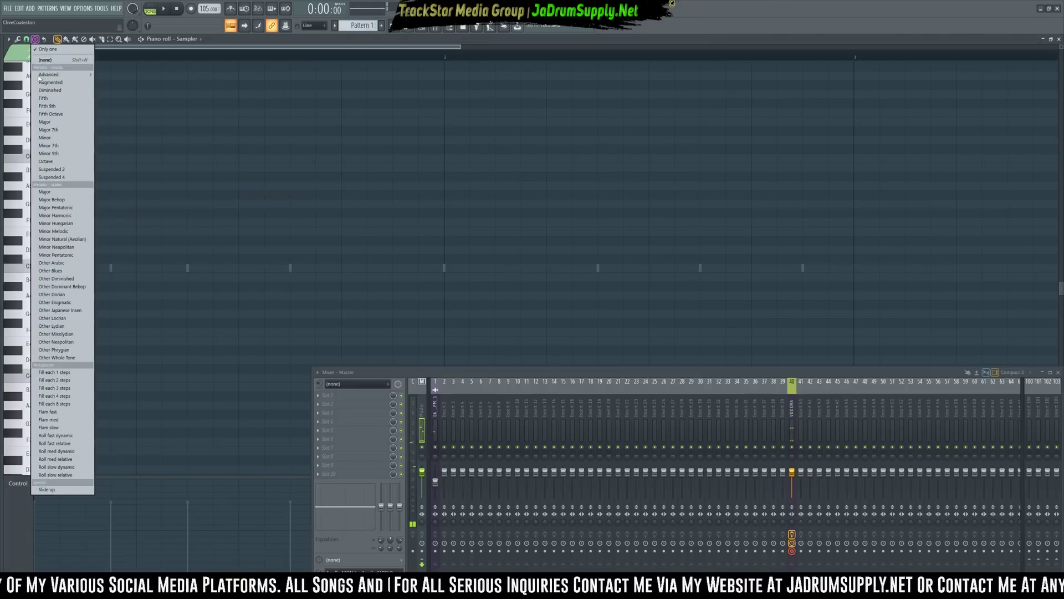
left_click(59, 192)
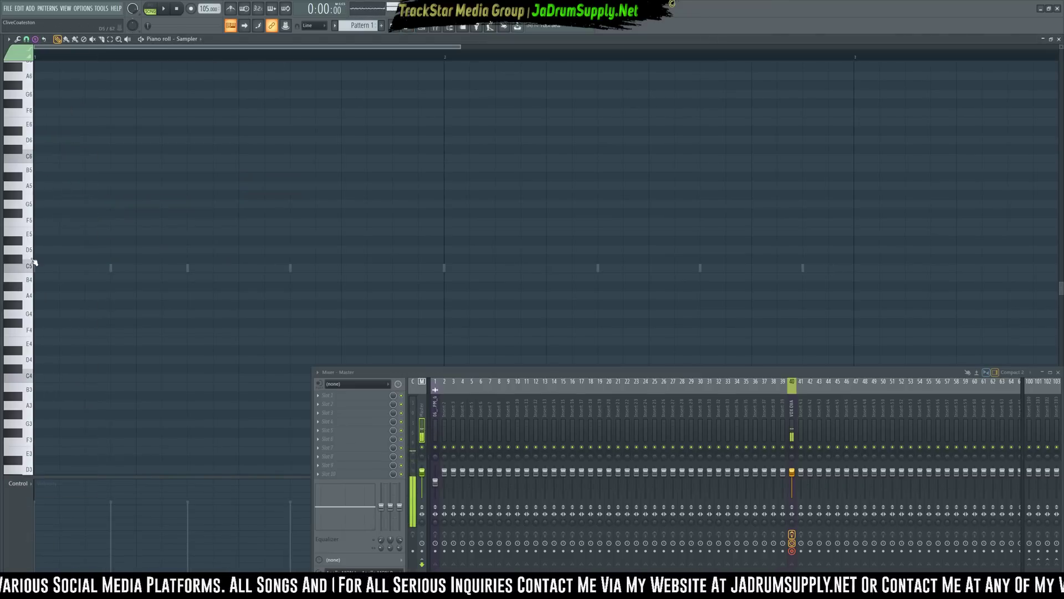
left_click(40, 207)
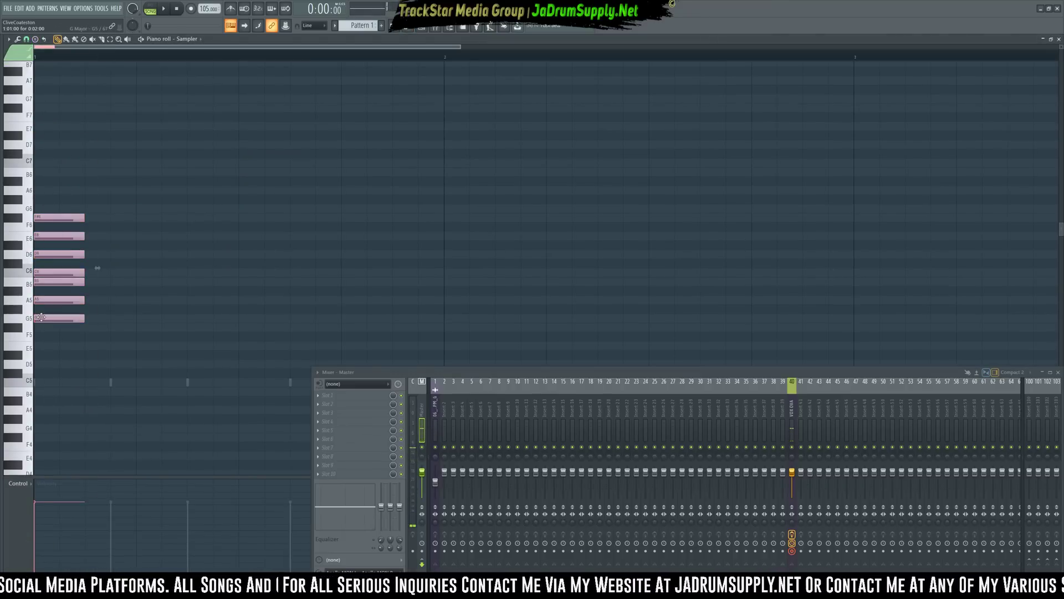
Stamp the G Major scale in further octaves starting on G4, G3 and G6, and show the channel rack
left_click(87, 412)
left_click_drag(84, 419, 48, 428)
scroll(47, 426, "down", 3)
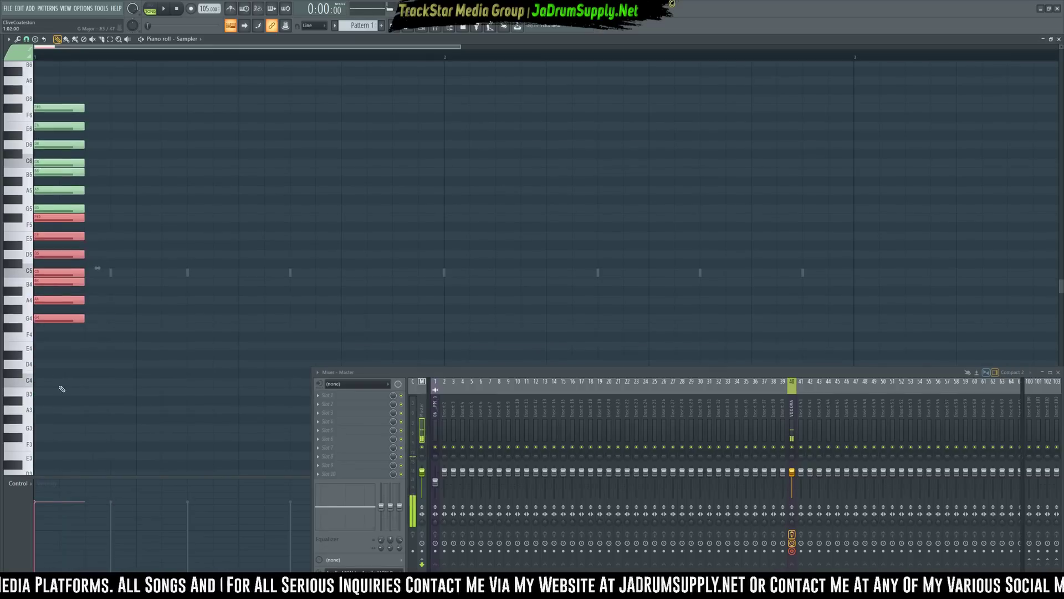
left_click_drag(74, 330, 46, 428)
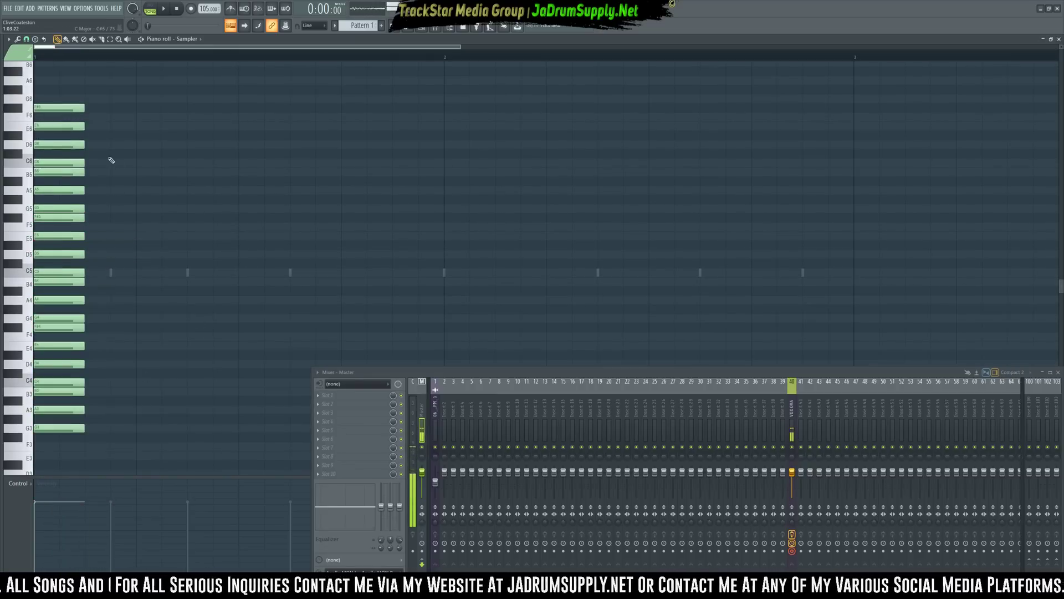
scroll(40, 178, "up", 2)
left_click(41, 160)
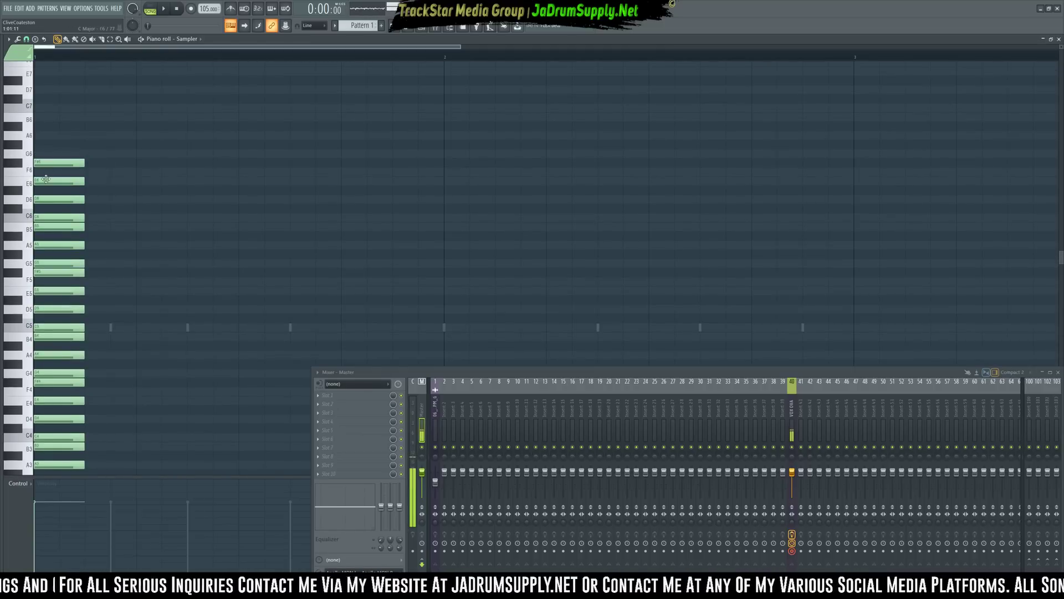
scroll(41, 263, "down", 2)
left_click_drag(40, 264, 55, 94)
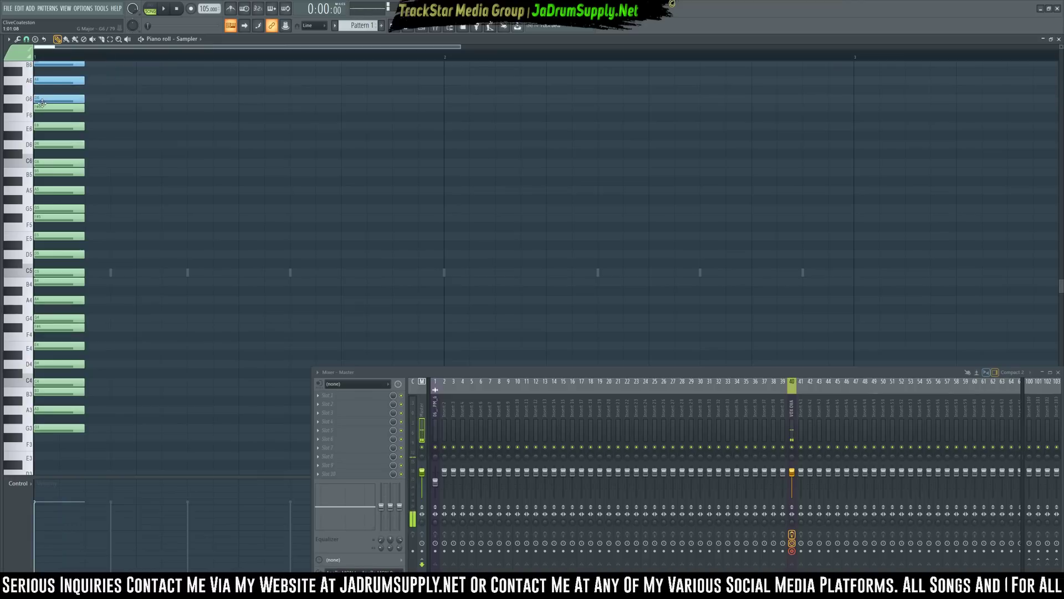
scroll(145, 104, "up", 3)
left_click(428, 27)
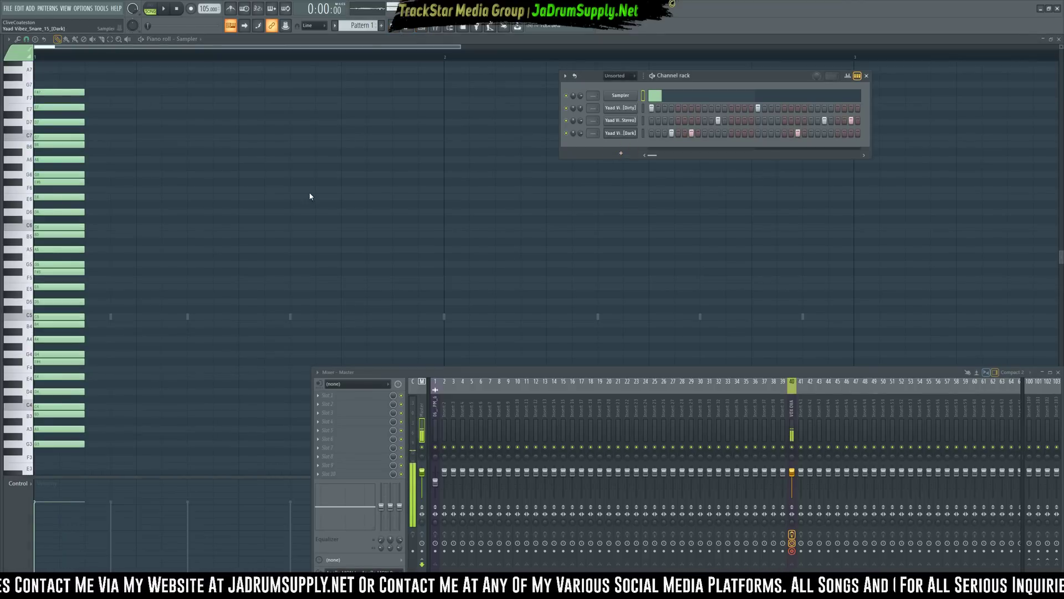
Start saving the project and create and open a new folder named Splicve in Downloads
key("ctrl+s")
left_click_drag(189, 13, 522, 111)
scroll(382, 167, "up", 1)
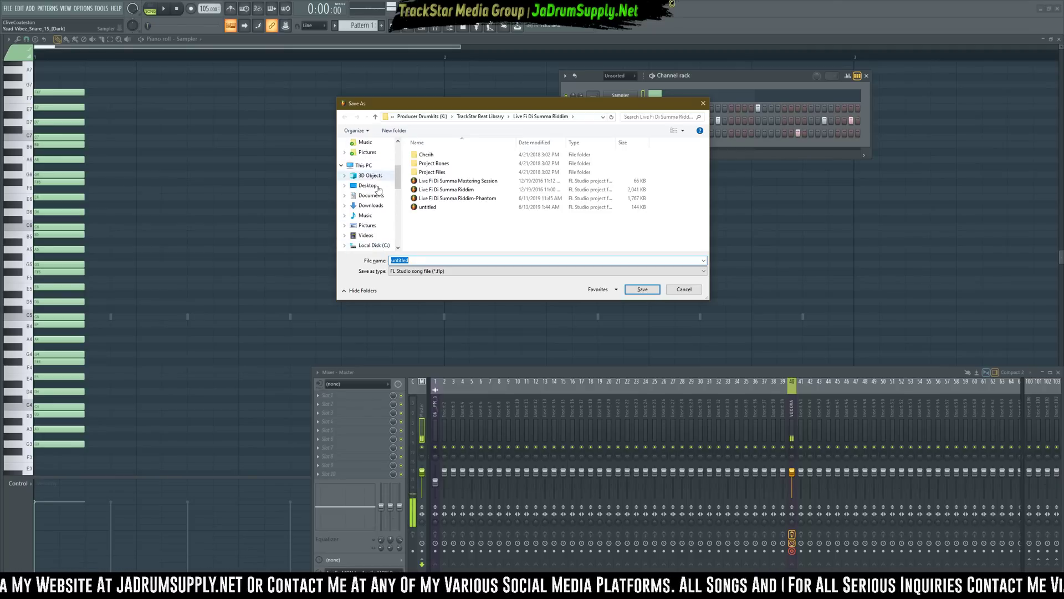
left_click(371, 206)
left_click(396, 131)
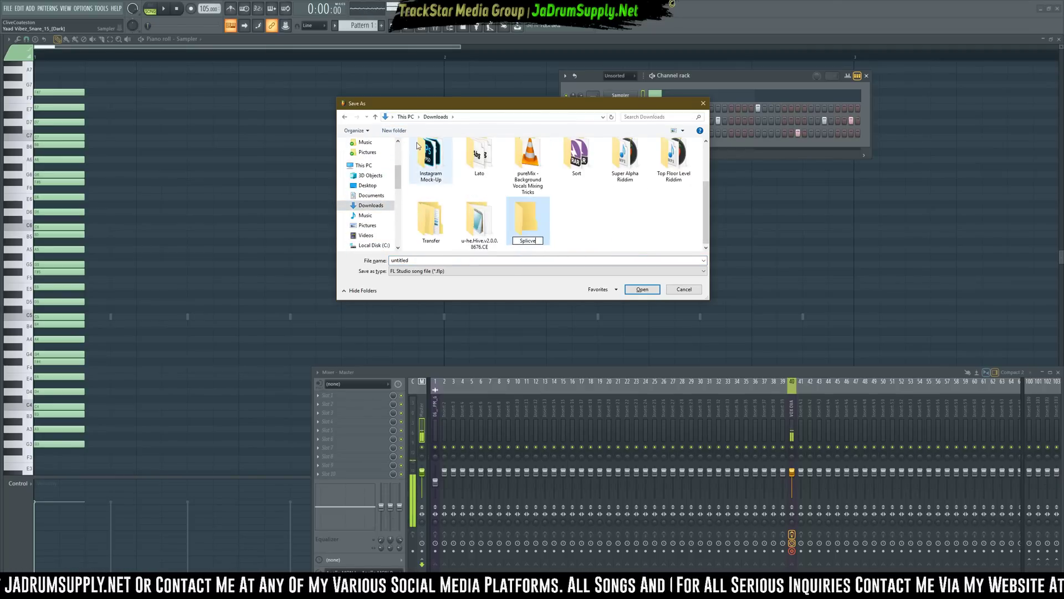
key("Return")
key("Return")
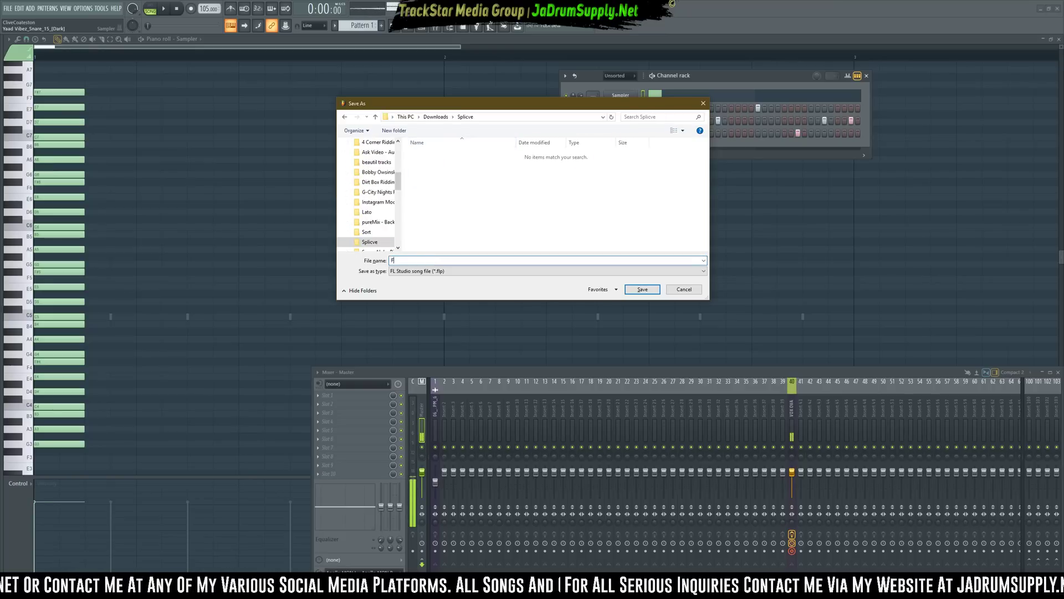
Save the project in the new folder under the file name Frass
left_click(432, 259)
type("Frass")
key("Return")
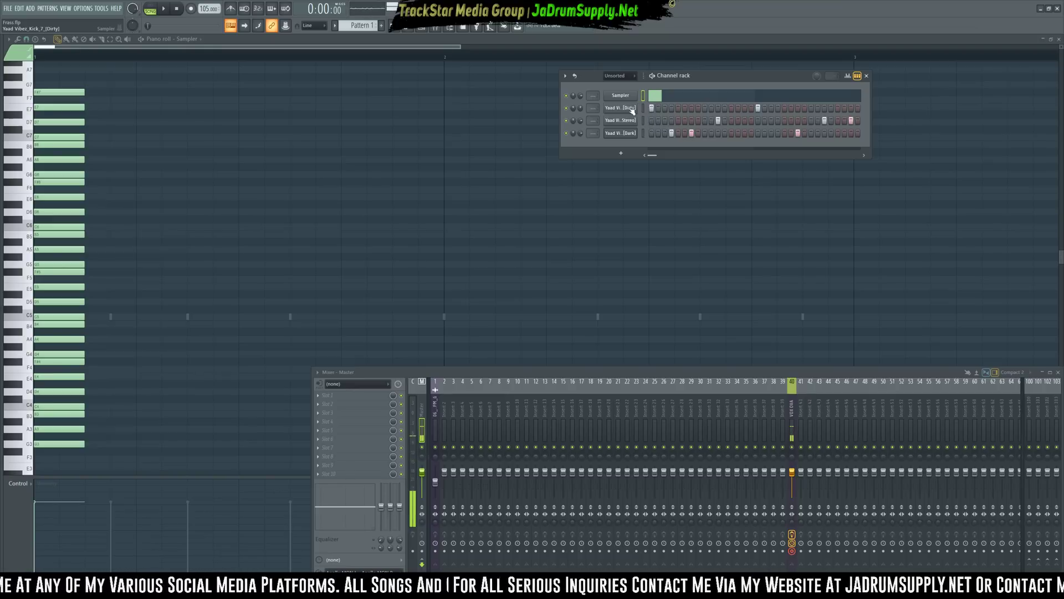
Add a Serum_x64 instrument channel to the channel rack
left_click(621, 153)
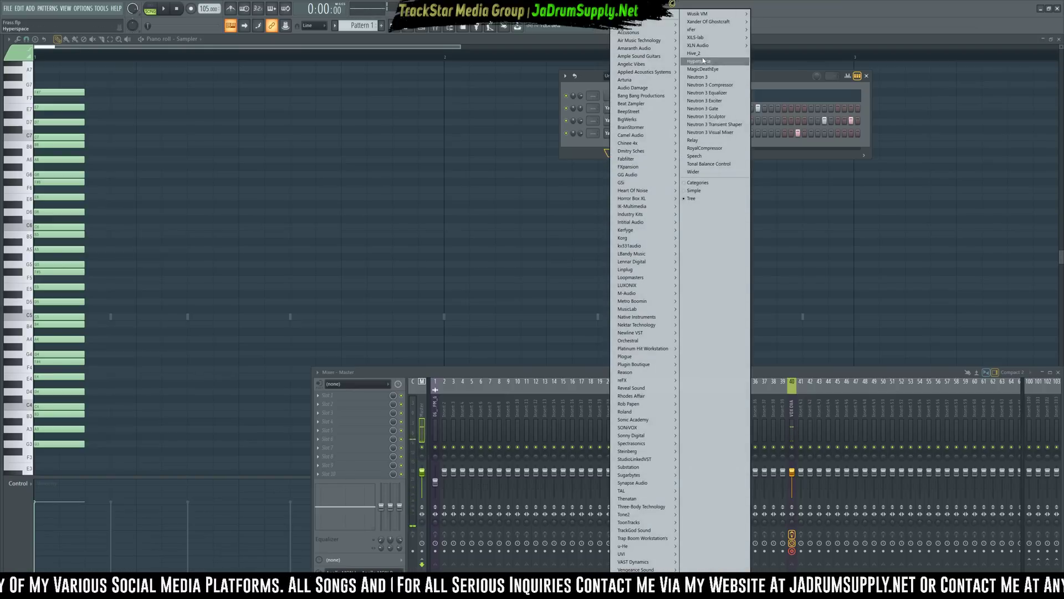
left_click(770, 30)
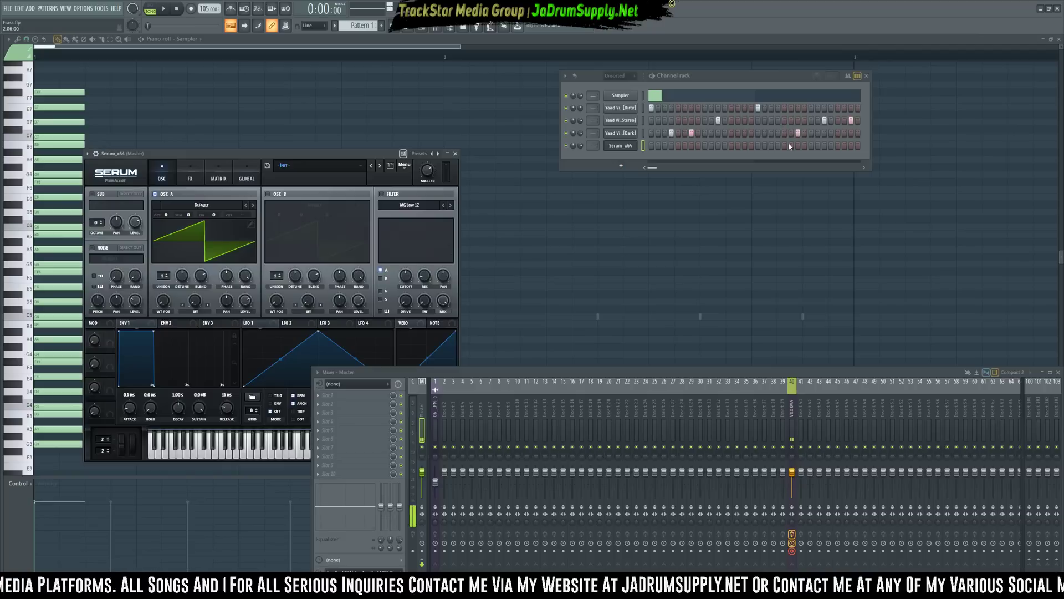
Add a Hive_2 instrument channel to the channel rack and close its plugin window
left_click(621, 165)
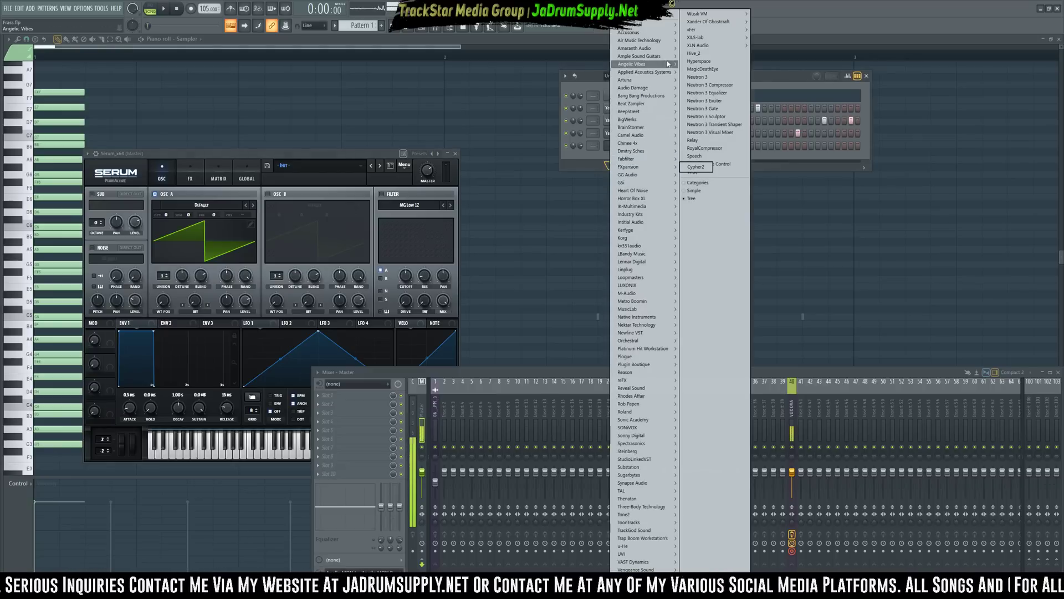
left_click(697, 55)
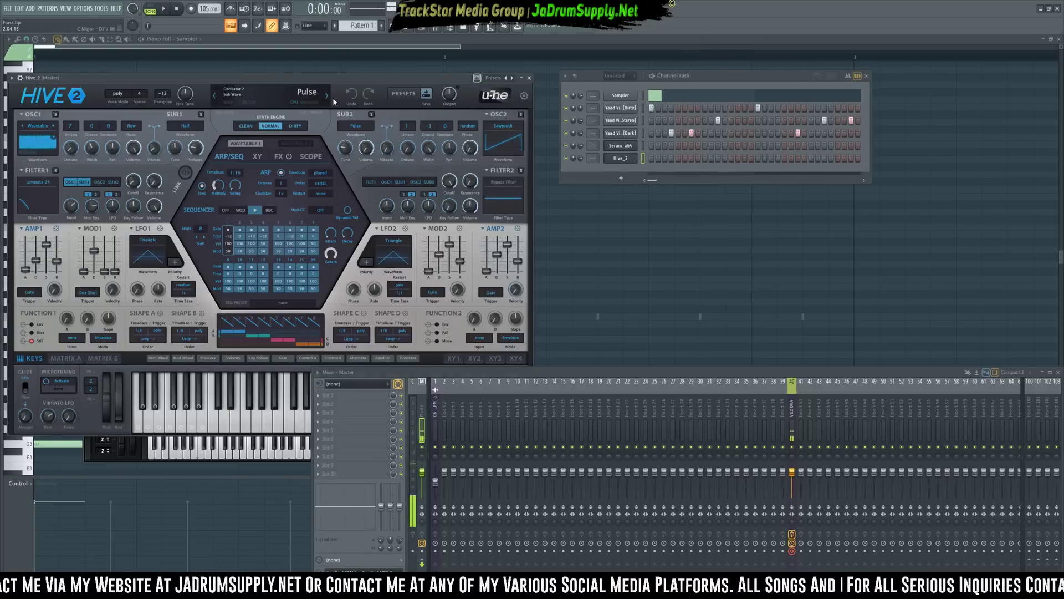
left_click_drag(342, 77, 701, 89)
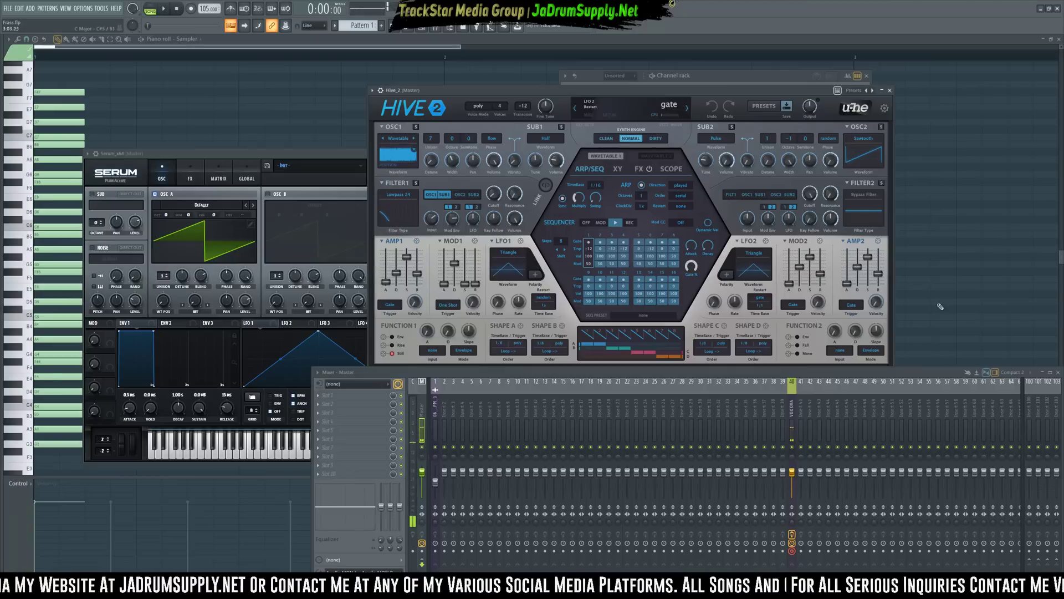
left_click(323, 153)
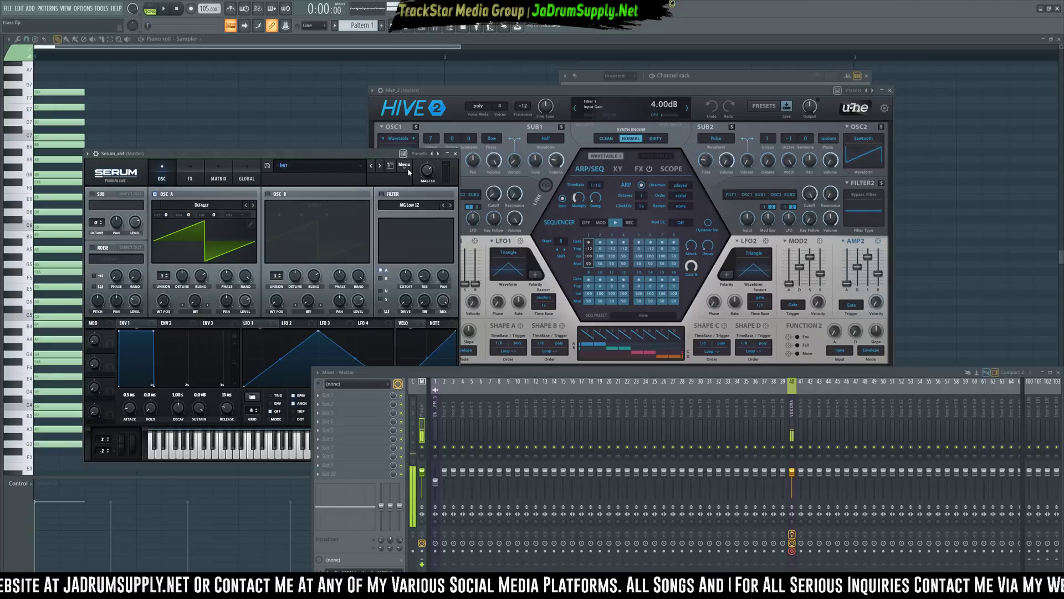
left_click(889, 90)
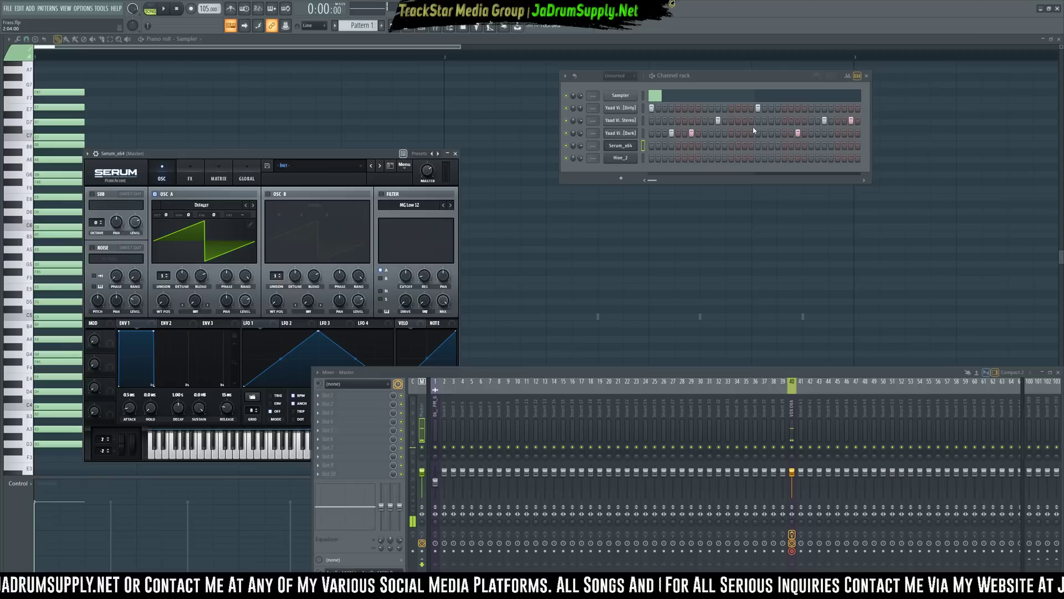
Load the BA - Acid E Bass preset from Serum's Bass category and set the Serum_x64 channel's volume to 63%
left_click(390, 166)
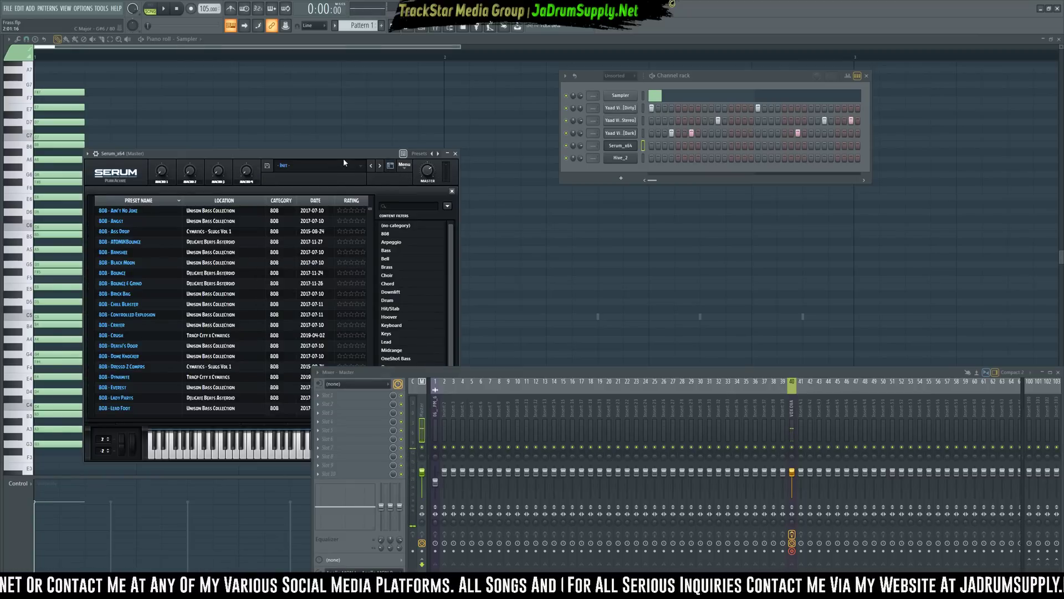
left_click_drag(346, 155, 381, 96)
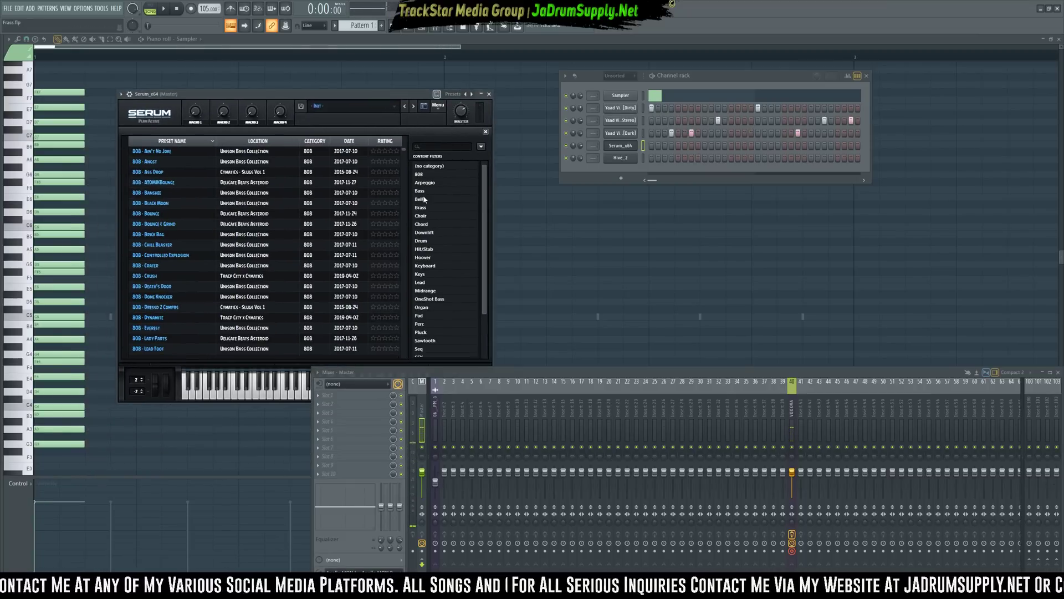
left_click(420, 191)
left_click(183, 214)
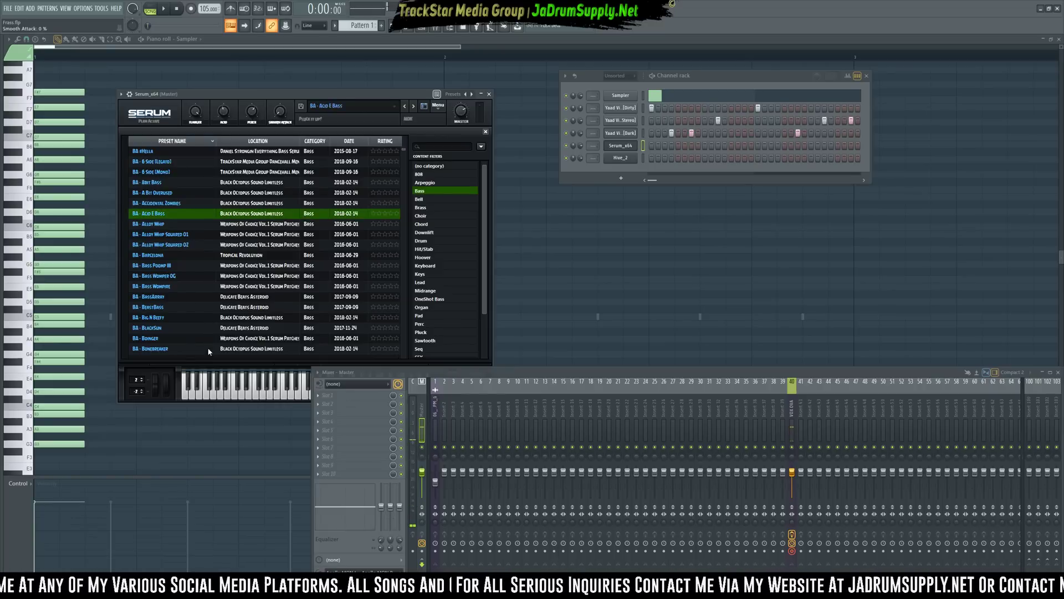
left_click(275, 397)
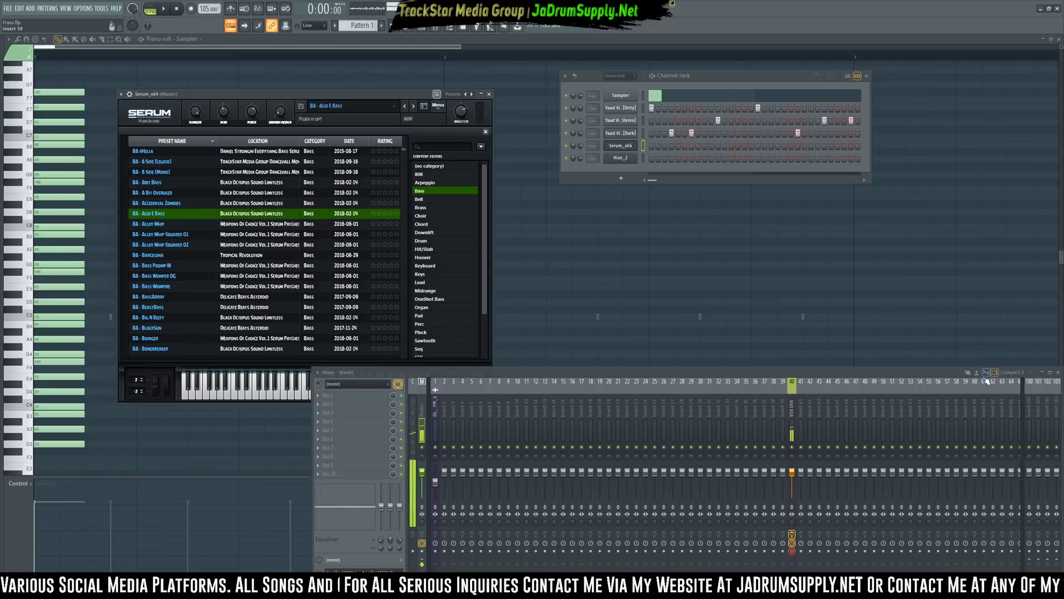
left_click(1059, 373)
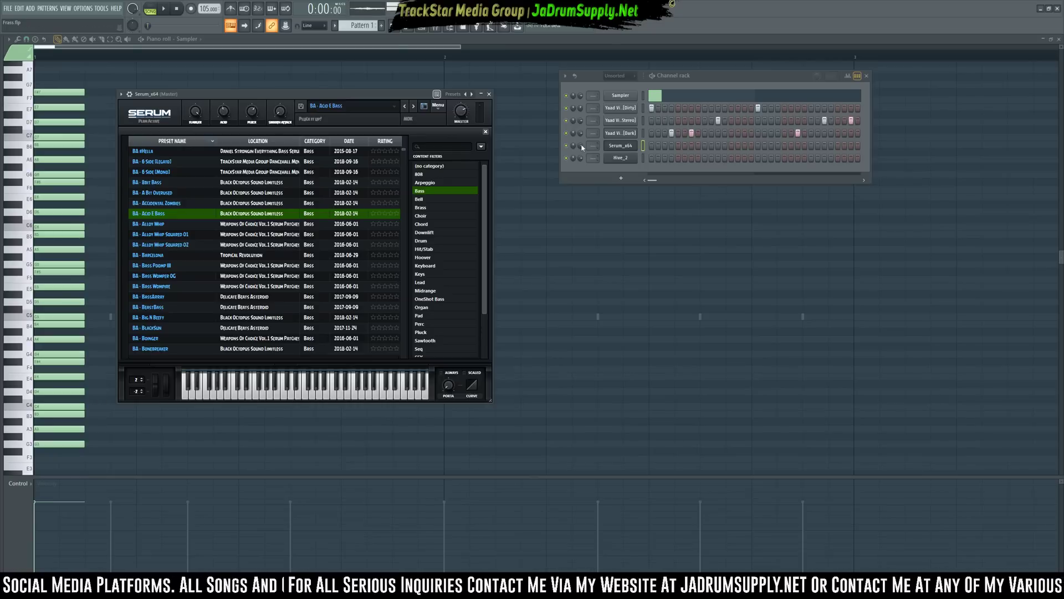
left_click_drag(581, 146, 581, 158)
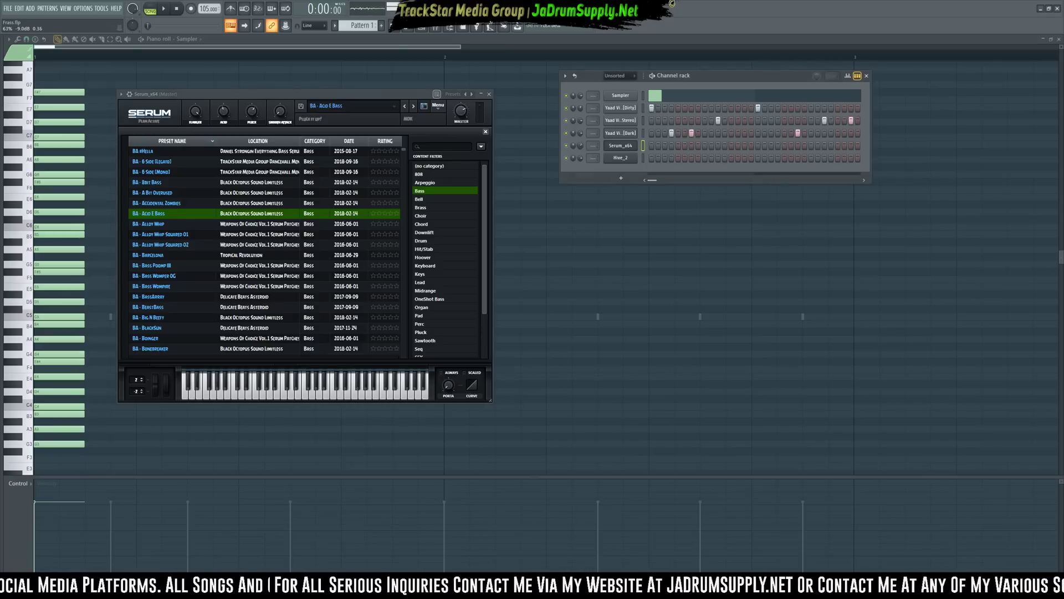
Place a two-step G4 note at the start of the pattern in the Serum_x64 piano roll and audition it
right_click(622, 149)
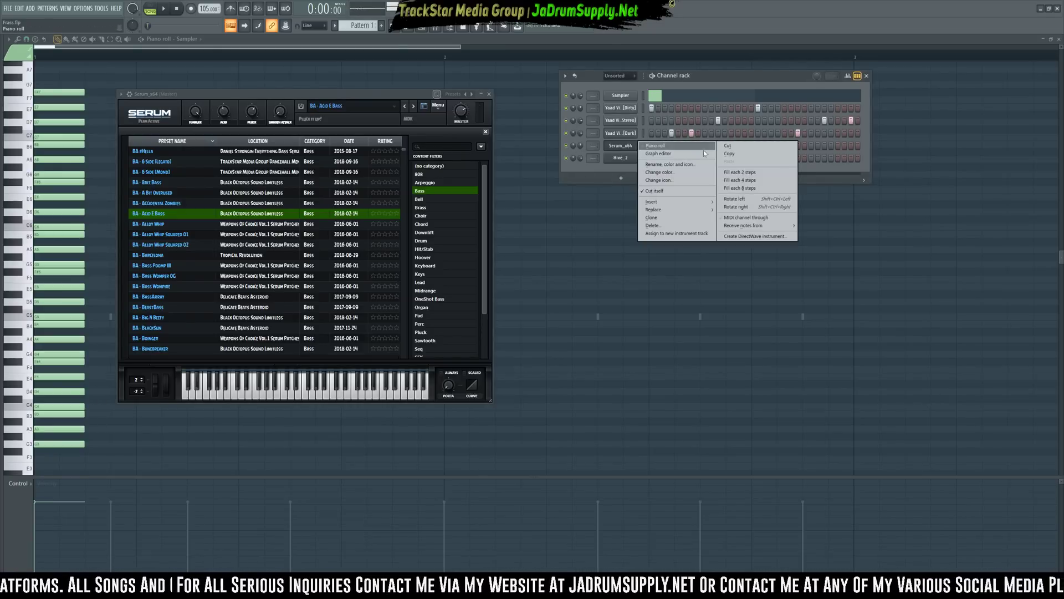
left_click(654, 145)
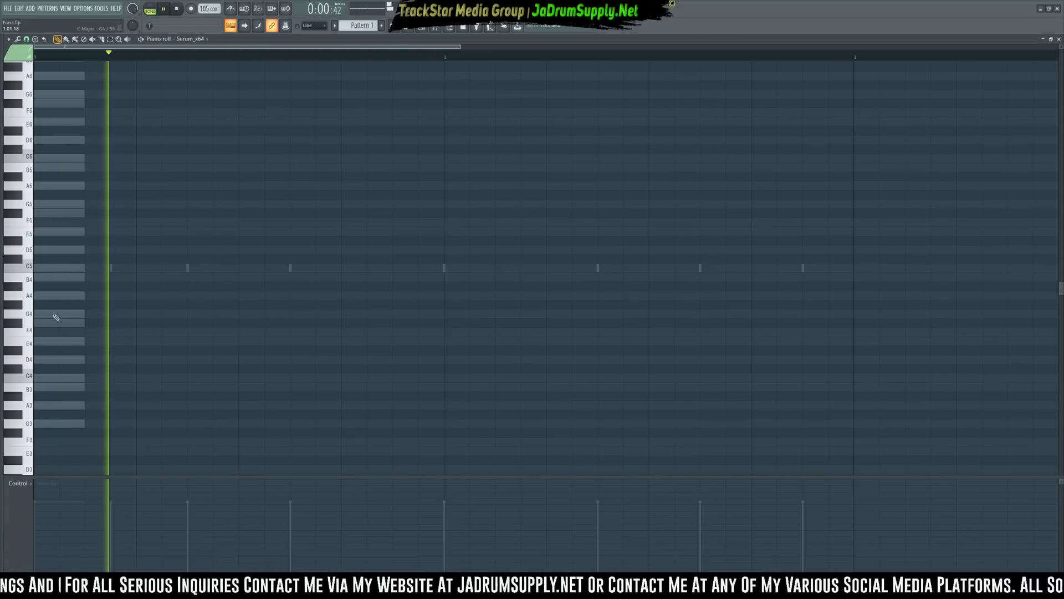
scroll(119, 276, "up", 6)
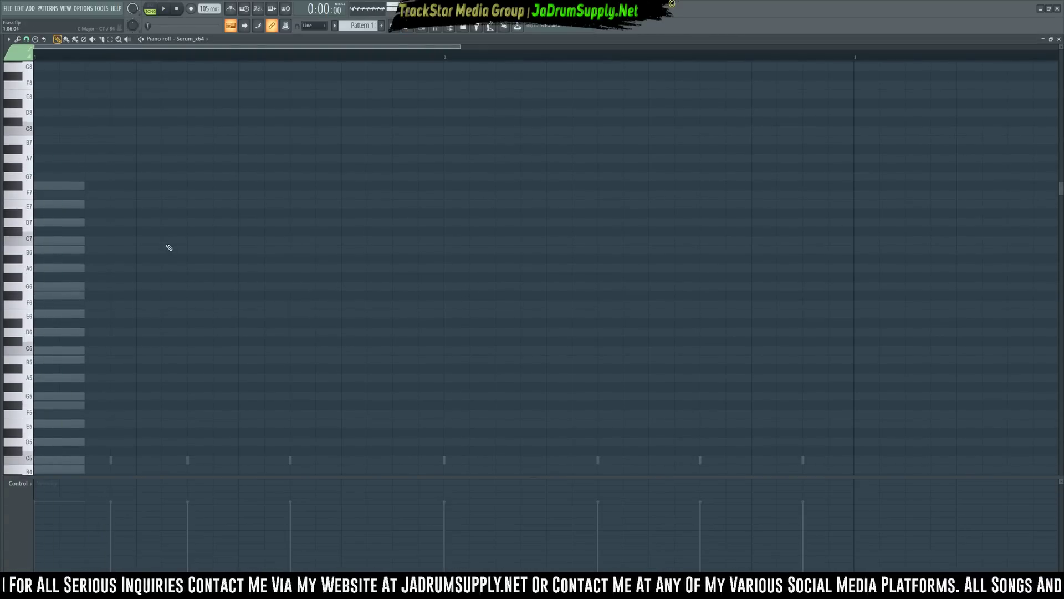
scroll(169, 247, "down", 6)
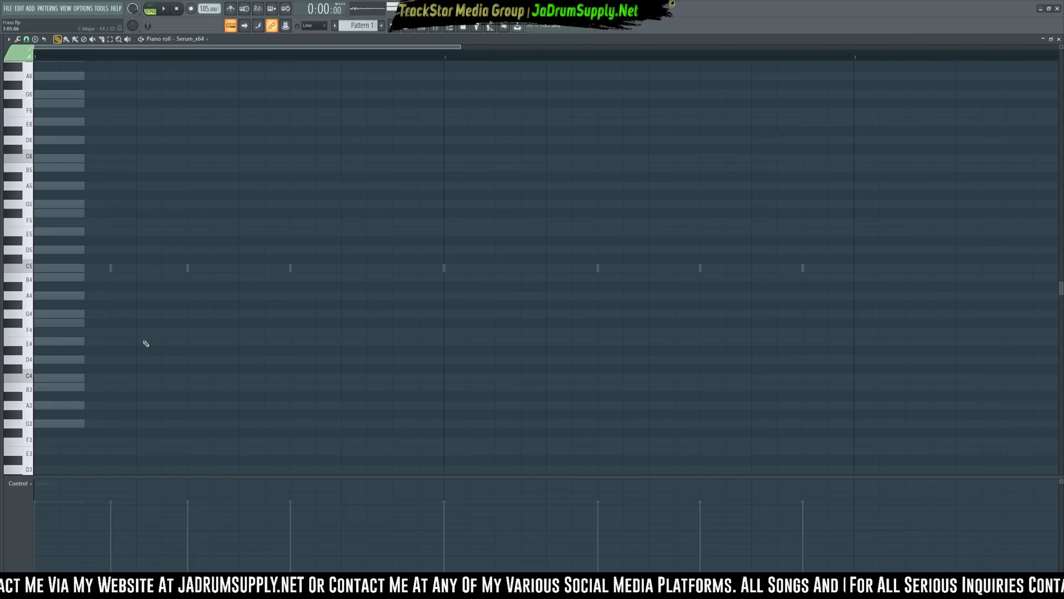
left_click(39, 314)
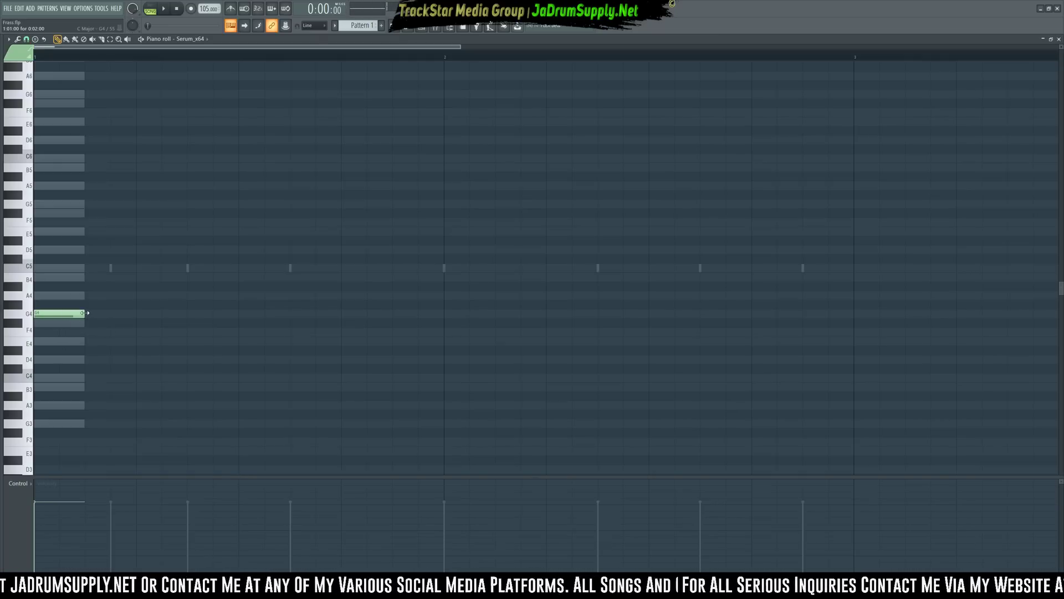
key("space")
key("space")
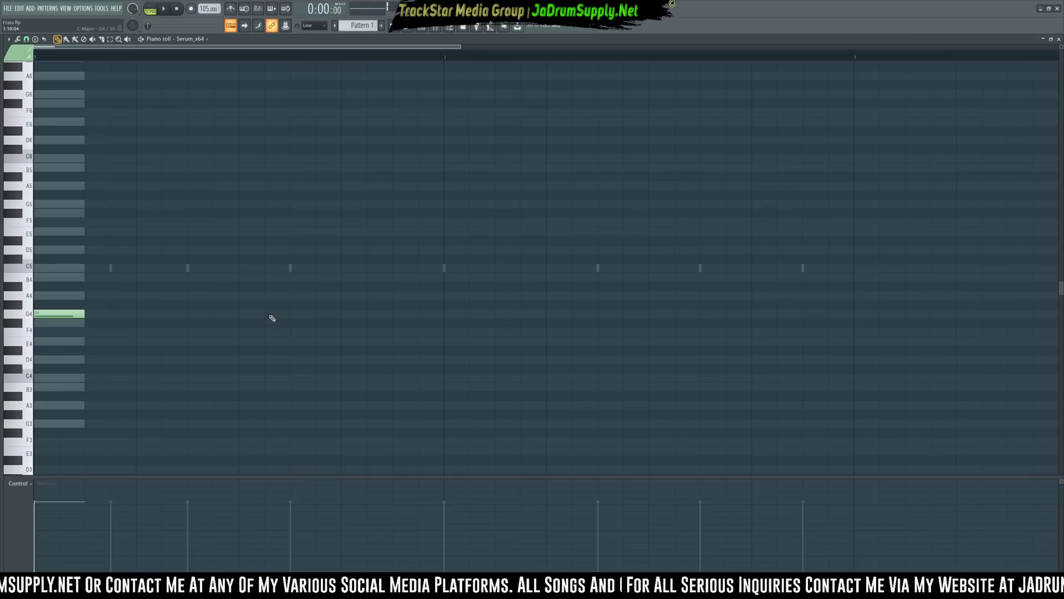
Add a second G4 note starting on step 11 of bar 1 and a B4 note directly after it
left_click(272, 317)
key("space")
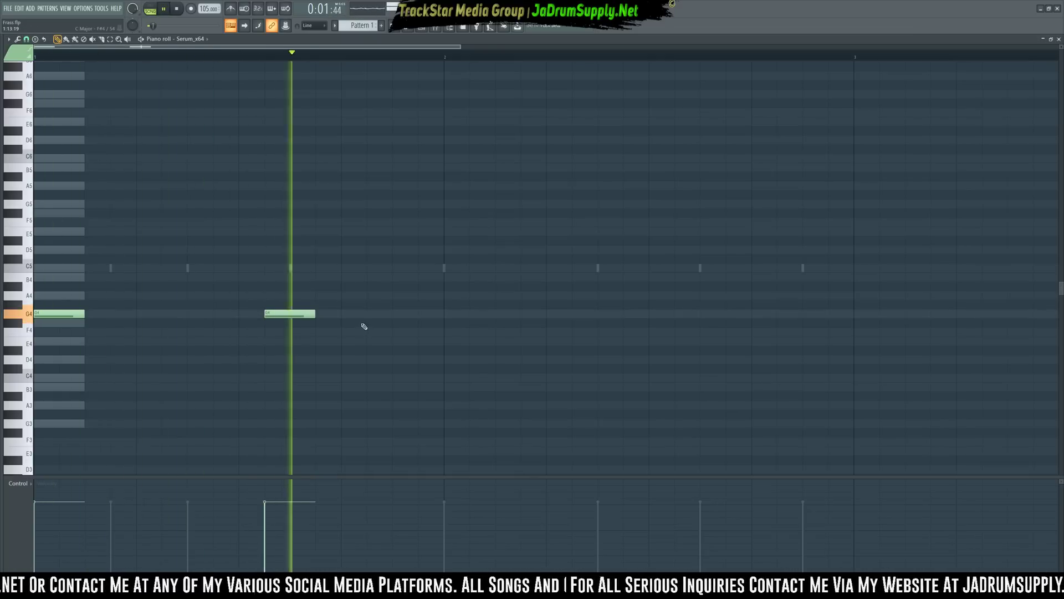
key("space")
left_click_drag(289, 314, 314, 314)
key("space")
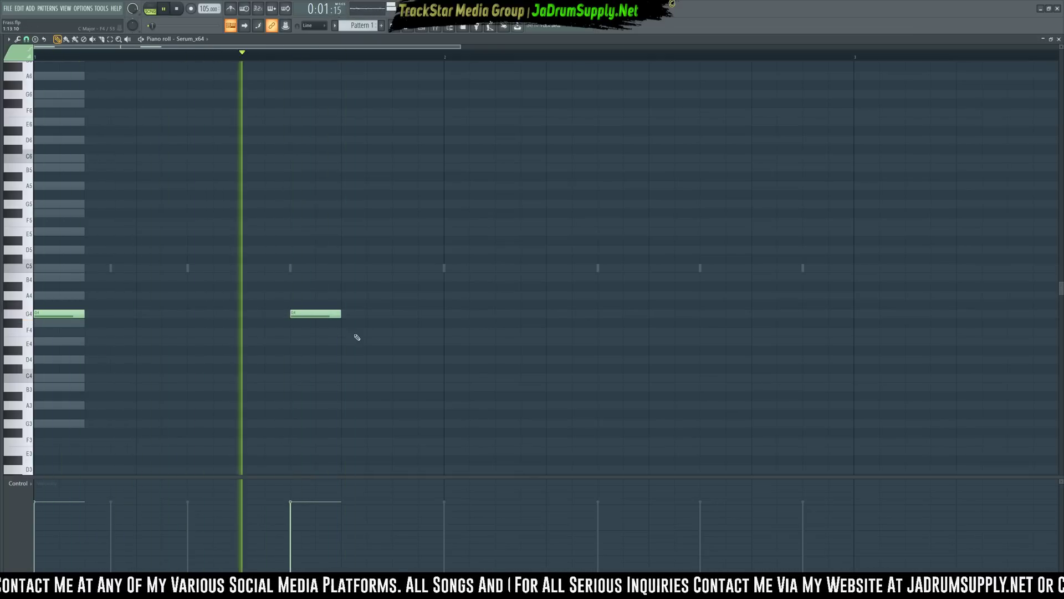
key("space")
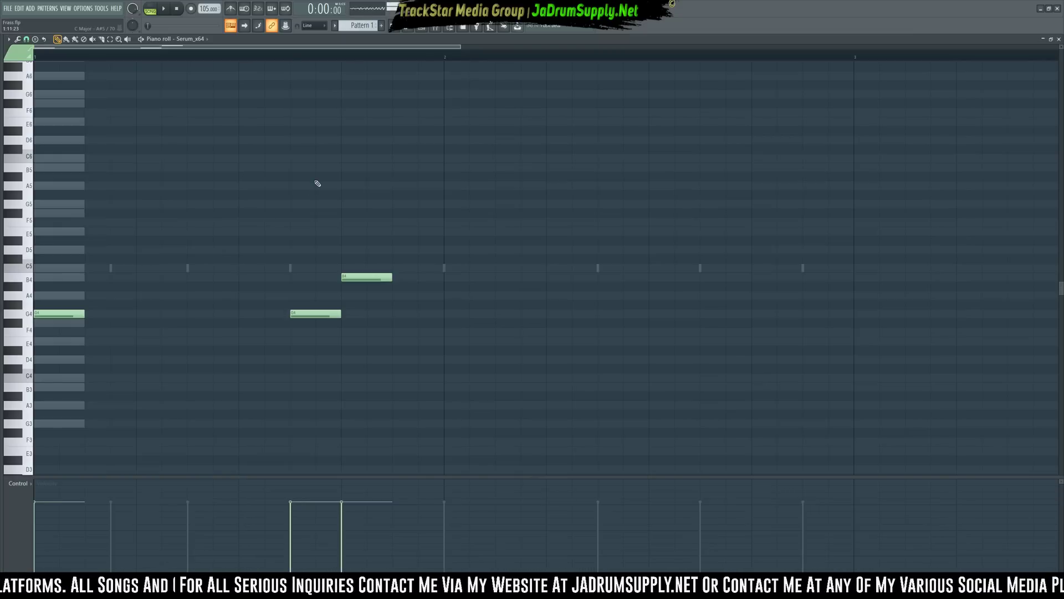
Switch to the playlist, reopen Serum_x64 from the channel rack and test its pitch-bend wheel
left_click(399, 31)
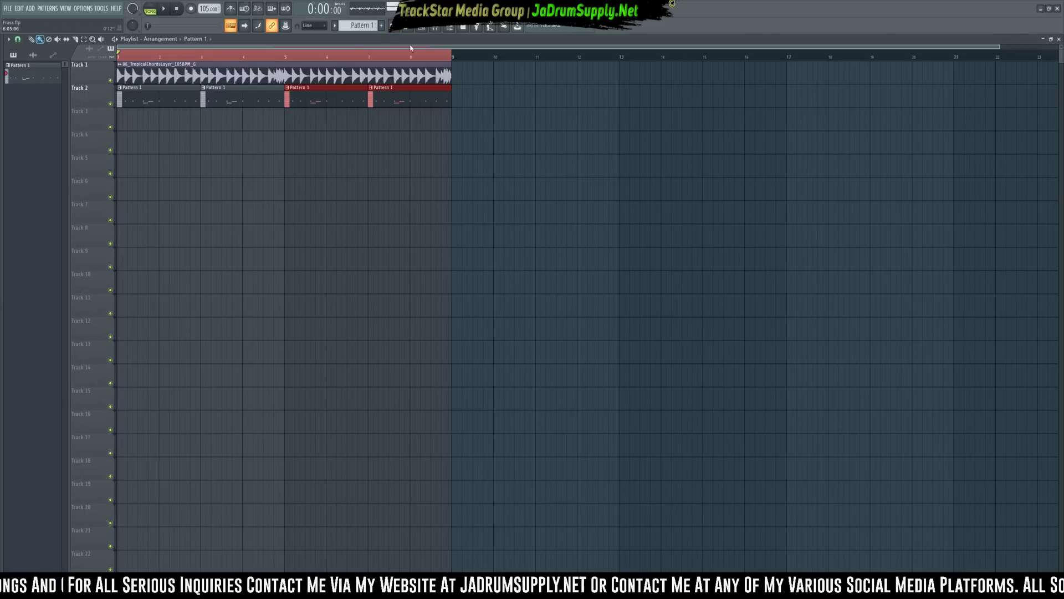
left_click(422, 29)
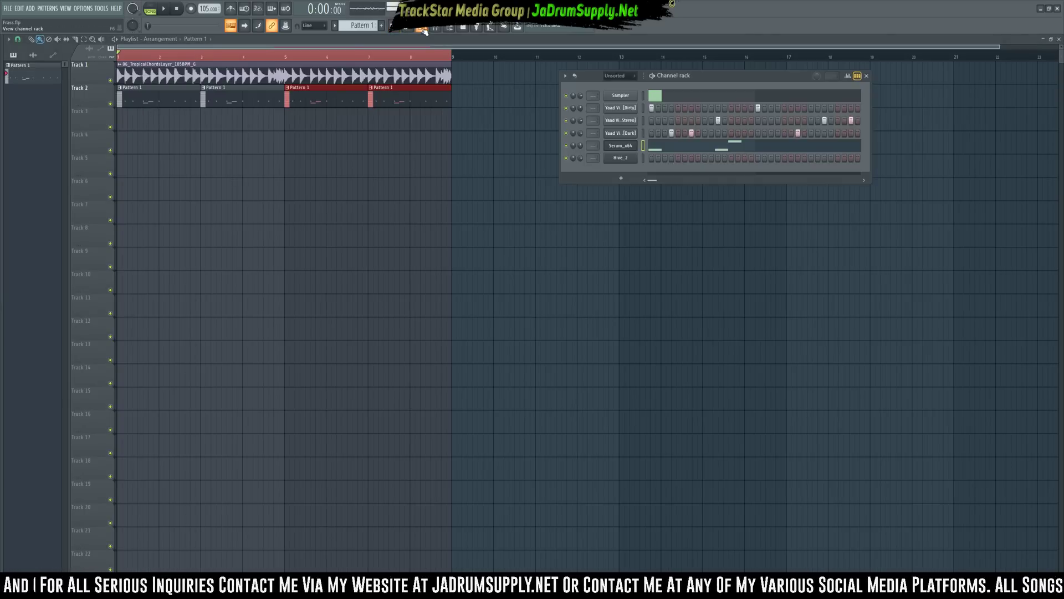
left_click(629, 149)
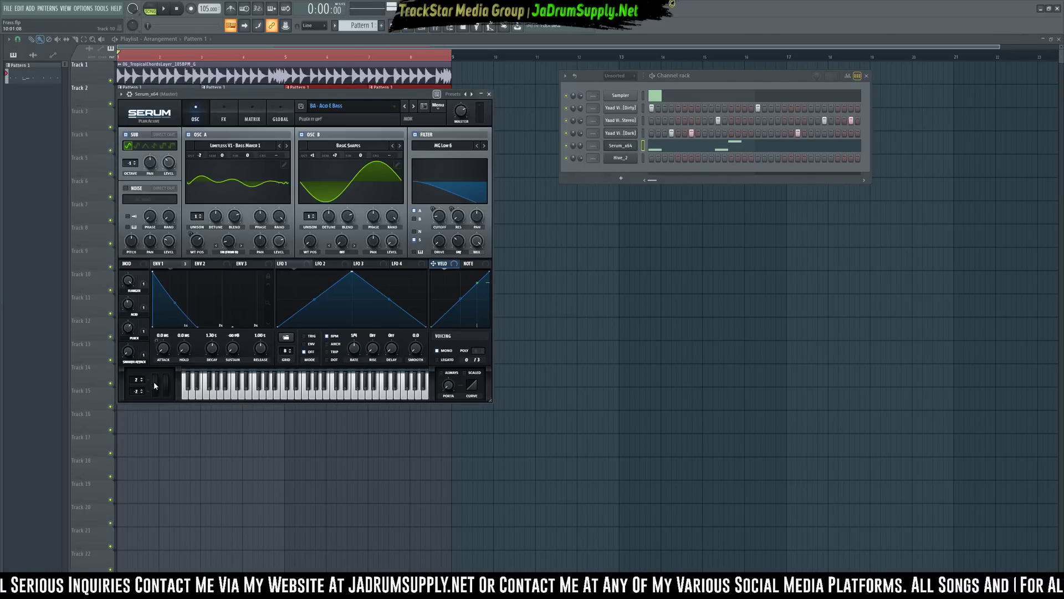
left_click_drag(154, 381, 156, 417)
key("space")
key("space")
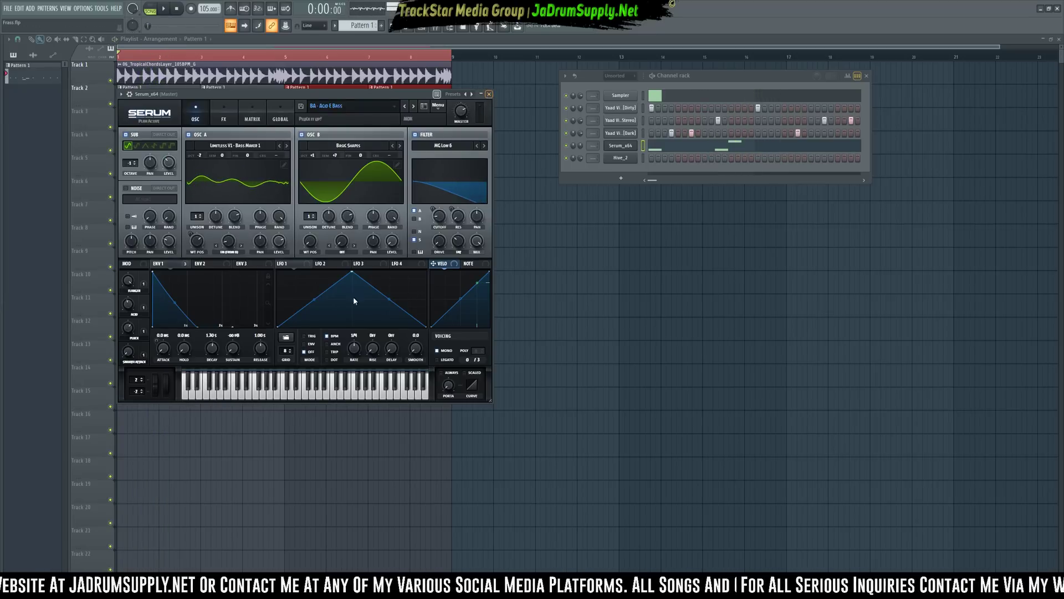
List Serum's parameters in the browser and look through them for the pitch-bend control
left_click(121, 95)
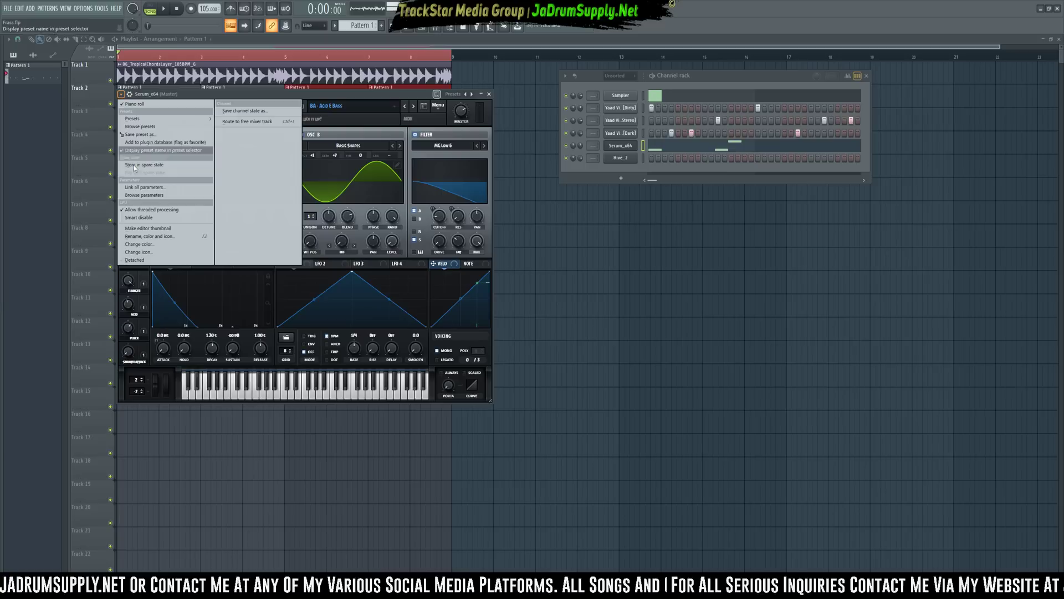
left_click(151, 195)
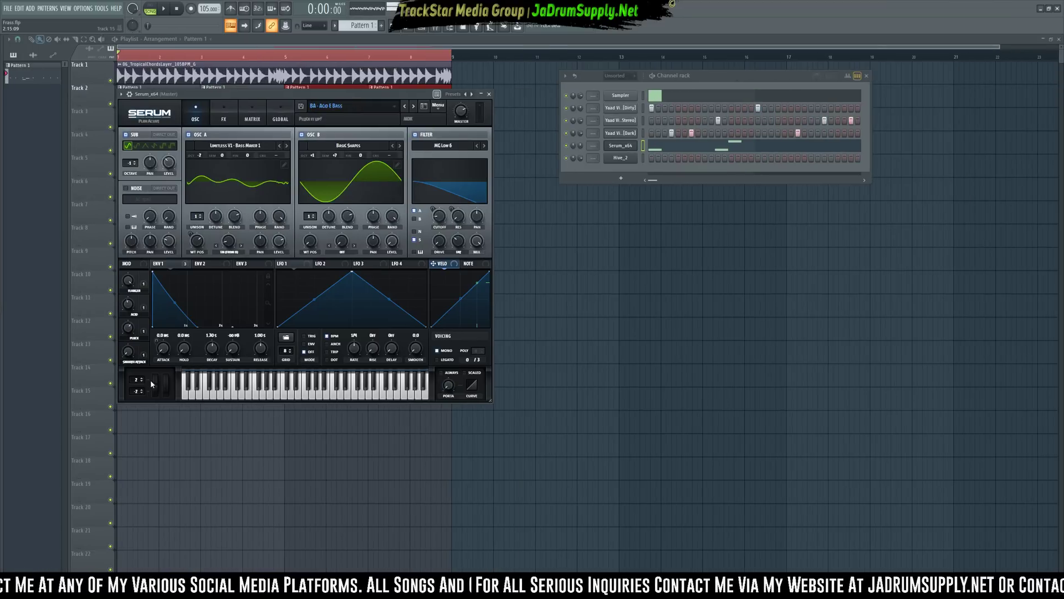
left_click_drag(155, 381, 154, 423)
mouse_move(1, 458)
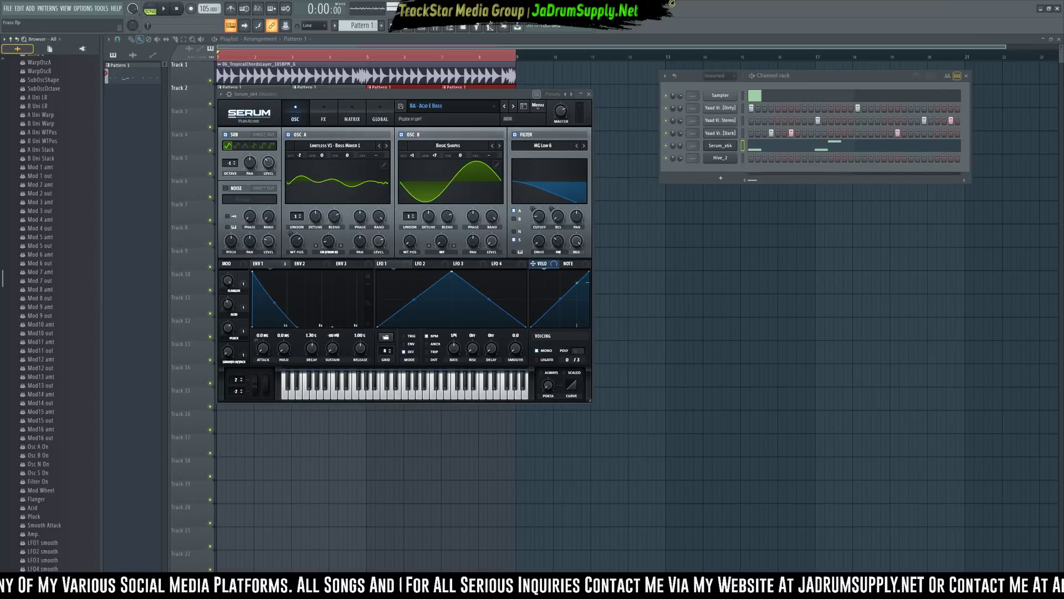
scroll(32, 442, "down", 10)
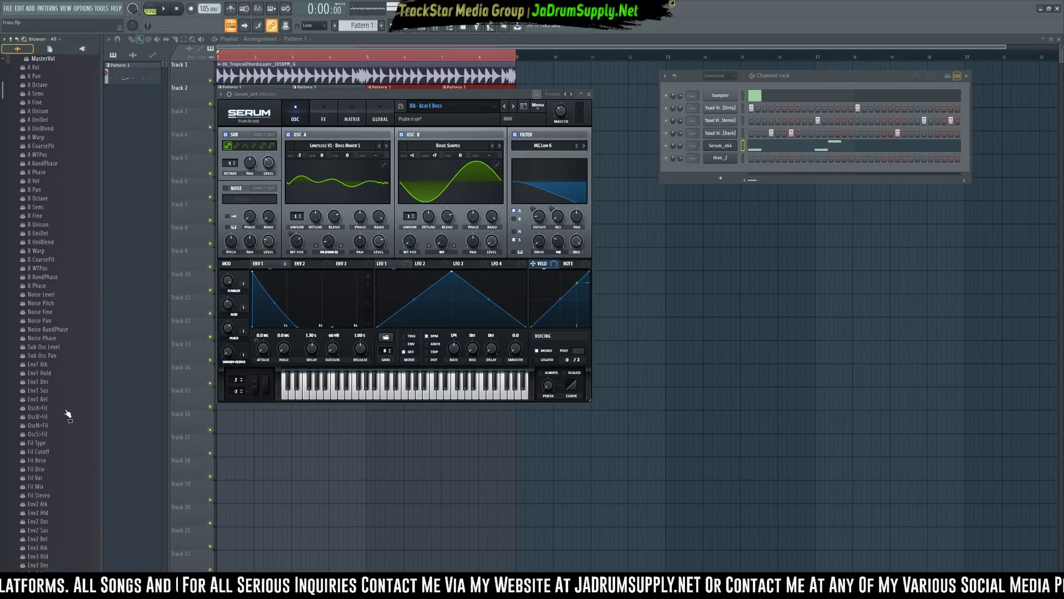
scroll(48, 239, "up", 4)
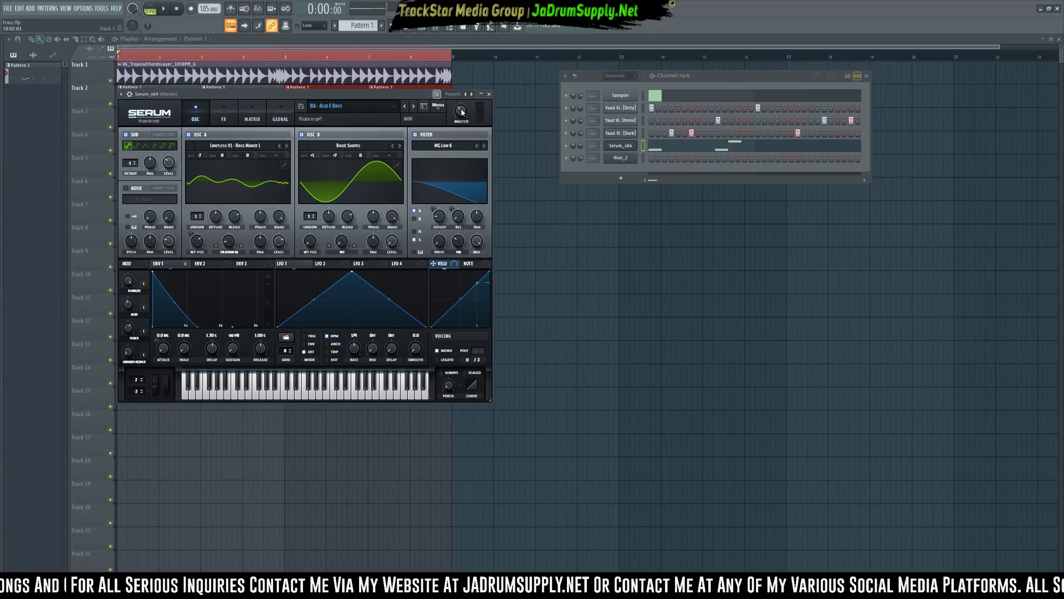
left_click(462, 113)
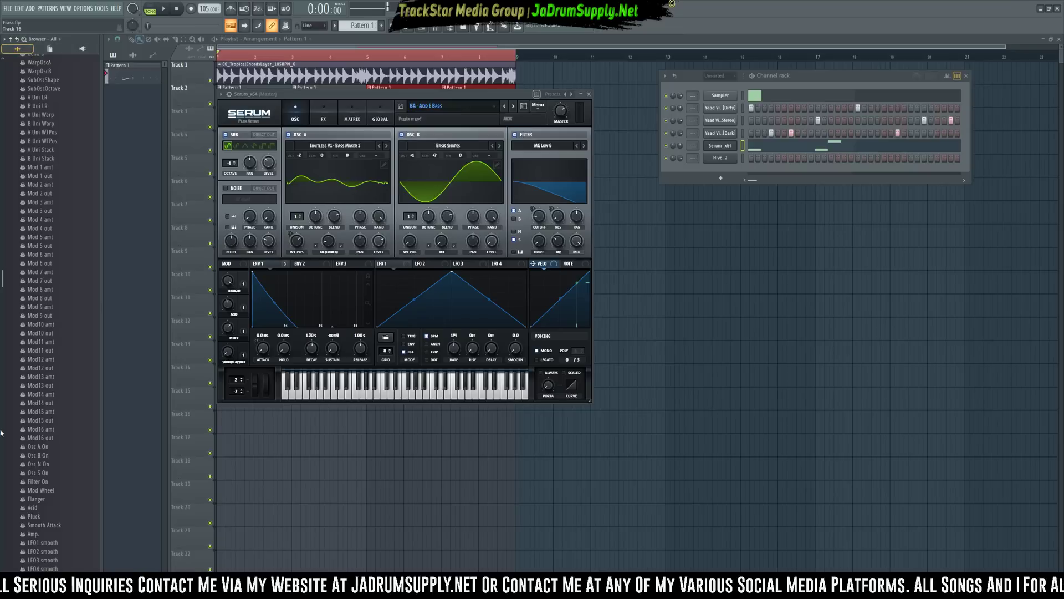
Create an automation clip for Serum_x64's Pitch Bend parameter on Track 3 of the playlist
right_click(44, 472)
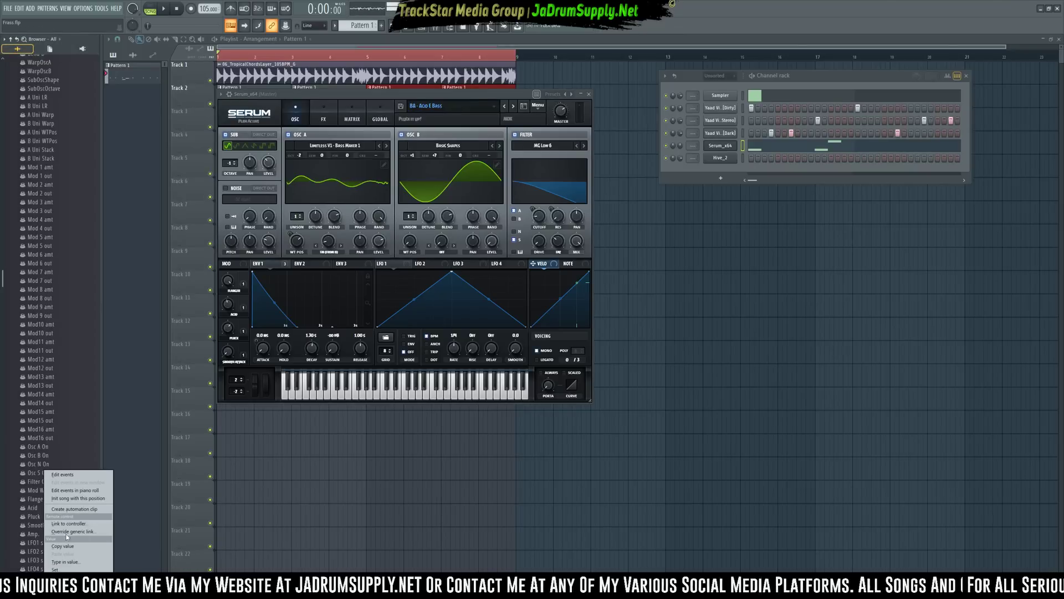
left_click(74, 508)
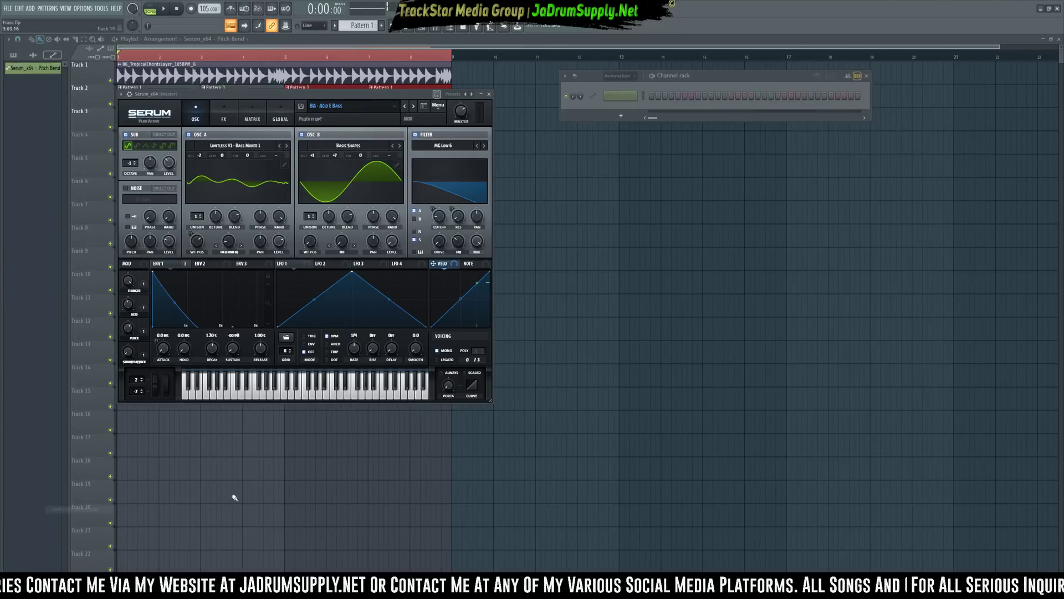
right_click(543, 439)
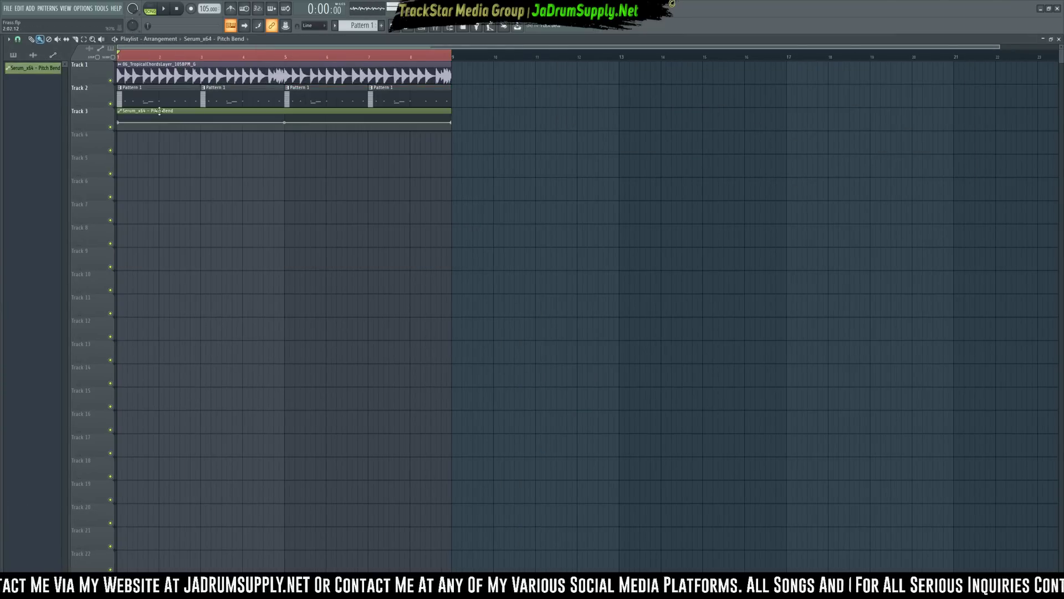
scroll(135, 59, "up", 6)
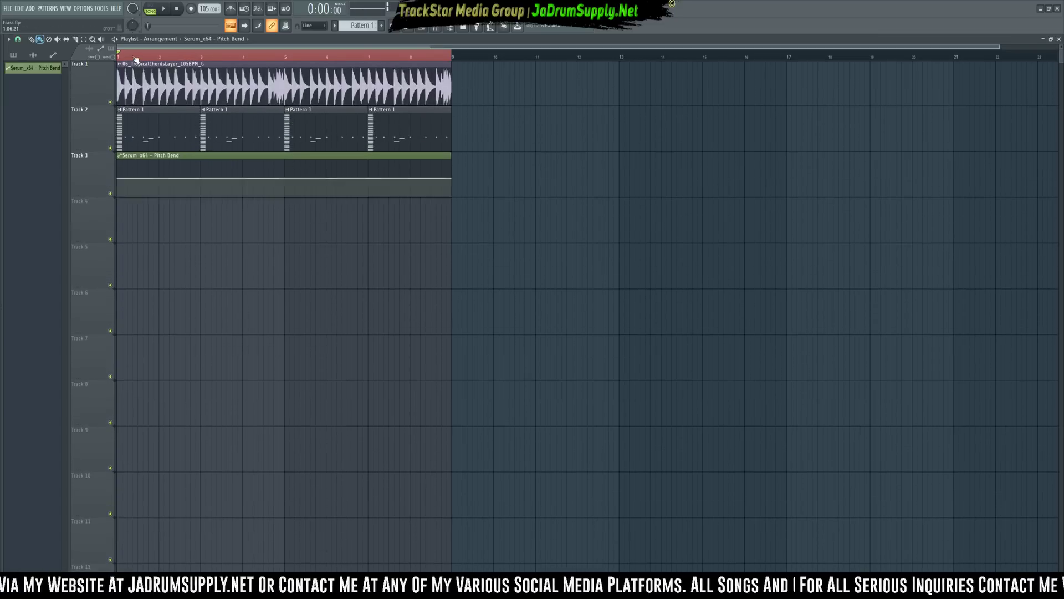
scroll(136, 60, "up", 8)
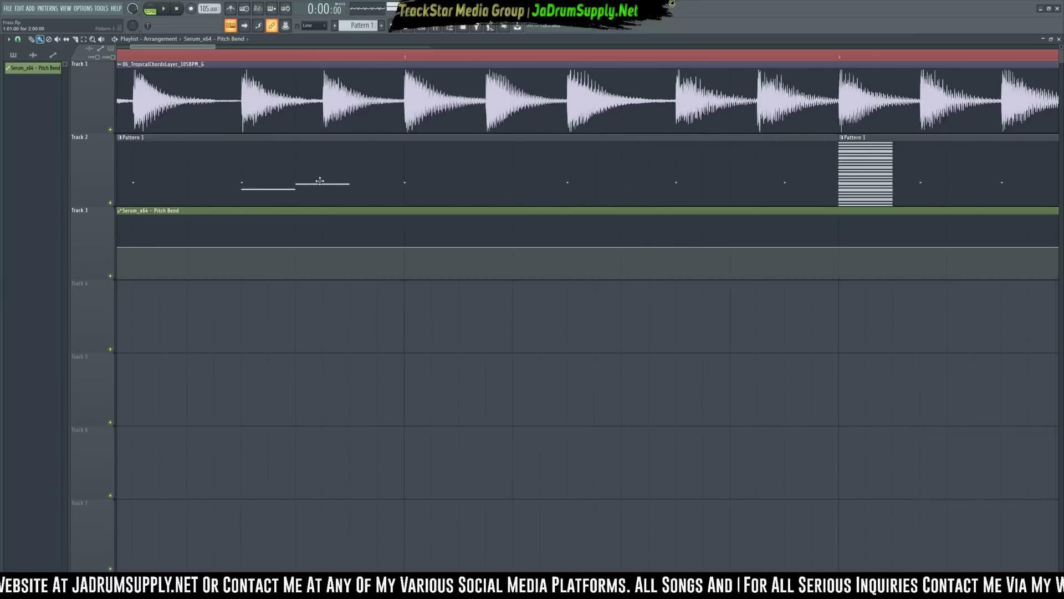
Copy the pitch-bend clip's starting value and paste it into new points at steps 13 and 15 of bar 1
left_click_drag(178, 48, 145, 49)
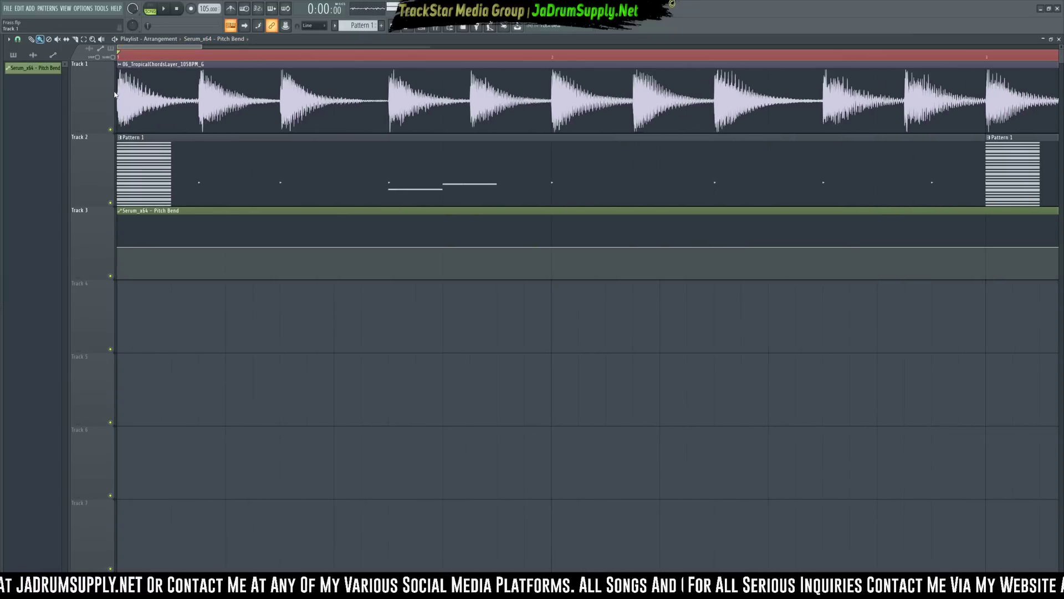
key("space")
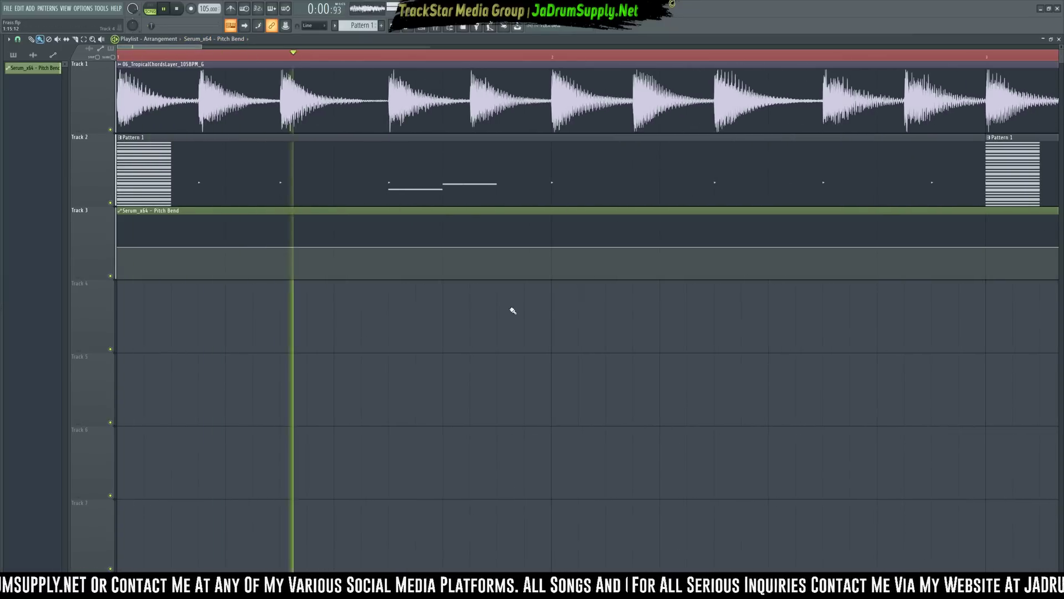
key("space")
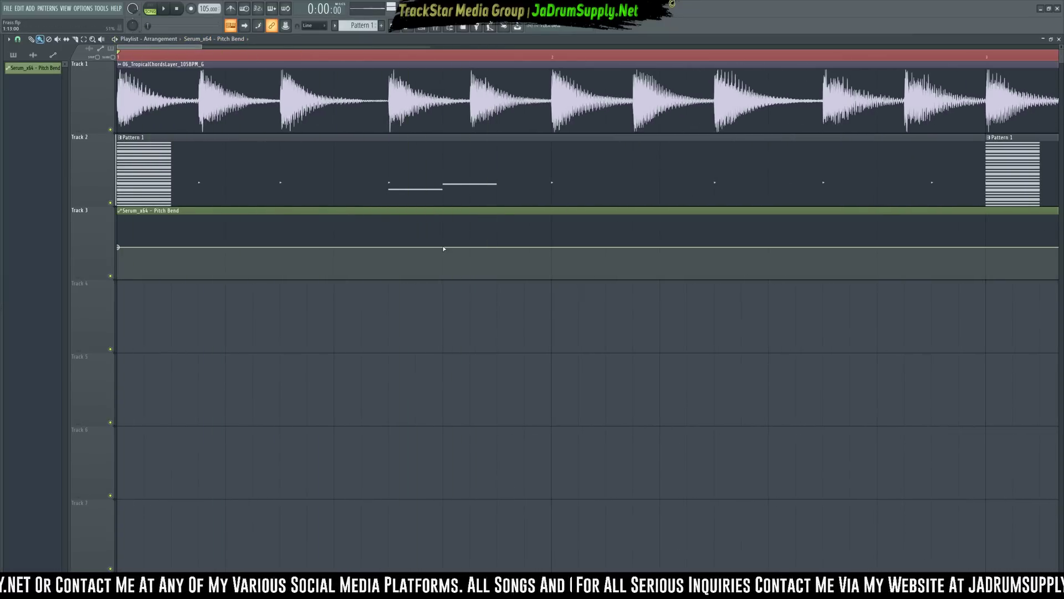
right_click(118, 248)
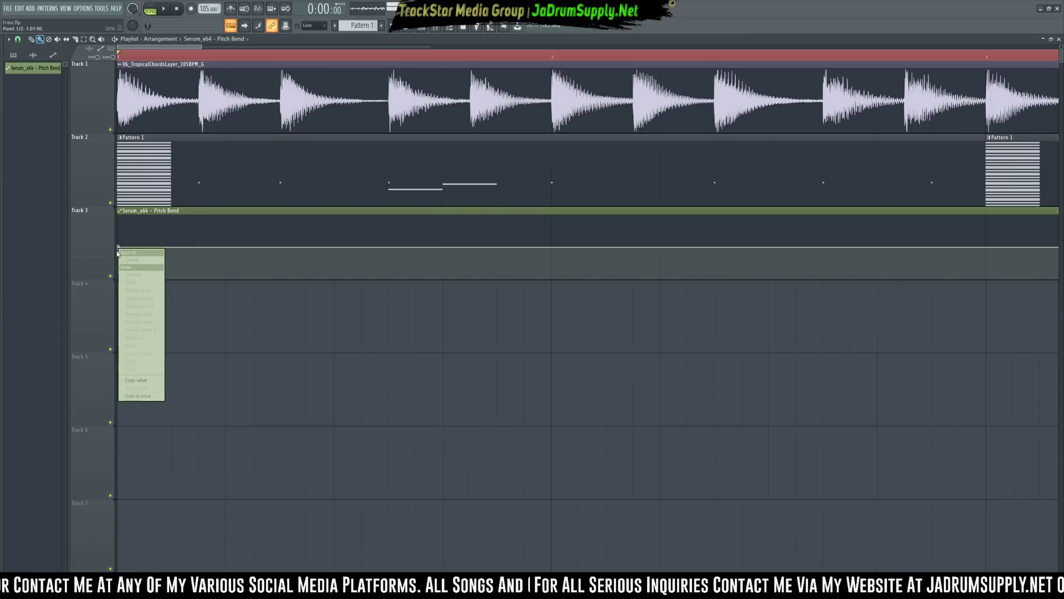
left_click(149, 381)
right_click(445, 248)
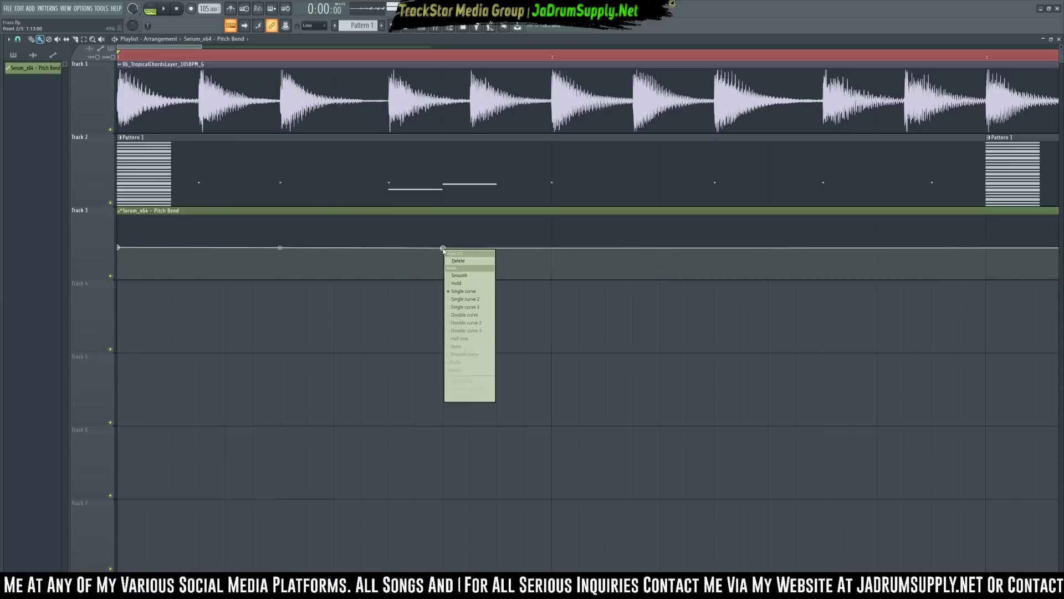
left_click(464, 390)
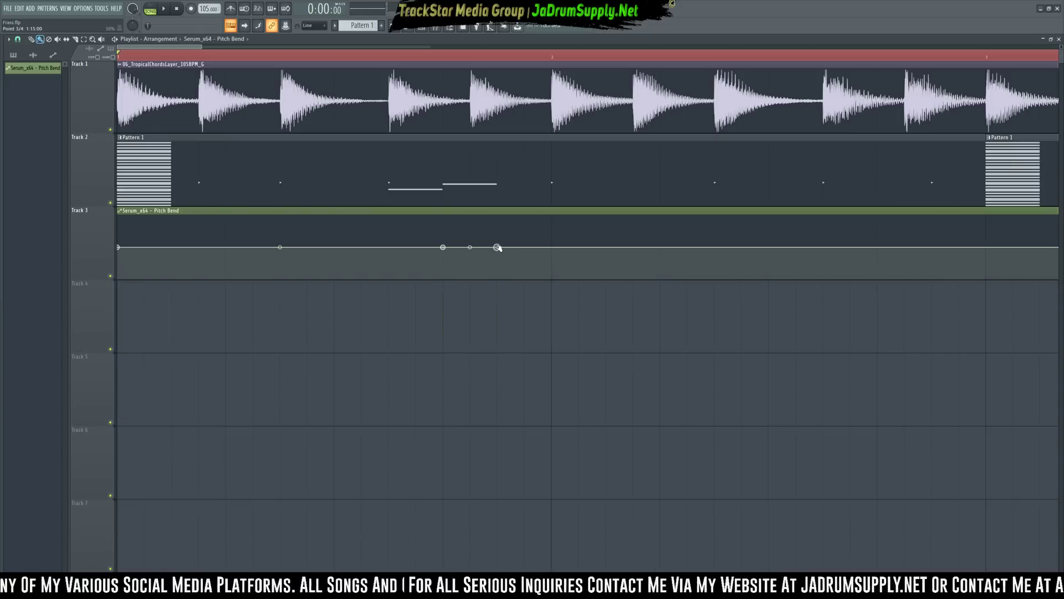
right_click(498, 248)
left_click(535, 390)
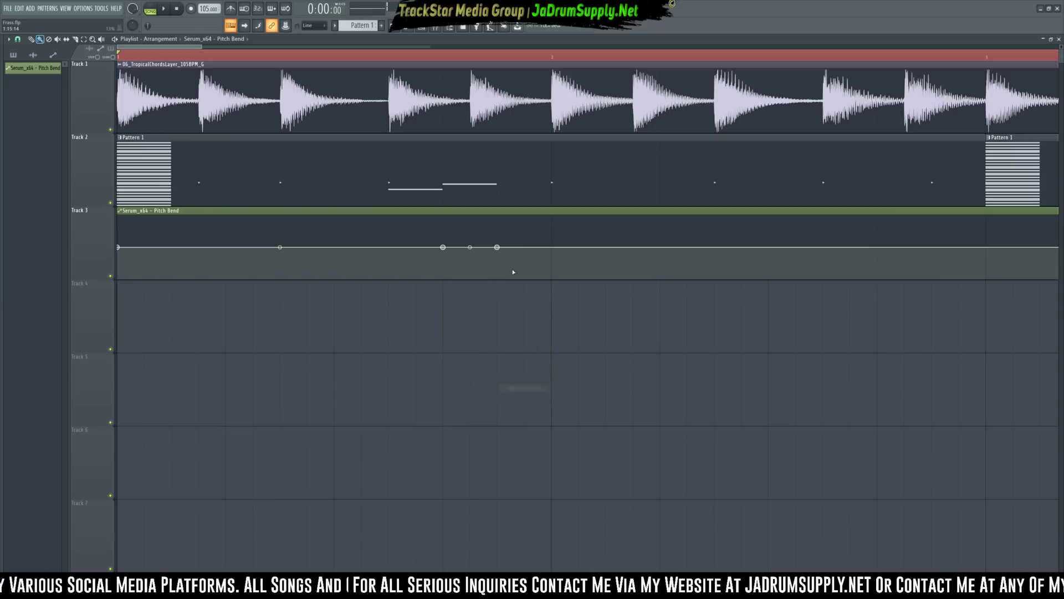
Ramp the pitch bend down to its minimum between steps 13 and 15 of bar 1, with an instant return to 50% at step 15
left_click_drag(498, 247, 497, 269)
right_click(497, 251)
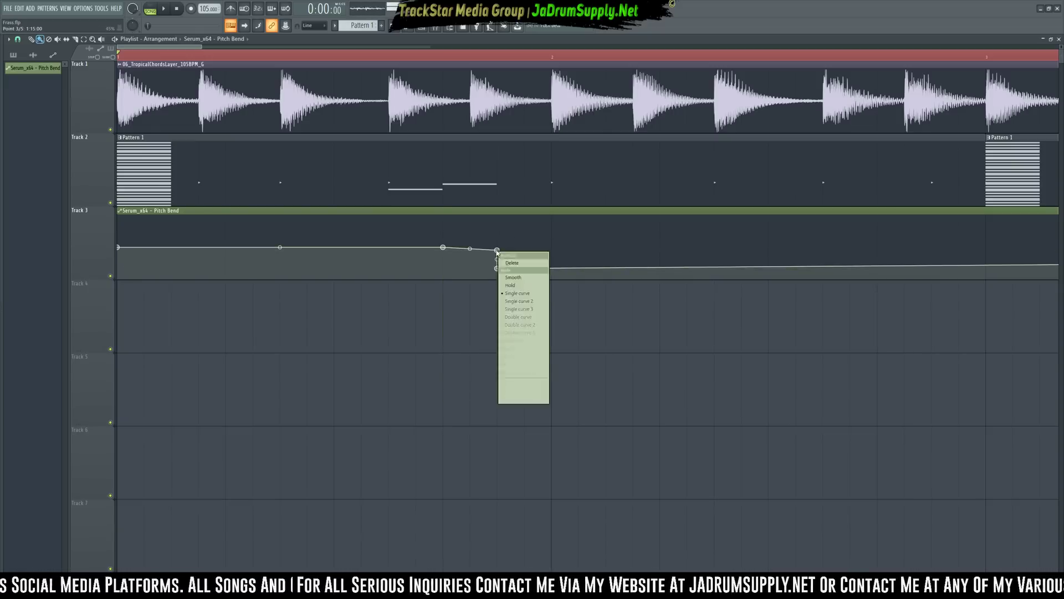
left_click(482, 334)
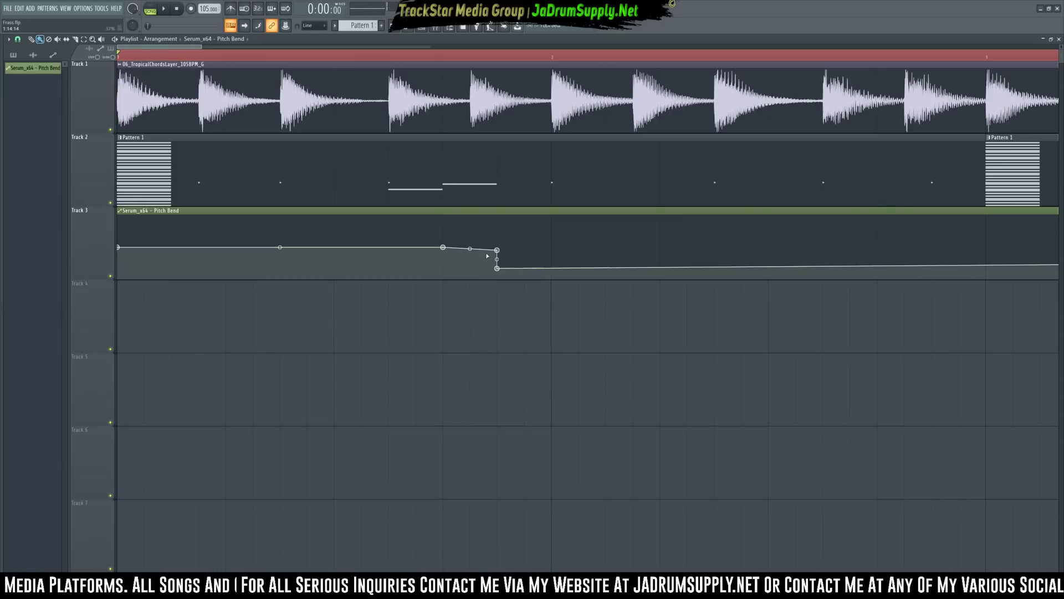
left_click_drag(498, 259, 499, 302)
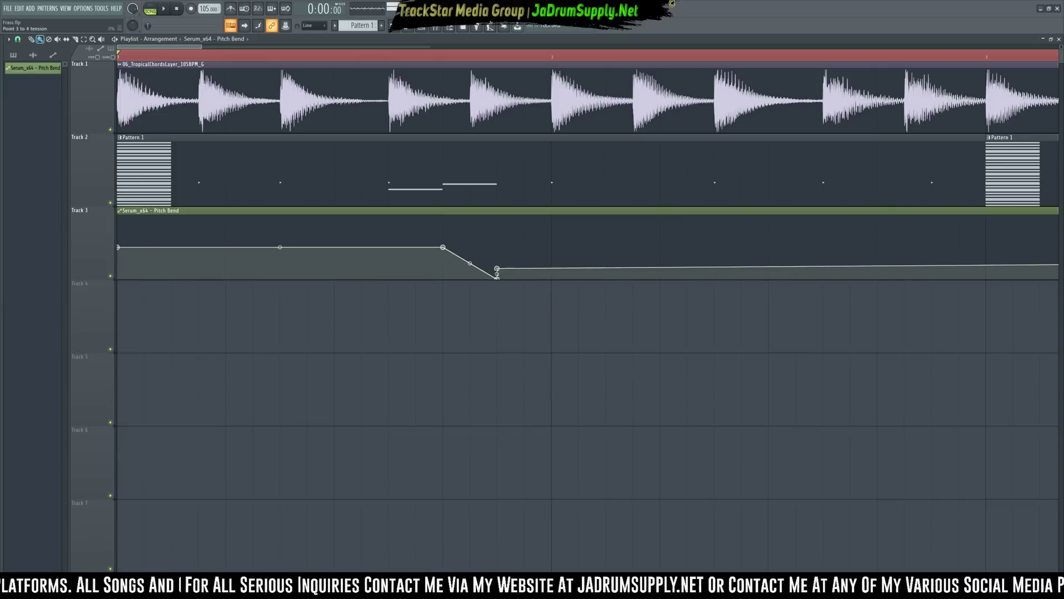
right_click(497, 272)
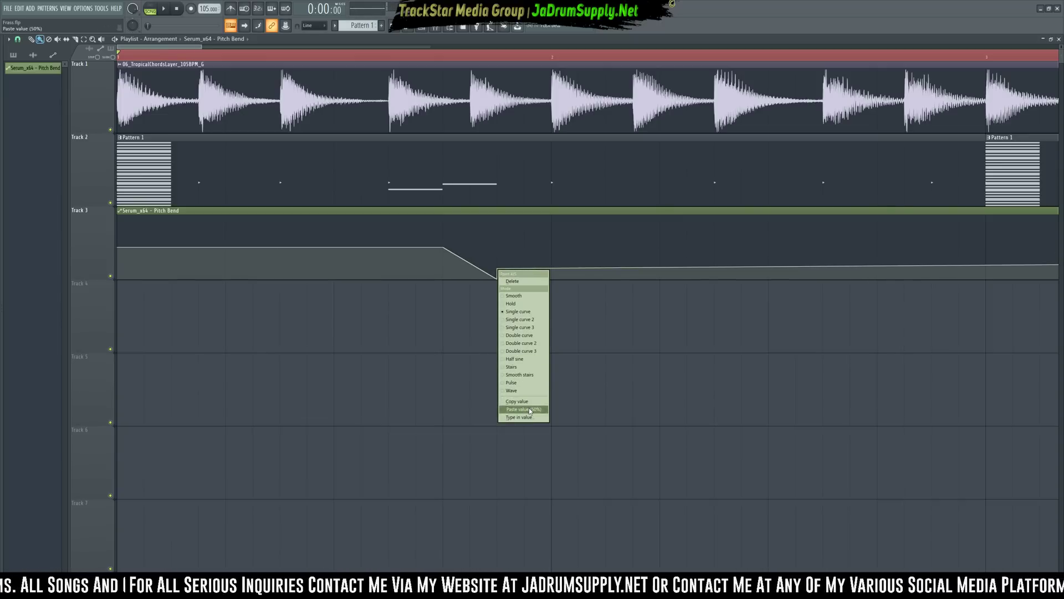
left_click(523, 409)
Bend the falling pitch-bend segment into a steep initial drop that levels off at the minimum, and play the arrangement
key("space")
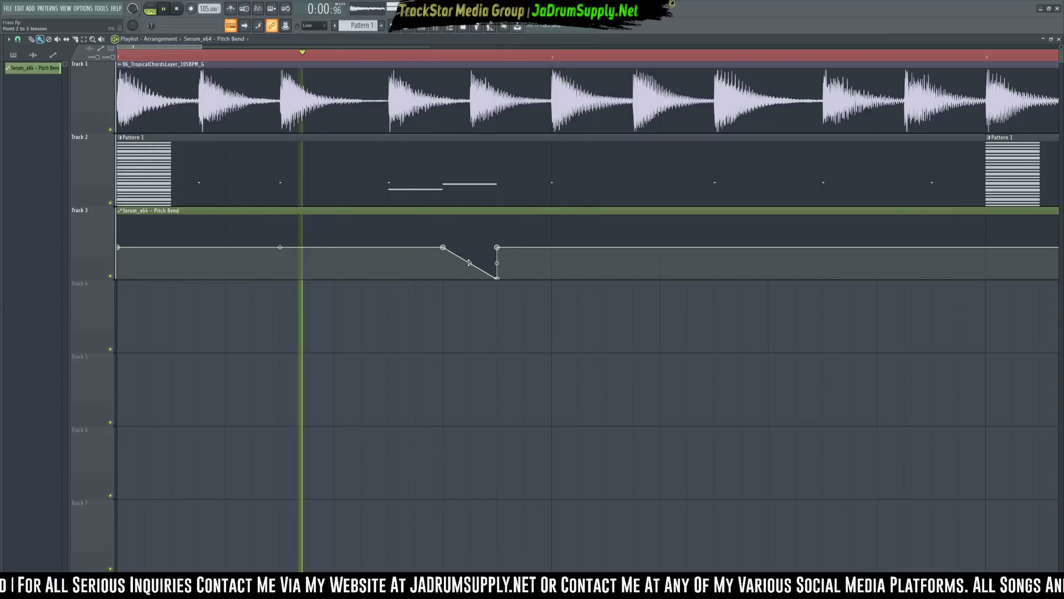
key("space")
key("space")
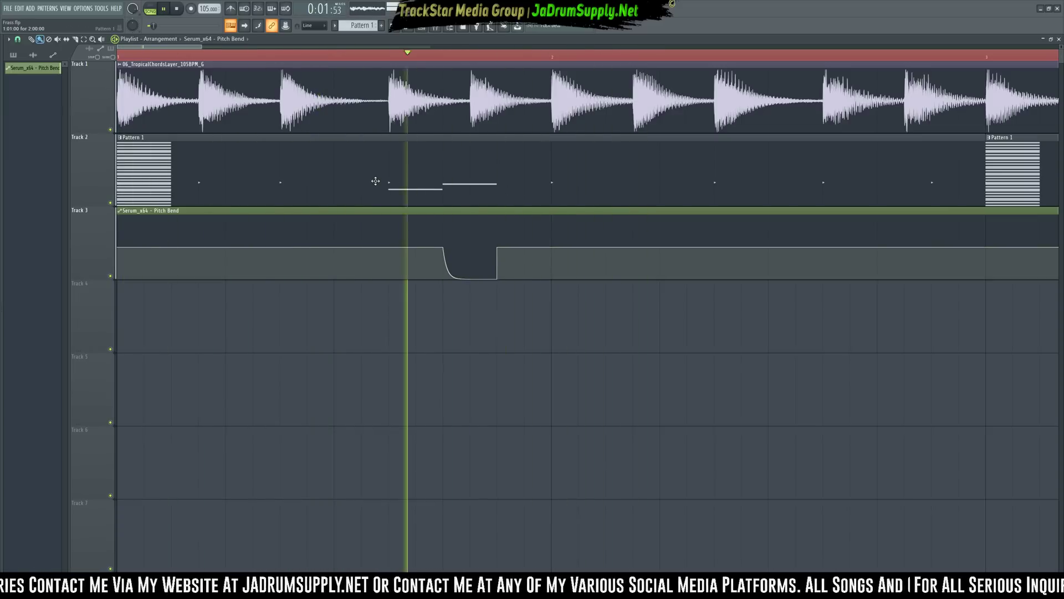
key("space")
Show the mixer, switch the channel rack to the Unsorted group and reopen Serum_x64
left_click(426, 30)
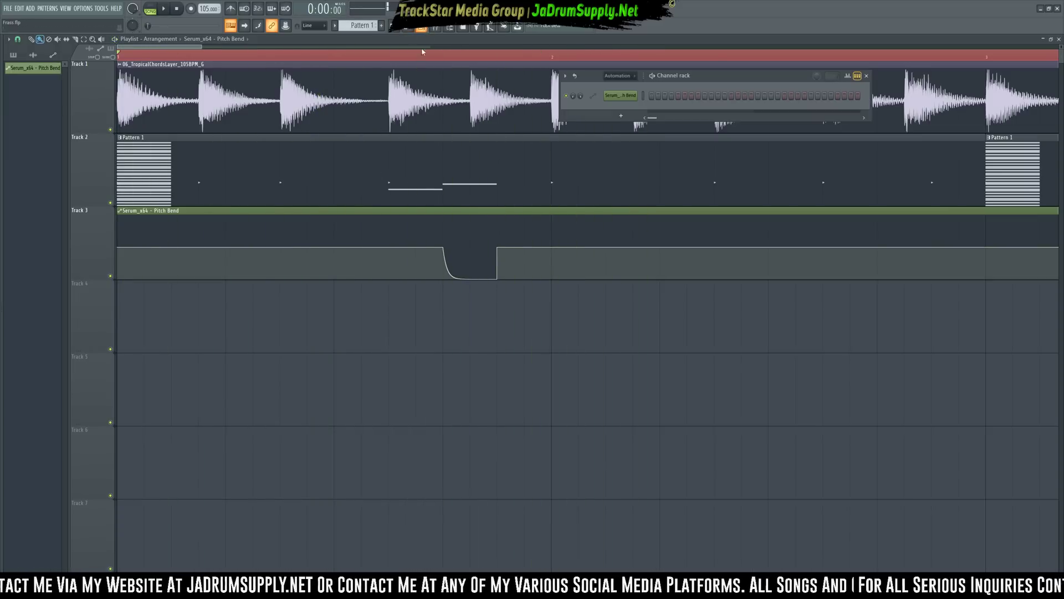
left_click(436, 31)
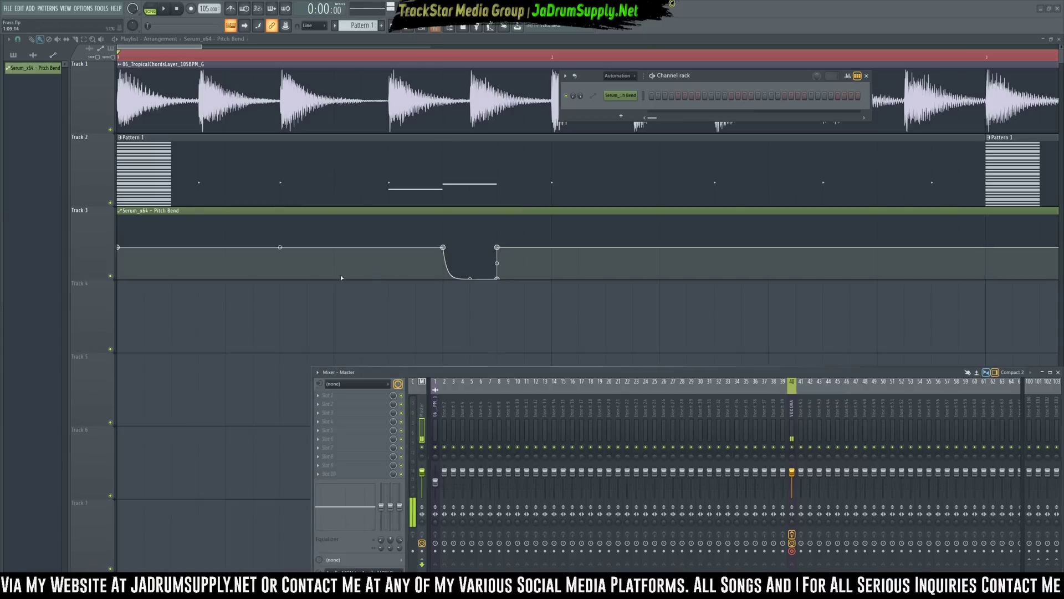
left_click(423, 30)
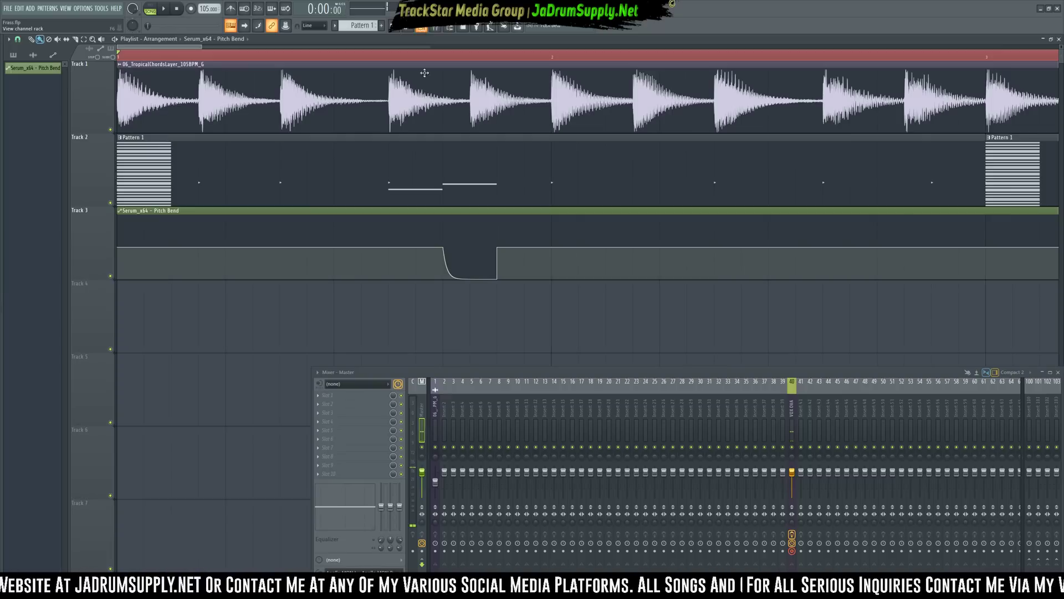
left_click(468, 278, "ctrl")
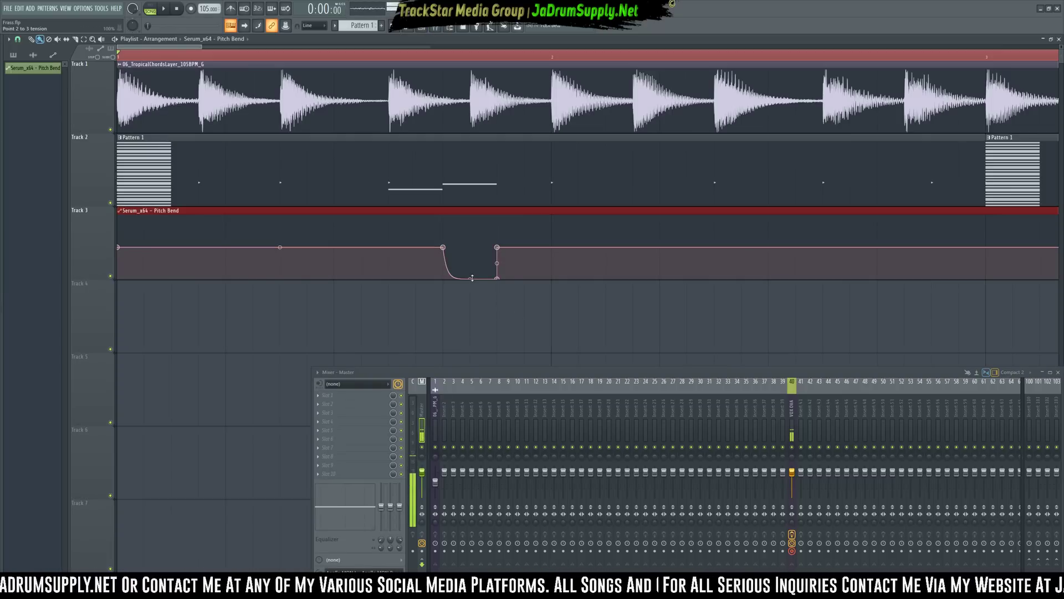
left_click(423, 31)
left_click(697, 80)
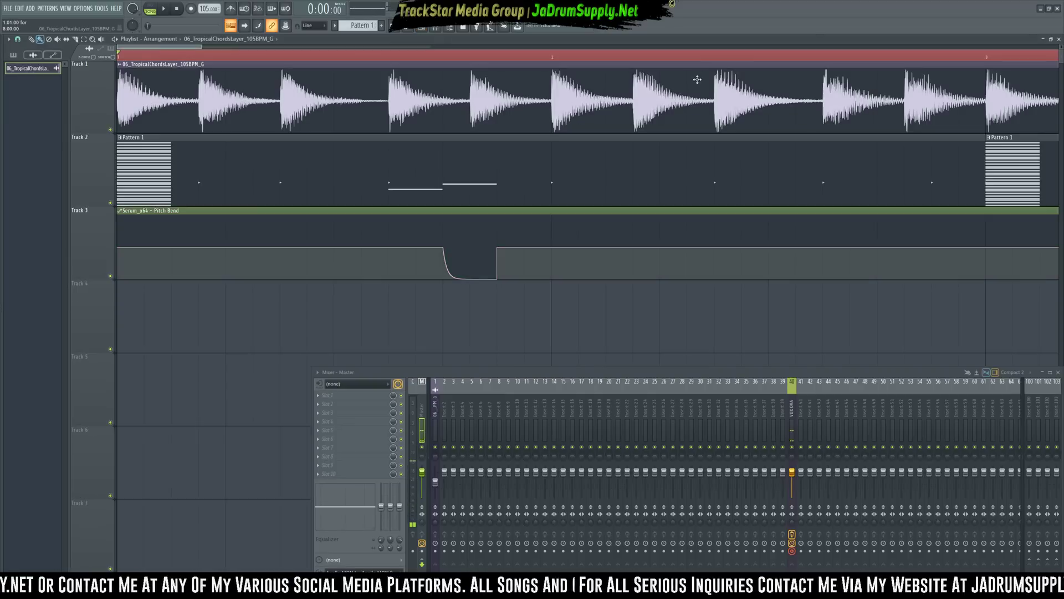
left_click(420, 31)
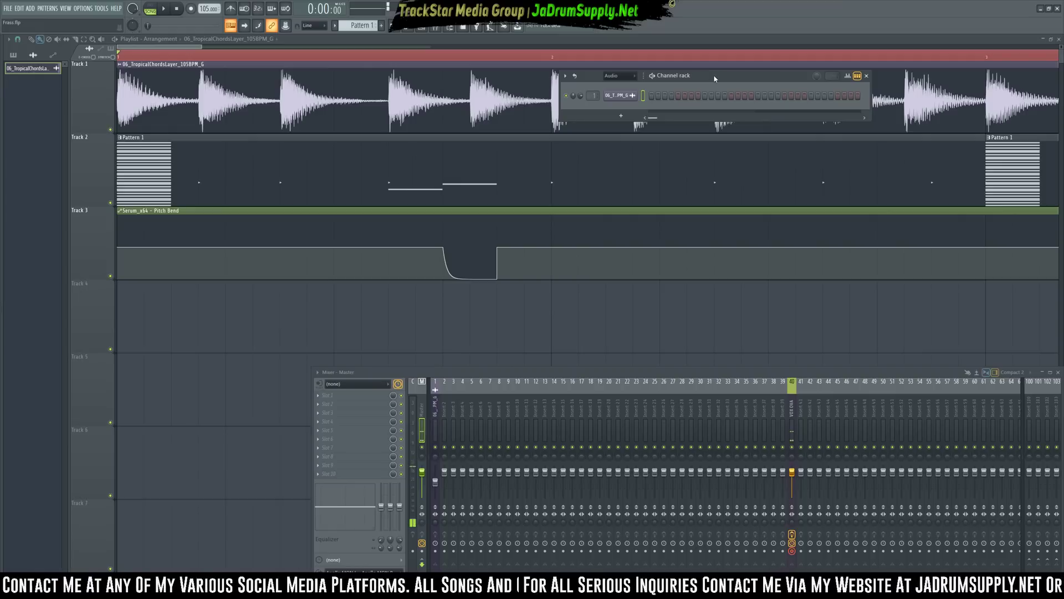
scroll(714, 79, "down", 2)
left_click(632, 147)
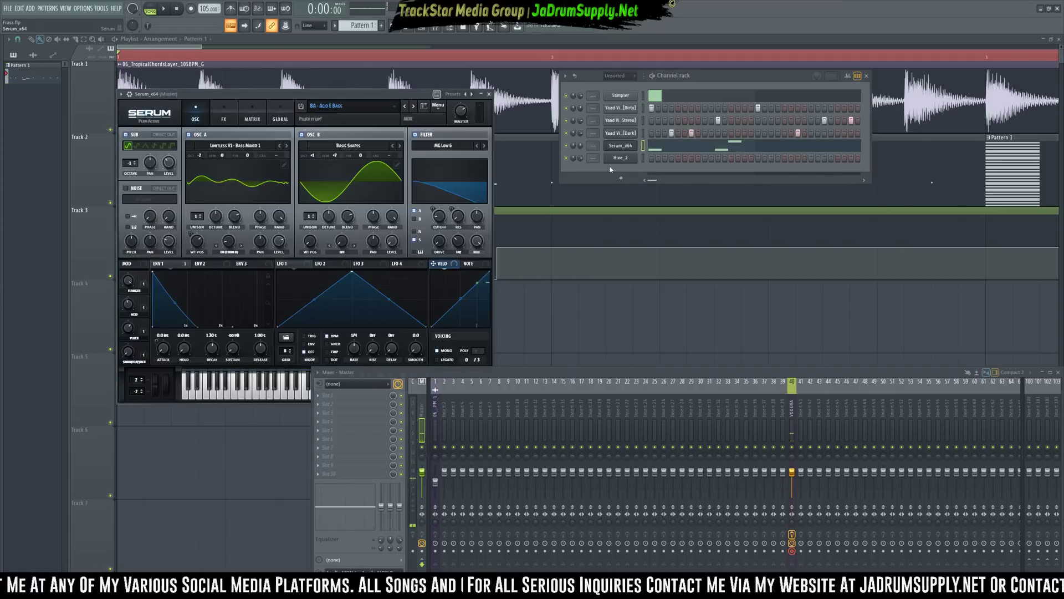
Play the beat while testing Serum's mod wheel, and try a downward pitch-bend range of -3
key("space")
left_click_drag(170, 387, 187, 465)
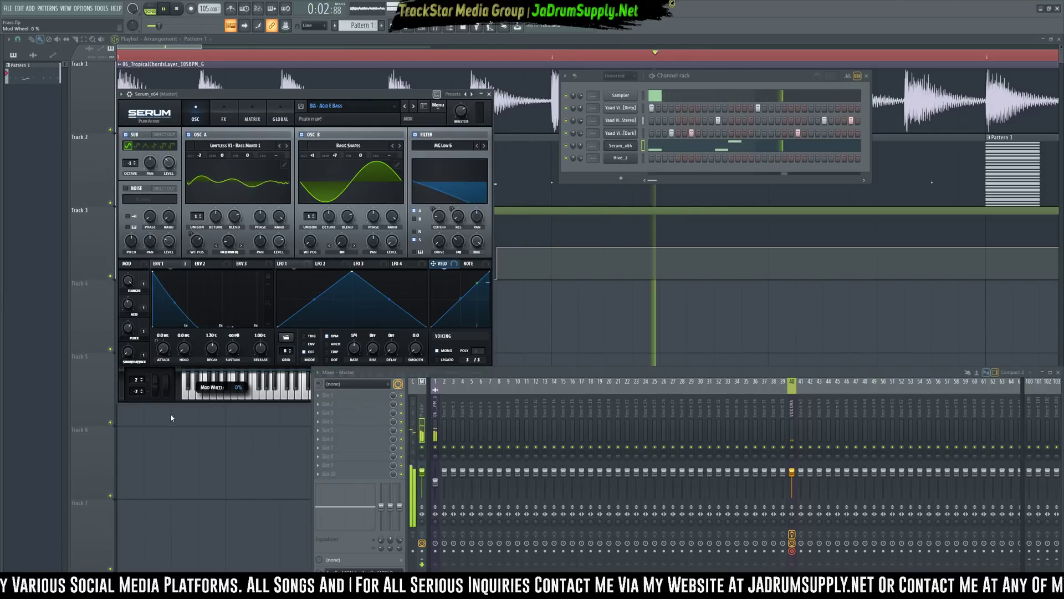
key("space")
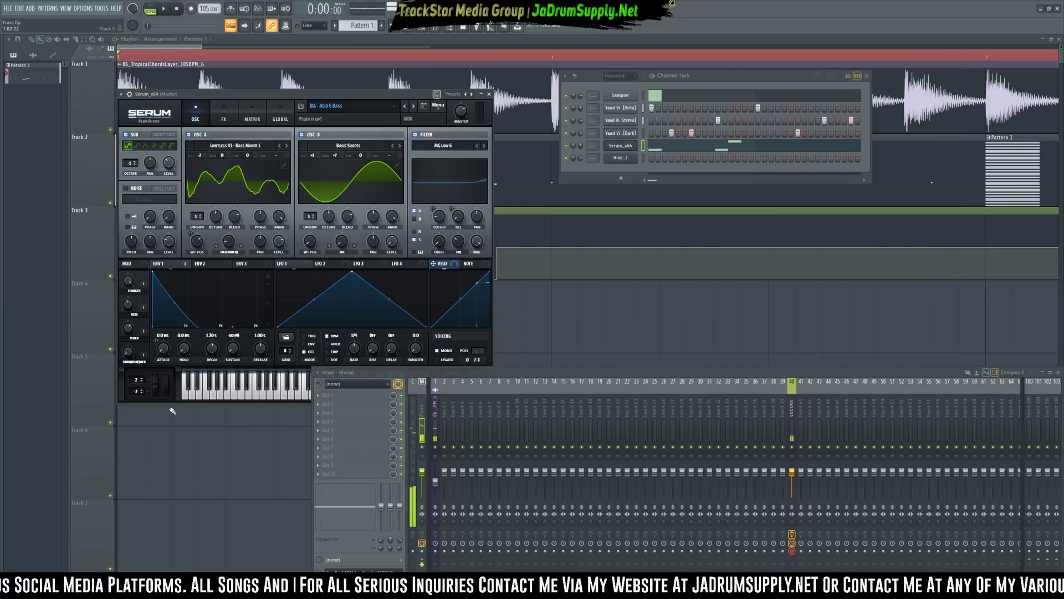
left_click(143, 394)
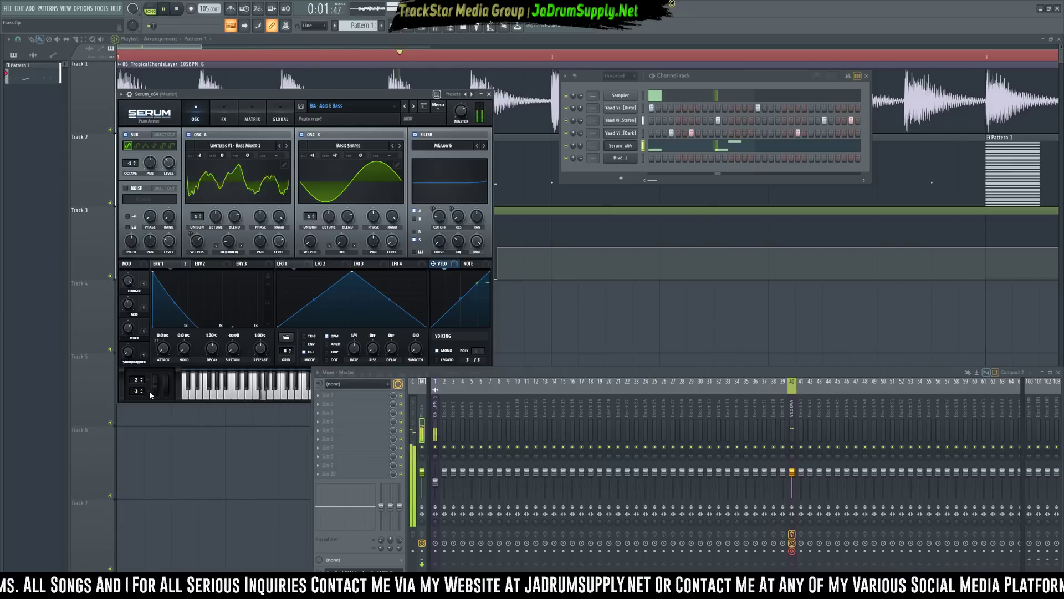
key("space")
key("space")
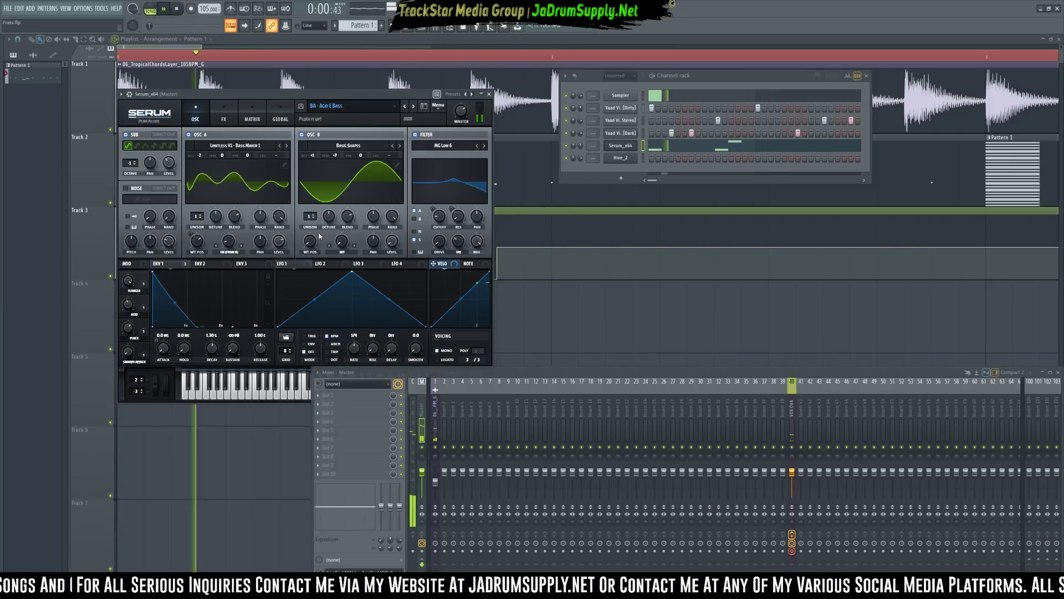
Solo the Serum_x64 channel and play the bass on its own
right_click(566, 146)
key("space")
key("space")
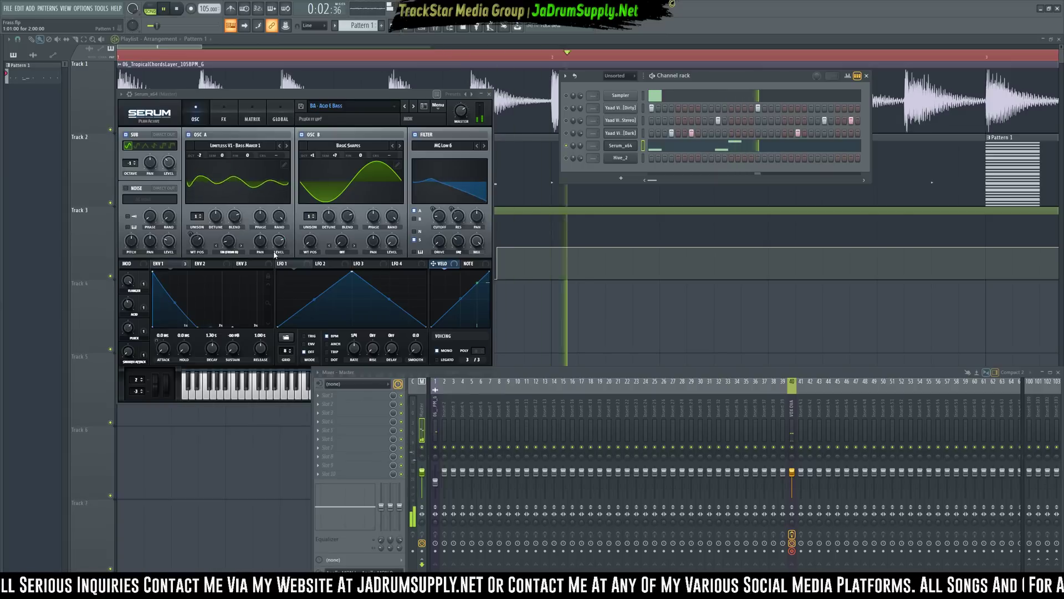
key("space")
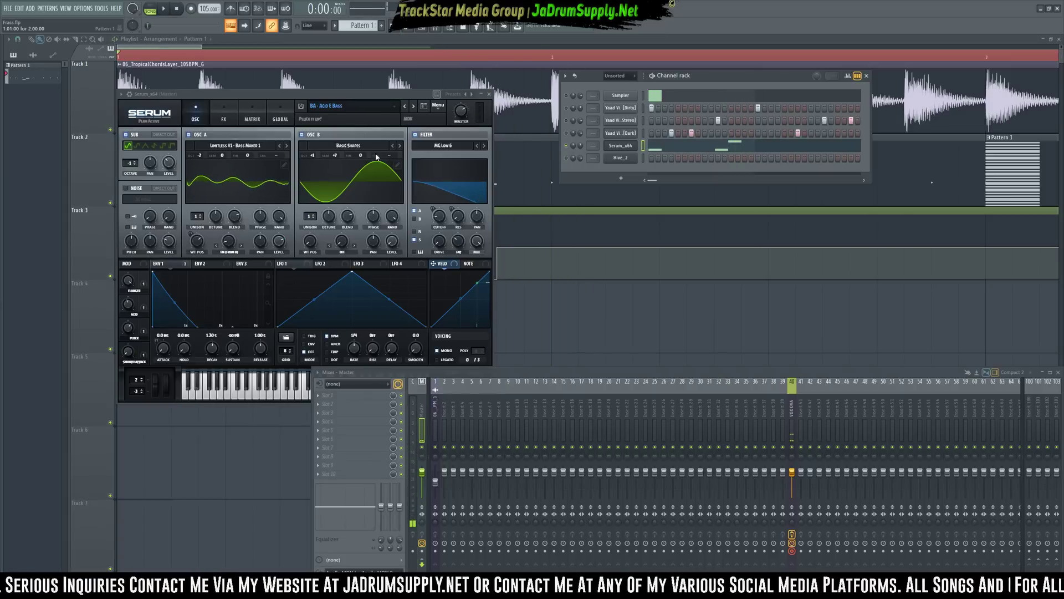
Filter Serum's presets by Bass, audition a few during playback and load BA - Bass Womper OG
left_click(423, 107)
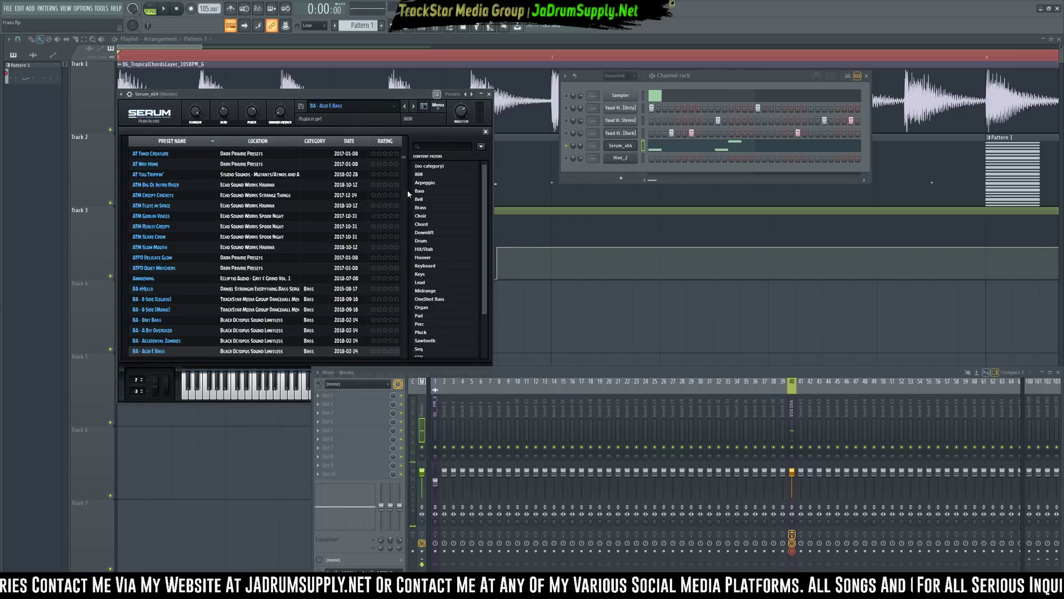
left_click(422, 191)
left_click(321, 203)
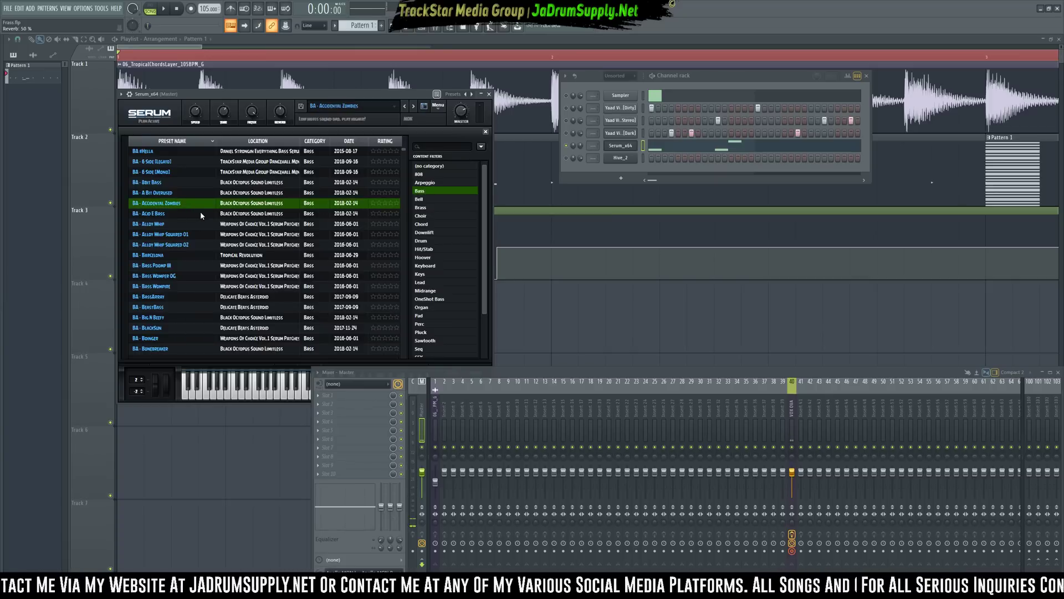
key("space")
left_click(182, 255)
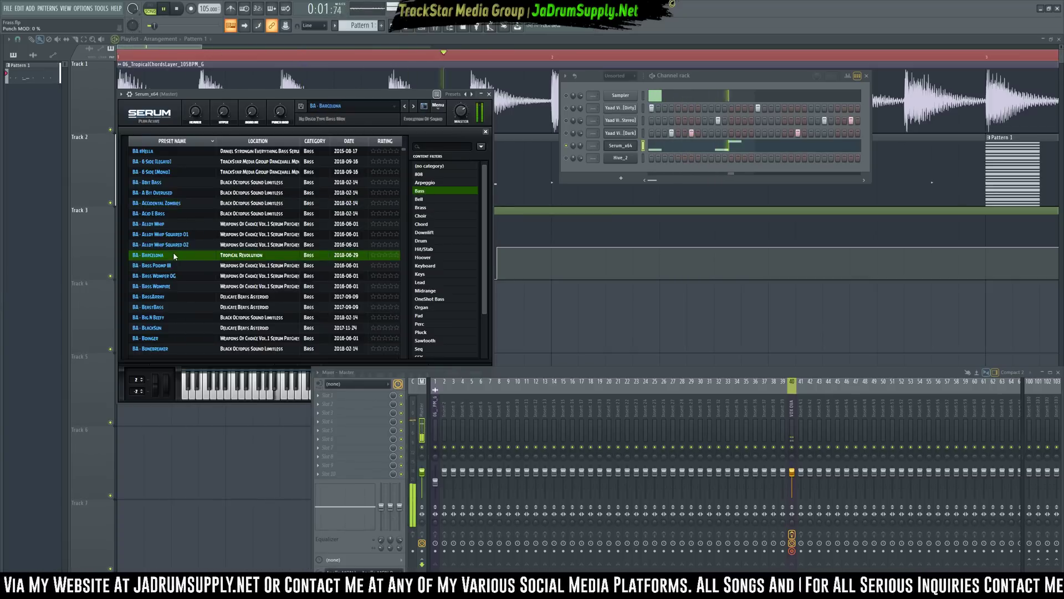
left_click(170, 276)
left_click(539, 321)
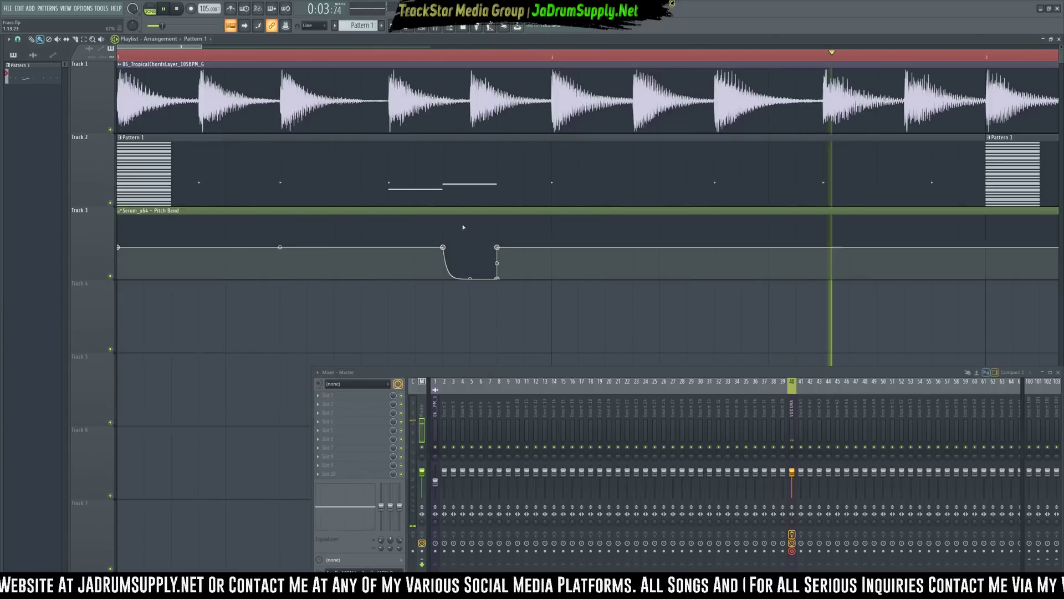
Loop the playlist from step 11 of bar 1 to step 3 of bar 2 and play that range
left_click(503, 57, "ctrl")
left_click(503, 57, "ctrl")
left_click_drag(503, 57, 380, 69)
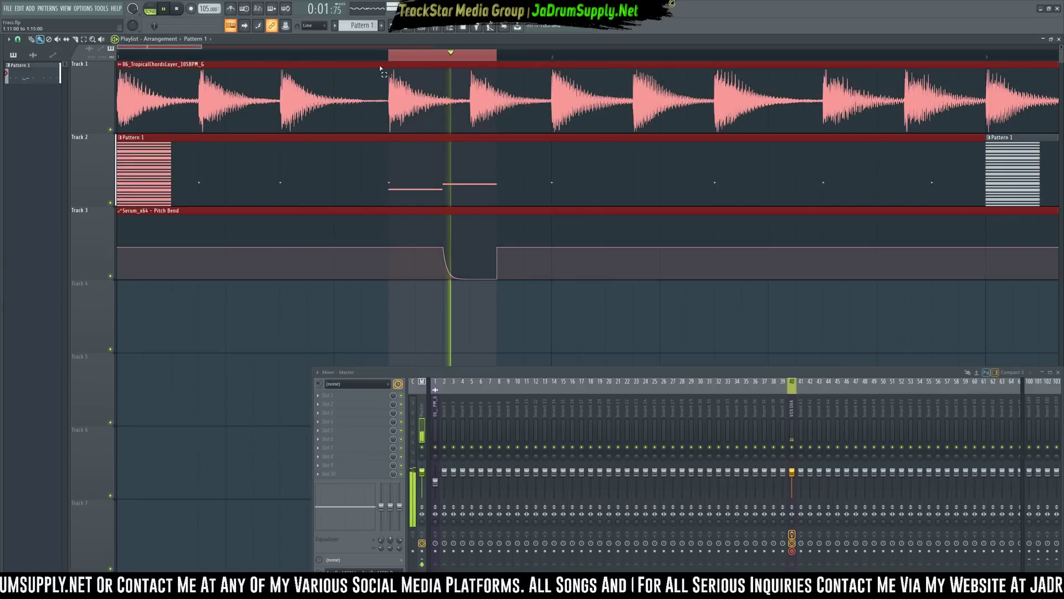
key("space")
left_click(607, 58, "ctrl+shift")
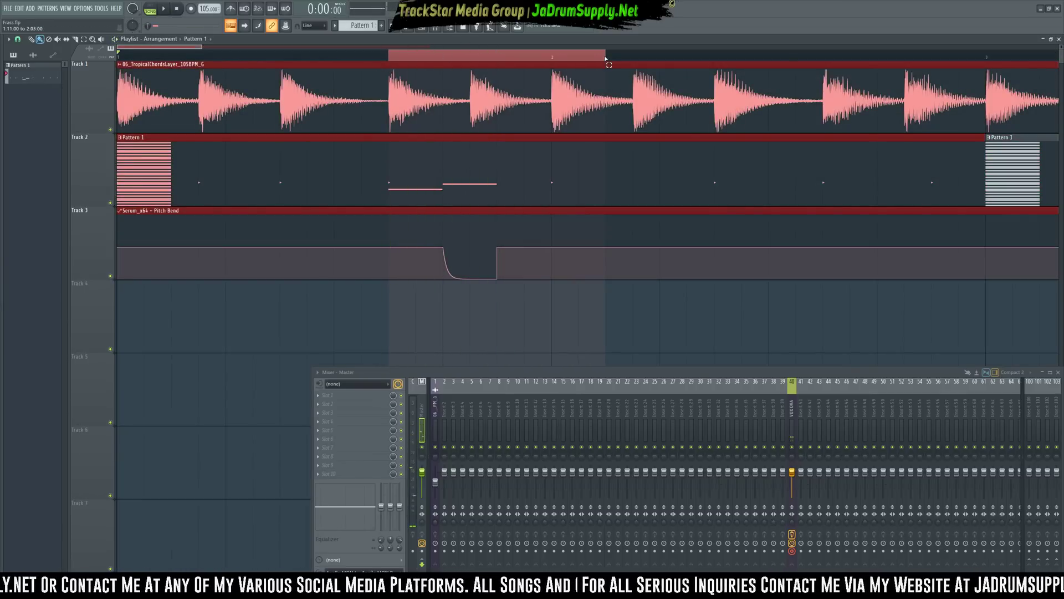
key("space")
Stop playback, hide the mixer and reopen Serum_x64 from the channel rack
left_click(436, 27)
key("space")
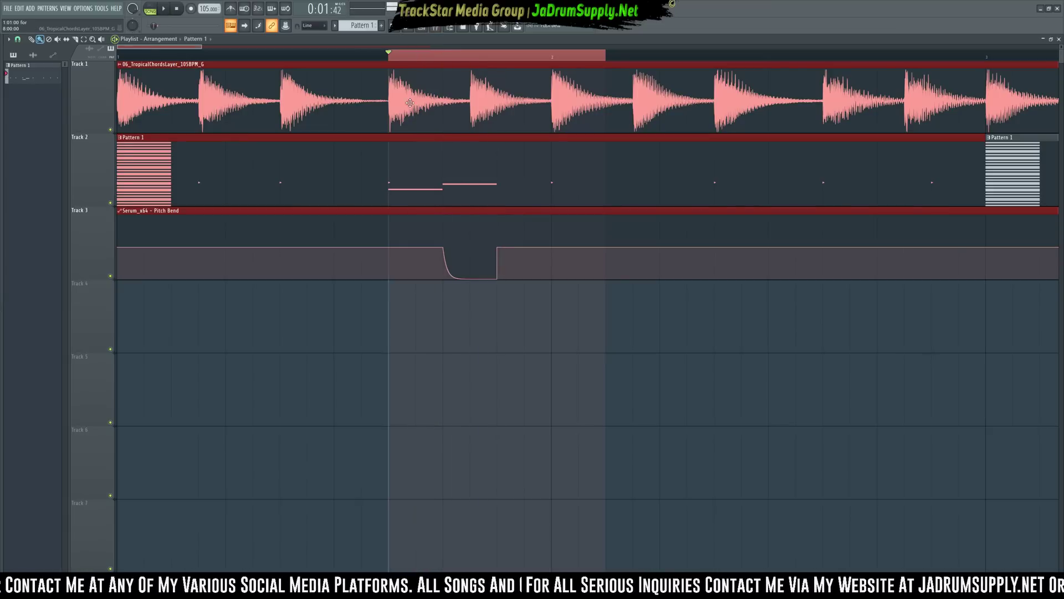
left_click(422, 27)
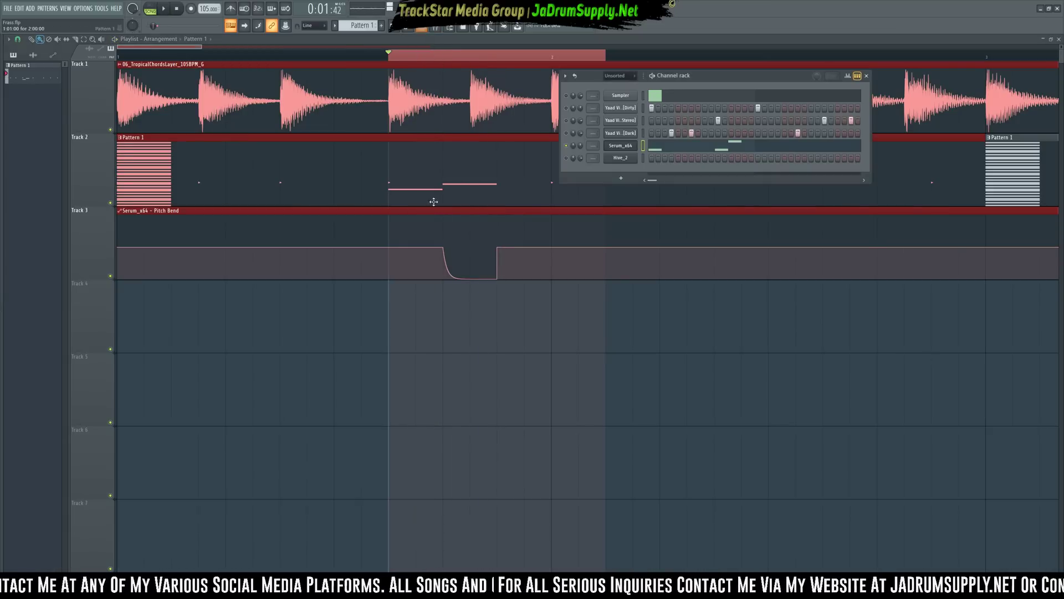
left_click(622, 146)
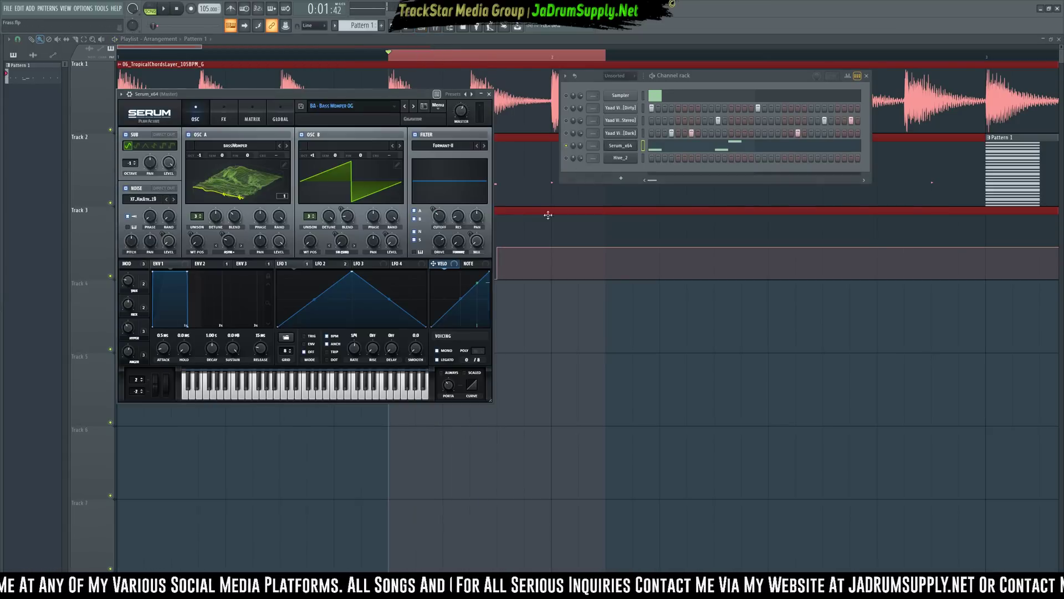
Filter Serum's presets by Bass and audition BA - Big N Beefy, BA - Bot Slime and BA - Clean Squad during looped playback
left_click(414, 107)
left_click(424, 106)
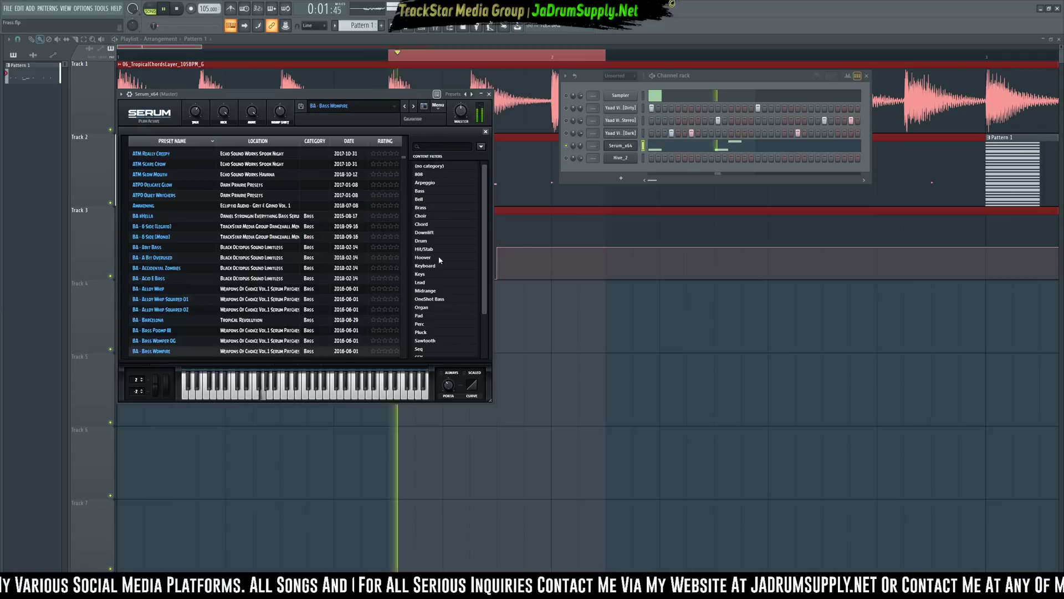
key("space")
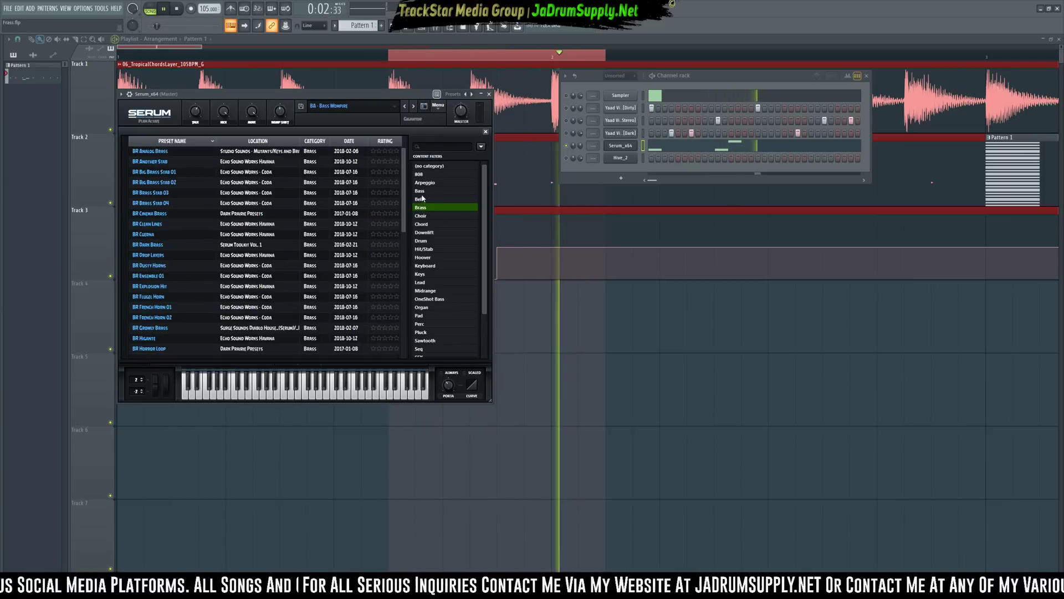
left_click(420, 190)
left_click(238, 318)
left_click(237, 298)
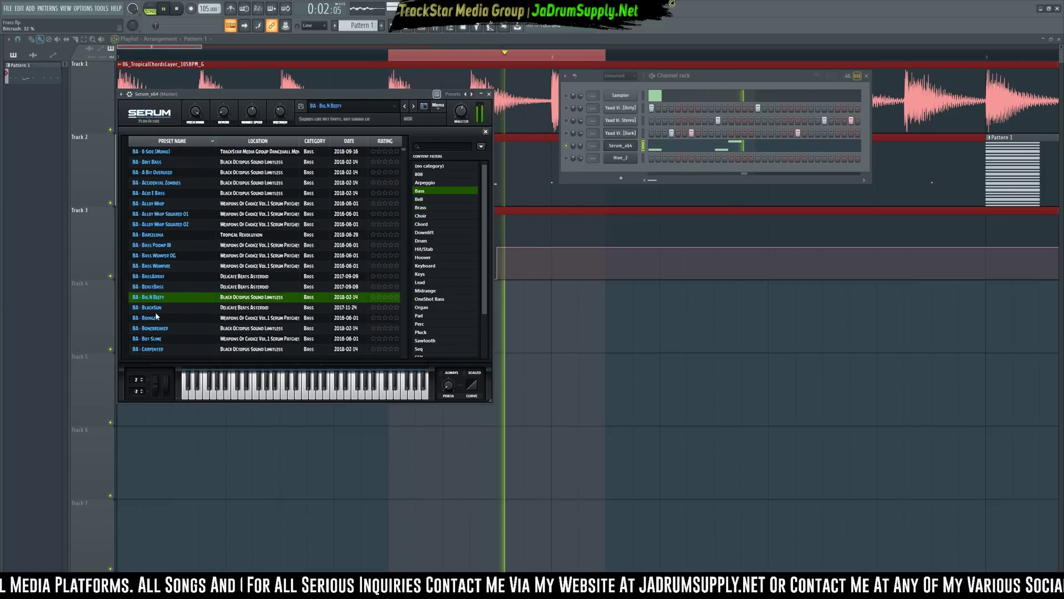
left_click(238, 318)
scroll(222, 302, "down", 1)
left_click(161, 307)
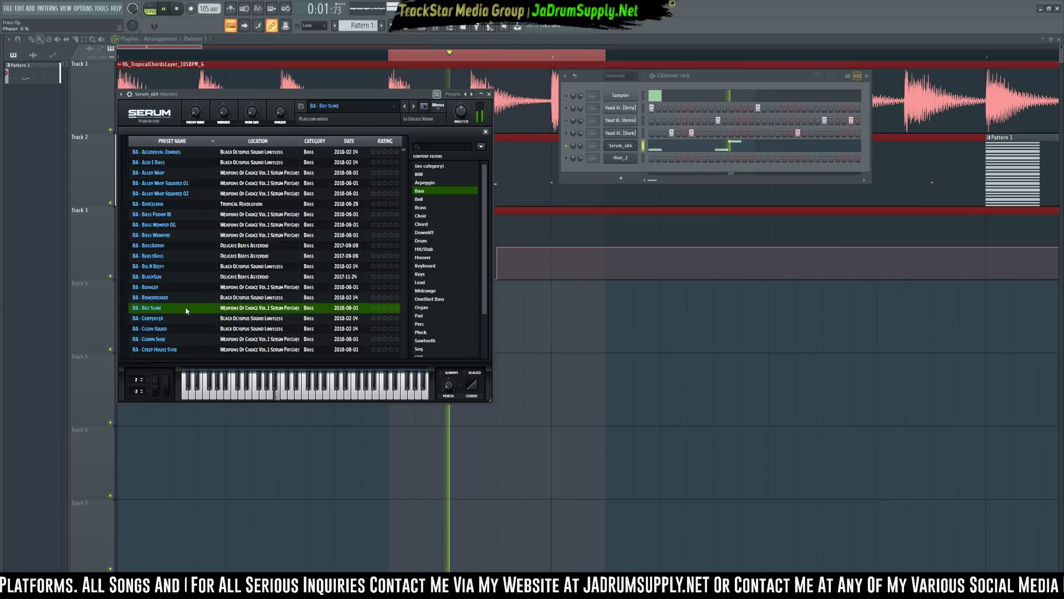
left_click(165, 329)
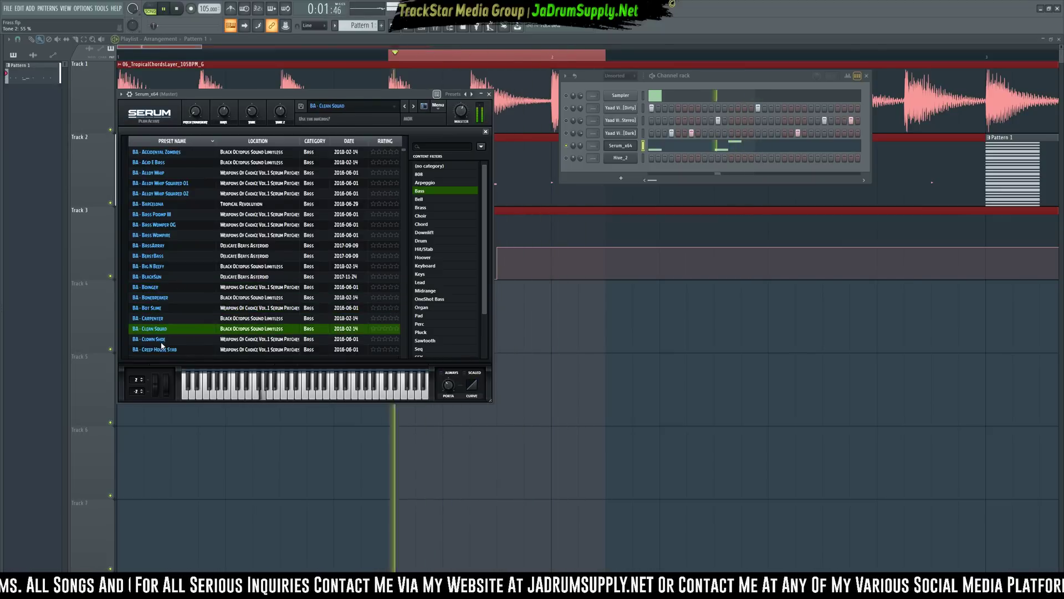
key("space")
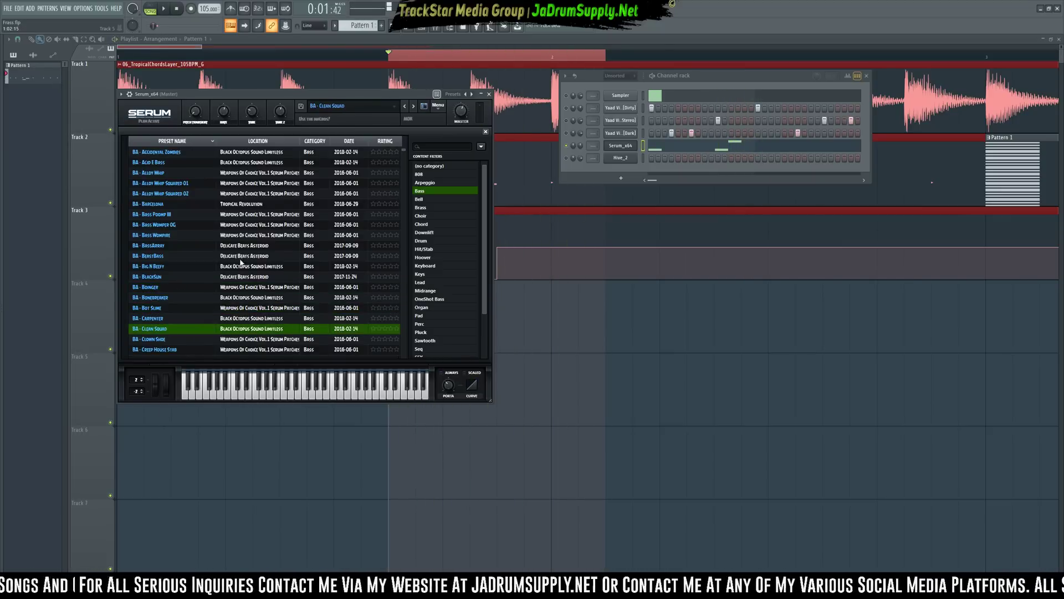
Move the Serum window clear of the pitch-bend clip and check the channel rack's Automation group before returning to Unsorted
left_click_drag(328, 96, 742, 229)
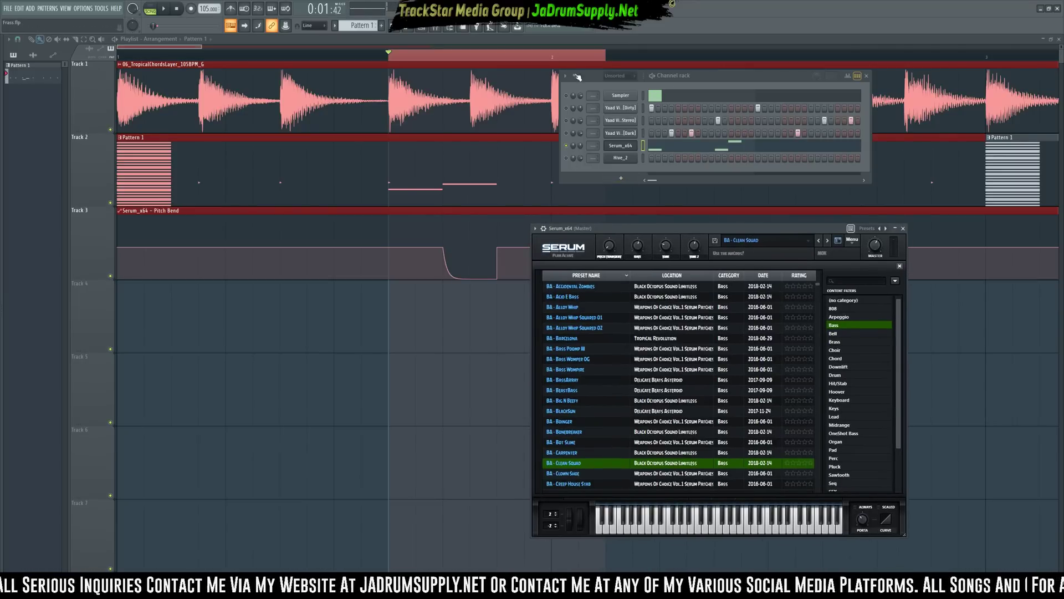
left_click(627, 78)
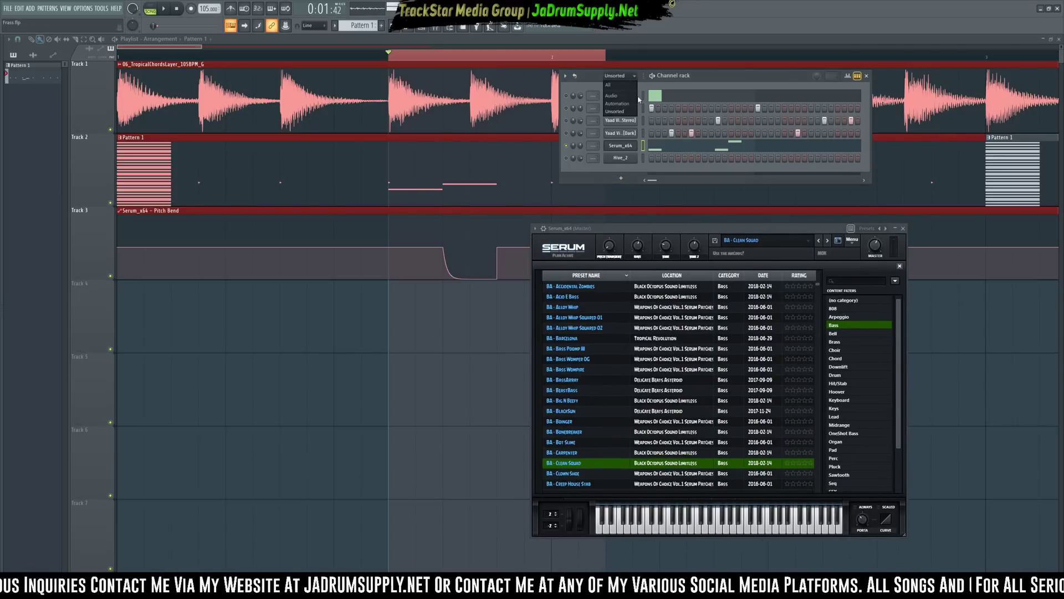
left_click(617, 104)
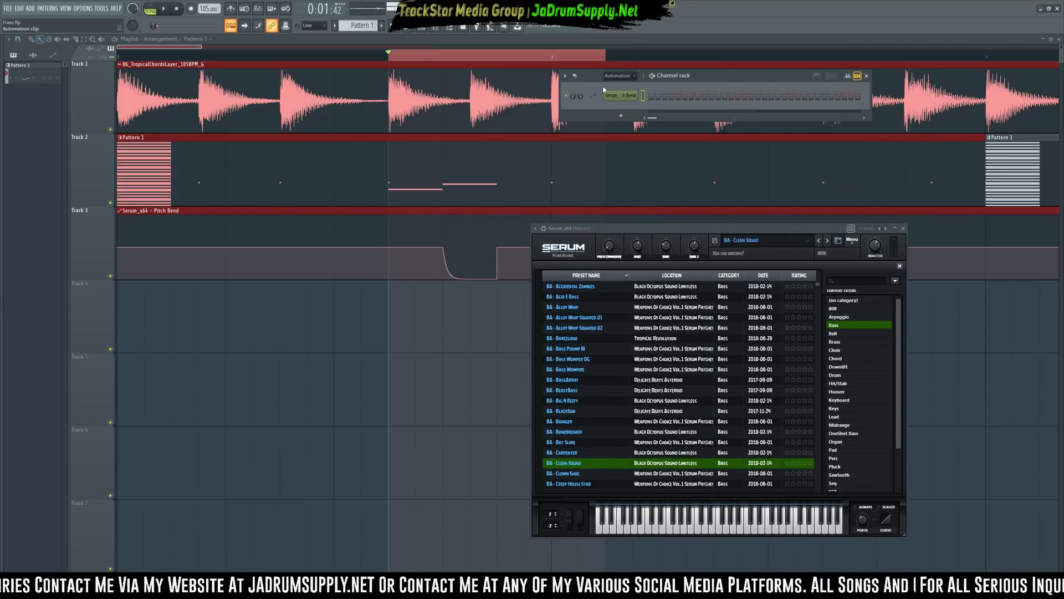
left_click(619, 77)
left_click(619, 111)
Straighten the downward ramp of the Serum_x64 pitch-bend clip and play the looped range to compare
key("space")
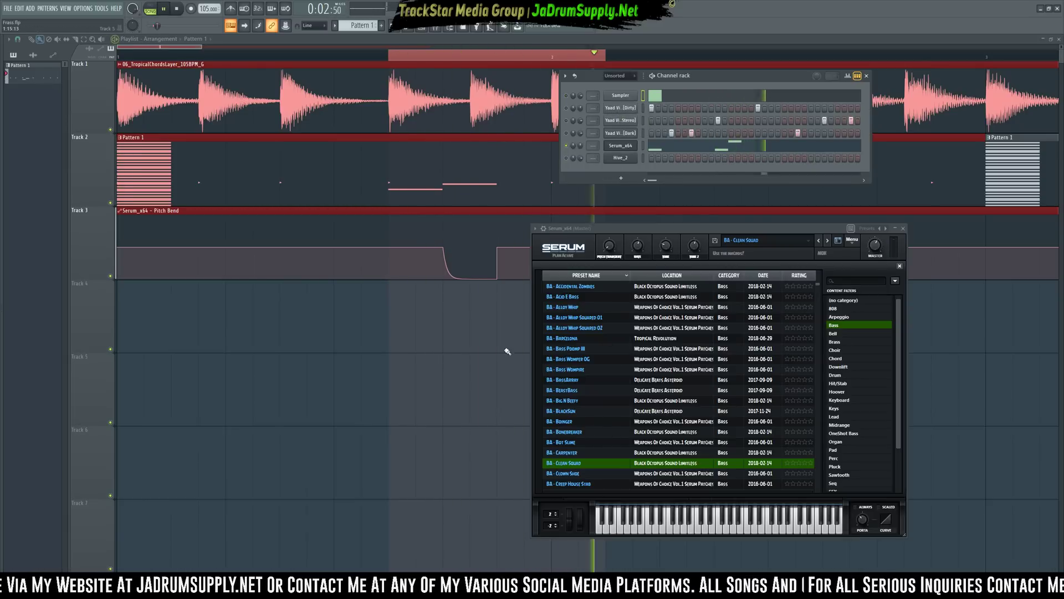
key("space")
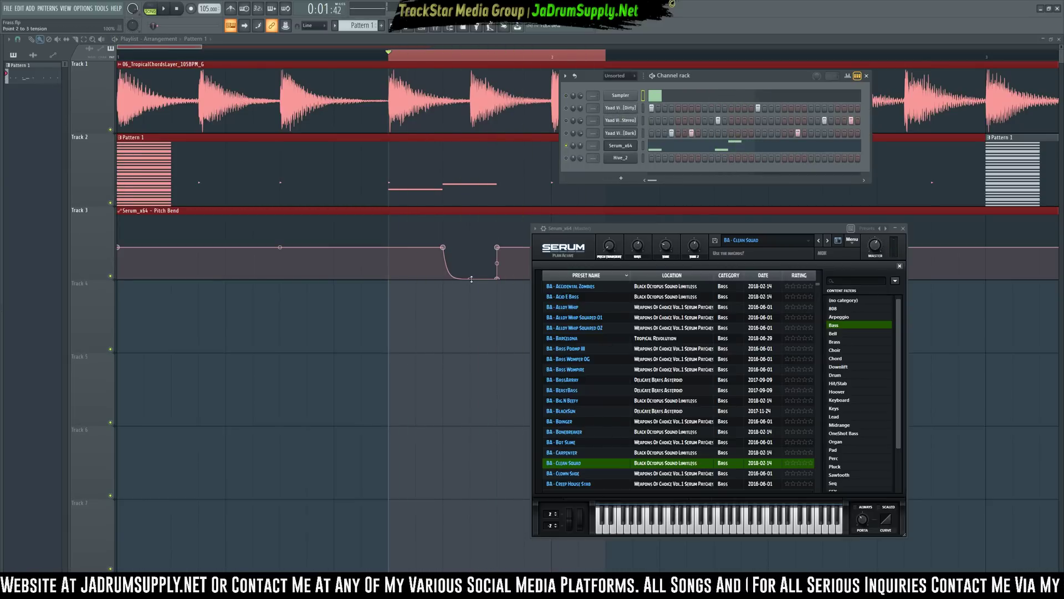
key("space")
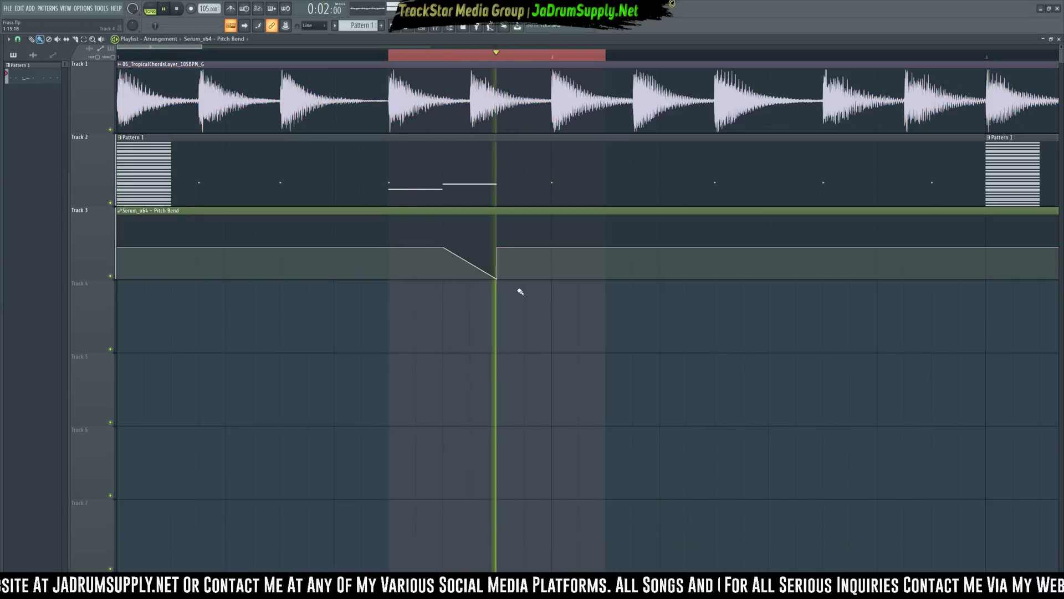
key("space")
key("space")
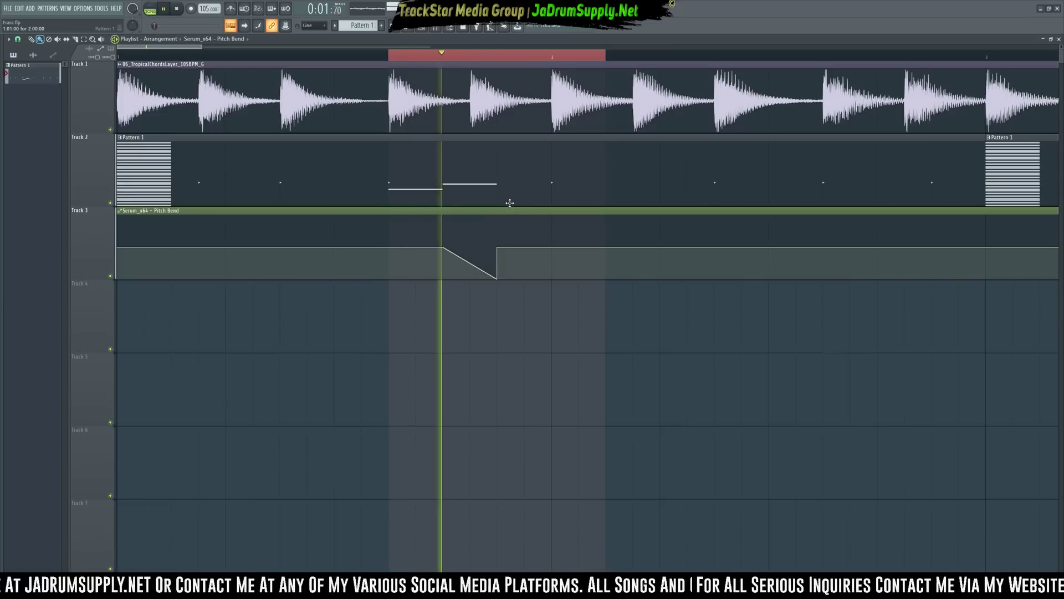
key("space")
Delete the pitch-bend return point at step 15 of bar 1, keep the bend low up to bar 2 and play it
right_click(495, 249)
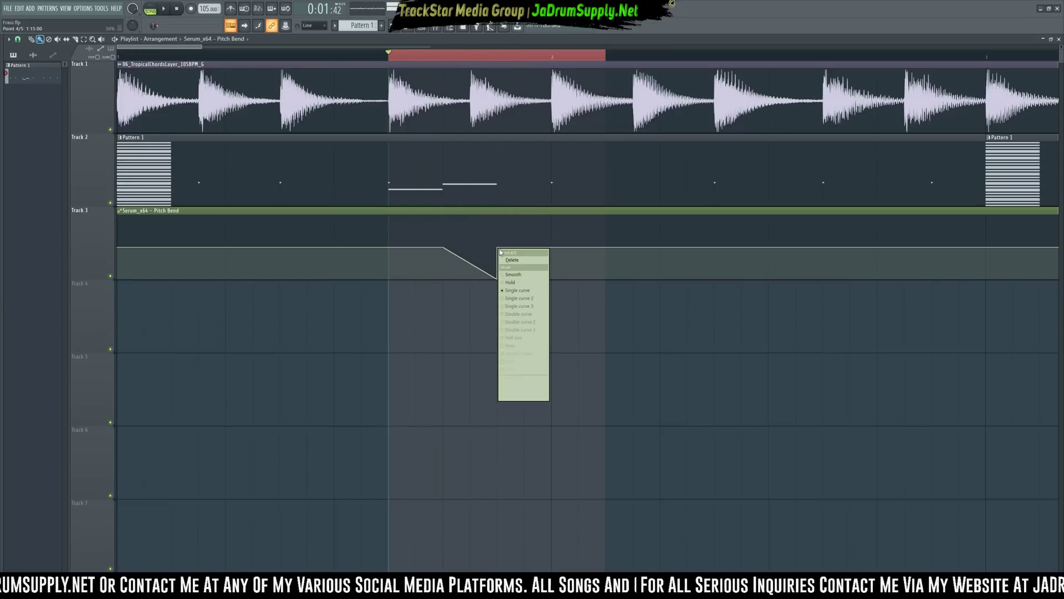
left_click(505, 279)
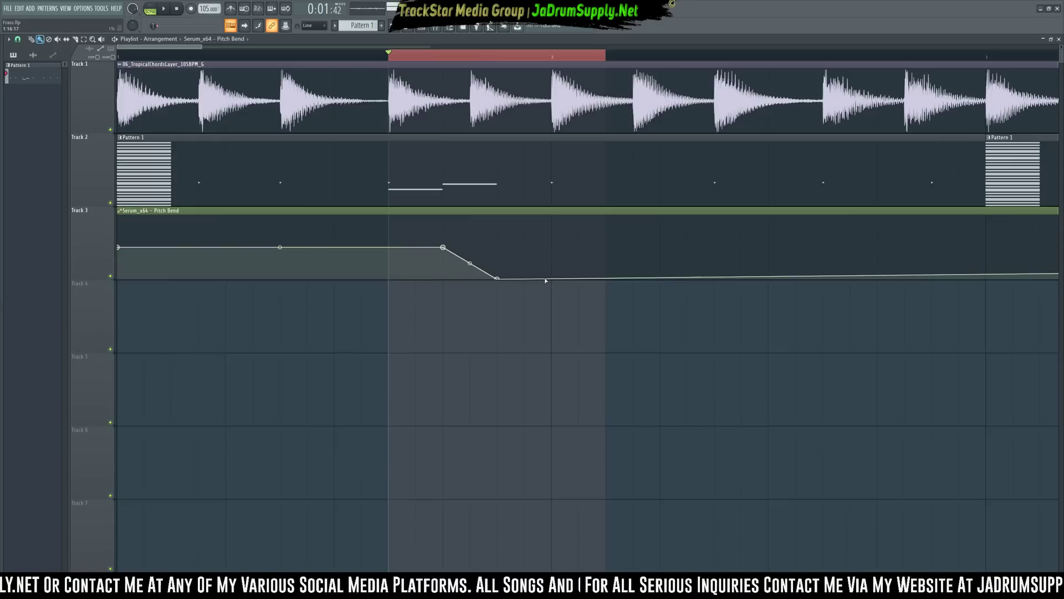
key("space")
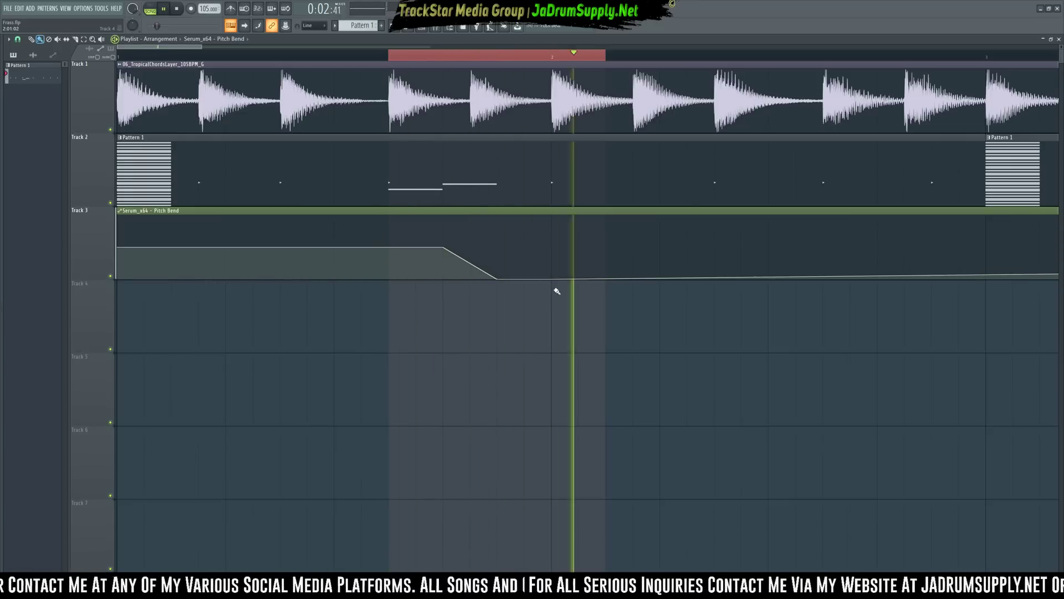
key("space")
Lengthen Serum_x64's B4 bass note to the start of bar 2, play it and return to the playlist
double_click(487, 191)
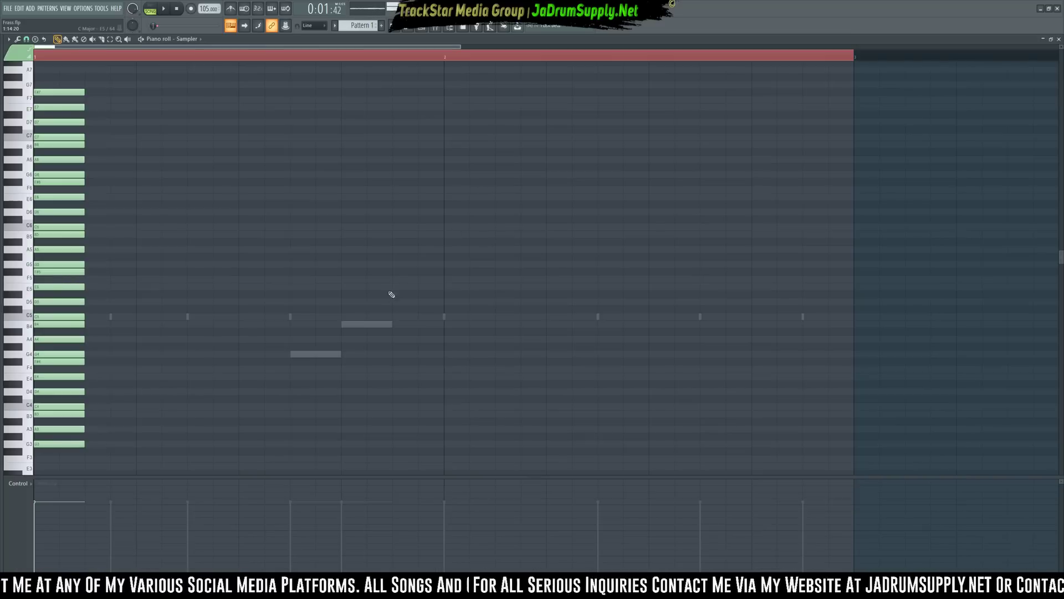
double_click(390, 325)
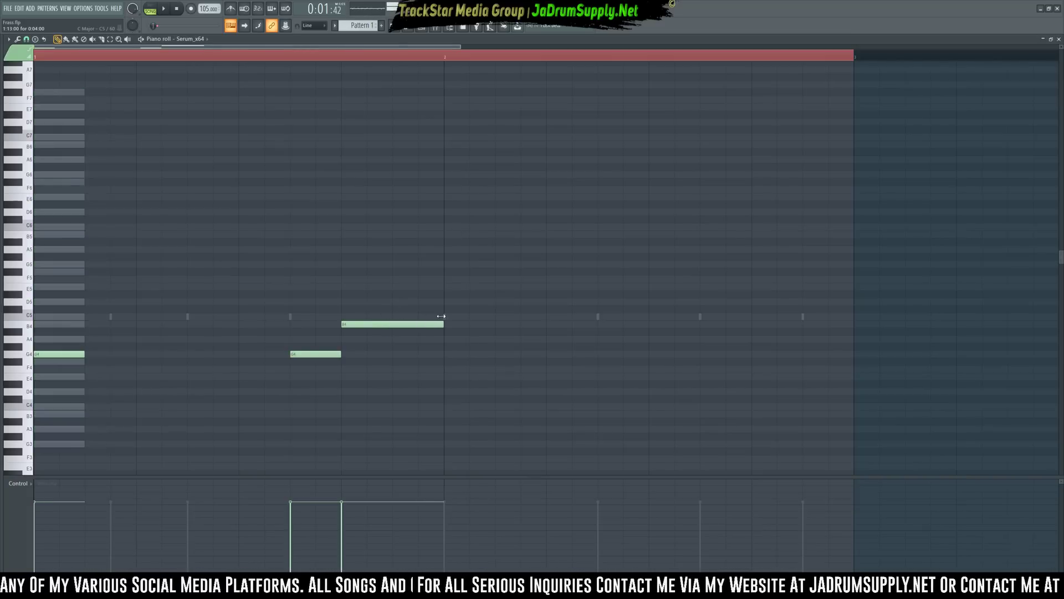
key("space")
key("space")
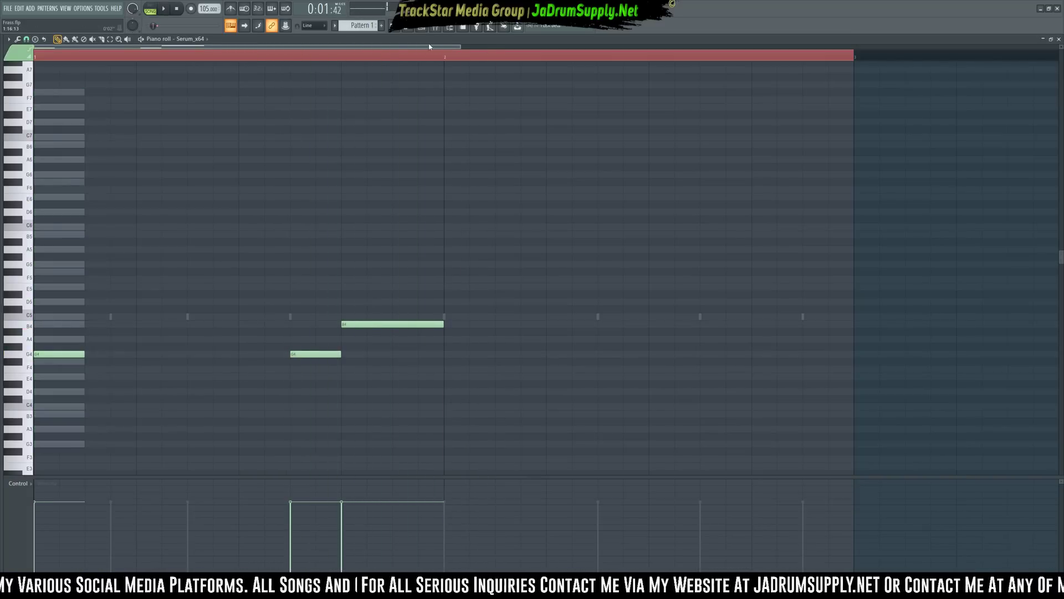
left_click(422, 30)
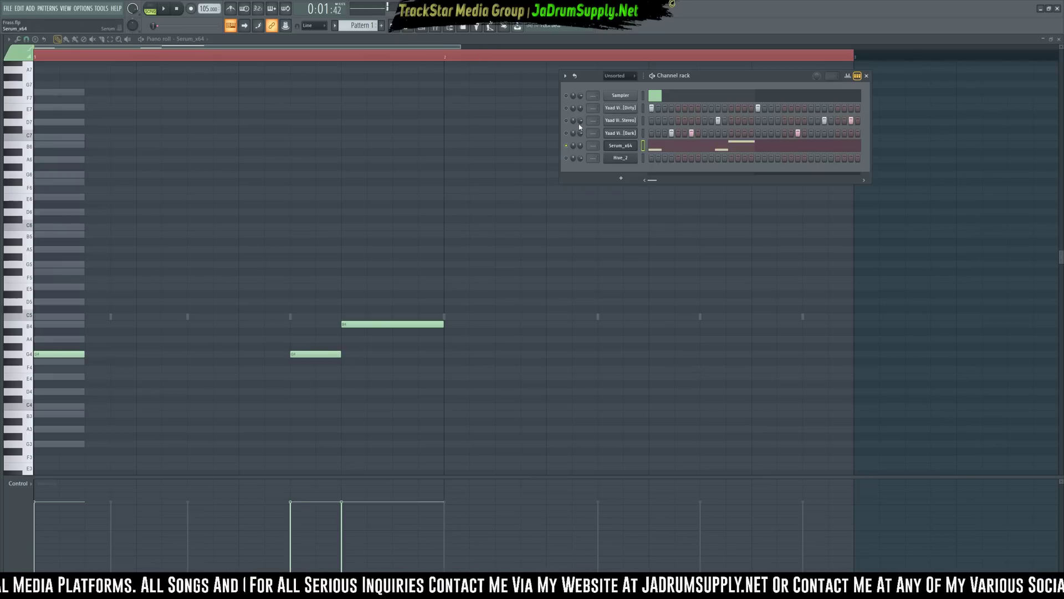
left_click(230, 25)
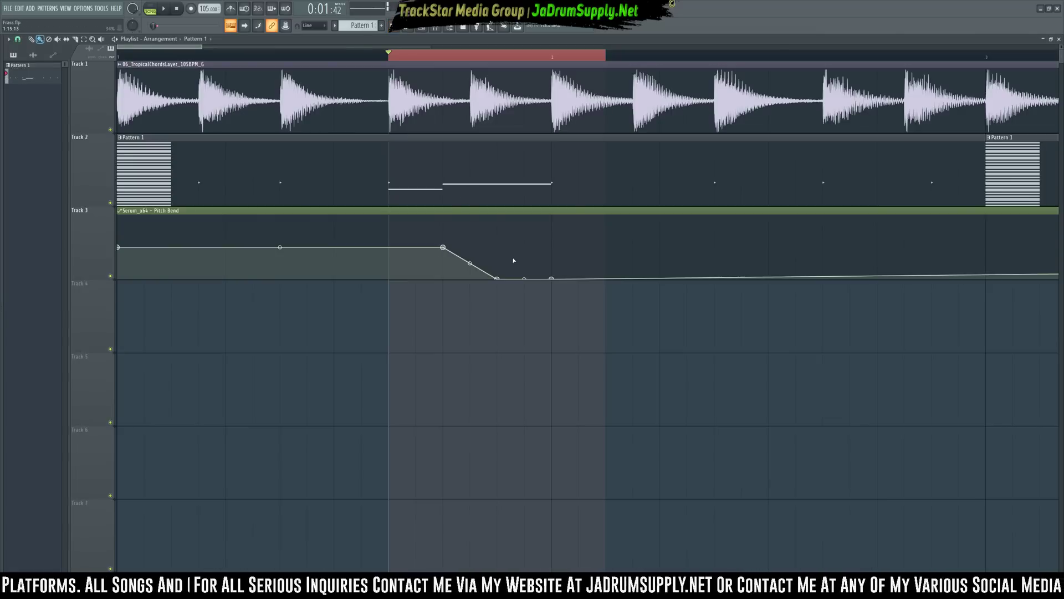
Add a pitch-bend return point at the start of bar 2, paste the 50% value, steepen the ramp's curve and play the range
right_click(551, 242)
right_click(552, 244)
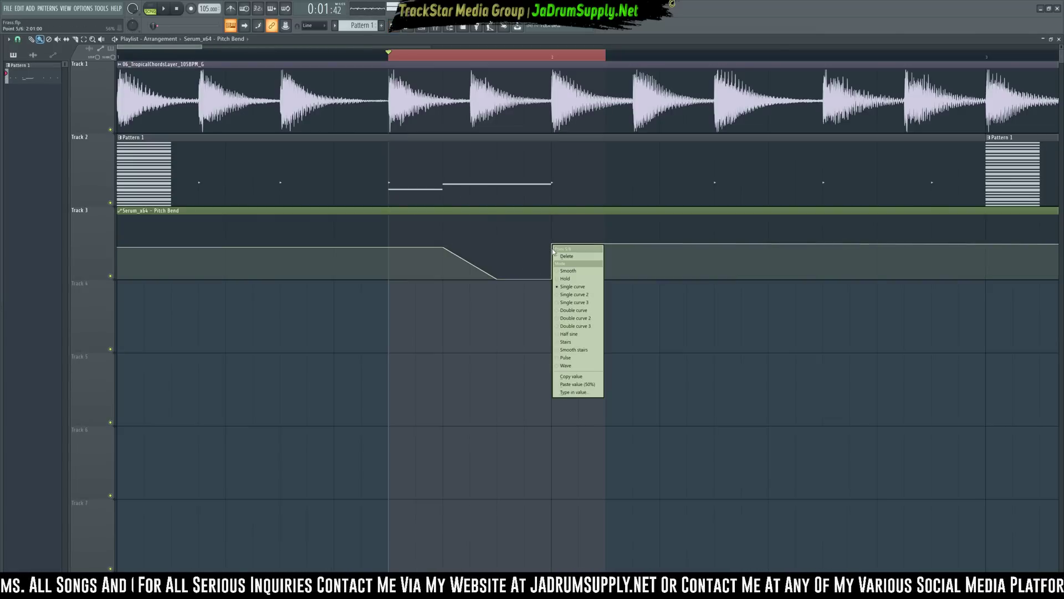
left_click(589, 385)
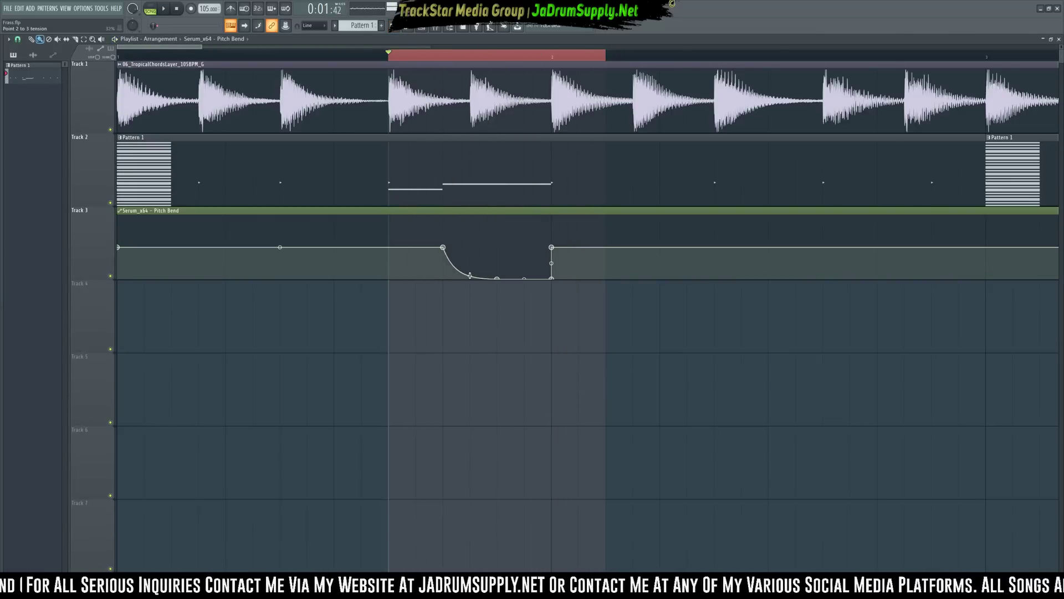
key("space")
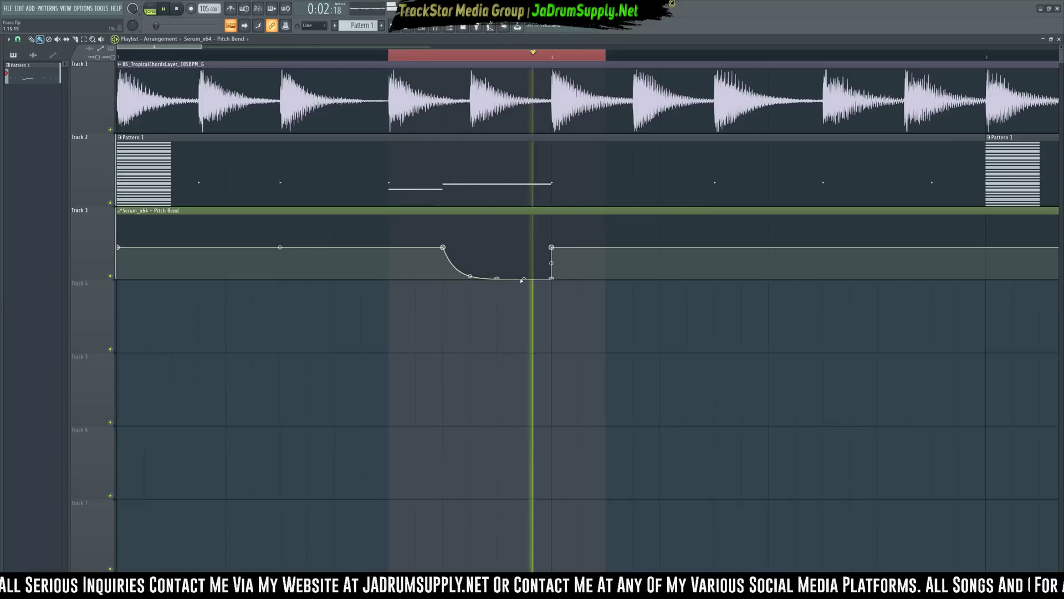
key("space")
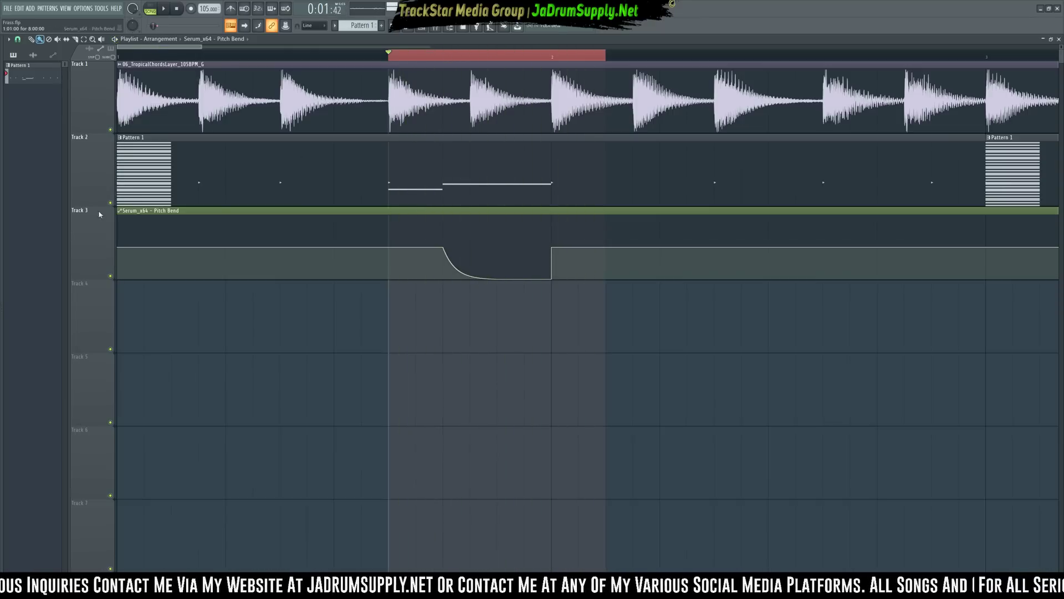
Unsolo the Serum_x64 channel, load the BA - Bot Slime preset in Serum and play the range with all channels
left_click(421, 29)
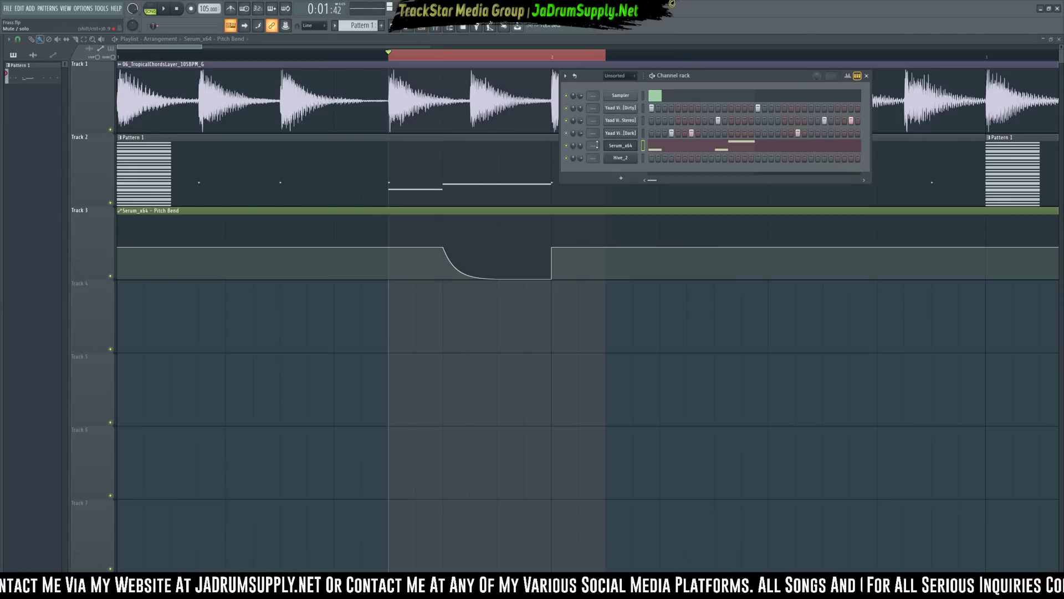
left_click(625, 146)
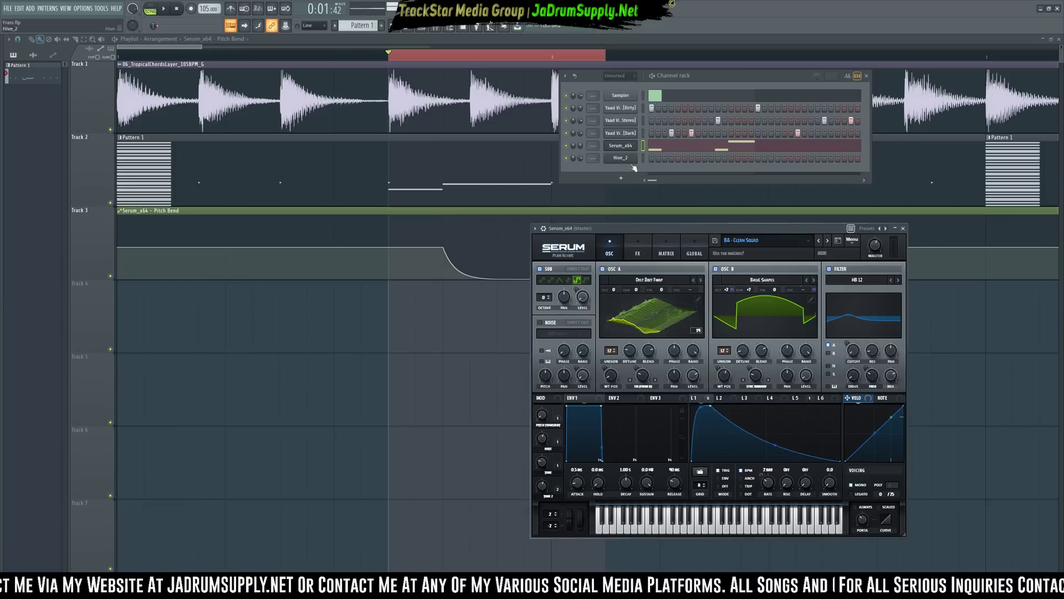
left_click(837, 241)
scroll(694, 359, "down", 3)
left_click(633, 404)
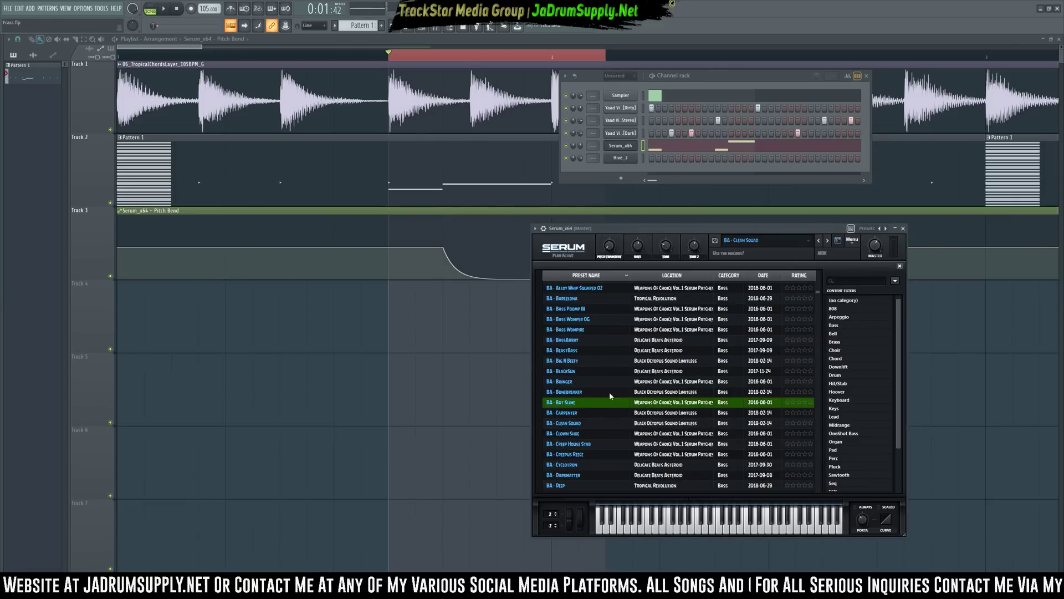
scroll(598, 409, "down", 2)
key("space")
Audition further Serum bass presets during playback, including BA - Deep and BA - Deep Donk 03
left_click(594, 439)
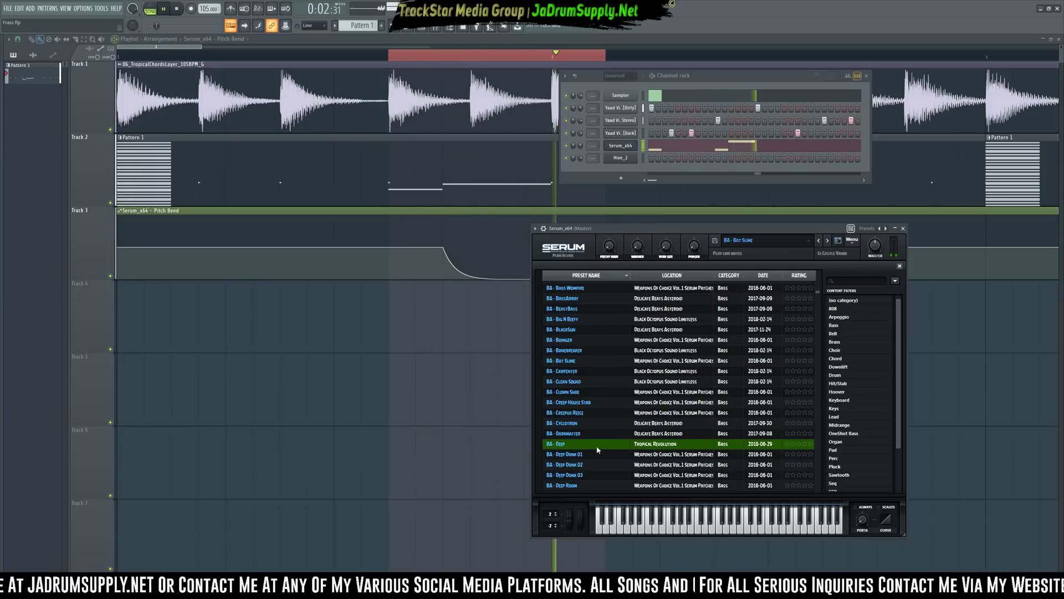
scroll(610, 441, "down", 1)
left_click(612, 442)
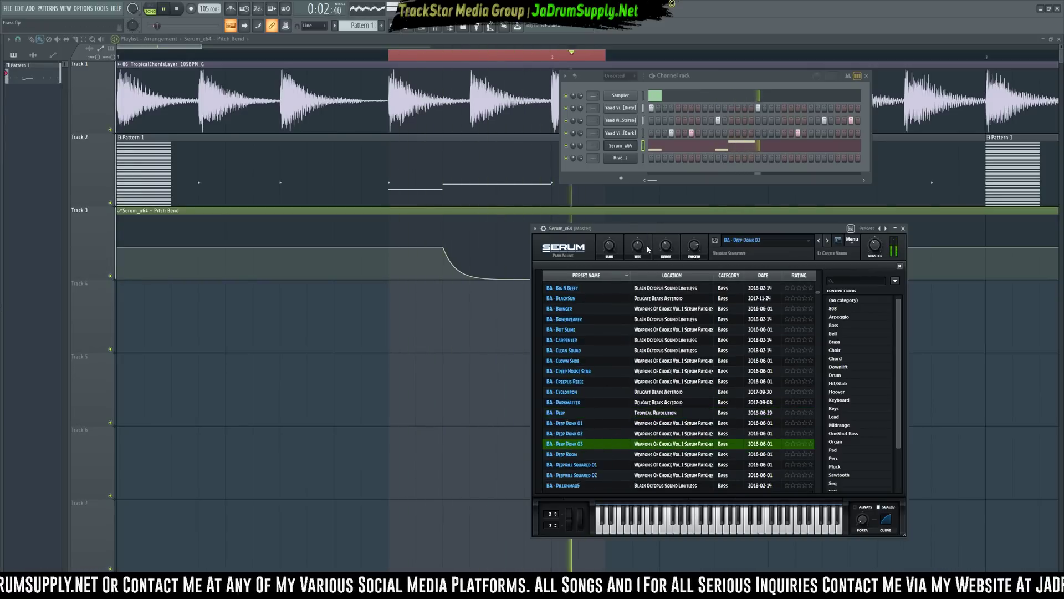
key("space")
scroll(606, 425, "down", 2)
left_click(597, 432)
key("space")
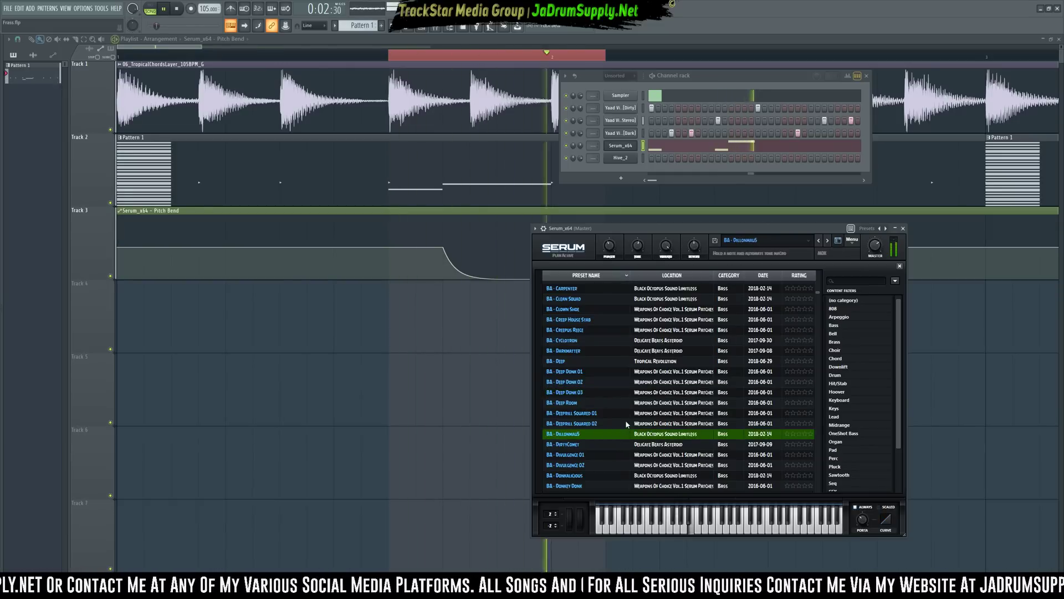
Audition Serum bass presets during playback, from BA - Divulgence 01 through BA - Formant Talks Too Much
left_click(580, 457)
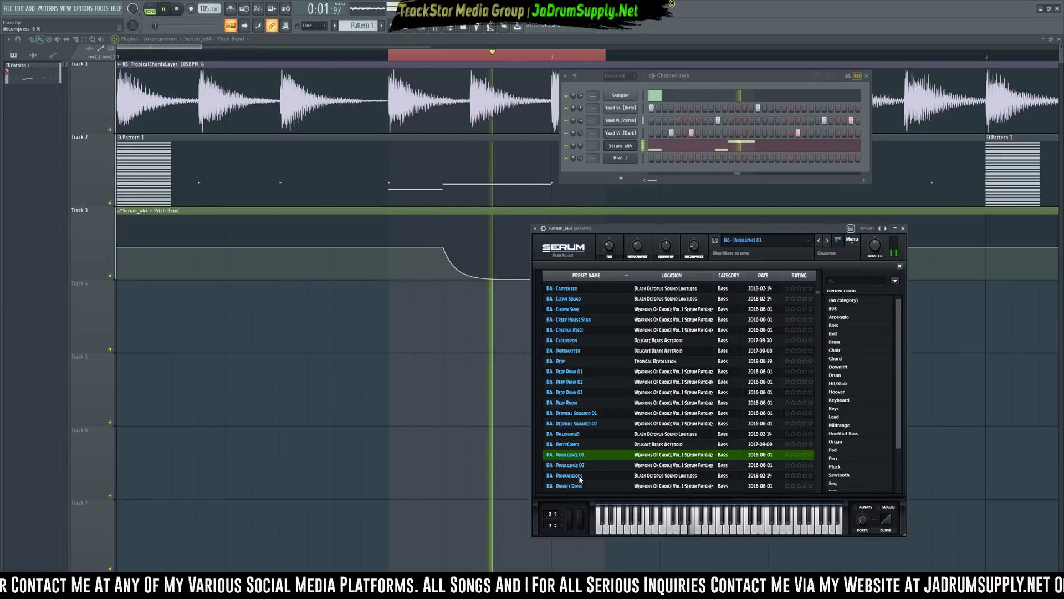
left_click(580, 477)
scroll(607, 465, "down", 2)
left_click(573, 478)
scroll(620, 464, "down", 2)
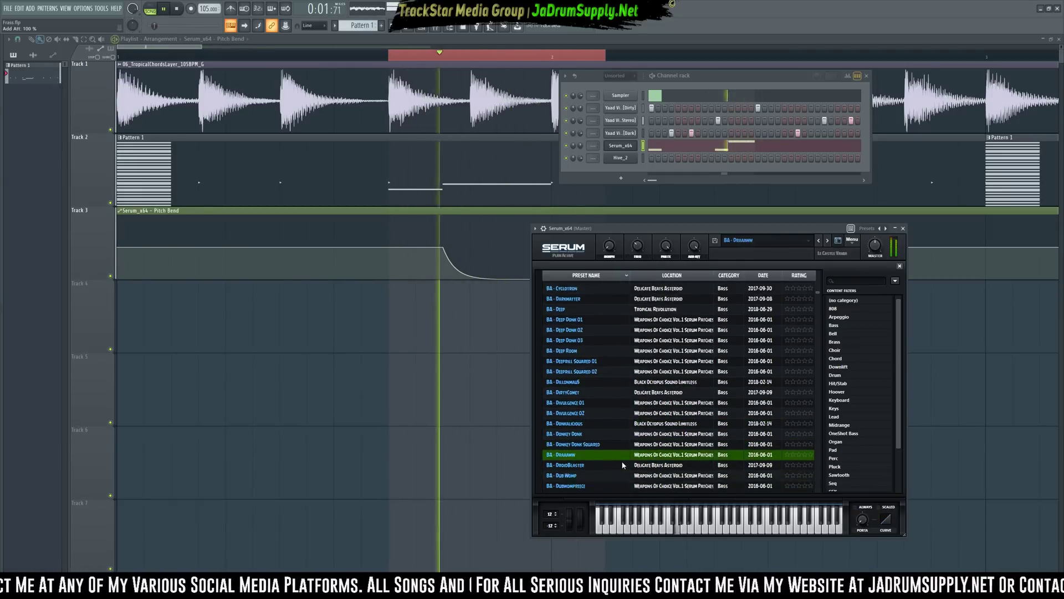
left_click(575, 466)
scroll(579, 466, "down", 4)
left_click(598, 455)
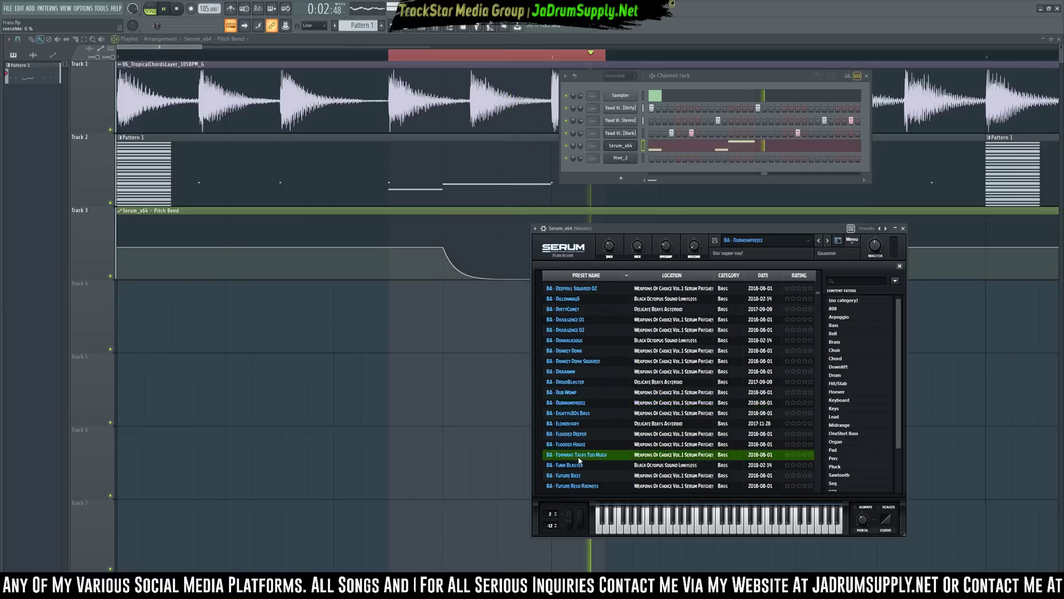
Audition the next bass presets over the loop, including BA - GalaxyBass, BA - Grizzly Owl, BA - Hip Hop Boom and BA - Jamaica
scroll(601, 459, "down", 4)
left_click(600, 435)
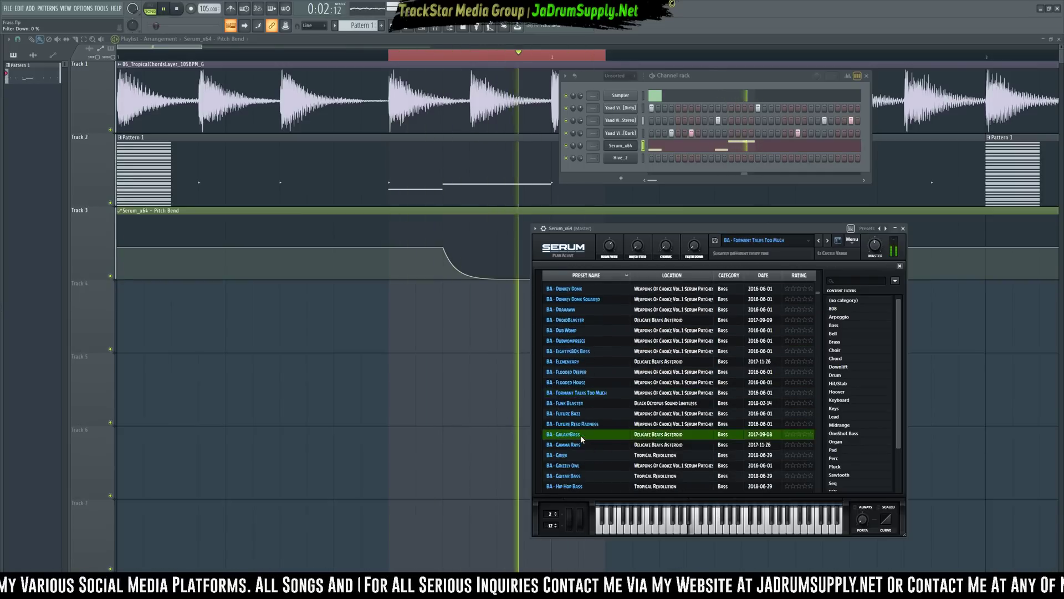
left_click(596, 463)
scroll(596, 460, "down", 3)
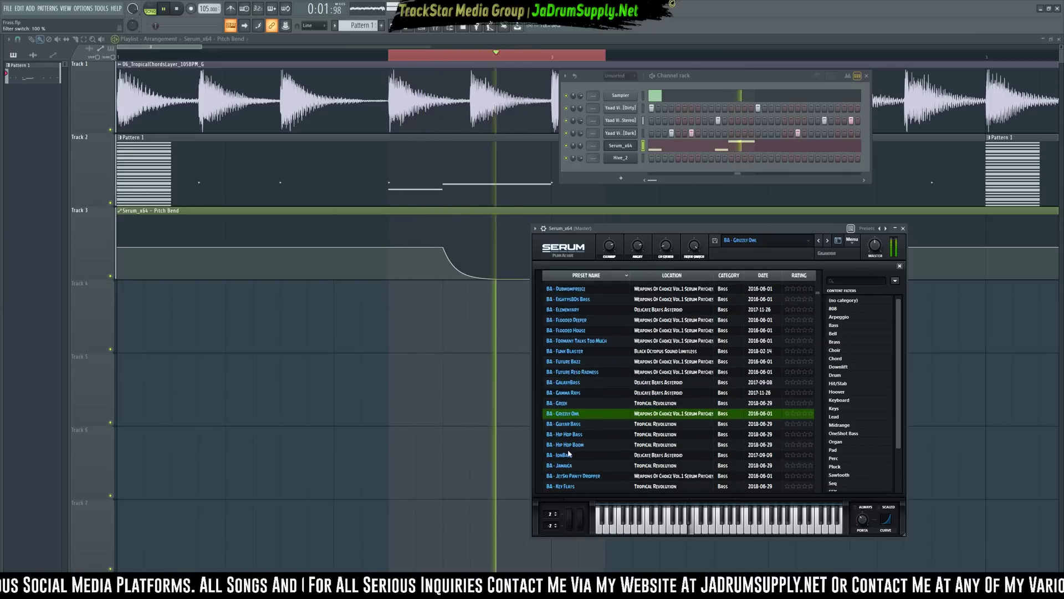
left_click(589, 447)
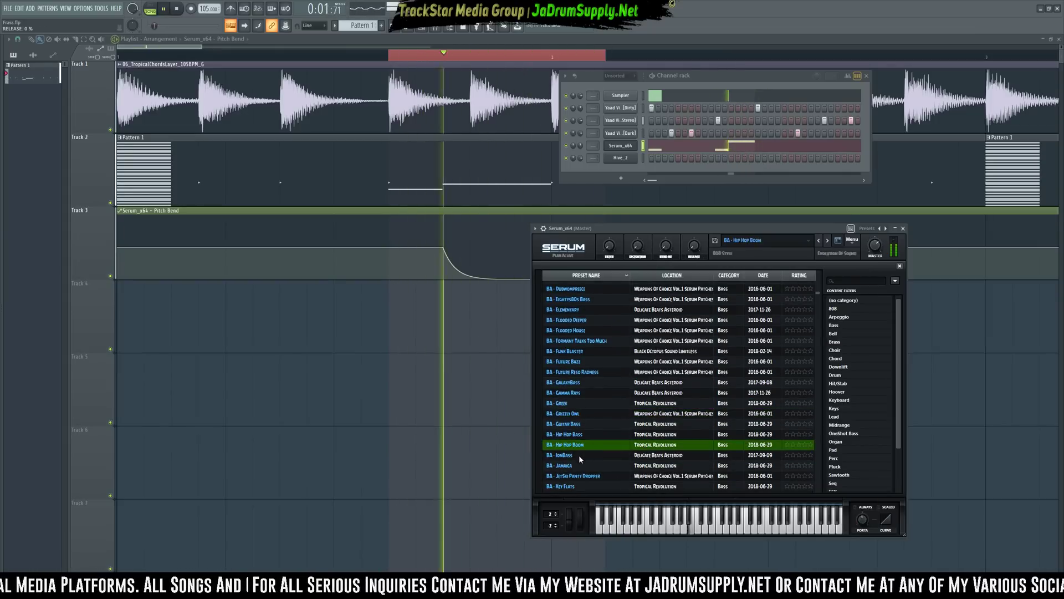
left_click(567, 466)
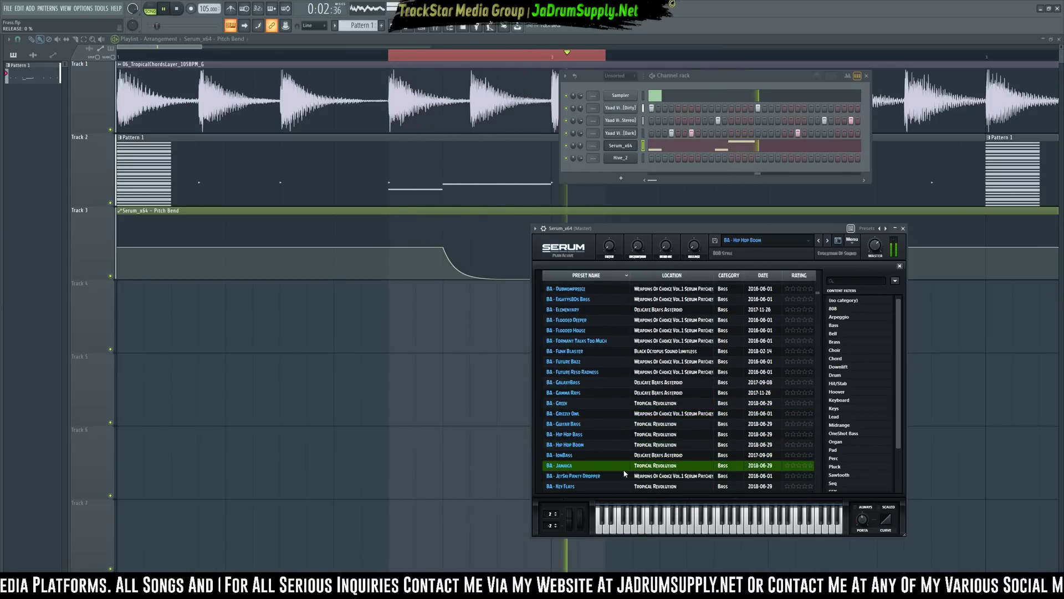
Try more Serum bass presets against the beat, including BA - KP on the JetSki, BA - Magnetosphere and BA - Nebula
left_click(588, 475)
scroll(588, 475, "down", 3)
left_click(573, 454)
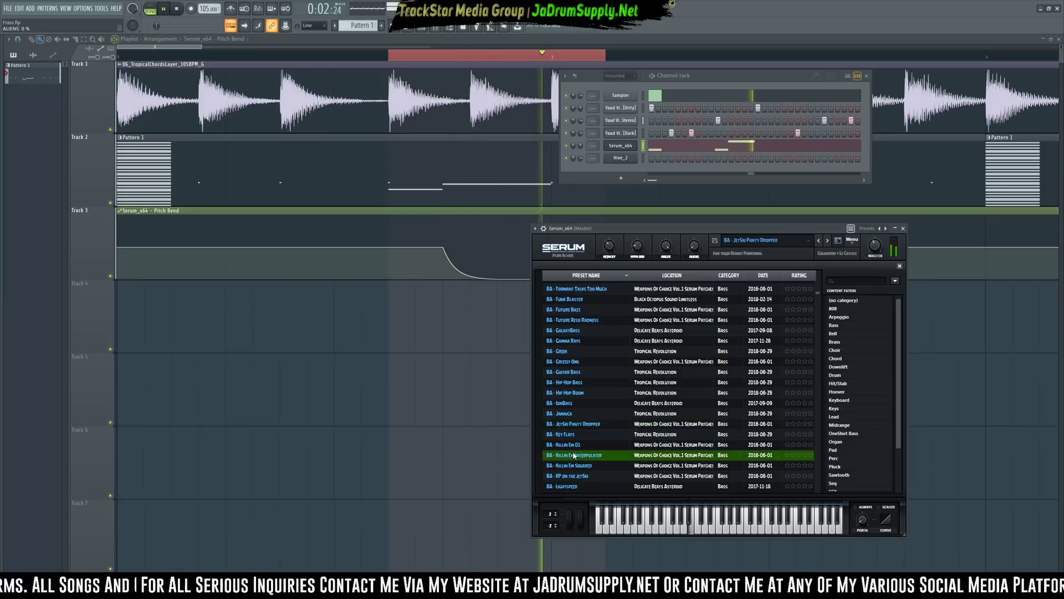
left_click(579, 476)
scroll(576, 459, "down", 5)
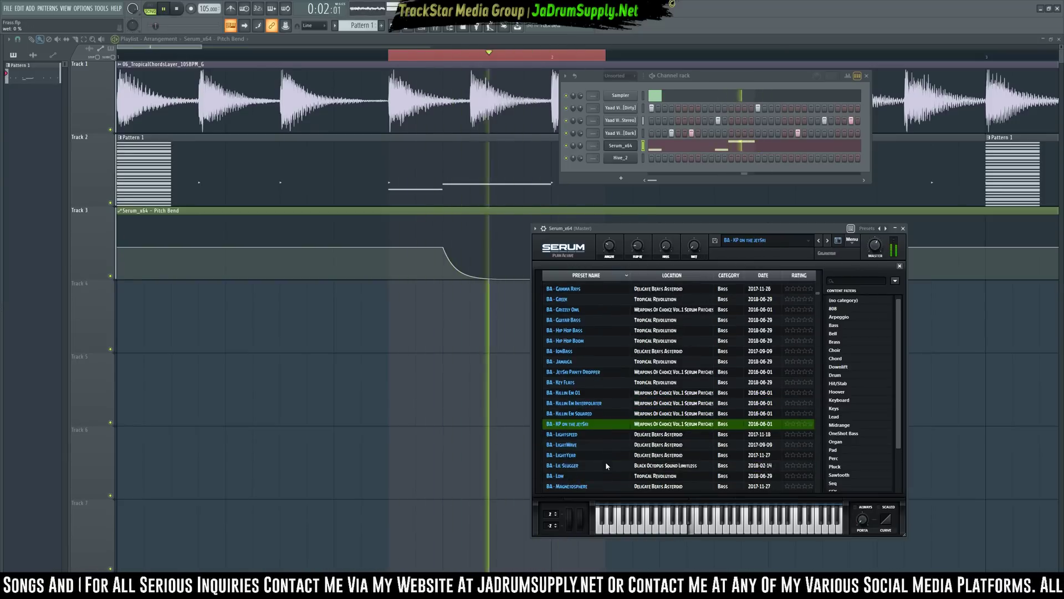
left_click(577, 459)
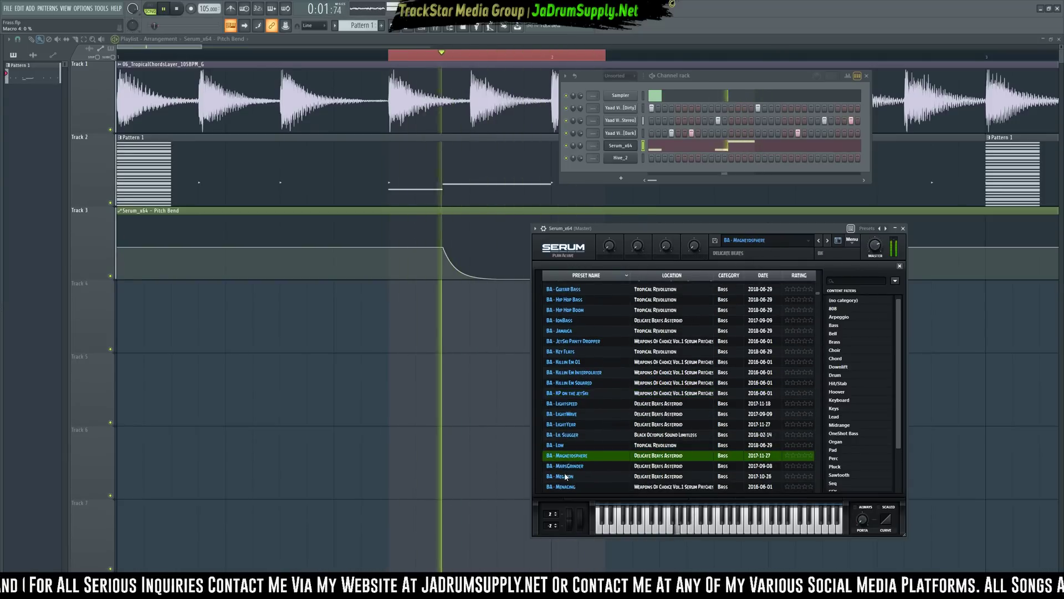
left_click(575, 475)
scroll(576, 474, "down", 4)
left_click(578, 467)
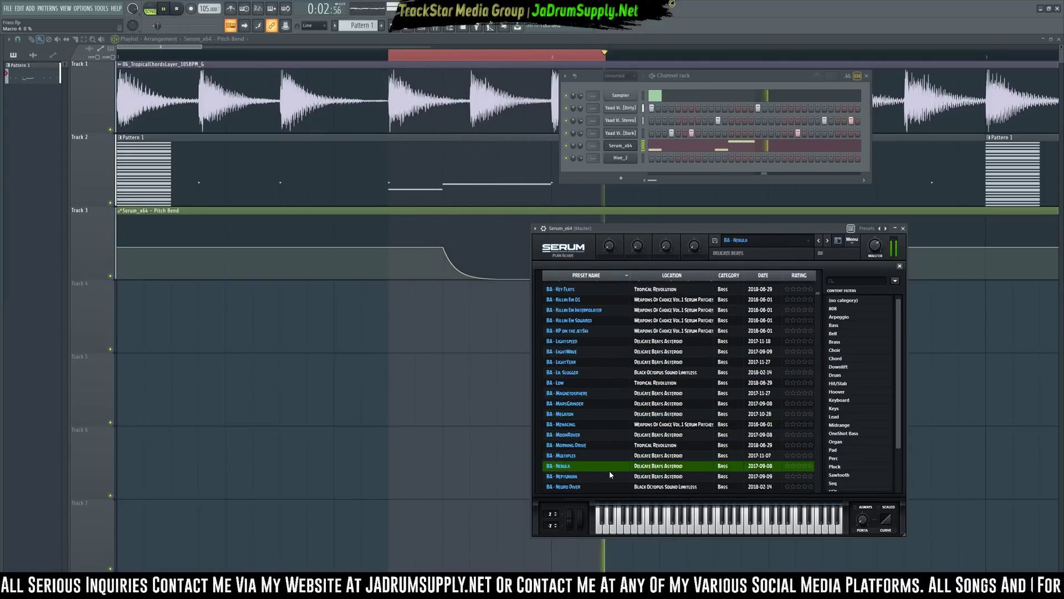
Keep auditioning bass presets further down the list, including BA - Nexus, BA - OMFG Snails and BA - Pegboardy
scroll(581, 470, "down", 3)
left_click(580, 455)
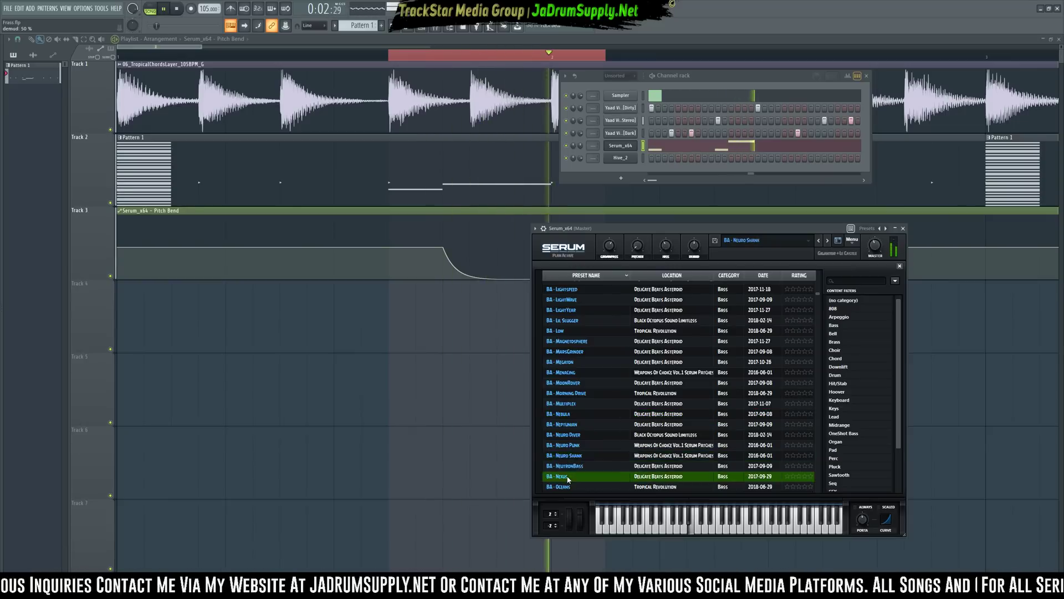
left_click(595, 476)
scroll(594, 476, "down", 3)
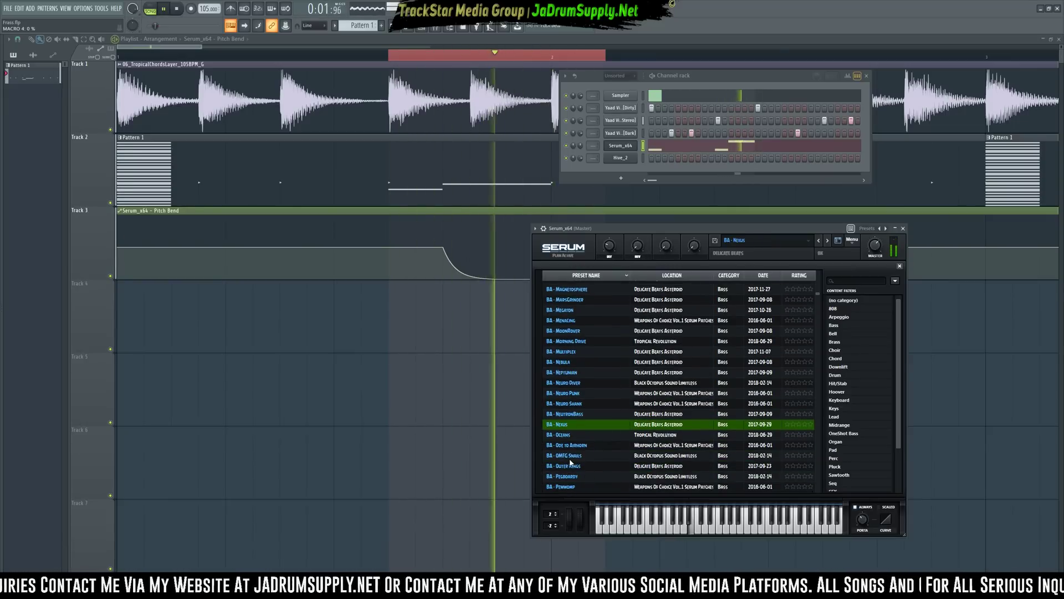
left_click(592, 456)
left_click(581, 475)
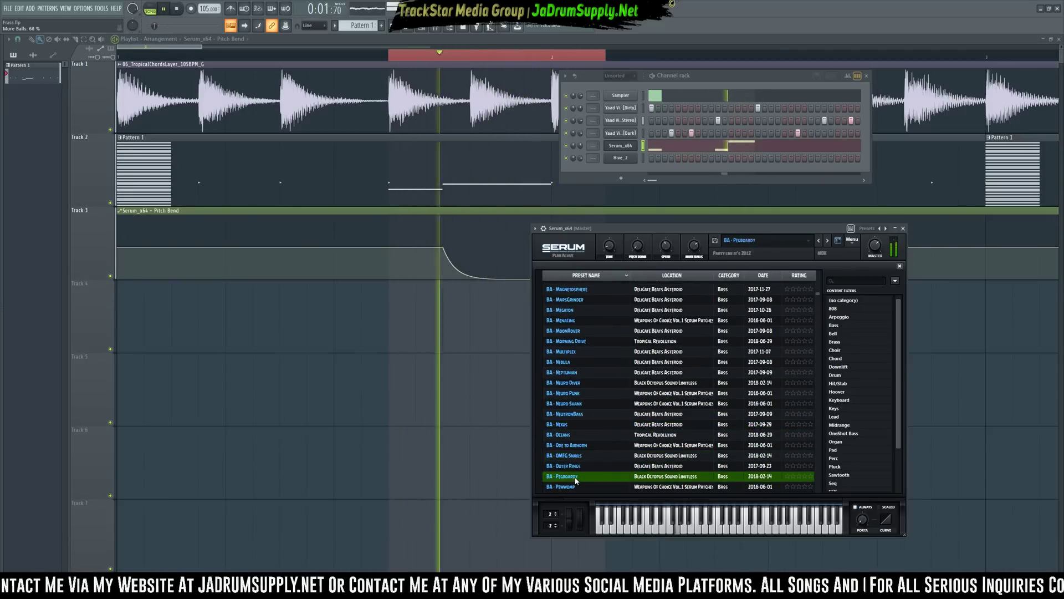
left_click(567, 487)
Audition further bass presets from BA - PlasmaBass through BA - Red Giant to BA - Rosarito while the range plays
scroll(567, 488, "down", 3)
left_click(568, 466)
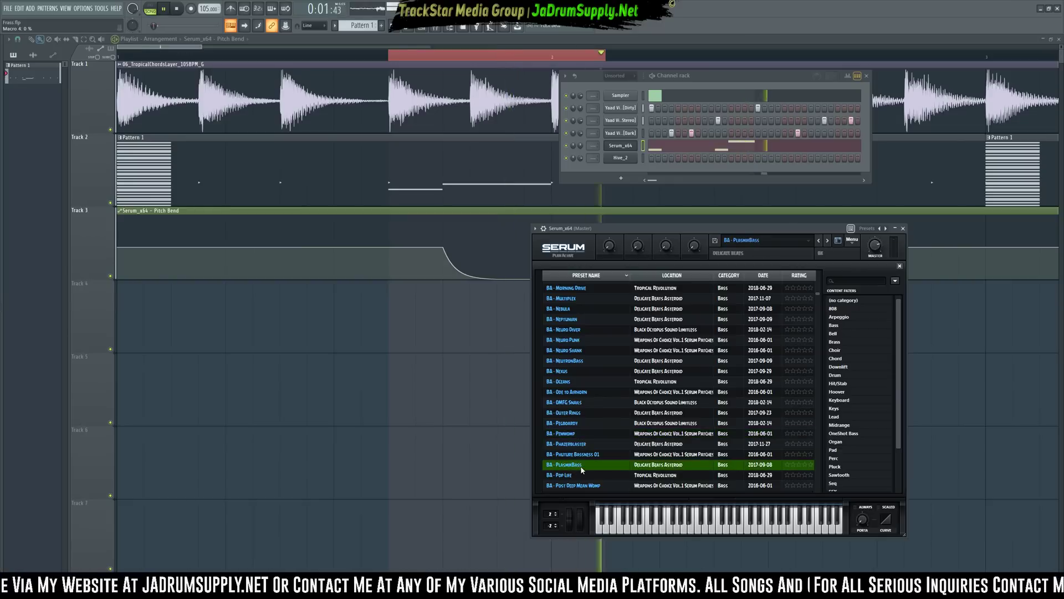
scroll(568, 480, "down", 3)
left_click(602, 464)
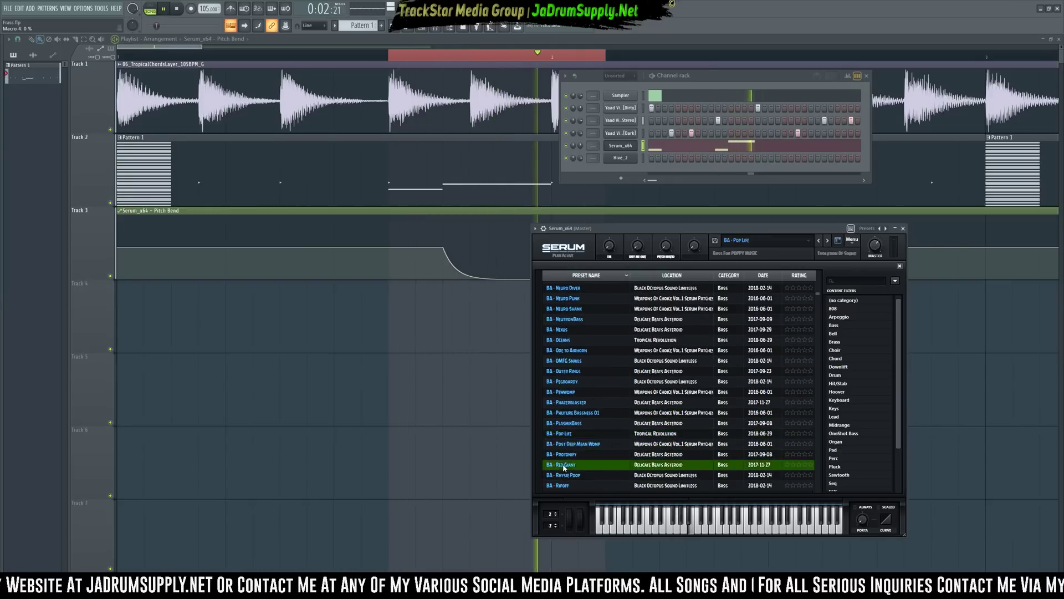
scroll(588, 454, "down", 3)
left_click(582, 456)
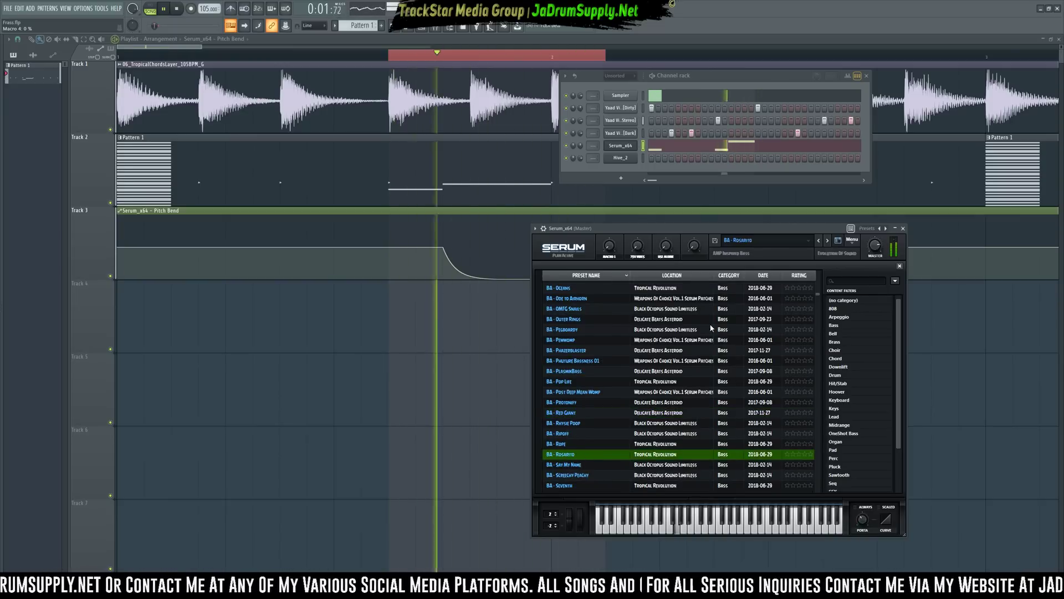
Stop playback and reopen the Serum_x64 channel's plugin on its oscillator view
key("space")
left_click(628, 148)
right_click(627, 148)
left_click(628, 149)
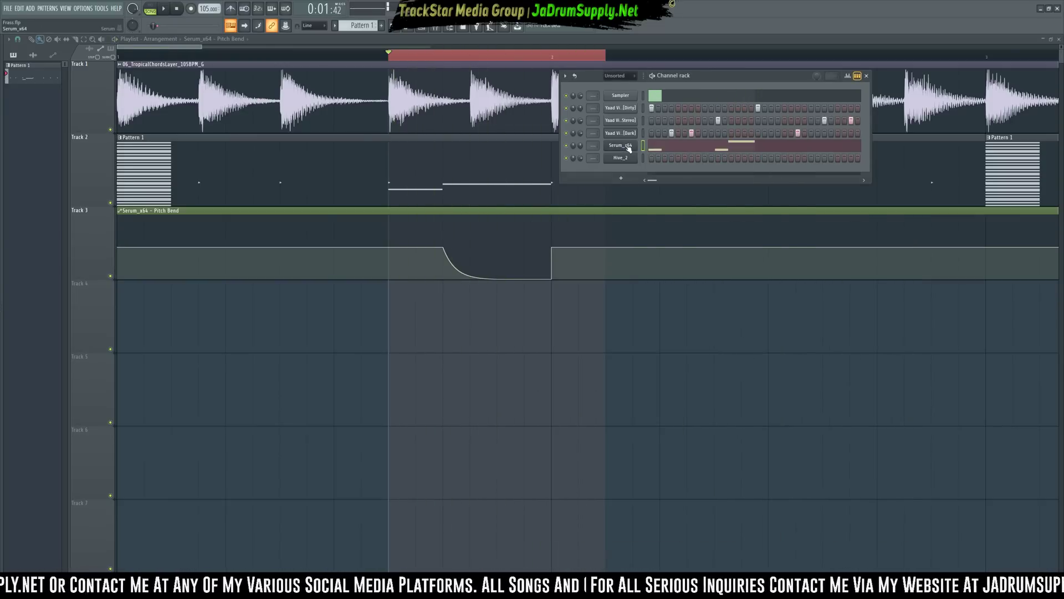
left_click(629, 149)
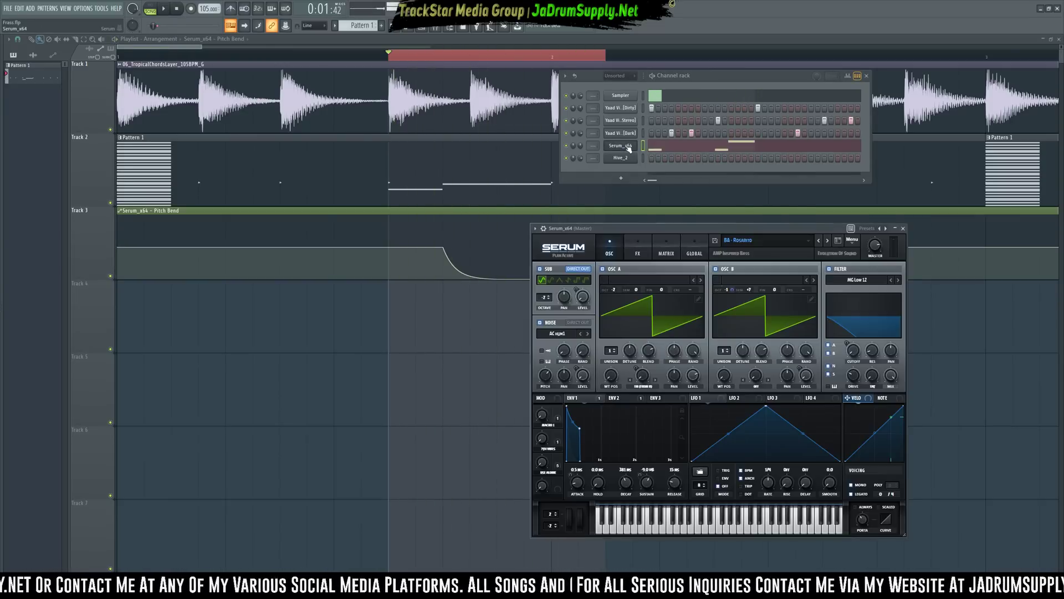
Load the BASS - 808 Nebula preset in Serum, turn off Mono voicing and play the range
left_click(740, 244)
mouse_move(868, 292)
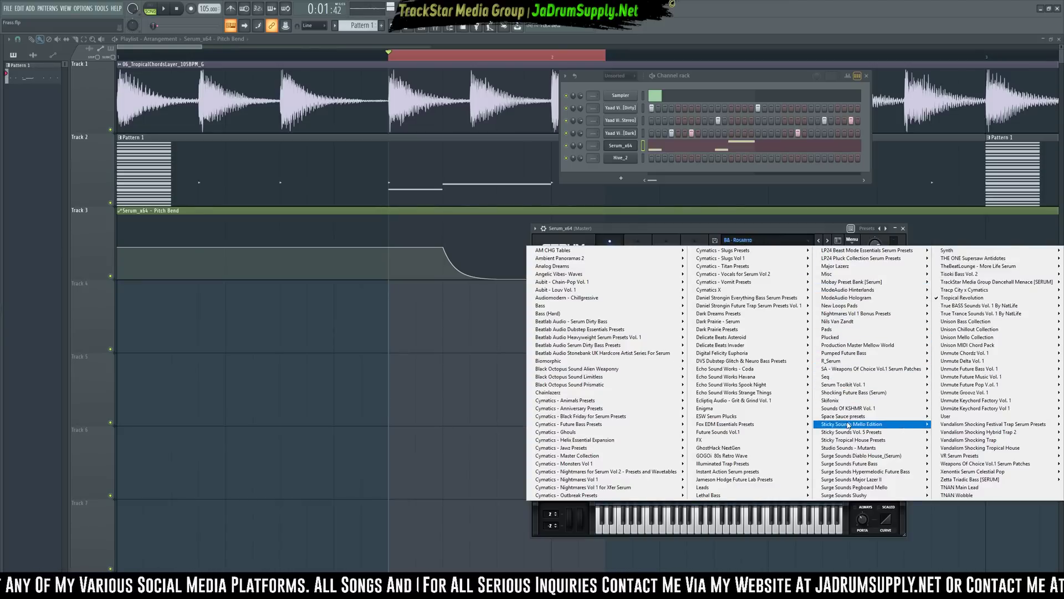
mouse_move(848, 415)
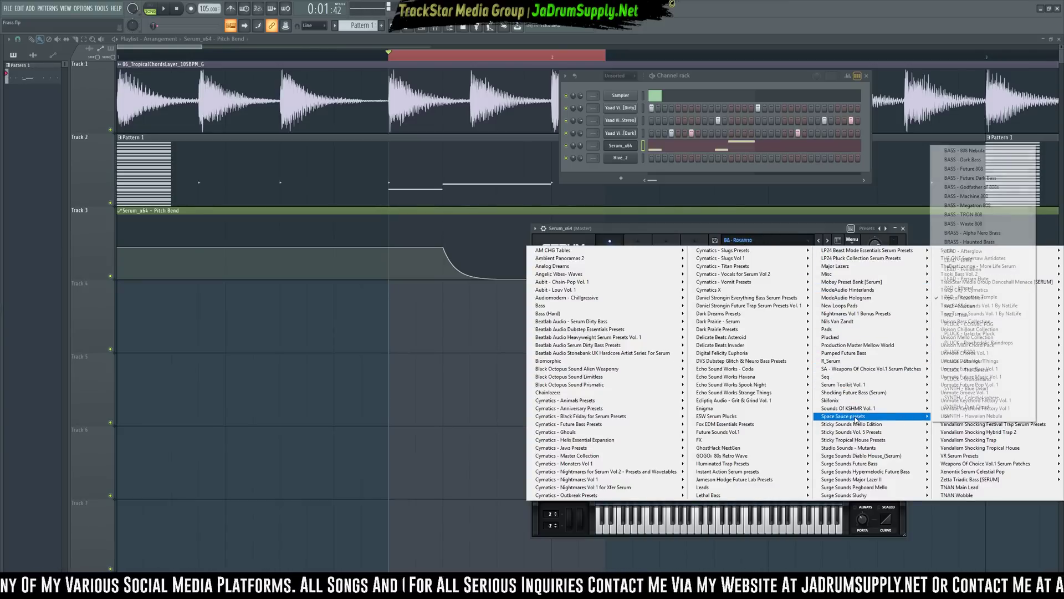
left_click(971, 150)
key("space")
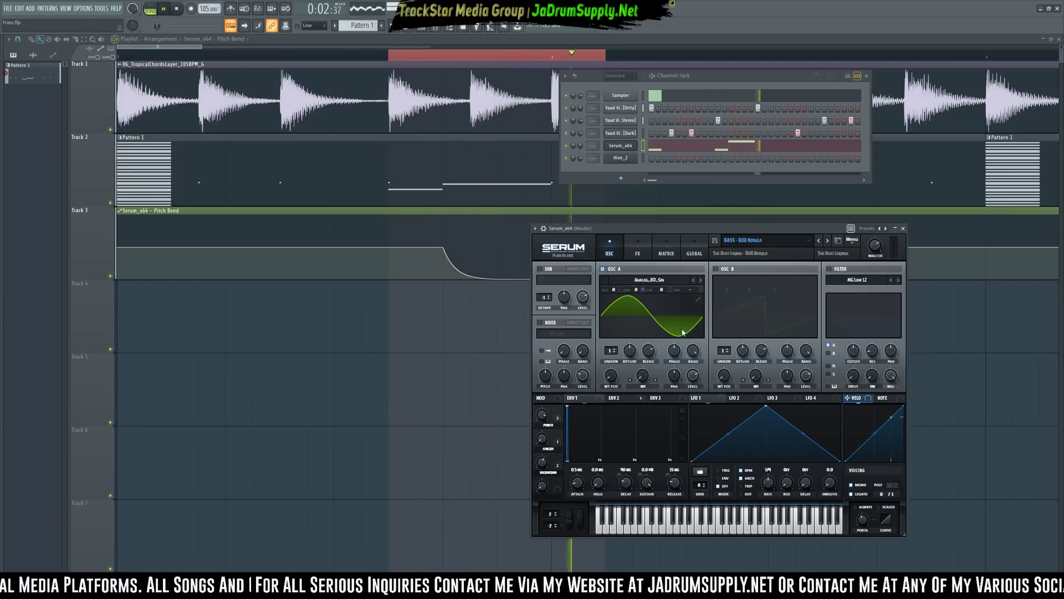
left_click(852, 485)
key("space")
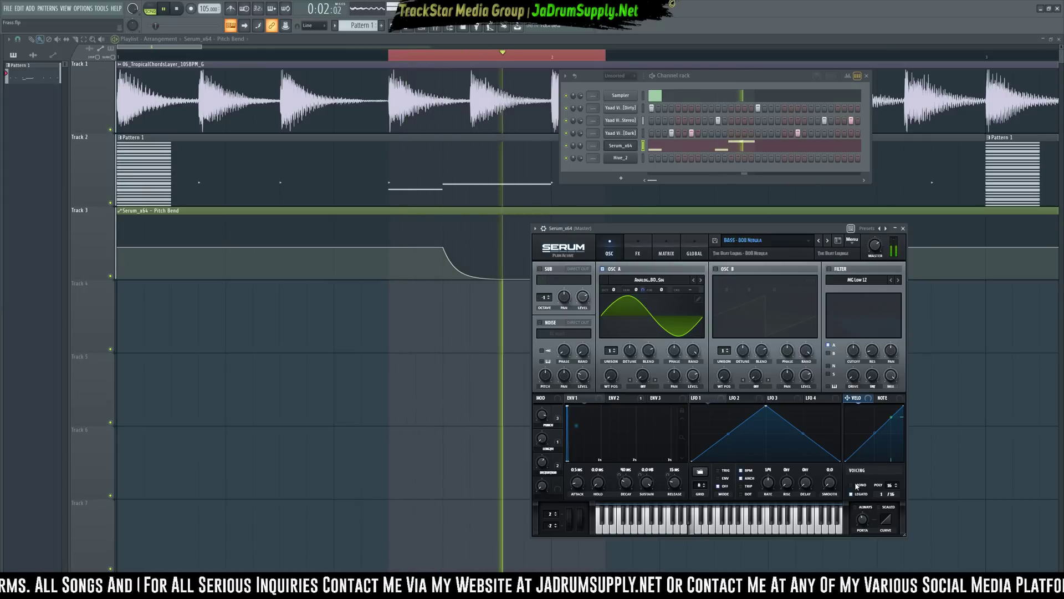
Step through the neighbouring bass presets during playback, including BASS - Future 808, BASS - Godfather of 808s, BASS - Machine 808 and BASS - Megatron 808
left_click(819, 241)
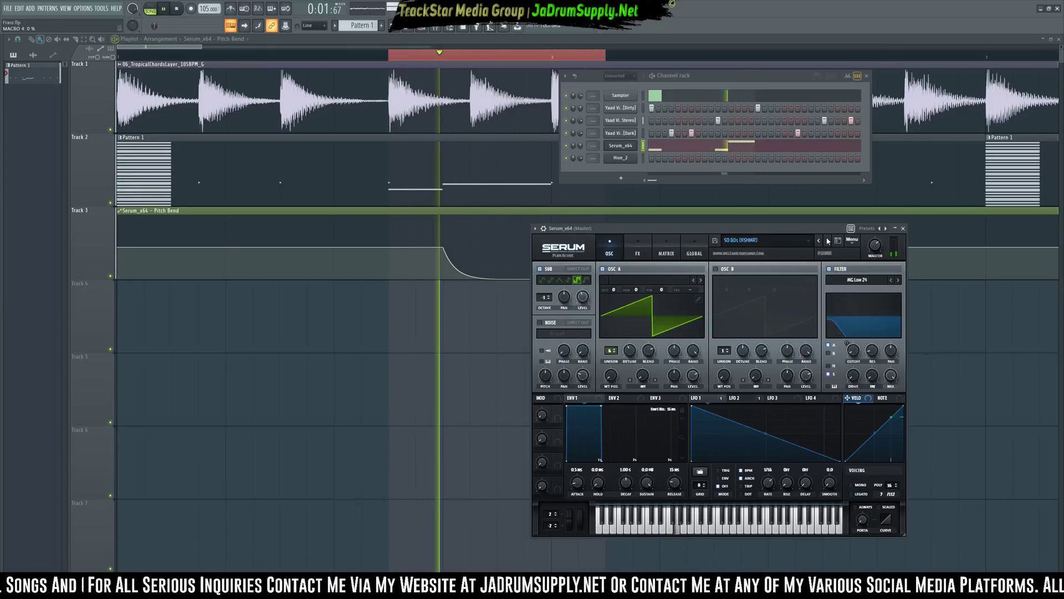
left_click(827, 241)
left_click(827, 241)
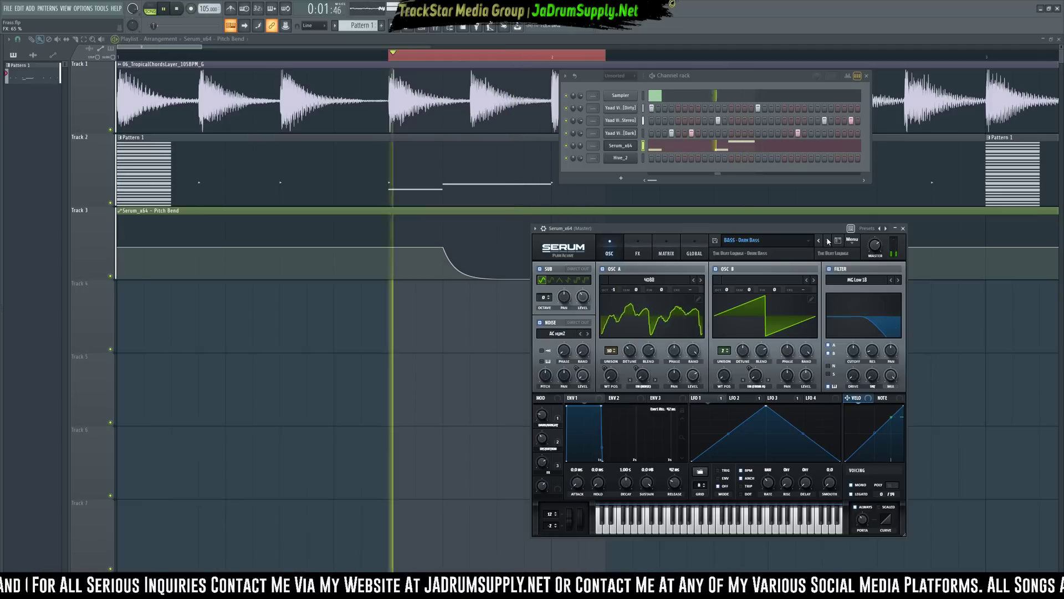
left_click(828, 241)
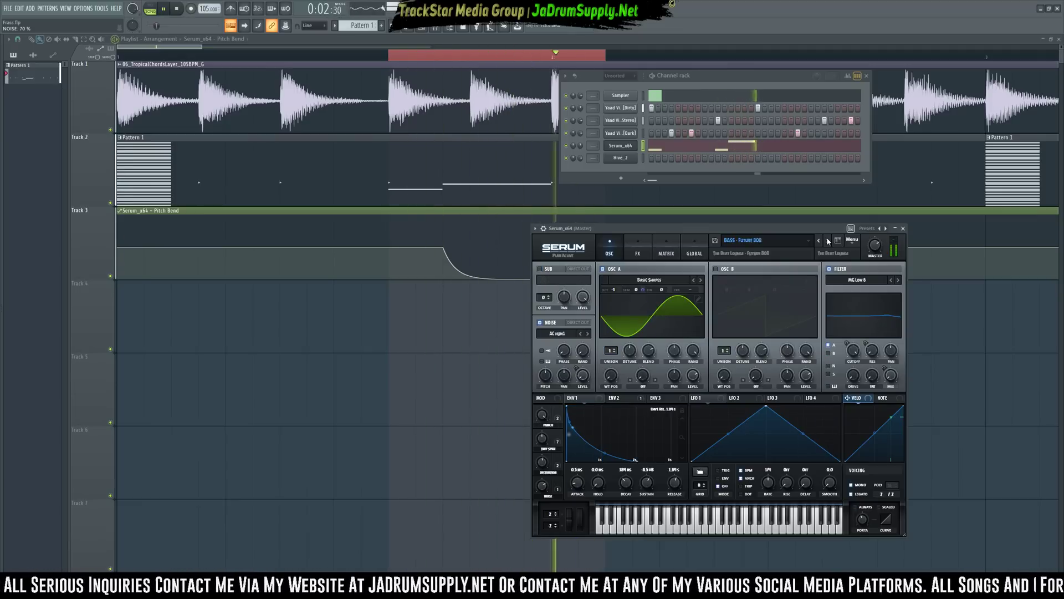
left_click(828, 241)
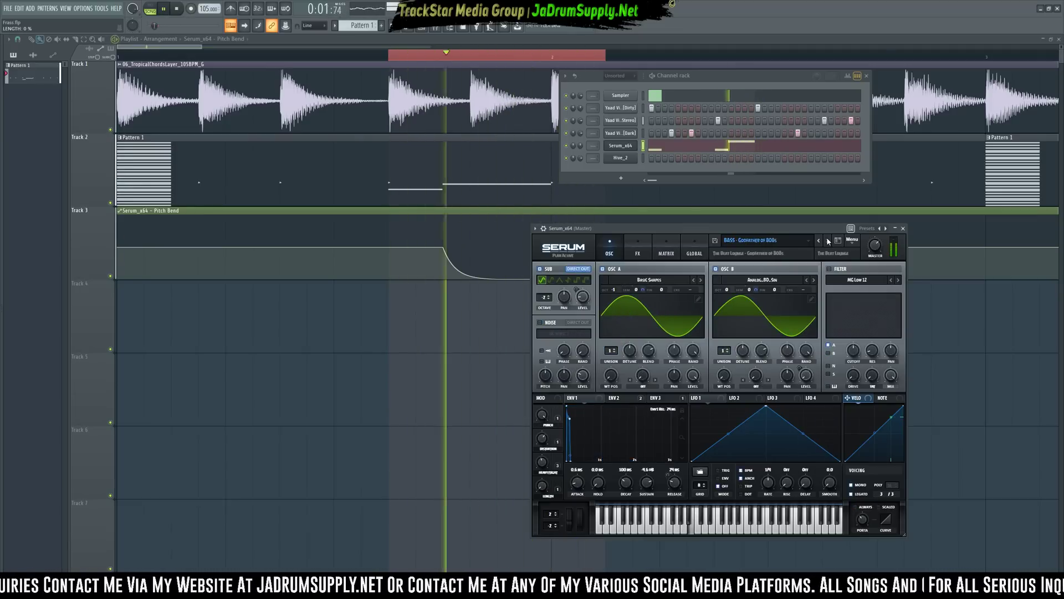
left_click(828, 241)
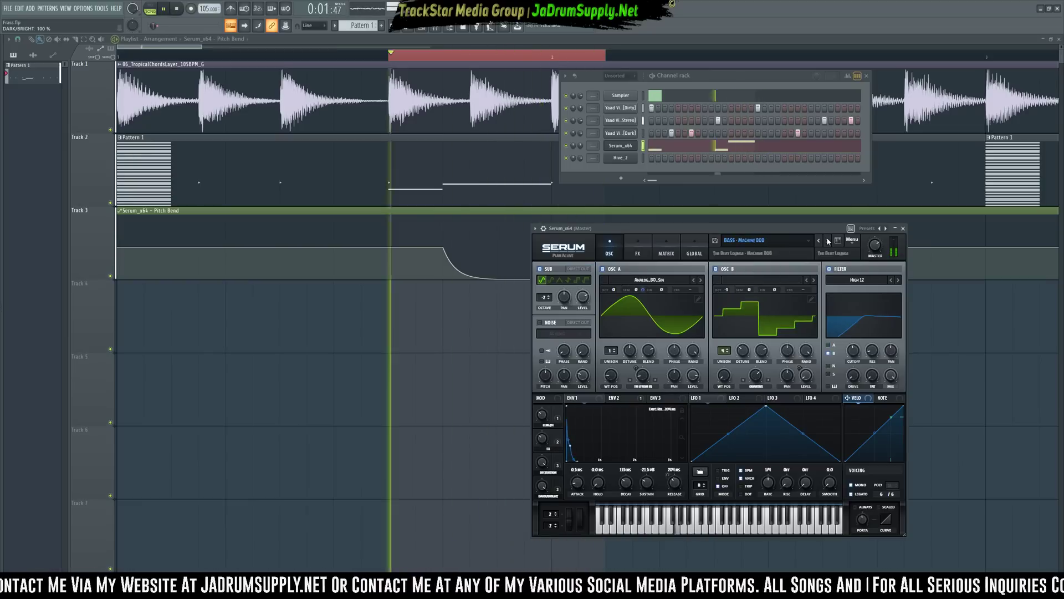
left_click(828, 241)
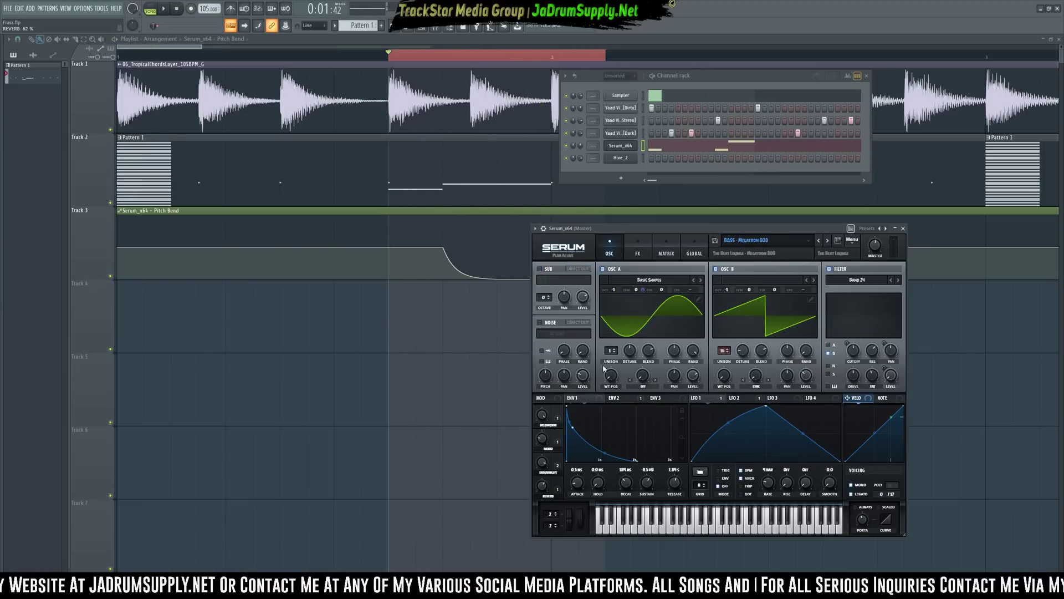
Reopen the Serum_x64 plugin, load the BS-SineReverse preset from the Bass folder and play the range
left_click(904, 229)
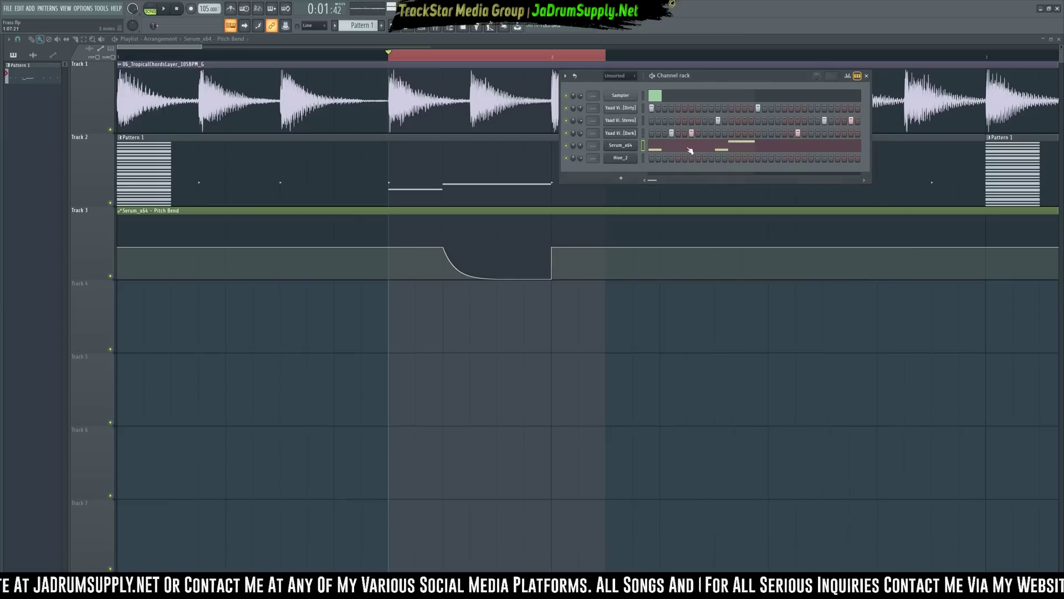
right_click(633, 145)
left_click(634, 145)
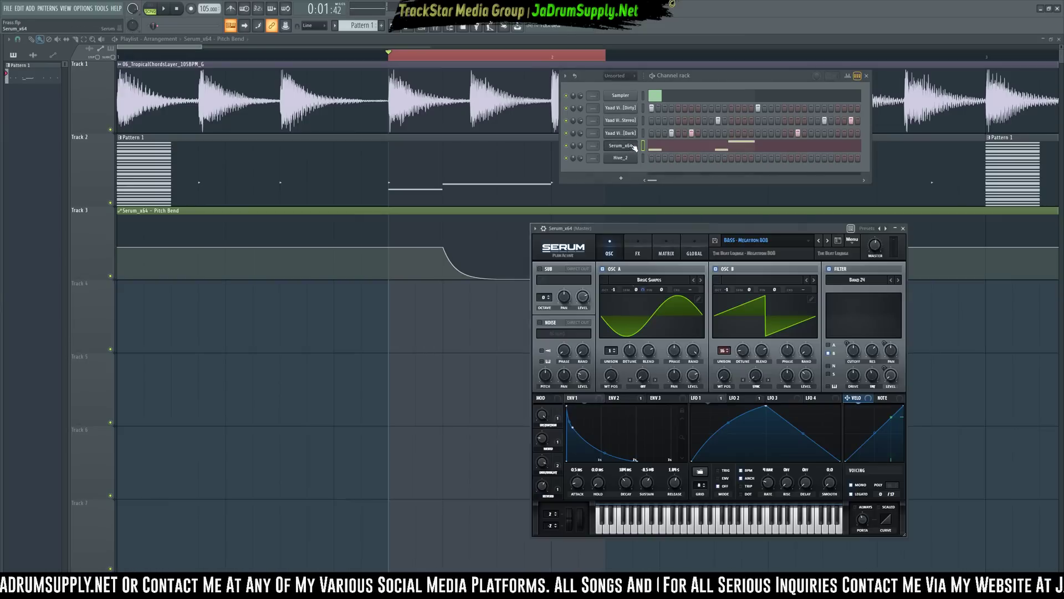
left_click(745, 239)
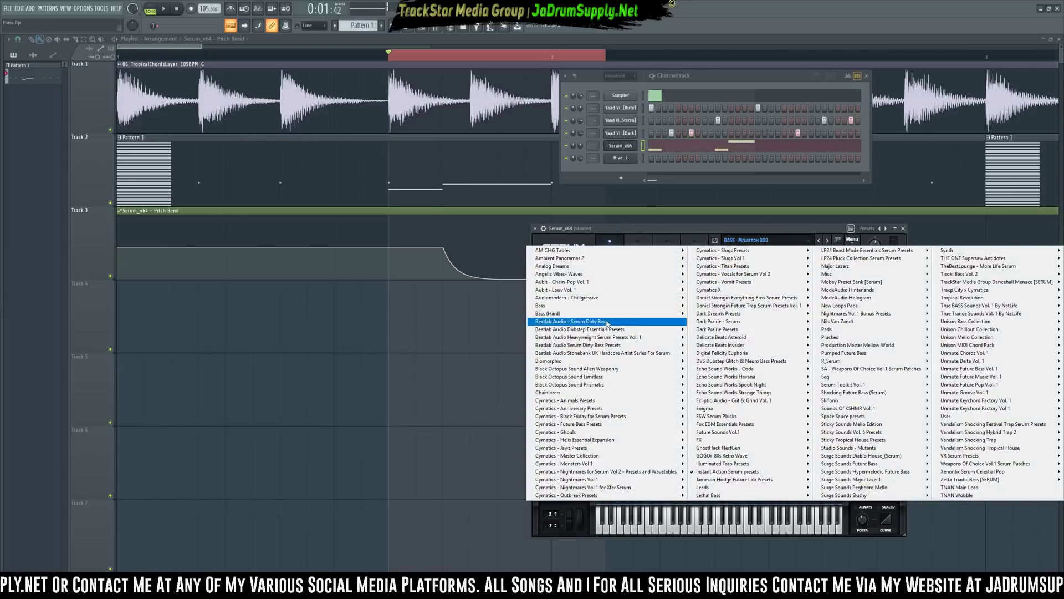
mouse_move(582, 311)
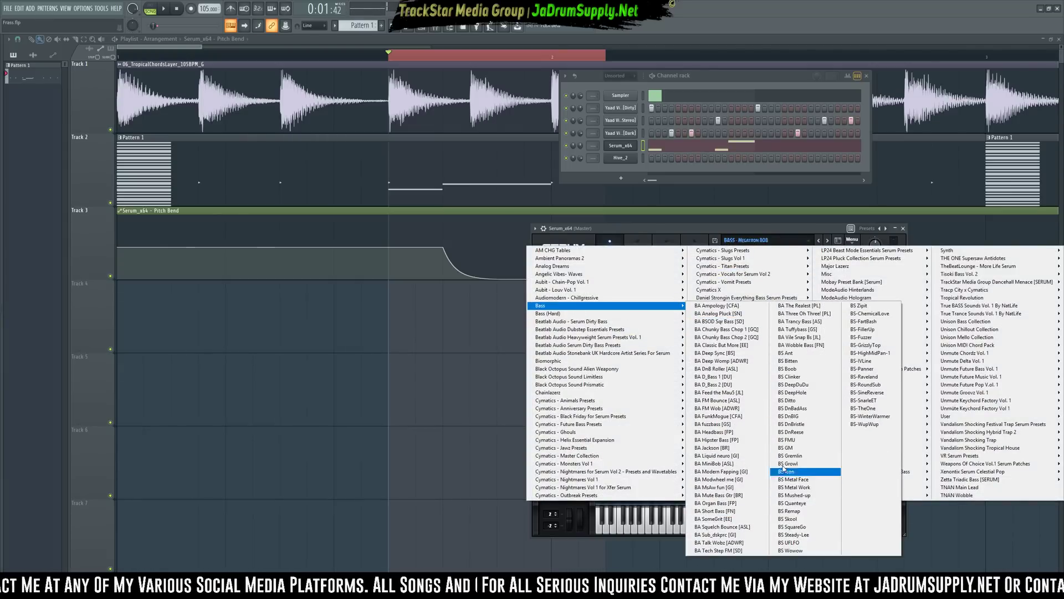
left_click(877, 393)
key("space")
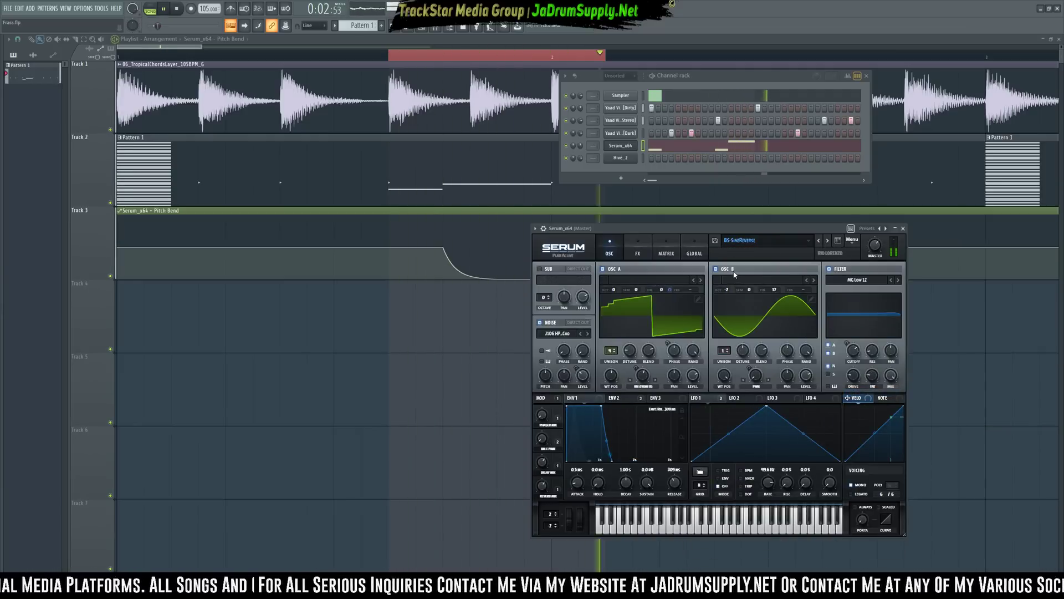
Stop playback, move the Serum_x64 channel's bass notes to the Hive_2 channel and open the Hive_2 plugin
key("space")
left_click(733, 243)
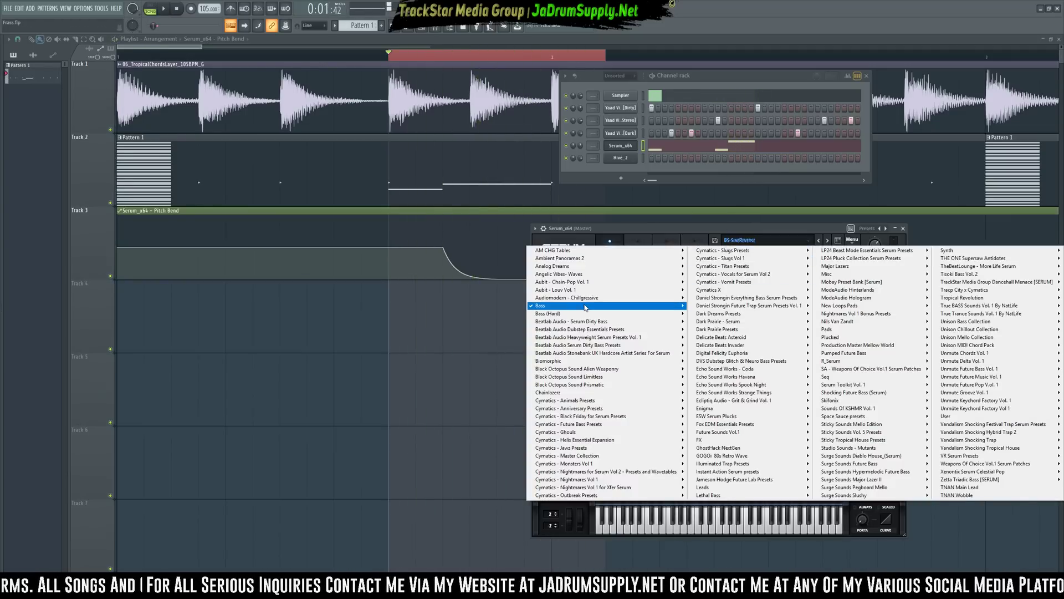
left_click(644, 147)
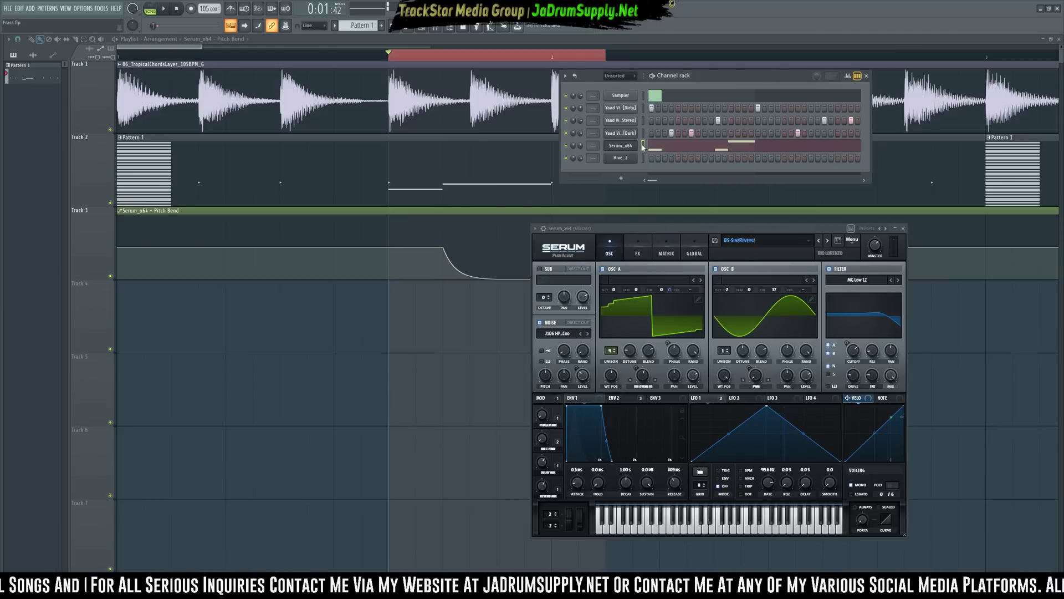
key("ctrl+x")
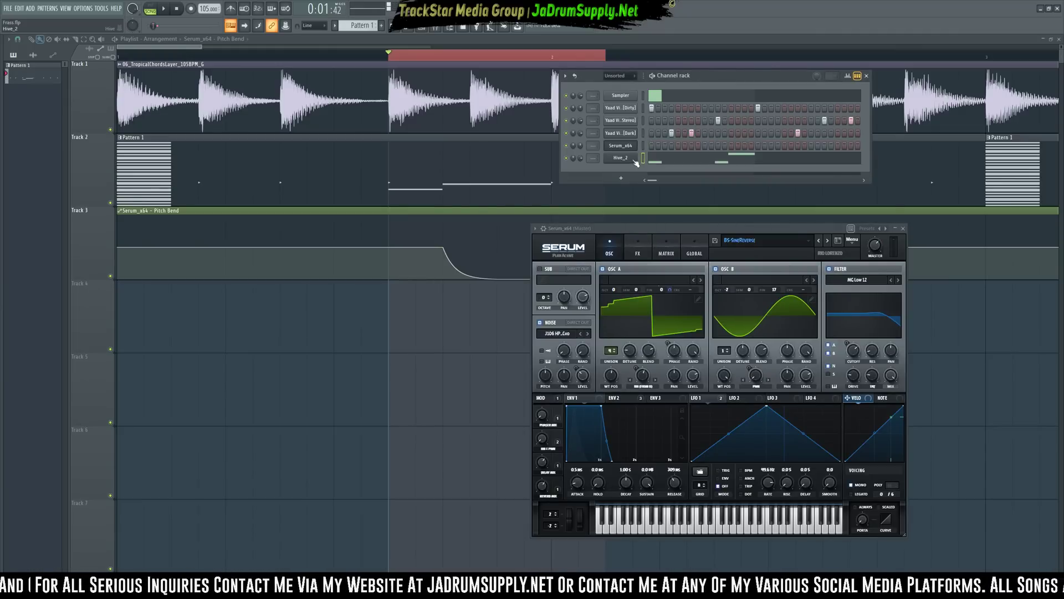
left_click(620, 158)
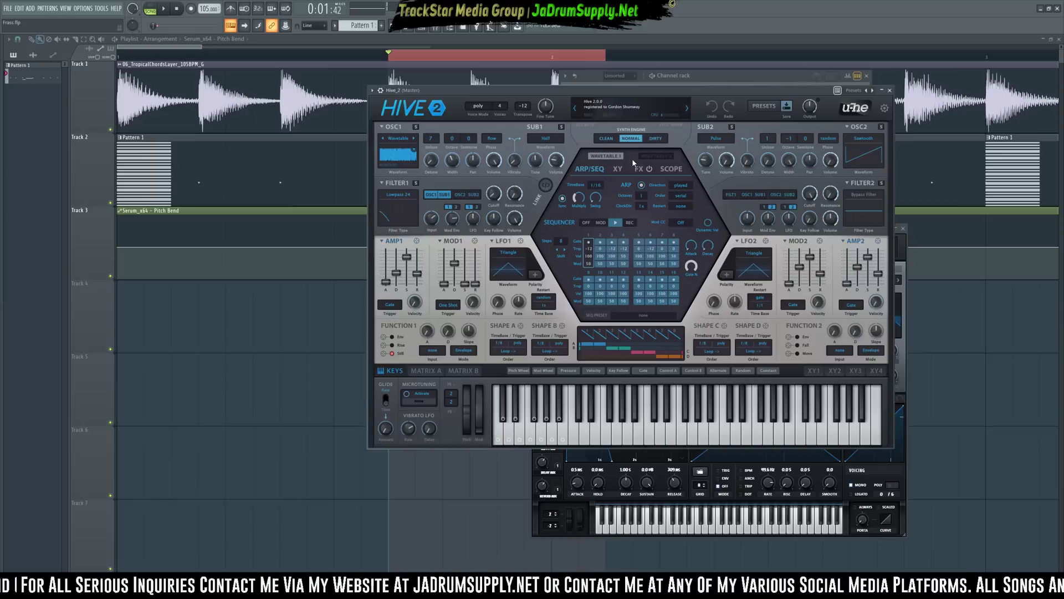
Open Hive's preset browser at the 01 Basses folder and load the ARK The Dark Within preset
left_click(599, 106)
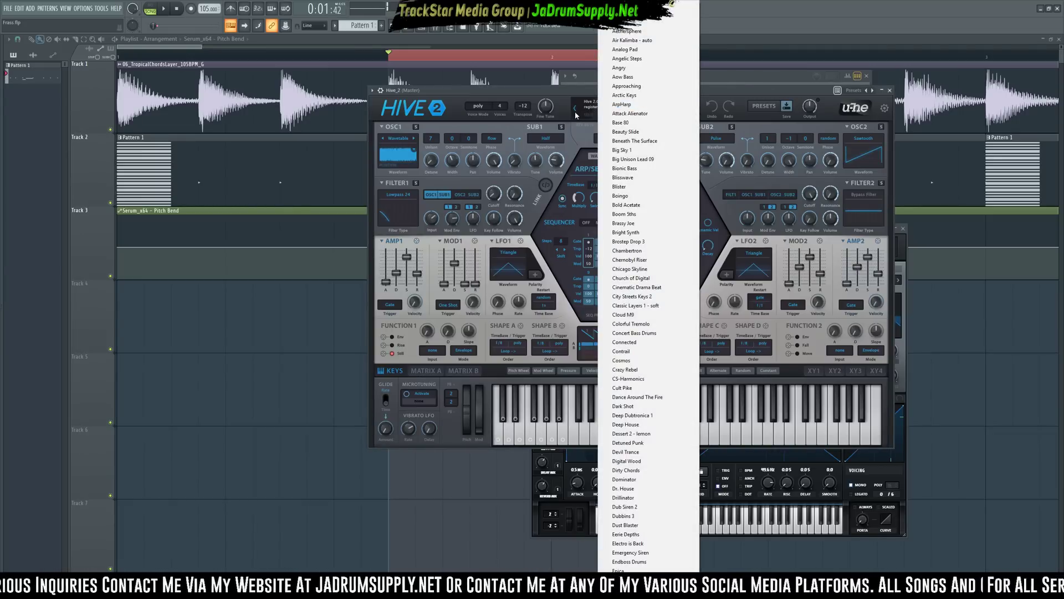
left_click(765, 107)
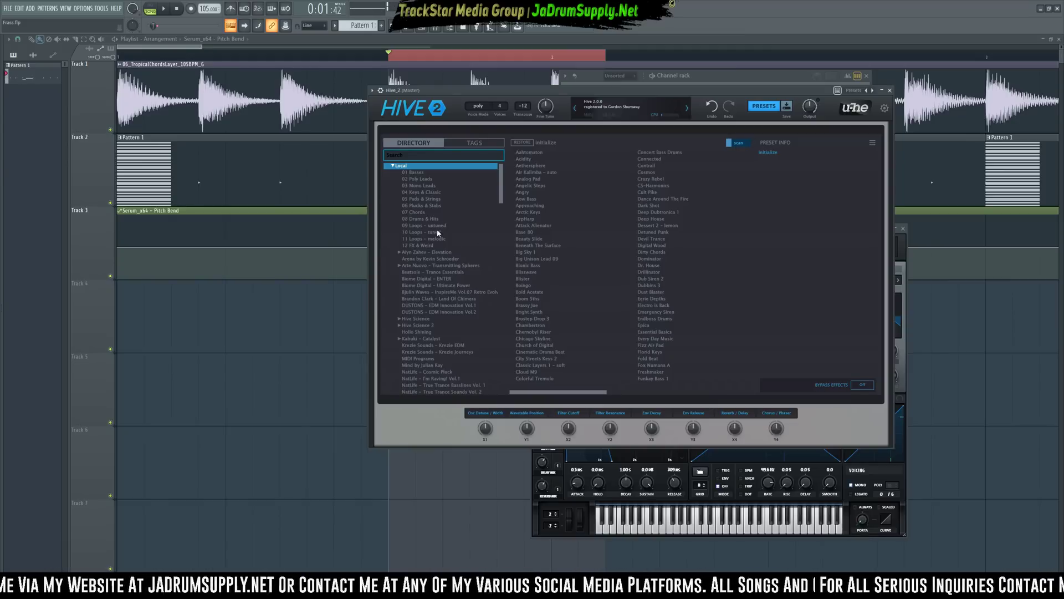
left_click(416, 173)
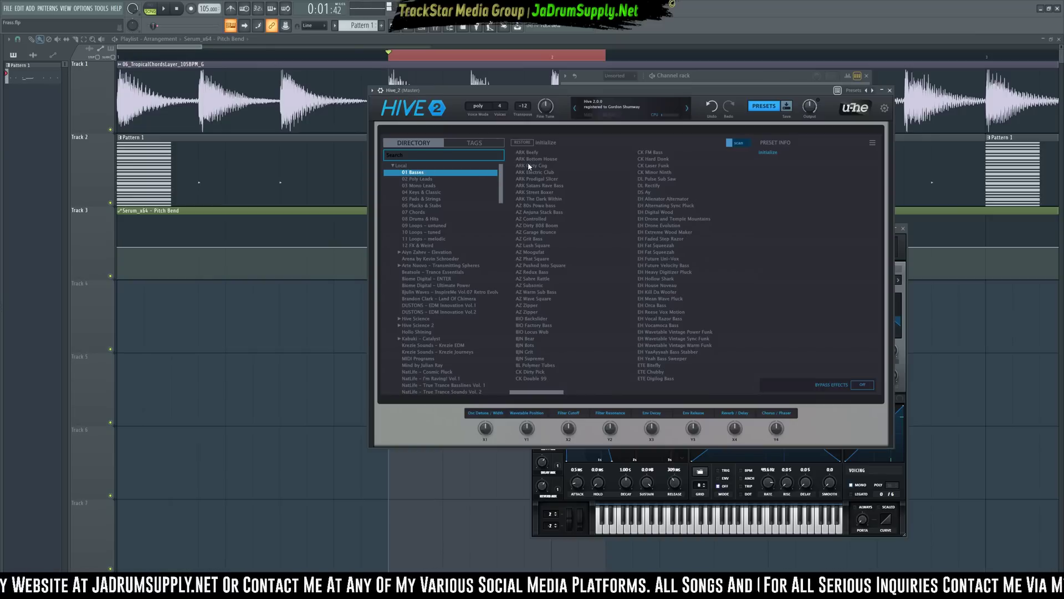
double_click(416, 173)
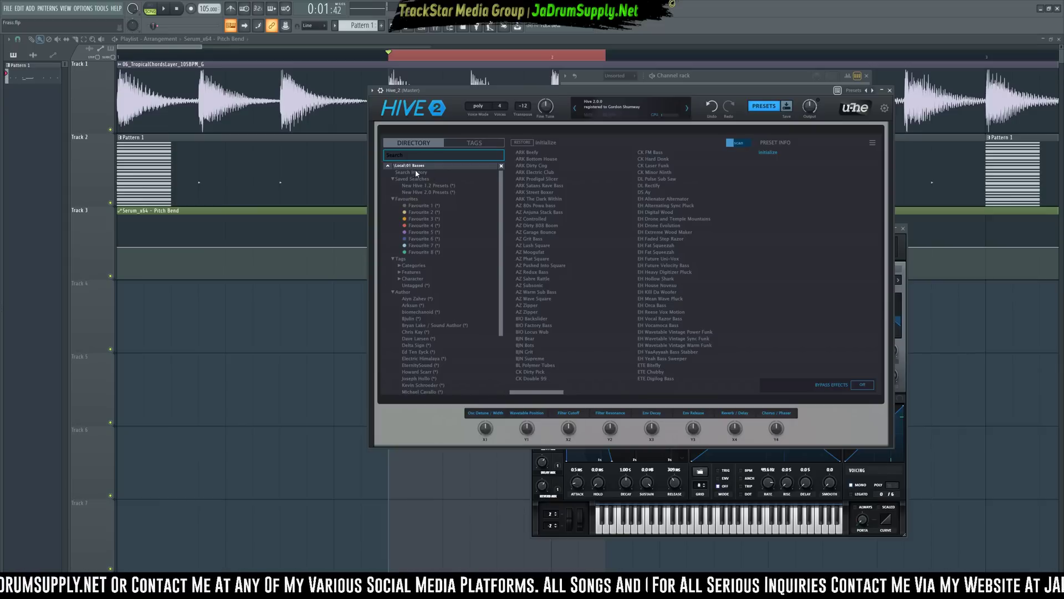
left_click(548, 200)
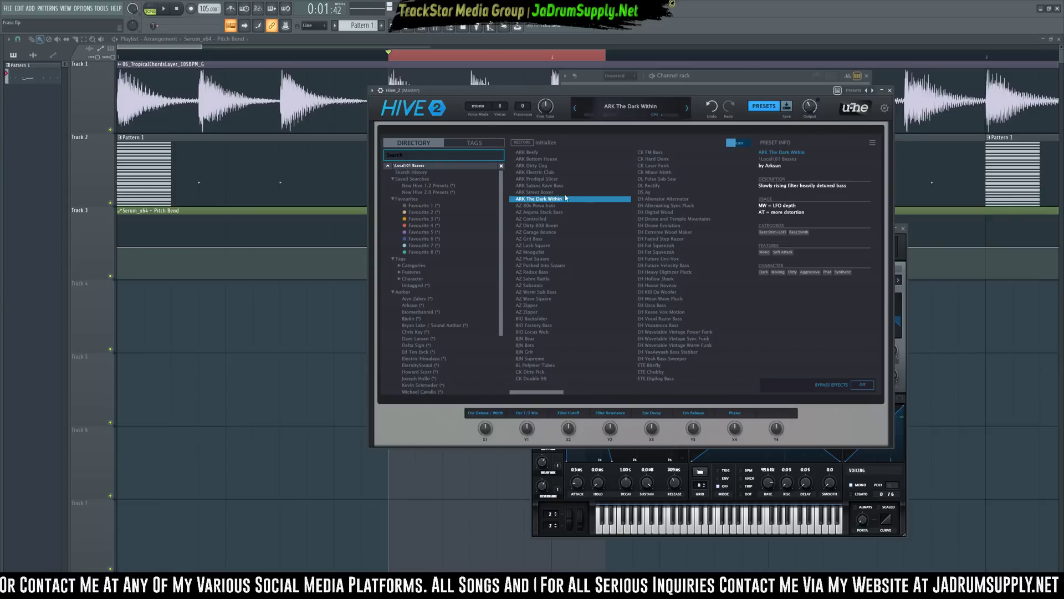
Uncover the channel rack and audition the AZ bass presets over the loop, starting with AZ 80s Powa bass and settling on AZ Lush Square
left_click_drag(795, 89, 585, 183)
key("space")
left_click(331, 301)
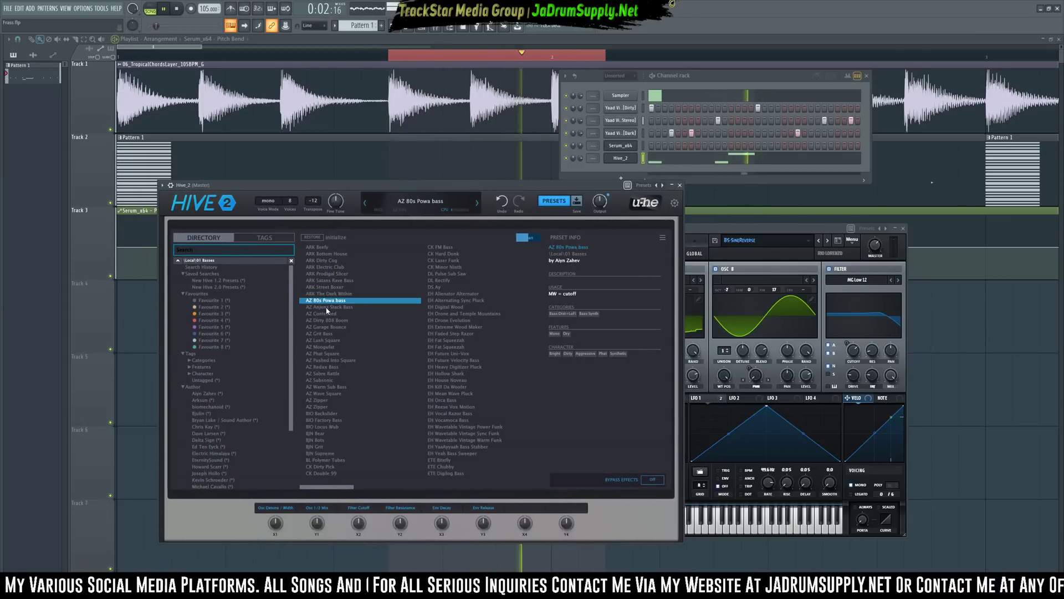
left_click(329, 307)
left_click(333, 314)
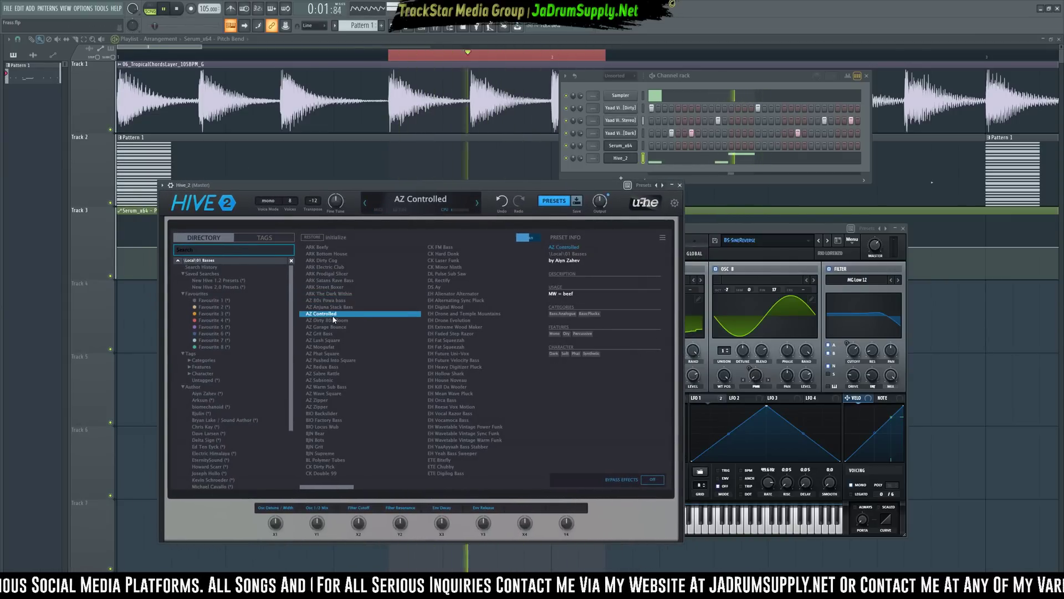
left_click(325, 320)
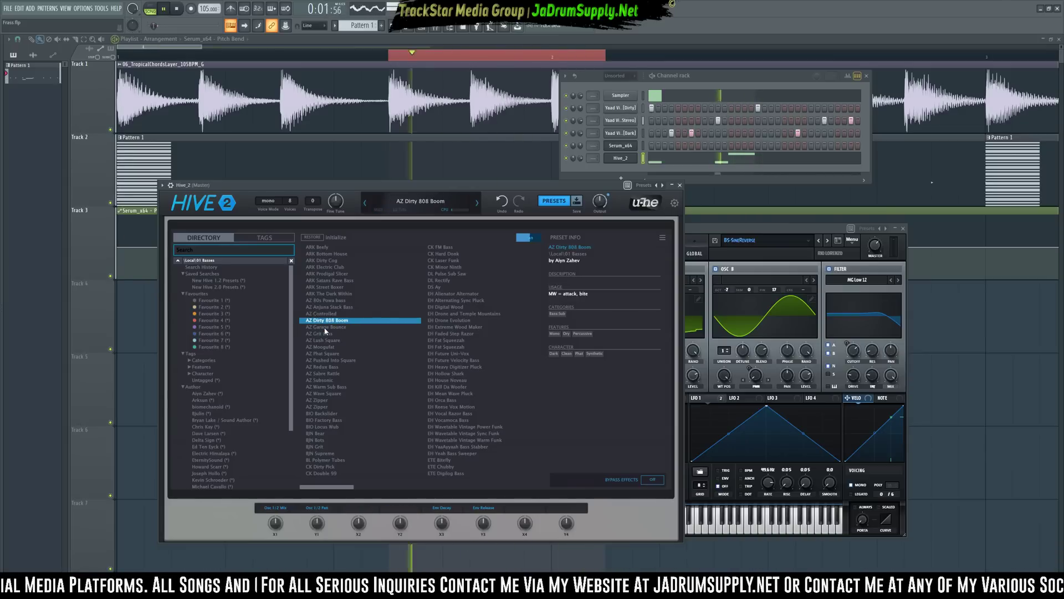
left_click(327, 327)
left_click(321, 334)
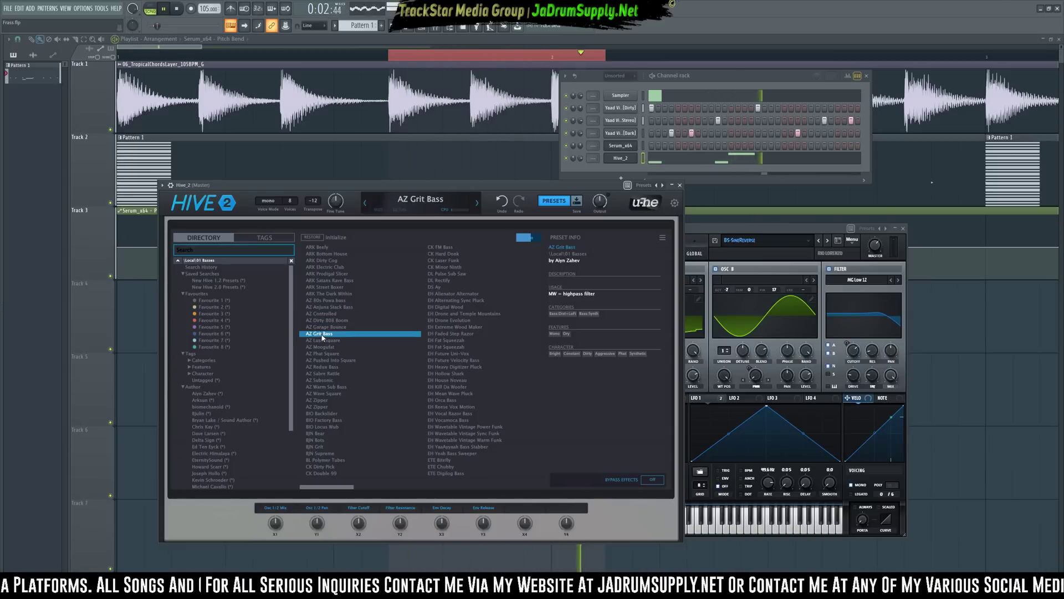
left_click(325, 340)
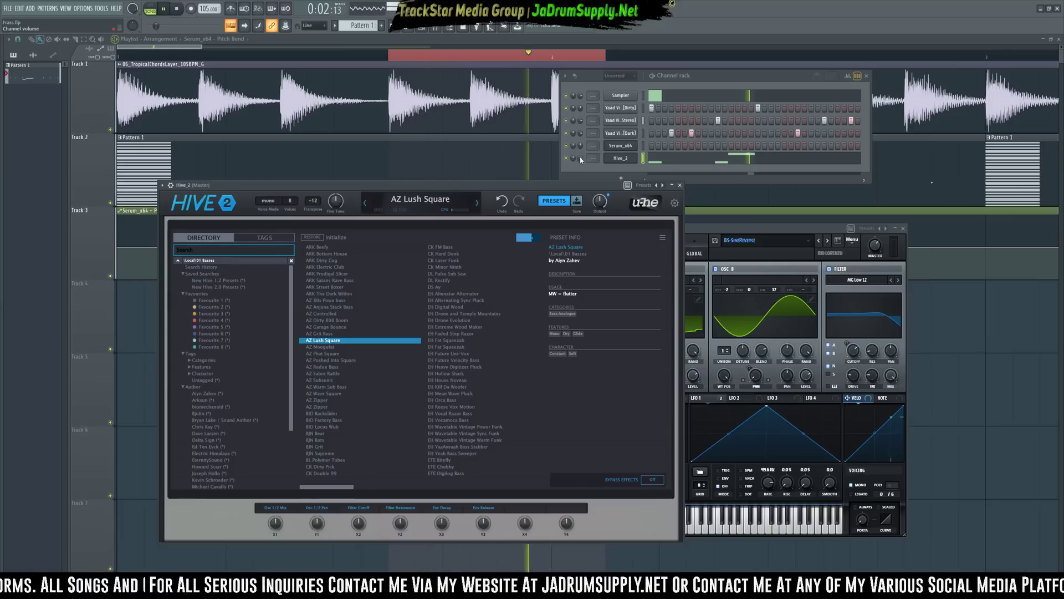
left_click(317, 353)
left_click(363, 340)
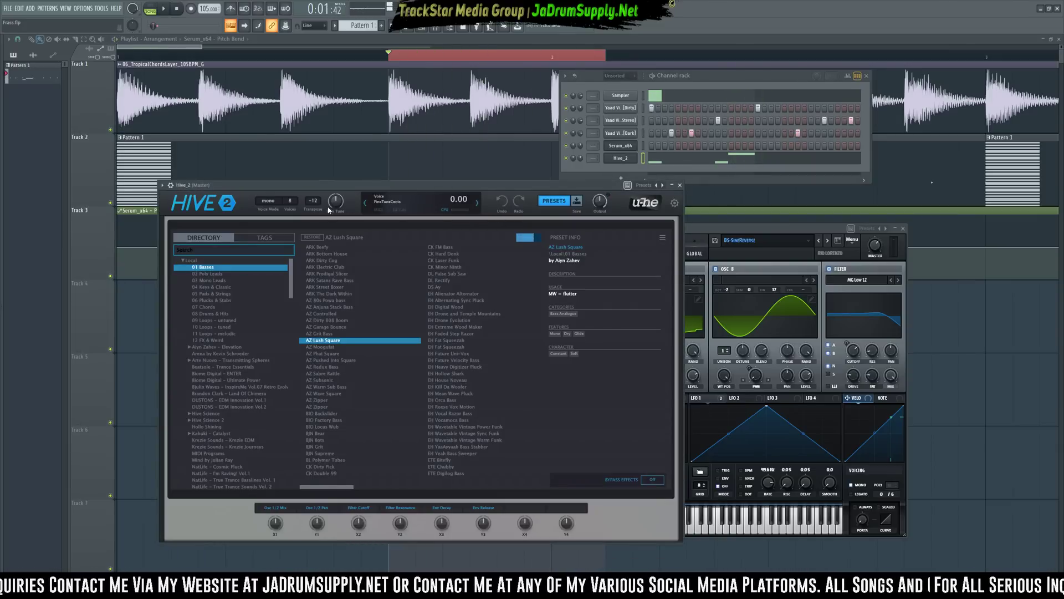
Try Hive's fine tune at -100 cents, reset it to 0 and return from the preset browser to the synth view
left_click_drag(334, 220, 335, 232)
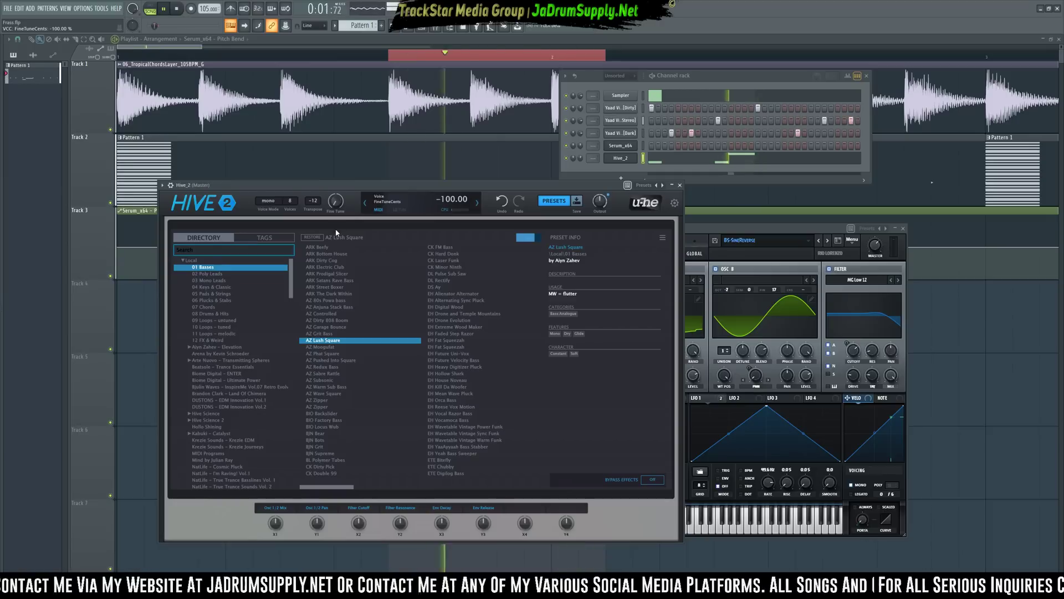
double_click(335, 201)
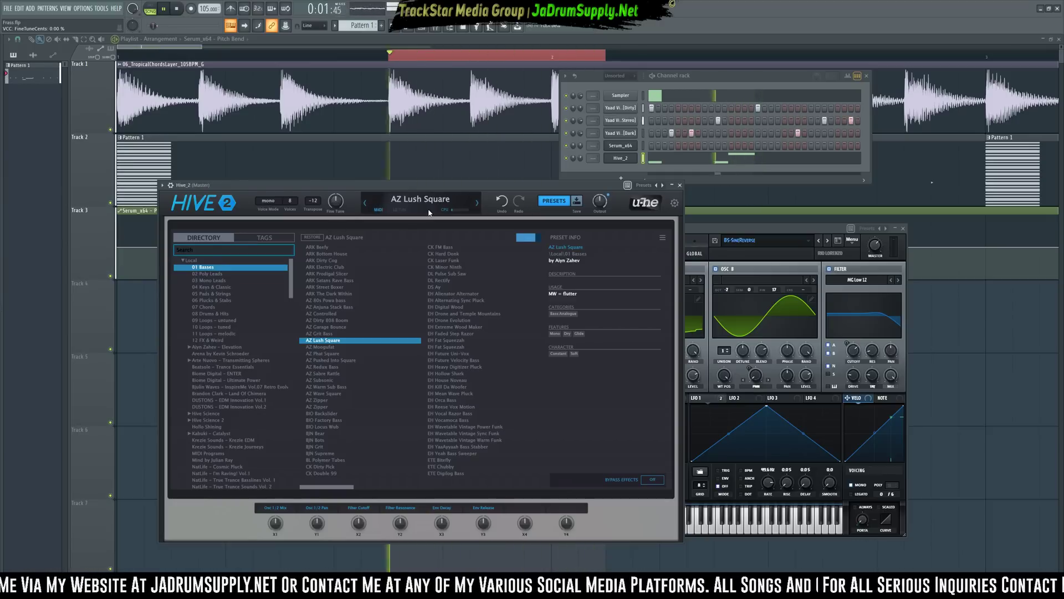
left_click(552, 201)
left_click_drag(580, 184, 592, 177)
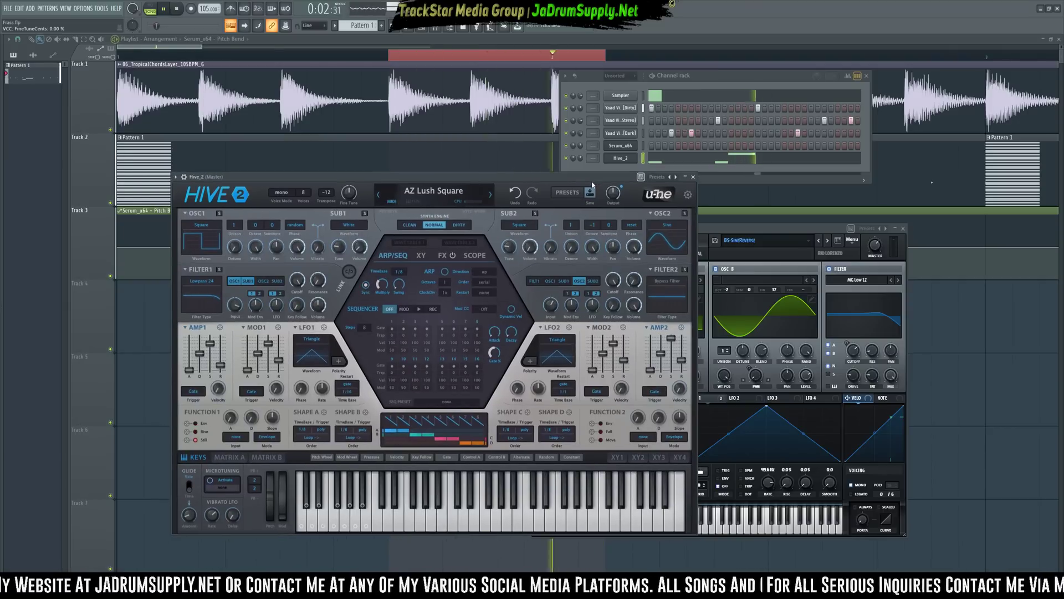
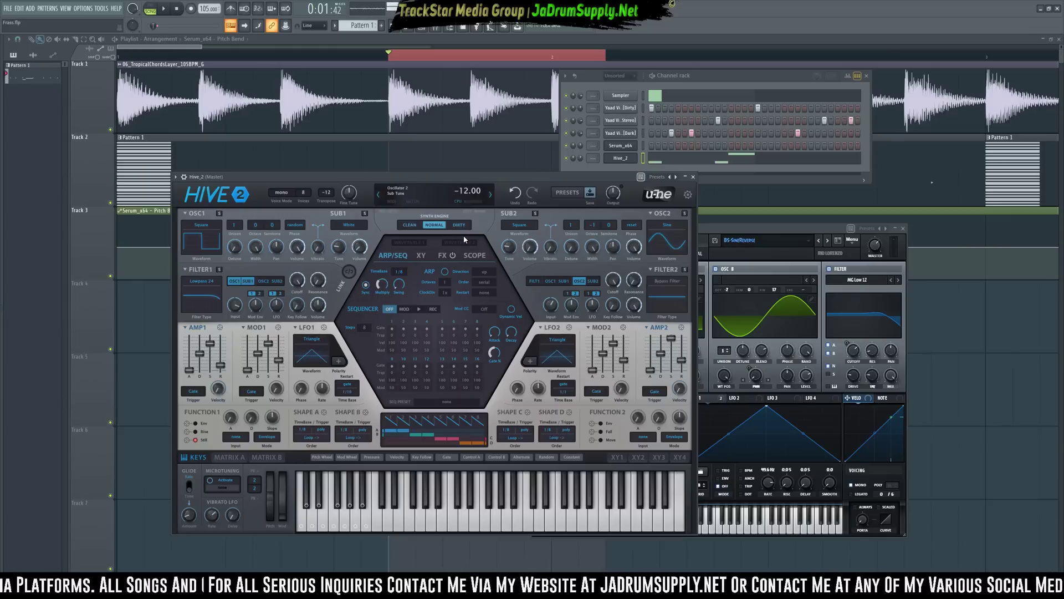
Play the loop and pull Hive's pitch wheel fully down twice to hear the bend on the bass
key("space")
left_click_drag(271, 497, 265, 536)
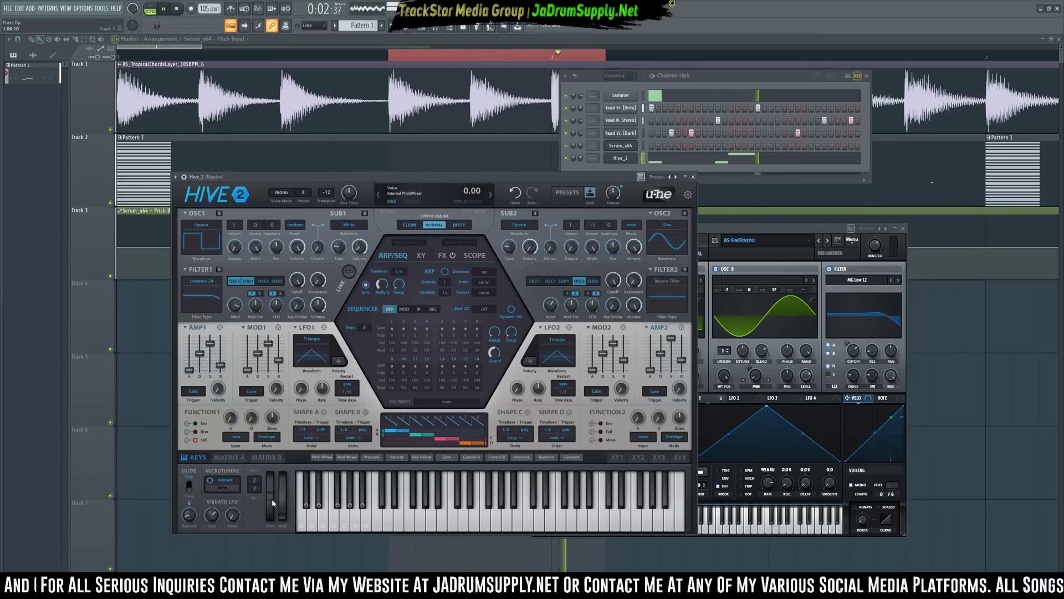
left_click_drag(270, 498, 269, 549)
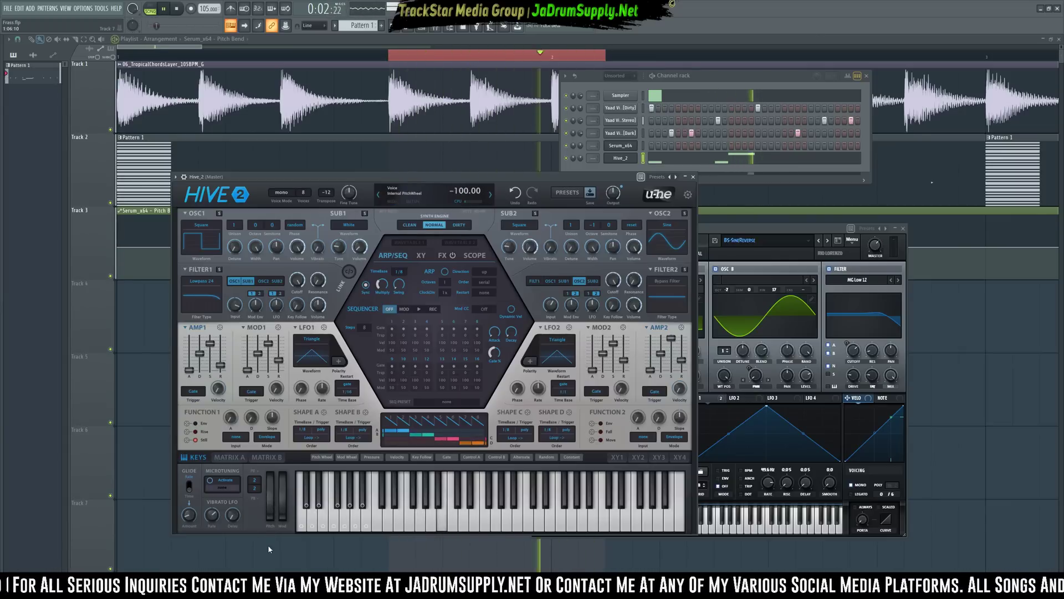
Set Hive's PitchBend Down range to 6, test it with the pitch wheel and raise the range to 12
left_click(254, 488)
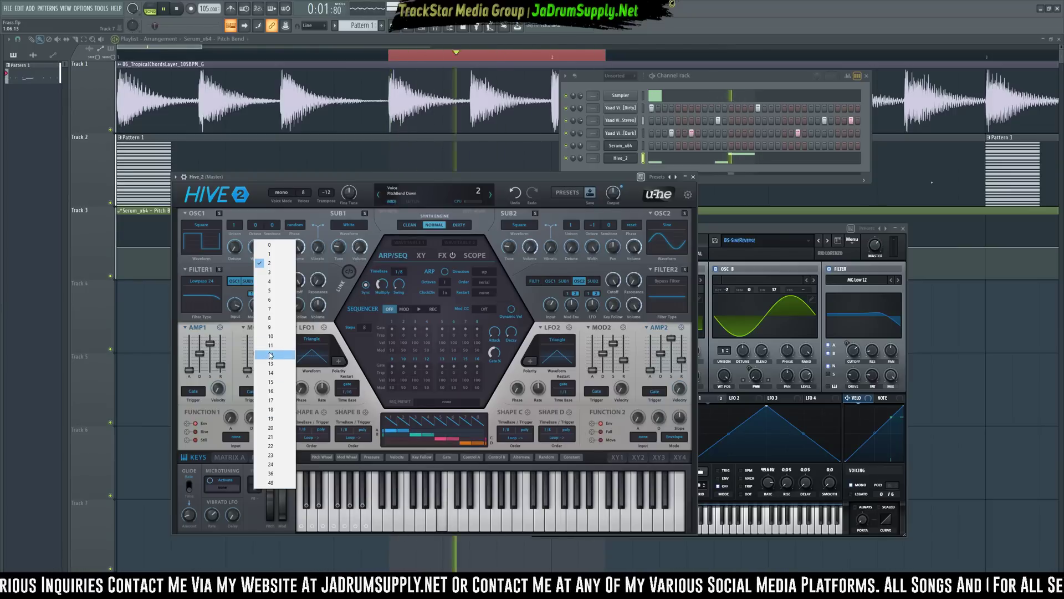
left_click(270, 299)
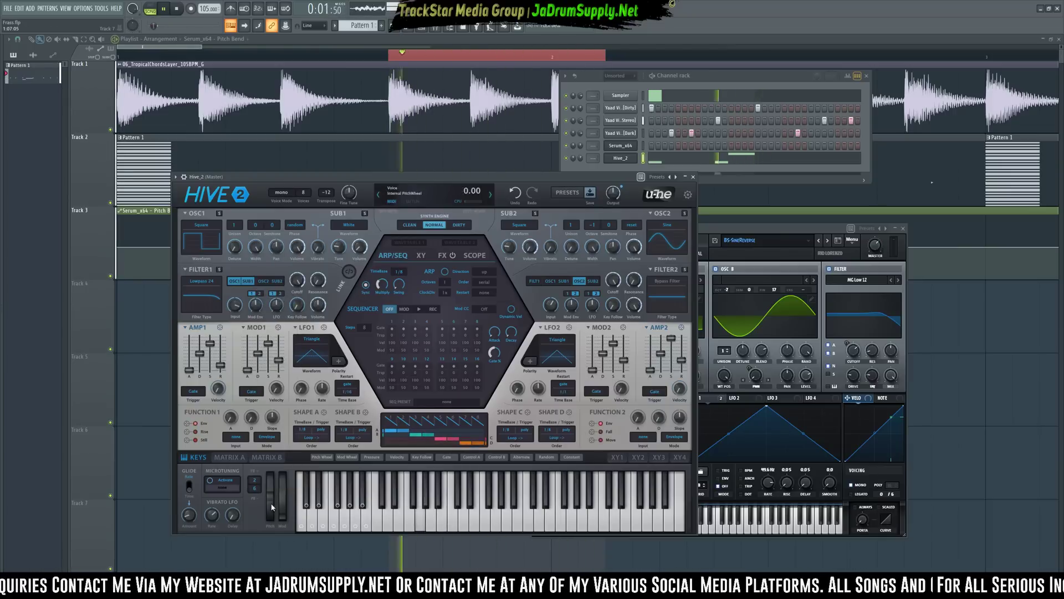
left_click_drag(268, 495, 268, 553)
left_click_drag(269, 496, 268, 528)
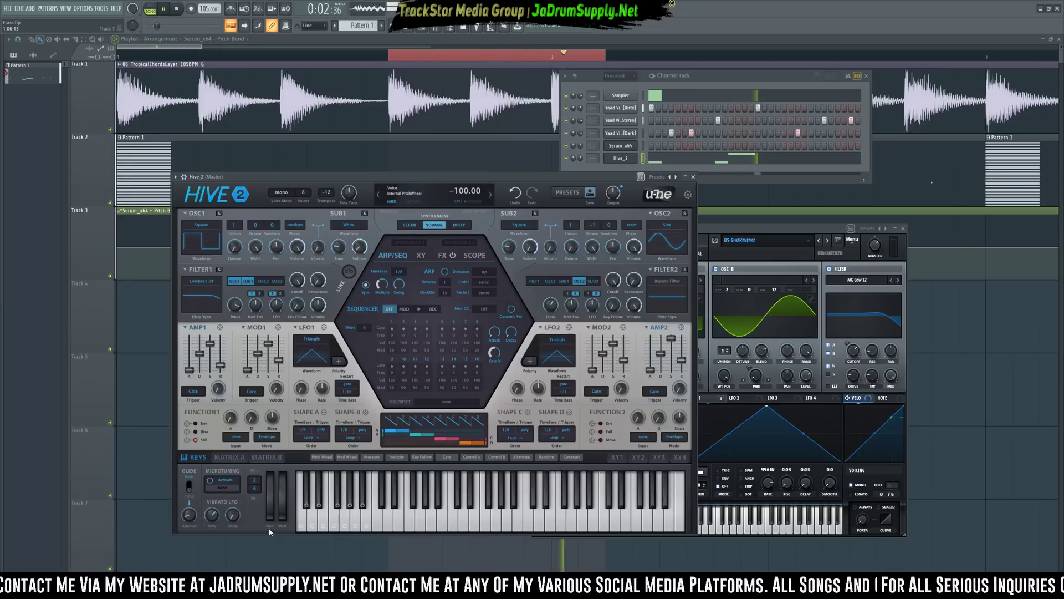
left_click(253, 491)
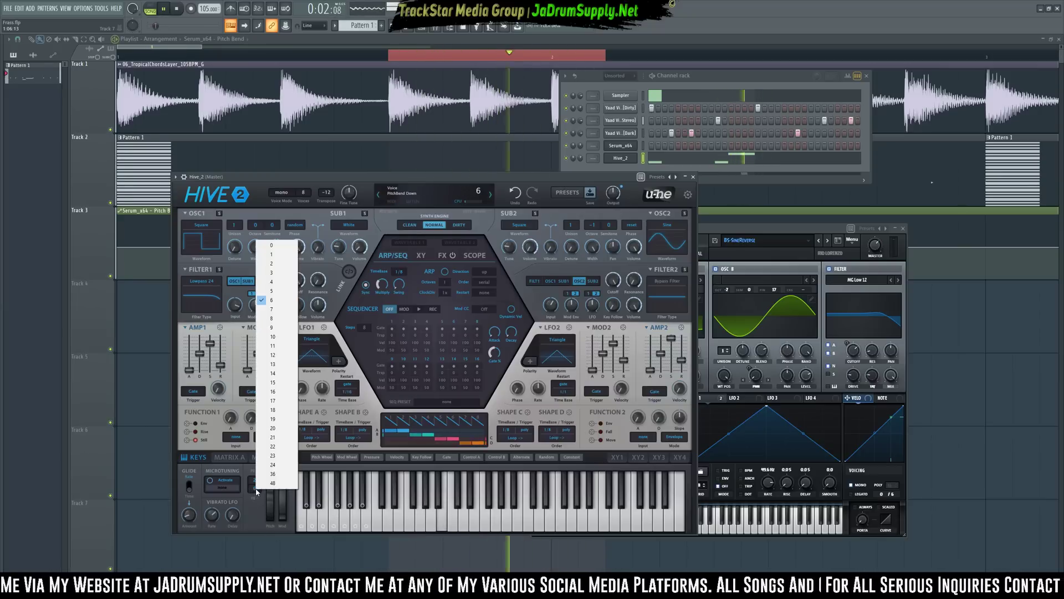
left_click(277, 355)
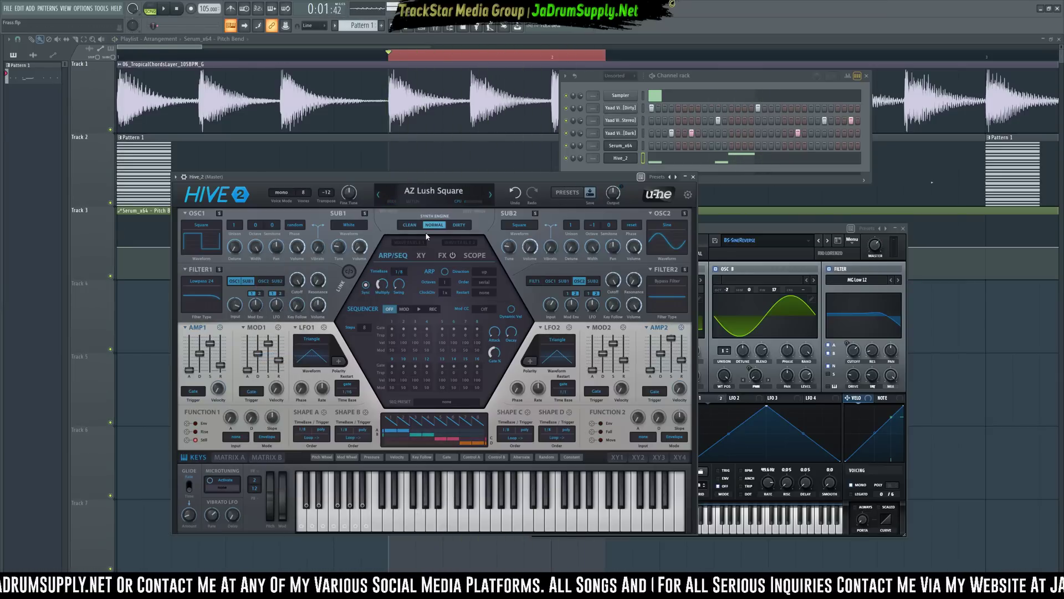
Browse the Hive_2 plugin's parameters and create an automation clip for VCC: PitchBend Down
left_click(175, 178)
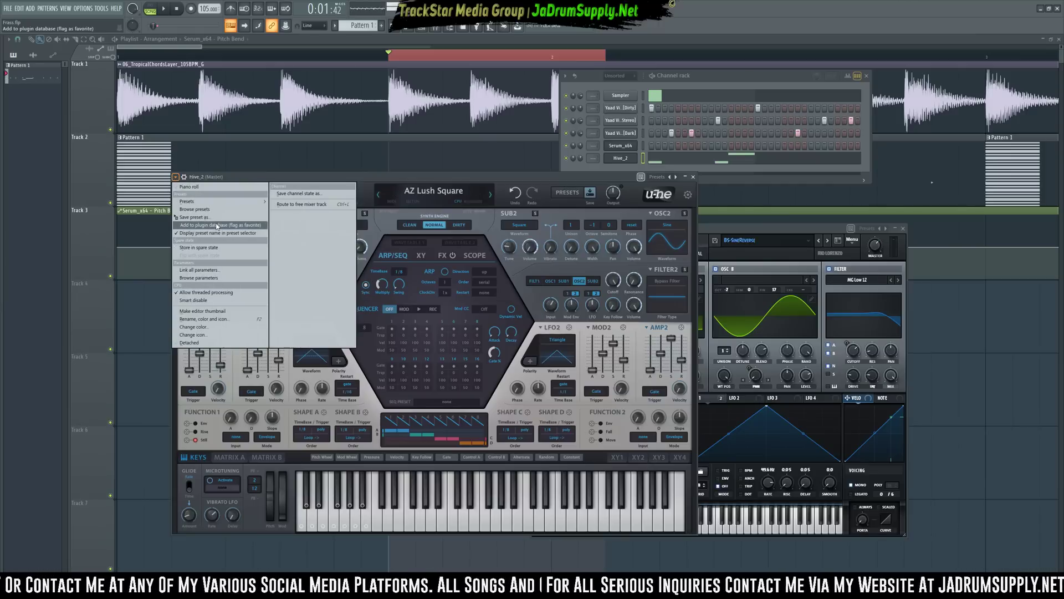
left_click(198, 277)
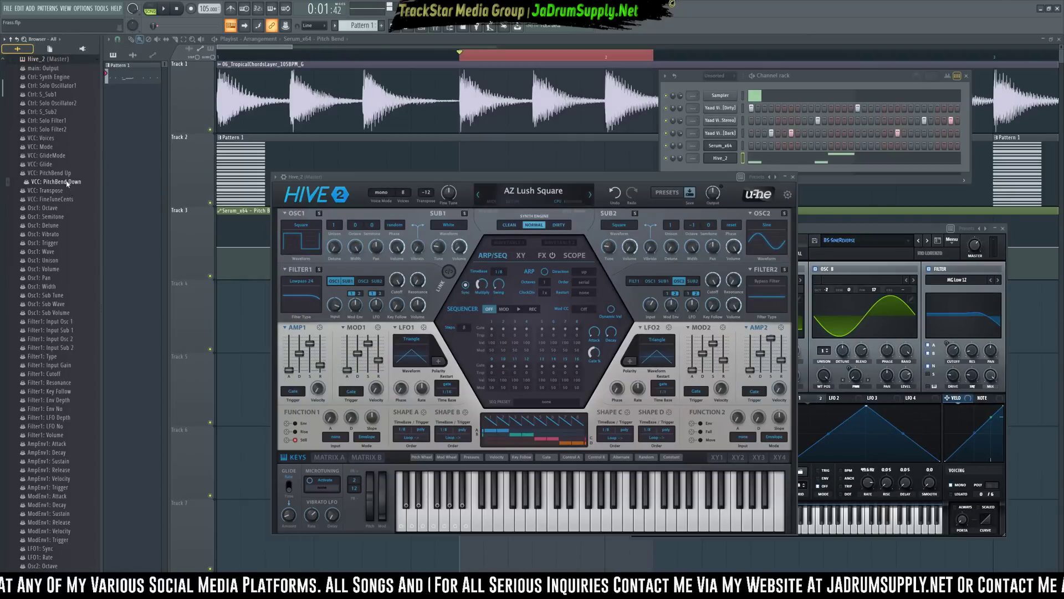
right_click(70, 179)
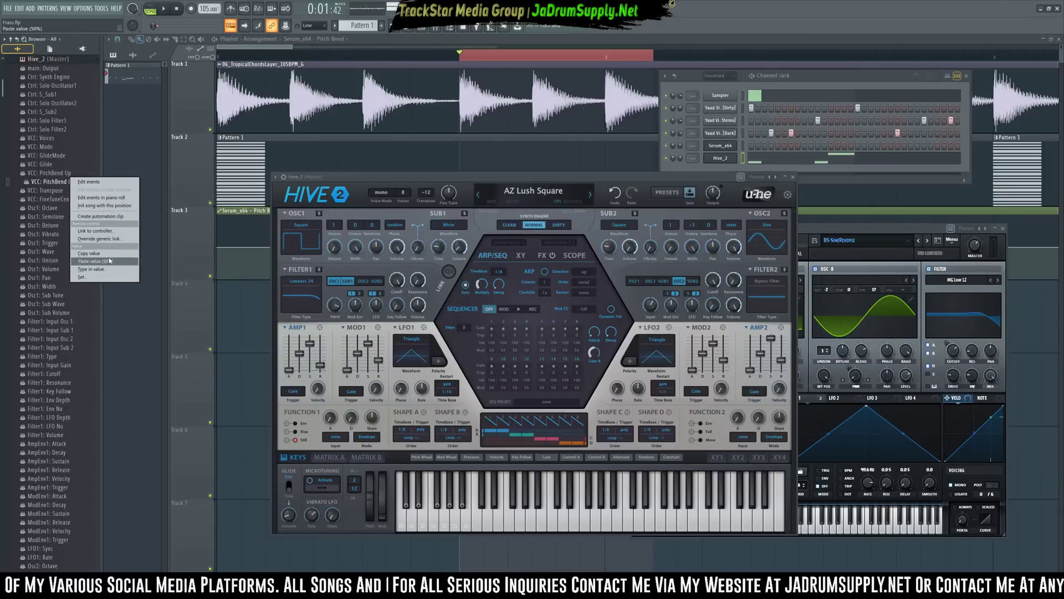
left_click(100, 216)
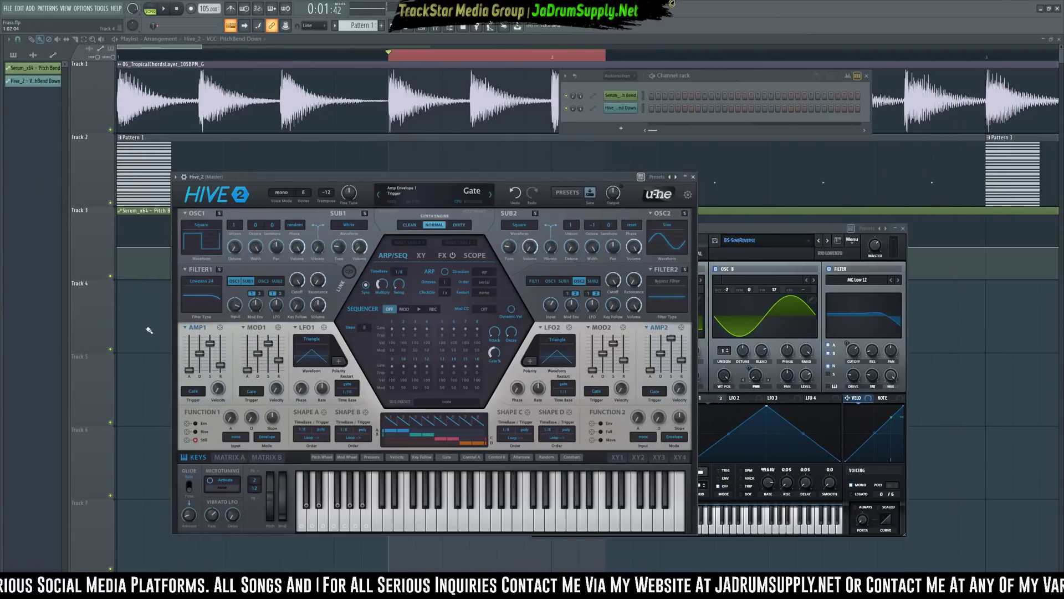
Close the open plugin windows, move the PitchBend Down clip to the start of Track 4 and extend it to the end of the highlighted loop range
key("F12")
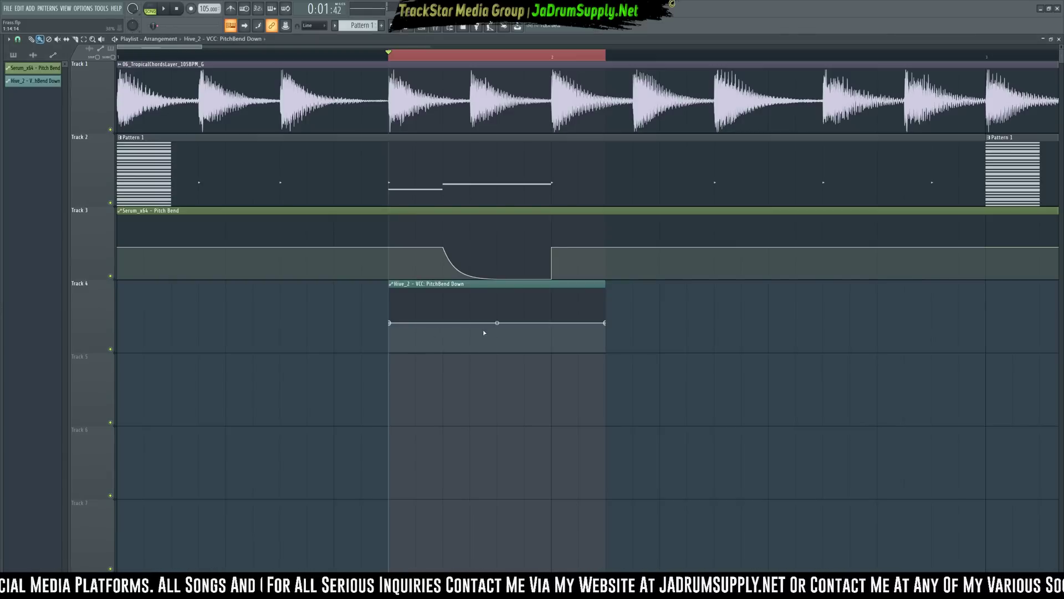
left_click_drag(404, 285, 133, 284)
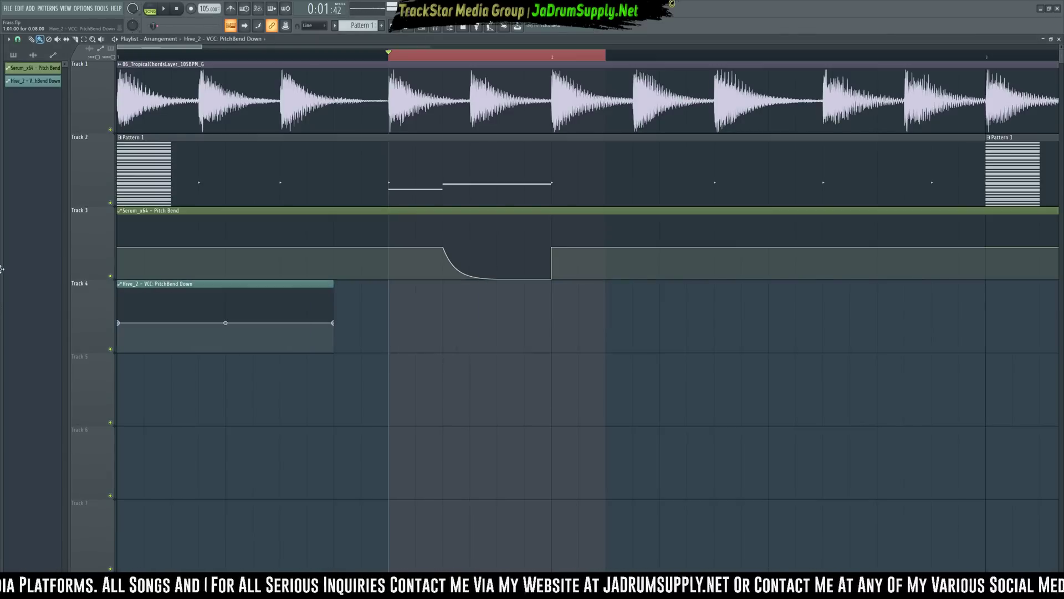
left_click_drag(344, 283, 614, 284)
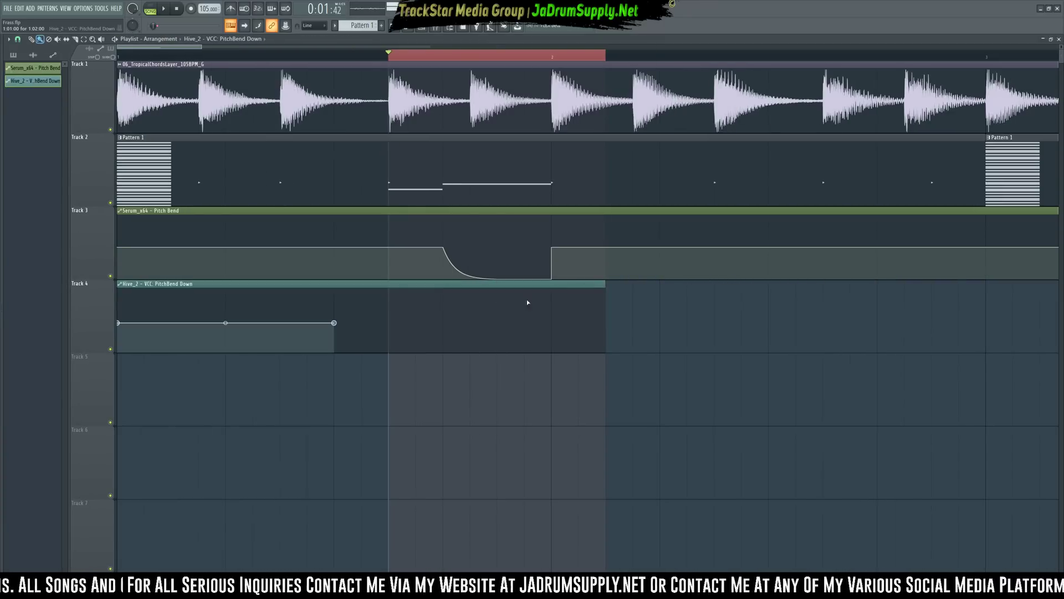
Copy the last point's value in the PitchBend Down clip, move that point to the clip's end and paste the copied value back
right_click(334, 323)
left_click(369, 465)
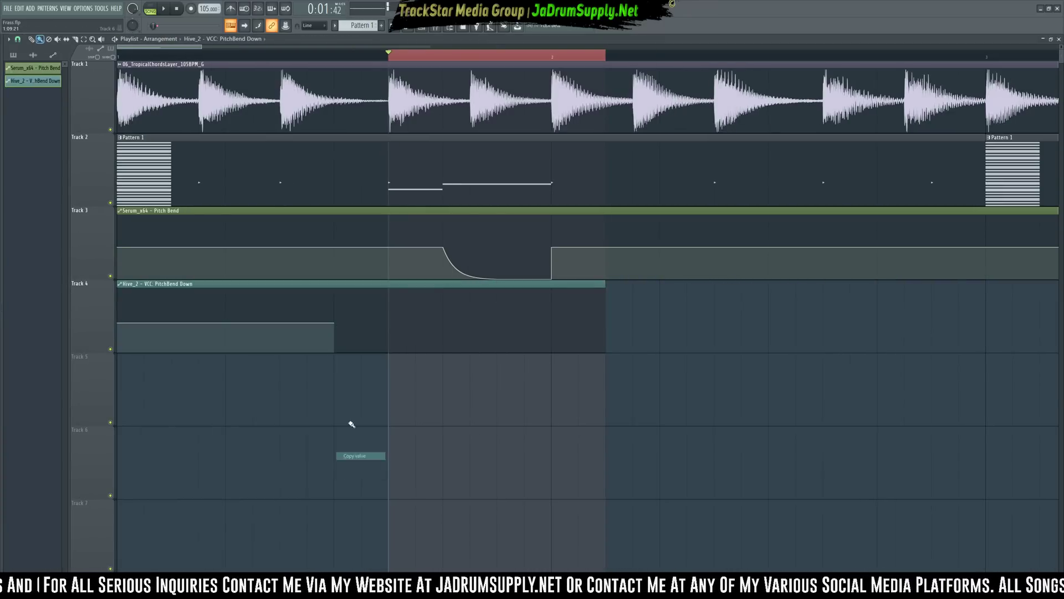
left_click_drag(396, 329, 598, 321)
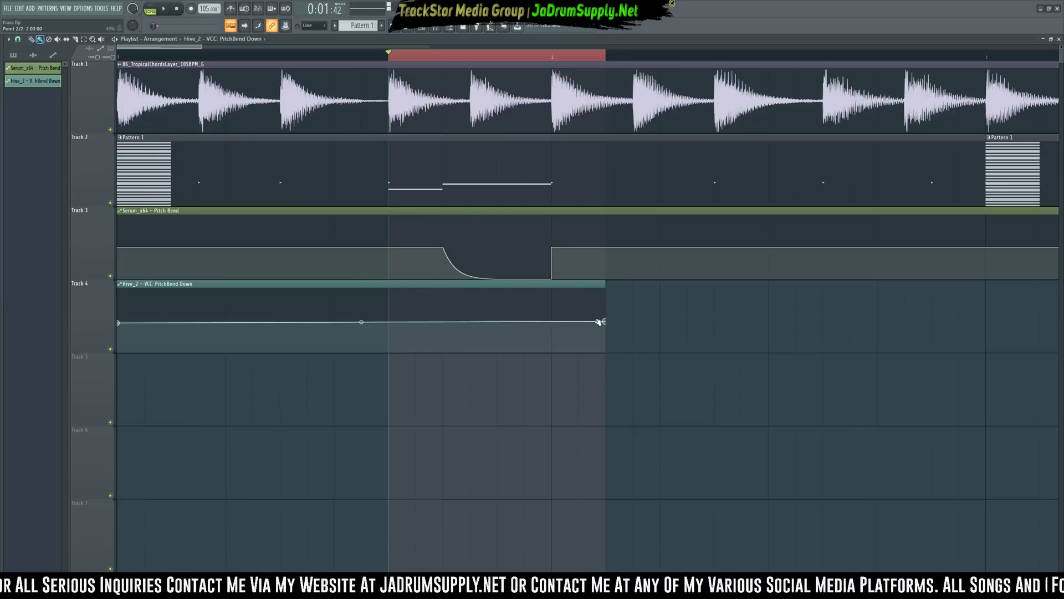
right_click(603, 322)
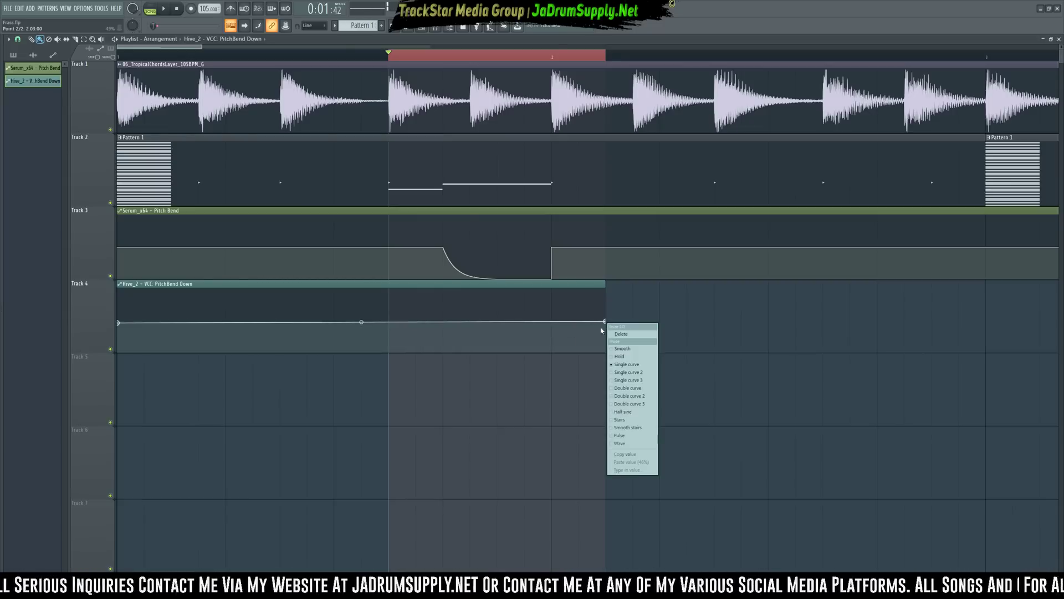
left_click(646, 463)
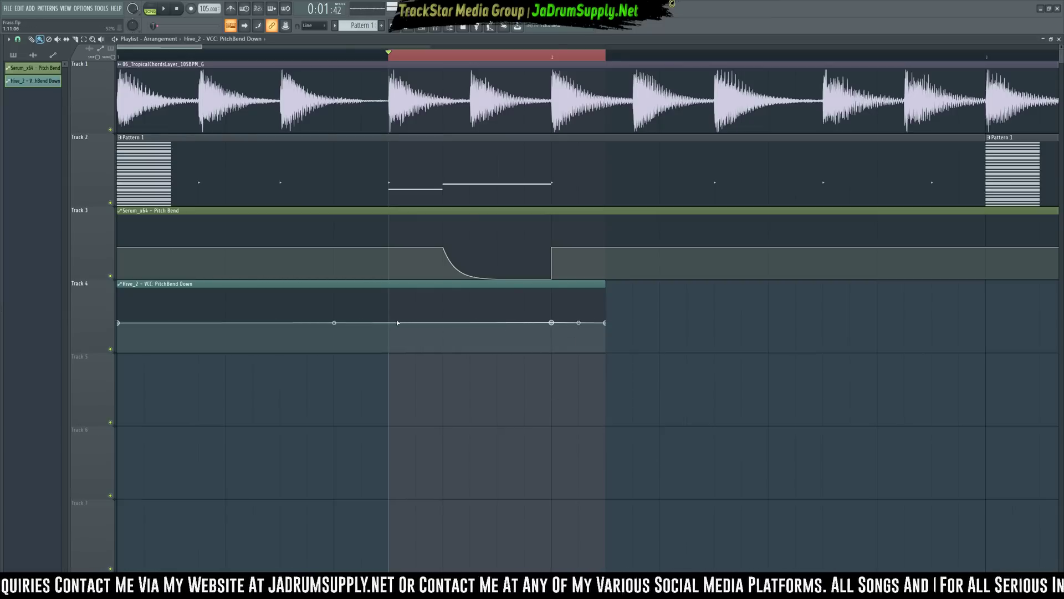
Shape a curved dip to zero under the long bass note in the PitchBend Down clip, matching Track 3, with 46% at its outer points
left_click(447, 325)
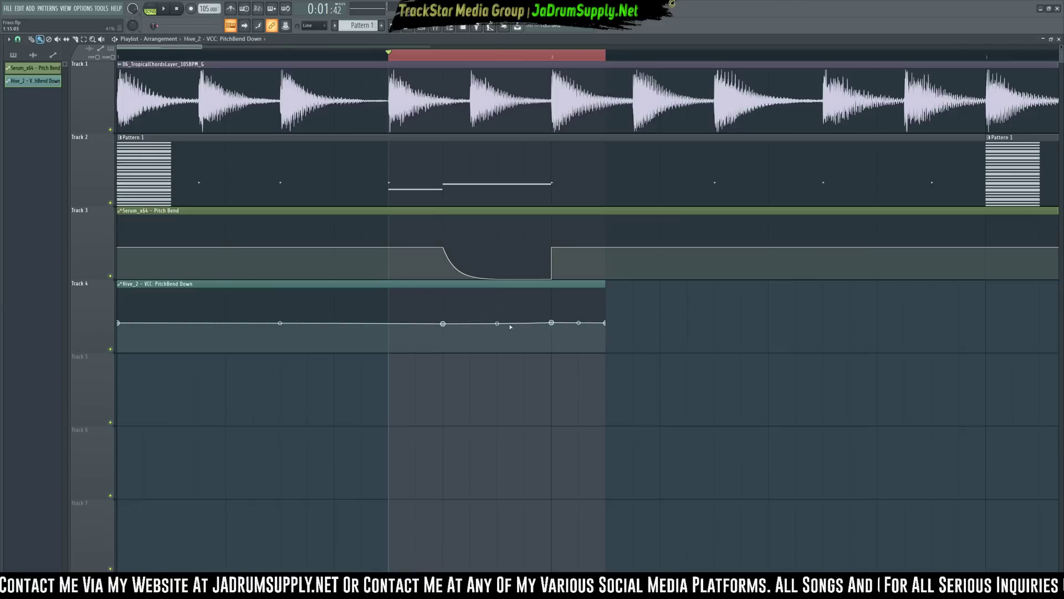
left_click_drag(552, 323, 553, 365)
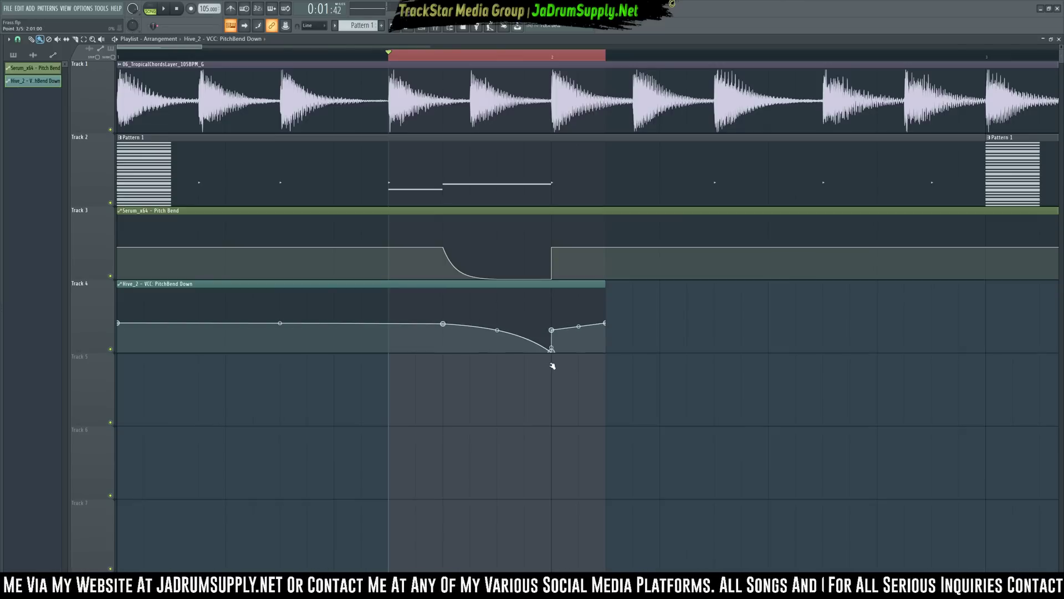
right_click(553, 331)
left_click(589, 471)
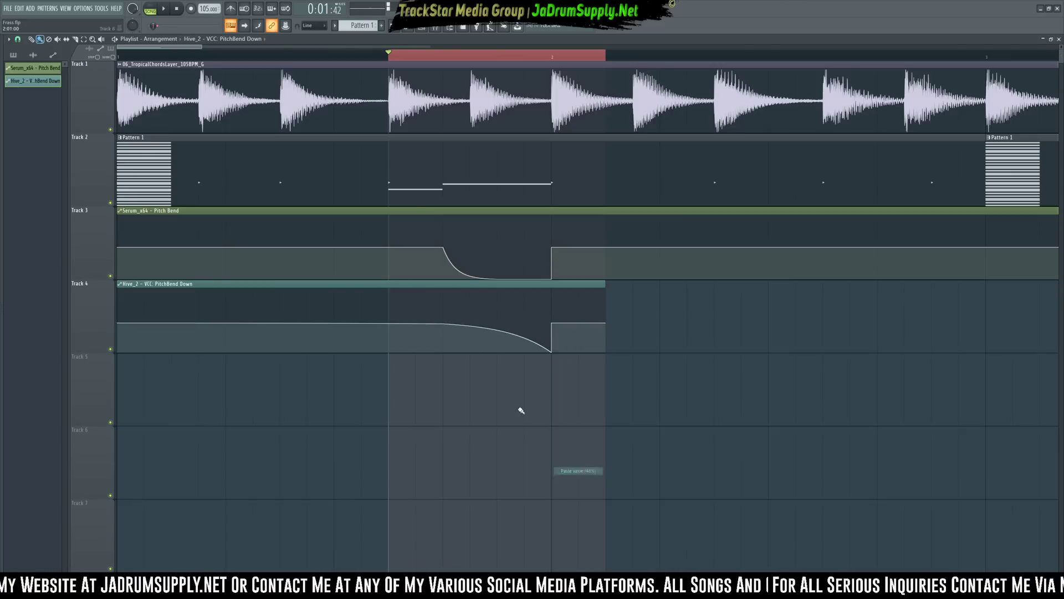
right_click(444, 325)
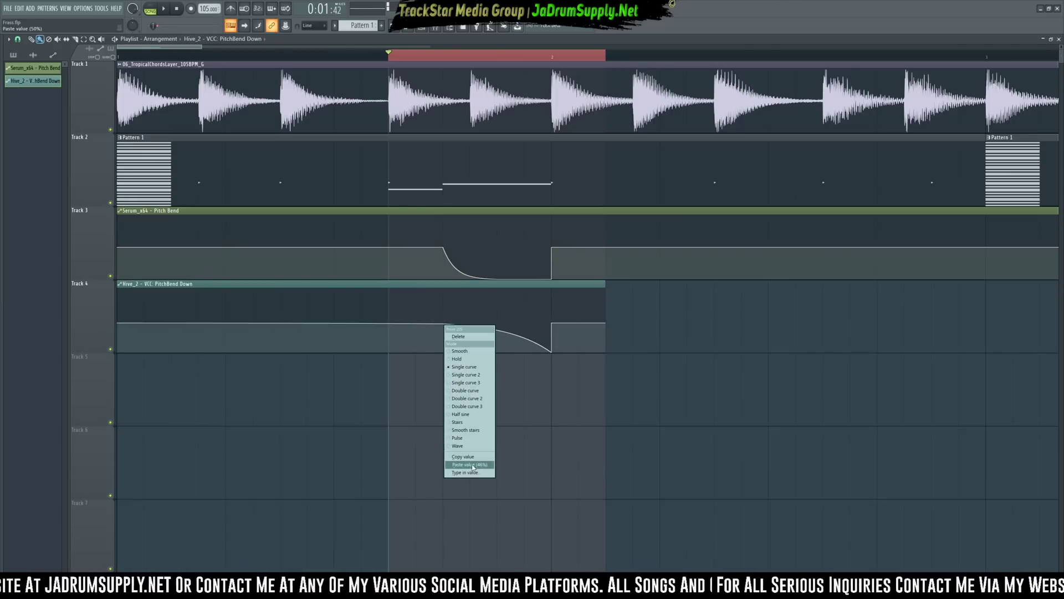
left_click(472, 465)
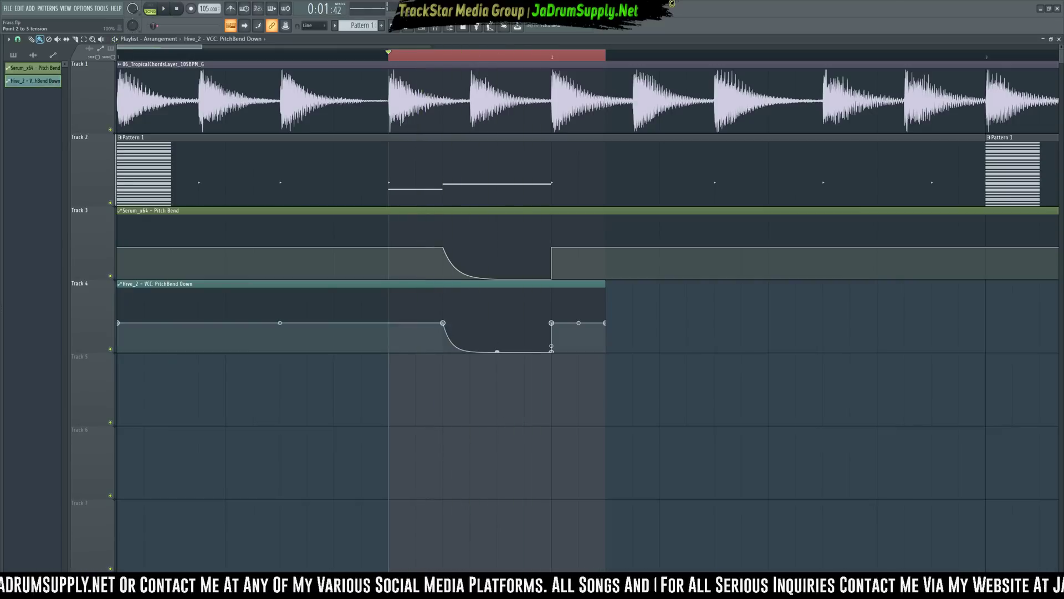
Play the highlighted loop to hear the automated bend, then replay it with the Hive_2 channel's window open
key("space")
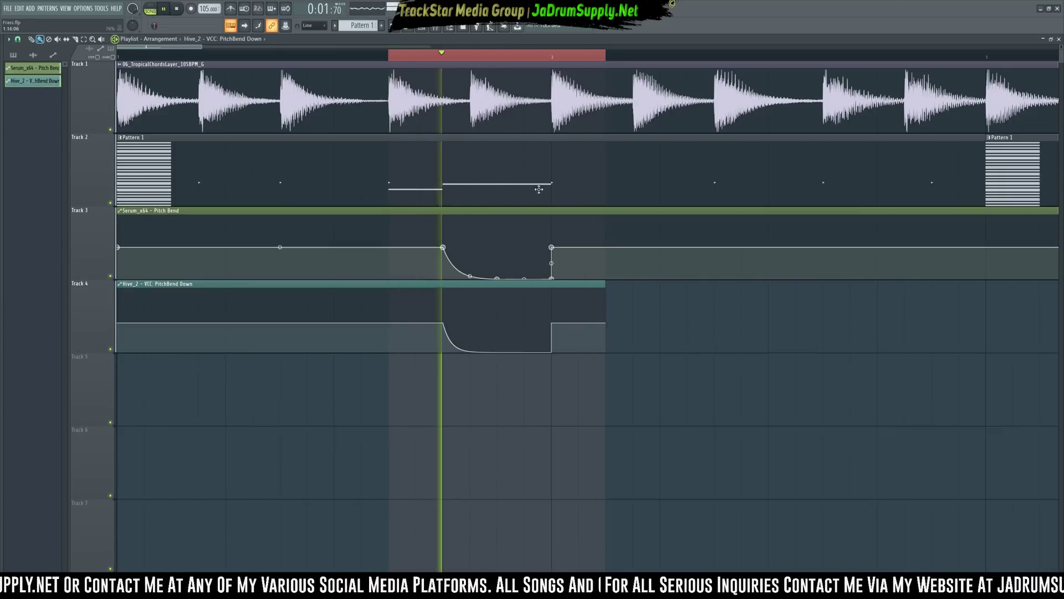
key("space")
left_click(426, 26)
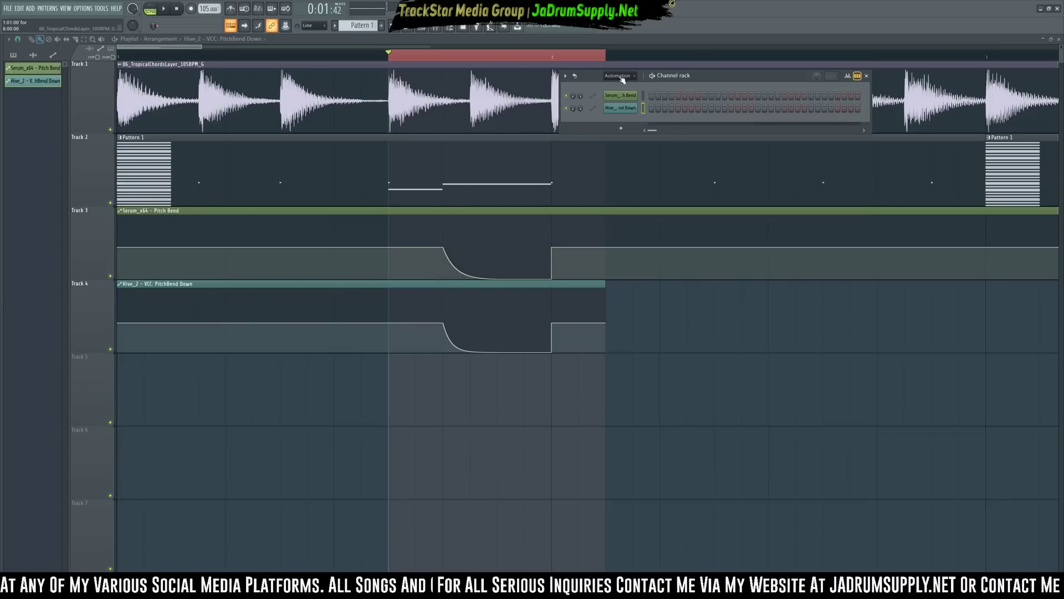
key("Page_Down")
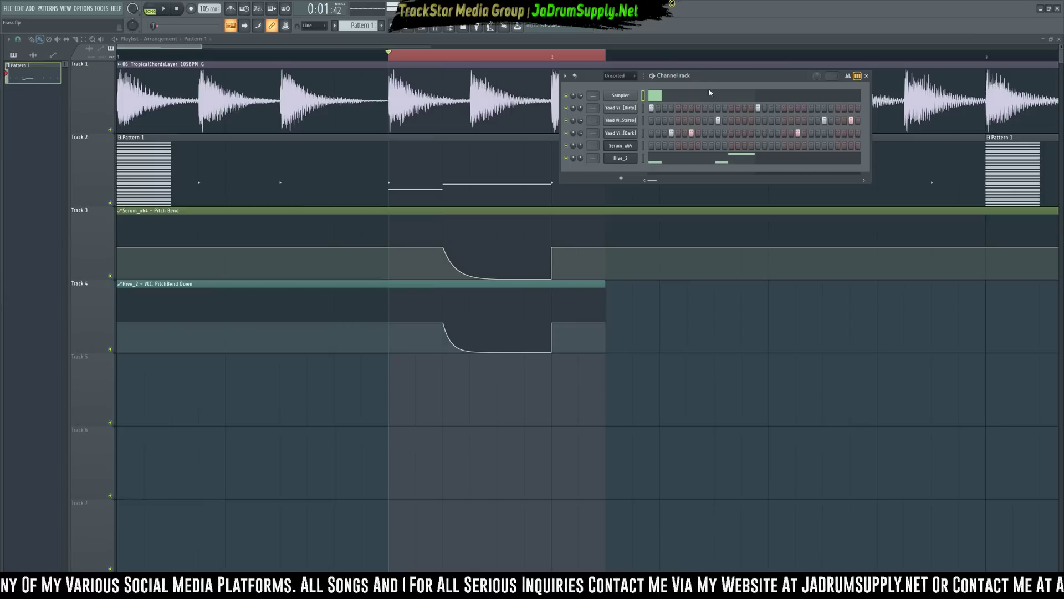
left_click(632, 158)
key("space")
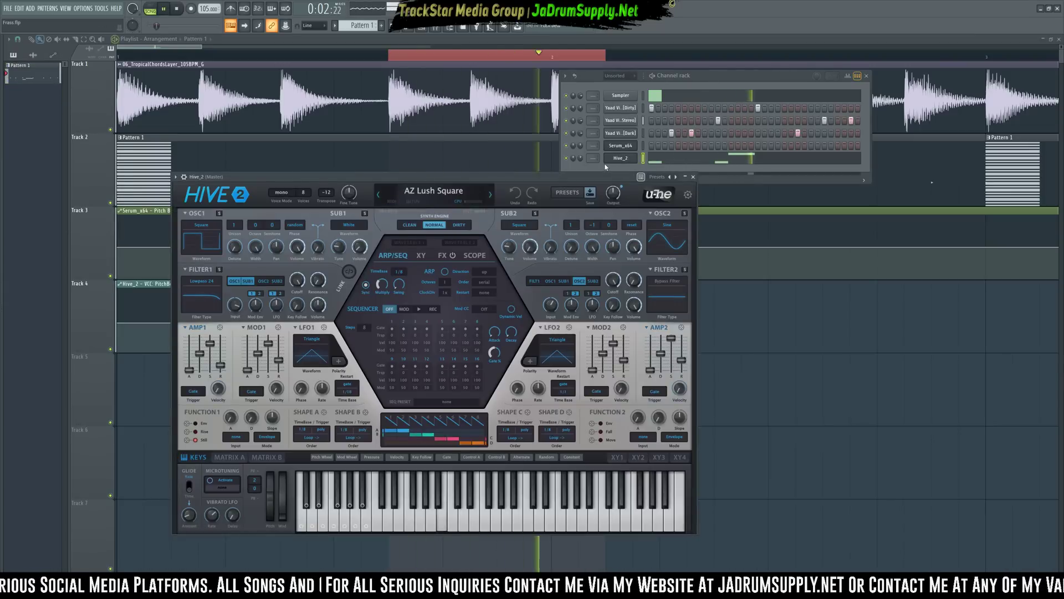
key("space")
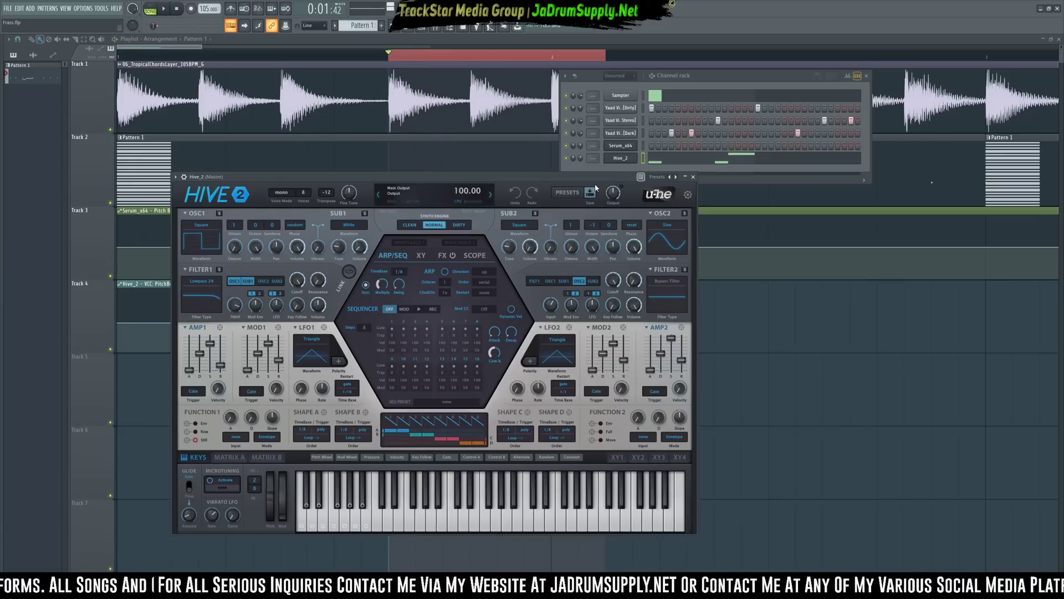
Filter the channel rack to automation, select the Serum Pitch Bend and Hive PitchBend Down channels and delete both
left_click_drag(595, 178, 918, 268)
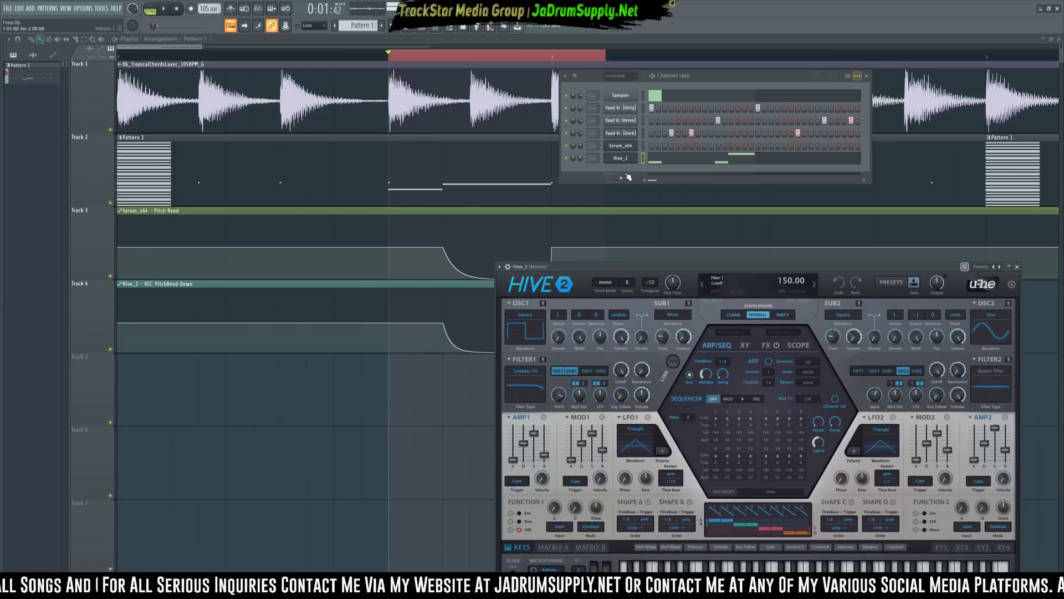
key("F4")
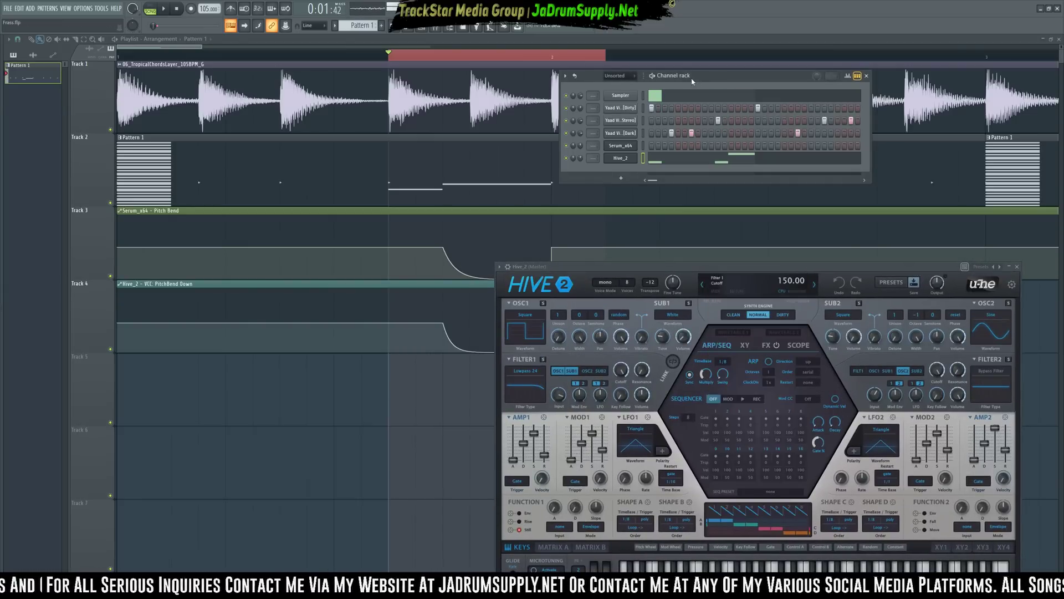
key("ctrl+z")
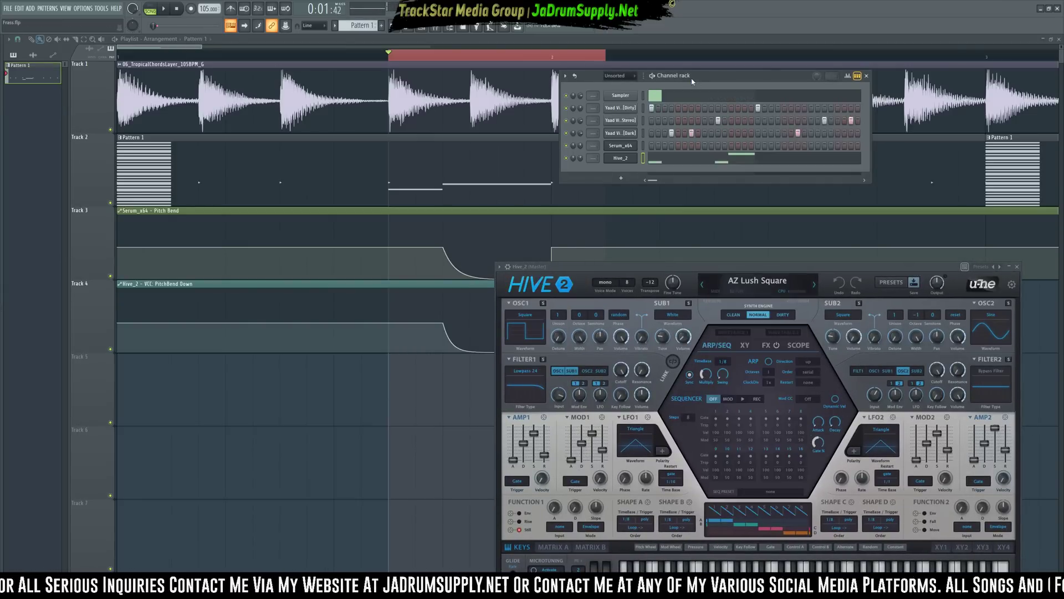
left_click(628, 77)
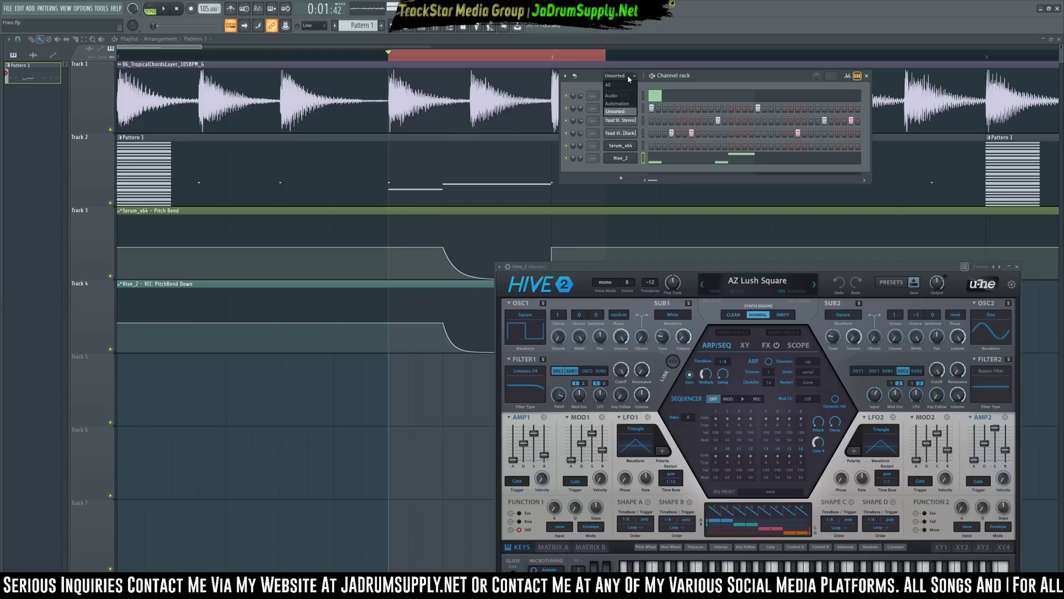
left_click(630, 104)
left_click(643, 111)
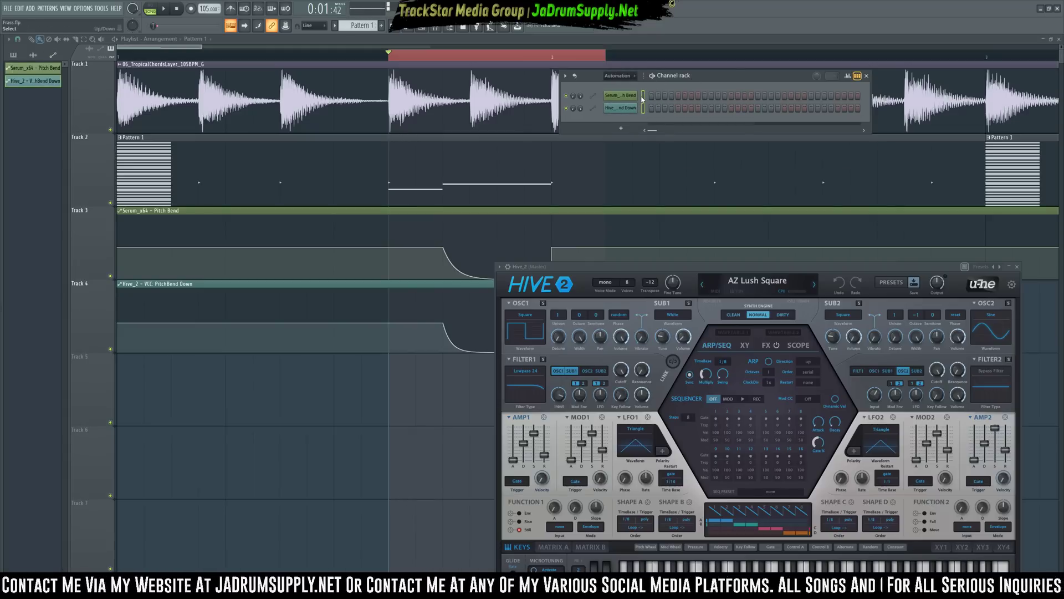
key("alt+Delete")
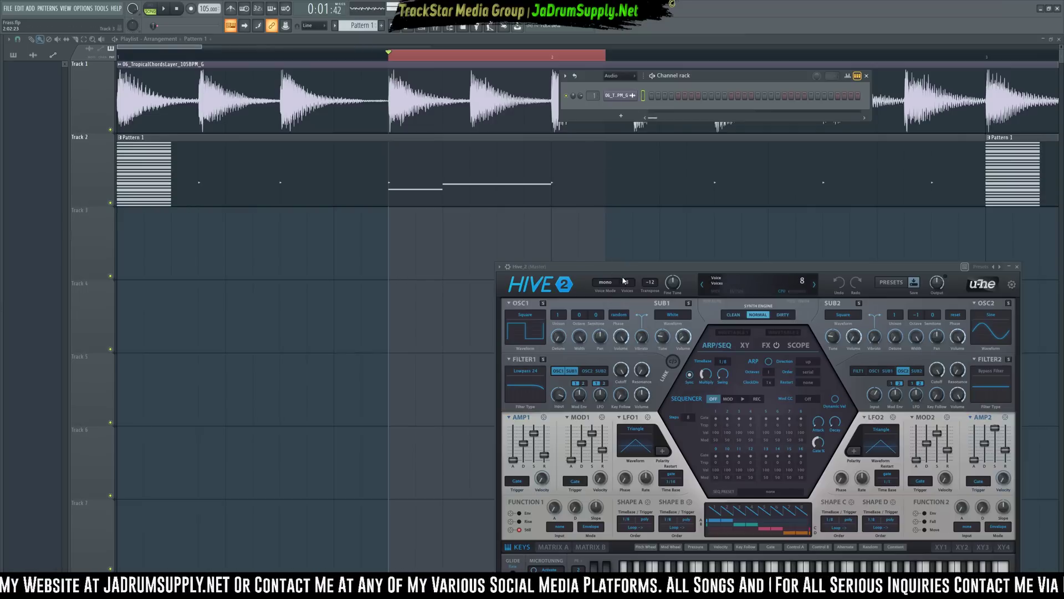
Check Hive's PitchBend Down range of 12, browse the plugin's parameters and examine its VCC pitch bend and Glide entries
left_click_drag(622, 267, 618, 157)
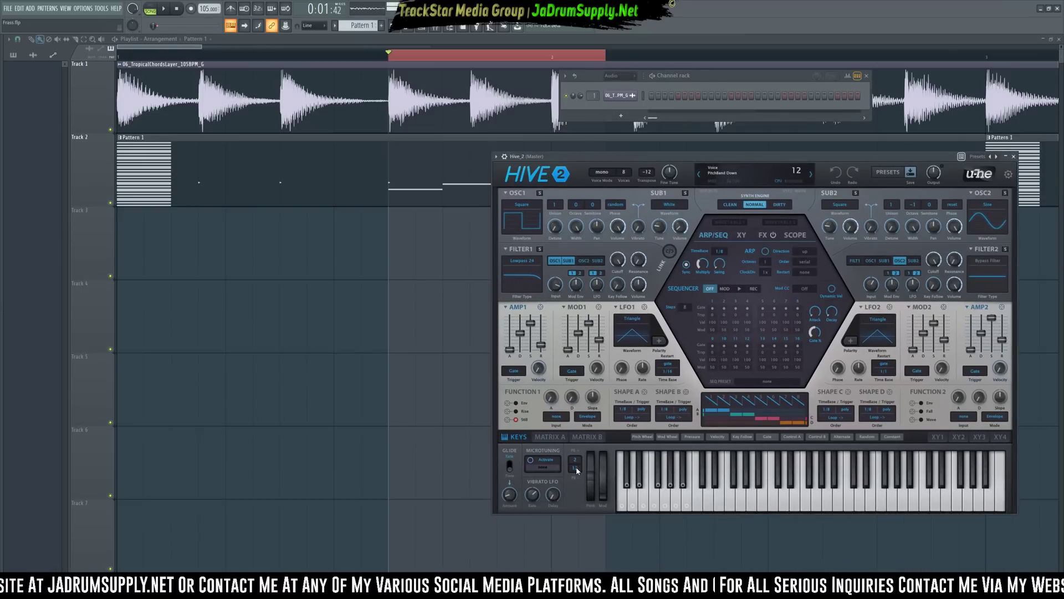
left_click(576, 469)
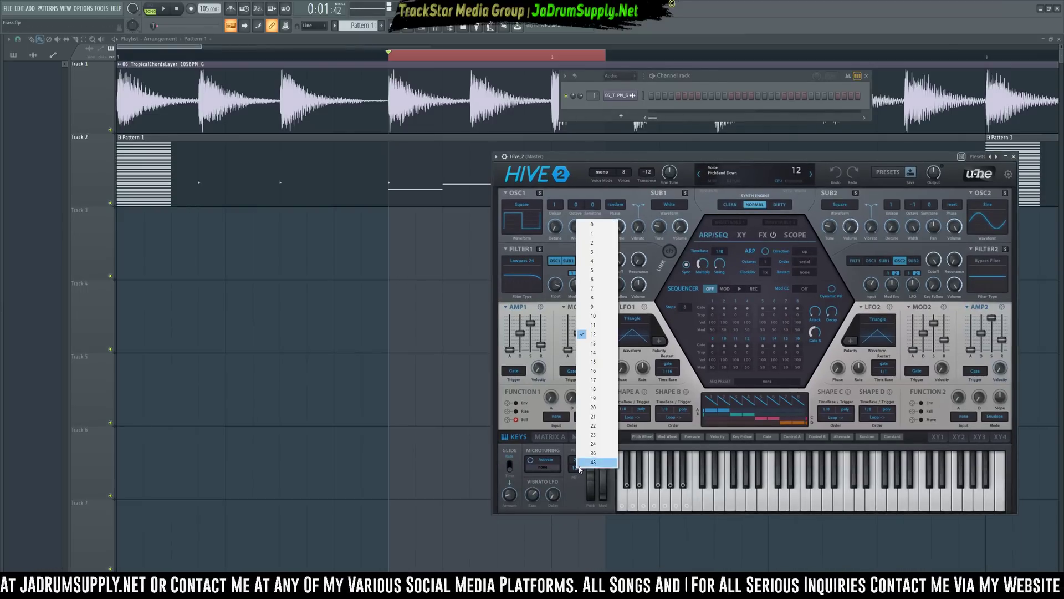
left_click(593, 334)
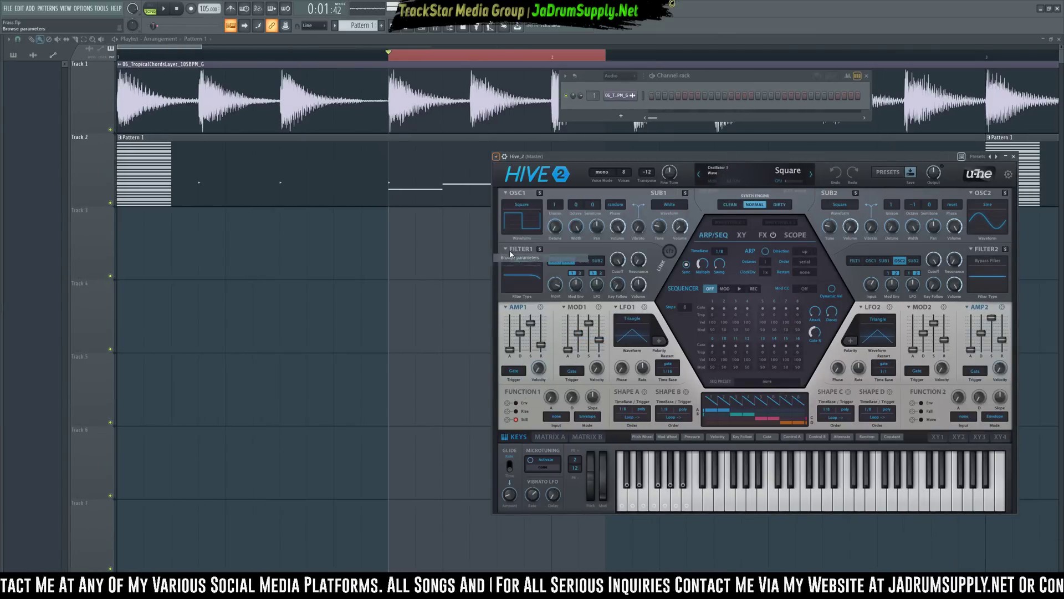
mouse_move(3, 335)
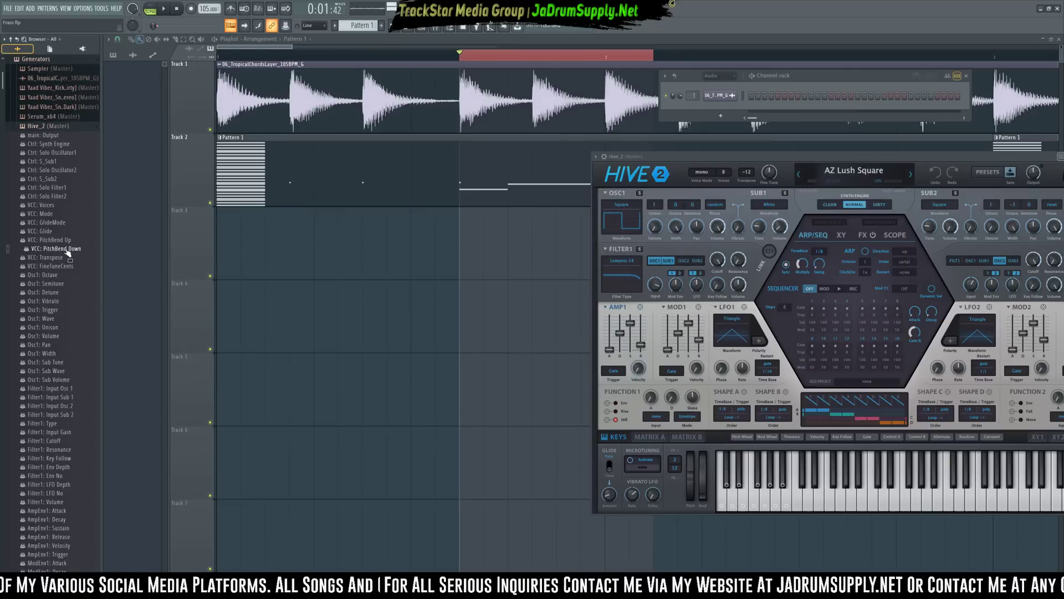
left_click(66, 250)
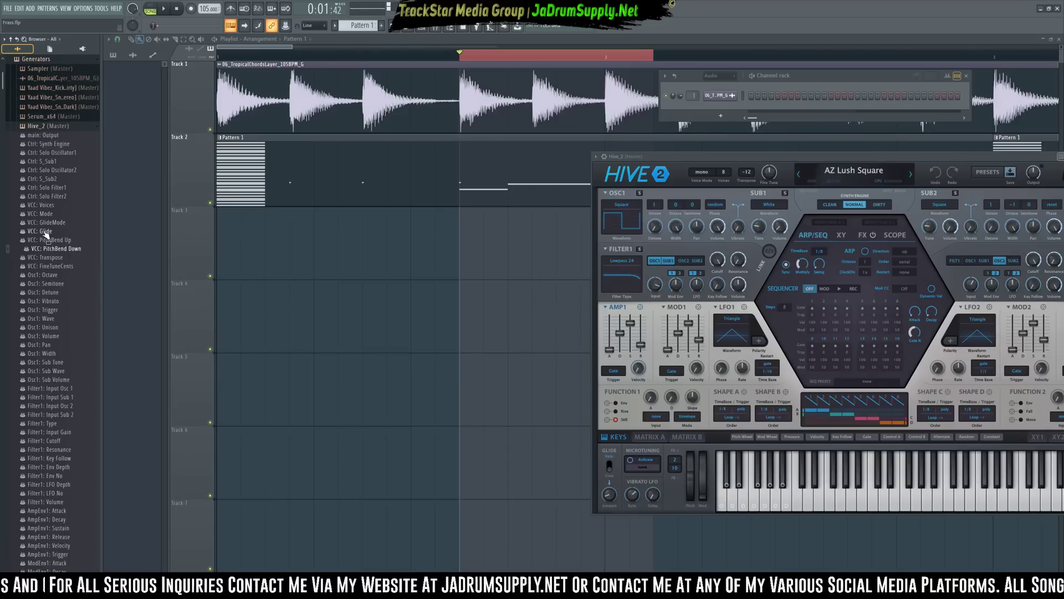
mouse_move(46, 233)
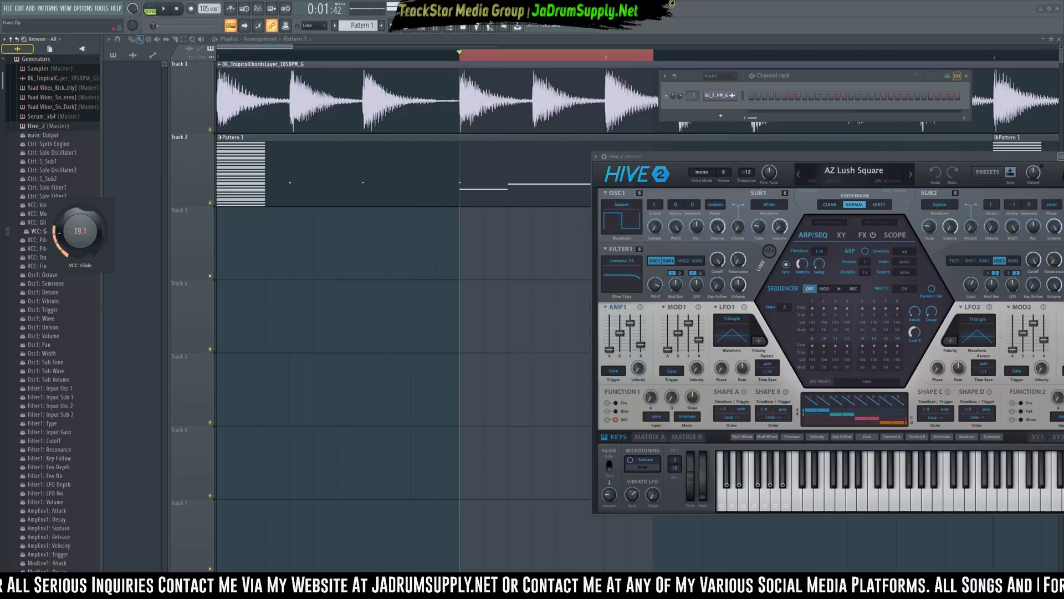
right_click(45, 233)
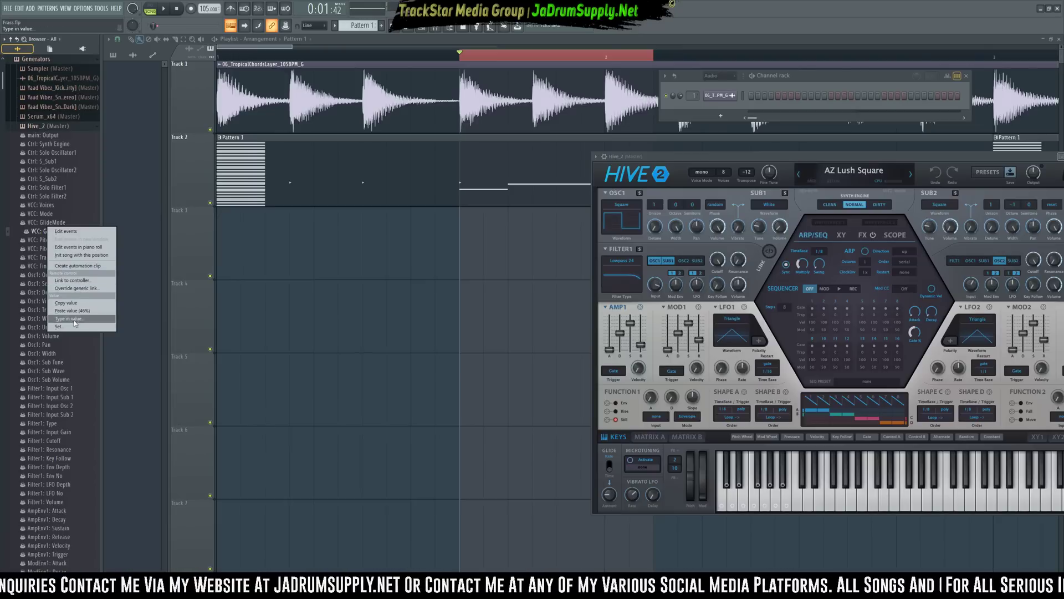
left_click(42, 244)
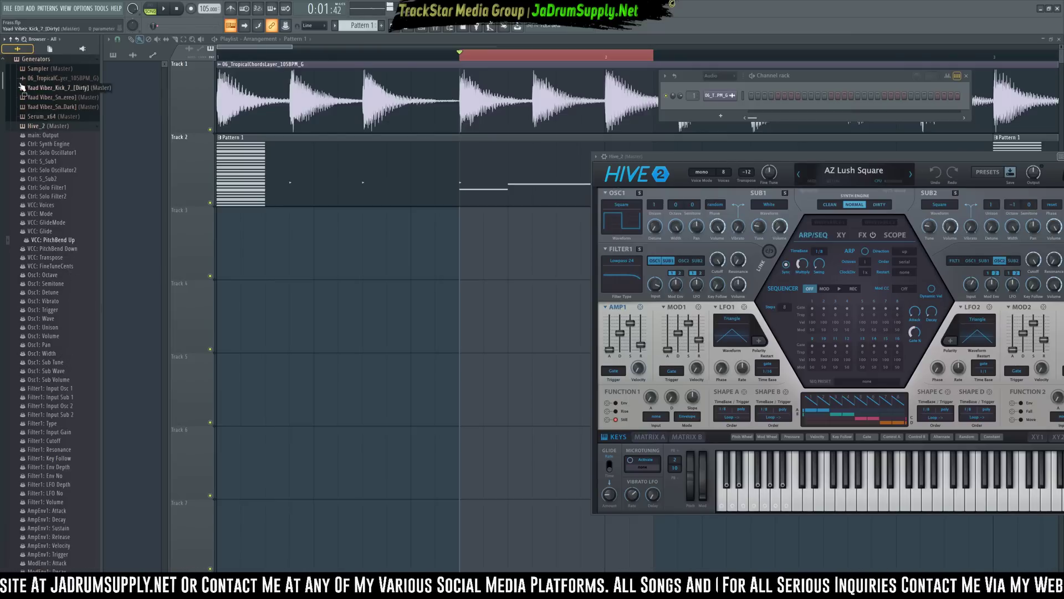
Turn off the browser's auto-hide, pull Hive's pitch wheel down and look through the Hive_2 parameter list
left_click(4, 38)
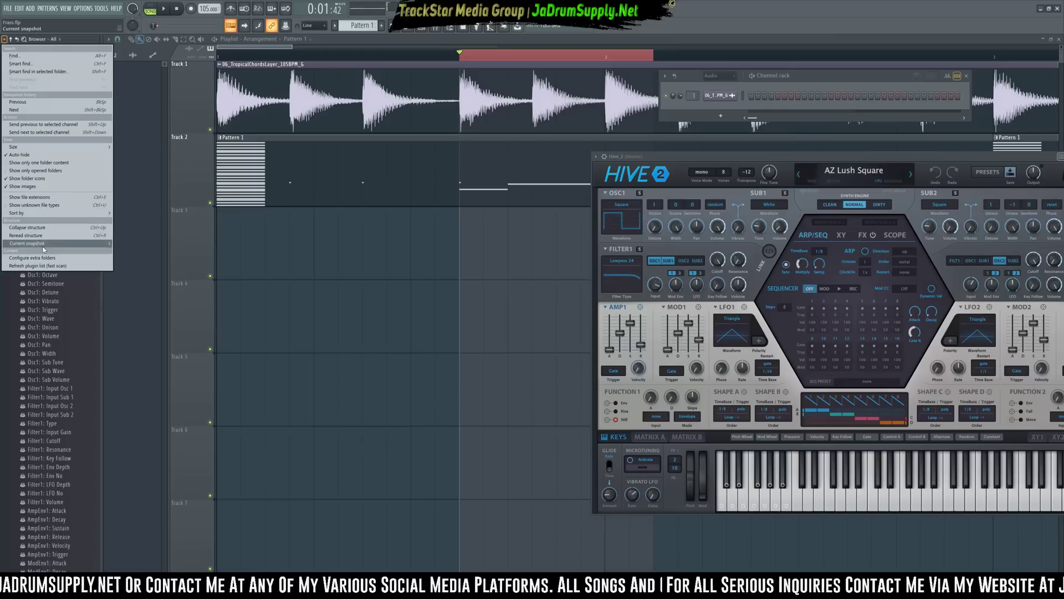
left_click(44, 156)
left_click_drag(691, 478, 687, 529)
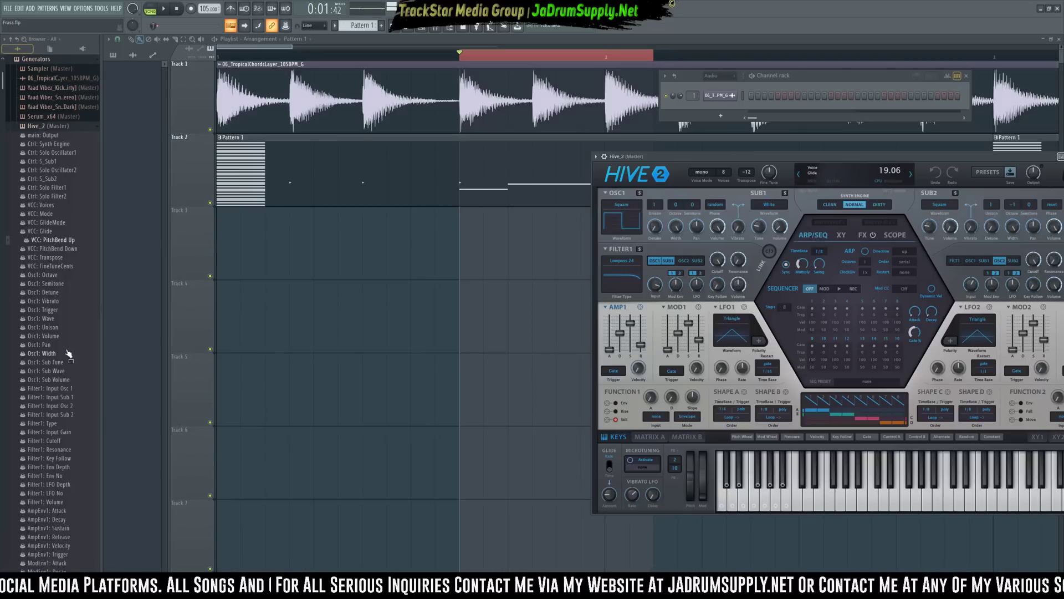
scroll(59, 340, "down", 4)
scroll(59, 340, "up", 2)
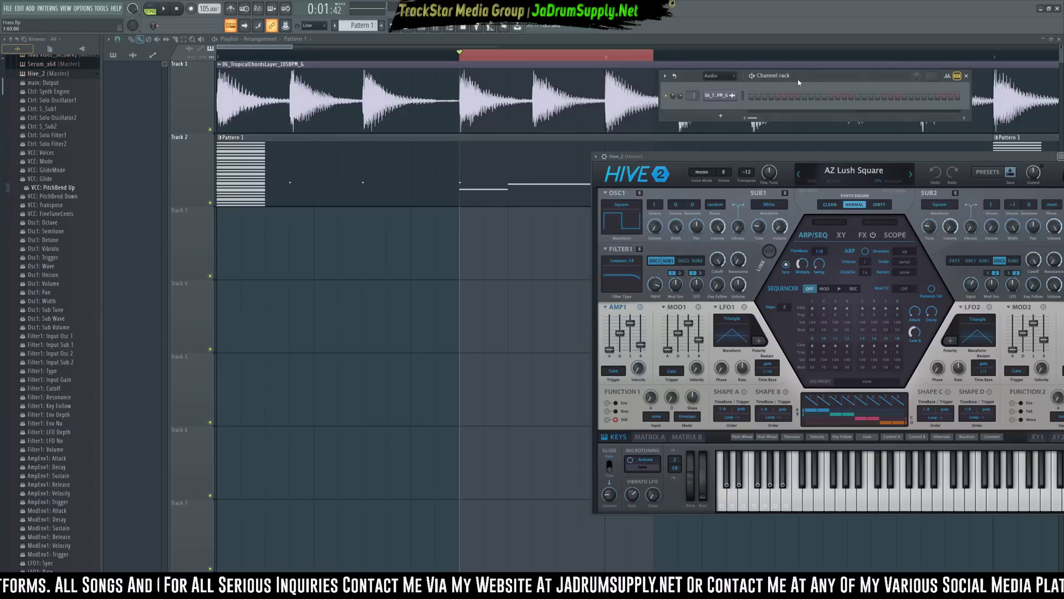
Show the unsorted channels in the channel rack, close Hive_2 and add Nexus as a new instrument channel
scroll(796, 81, "down", 1)
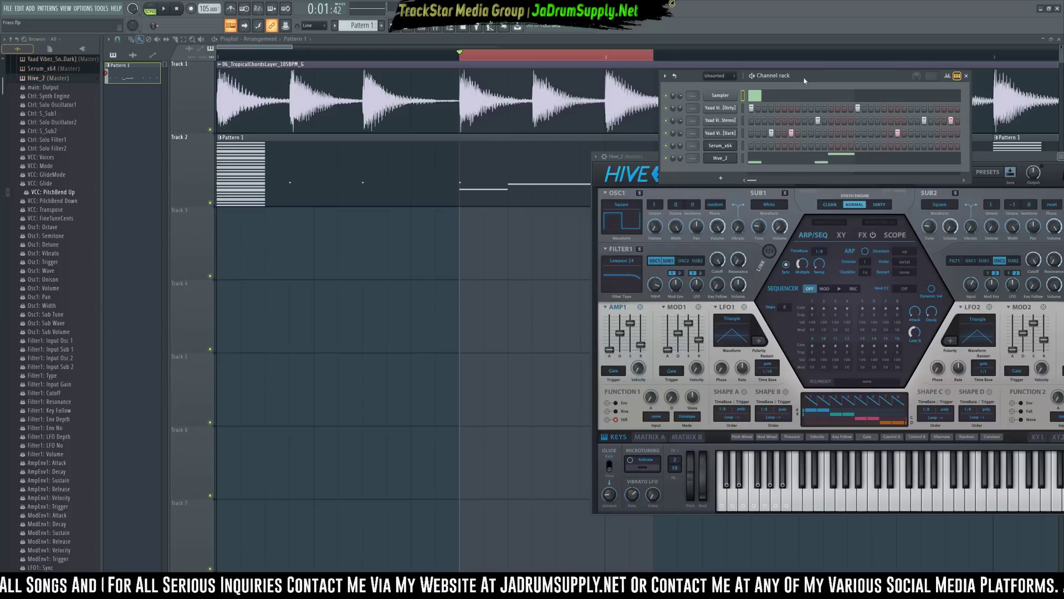
left_click(724, 160)
right_click(726, 156)
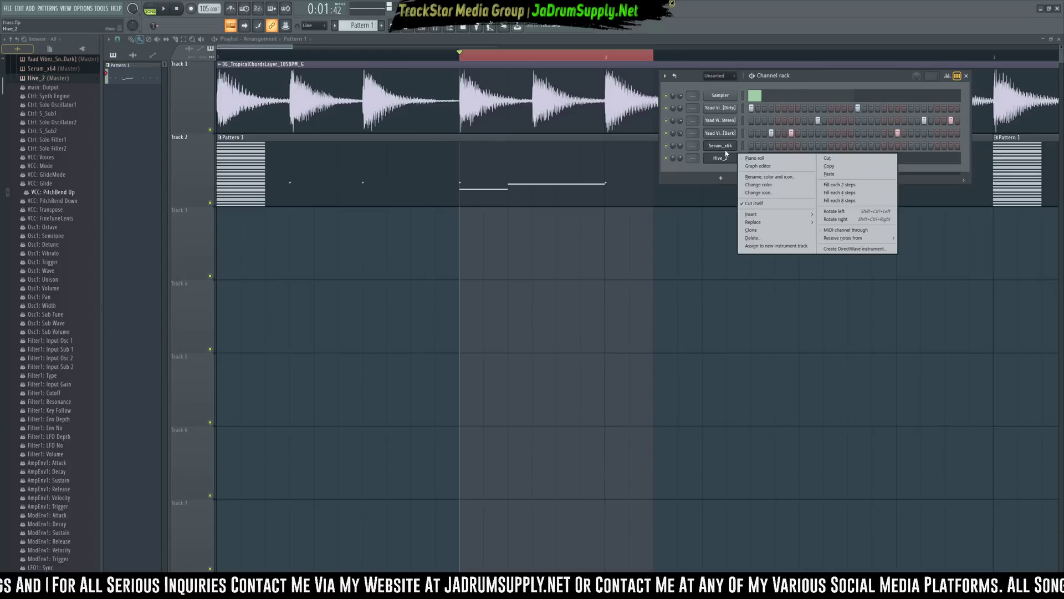
mouse_move(753, 222)
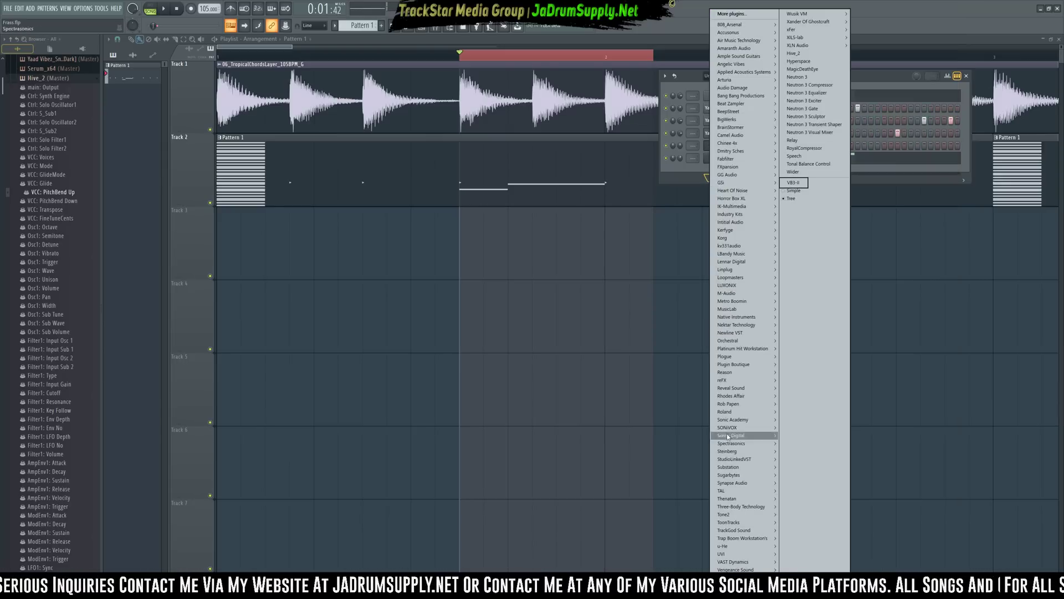
left_click(793, 380)
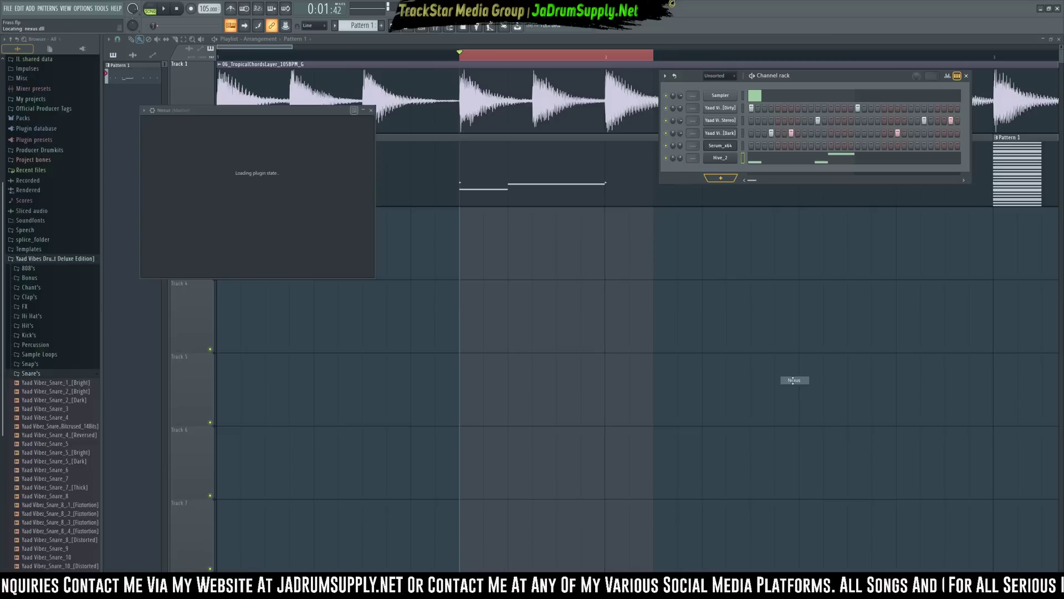
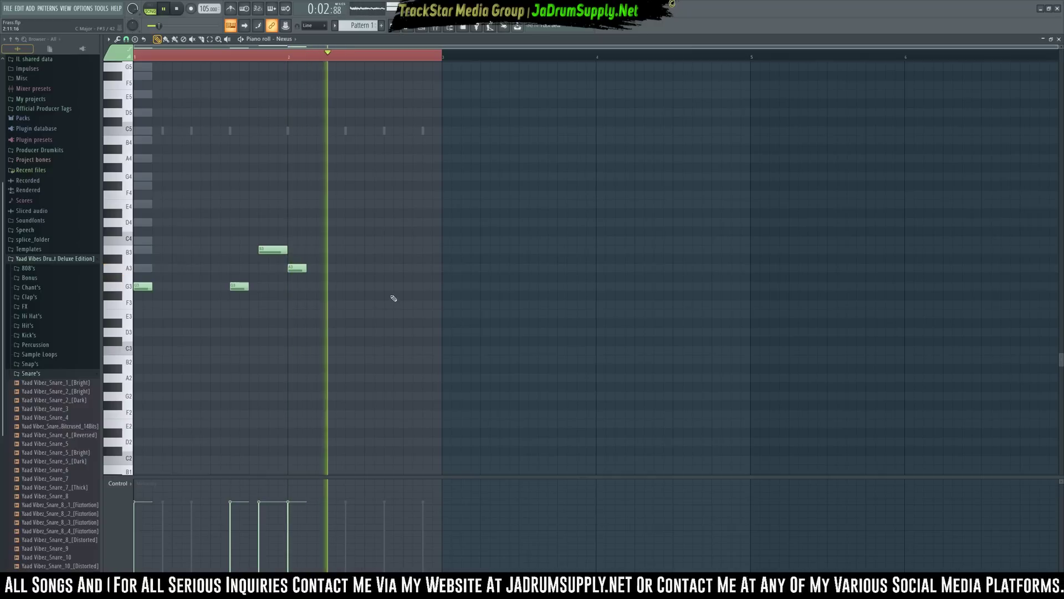
Add an A3 note and a C4 note near the end of bar 2 in the Nexus pattern and audition them
left_click(392, 268)
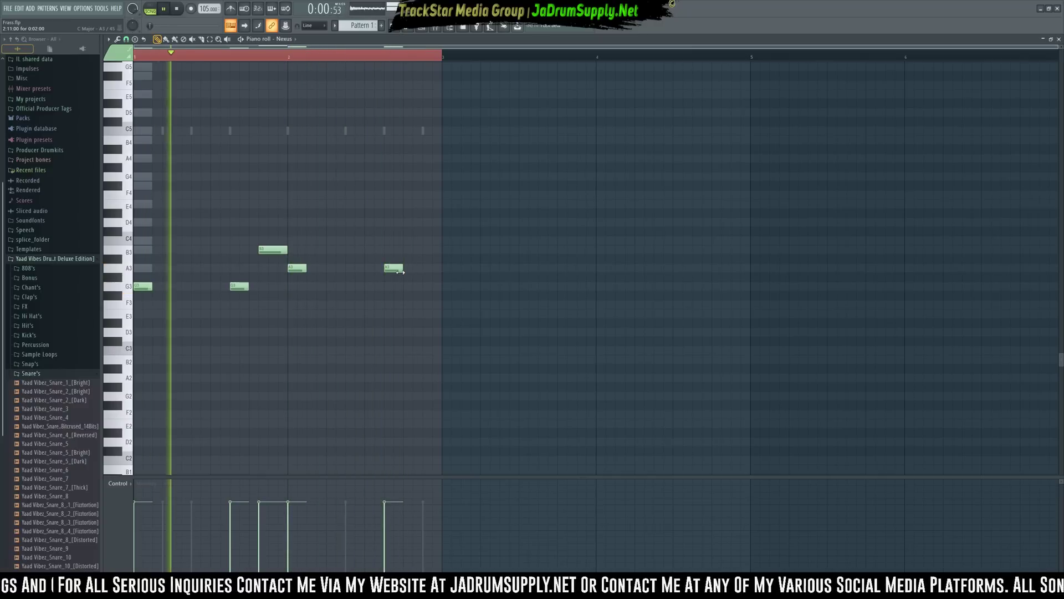
left_click(407, 241)
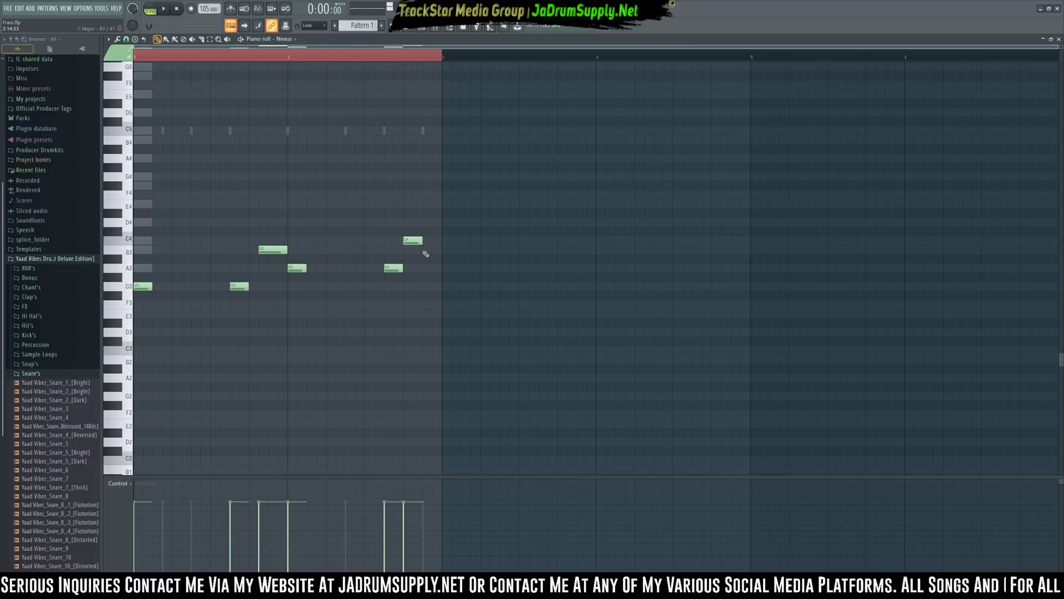
key("space")
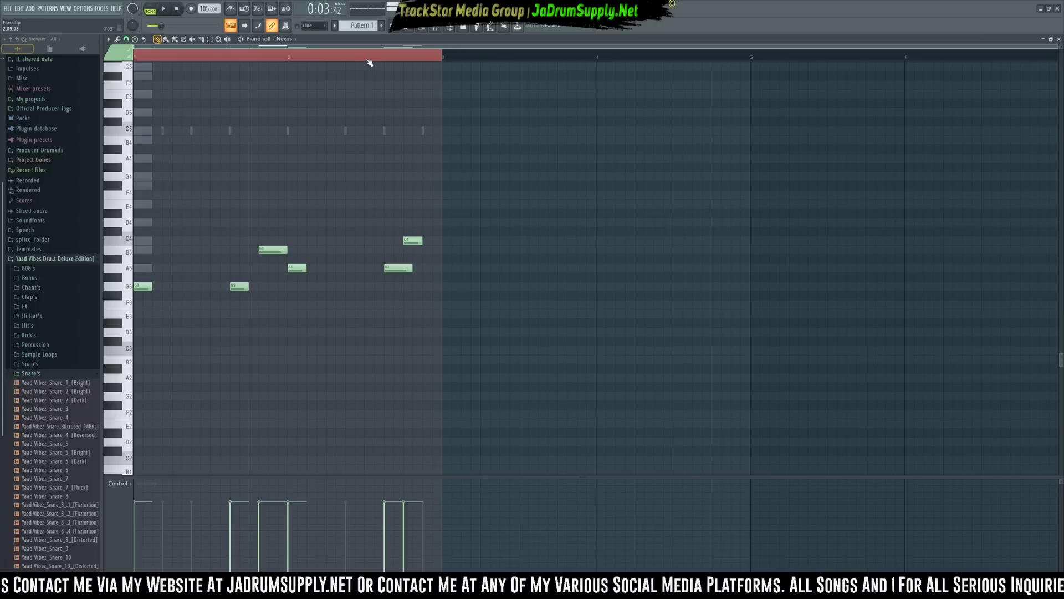
left_click(369, 62)
key("space")
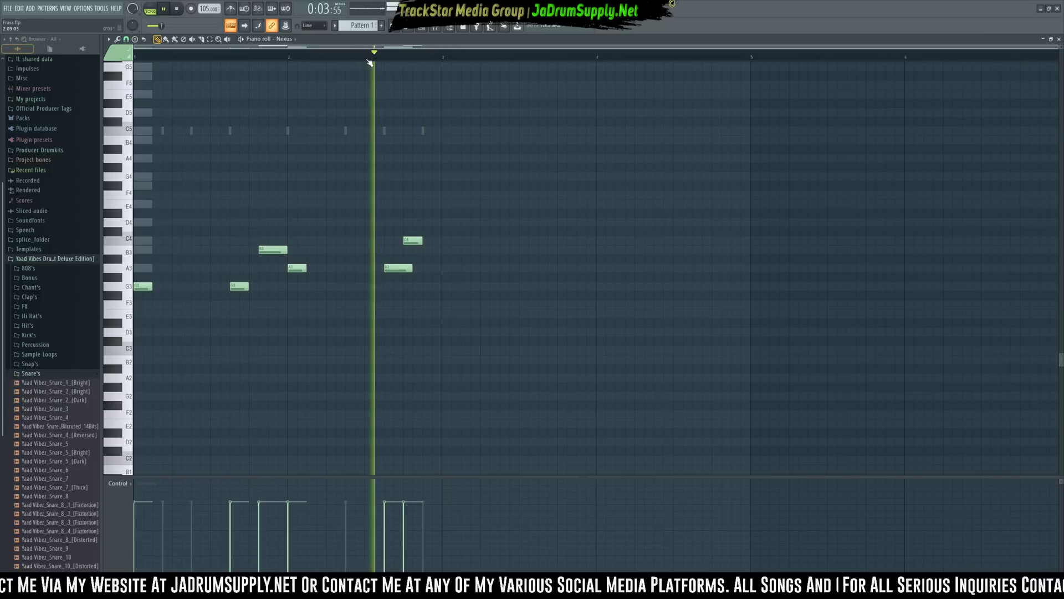
key("space")
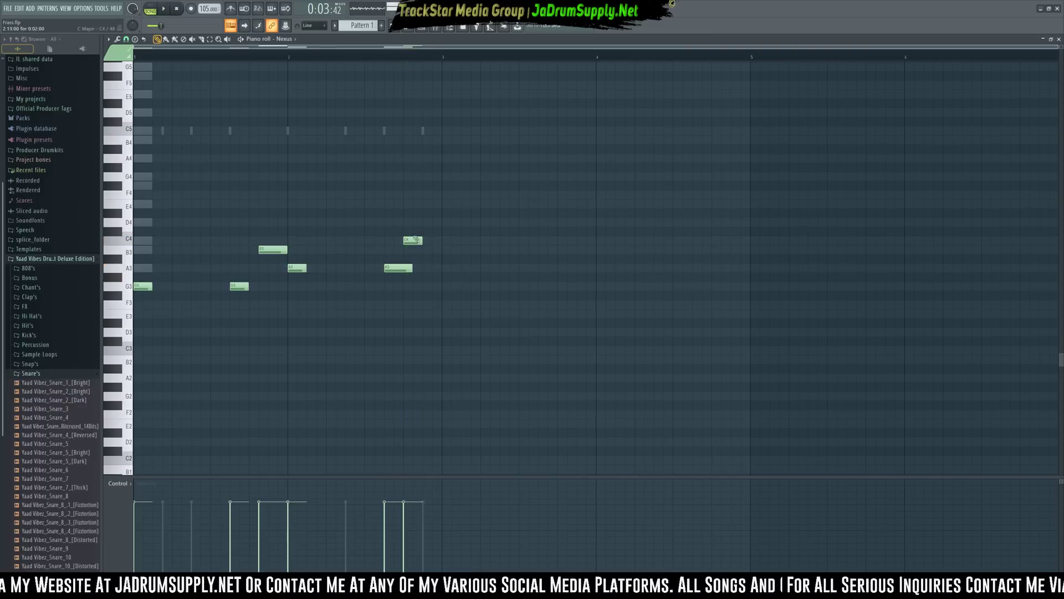
key("space")
key("space")
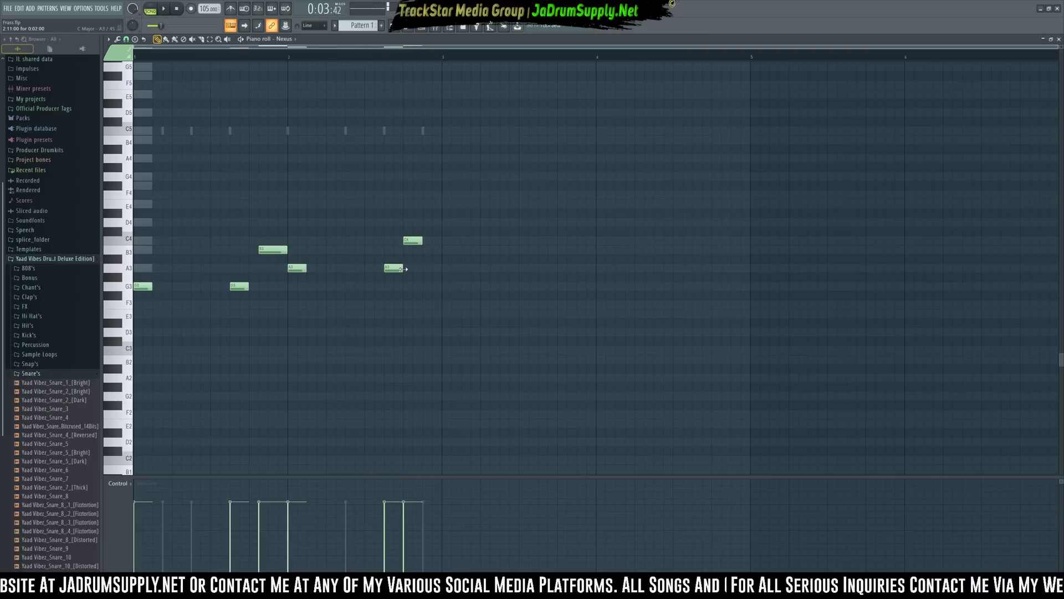
Chop the C4 note near the end of bar 2 into four short repeated notes
left_click(414, 242, "ctrl")
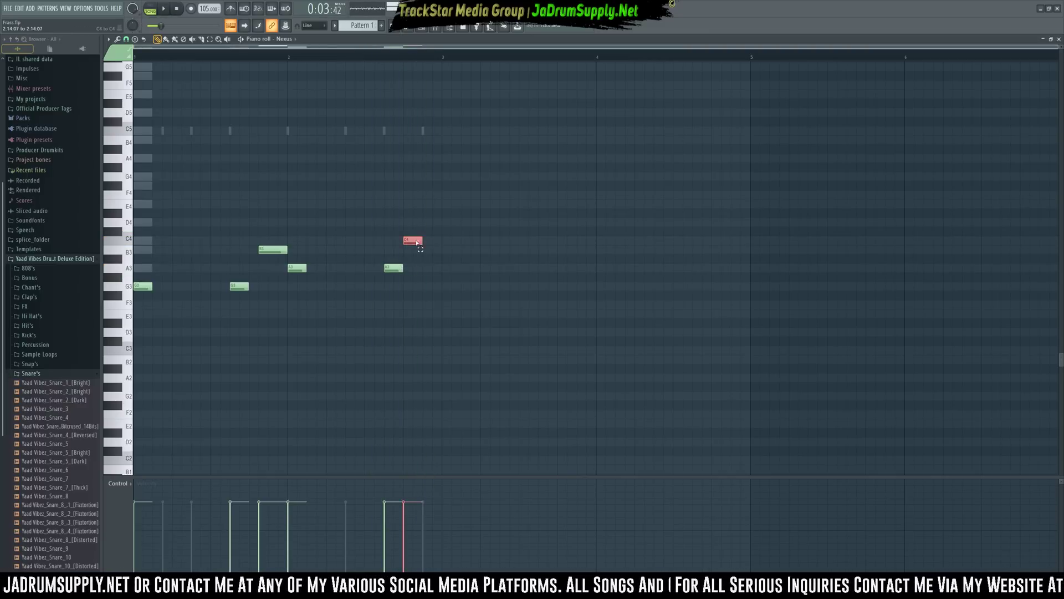
key("alt+u")
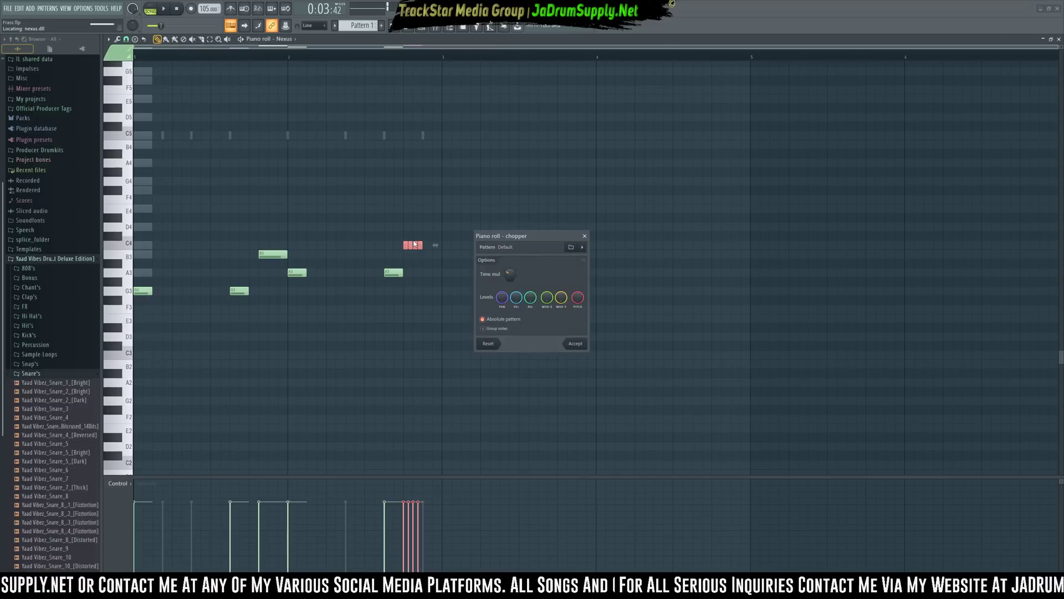
scroll(510, 278, "down", 2)
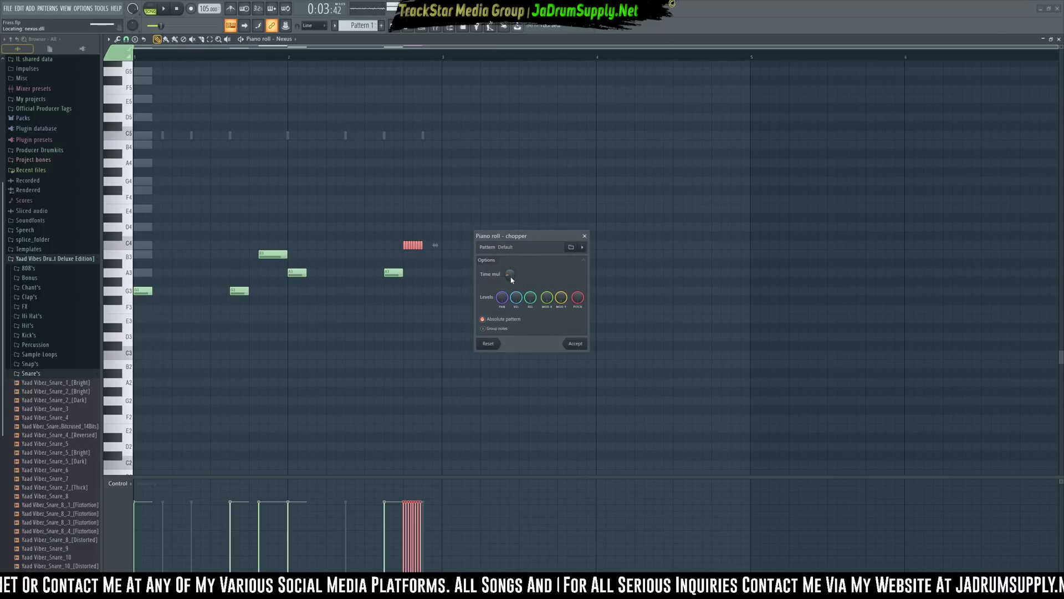
key("KP_Add")
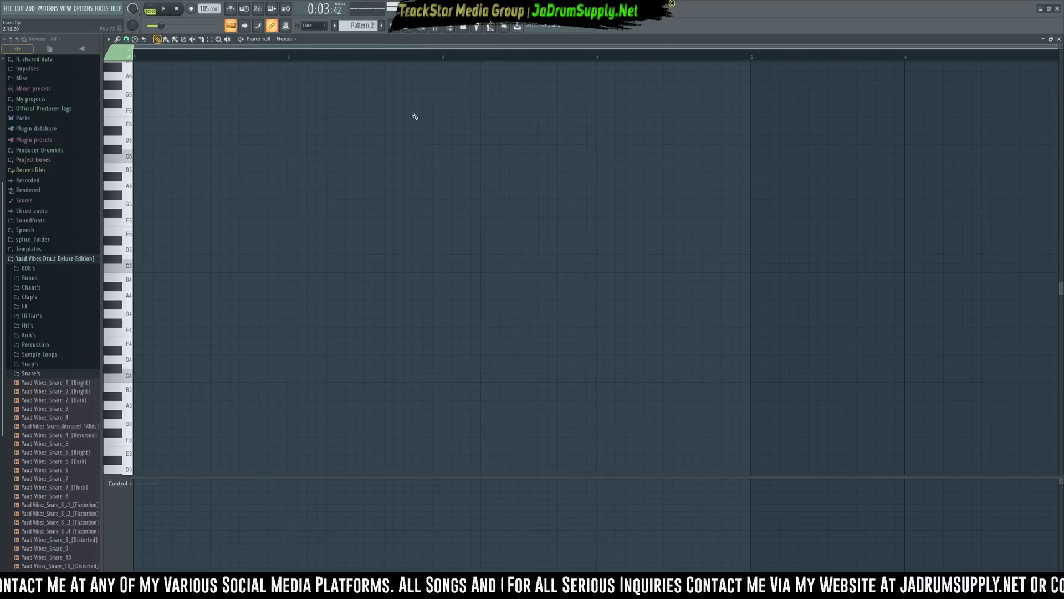
key("KP_Subtract")
scroll(507, 352, "up", 4)
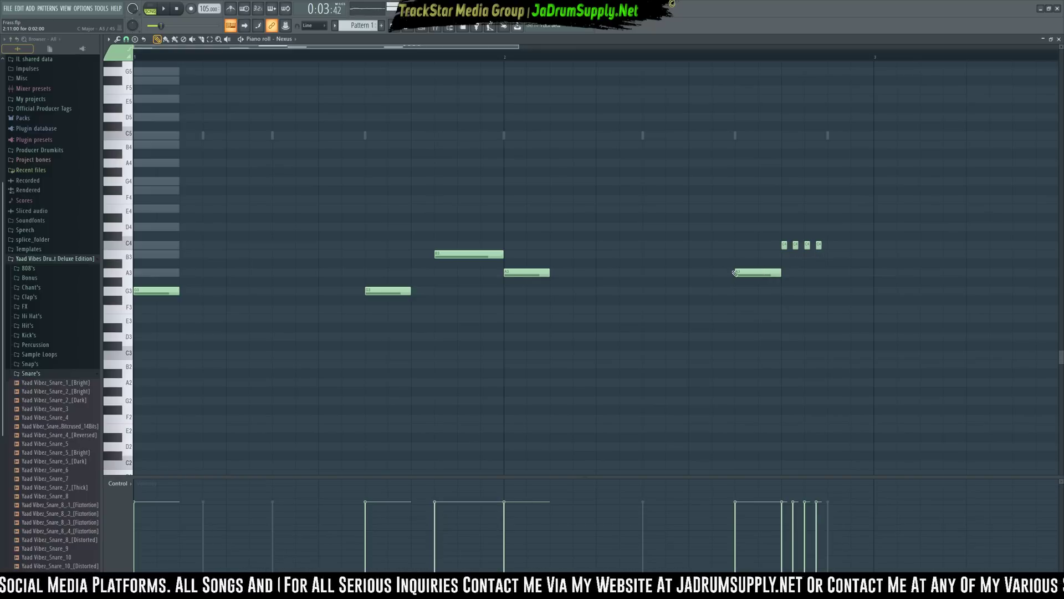
Add a B3 note after the chopped C4 notes, filling the end of bar 2, and play it back
left_click(830, 255)
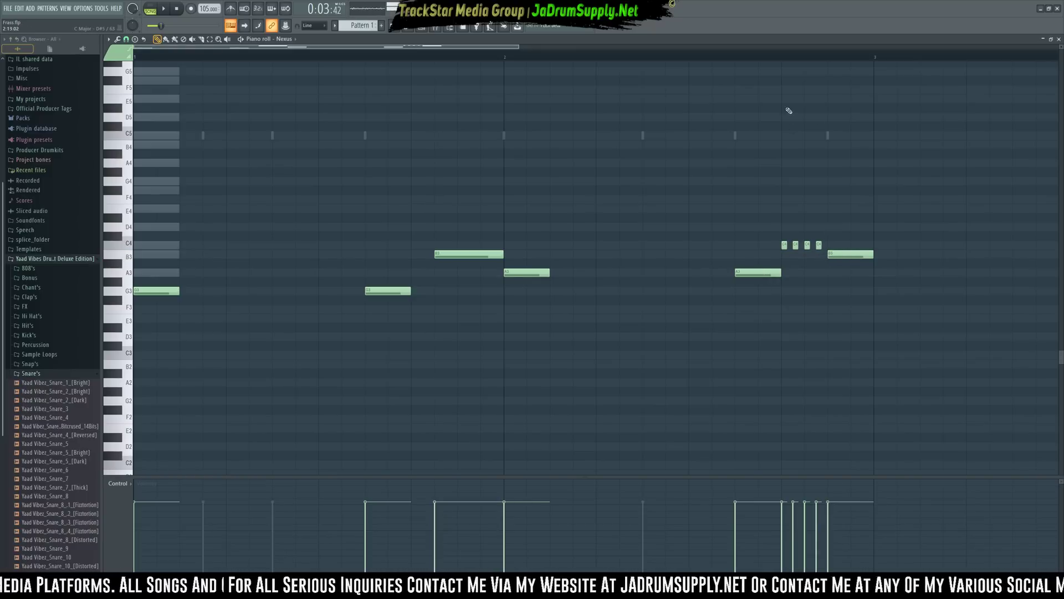
key("space")
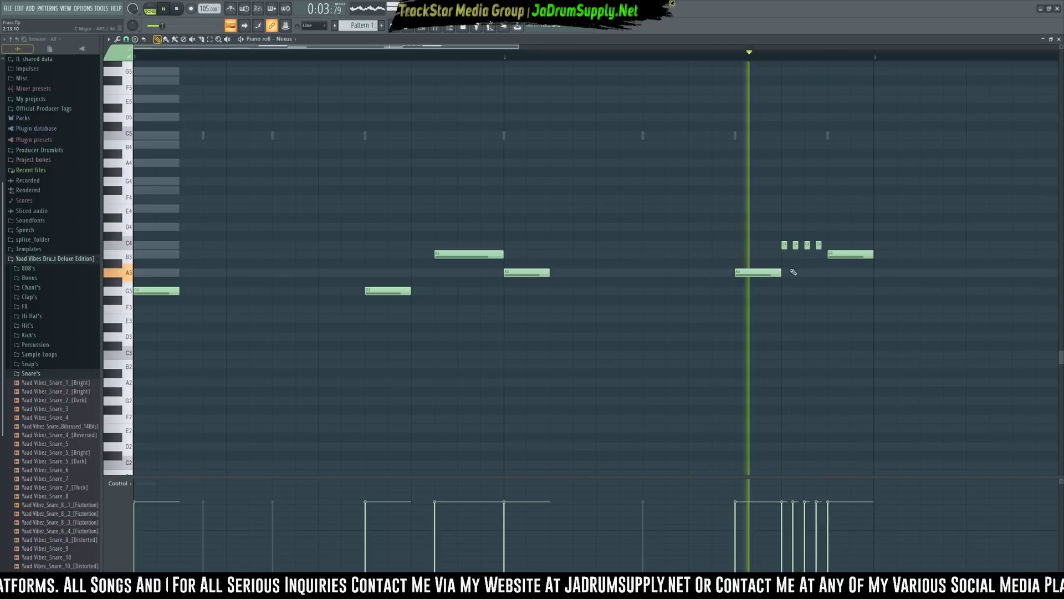
key("space")
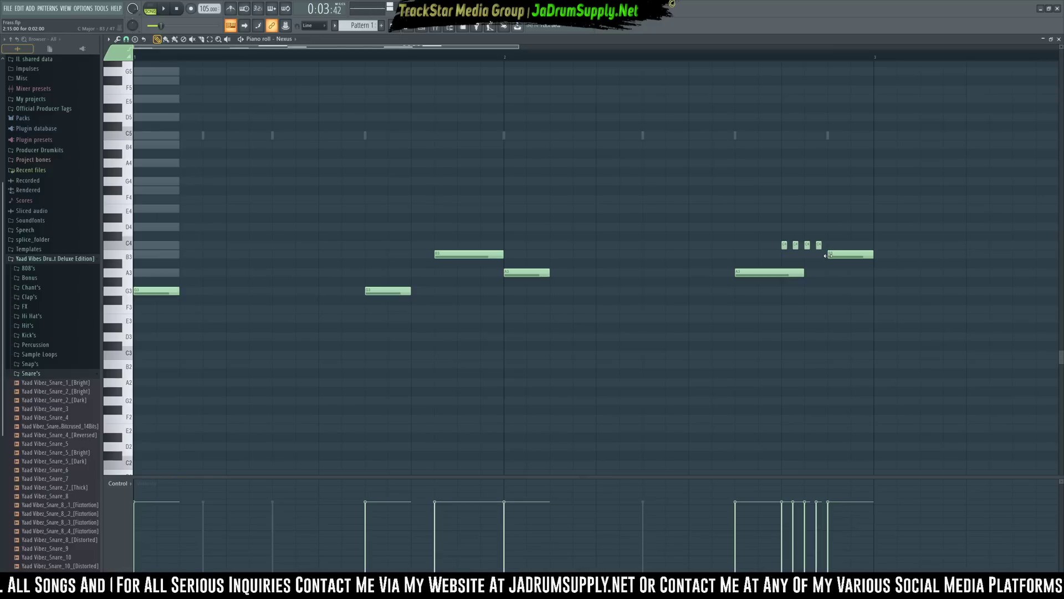
Delete the first two chopped C4 notes, start the last B3 note later and add another C4 before it, auditioning the result
left_click_drag(828, 255, 846, 253)
right_click(796, 246)
right_click(785, 245)
key("space")
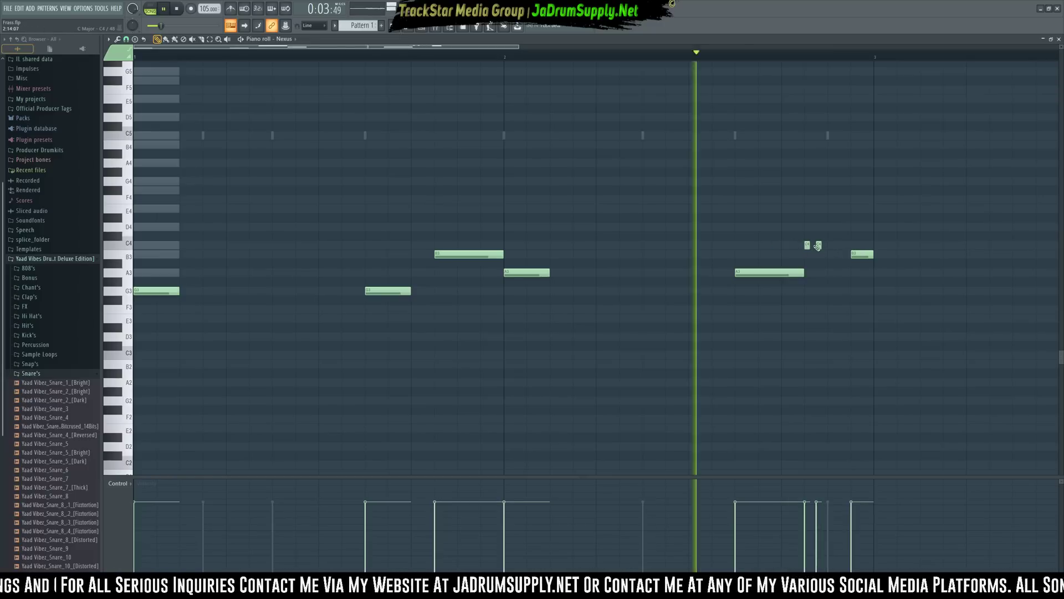
key("space")
left_click(831, 246)
key("space")
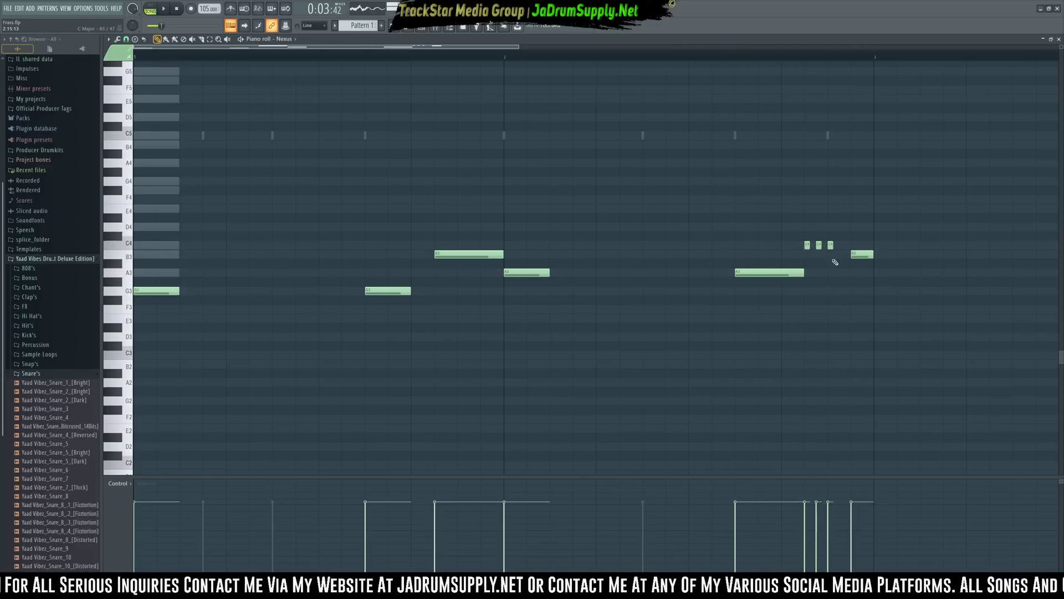
key("space")
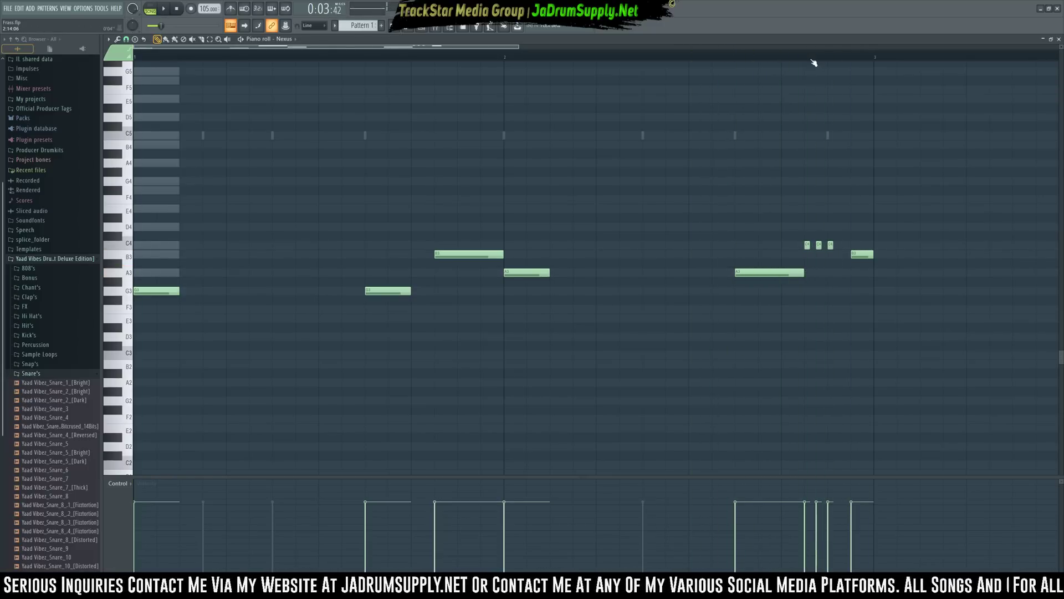
Shorten the last A3 note, move the first short C4 right after it and rebuild the C4 repeats as slightly longer notes
scroll(814, 62, "up", 5)
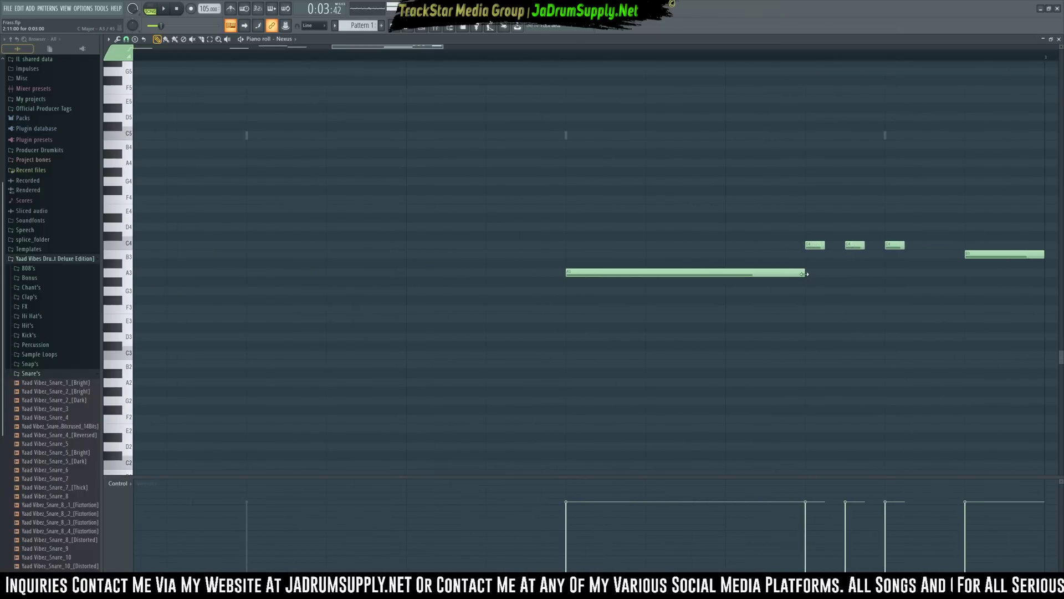
left_click_drag(804, 274, 765, 274)
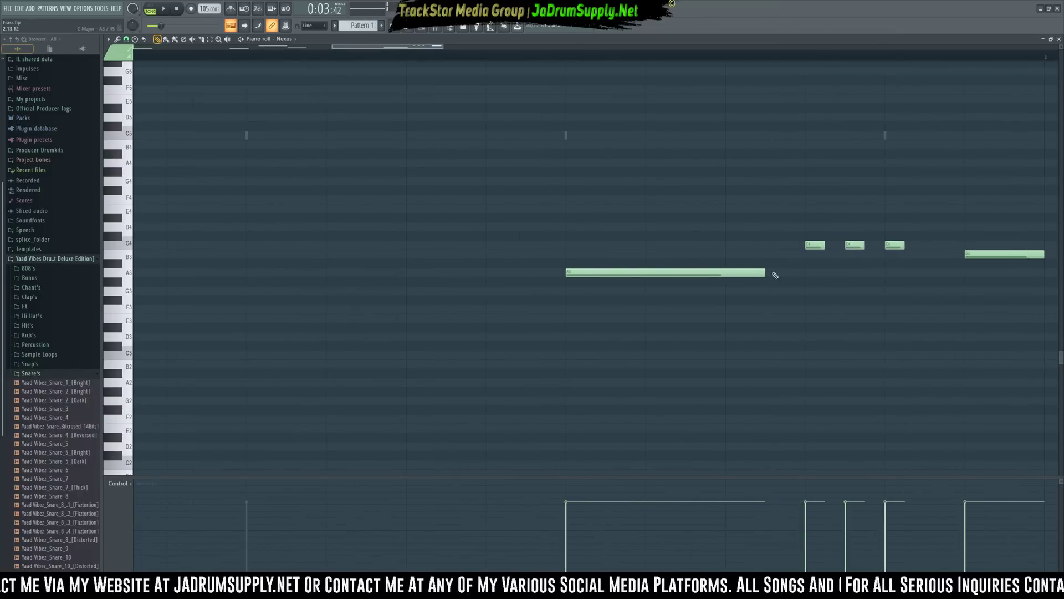
left_click_drag(809, 247, 770, 253)
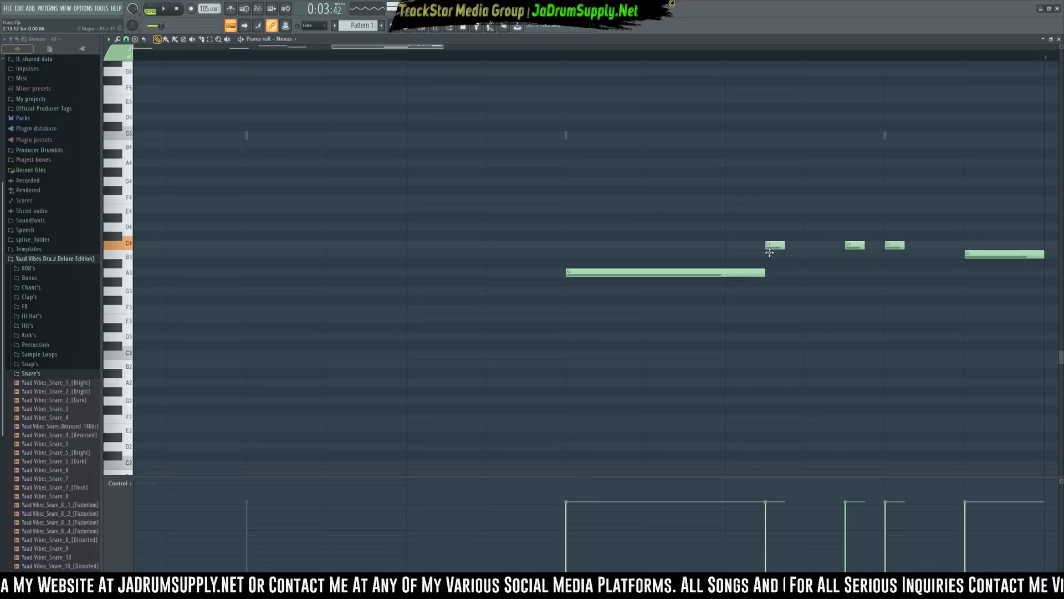
left_click(809, 246)
right_click(861, 247)
left_click(850, 248)
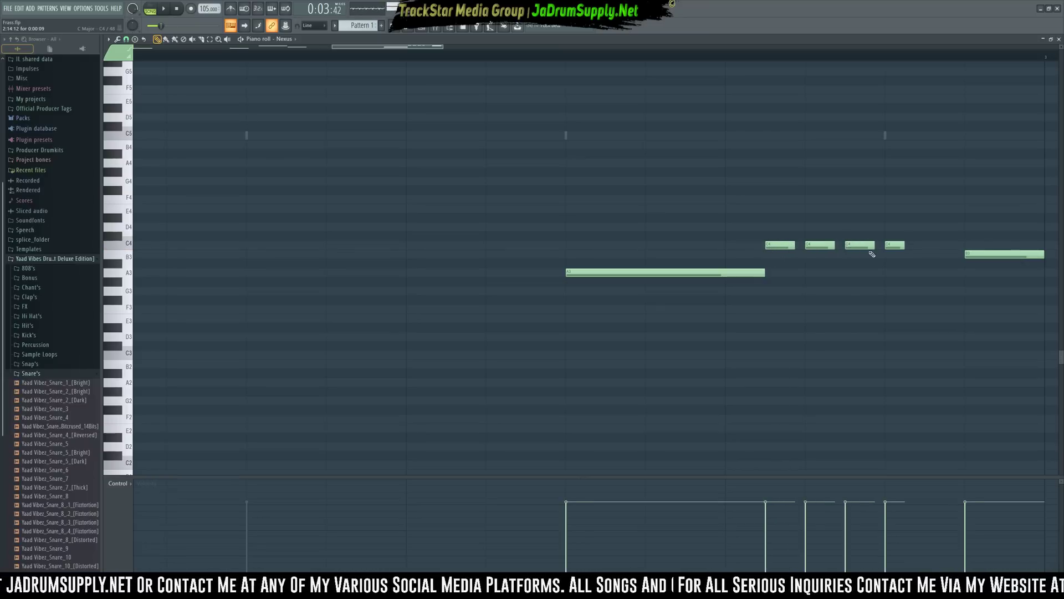
Delete the fourth C4 repeat, extend the closing B3 note's start back into its place and play the phrase
right_click(896, 246)
left_click_drag(963, 255, 887, 256)
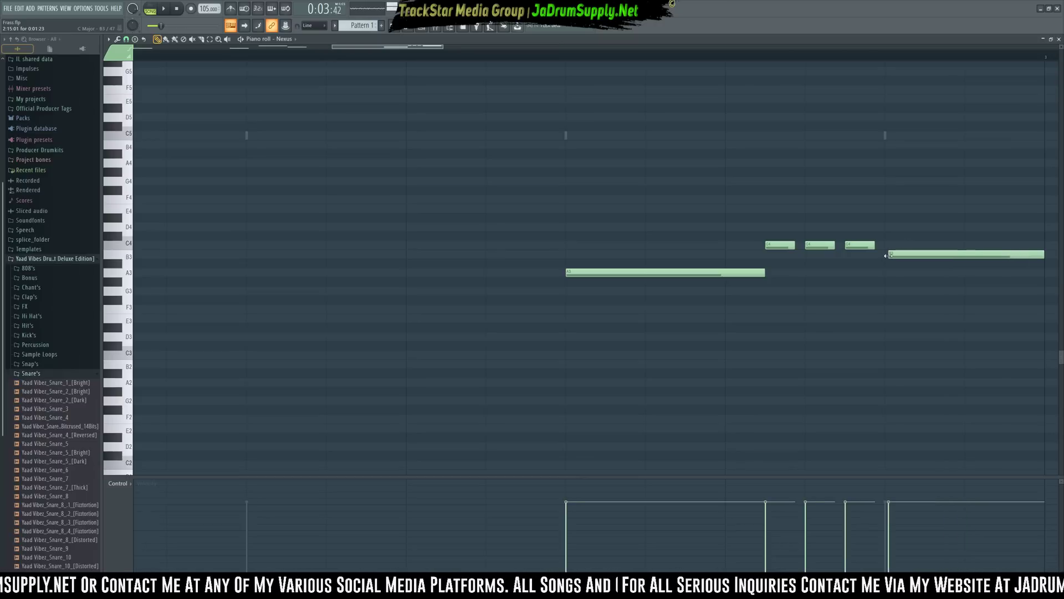
key("space")
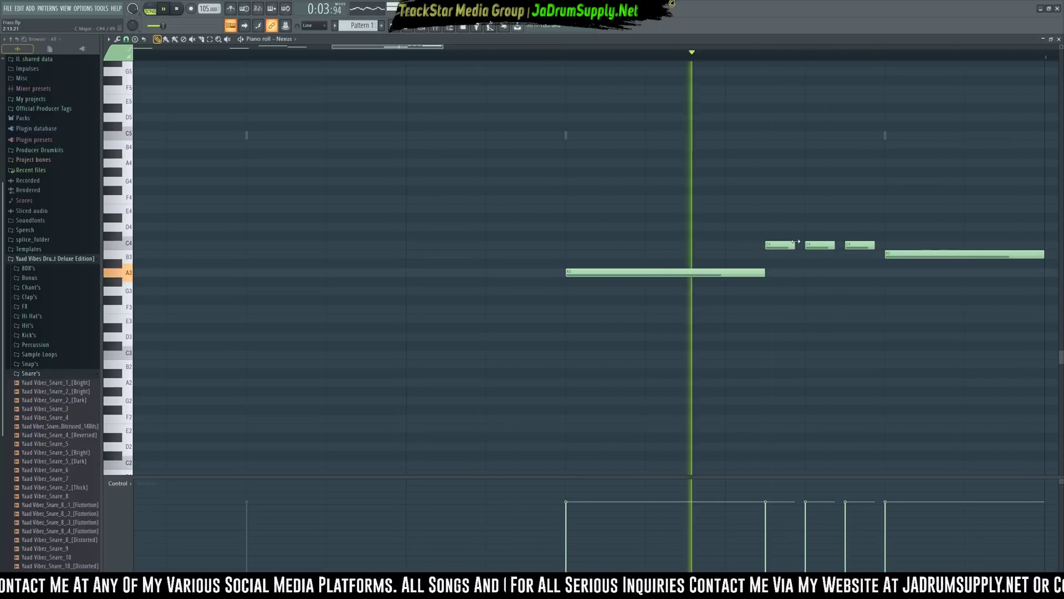
key("space")
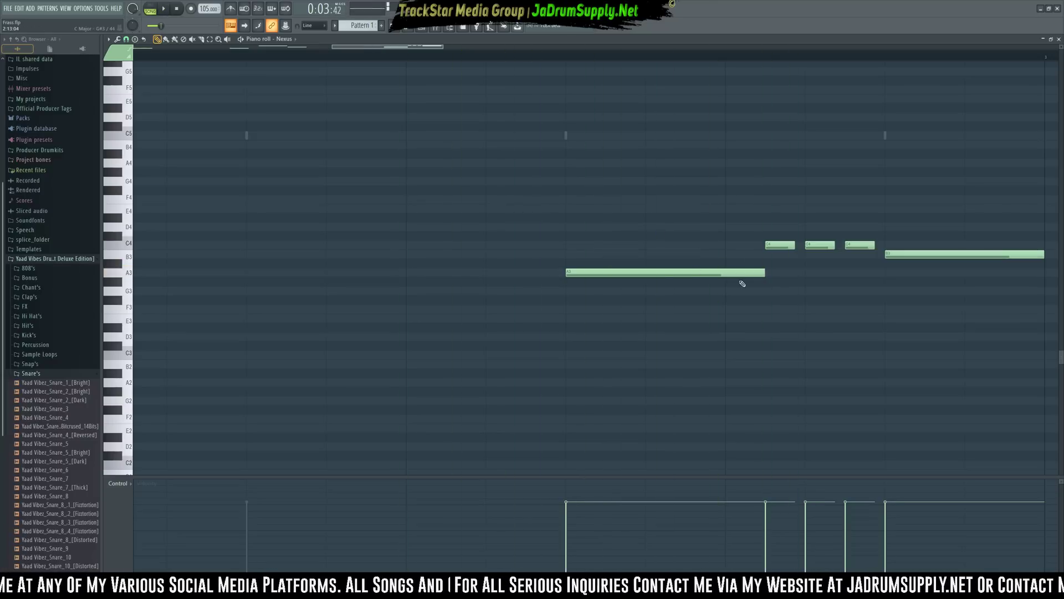
Shorten the last A3 note to two steps, move the first C4 to its end, delete the third C4 and play back
left_click_drag(750, 274, 724, 274)
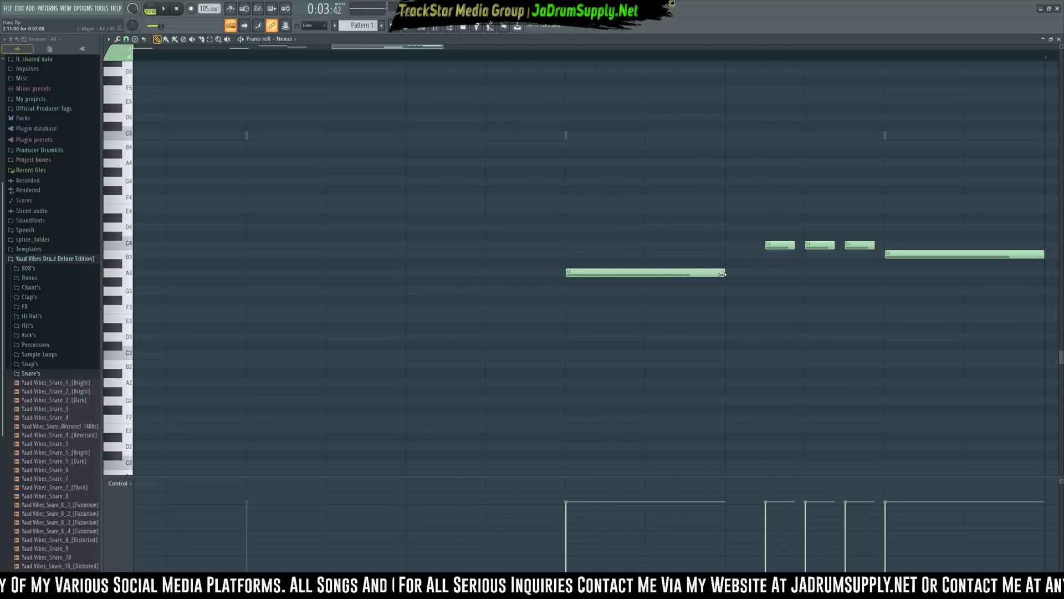
left_click_drag(780, 246, 740, 246)
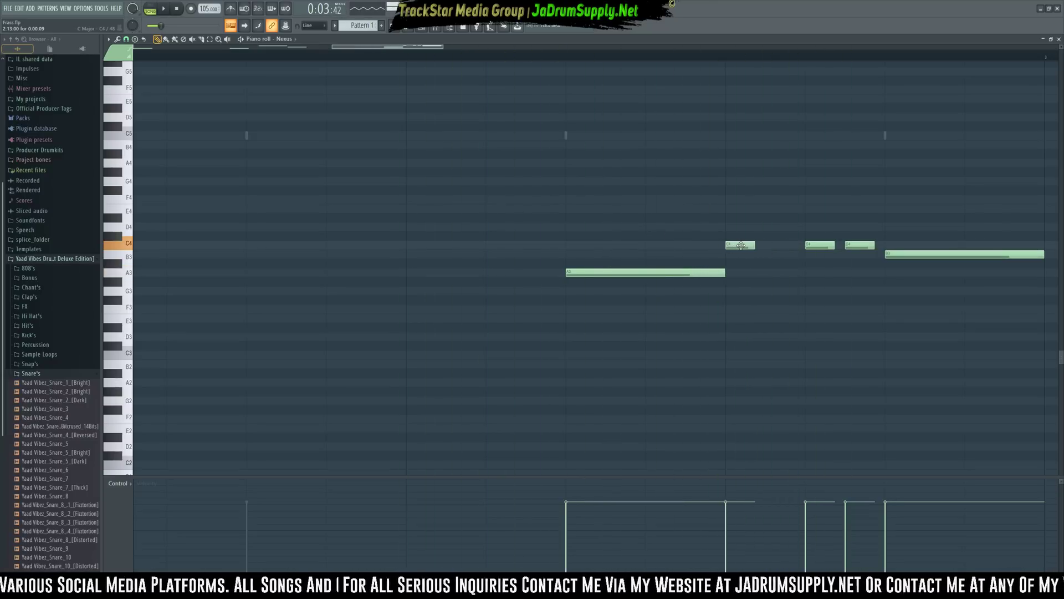
right_click(859, 245)
key("space")
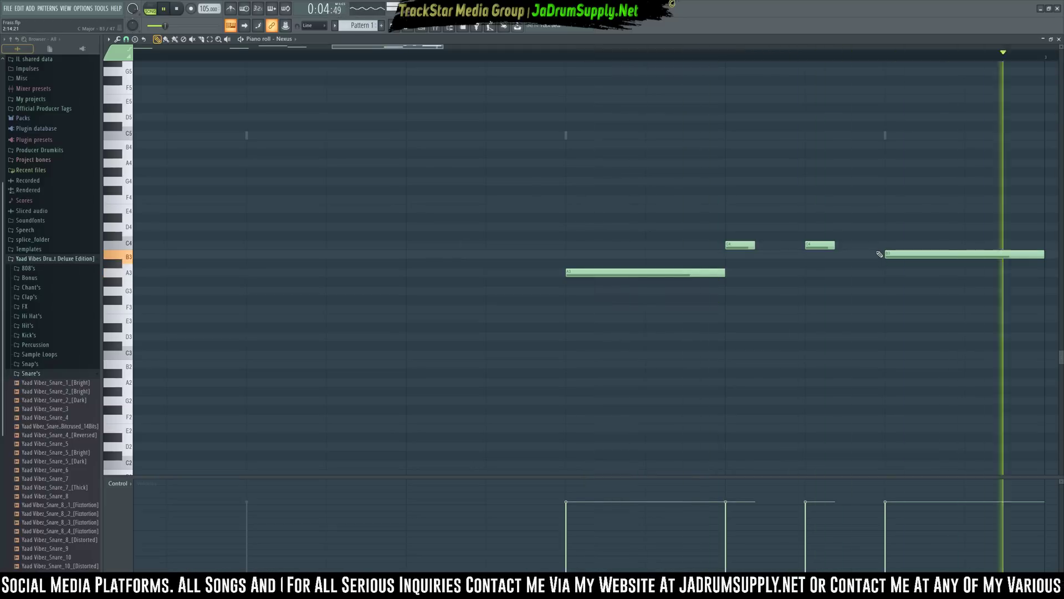
Replace the long closing B3 with a third short C4 followed by a short B3, and audition the phrase
right_click(886, 254)
left_click(884, 245)
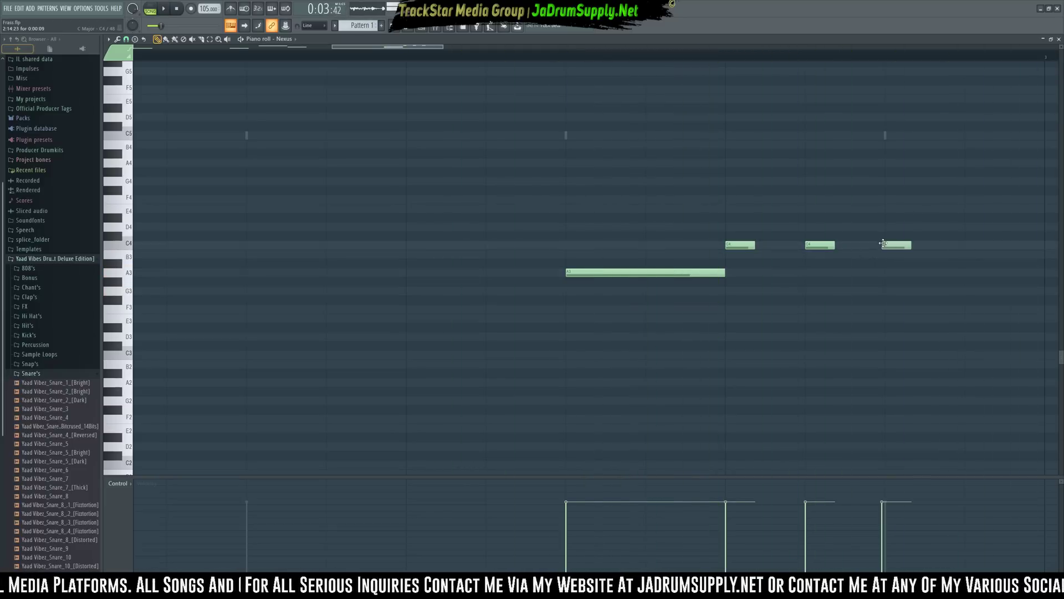
left_click(969, 255)
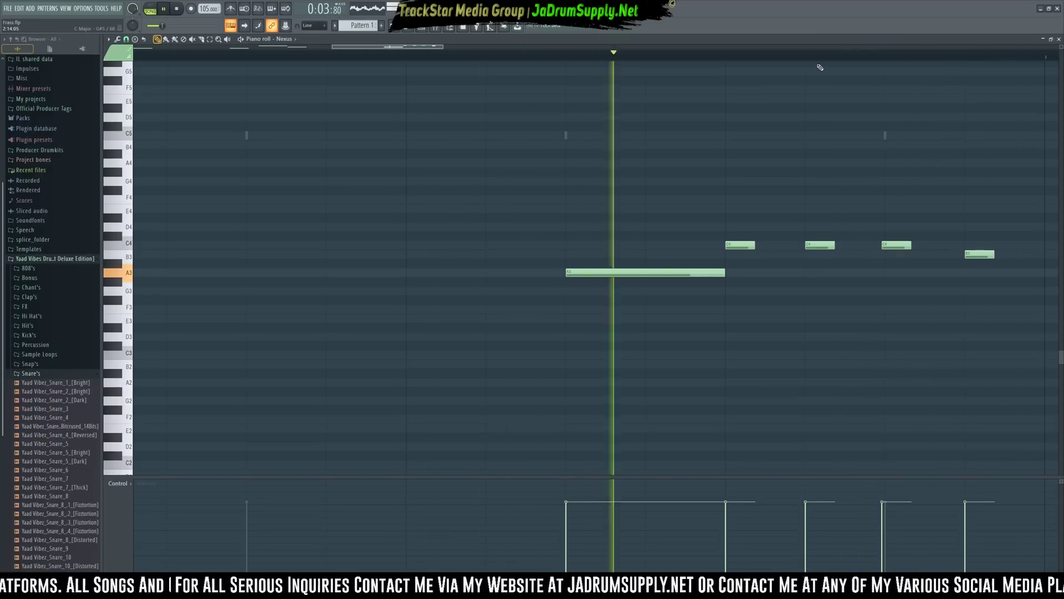
scroll(821, 64, "down", 4)
key("space")
Select the closing B3 note, lengthen it to the end of bar 2 and play the arrangement
left_click(895, 254)
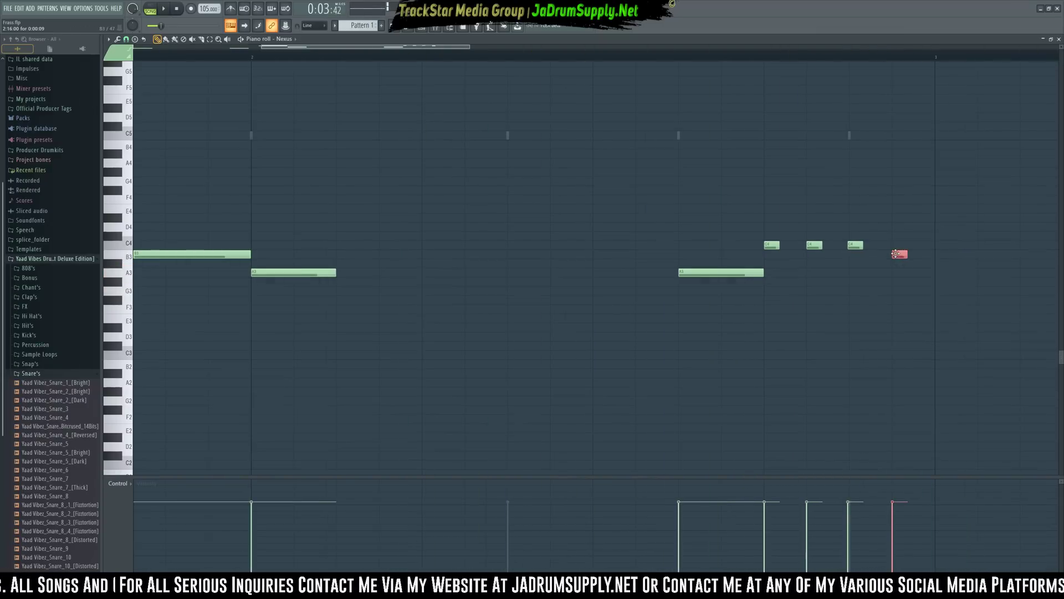
key("ctrl+l")
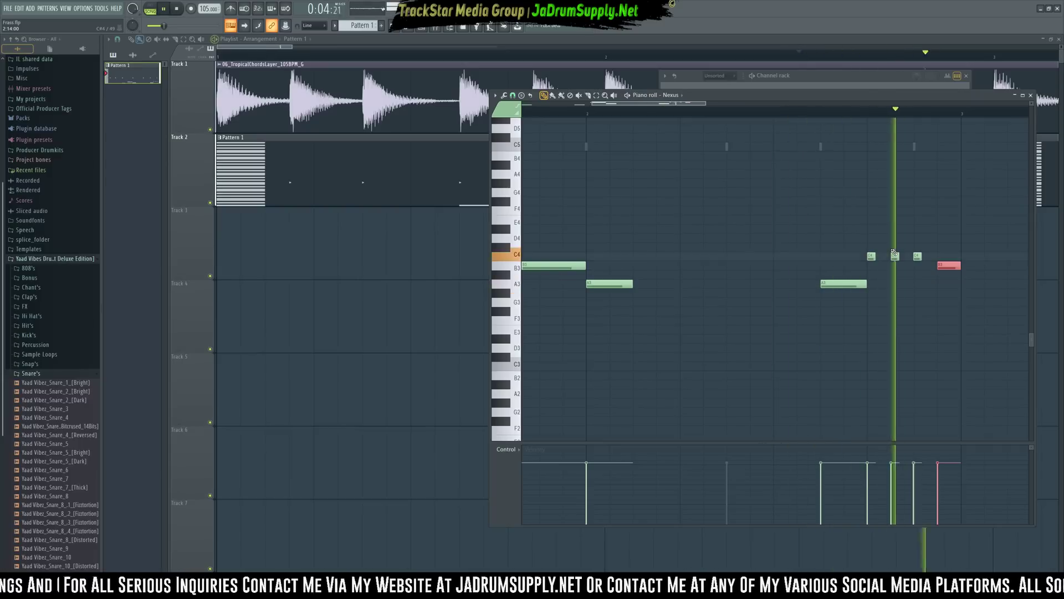
key("Return")
key("space")
Stop playback and shorten the last A3 note in bar 2 to one step
key("space")
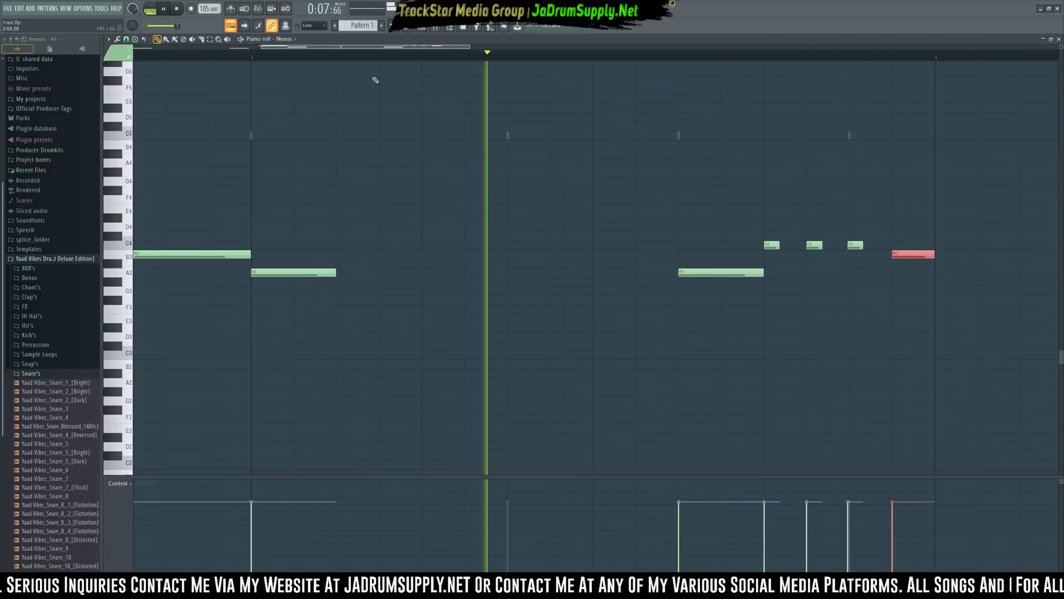
key("space")
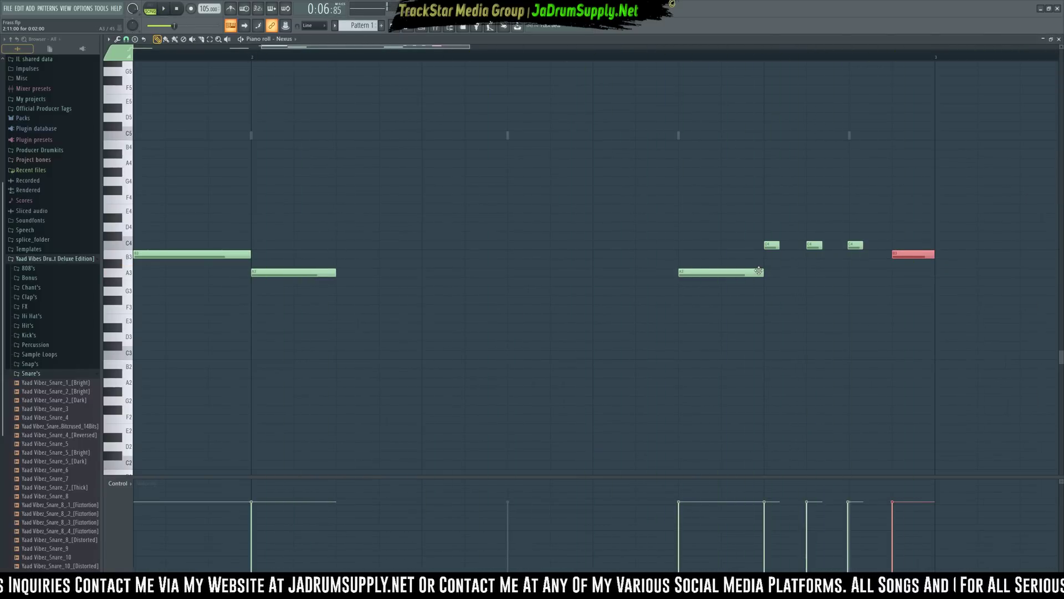
left_click_drag(759, 271, 720, 272)
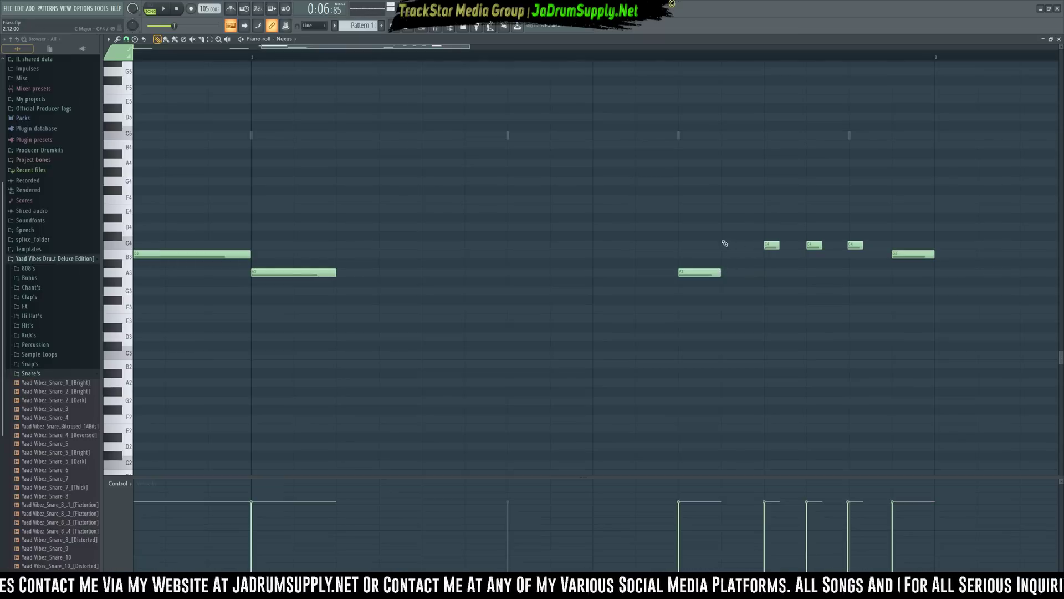
Add a fourth short C4 directly after the last A3 note in bar 2 and audition the phrase
left_click(724, 245)
key("space")
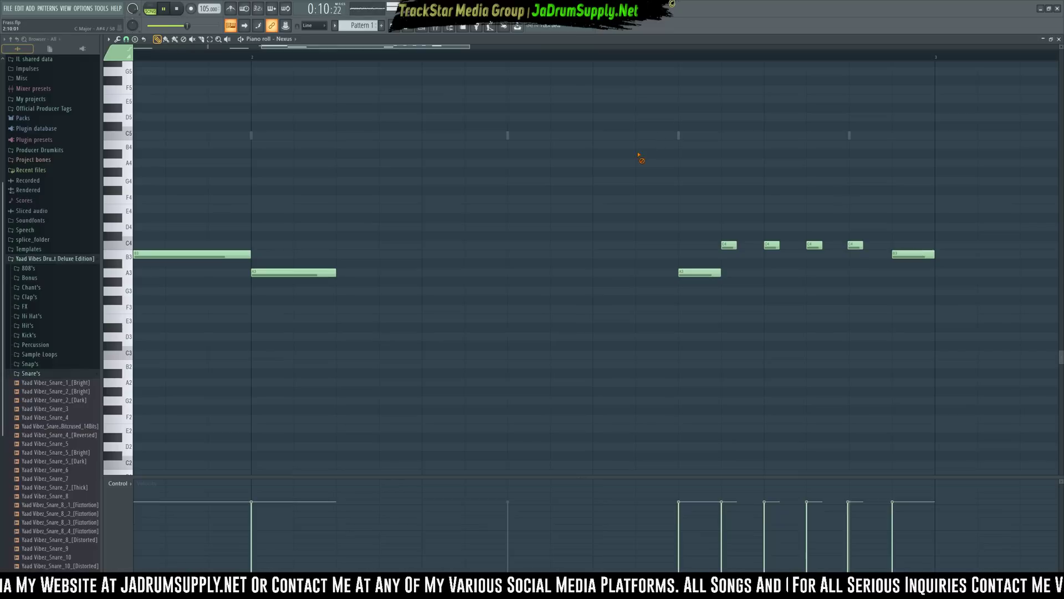
key("F6")
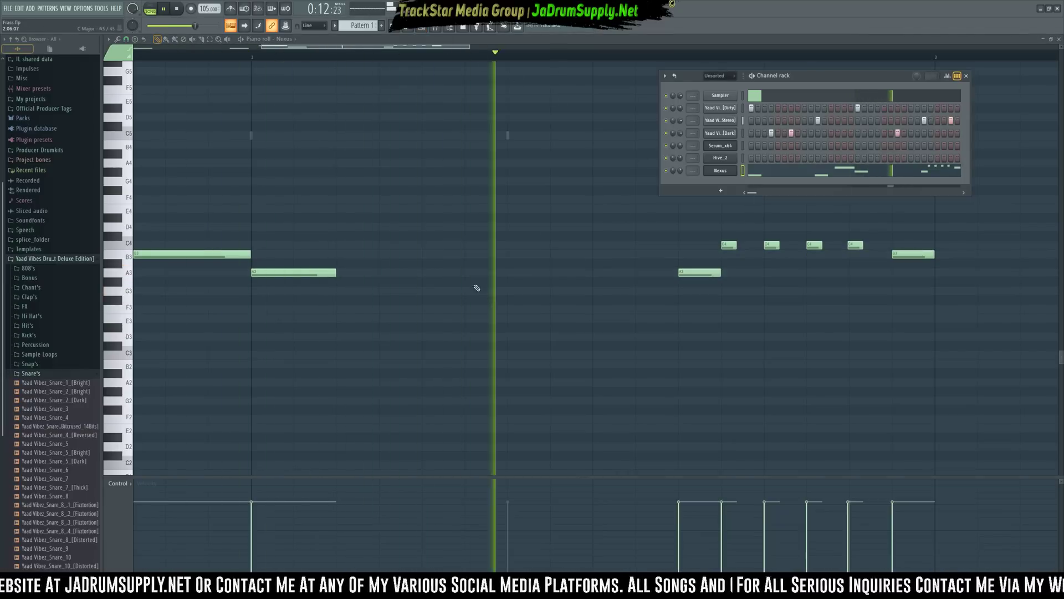
key("F6")
scroll(617, 375, "down", 3)
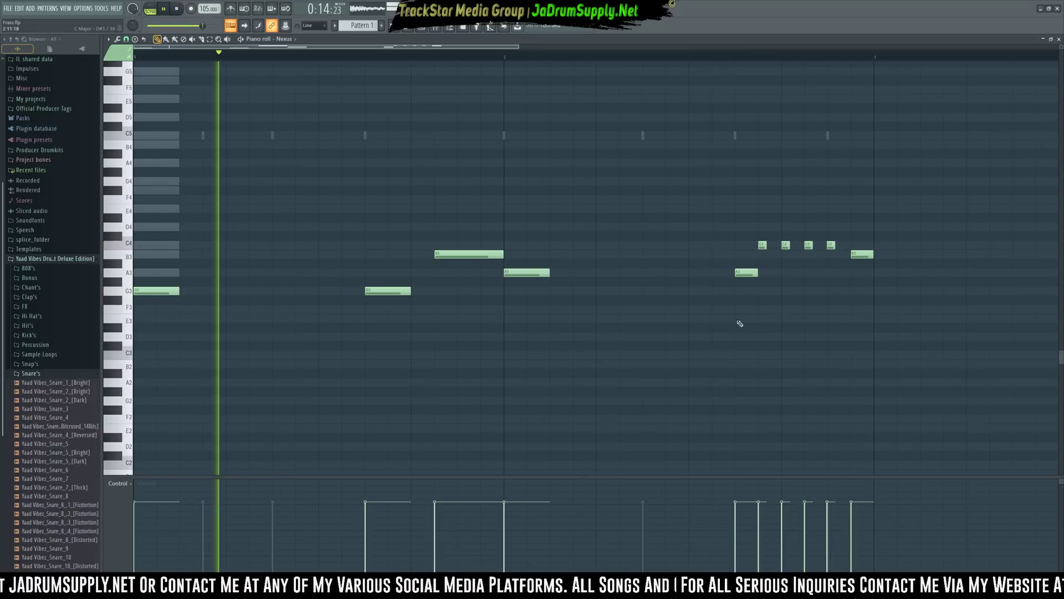
key("space")
Duplicate the whole two-bar Nexus bassline so the copy starts at bar 3
scroll(606, 58, "down", 2)
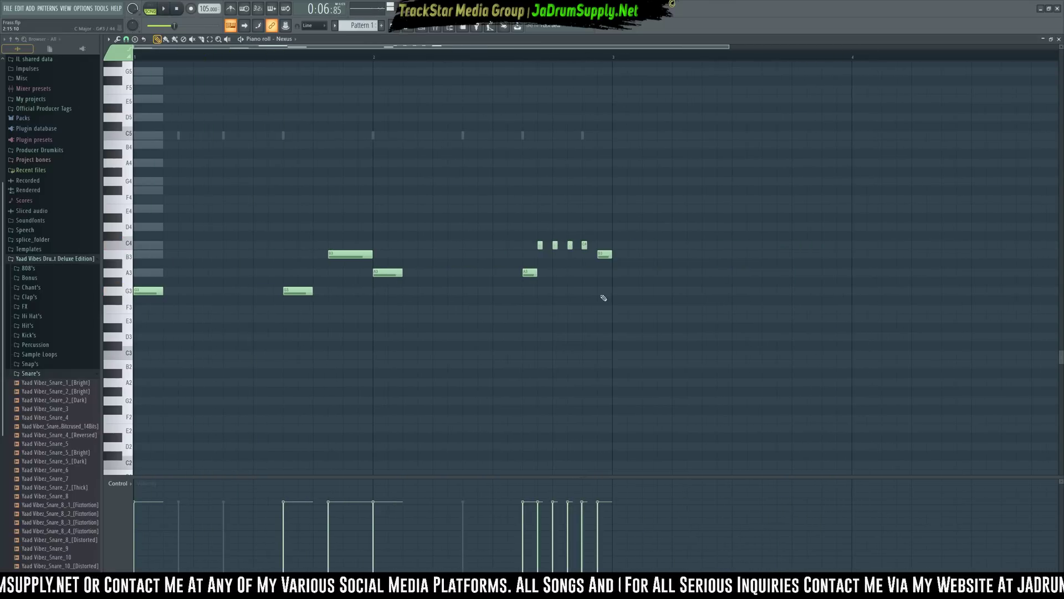
left_click_drag(676, 330, 134, 222)
left_click_drag(143, 292, 621, 292)
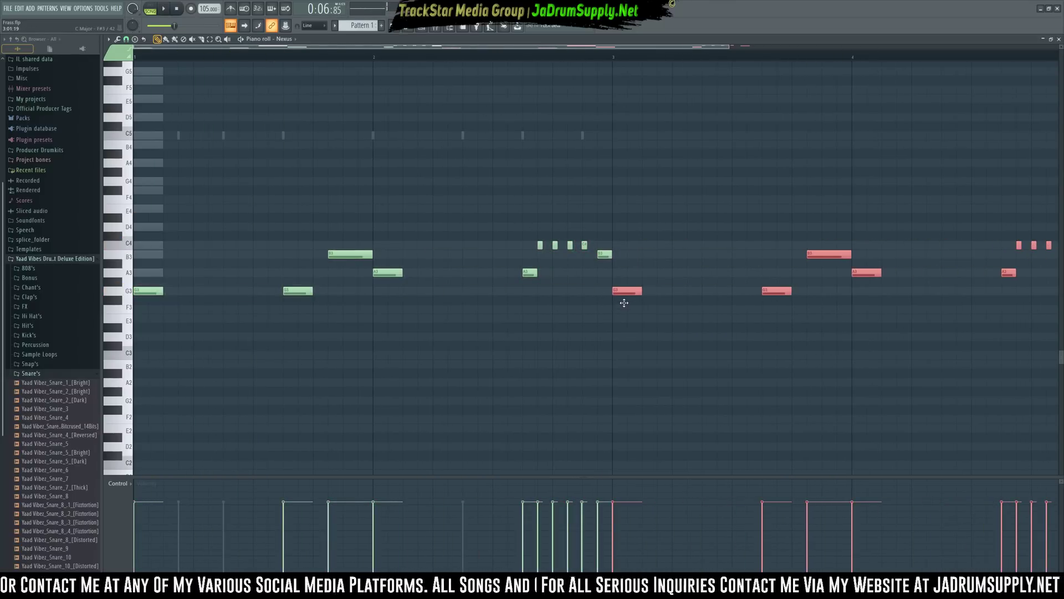
In bar 2, replace the short C4s and closing B3 with one three-step C4, lengthening the preceding A3 to three steps
right_click(541, 246)
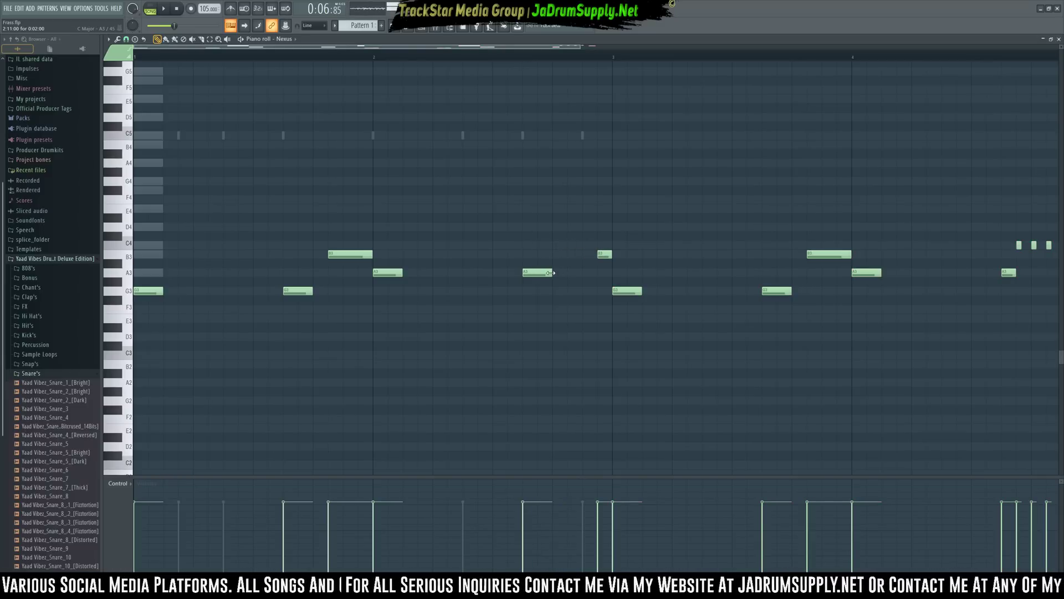
left_click(573, 247)
right_click(604, 254)
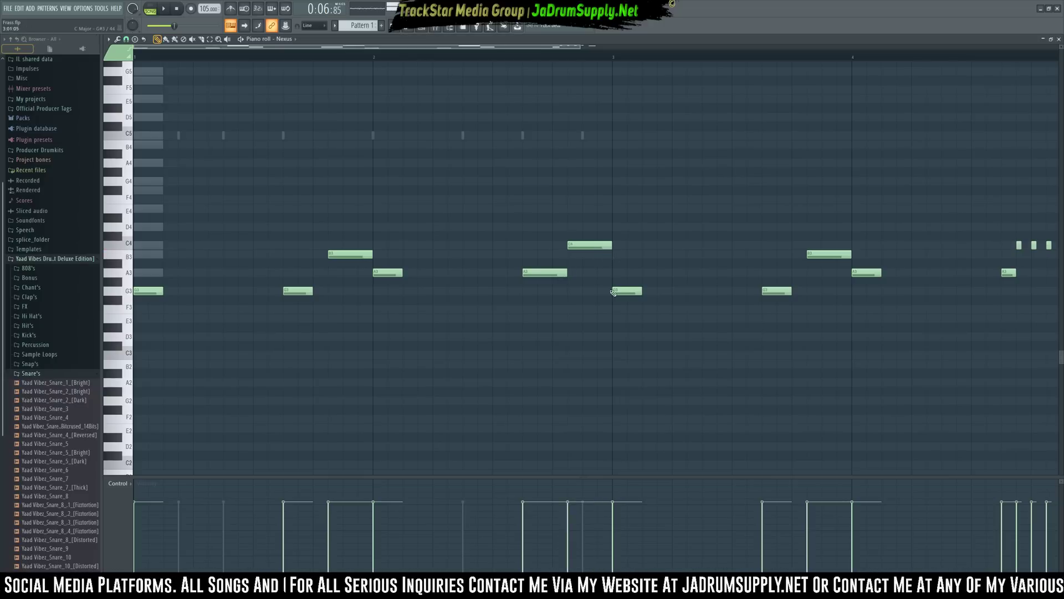
Delete the Pattern 1 clips at bars 3 and 7 from track 2 of the playlist
left_click(422, 28)
left_click(393, 27)
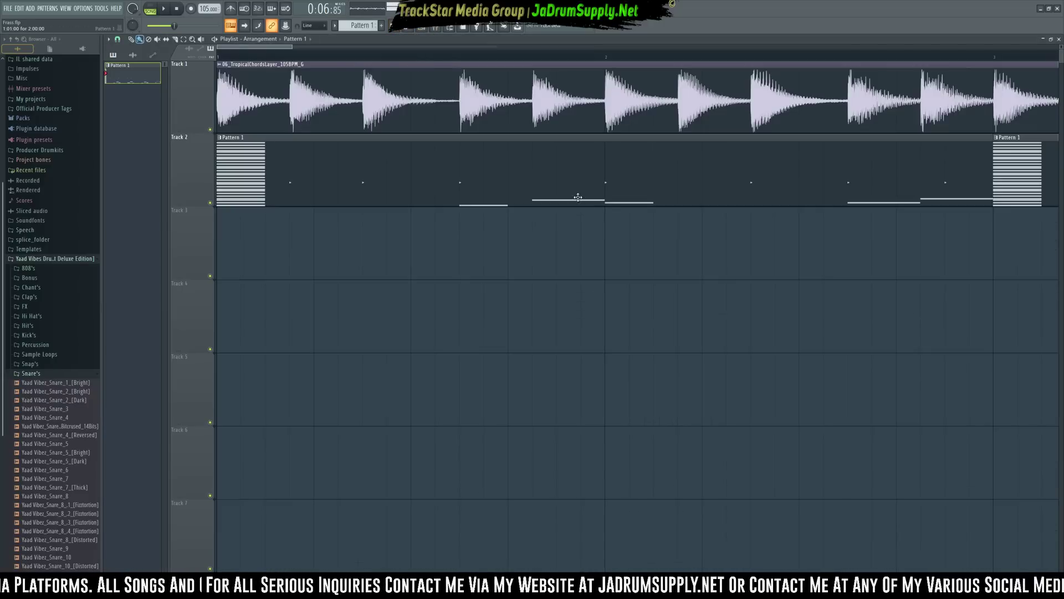
right_click(778, 148, "ctrl")
right_click(513, 246)
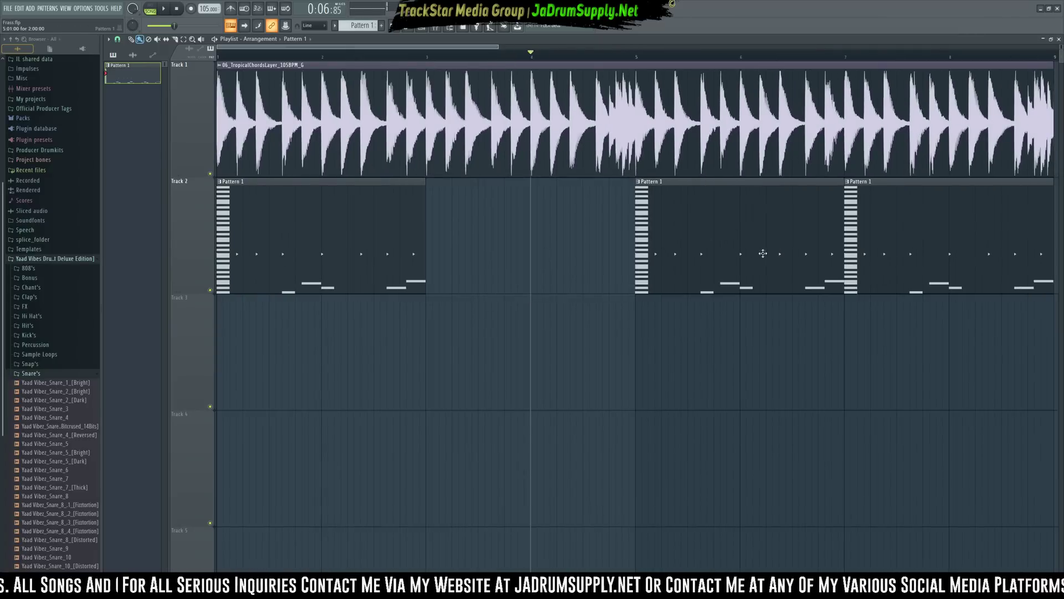
right_click(855, 244)
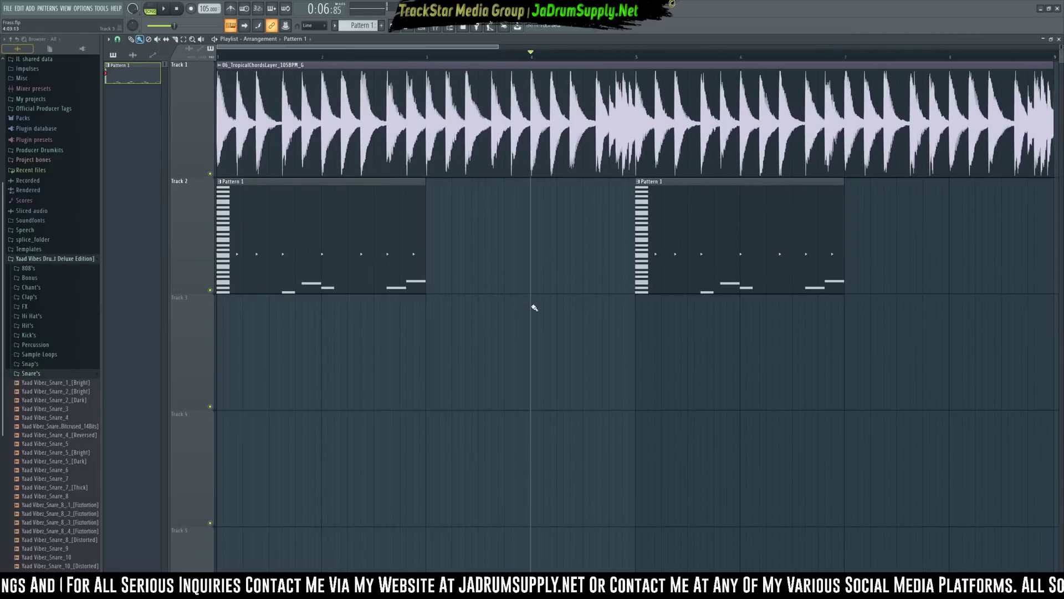
Extend the first Pattern 1 clip to four bars and replace the clip at bar 5 with a copy of it
left_click_drag(425, 219, 632, 206)
right_click(750, 232)
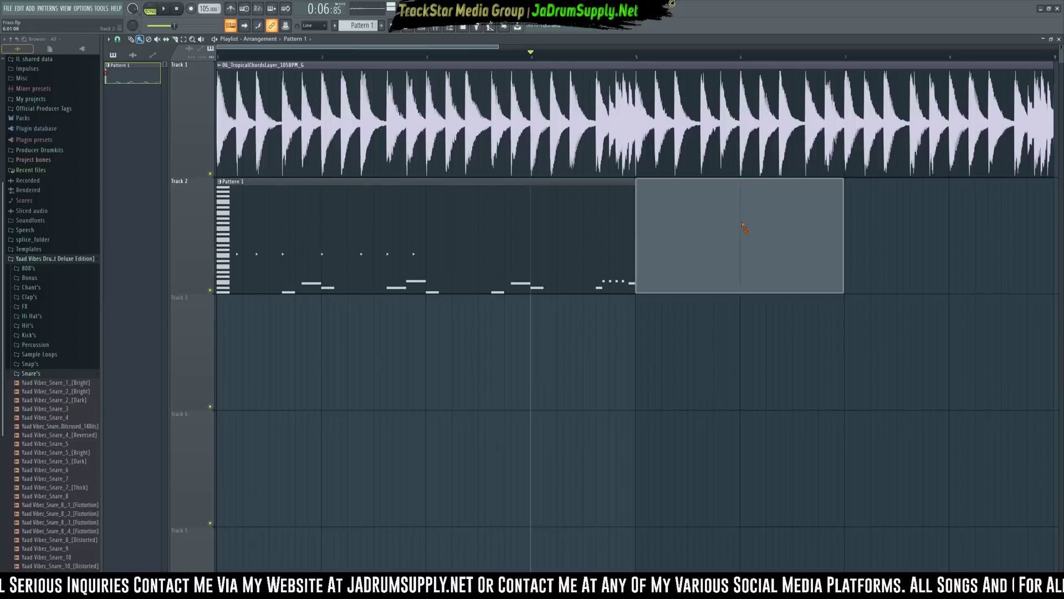
left_click_drag(679, 240, 547, 258)
key("ctrl+b")
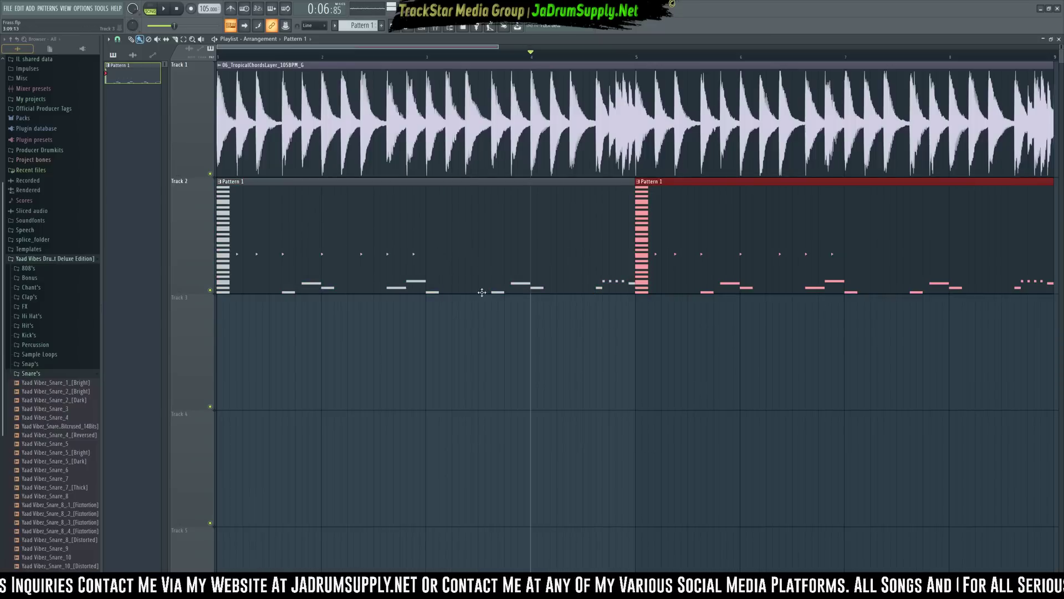
Enable loop mode in the channel rack so the drum steps repeat, play the arrangement and deselect the copied clip
left_click(423, 28)
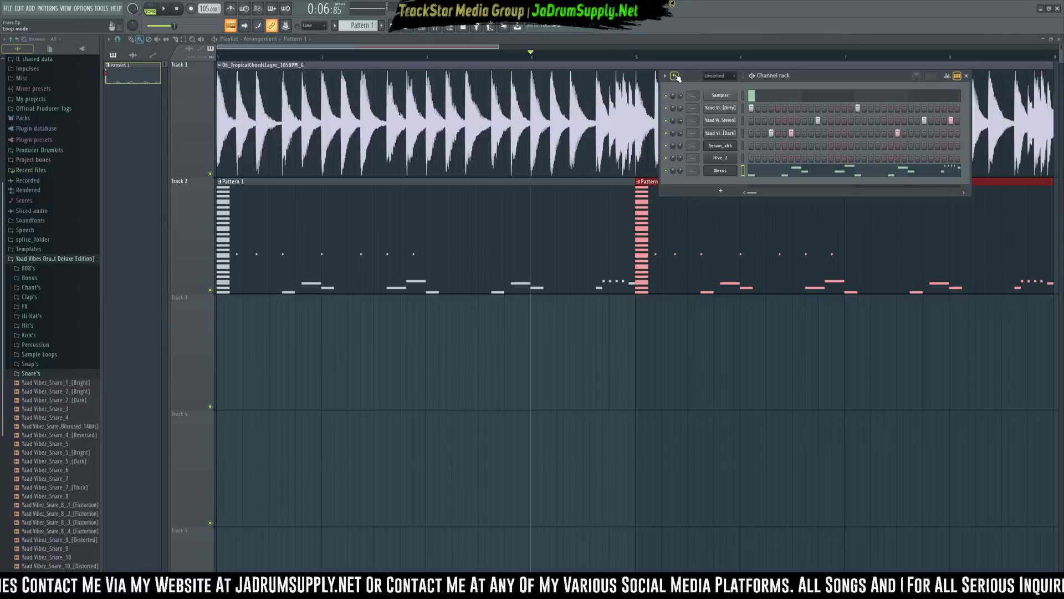
key("space")
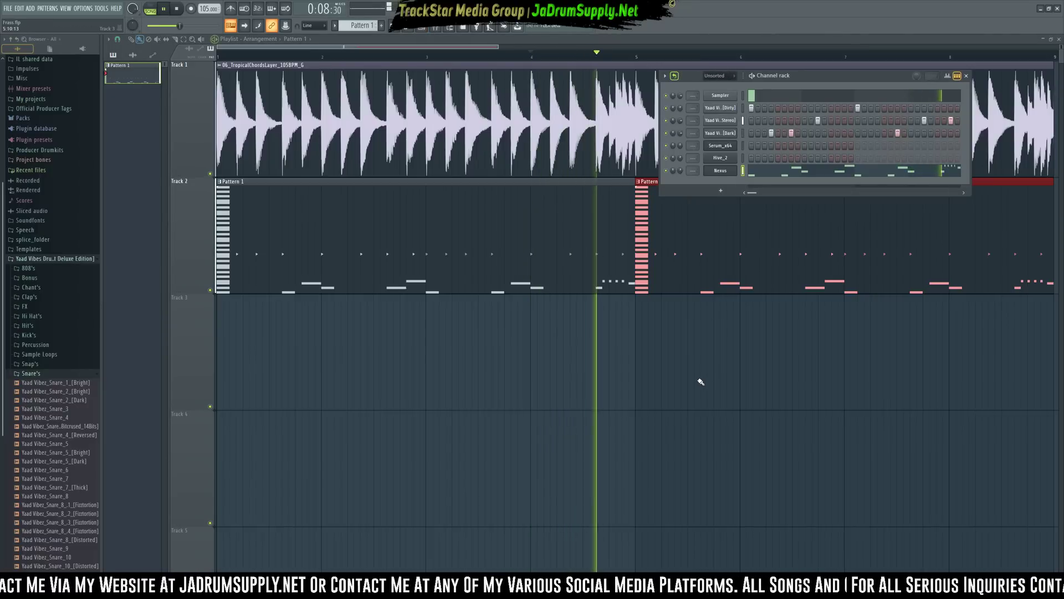
left_click(694, 362, "ctrl")
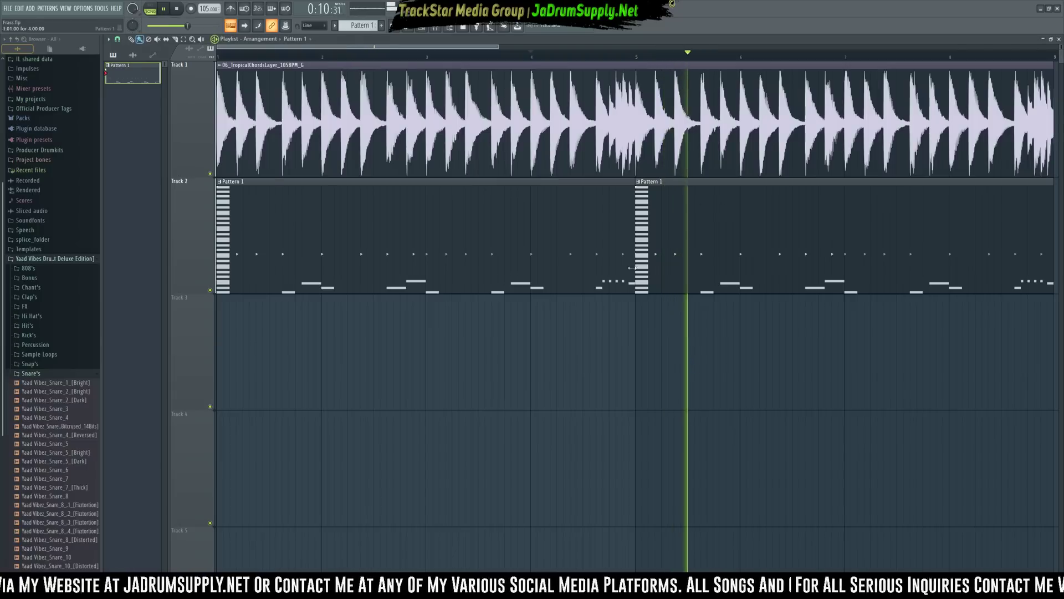
Expand the Yaad Vibes Hi Hat's folder, look through its Closed samples, collapse that subfolder and stop playback
left_click(423, 27)
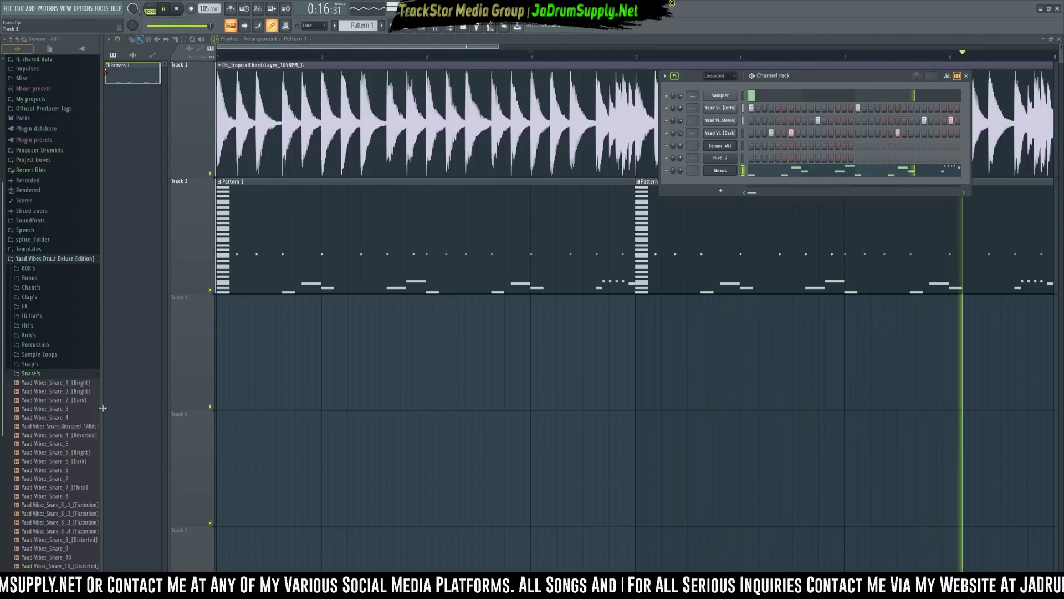
left_click(28, 315)
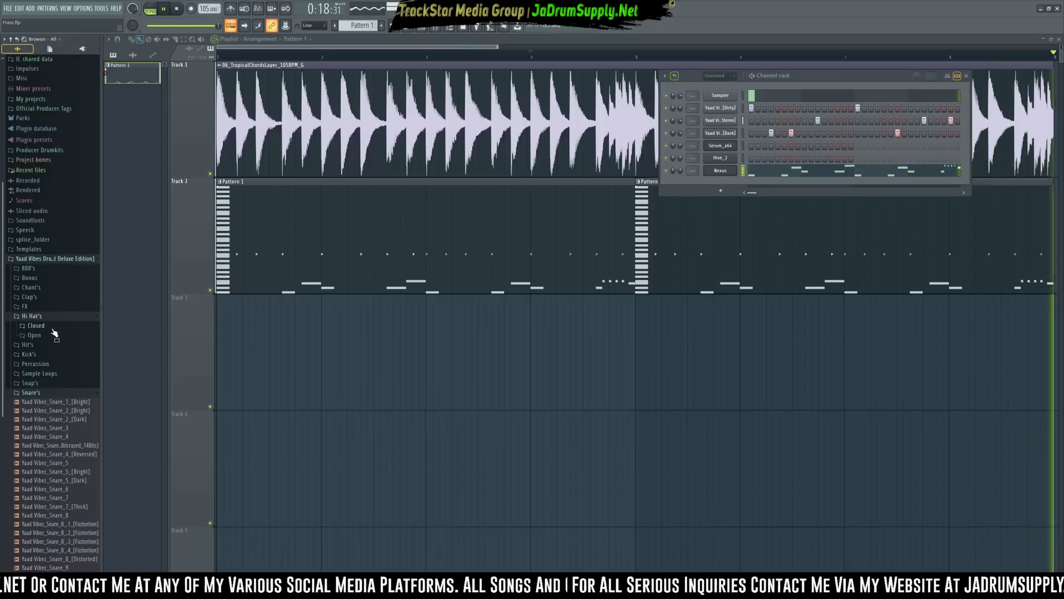
left_click(38, 326)
key("space")
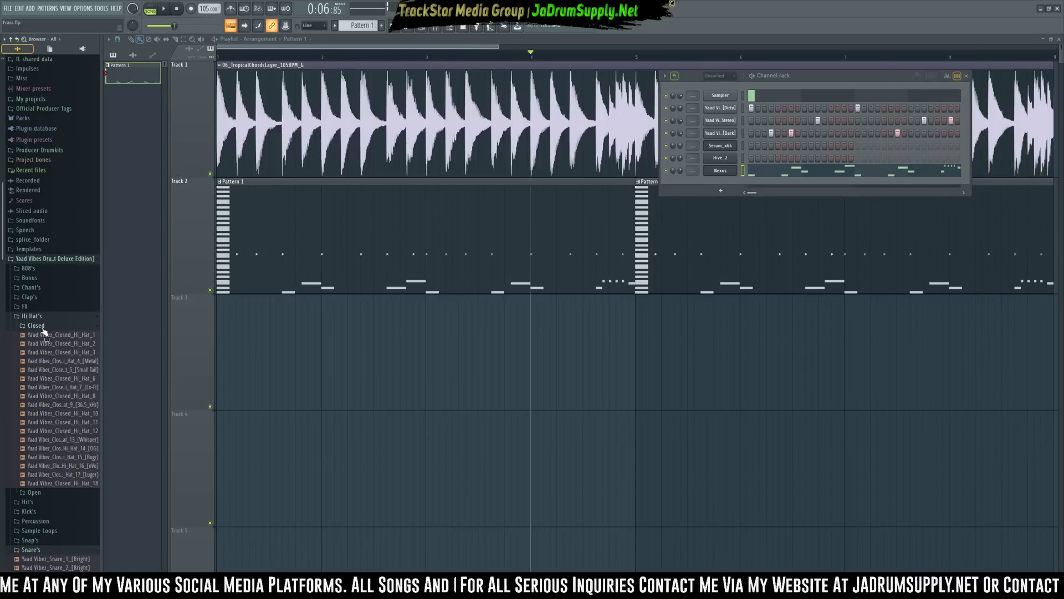
left_click(38, 325)
left_click(38, 325)
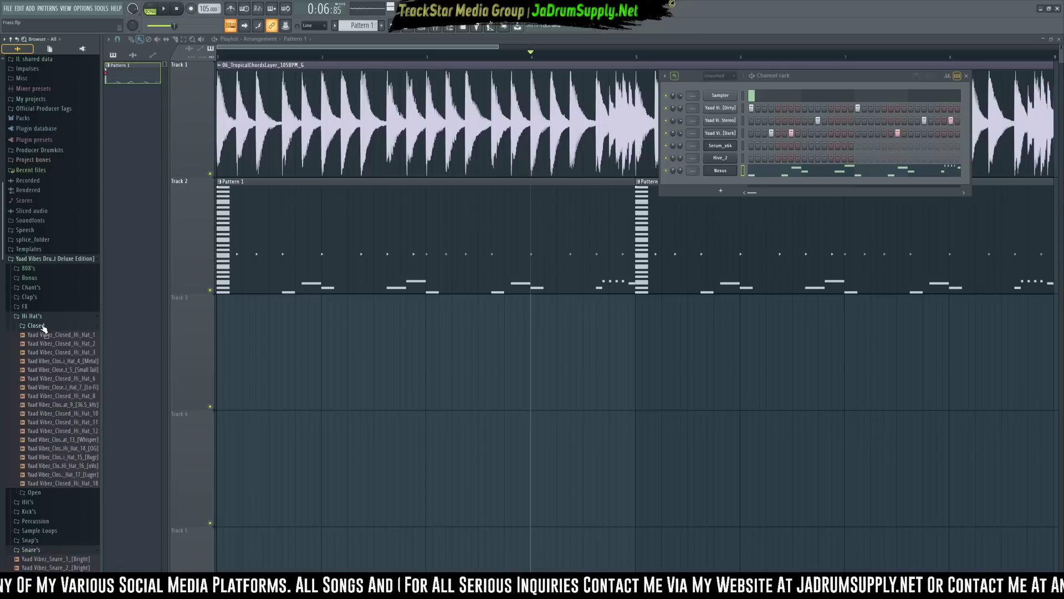
left_click(37, 326)
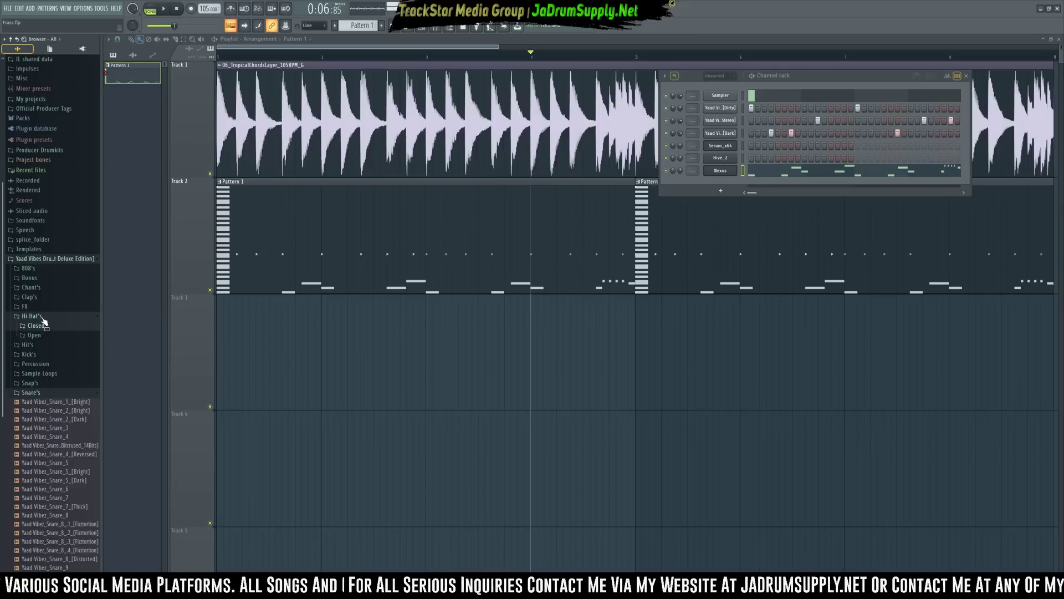
Open the Loops folder under Percussion in the Yaad Vibes drumkit and widen the browser to read the sample names
left_click(41, 317)
left_click(32, 374)
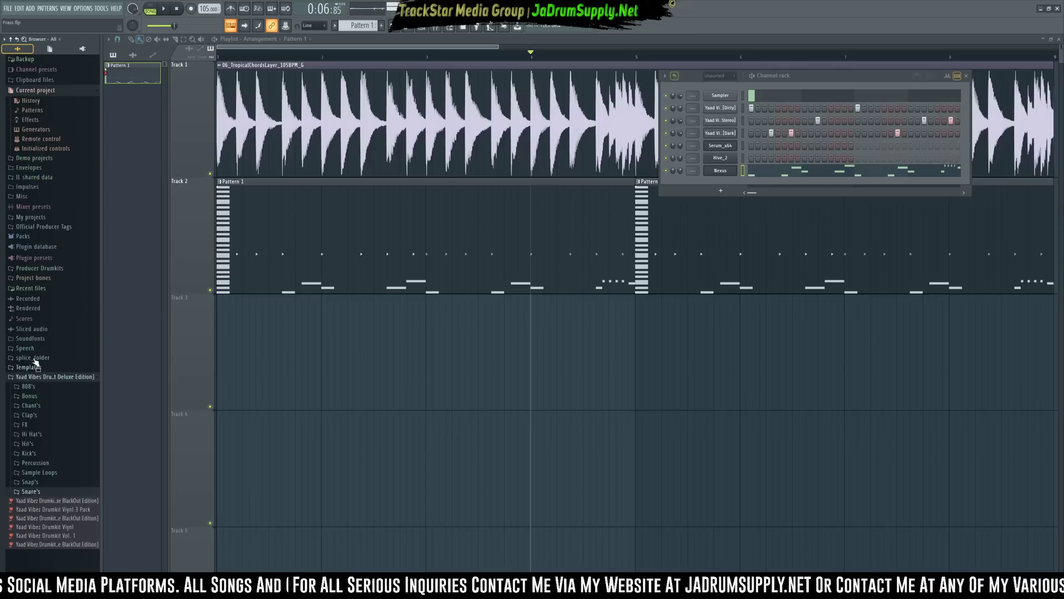
left_click(44, 464)
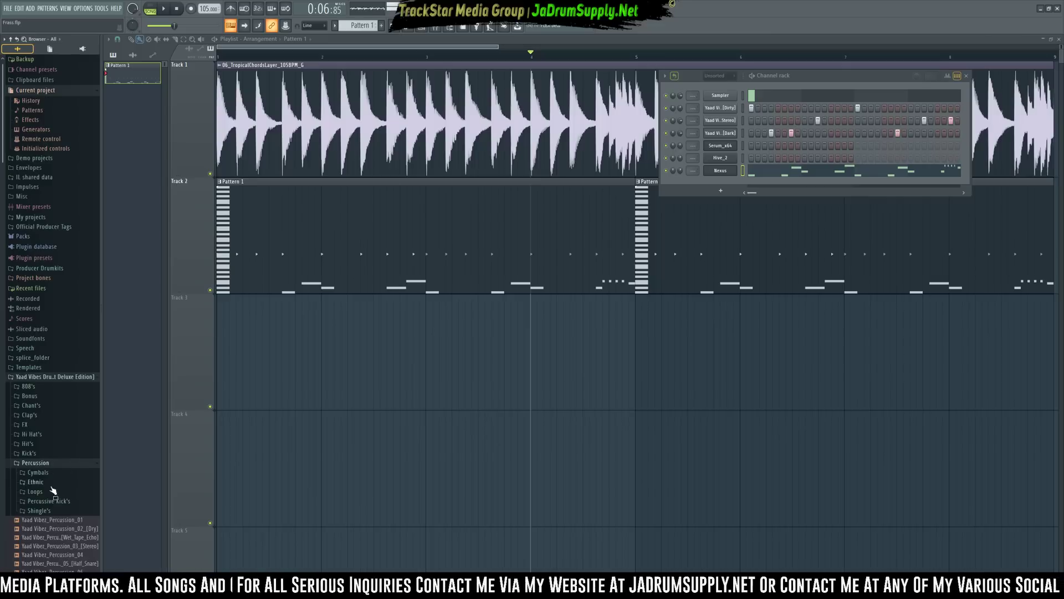
left_click(47, 492)
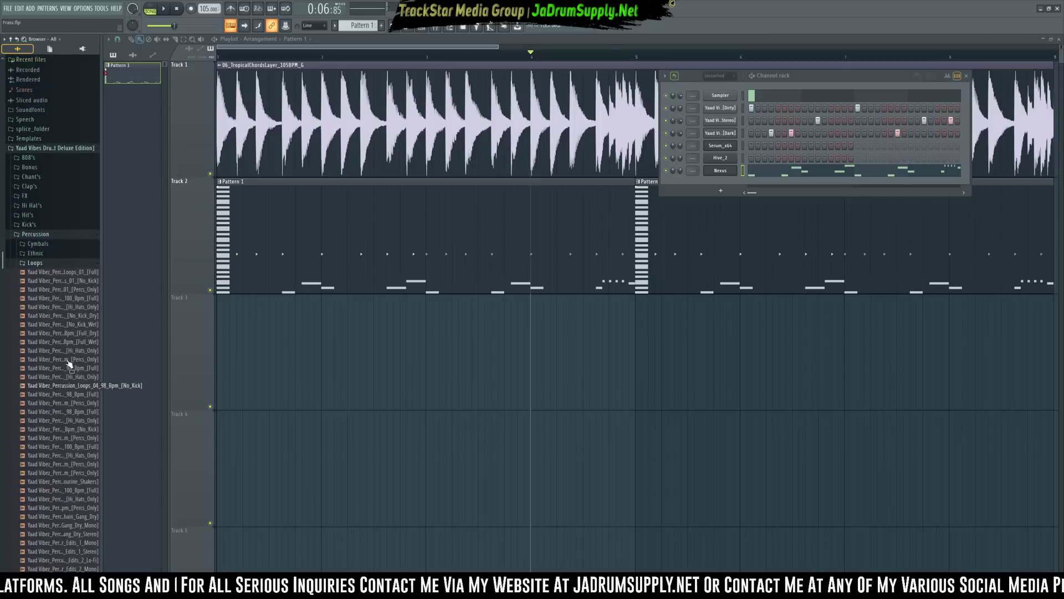
left_click_drag(103, 293, 117, 295)
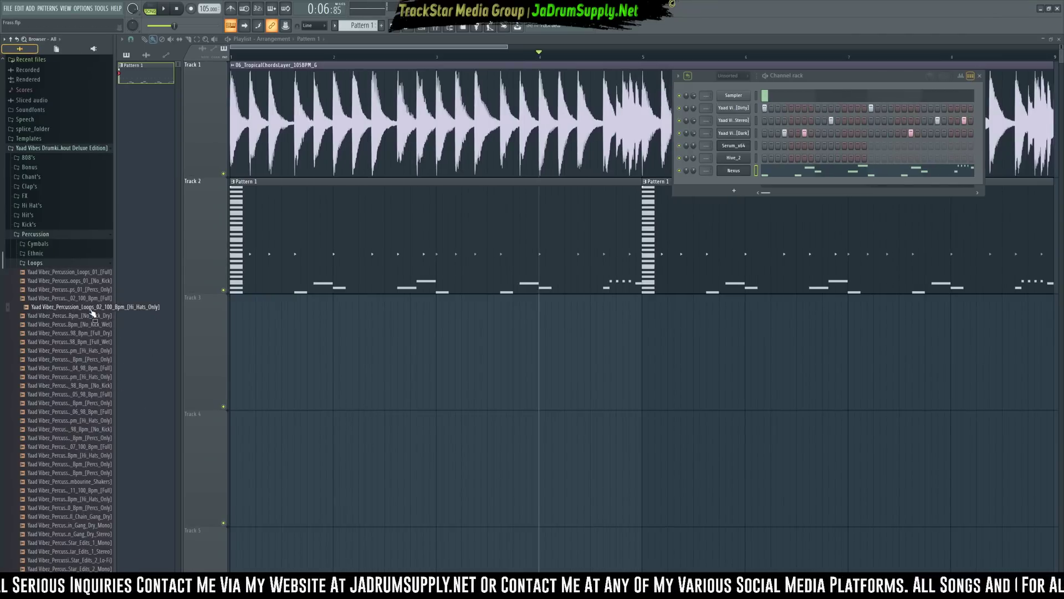
Place Yaad Vibez_Percussion_Loops_06_98_Bpm_[Hi_Hats_Only] at the start of Track 3 and stretch it to four bars in Auto mode
left_click(97, 427)
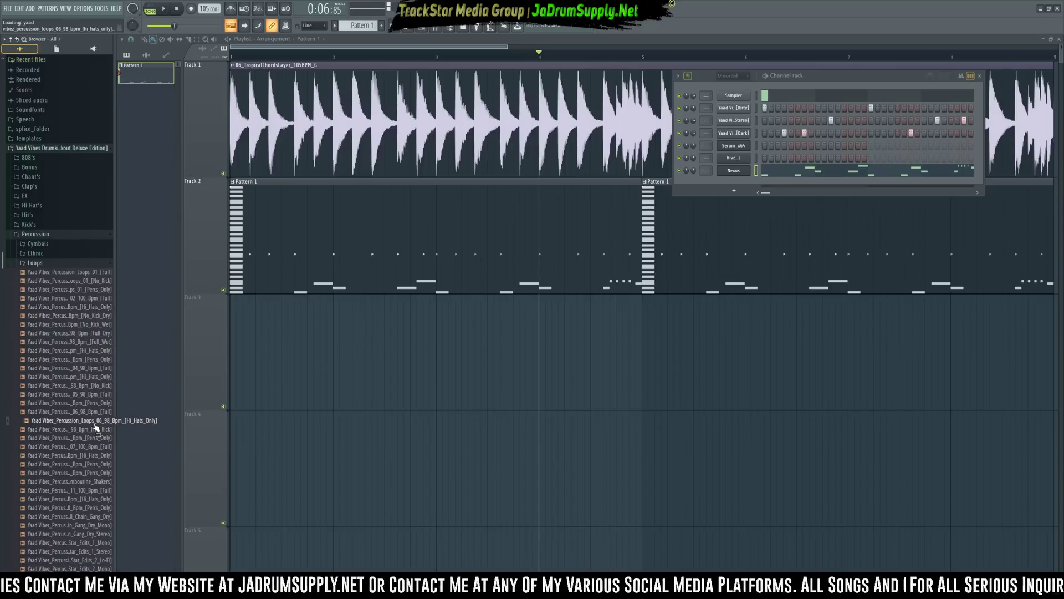
left_click_drag(97, 424, 340, 336)
double_click(590, 374)
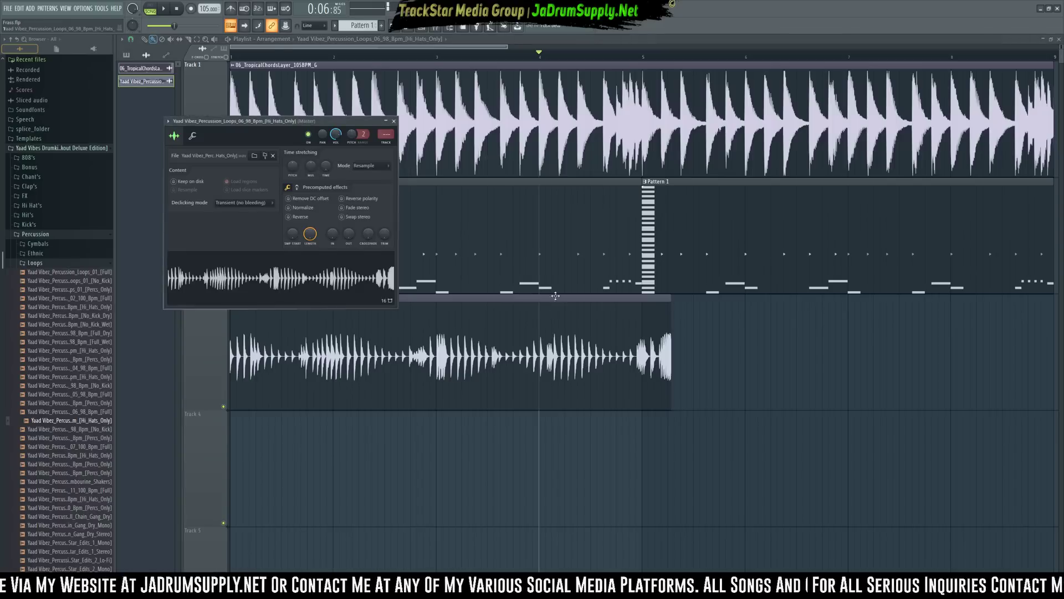
left_click(370, 165)
left_click(361, 246)
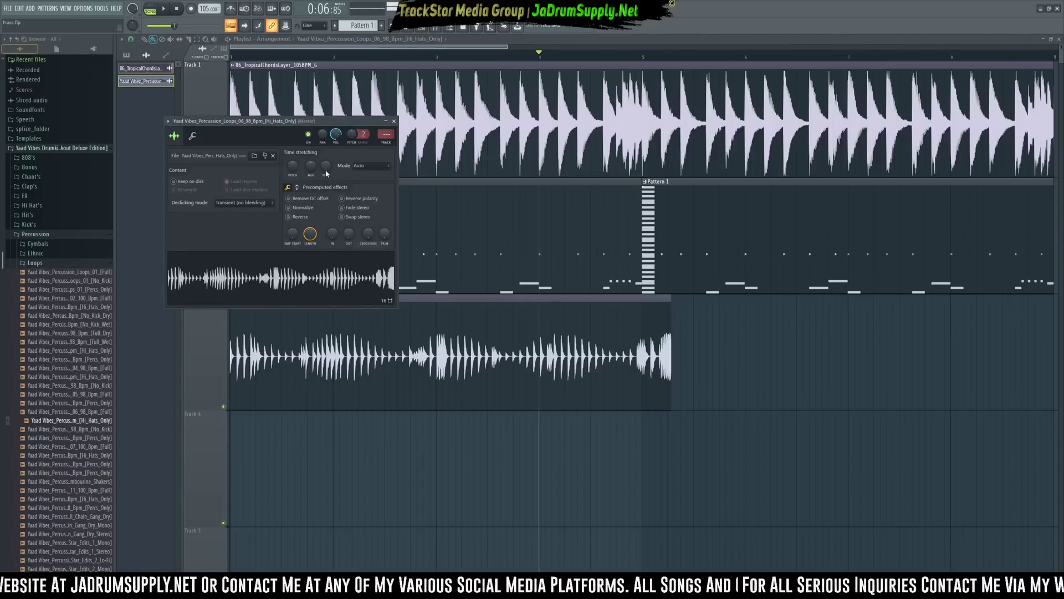
left_click_drag(326, 169, 326, 155)
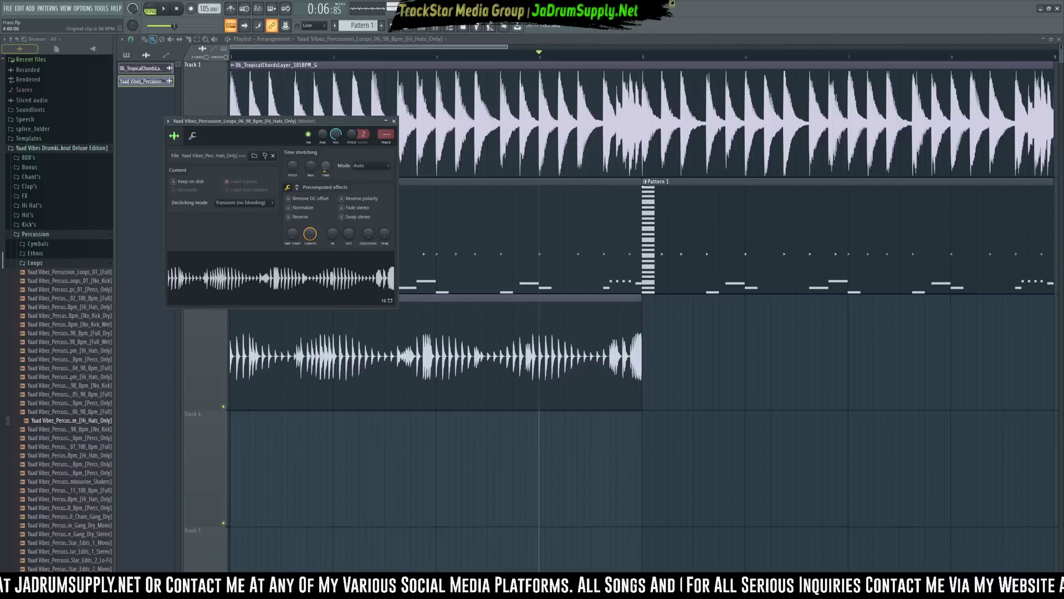
key("Escape")
Duplicate the hi-hat loop clip directly after itself on Track 3 so it fills all eight bars
left_click(611, 353, "ctrl")
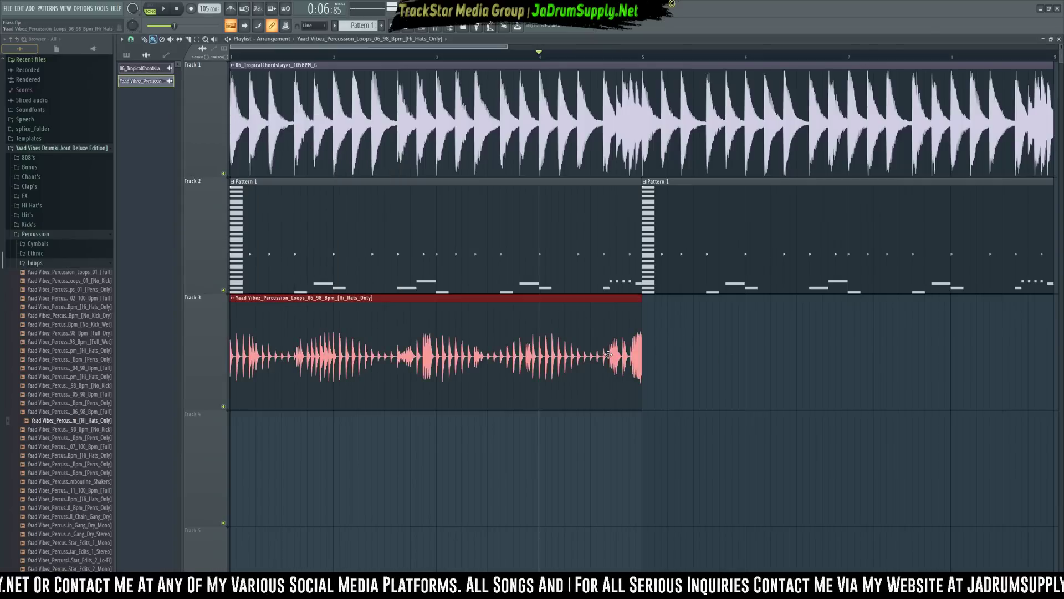
key("ctrl+b")
left_click(593, 455)
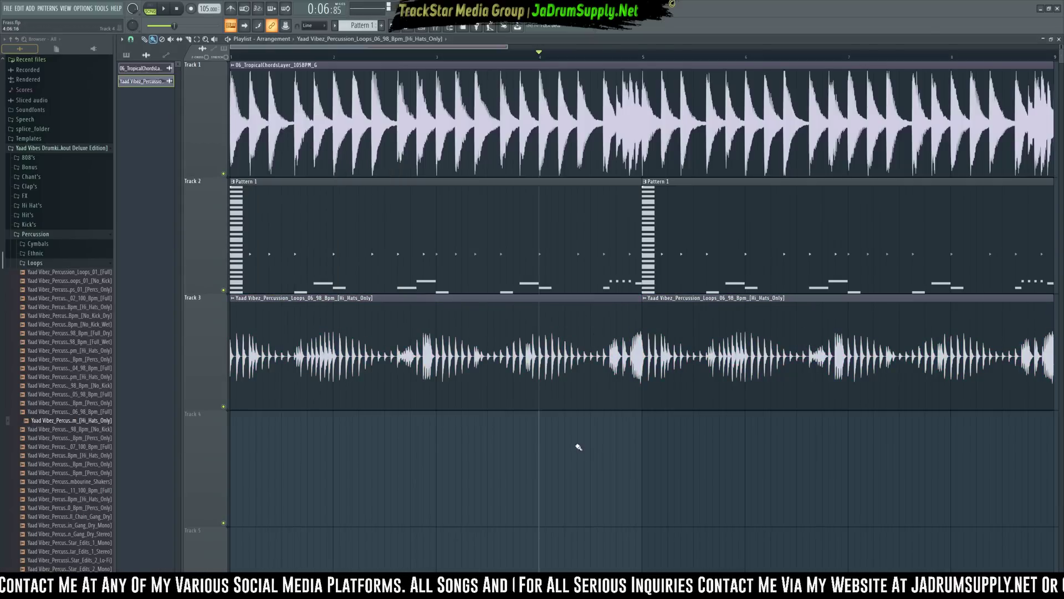
scroll(483, 61, "down", 1)
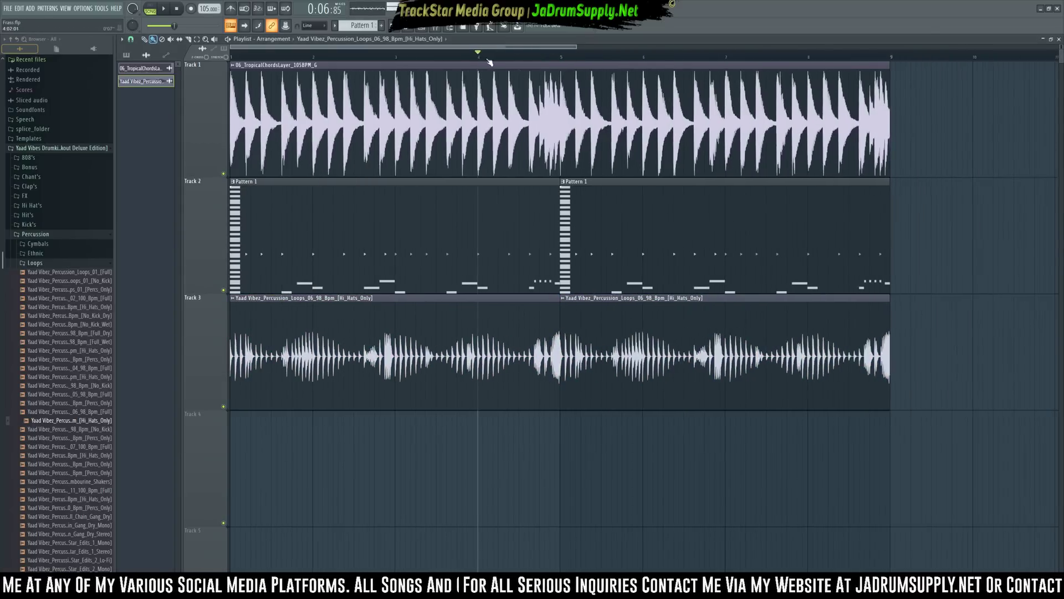
Try changing the hi-hat loop's time stretching during playback, and undo the change
double_click(394, 313)
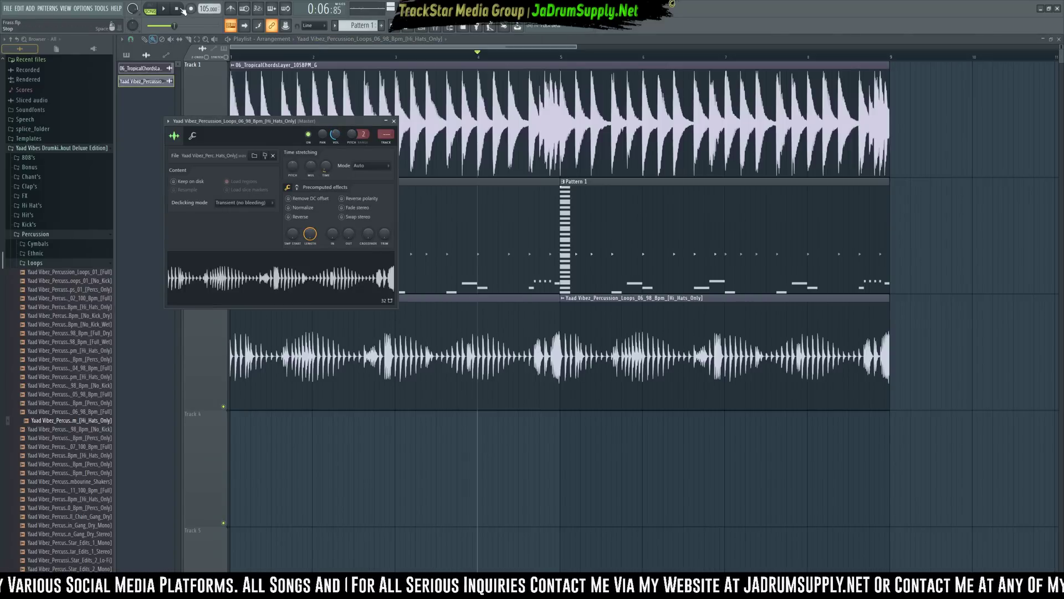
left_click(177, 9)
key("space")
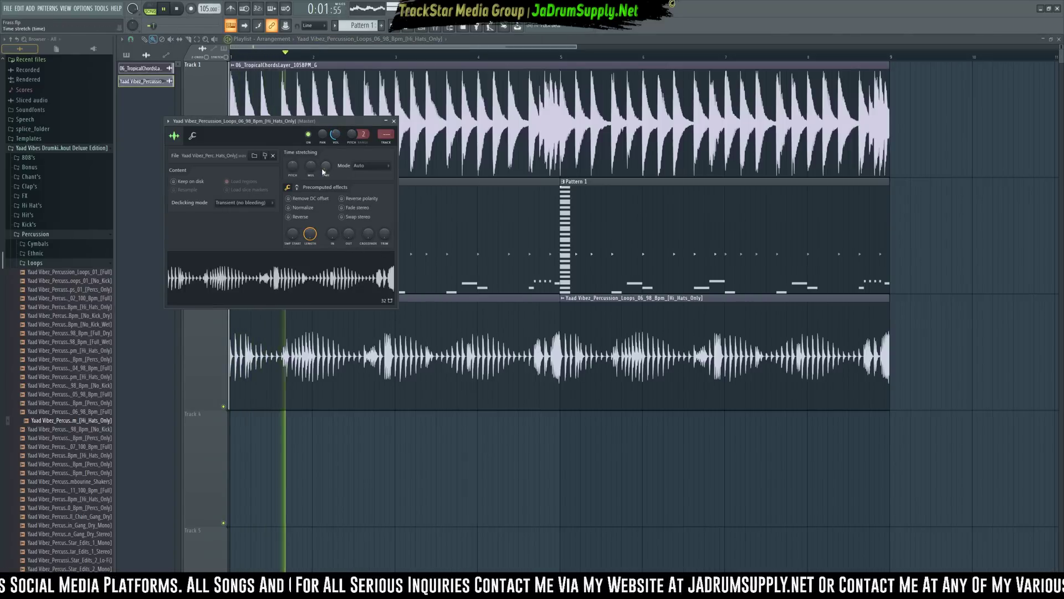
left_click_drag(323, 169, 324, 166)
key("space")
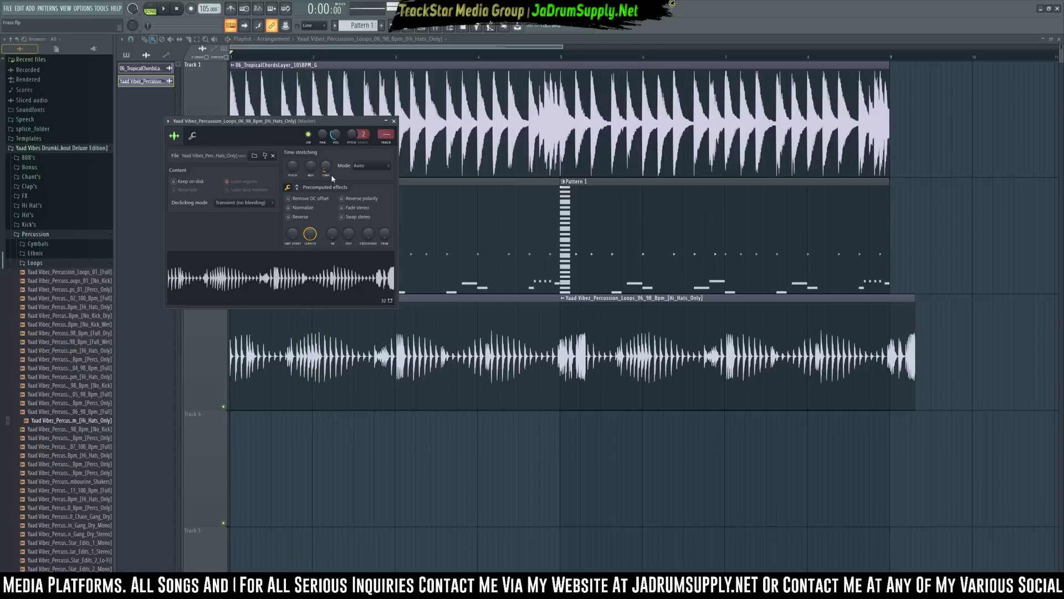
key("ctrl+z")
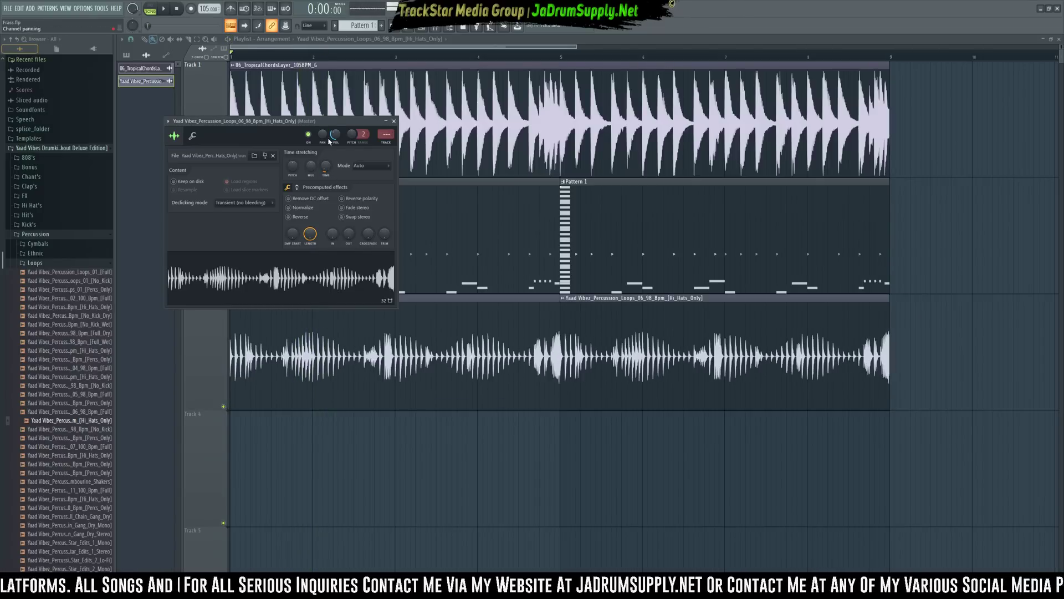
Play the arrangement to hear the hi-hat loop in context, showing the Unsorted channels in the channel rack
key("space")
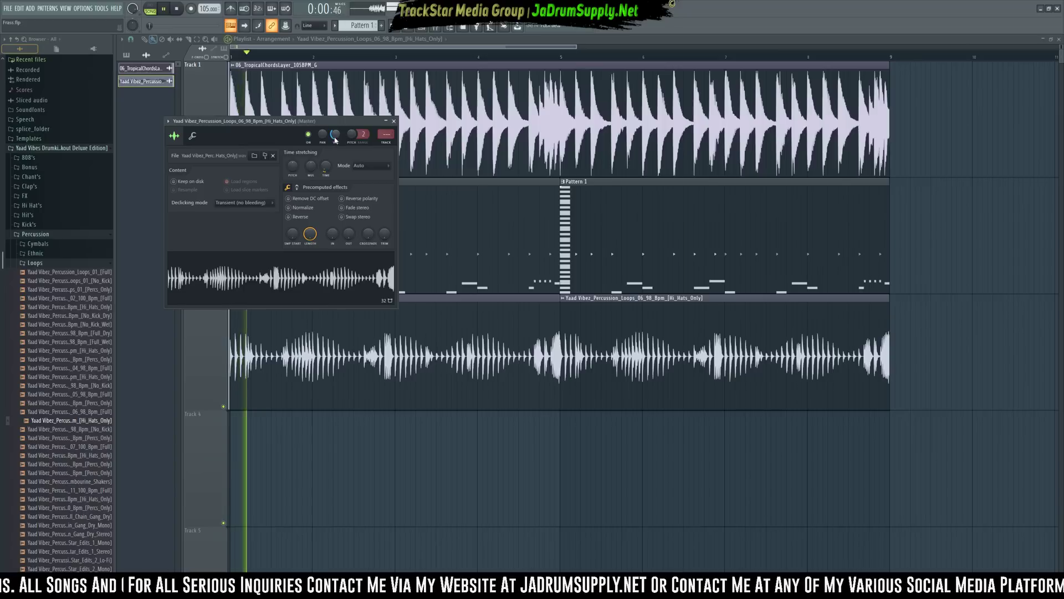
left_click(393, 121)
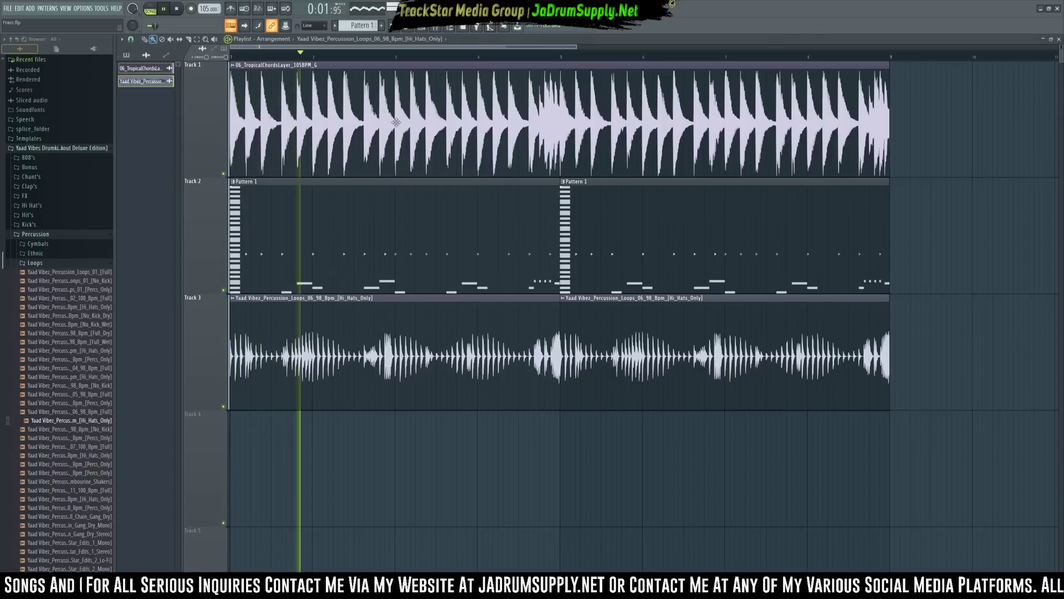
left_click(393, 27)
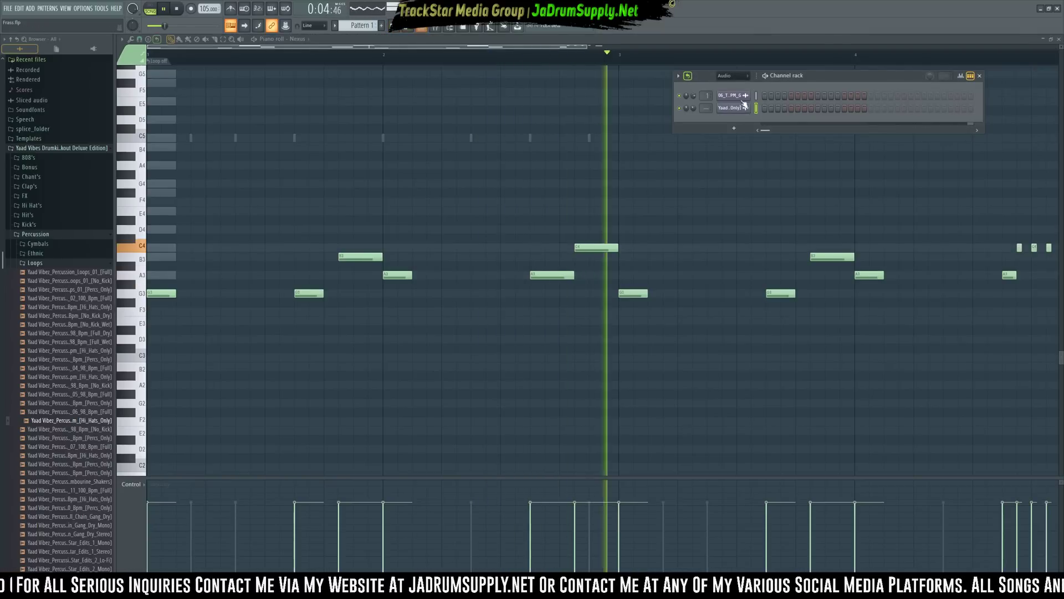
left_click(733, 76)
left_click(790, 112)
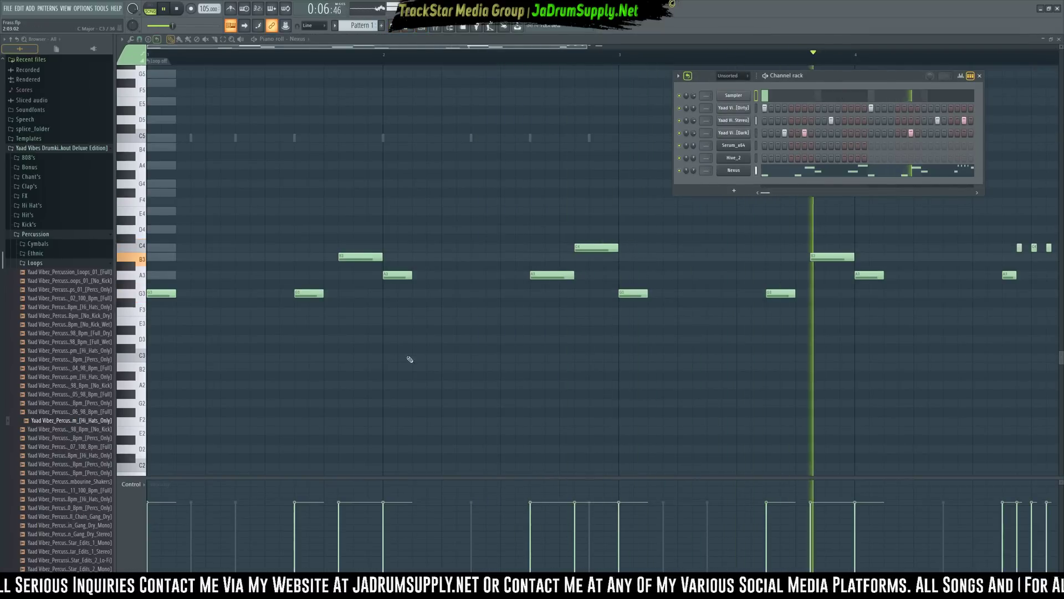
left_click(44, 263)
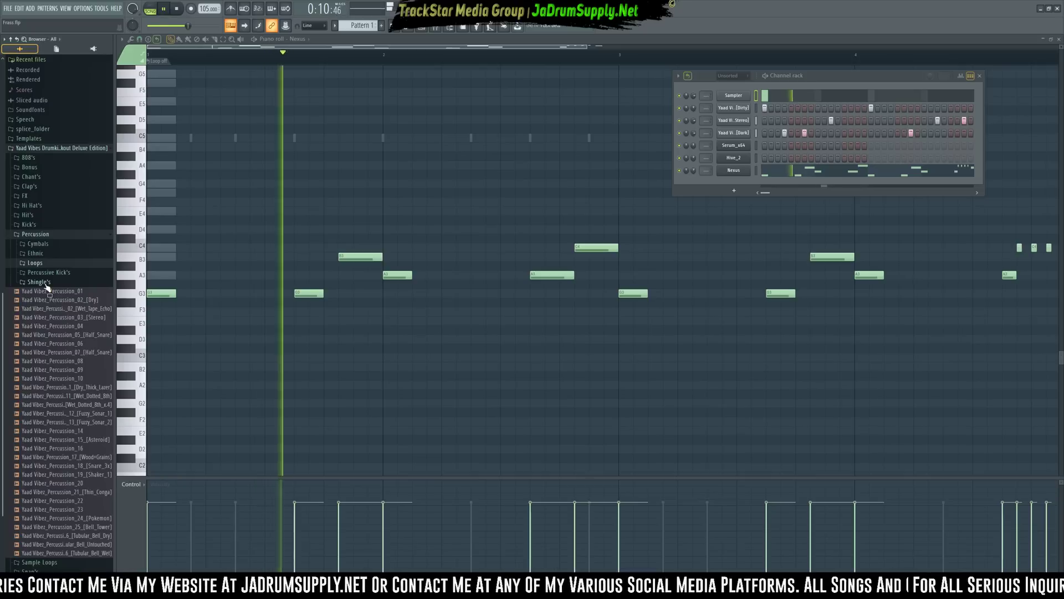
key("space")
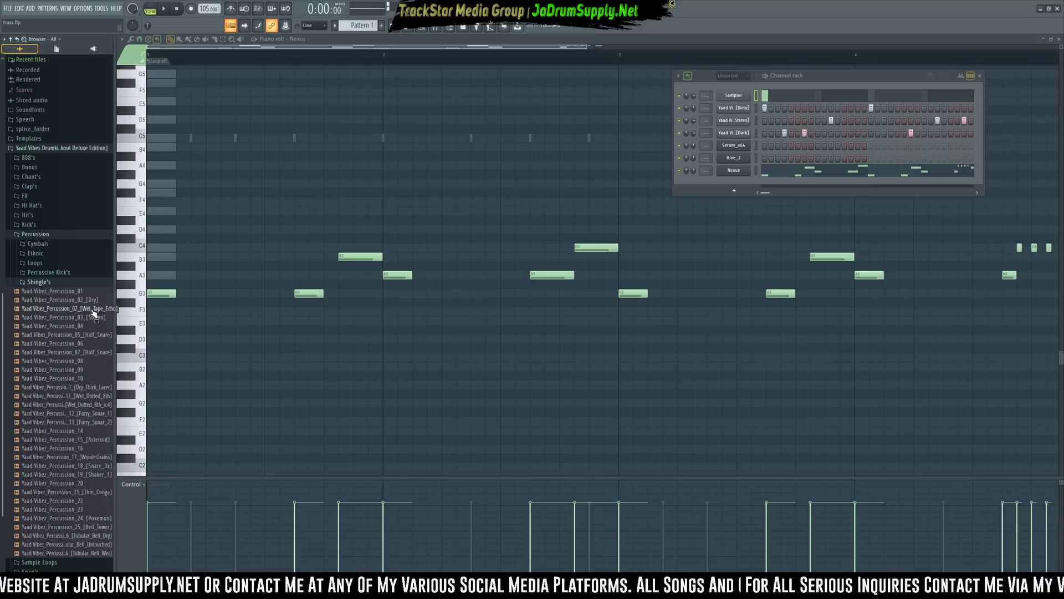
Audition Yaad Vibez_Percussion_Loops_01_[Percs_Only] from the Loops folder and place it at the start of Track 4
left_click(39, 262)
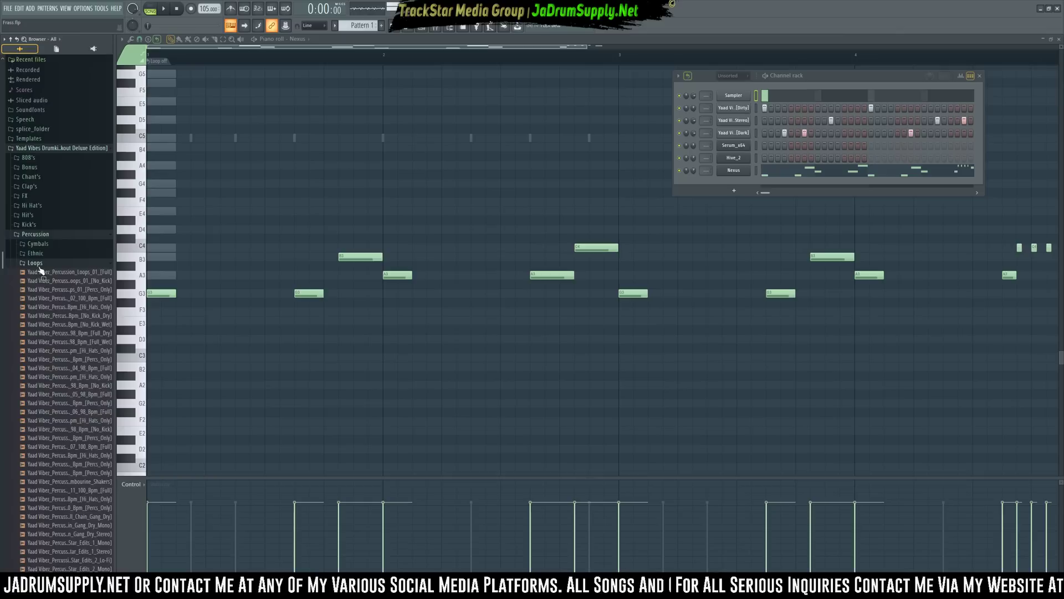
left_click(97, 294)
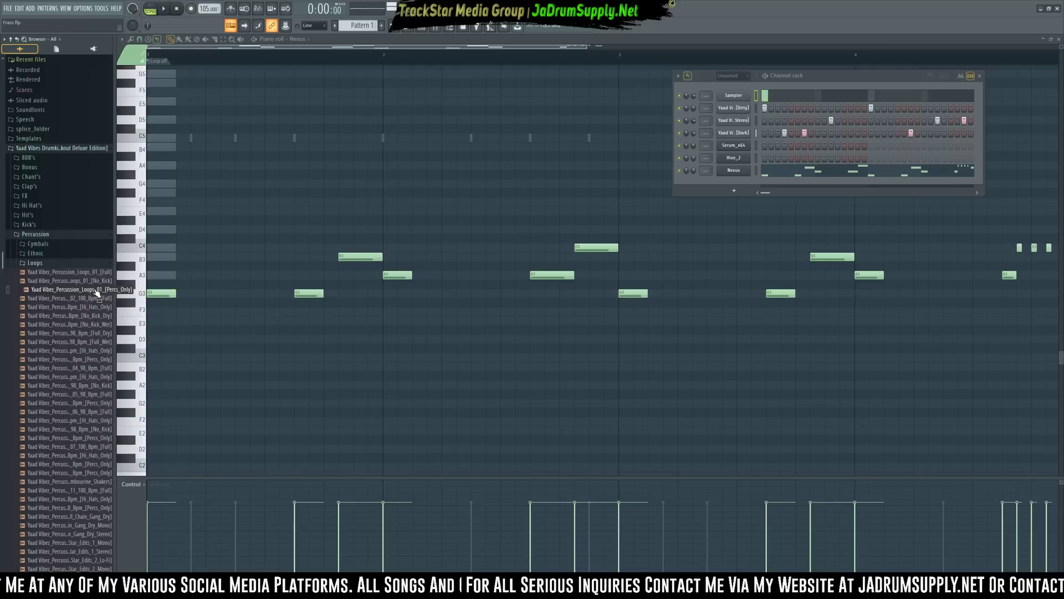
right_click(94, 292)
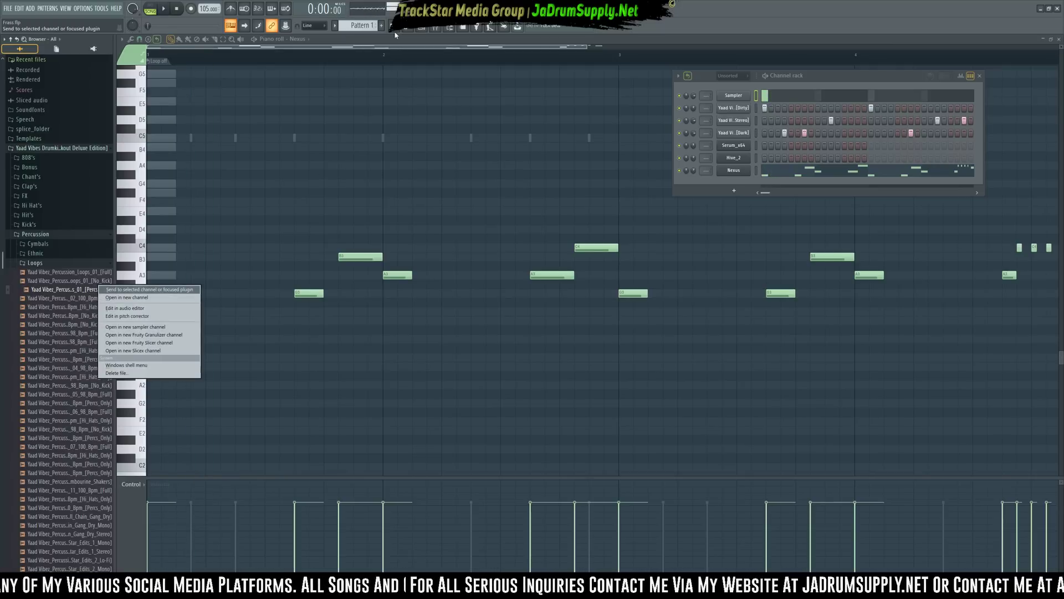
left_click(394, 27)
left_click_drag(69, 289, 231, 454)
Set the Track 4 percussion loop's time stretching mode to Auto and fit the clip to eight bars
double_click(659, 456)
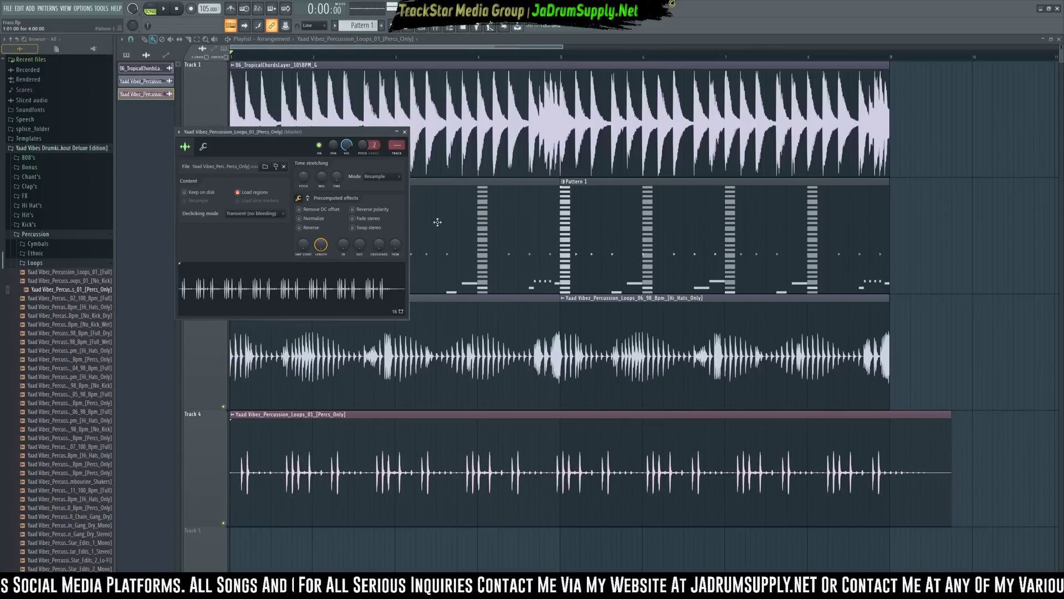
left_click(382, 176)
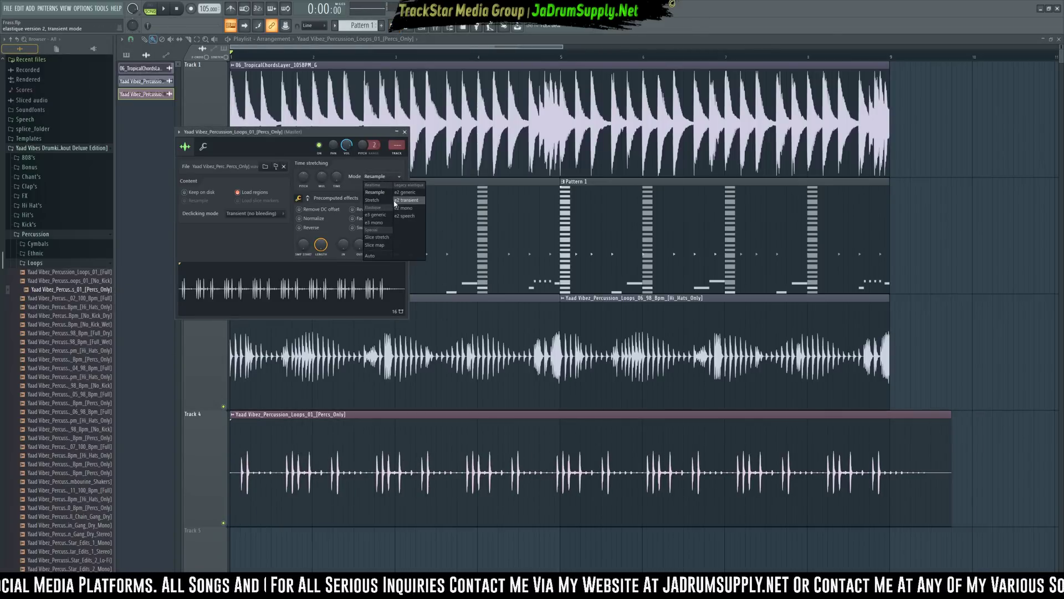
left_click(377, 256)
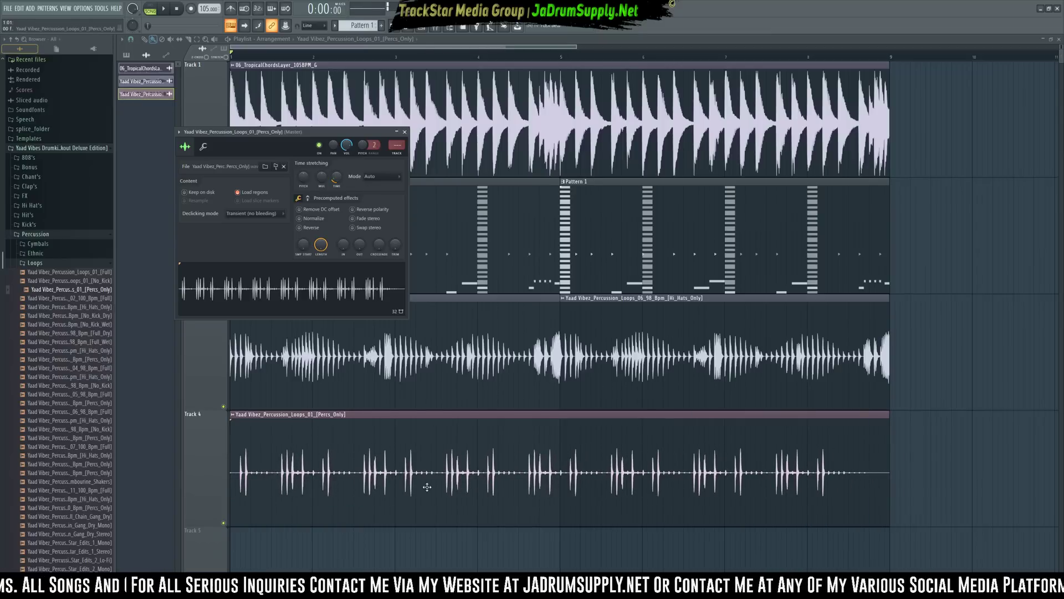
key("Escape")
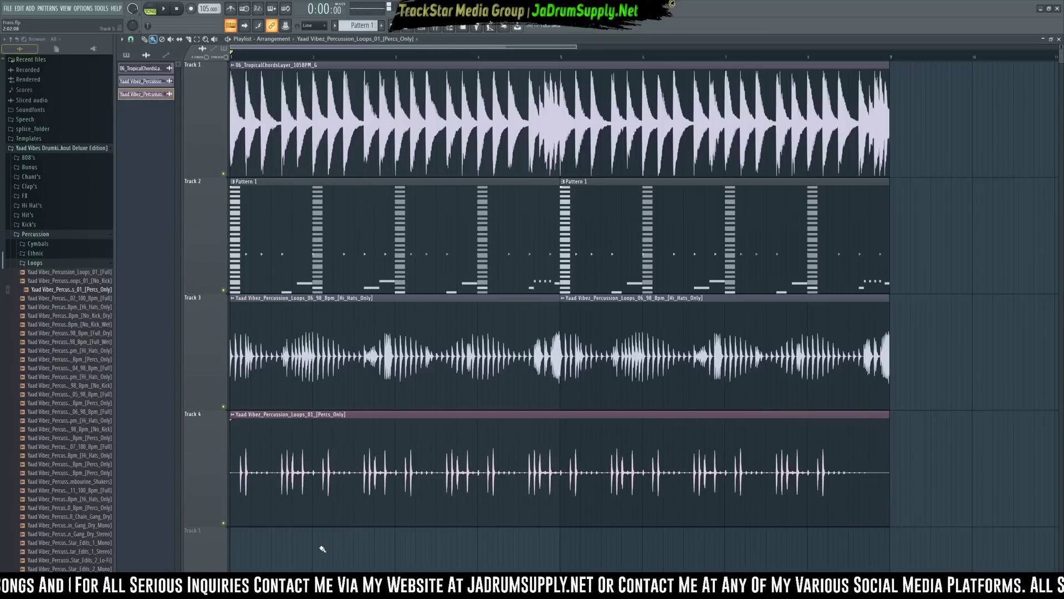
Adjust the Track 4 percussion loop's channel volume while the arrangement plays
key("space")
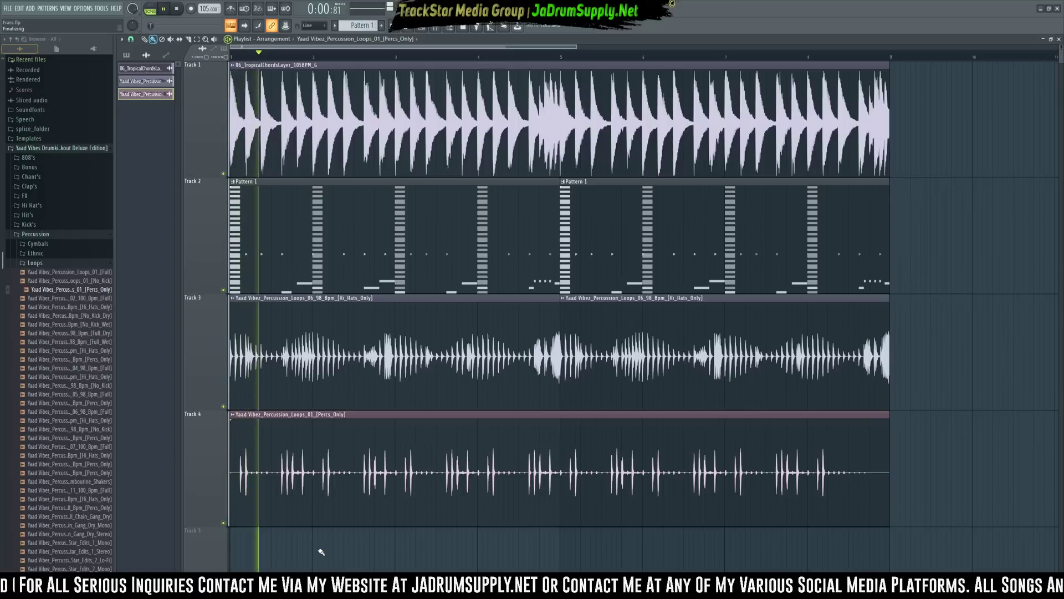
double_click(353, 481)
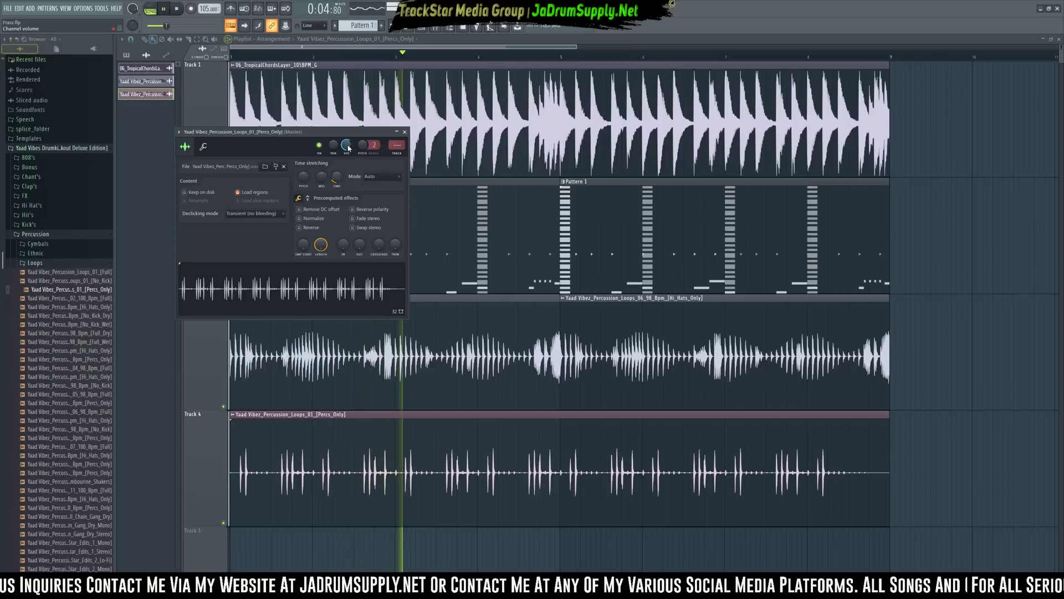
left_click(404, 132)
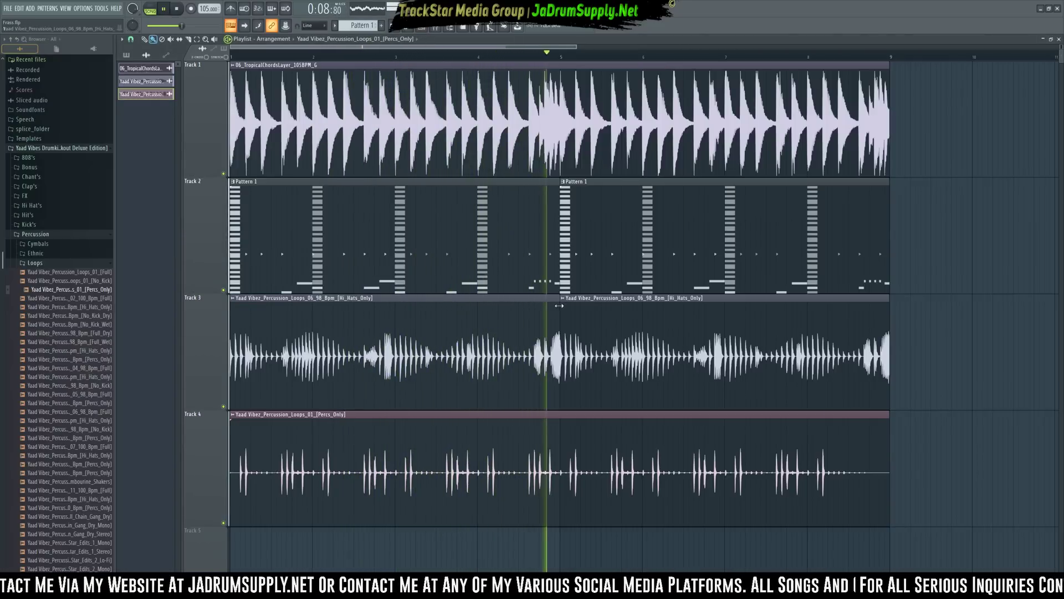
Stop playback and show the Unsorted channels in the channel rack
left_click(422, 27)
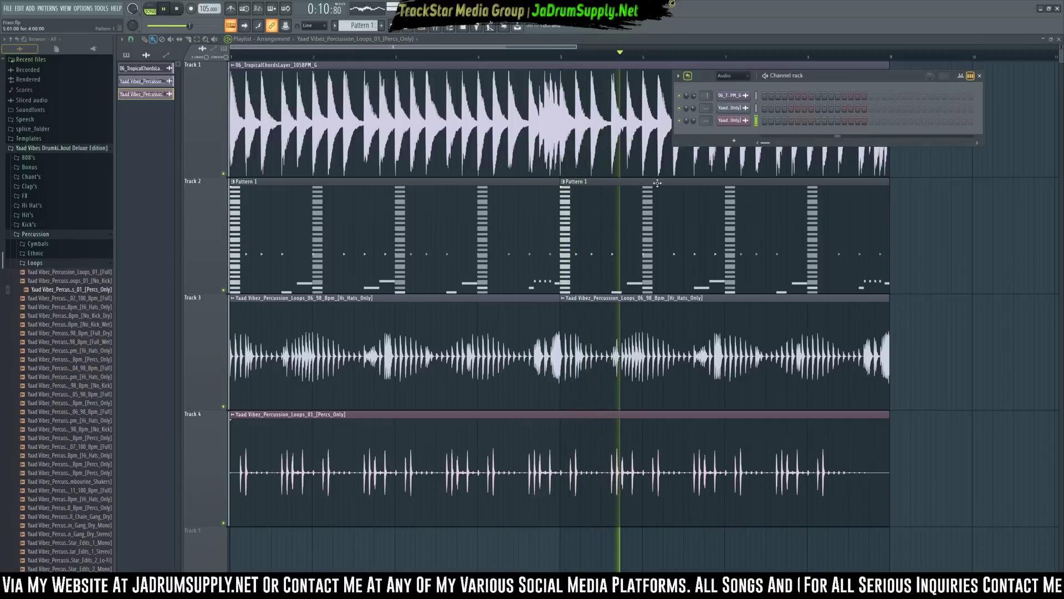
key("space")
key("Page_Down")
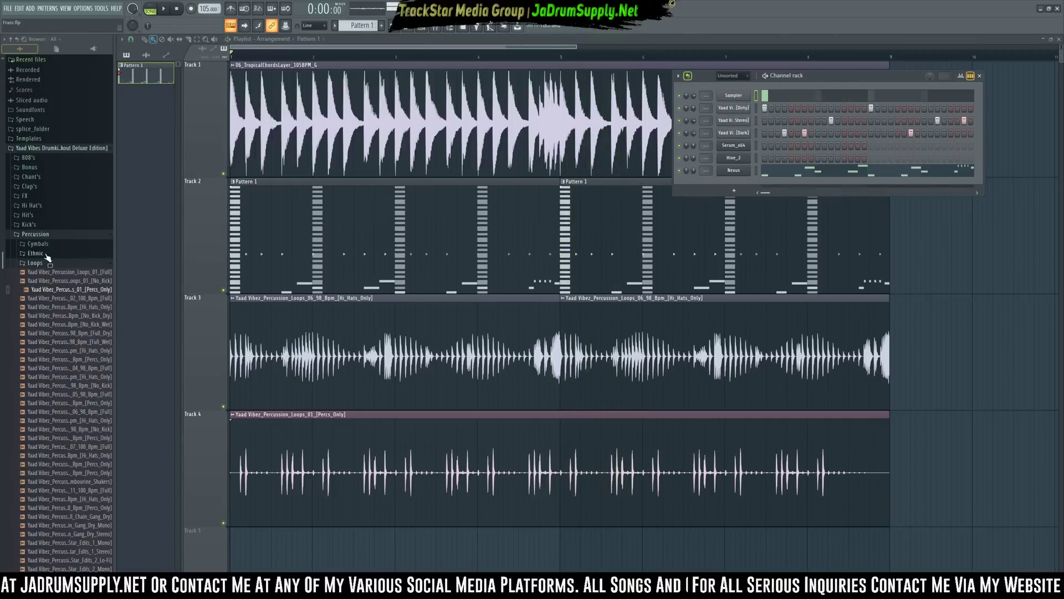
Audition clap samples in the drumkit's Clap's folder and add Yaad Vibez_Clap_8_[Long_Stereo] as a new channel
left_click(35, 234)
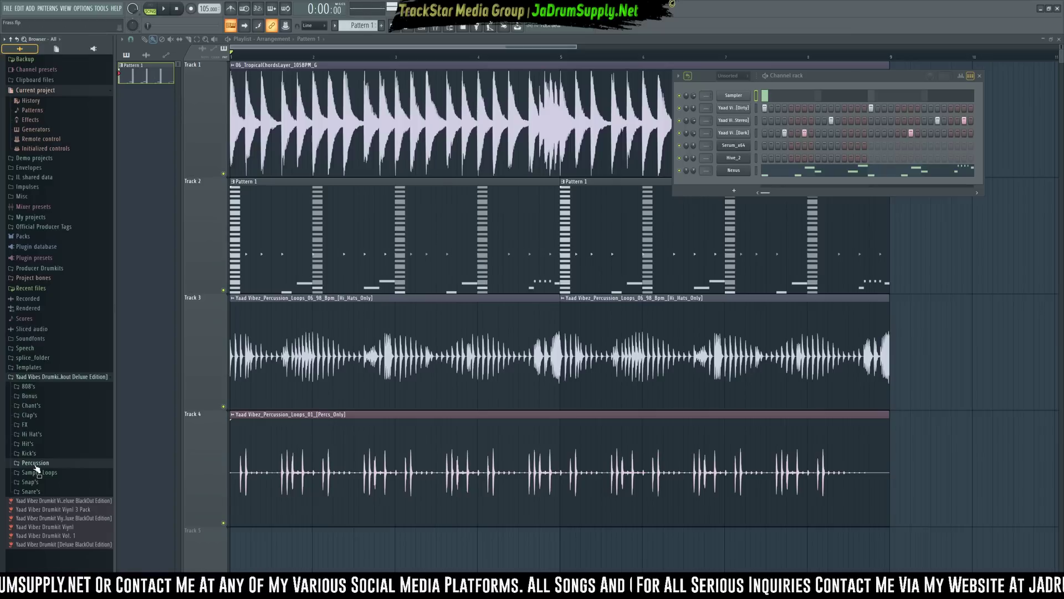
left_click(38, 418)
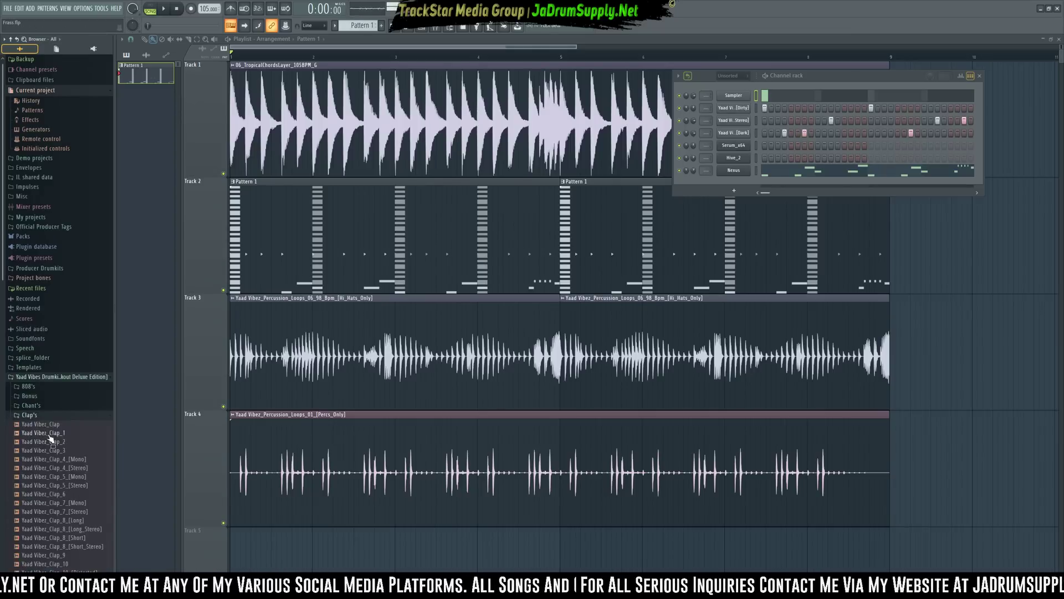
scroll(79, 493, "down", 6)
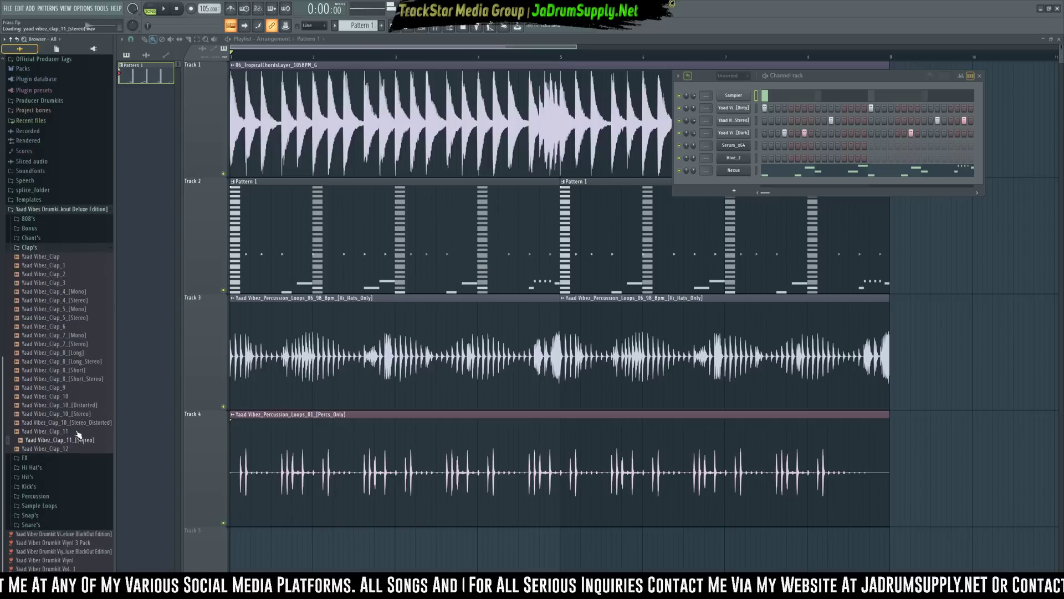
left_click(76, 362)
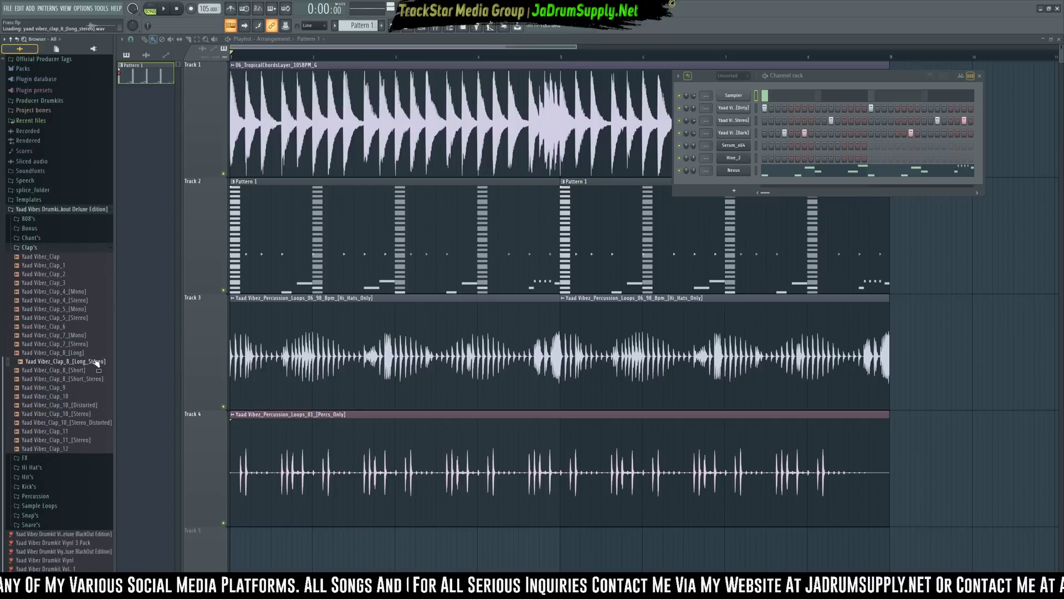
right_click(93, 366)
left_click(138, 367)
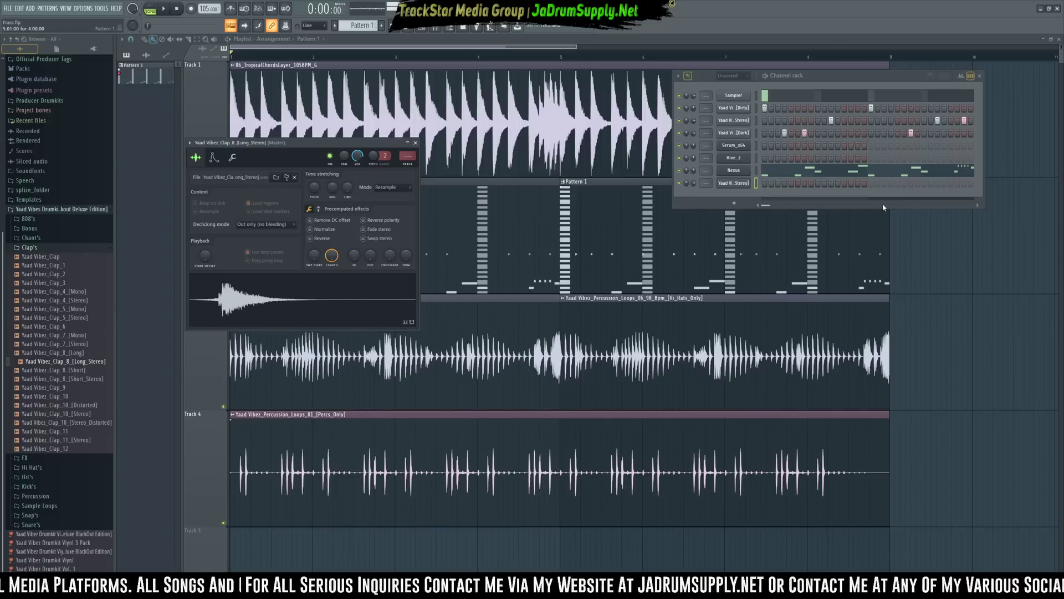
Place a three-step C5 note at 4:12:00 in the new clap channel's piano roll
right_click(752, 189)
left_click(776, 183)
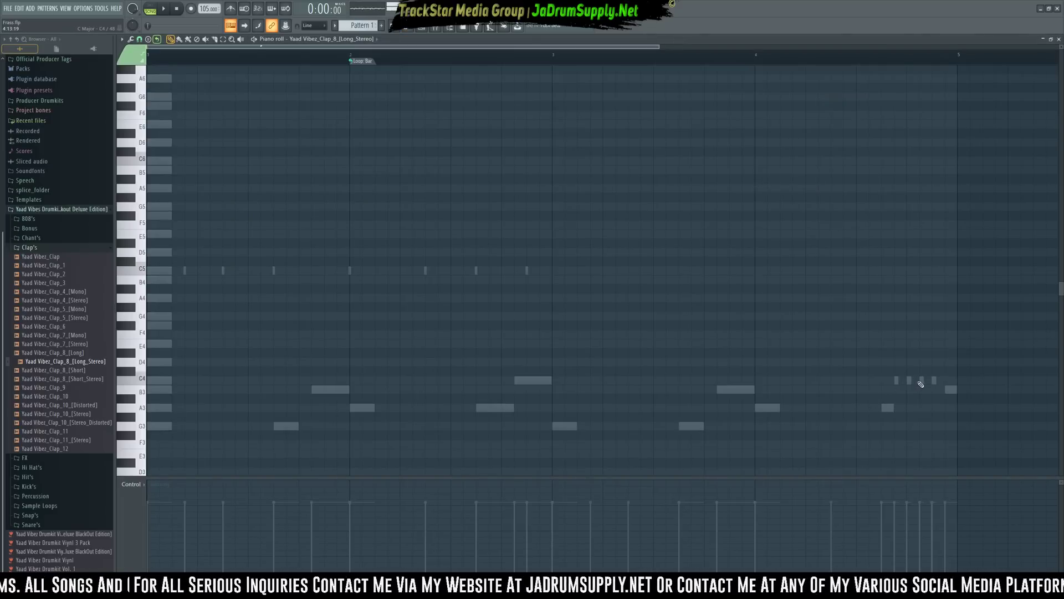
left_click(895, 382)
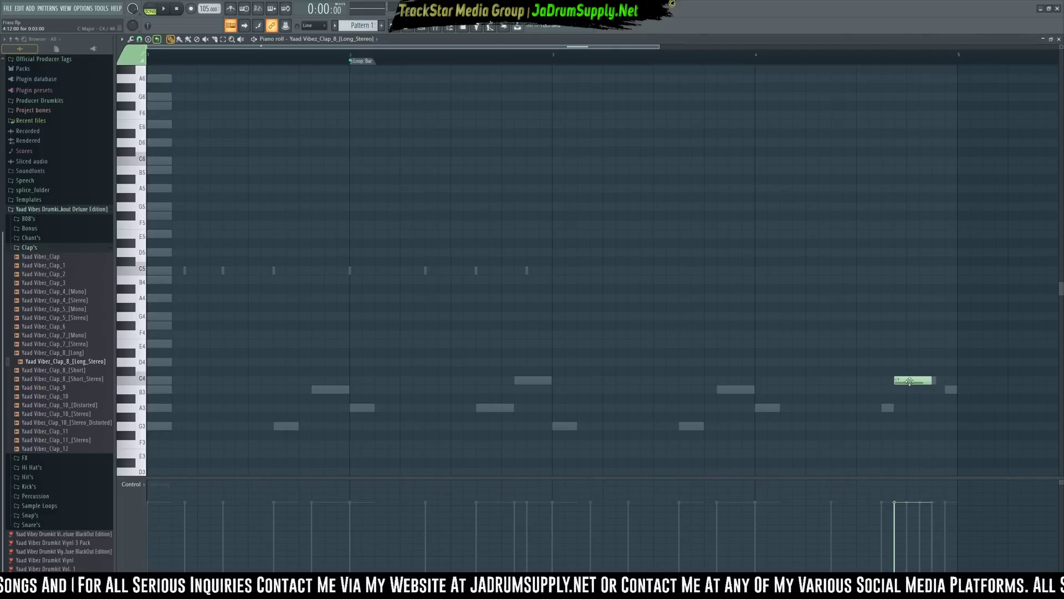
left_click_drag(909, 382, 908, 272)
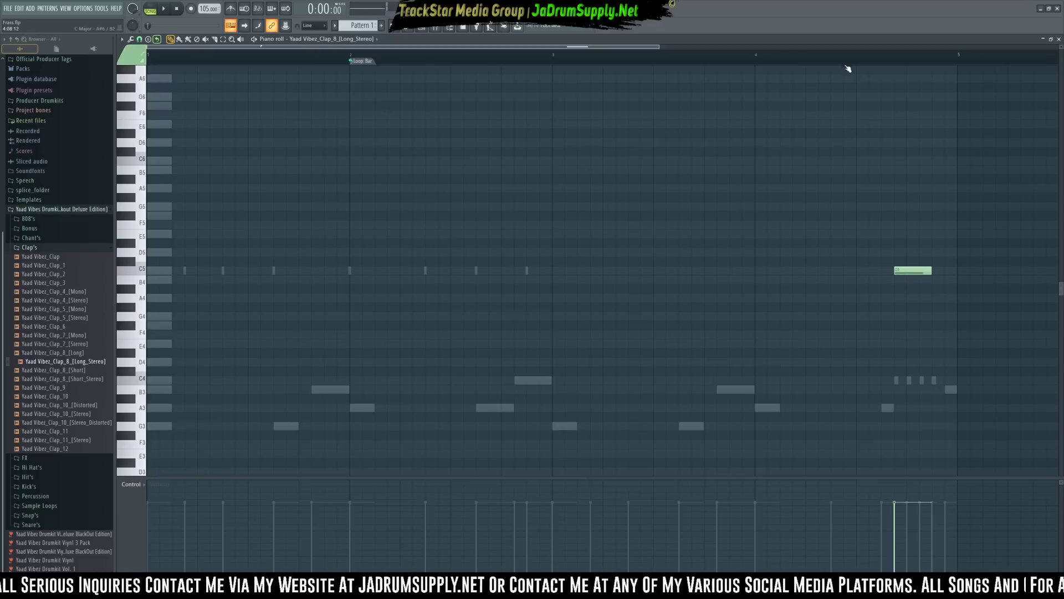
Shorten the clap note to one step and move it to 4:11:00, checking the end of bar 4 by playback
key("space")
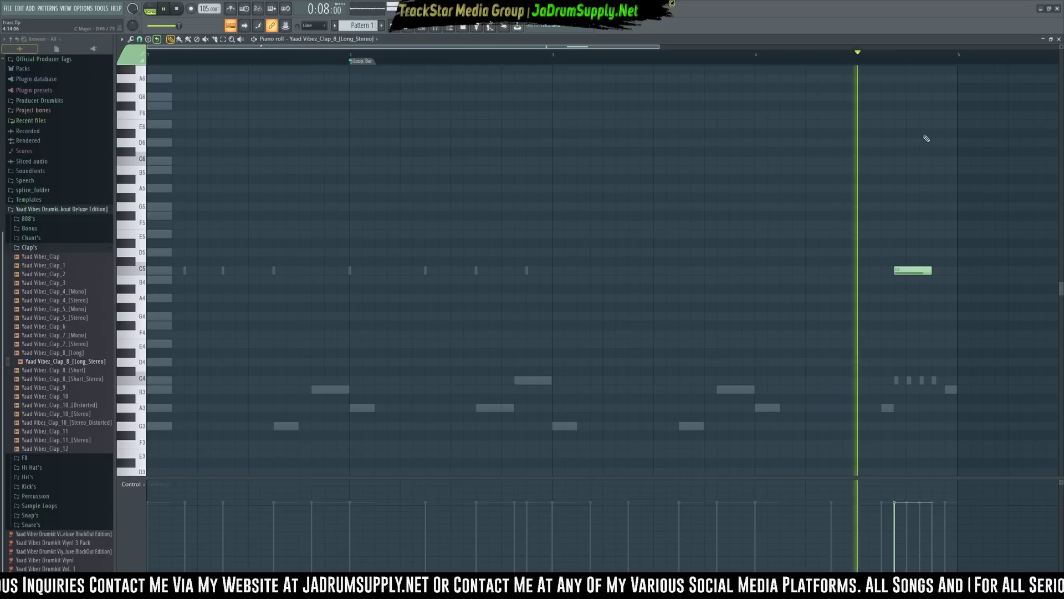
key("space")
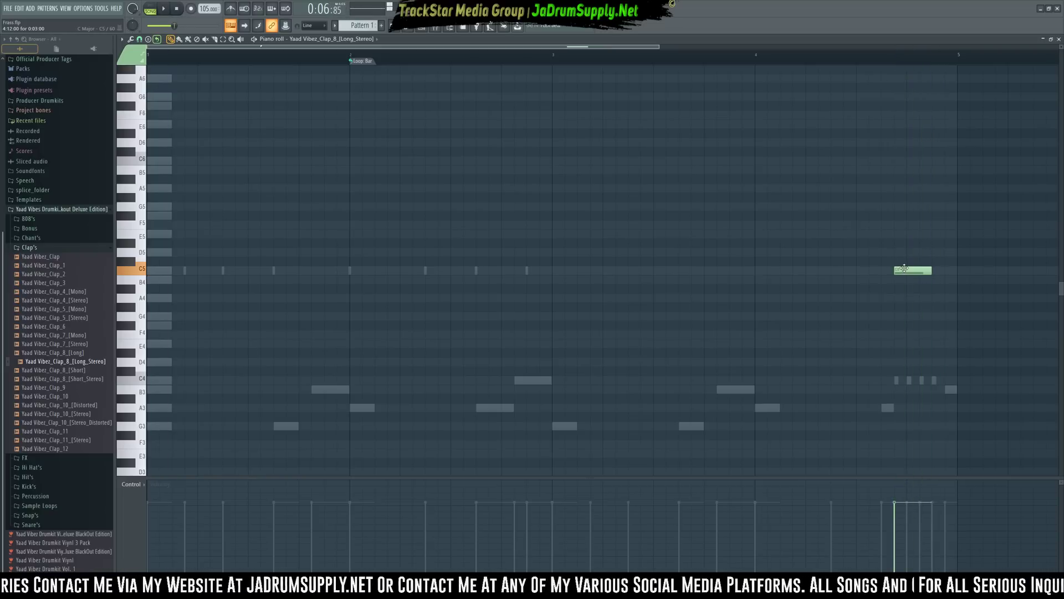
left_click_drag(904, 268, 892, 271)
key("space")
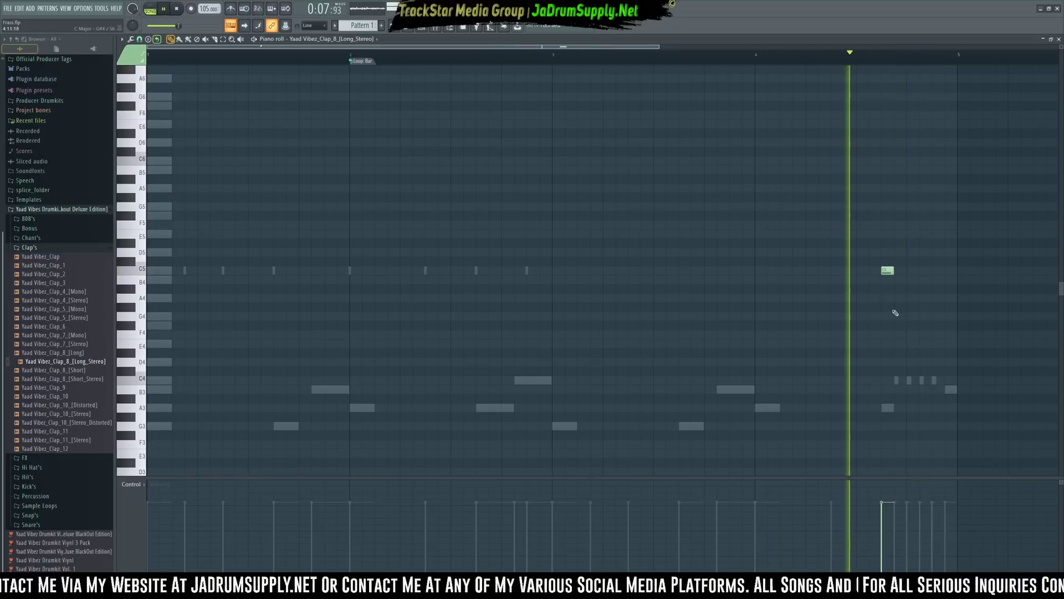
key("space")
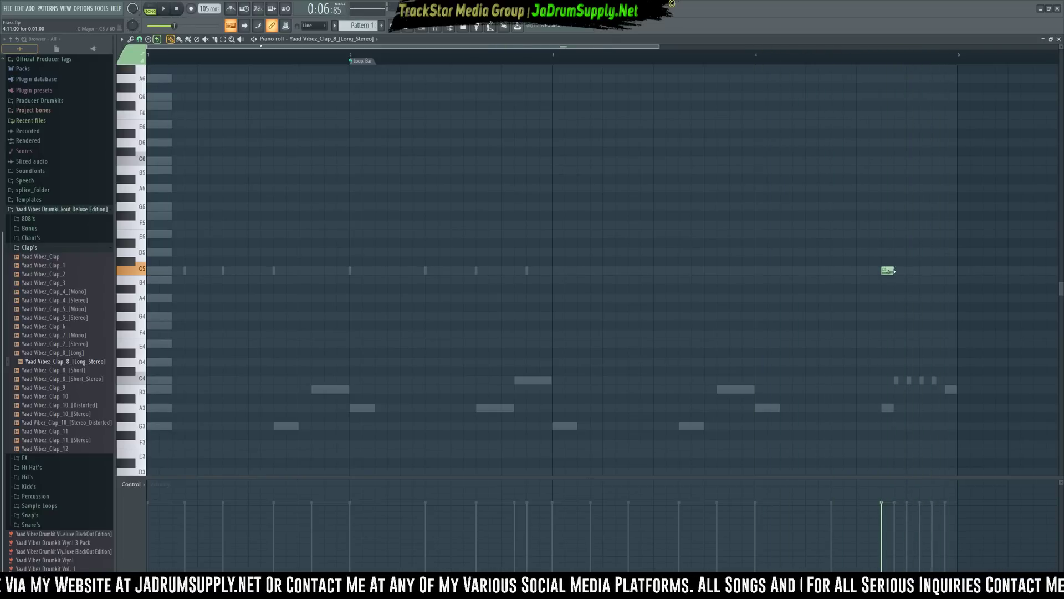
Normalize the Yaad Vibez_Clap_8_[Long_Stereo] sample and play the end of bar 4
left_click(428, 31)
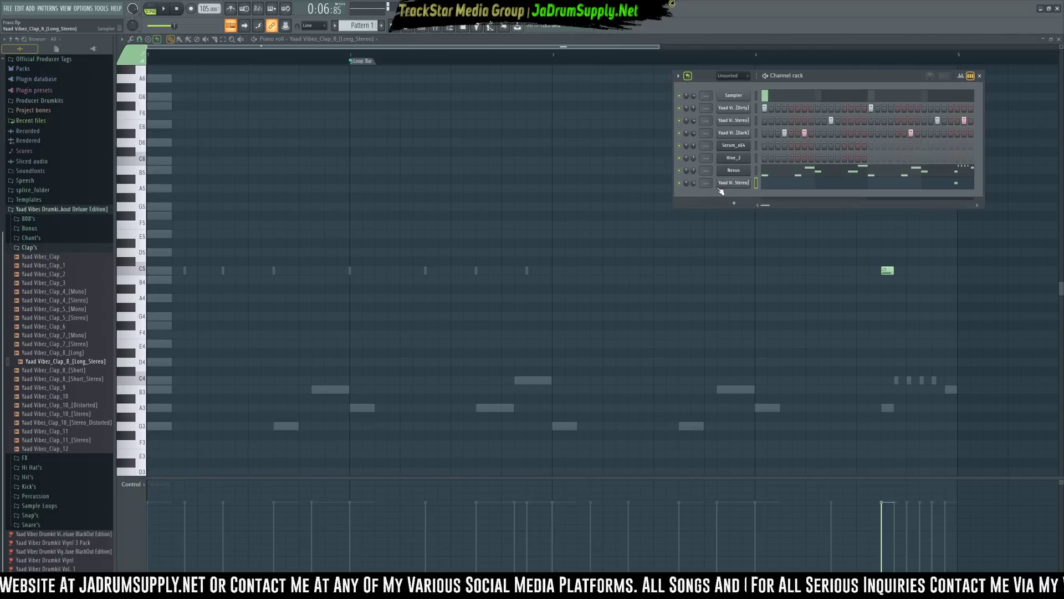
left_click(733, 183)
left_click(329, 230)
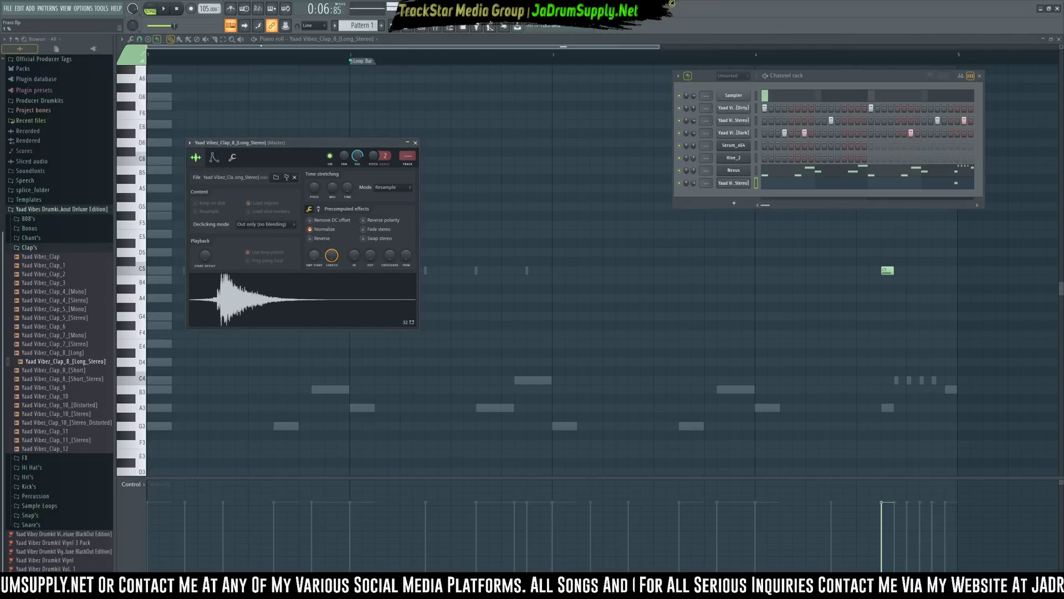
key("space")
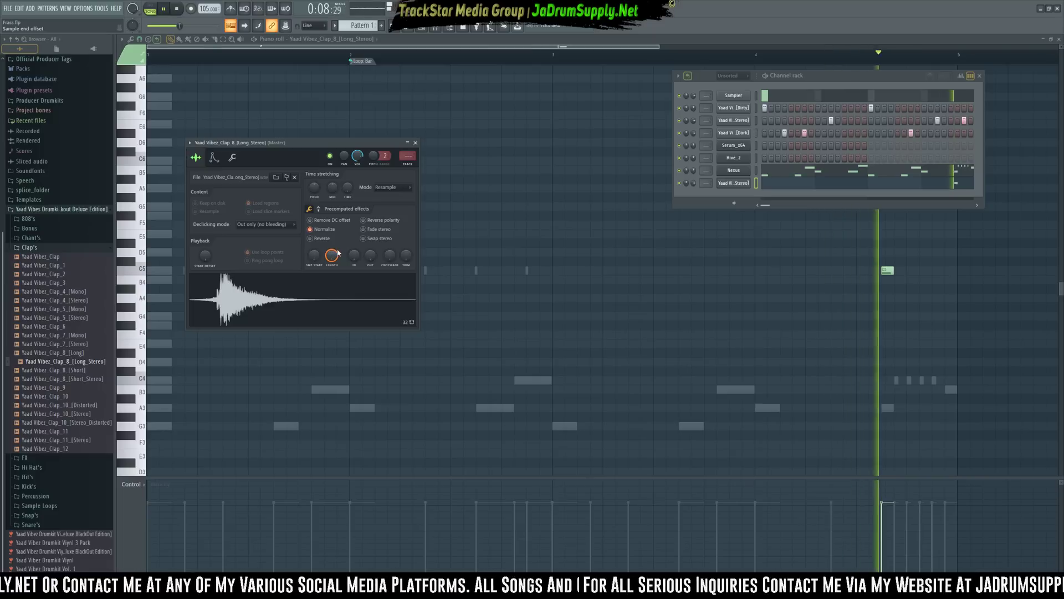
key("space")
Move the clap note one step later to 4:12:00 and play the pattern from bar 4
left_click(910, 264)
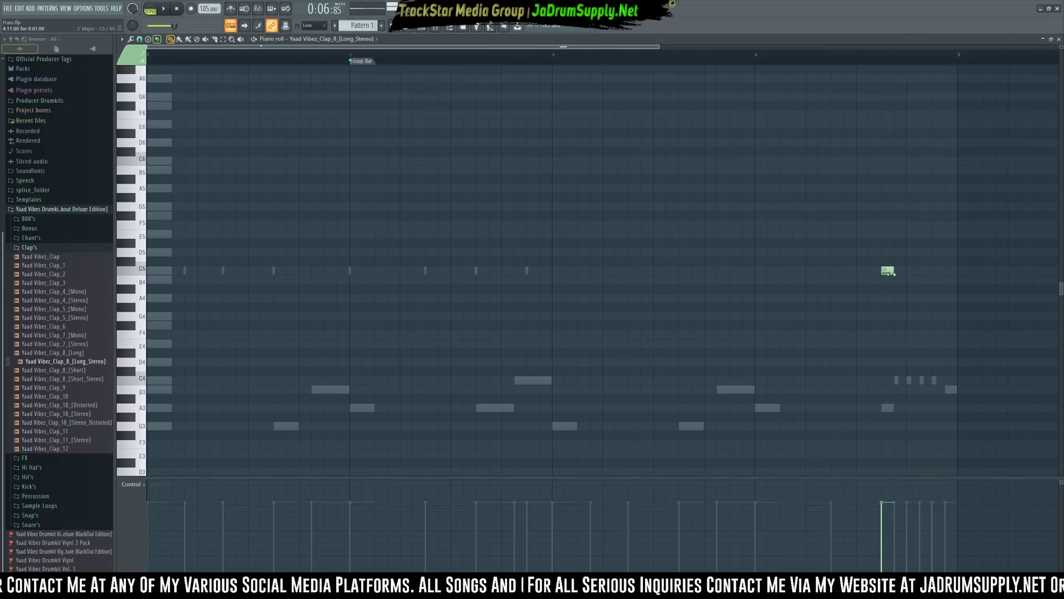
left_click_drag(887, 270, 900, 269)
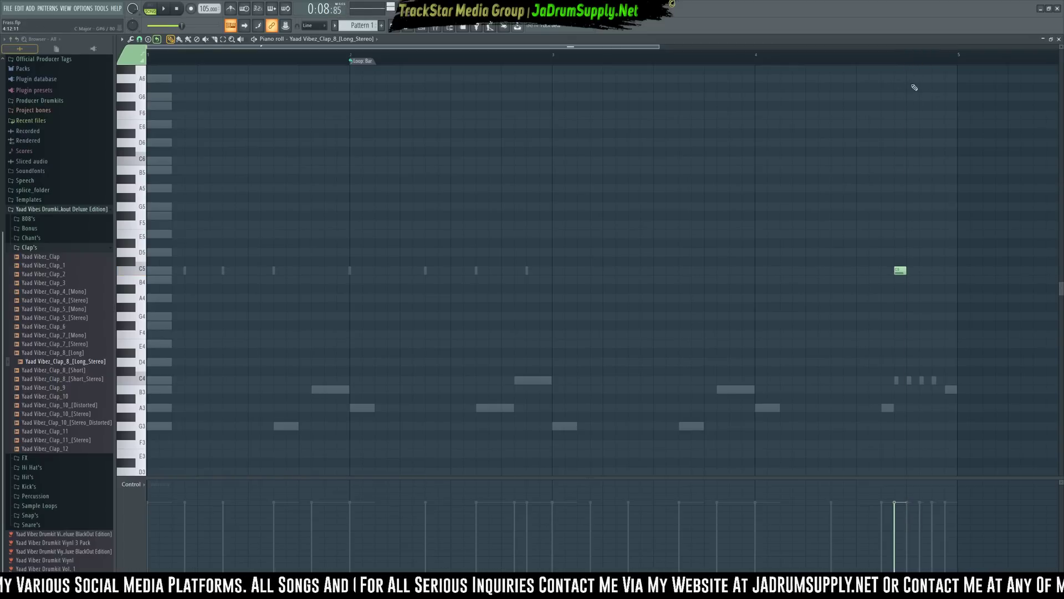
left_click(421, 29)
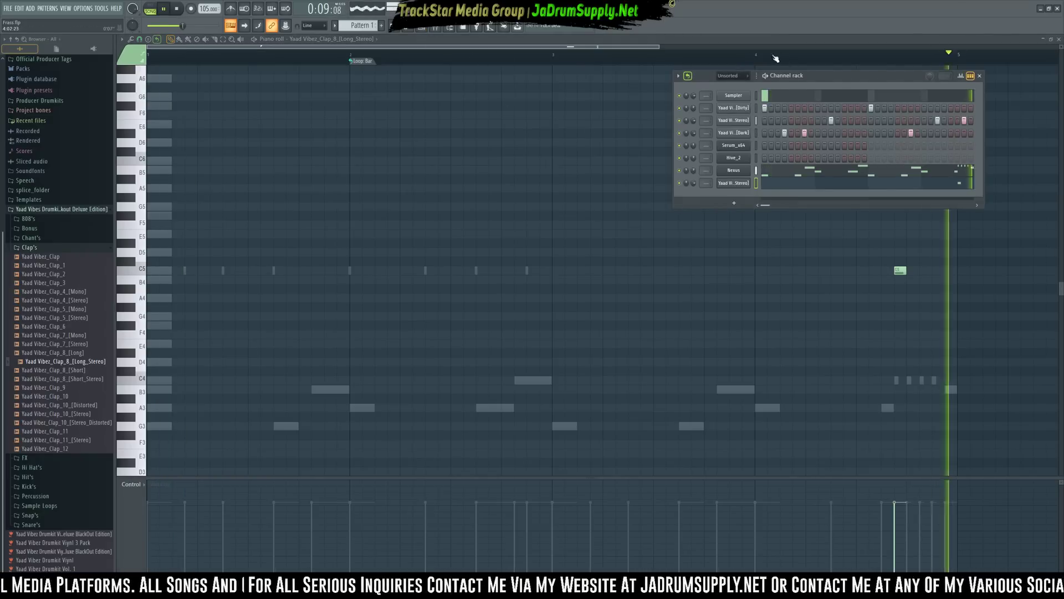
left_click(754, 61)
key("space")
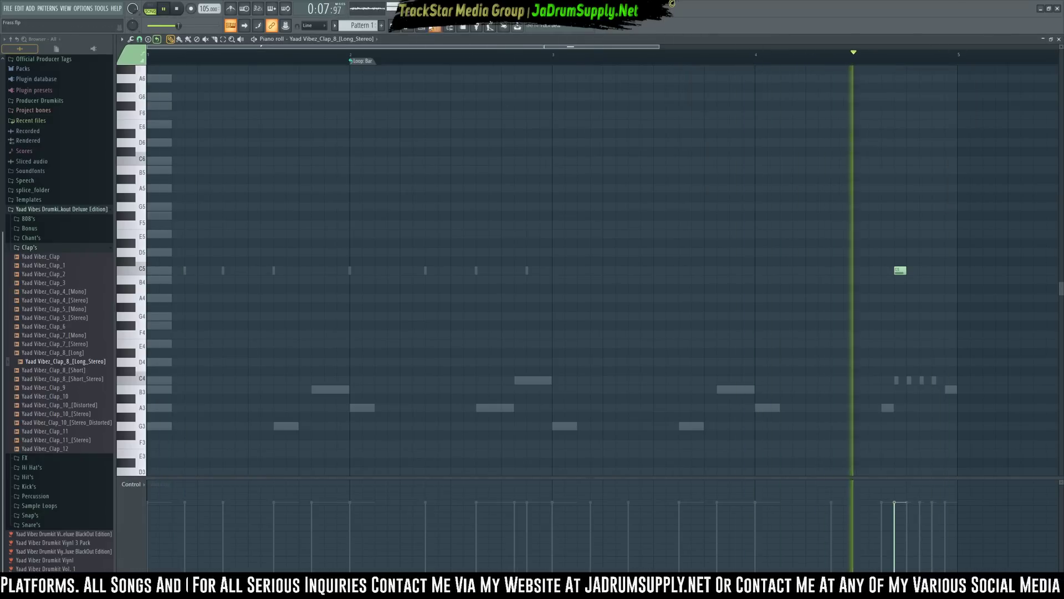
left_click(423, 29)
key("space")
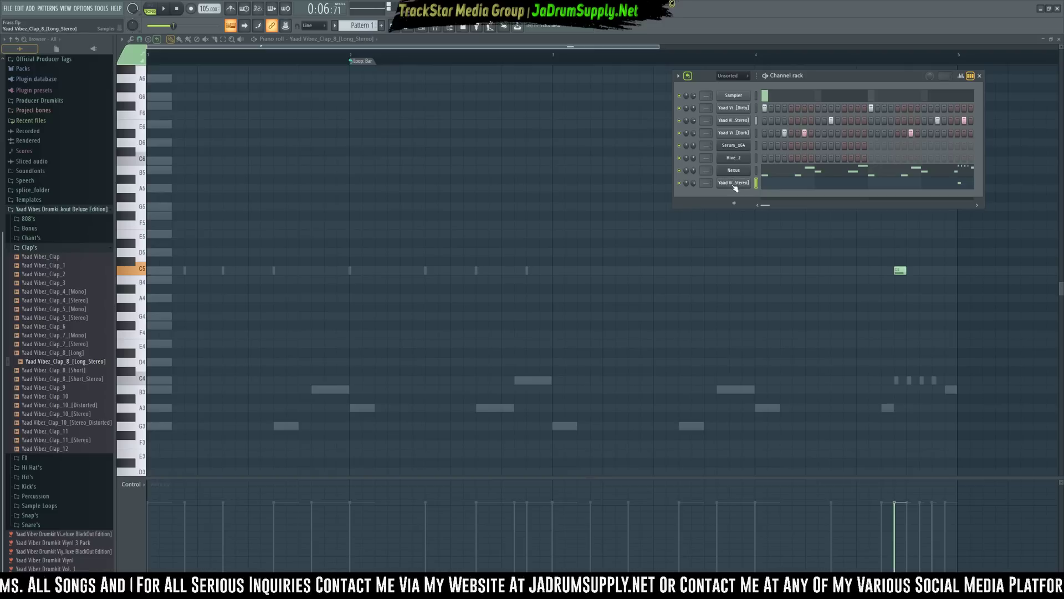
Try adjusting the clap sample's start and trim while playing back the end of the pattern
left_click(734, 183)
left_click_drag(318, 260, 318, 252)
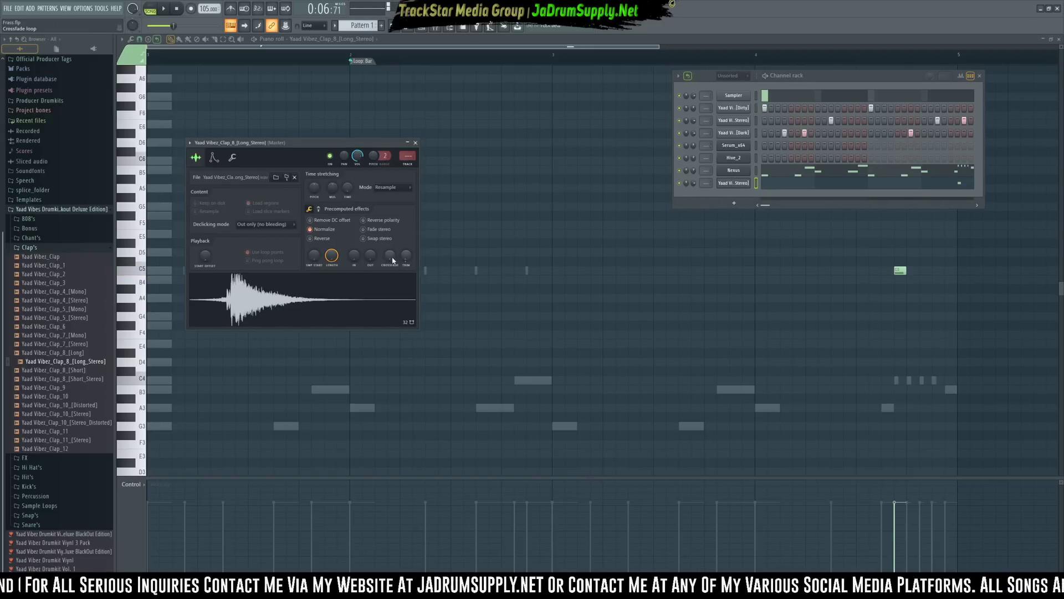
key("space")
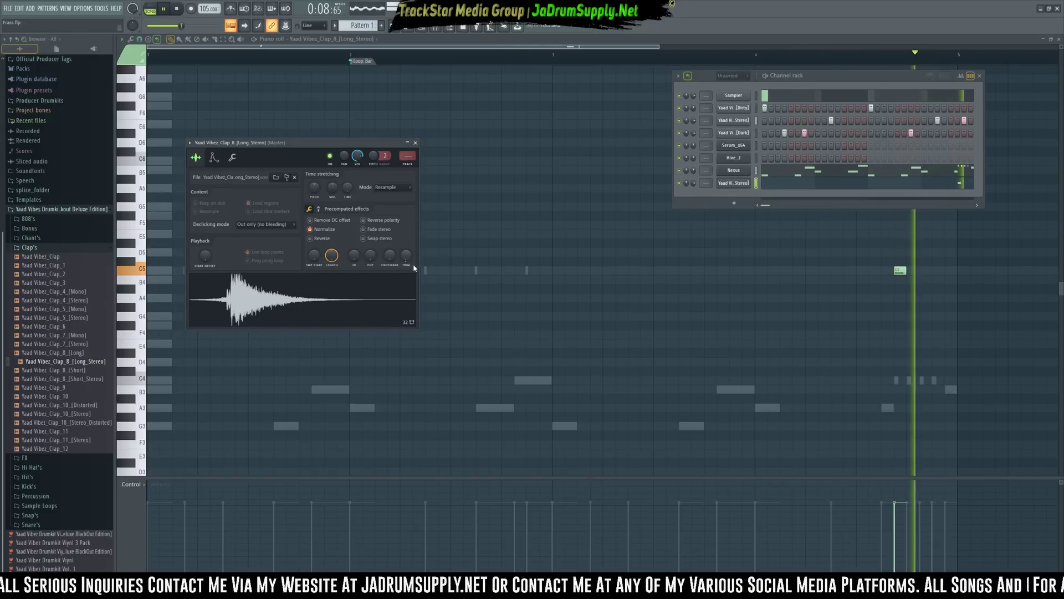
key("space")
left_click_drag(405, 259, 405, 259)
key("space")
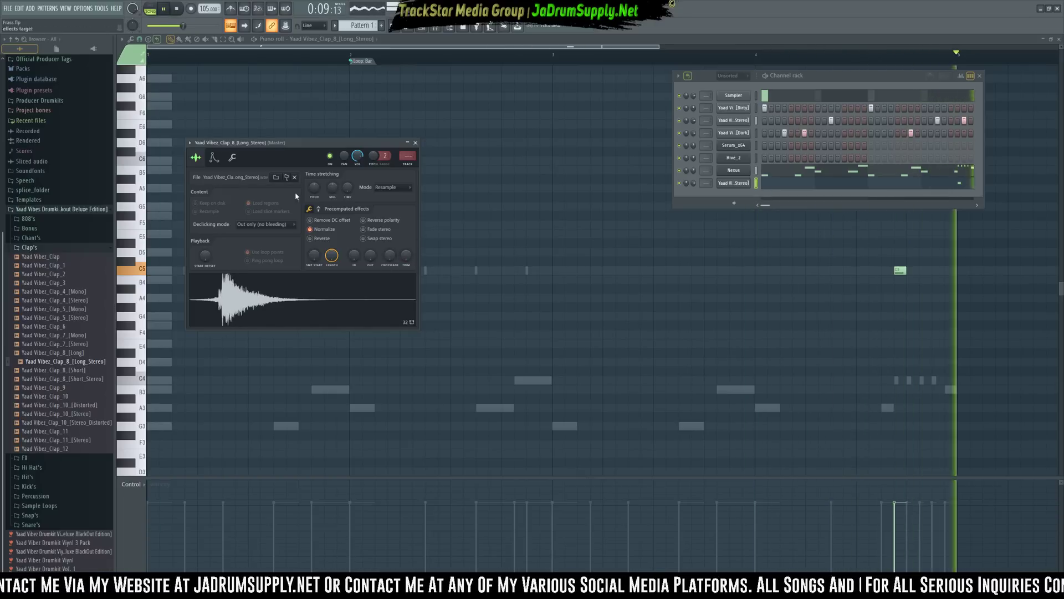
key("space")
Change the piano roll's snap setting and shift the clap note slightly earlier, just after 4:11:00, checking by playback
left_click(140, 39)
left_click(160, 80)
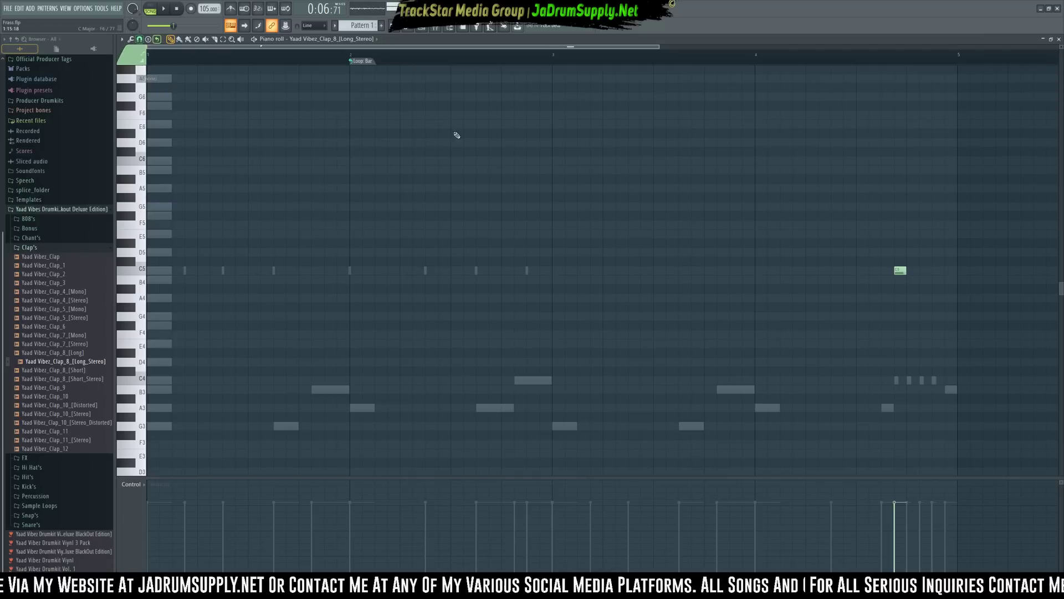
scroll(915, 56, "up", 4)
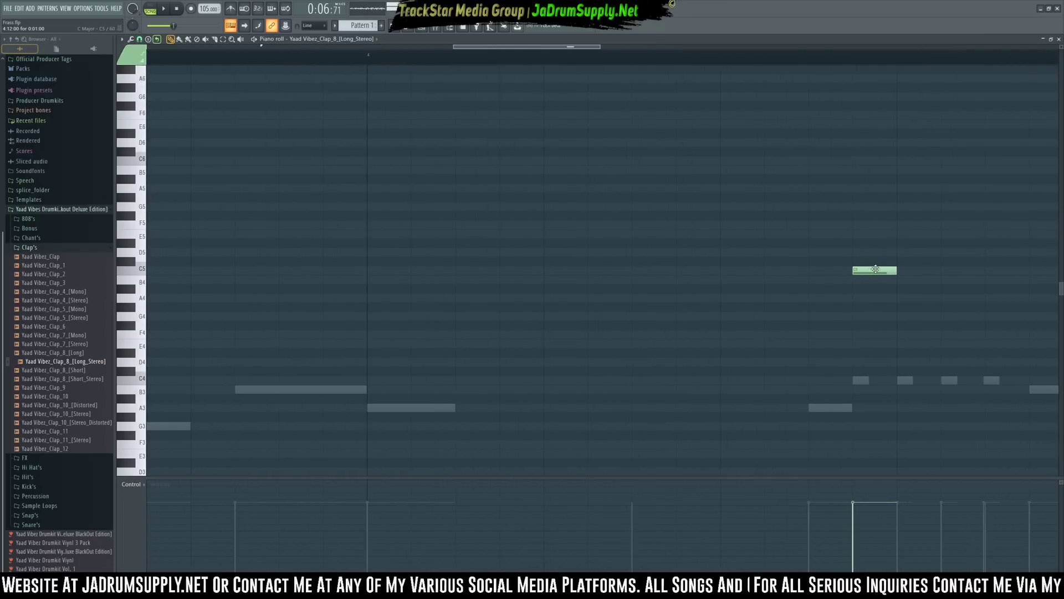
left_click_drag(875, 269, 840, 270)
key("space")
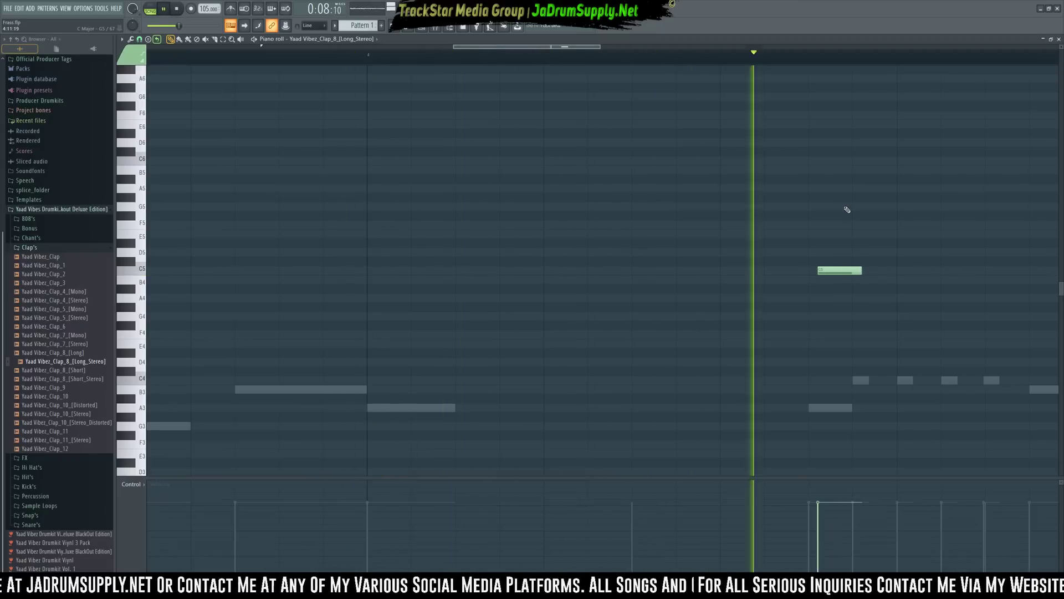
key("space")
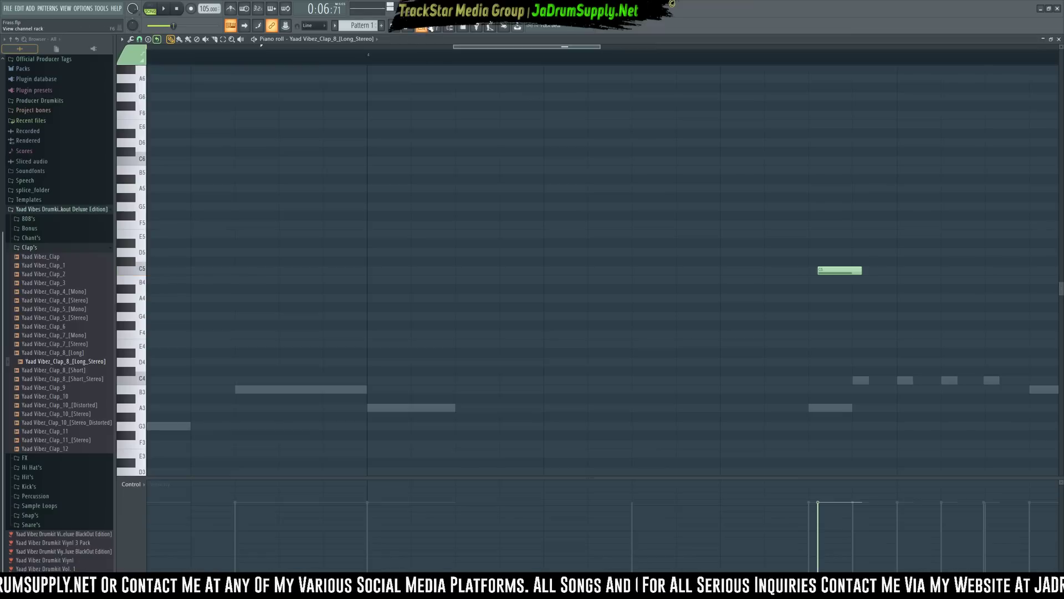
Set the clap channel's volume to about 52% in the channel rack
left_click(430, 27)
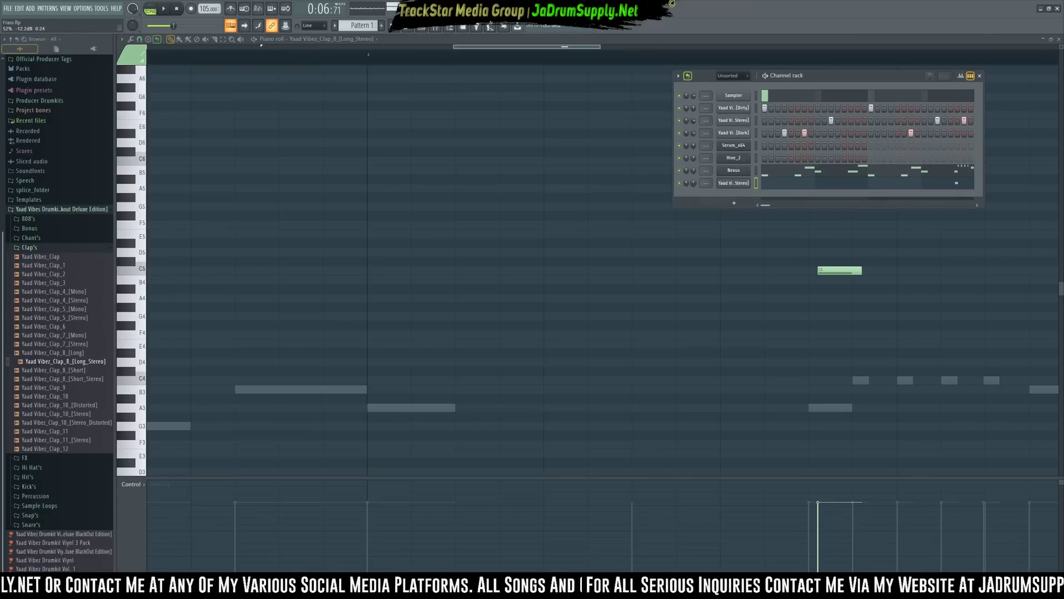
right_click(688, 310)
scroll(685, 293, "down", 5)
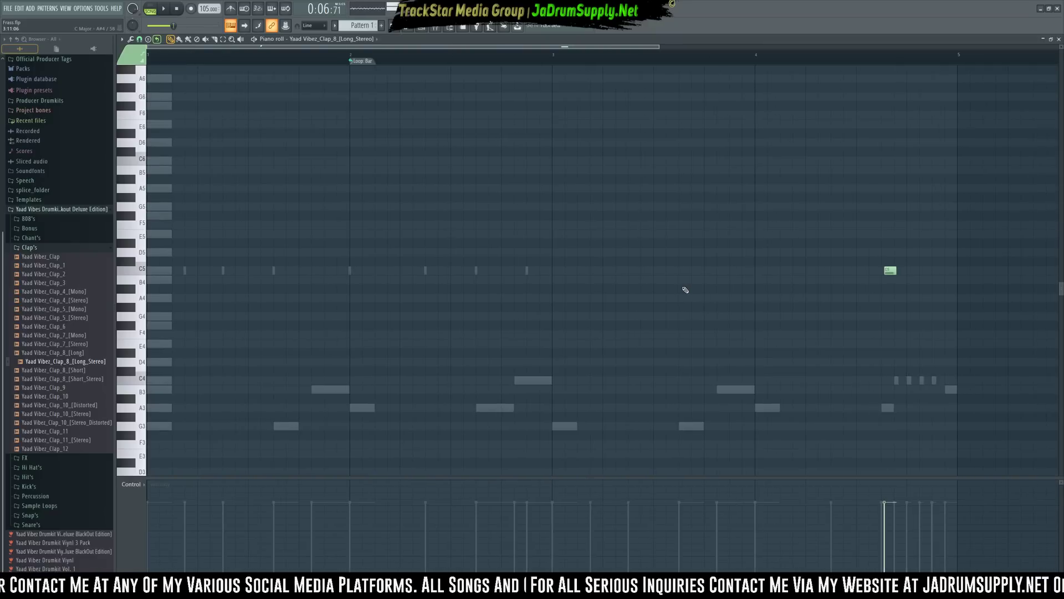
Load the KEYS - AttackEP preset from the Keys category into the Serum_x64 channel
left_click(419, 31)
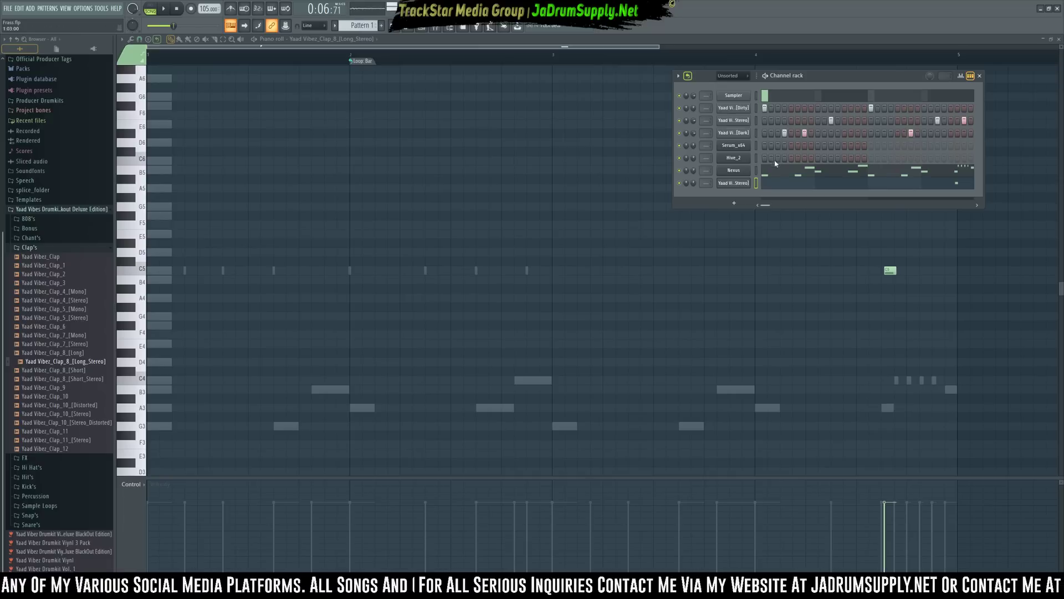
left_click(740, 146)
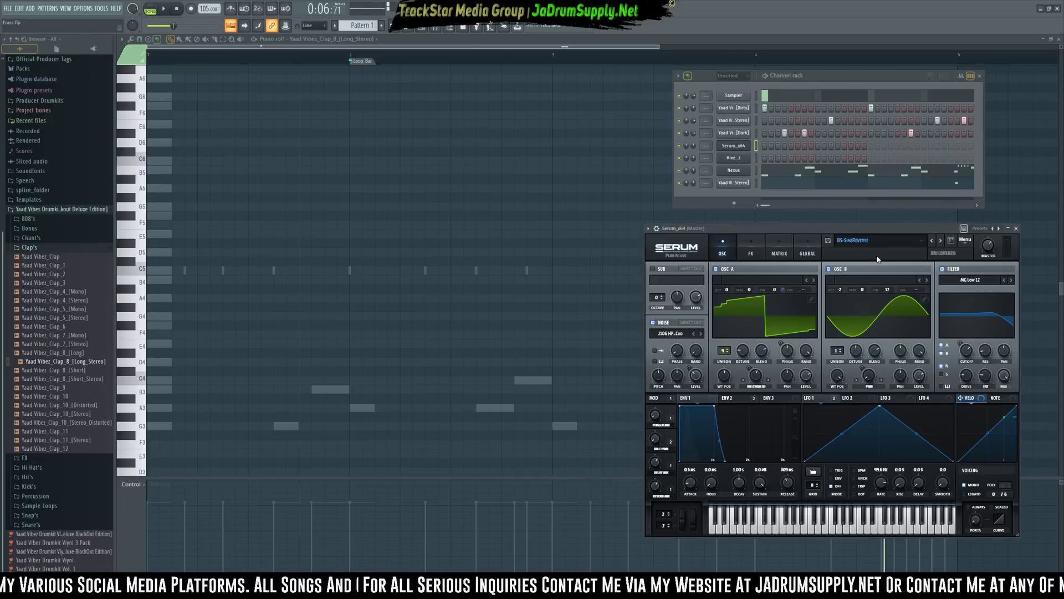
left_click(951, 242)
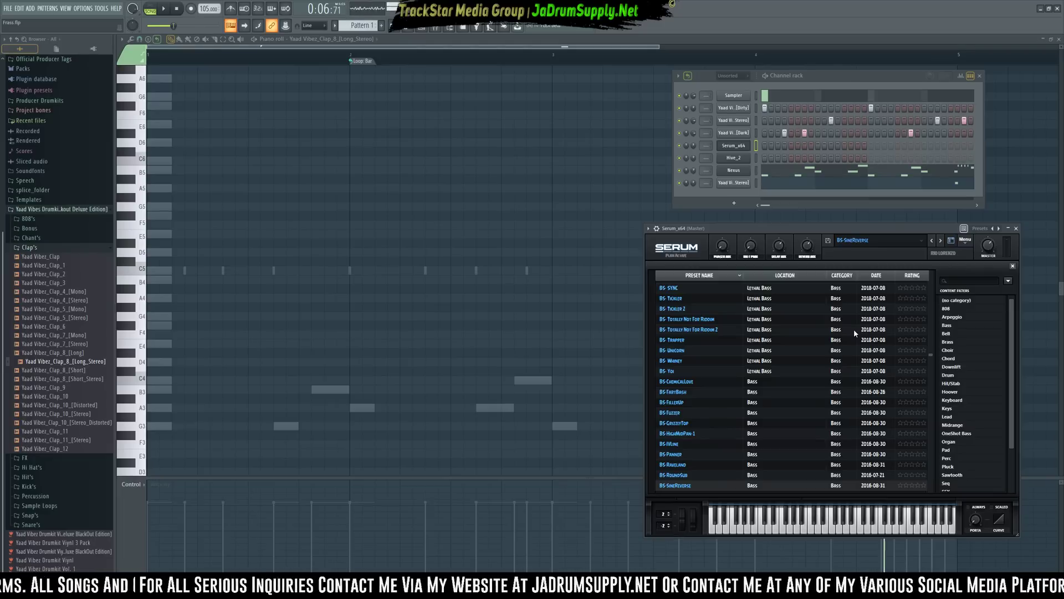
left_click(947, 408)
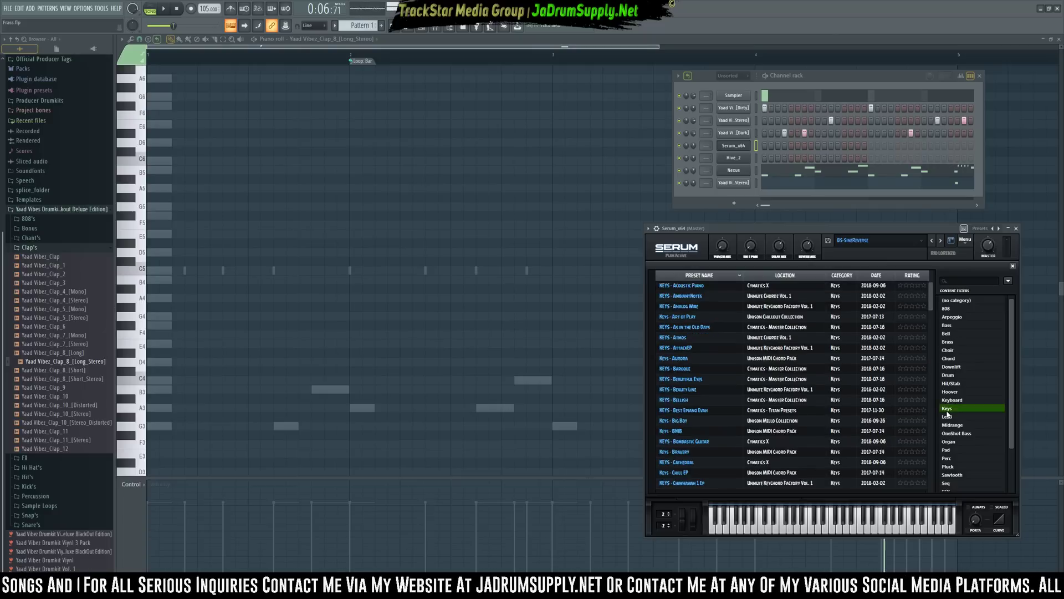
left_click(680, 349)
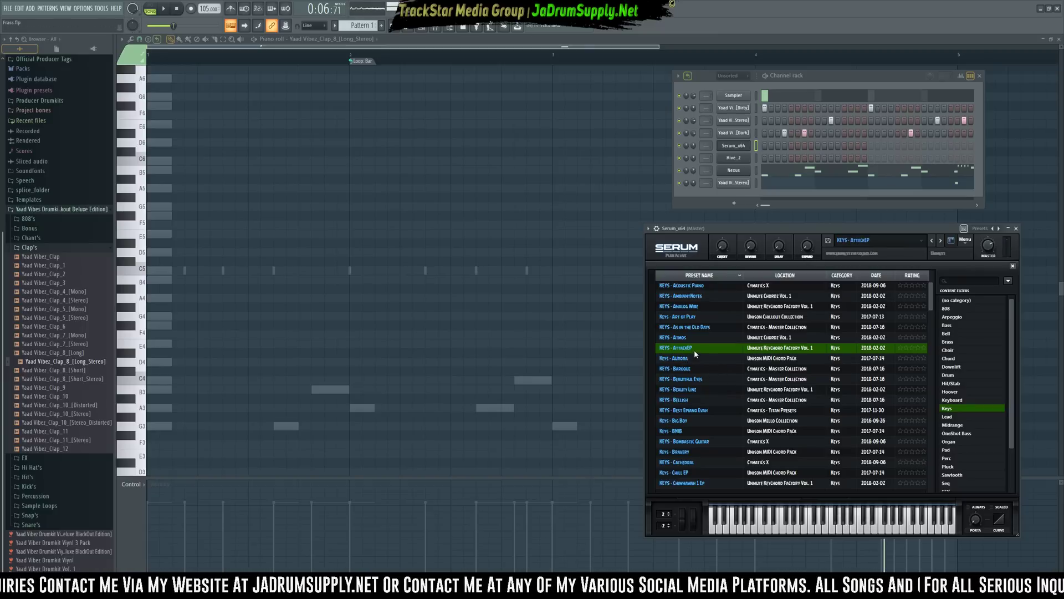
right_click(747, 149)
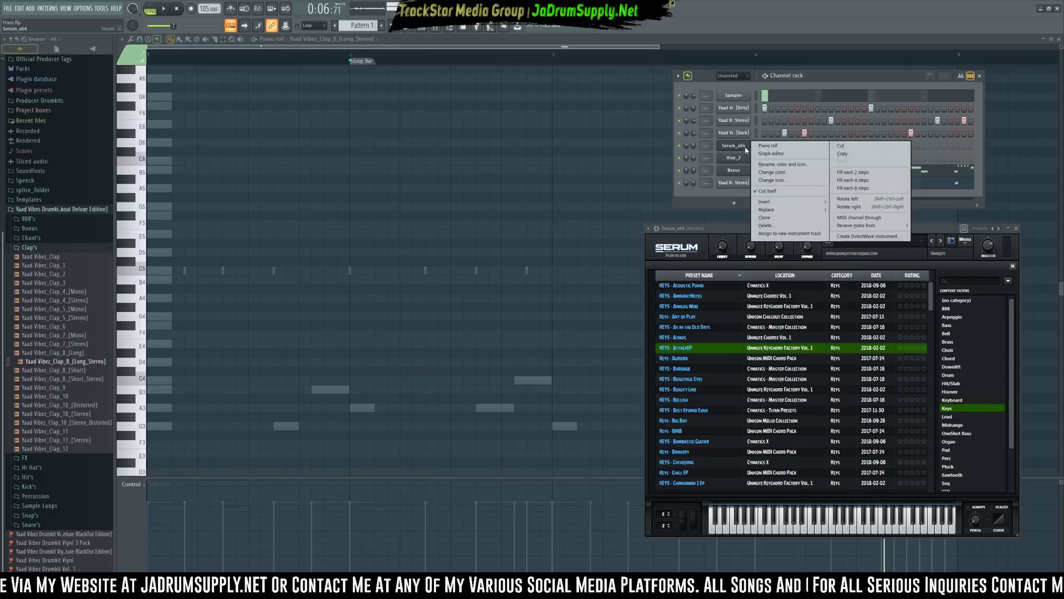
left_click(825, 81)
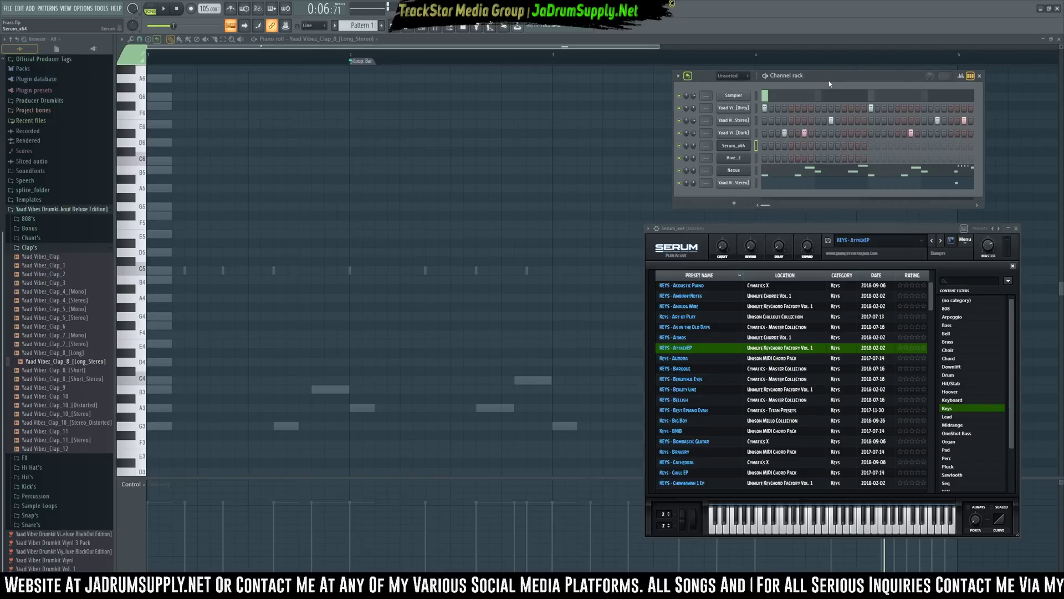
key("Right")
key("Left")
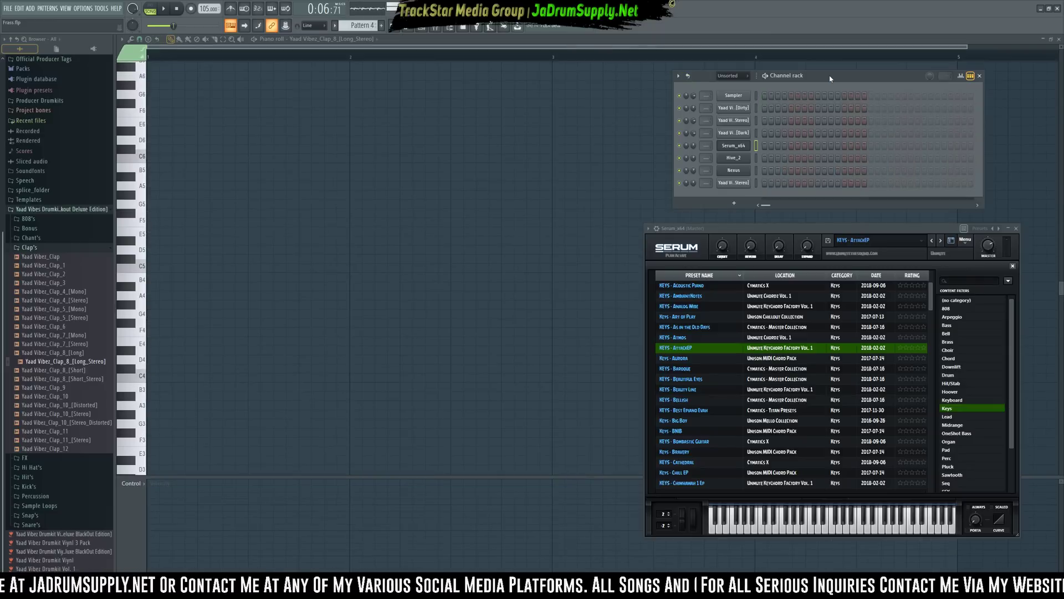
Show all channel groups in the channel rack and open the Serum_x64 channel's piano roll
left_click(732, 75)
left_click(741, 87)
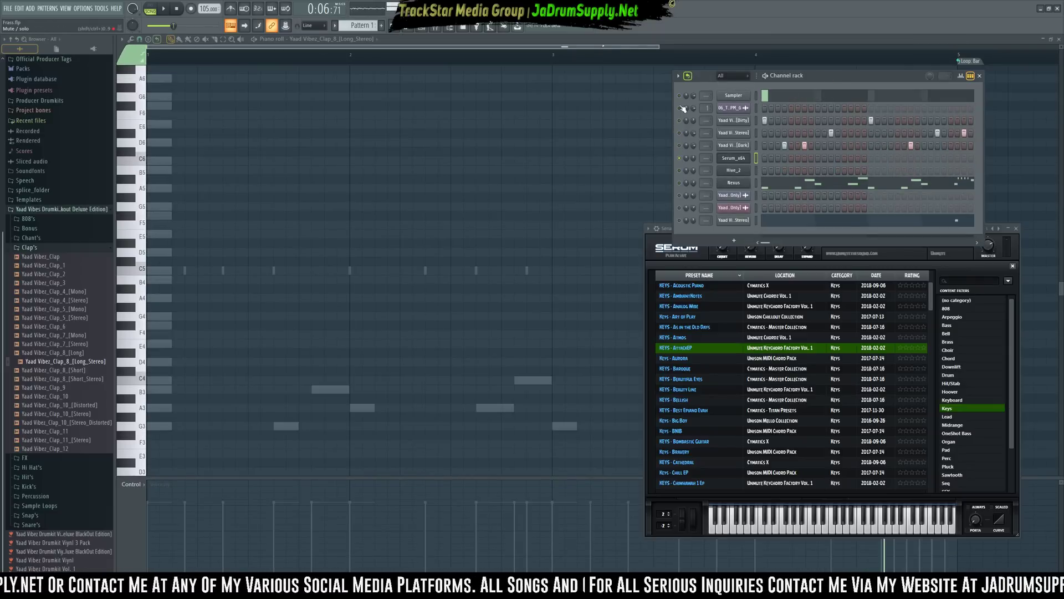
right_click(741, 165)
left_click(765, 159)
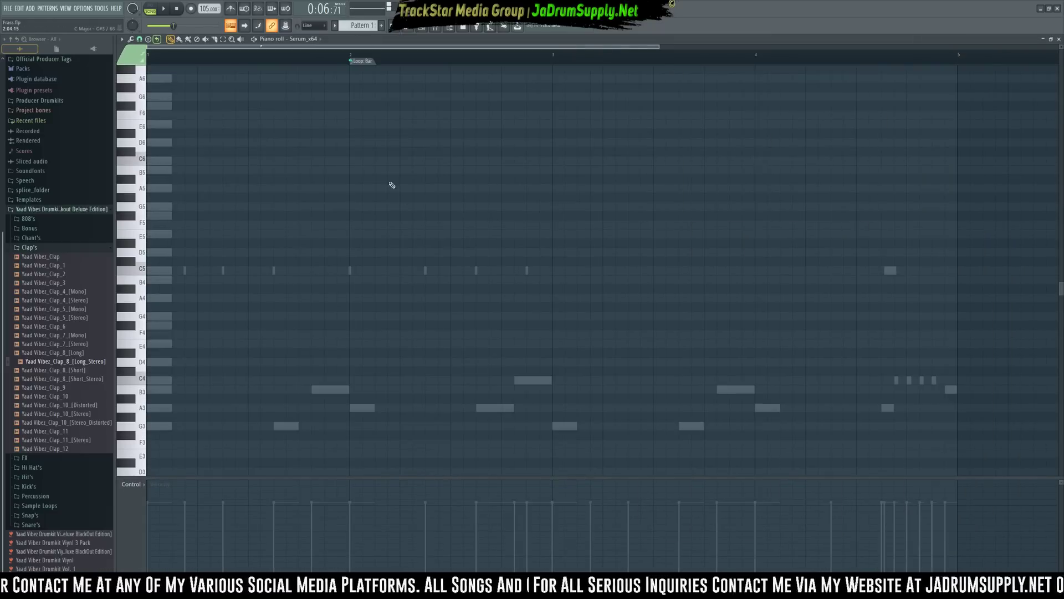
Place a short G3 note at the start of bar 1 and set the piano roll snap to Line
scroll(244, 295, "down", 1)
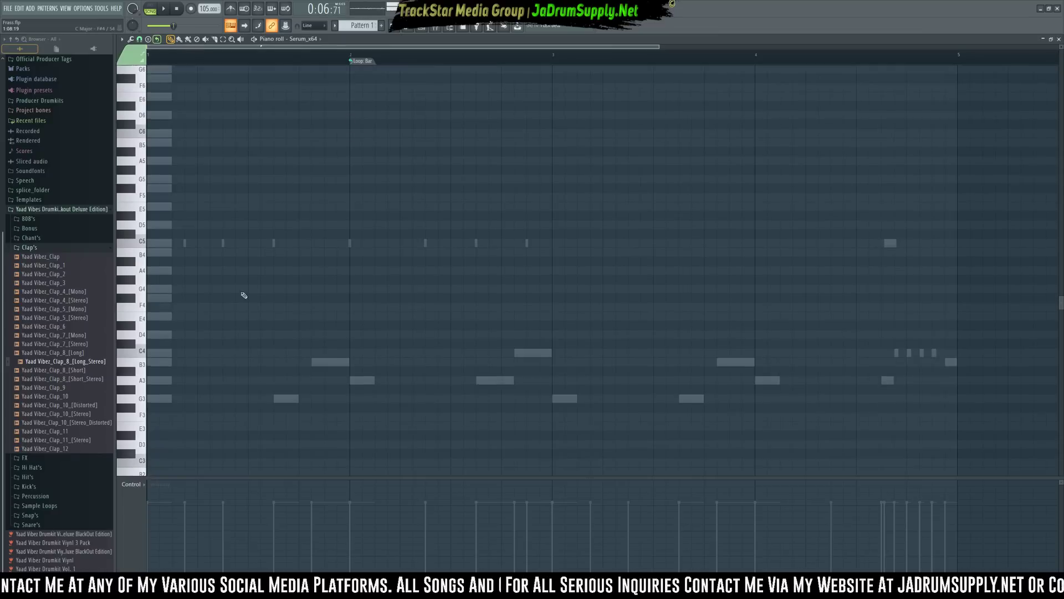
left_click(153, 399)
left_click_drag(156, 400, 154, 399)
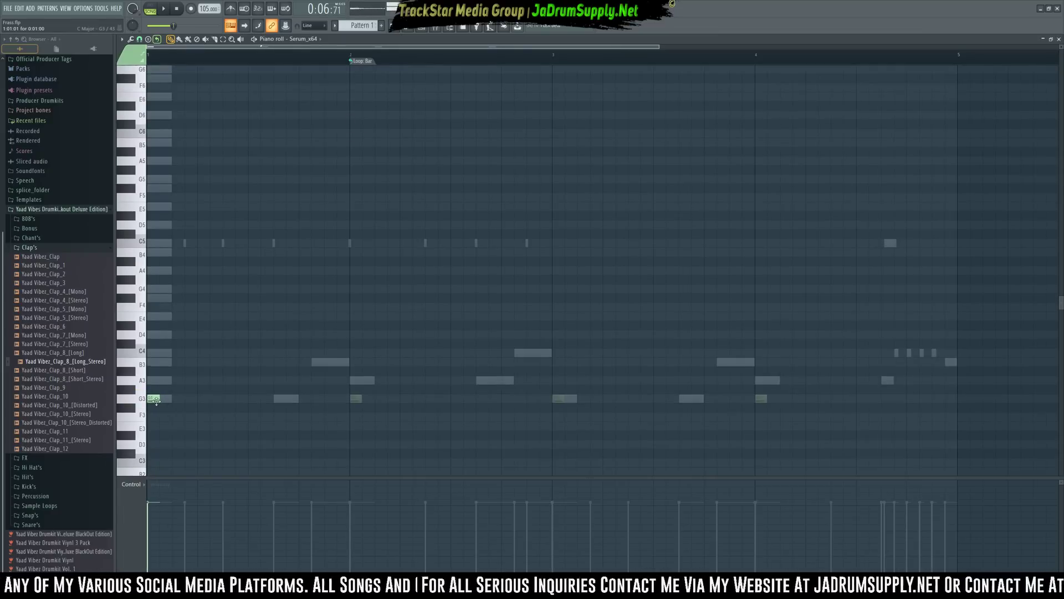
left_click(144, 48)
left_click(140, 40)
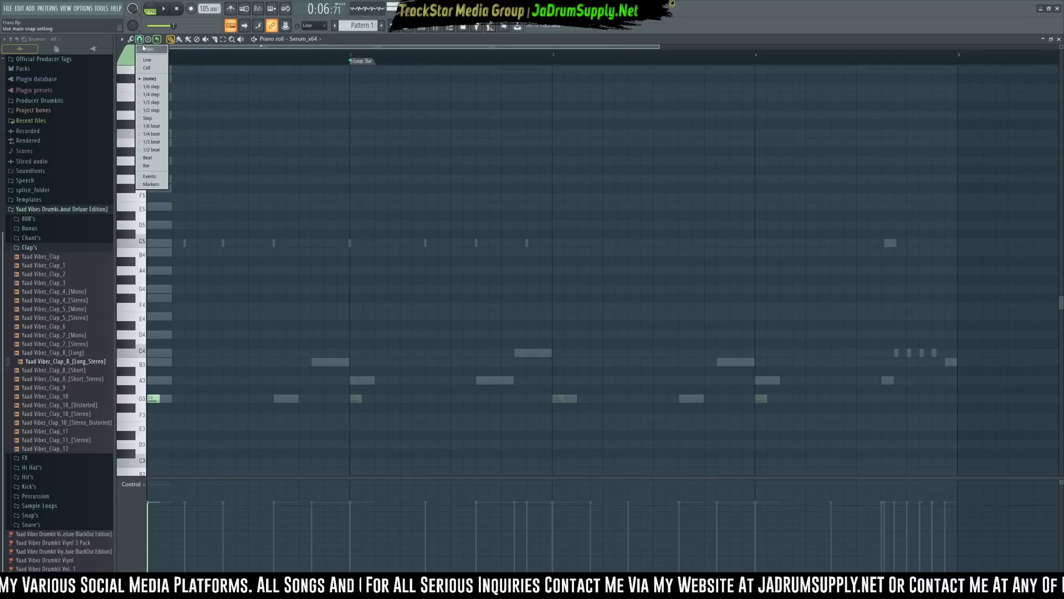
left_click(150, 60)
Raise the Serum note two octaves to G5, check it by playback and return to the piano roll
left_click_drag(196, 430, 56, 329)
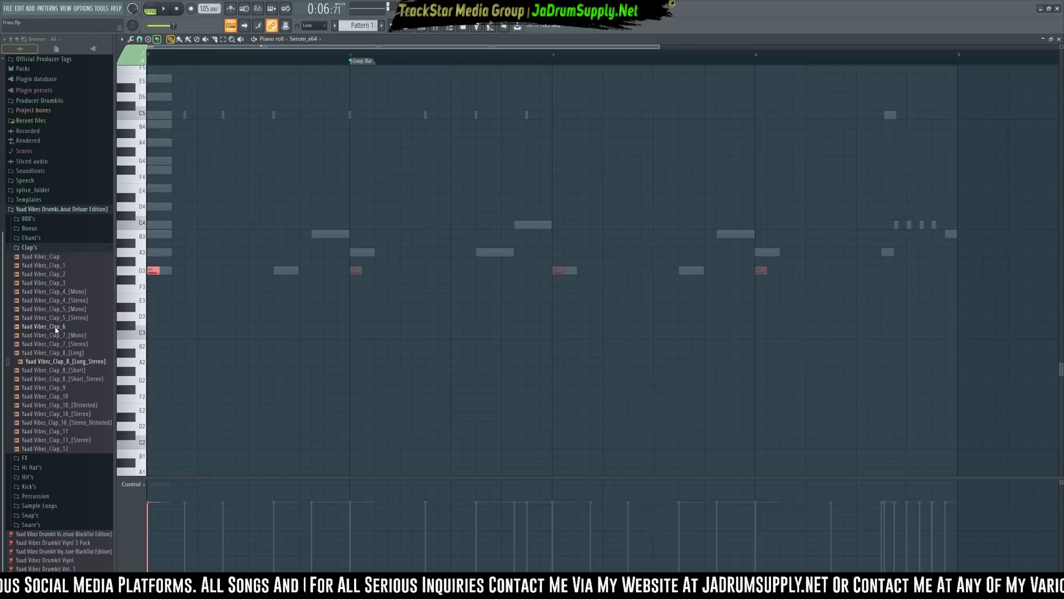
key("ctrl+Up")
key("ctrl+Up")
key("space")
key("space")
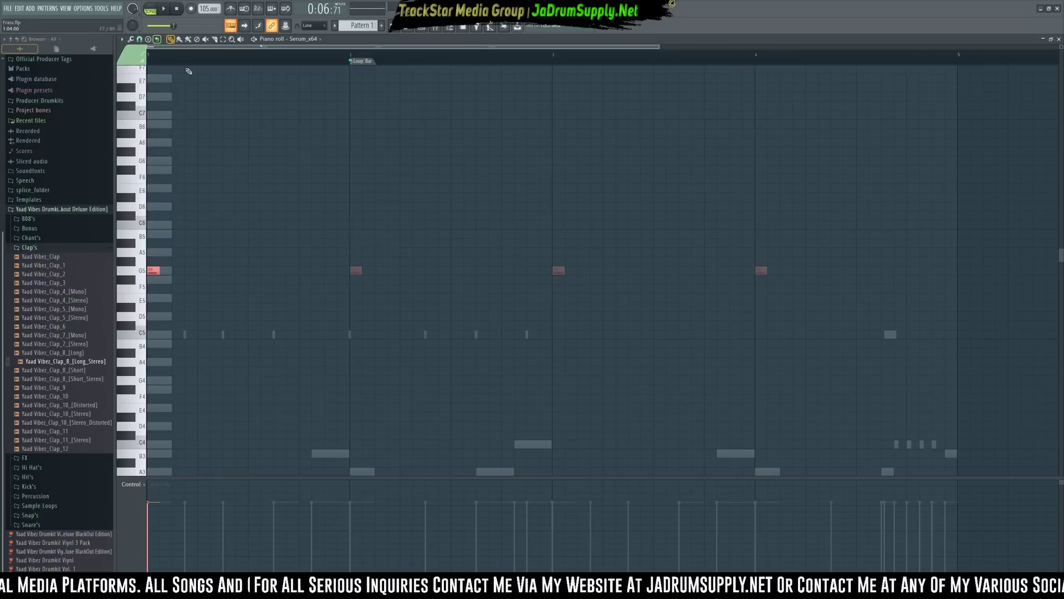
left_click(421, 31)
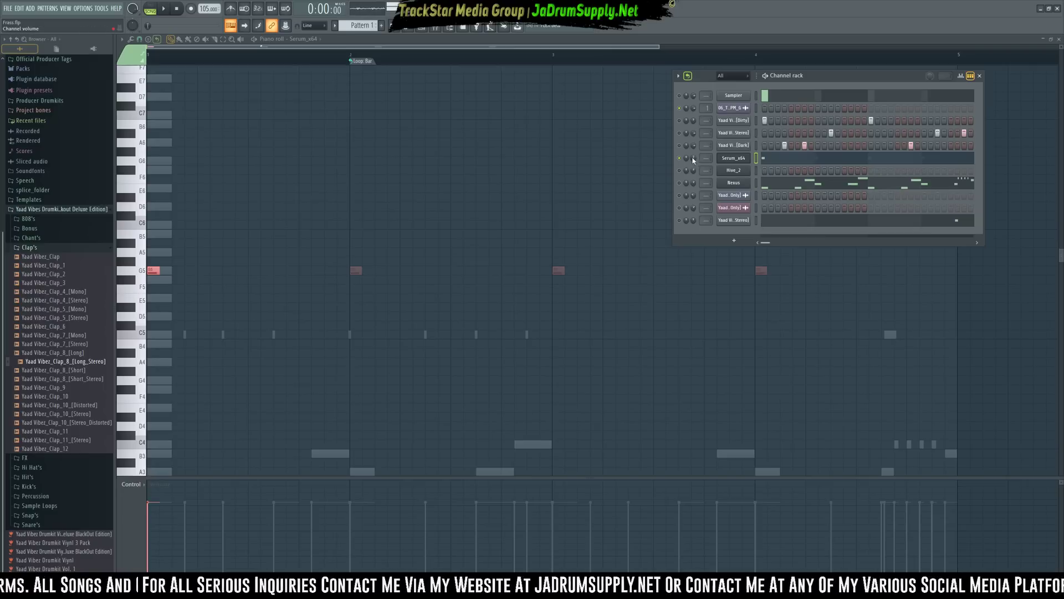
left_click(404, 245)
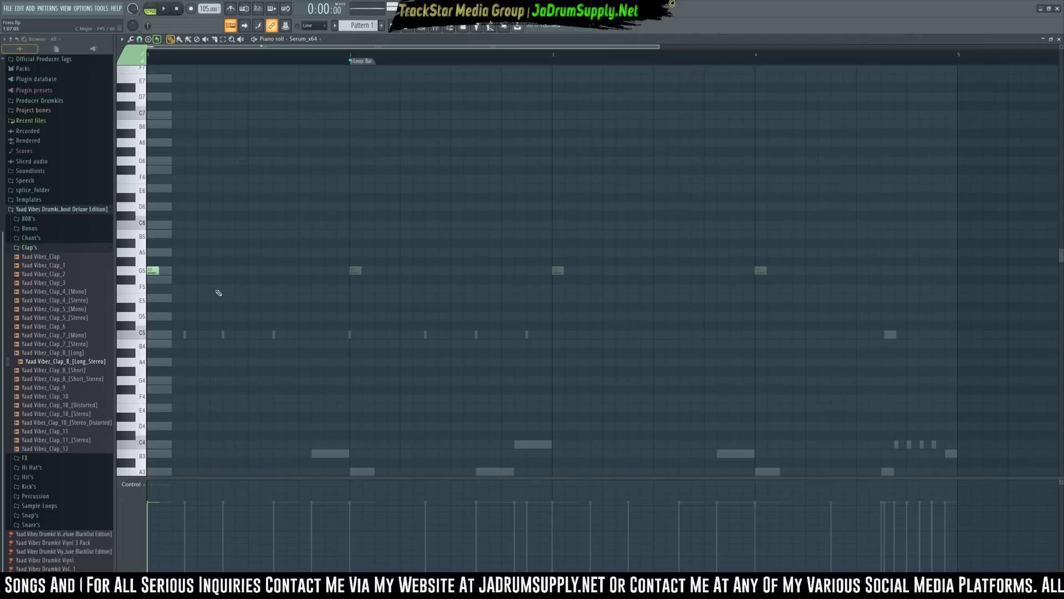
Stack B5 and D6 on the G5 note and lower the D6 an octave to D5, checking by playback
left_click(150, 233)
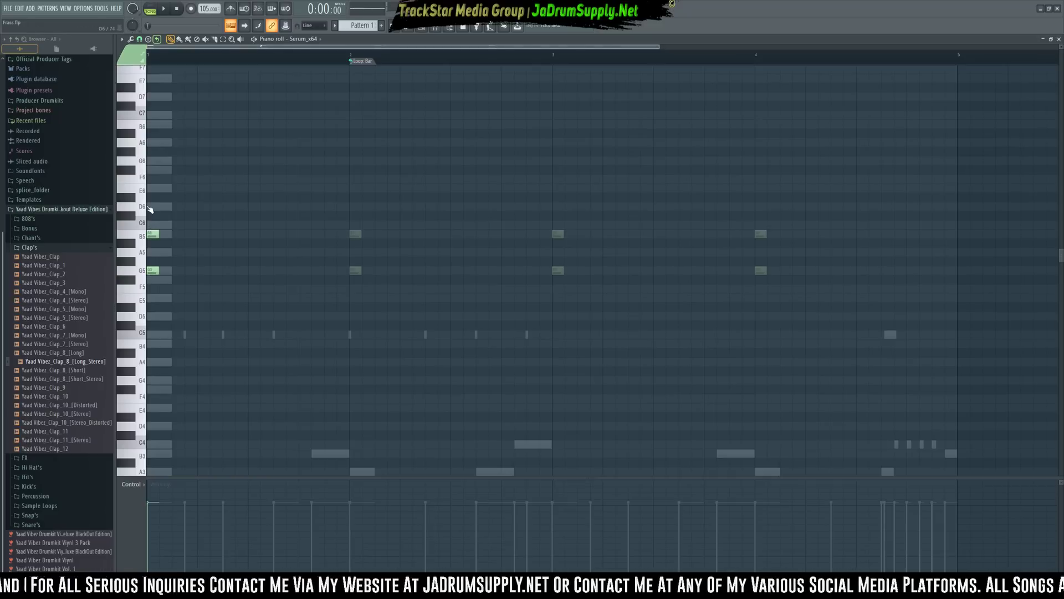
left_click(149, 207)
key("space")
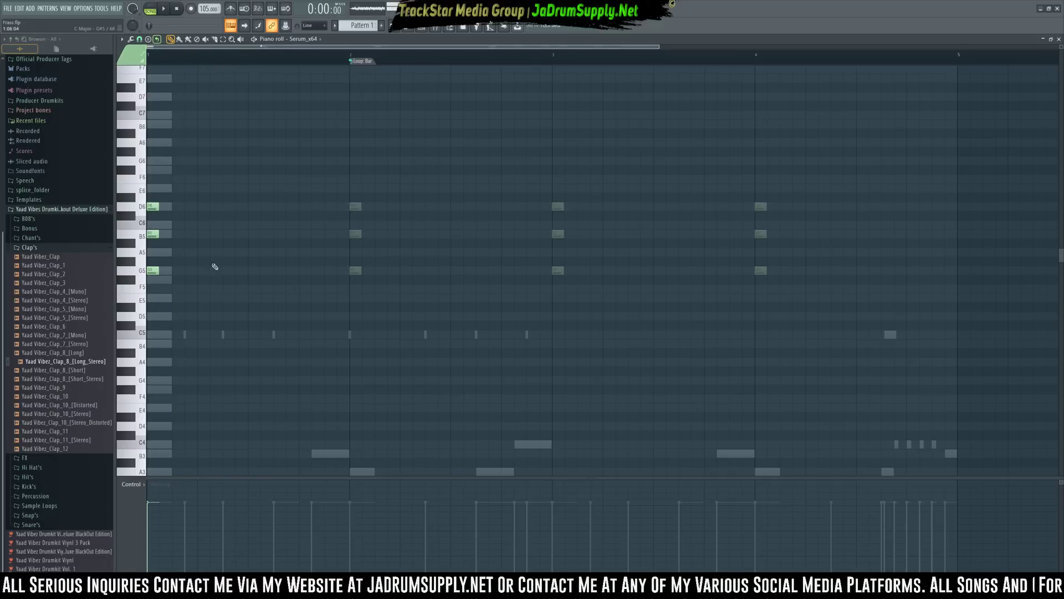
key("space")
scroll(157, 209, "up", 2)
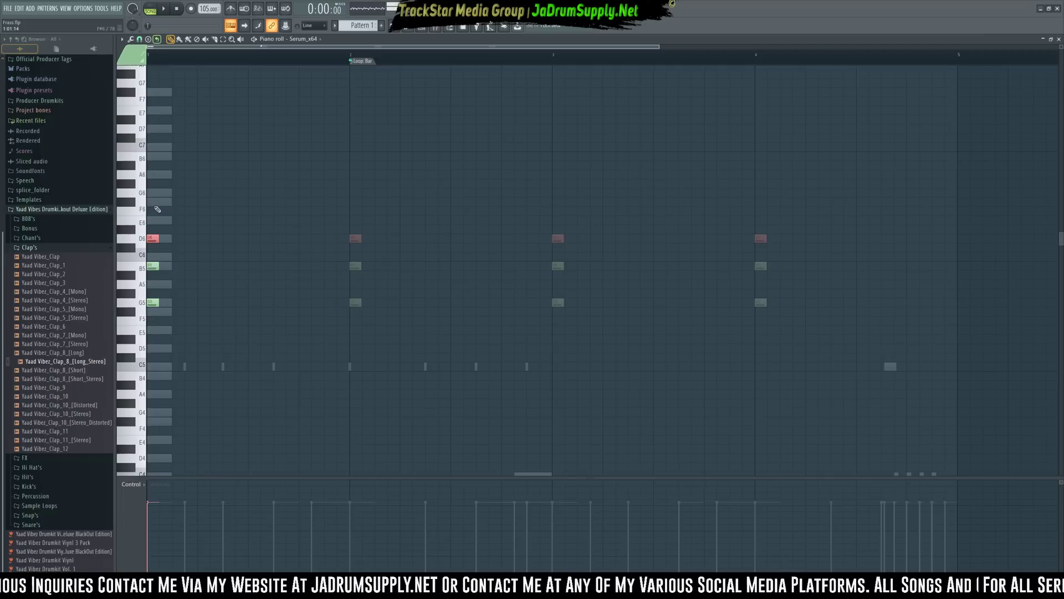
key("ctrl+Down")
key("space")
key("space")
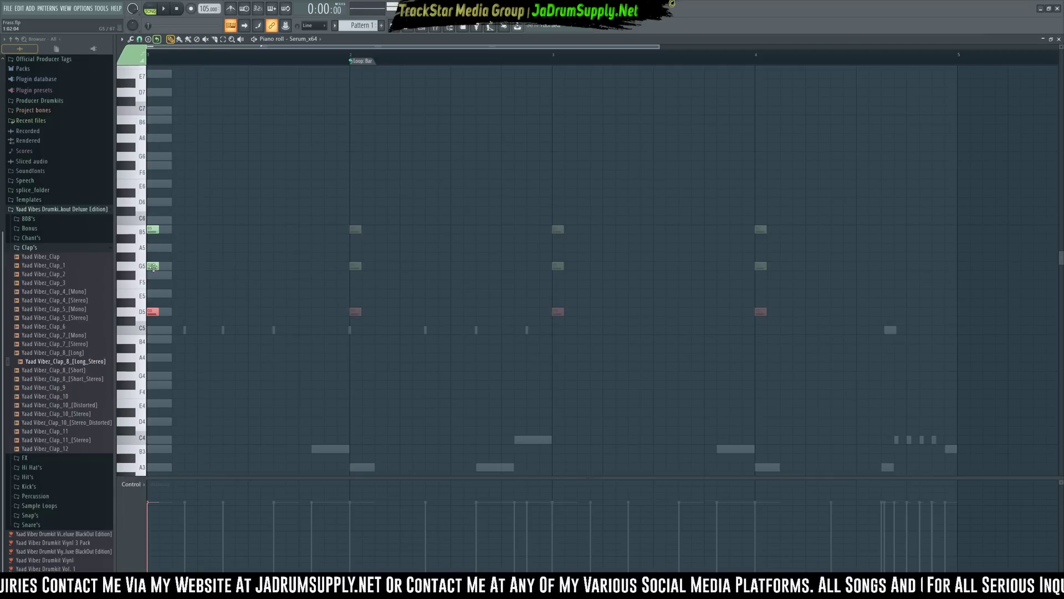
Rework the chord to D5, F#5 and A5 by moving the G5 note, adding A5 and deleting B5, checking by playback
left_click(152, 269)
left_click_drag(152, 270, 153, 276)
left_click(151, 248)
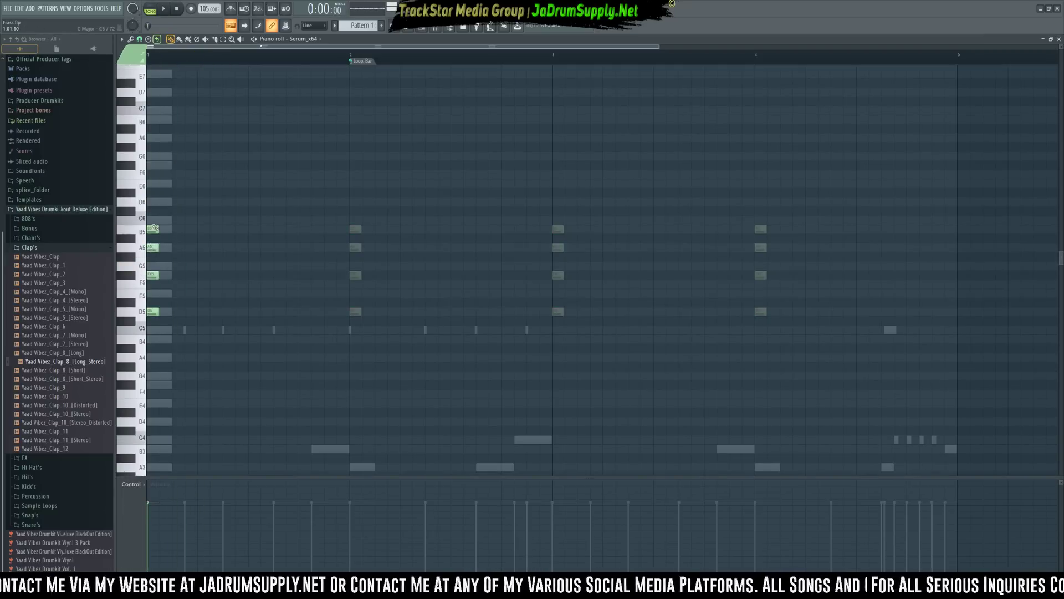
right_click(152, 230)
key("space")
left_click(152, 247)
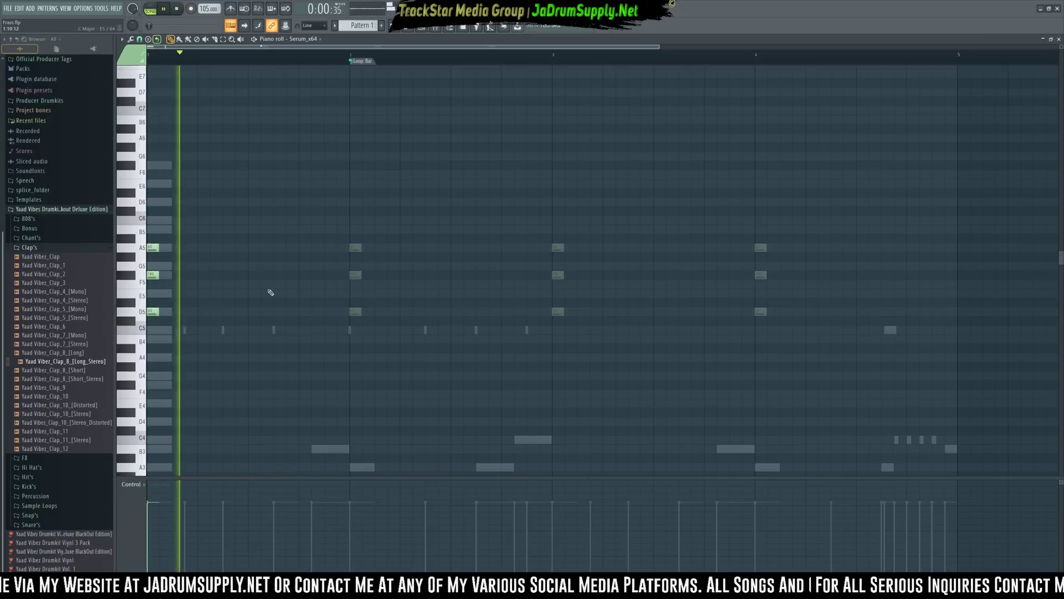
key("space")
key("space")
key("space")
Duplicate the whole chord twice within bar 1, spacing the copies three steps apart, and play the result
key("ctrl+a")
scroll(141, 253, "down", 1)
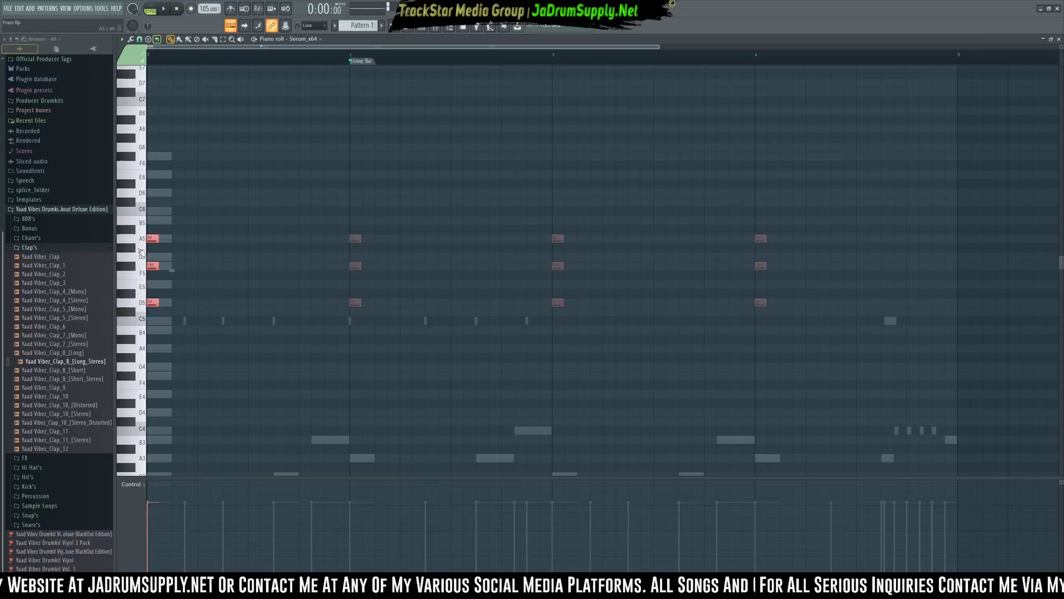
left_click_drag(155, 241, 228, 239)
key("space")
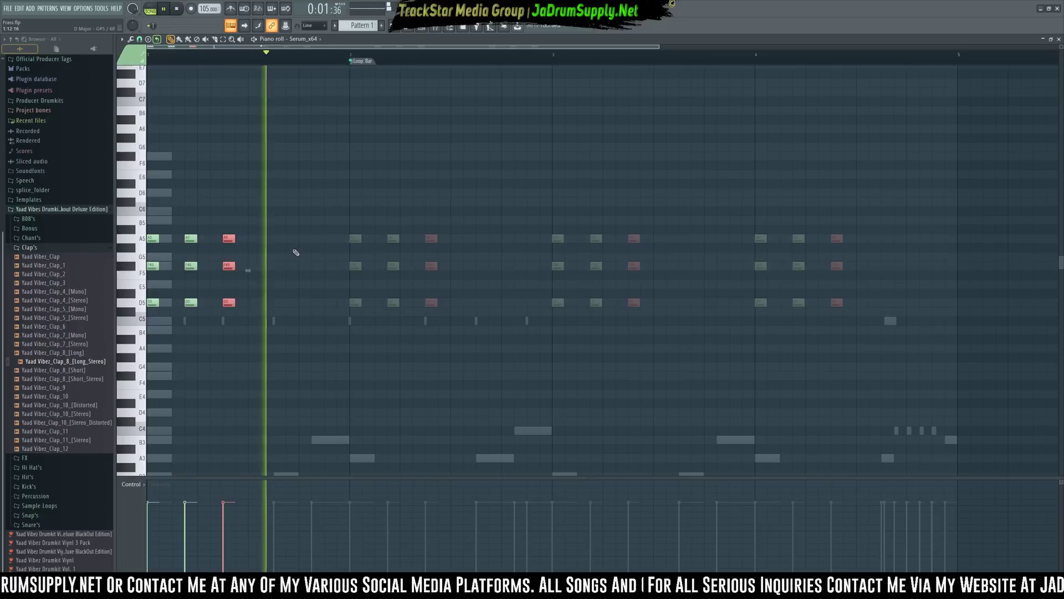
key("space")
Raise the three D5 notes one octave to D6 and play back the inverted chords
left_click_drag(255, 324, 129, 281)
key("ctrl+Up")
key("space")
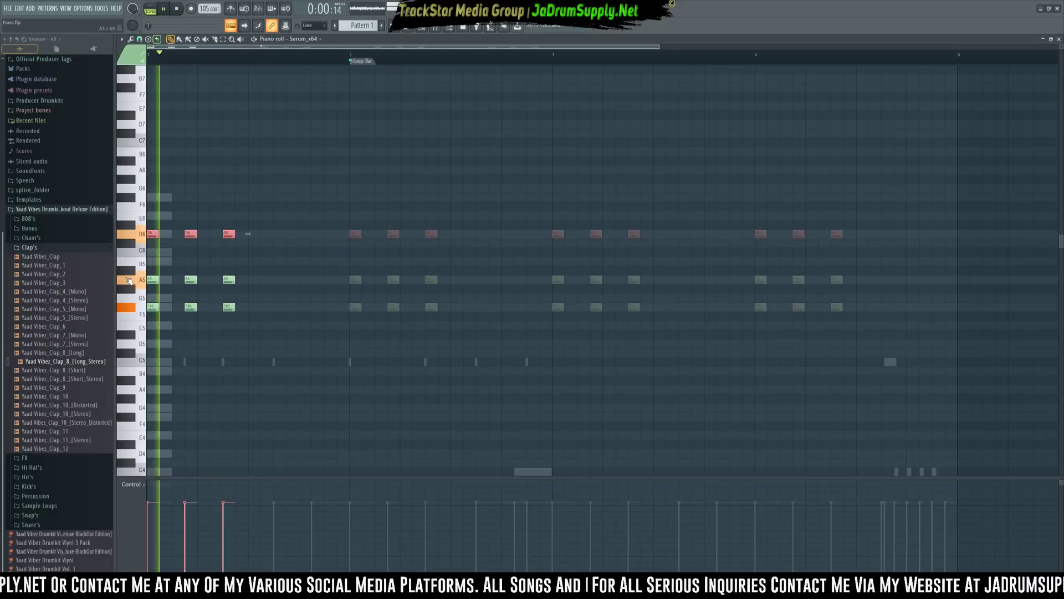
key("space")
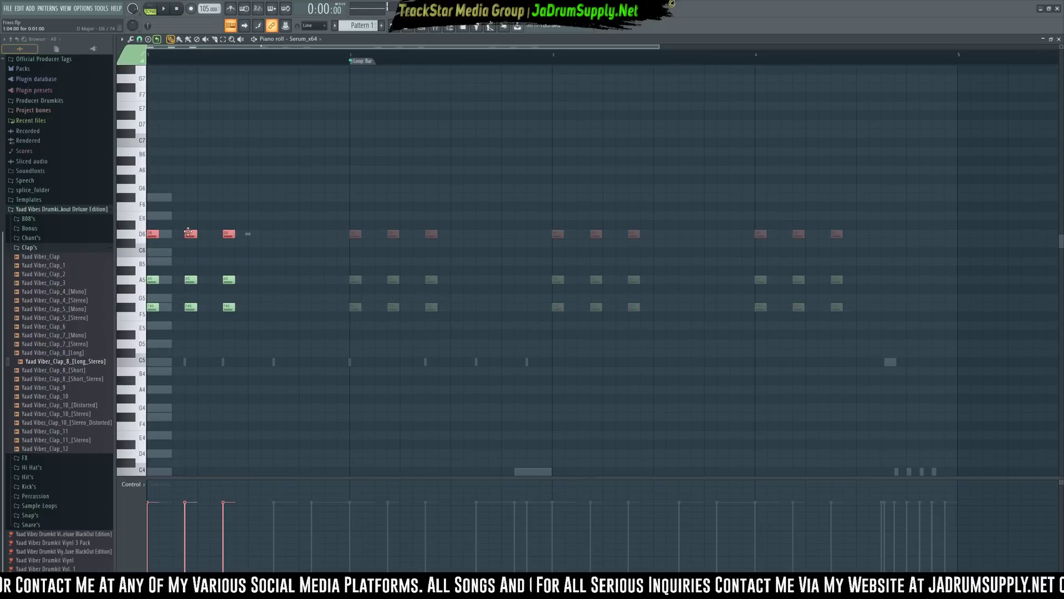
Lower each row of the three chords by a whole step to C6, G5 and E5, checking by playback
left_click_drag(188, 232, 188, 251)
scroll(166, 288, "down", 1)
left_click(157, 300)
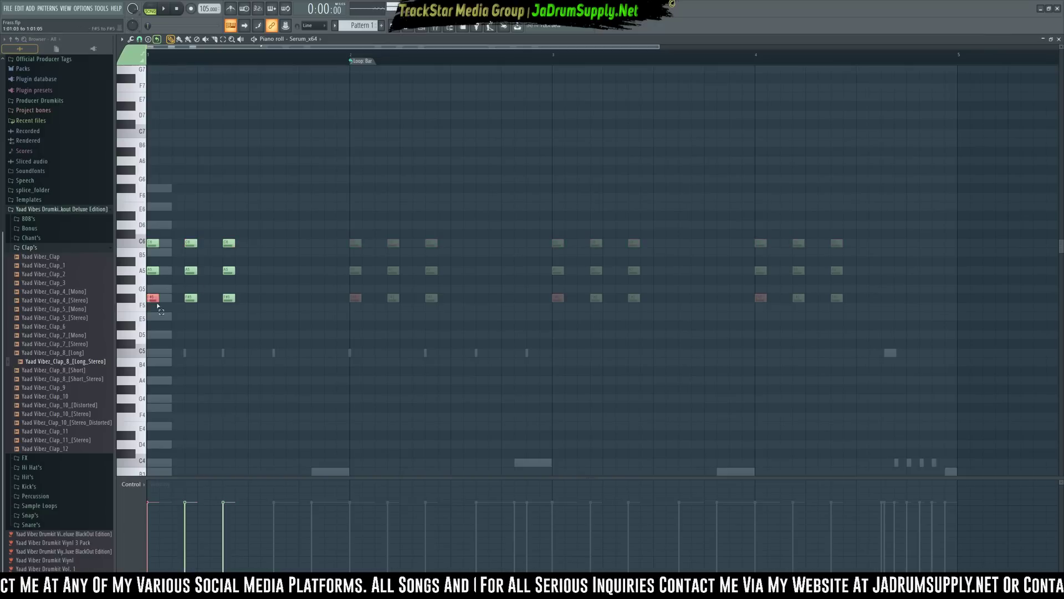
double_click(225, 299)
left_click_drag(232, 297, 233, 316)
scroll(233, 316, "down", 1)
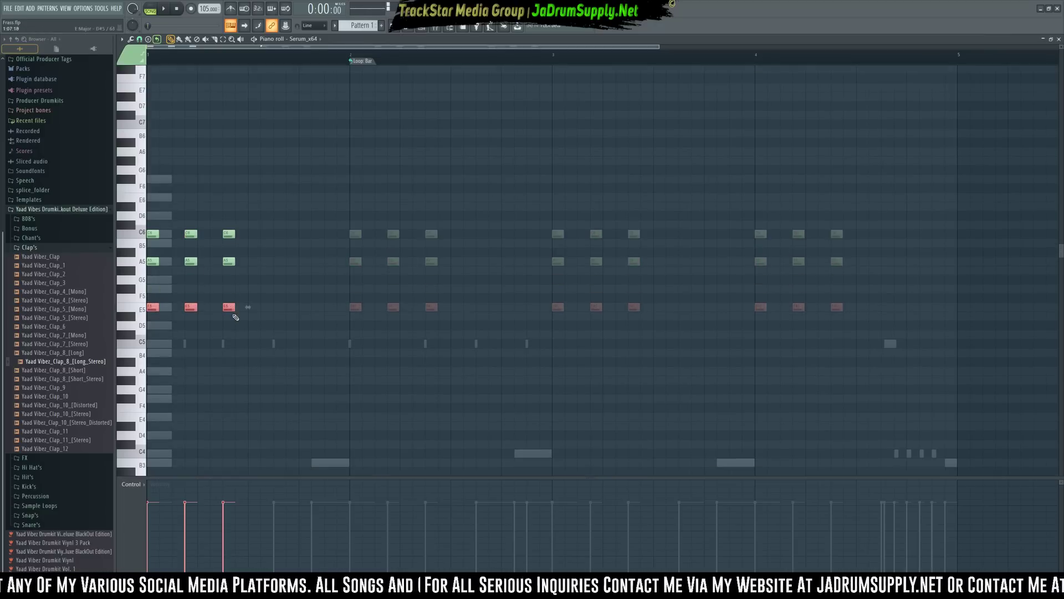
key("space")
key("space")
double_click(149, 262)
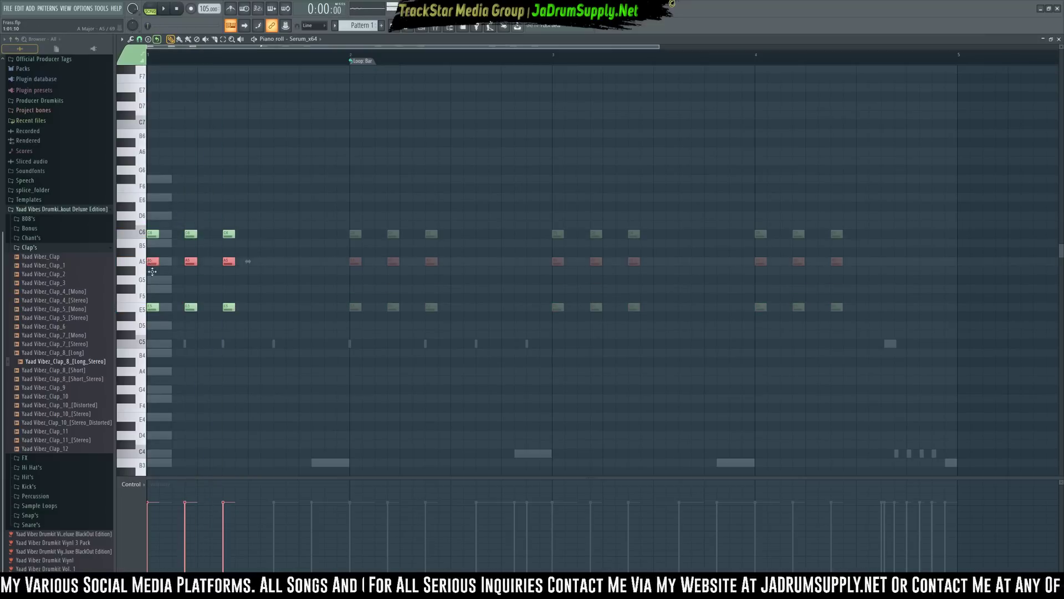
left_click_drag(149, 262, 150, 280)
key("space")
key("space")
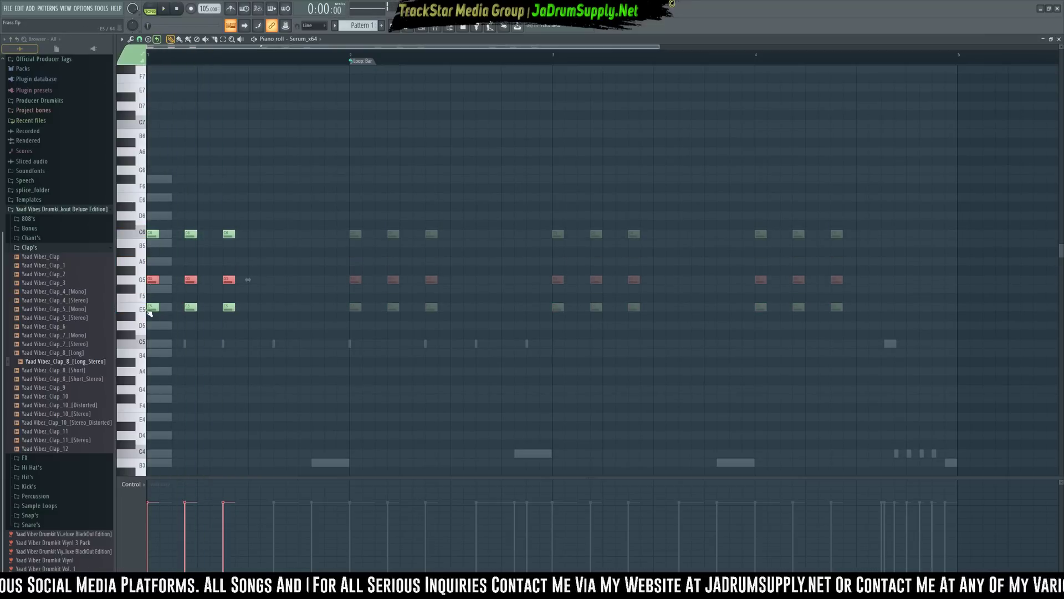
Change the three chords to E5, G5 and B5 and check them by playback
key("ctrl+a")
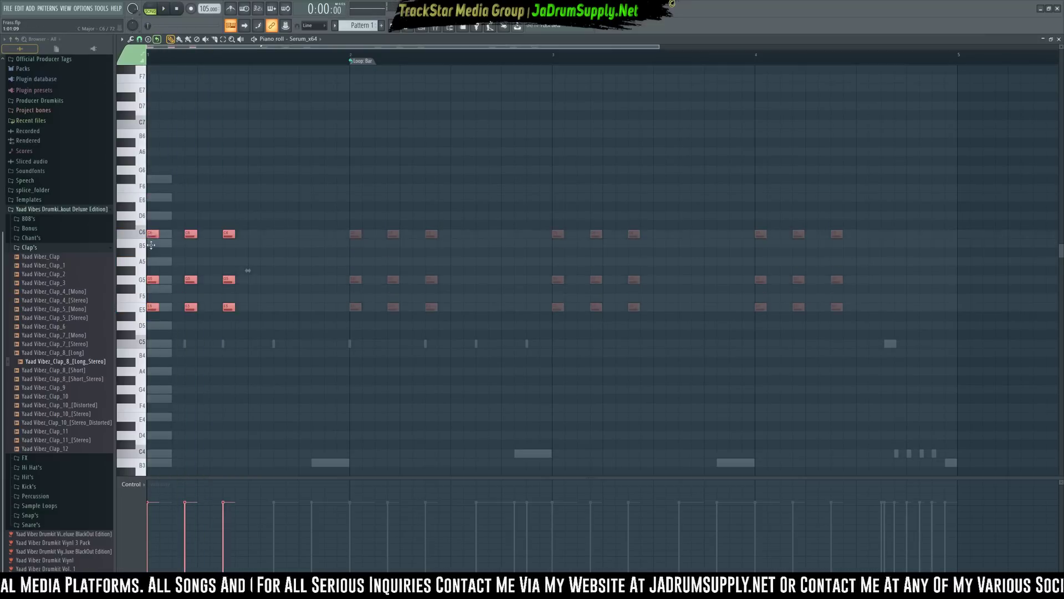
key("shift+Down")
left_click(165, 287, "ctrl")
left_click_drag(150, 270, 152, 293)
key("space")
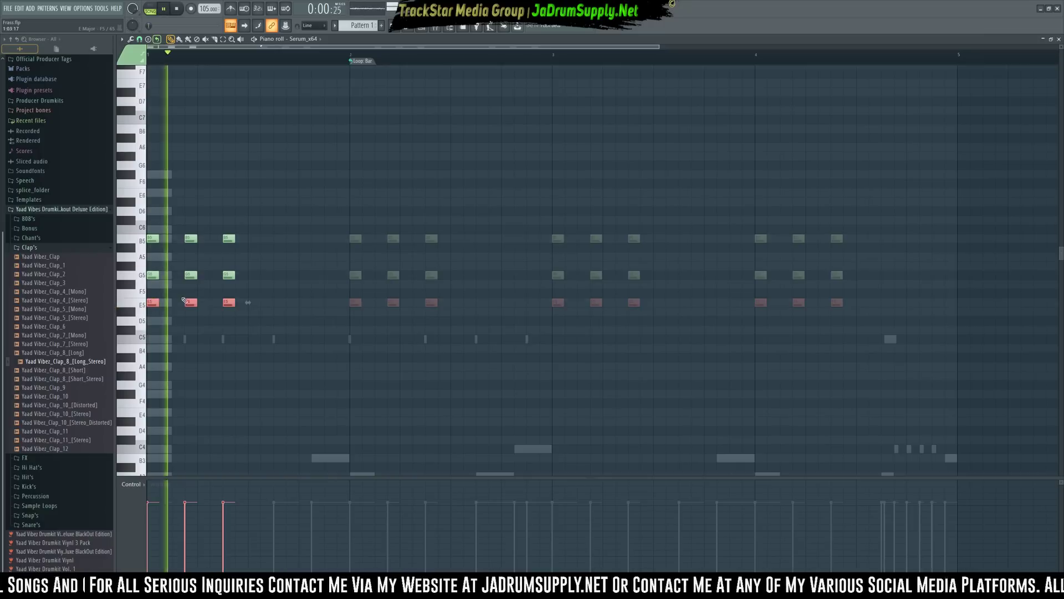
key("space")
Audition Serum presets in the Pluck category, including PL - Malaga, PL - Gate and PL - Magnetic Filter, and load PL - St James
key("F6")
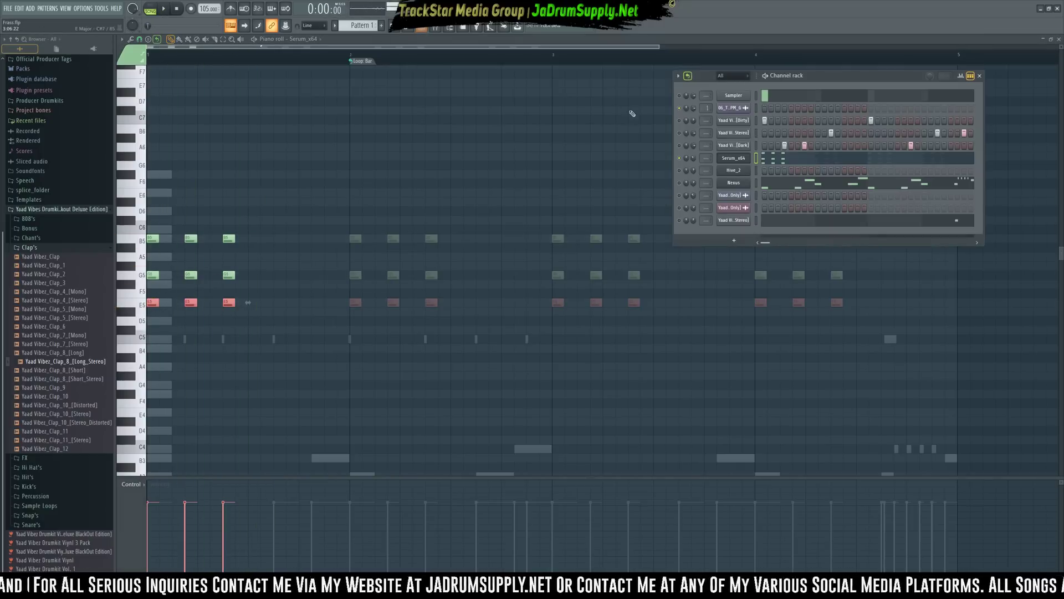
left_click(737, 161)
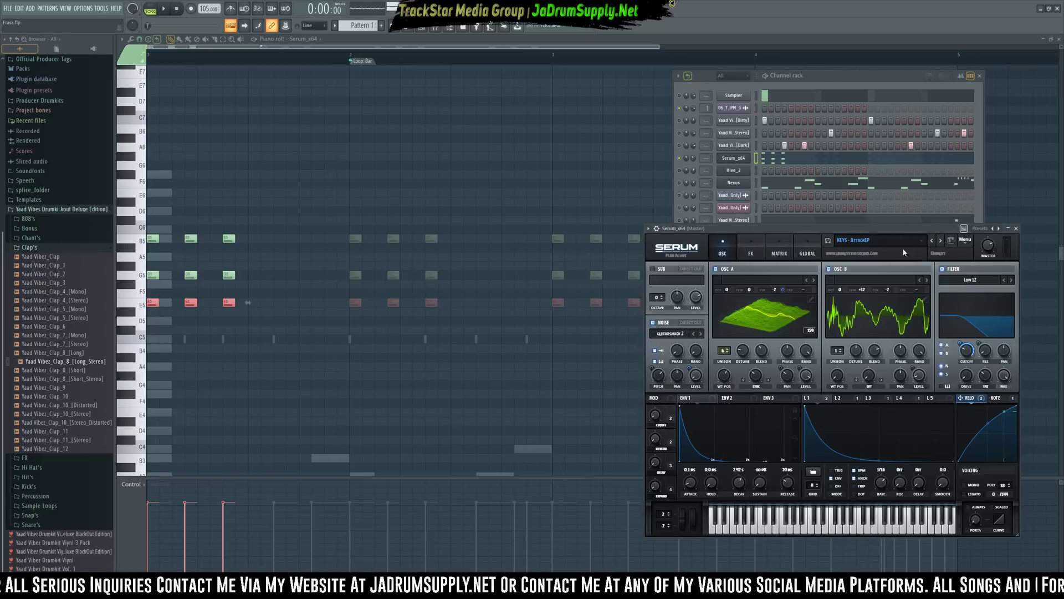
left_click(949, 241)
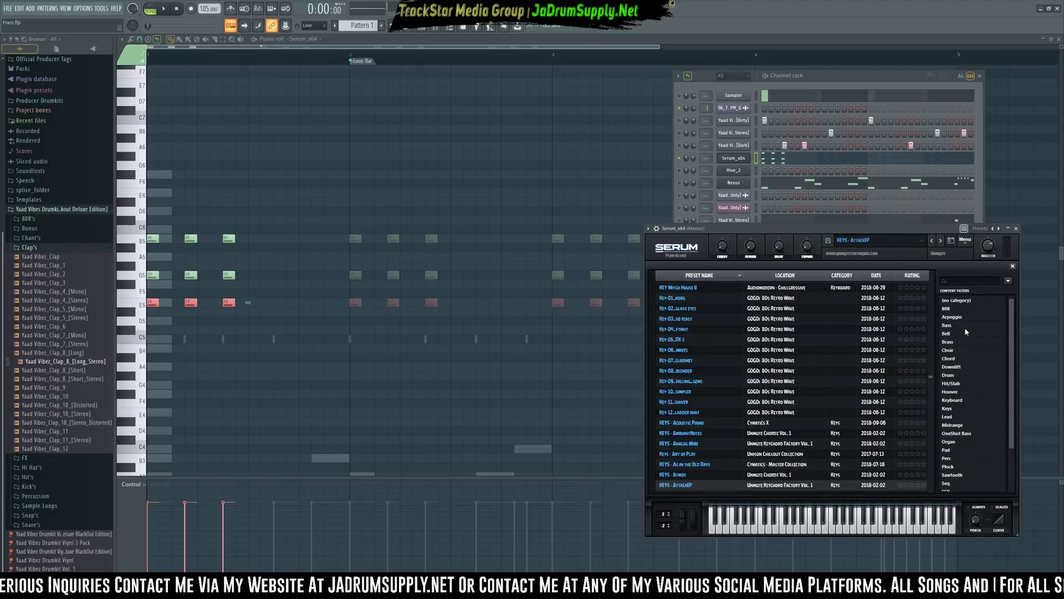
left_click(948, 466)
left_click(695, 388)
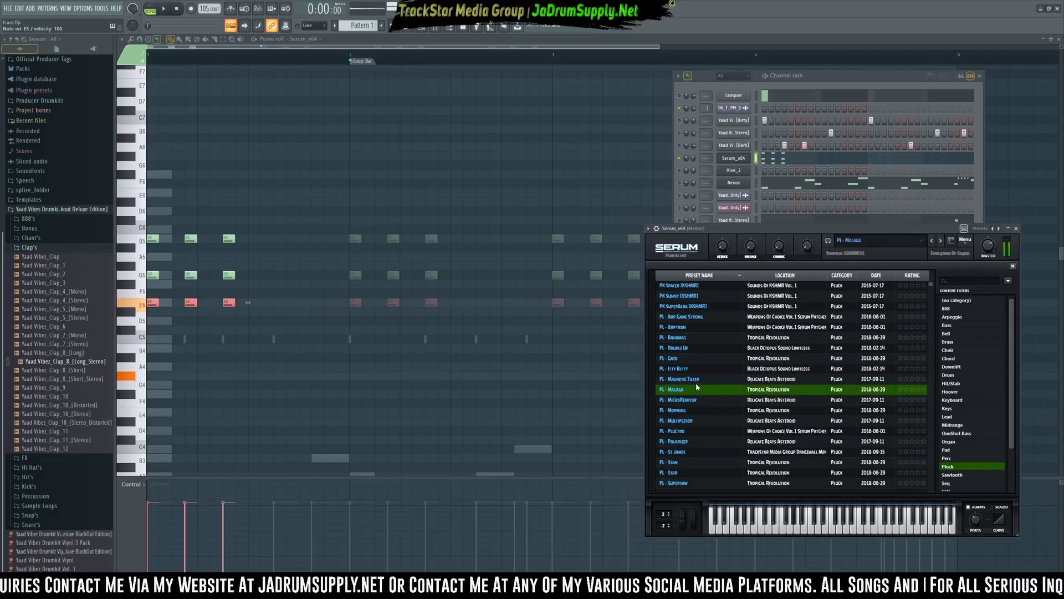
left_click(710, 318)
left_click(709, 355)
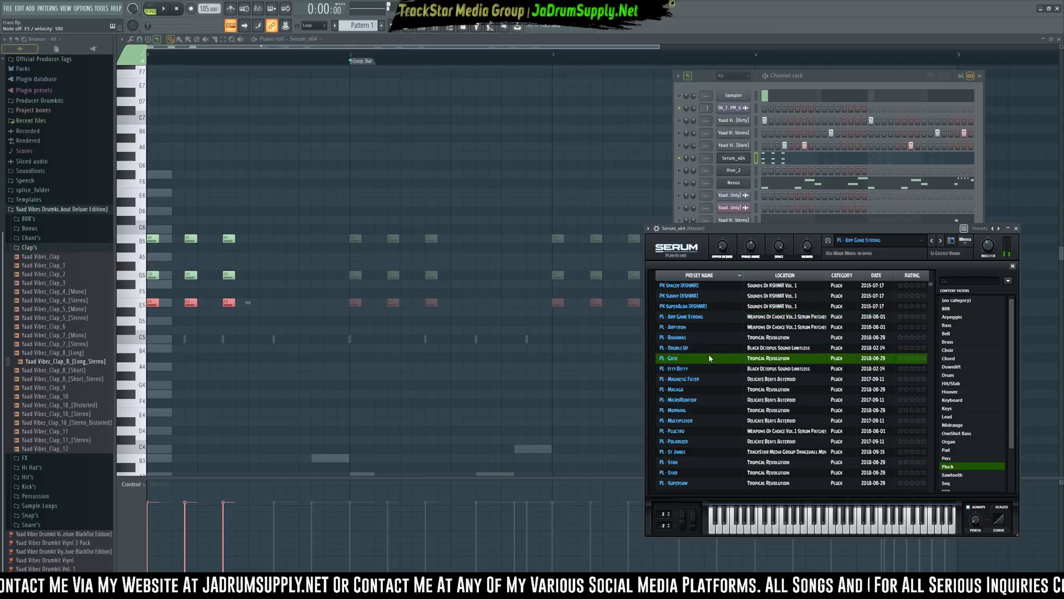
left_click(703, 380)
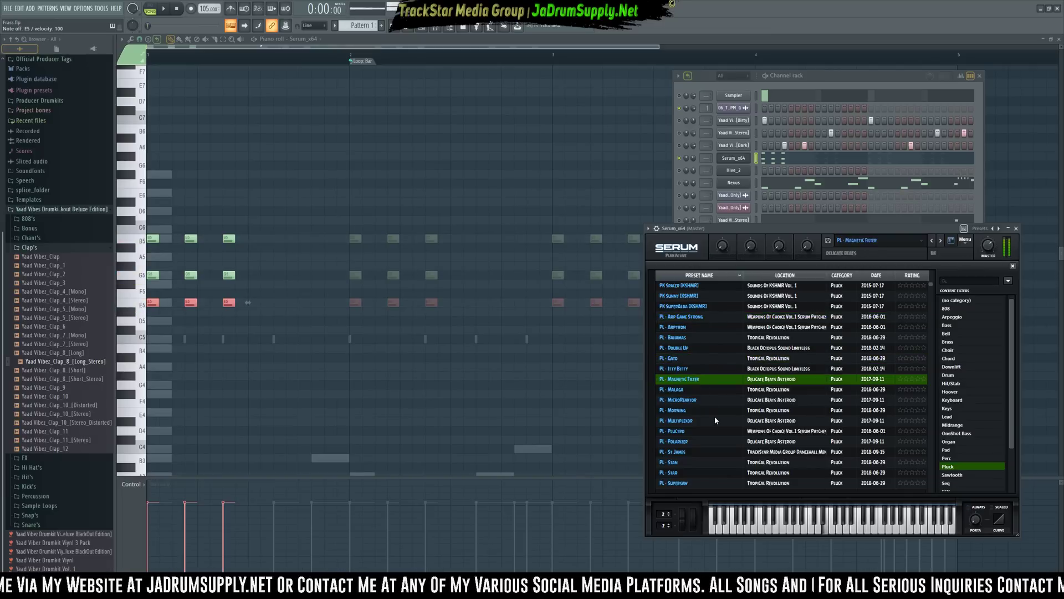
scroll(700, 444, "down", 1)
left_click(684, 431)
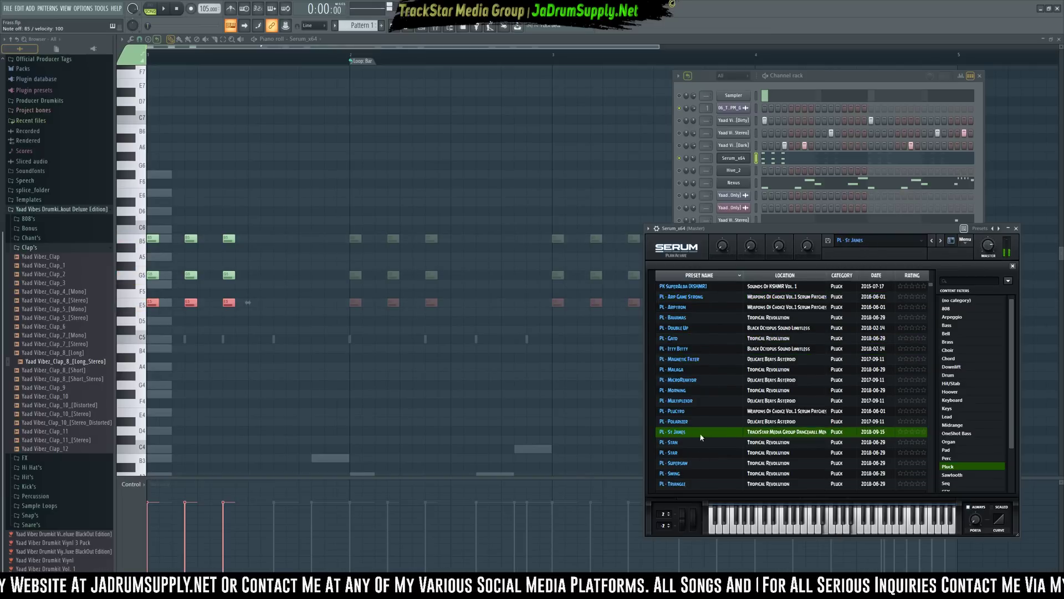
Close the Serum window, deselect the chord notes and play back the three chords with the loop
left_click(1017, 229)
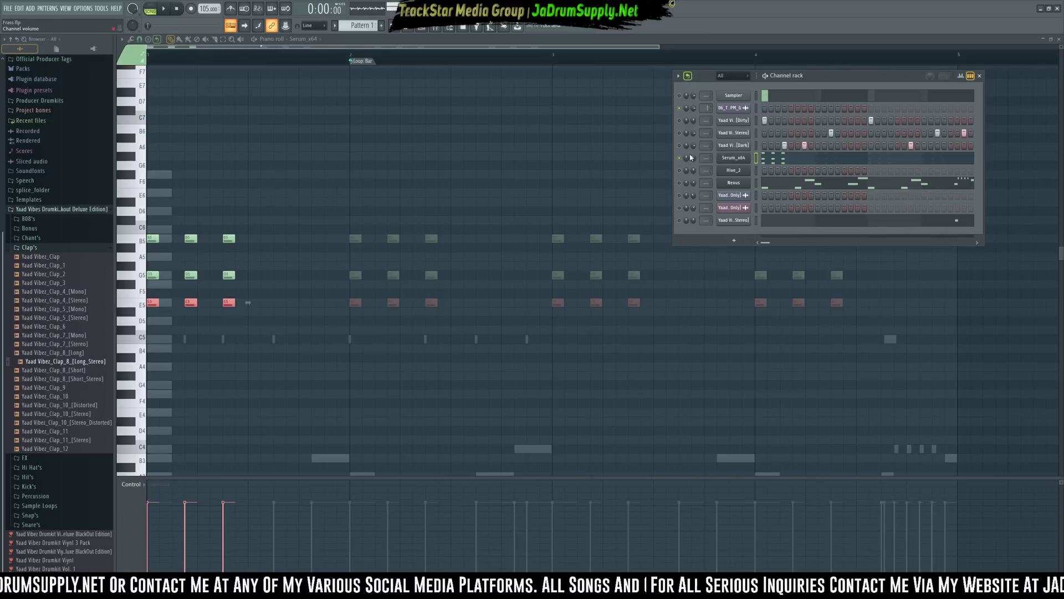
key("space")
right_click(292, 214)
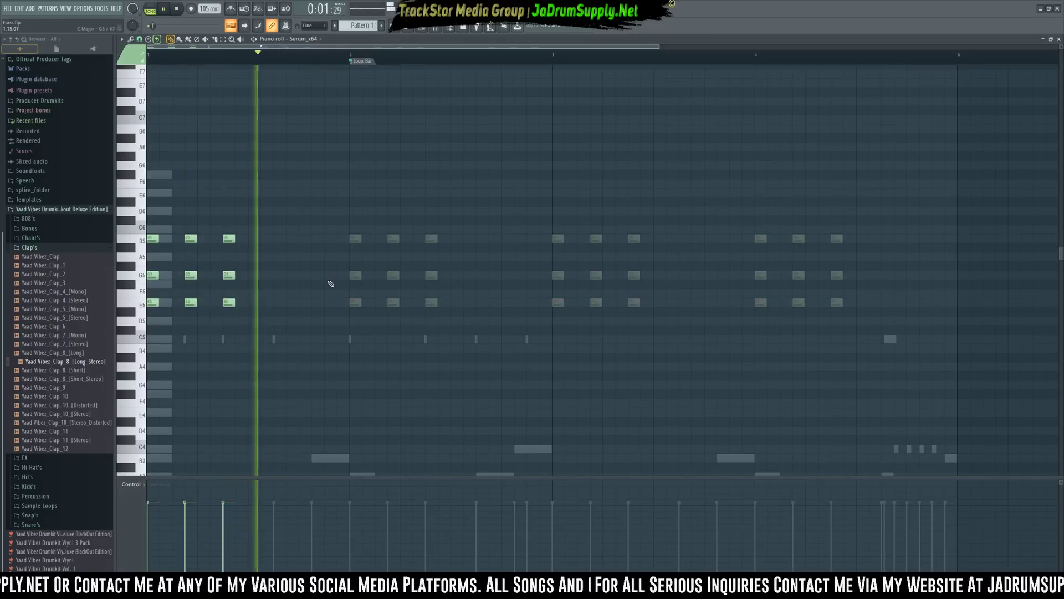
key("space")
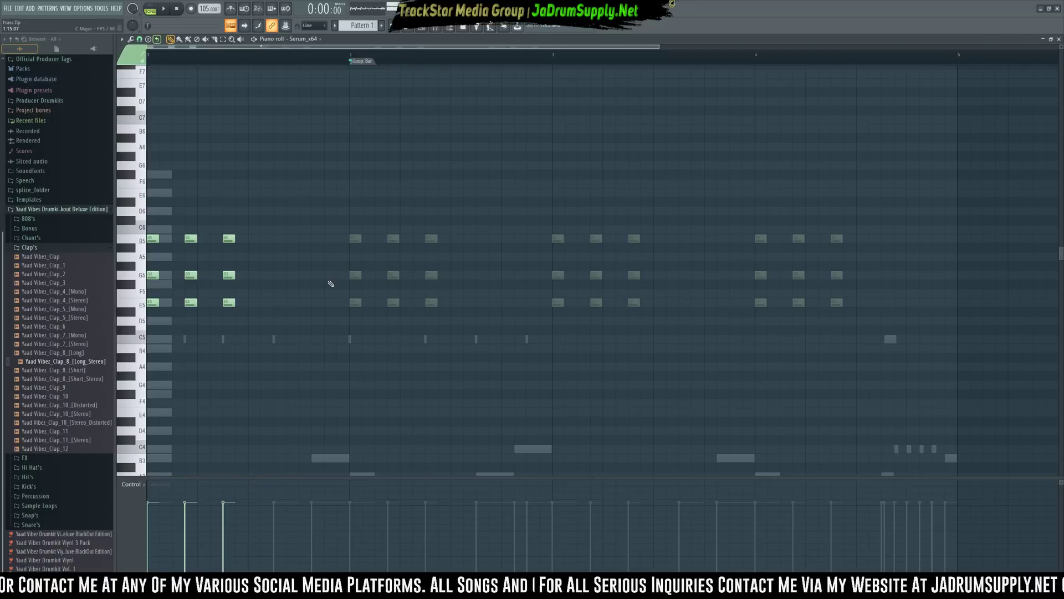
key("space")
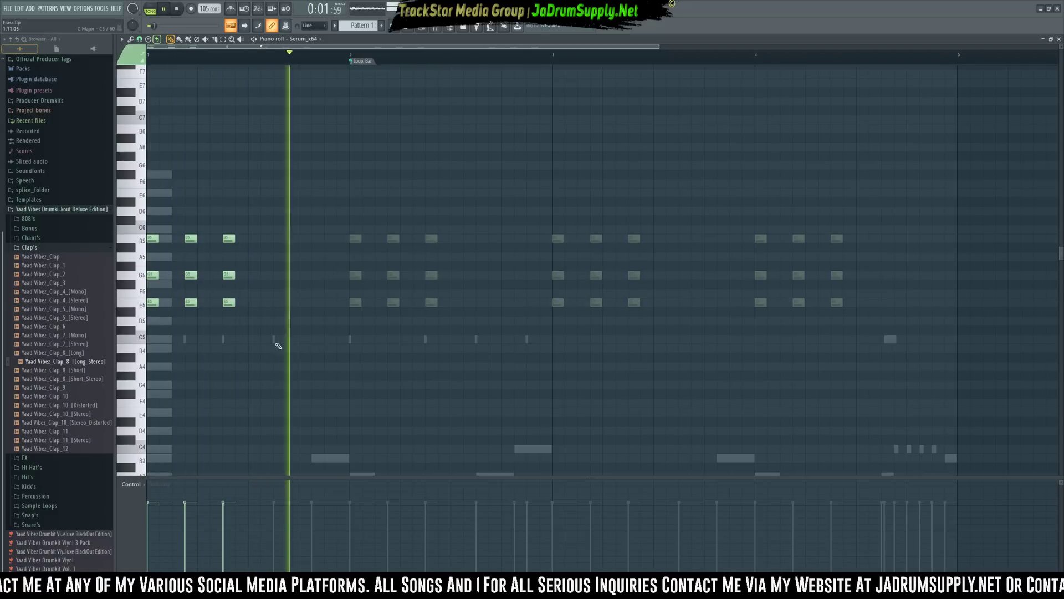
key("space")
Add two C5, E5, G5 chord stabs in the second half of bar 1 and check them by playback
left_click(276, 339)
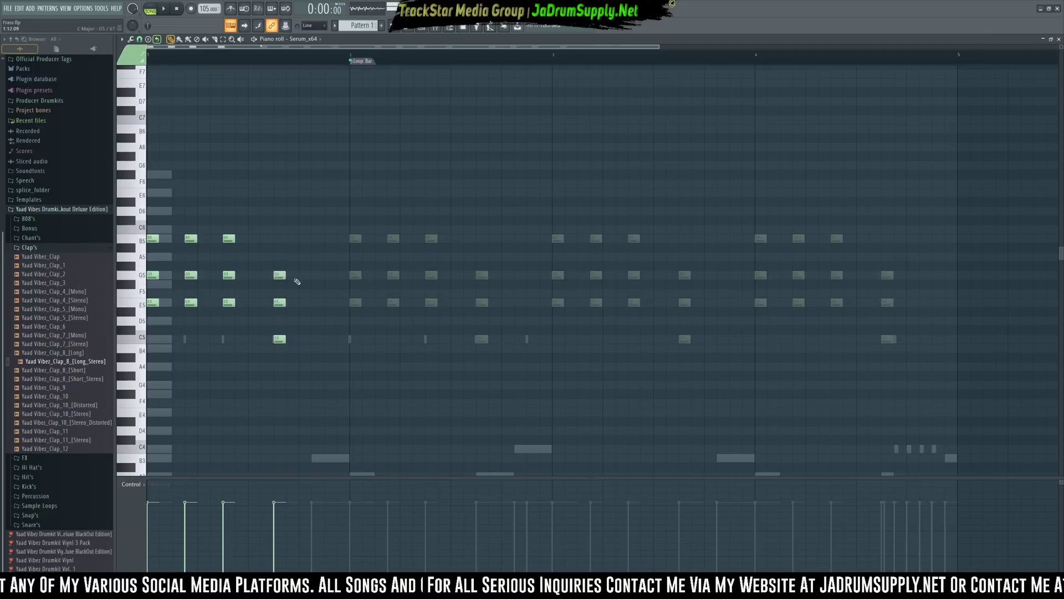
left_click(313, 276)
left_click(315, 339)
key("space")
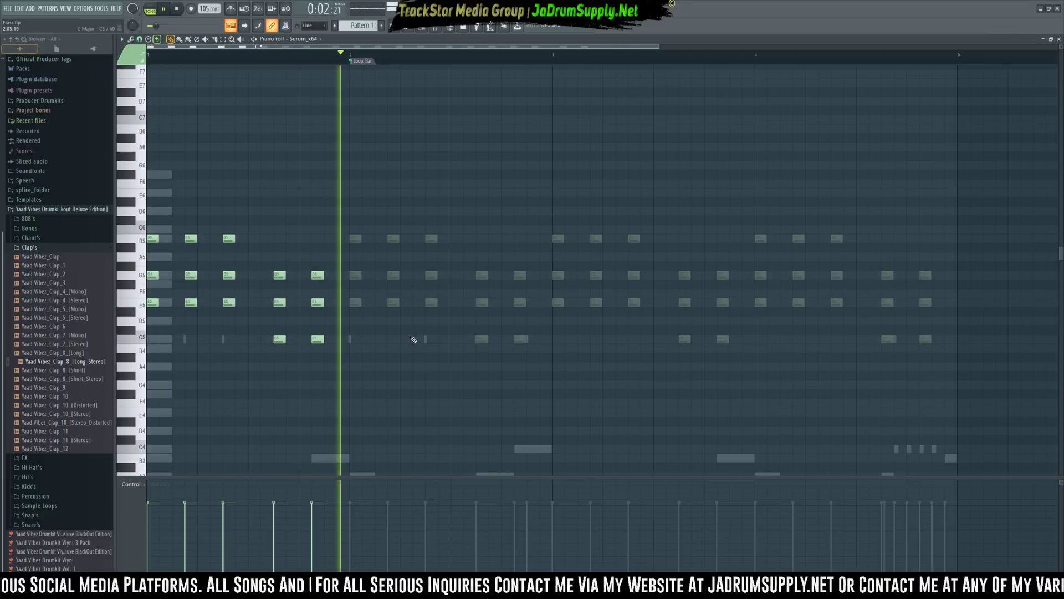
key("space")
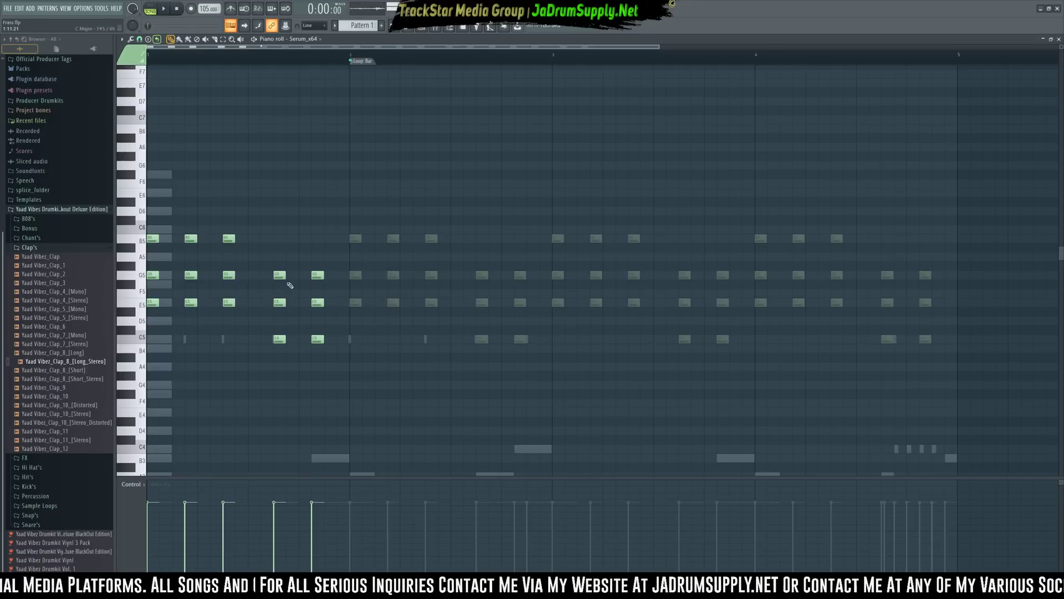
Change the last two chord stabs of bar 1 to B4, D5 and F#5 and check them by playback
left_click_drag(320, 278, 325, 280)
scroll(324, 282, "down", 1)
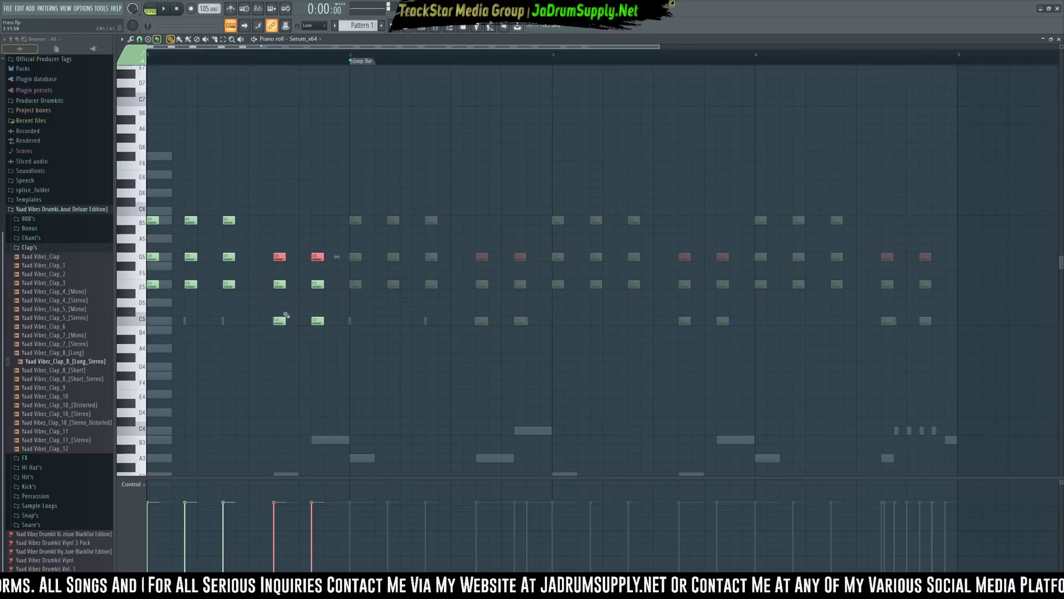
left_click(279, 284)
left_click_drag(315, 285, 284, 334)
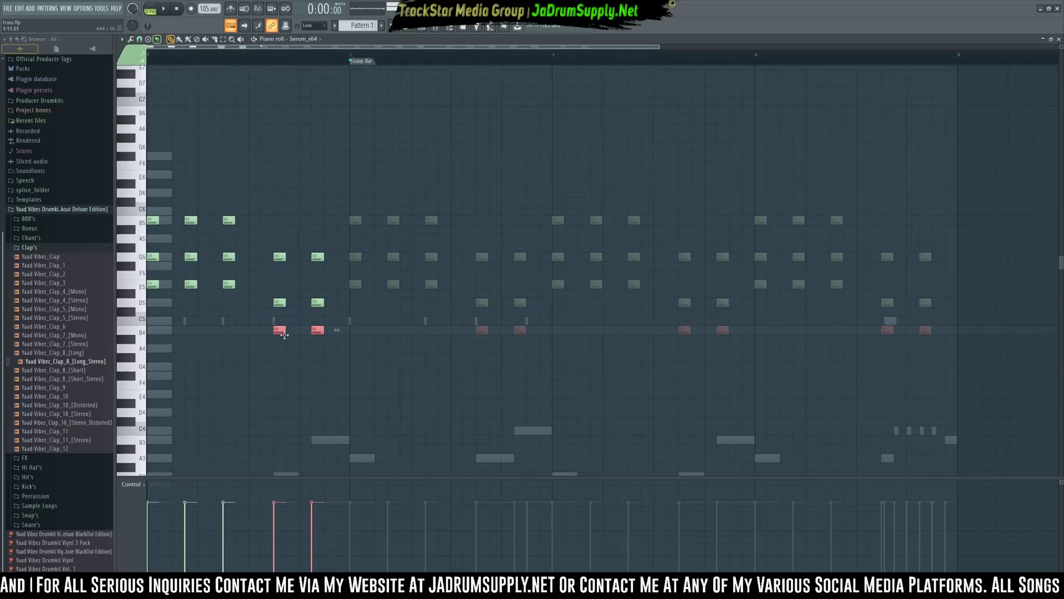
left_click(279, 257)
scroll(294, 259, "down", 1)
key("shift+Down")
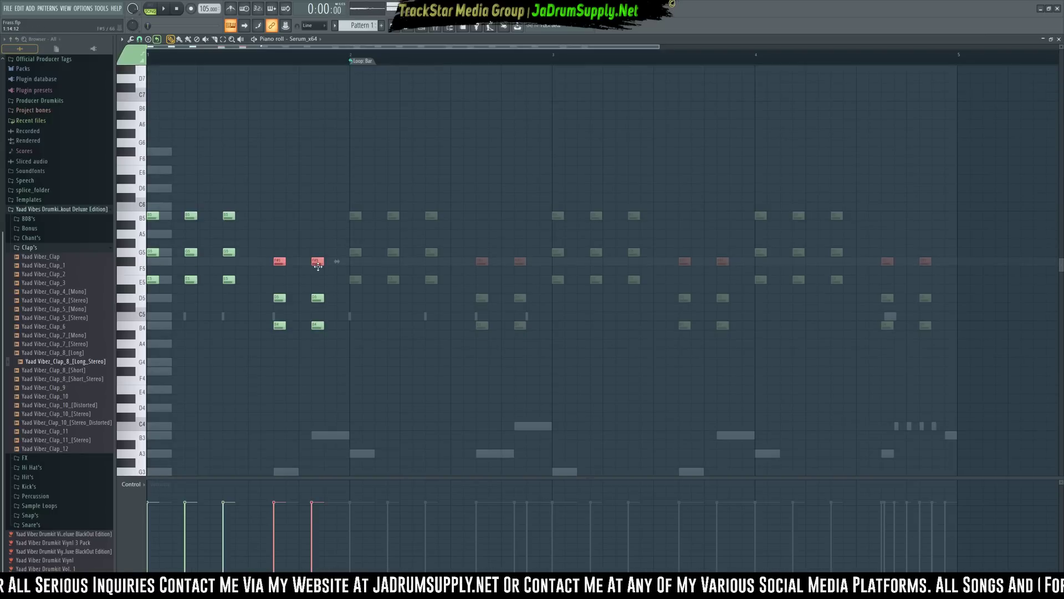
key("space")
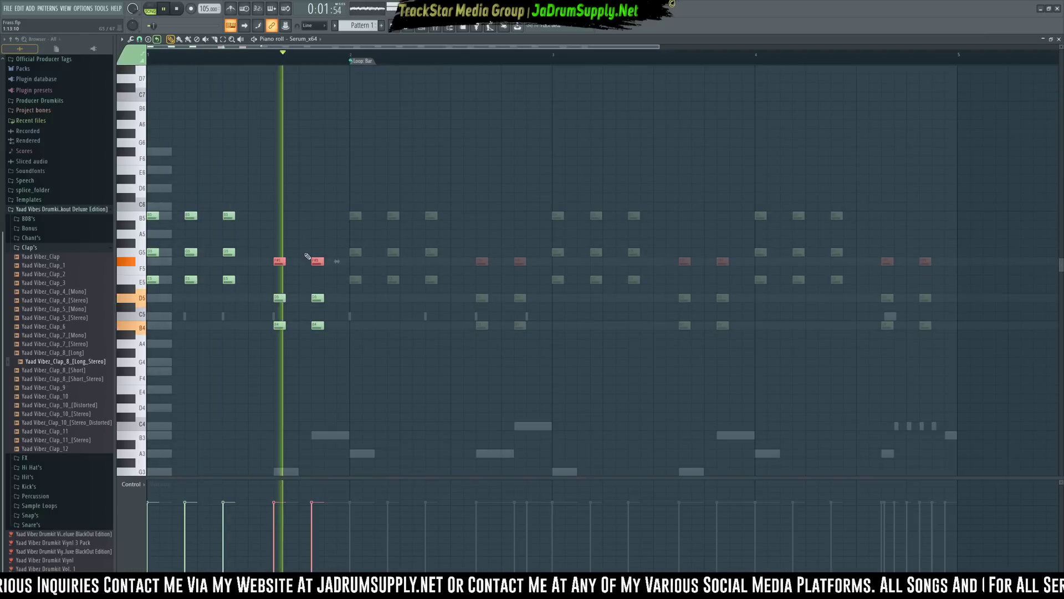
key("space")
Raise the two B4 notes one octave to B5 and play back the inverted chords with the pattern
left_click_drag(334, 342, 258, 313)
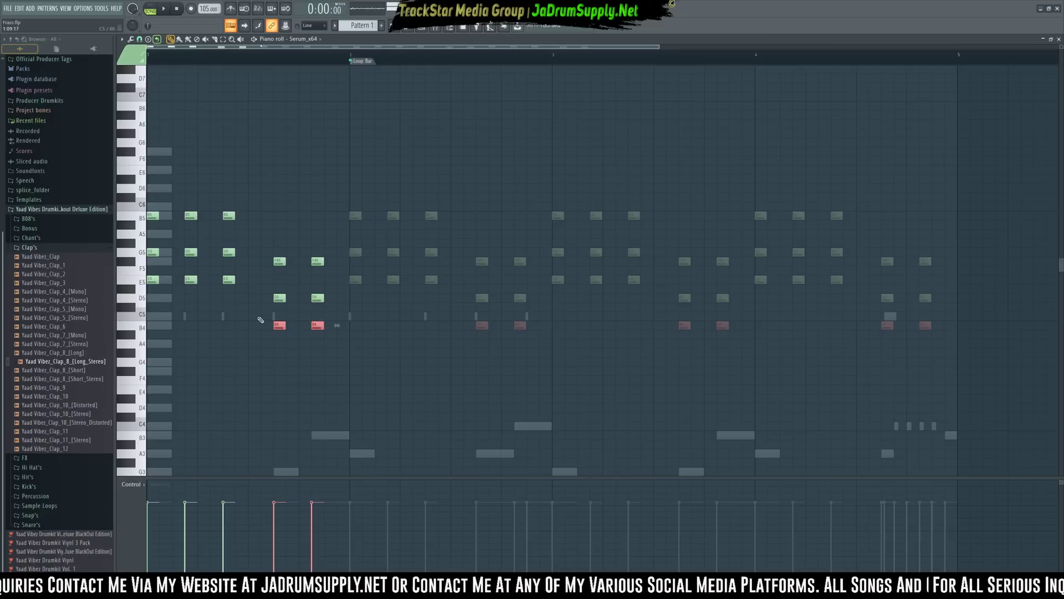
key("ctrl+Up")
scroll(281, 331, "up", 1)
key("space")
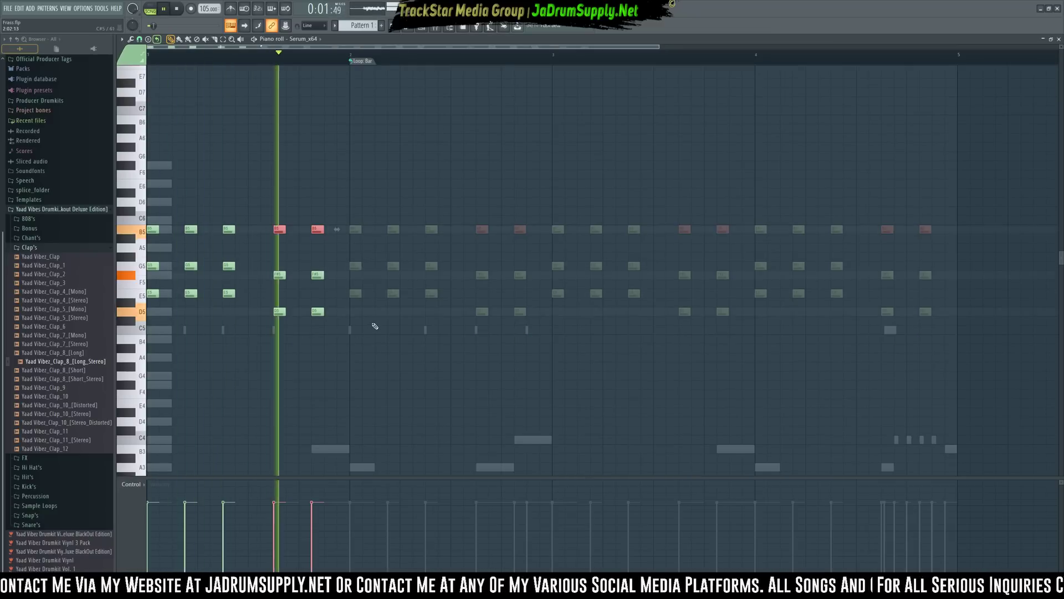
key("space")
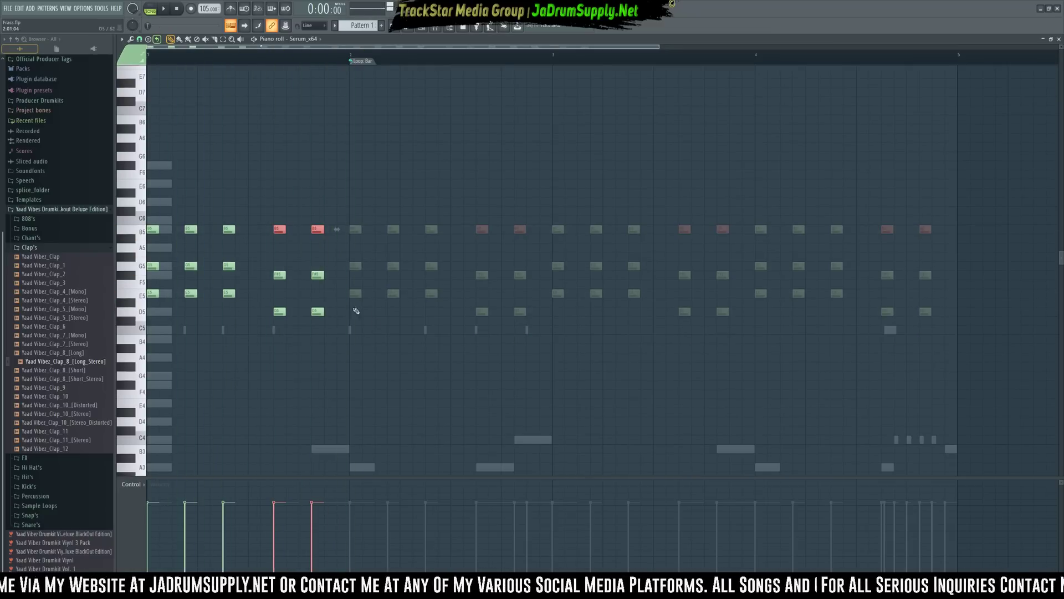
key("space")
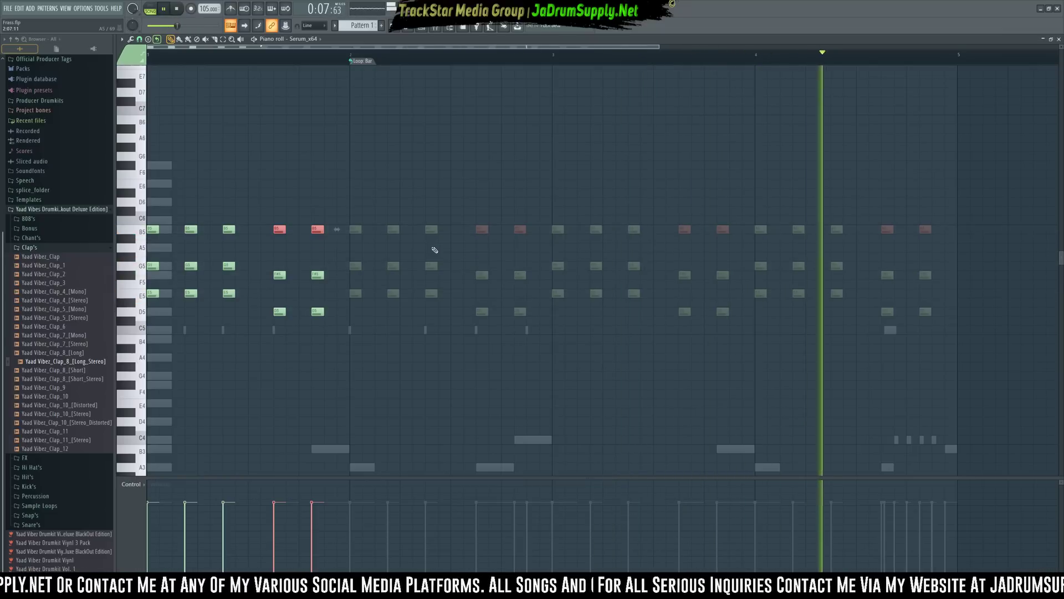
key("space")
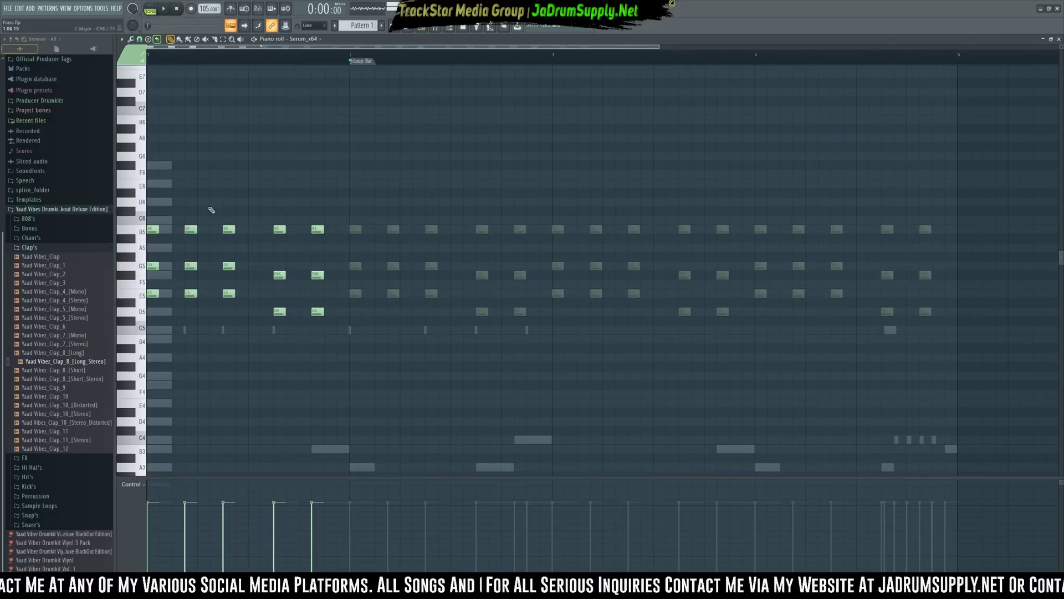
Delete the repeated stabs, leaving one of each chord, and extend the first chord until the second begins
left_click_drag(173, 189, 239, 362)
left_click_drag(336, 338, 346, 354)
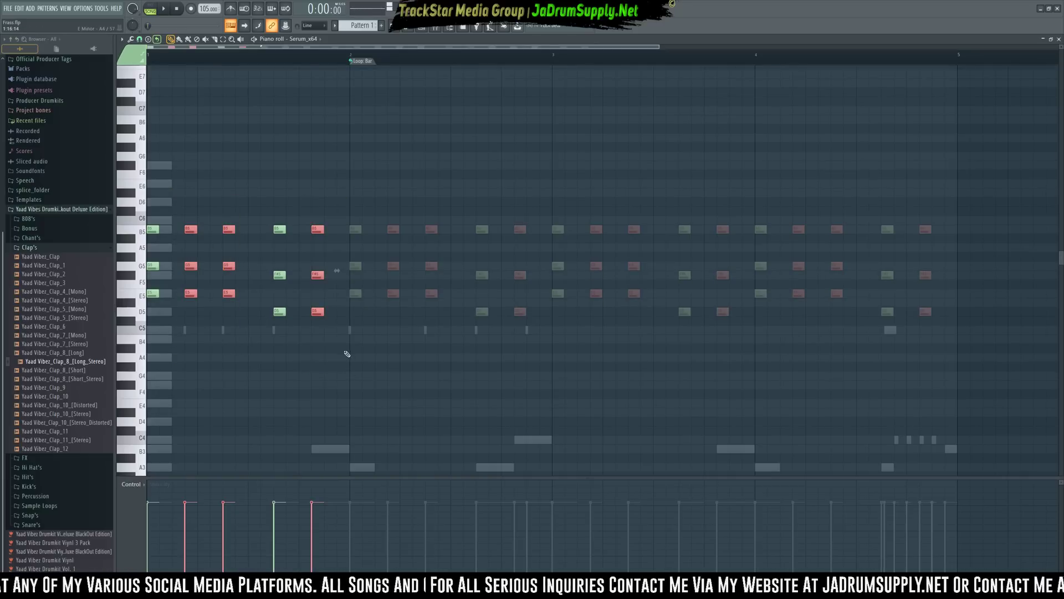
key("Delete")
key("ctrl+l")
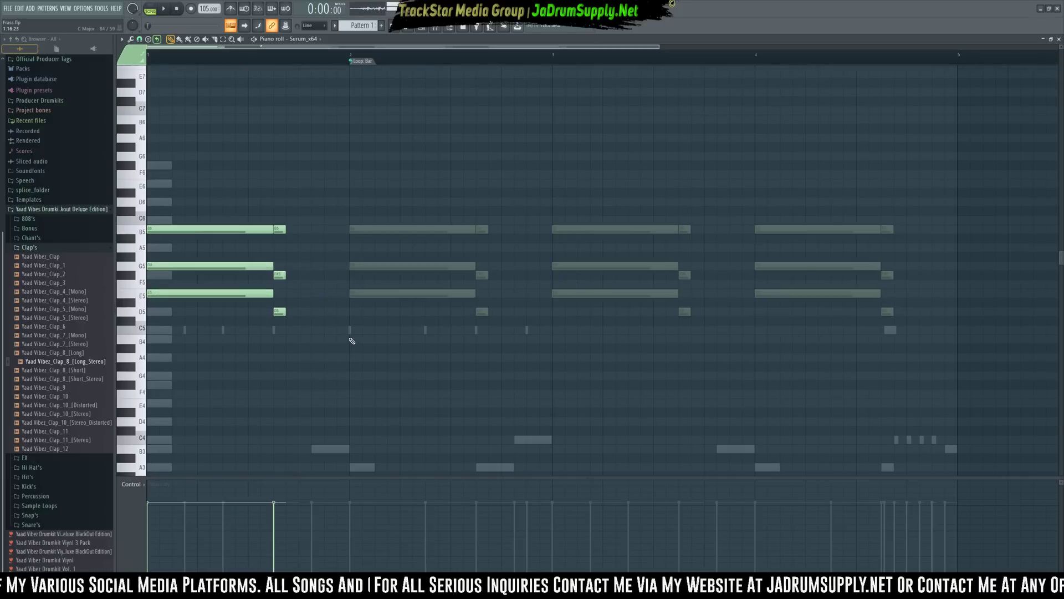
Extend the second chord to the end of bar 1 using a temporary copy in bar 2, and delete that copy
left_click_drag(322, 351, 148, 161)
mouse_move(176, 230)
left_mouse_down()
mouse_move(385, 229)
mouse_move(373, 229)
left_mouse_up()
left_click(386, 194)
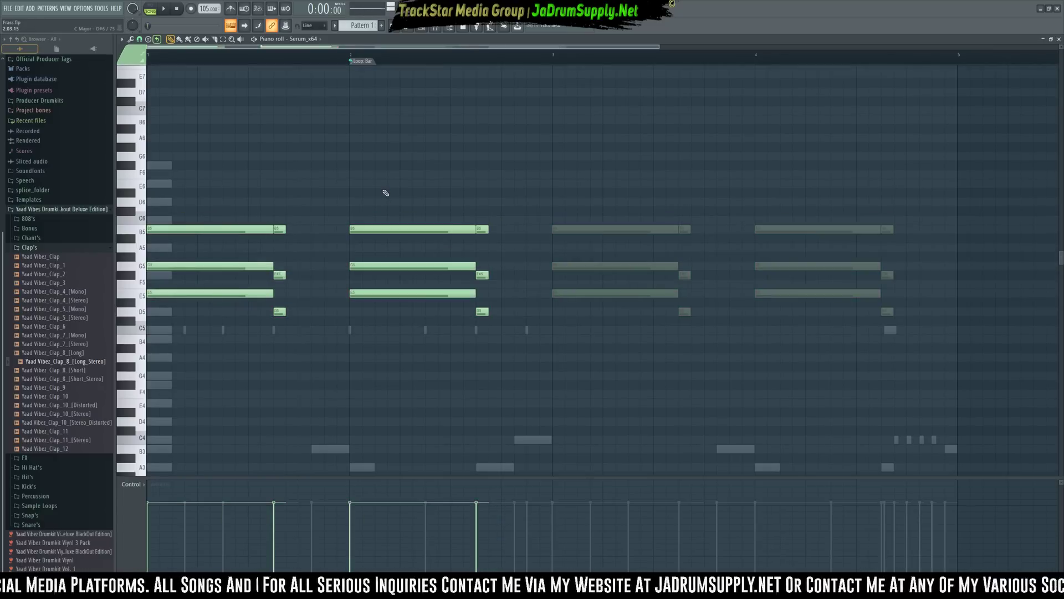
key("ctrl+l")
left_click_drag(558, 361, 404, 190)
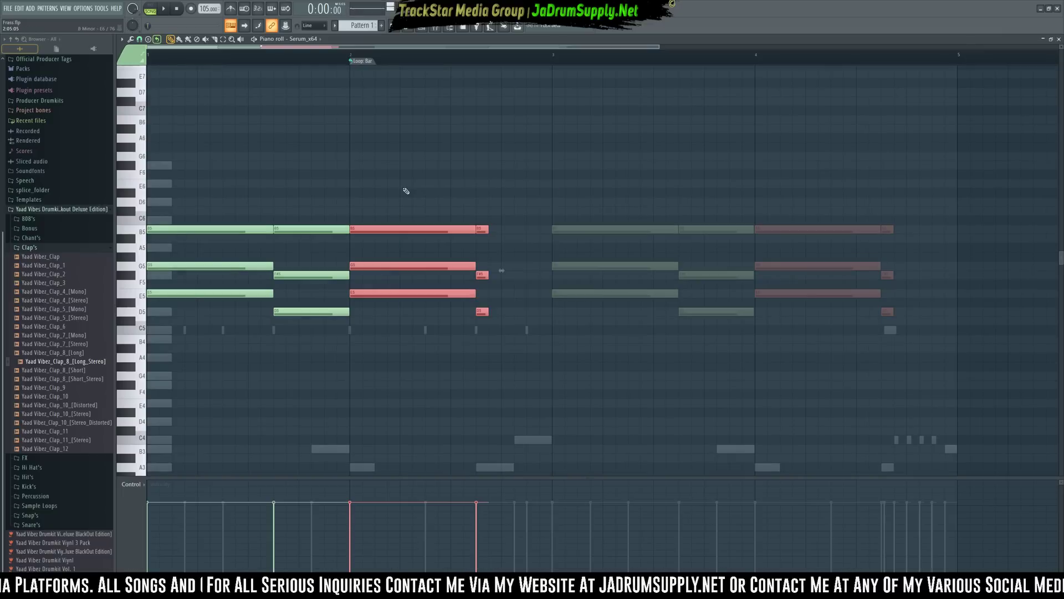
key("Delete")
Duplicate the bar 1 chord progression three times to fill bars 2 to 4, and deselect the notes
left_click_drag(420, 343, 134, 111)
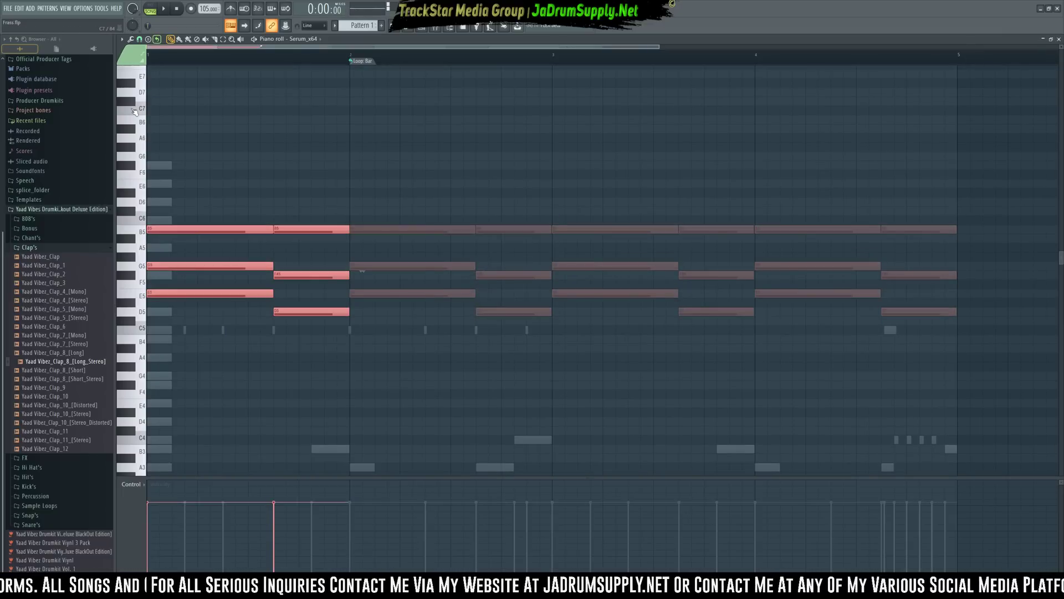
key("ctrl+b")
key("ctrl+b")
key("ctrl+b")
key("ctrl+d")
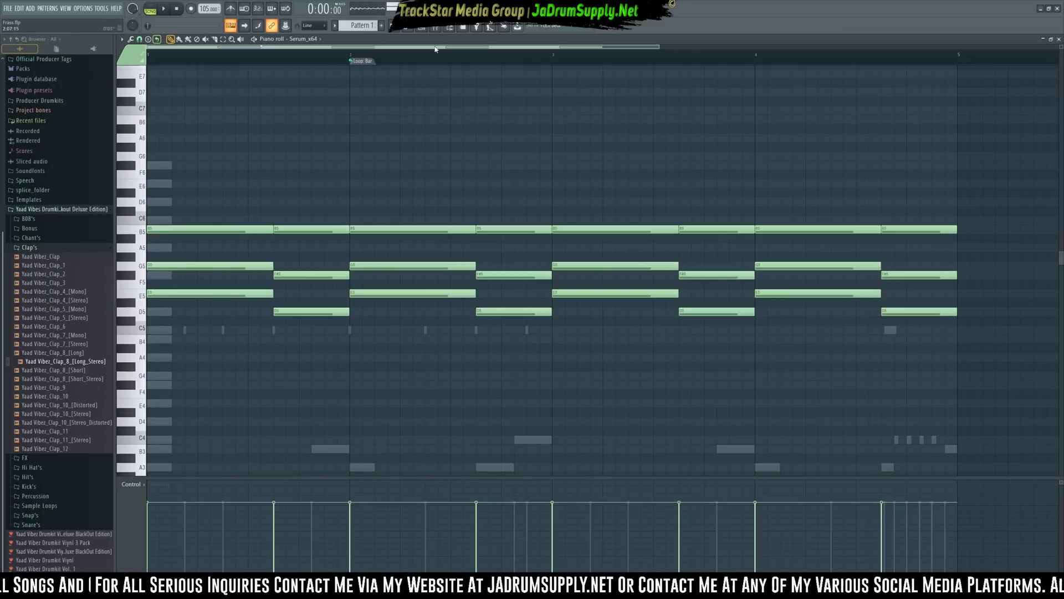
Replace the Serum channel's instrument with Tone2 IcarusX64, keeping its chords, and move the plugin window fully into view
left_click(424, 28)
left_click(737, 158)
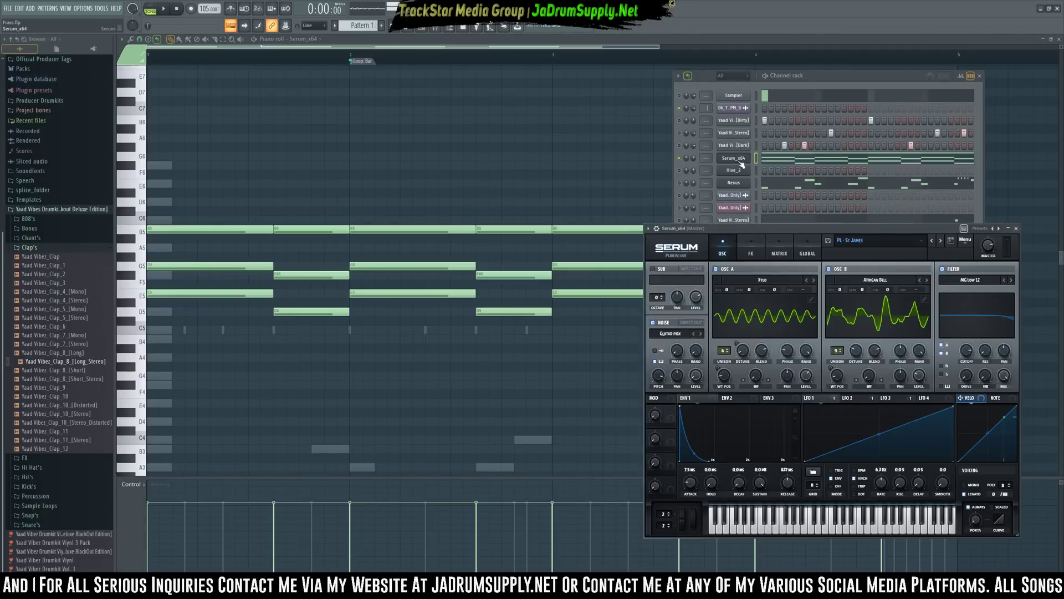
right_click(748, 157)
mouse_move(776, 221)
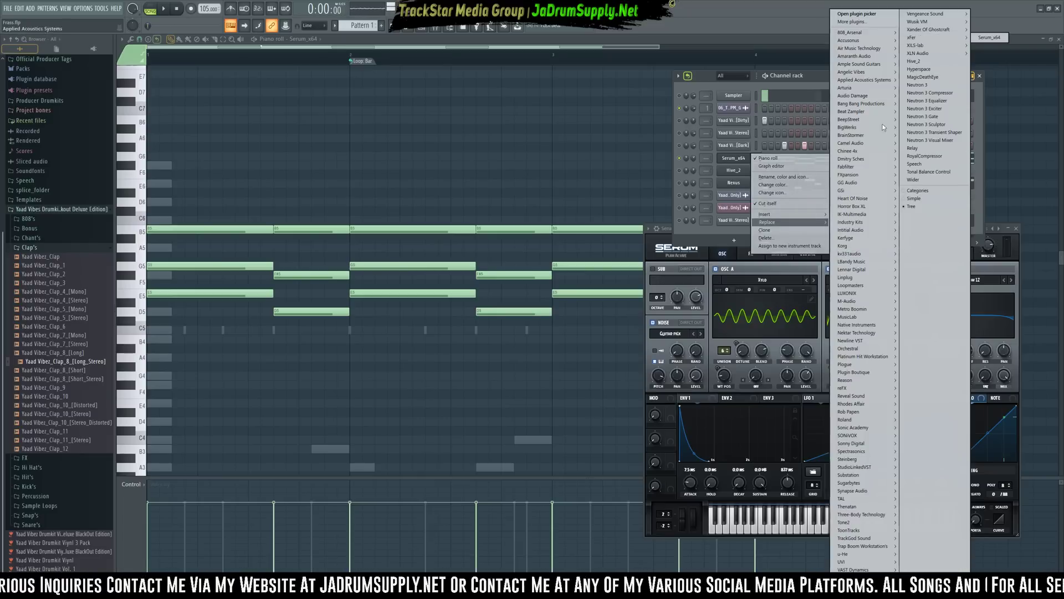
mouse_move(881, 522)
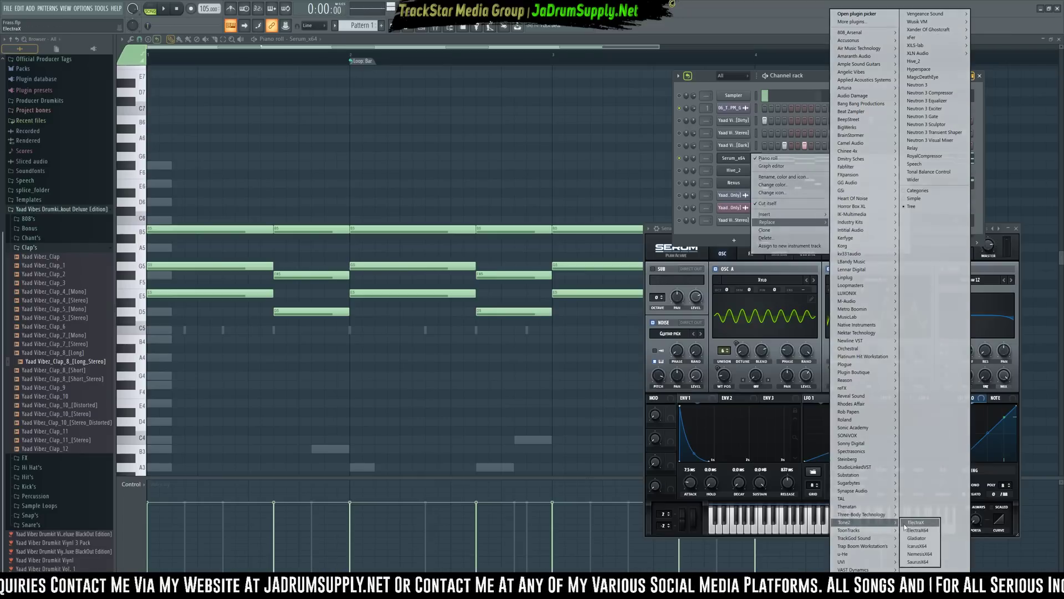
left_click(915, 546)
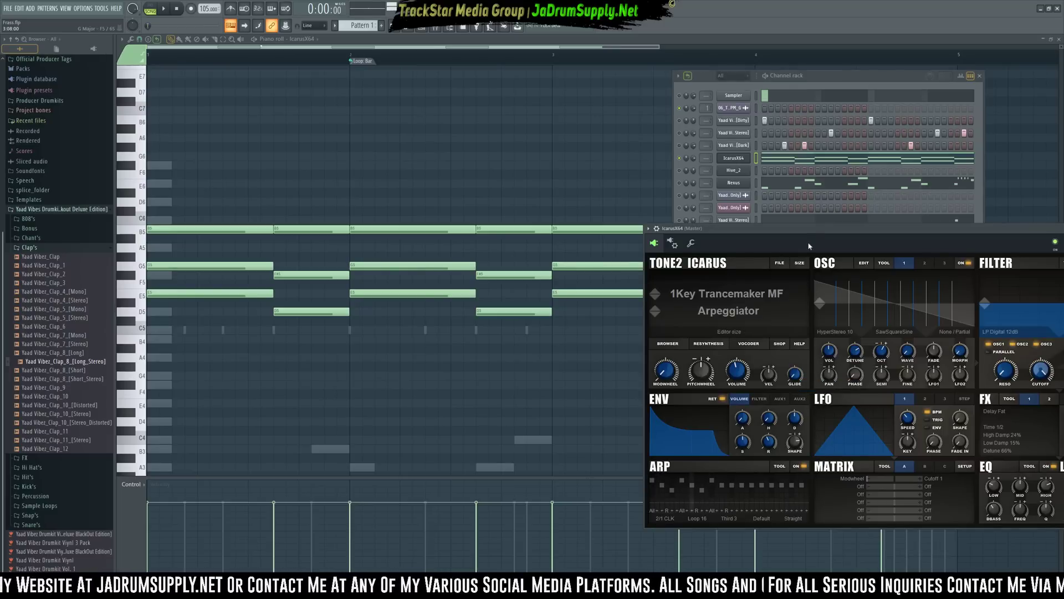
left_click_drag(814, 229, 492, 147)
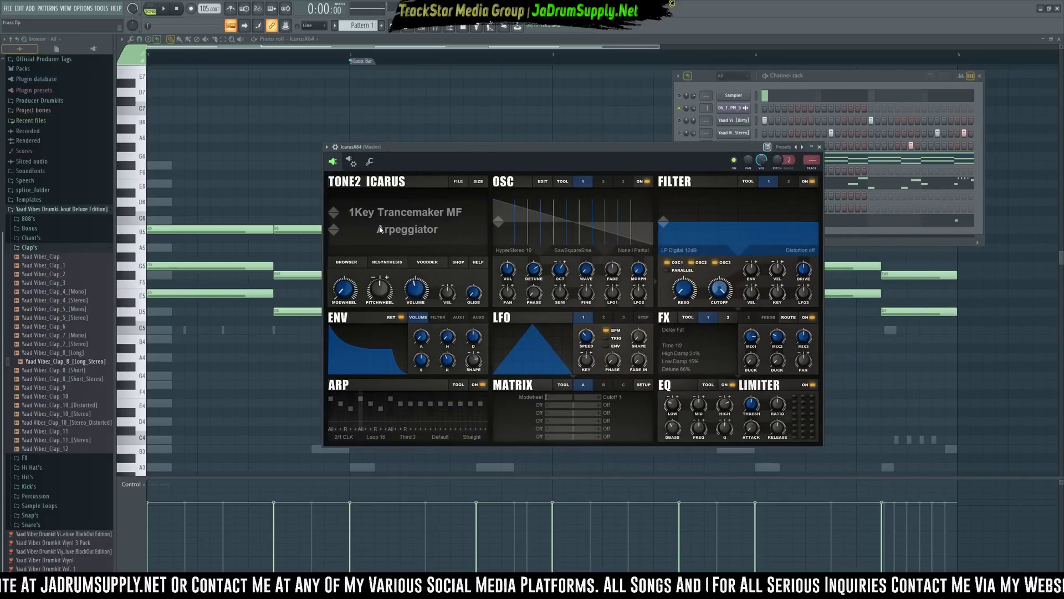
Load the Arpeggiator preset A Funky Rap MF in Icarus and audition it with the sustained chords
left_click(381, 228)
left_click(483, 161)
left_click(418, 216)
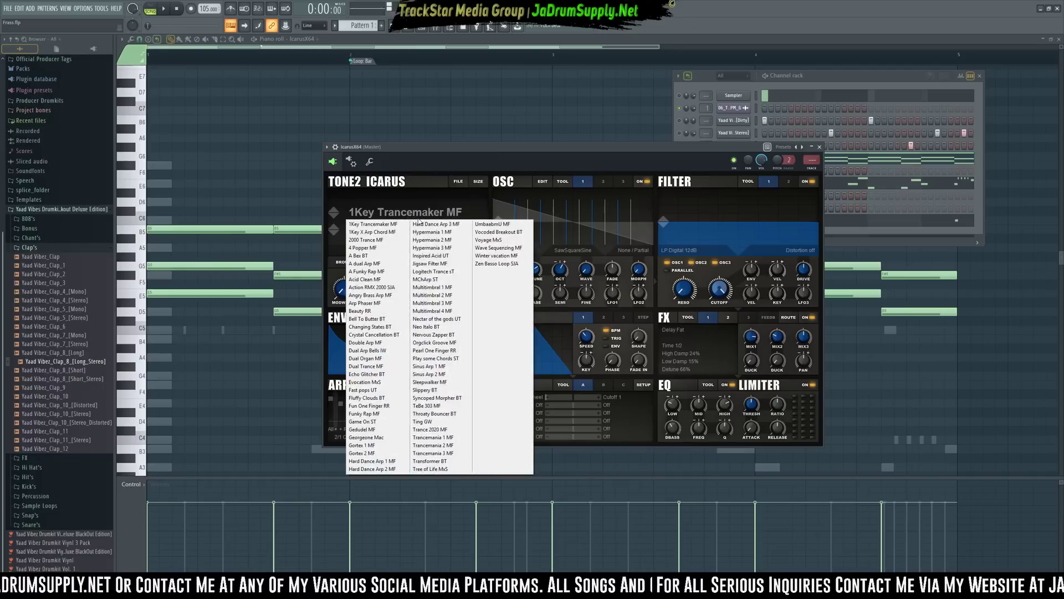
left_click(364, 272)
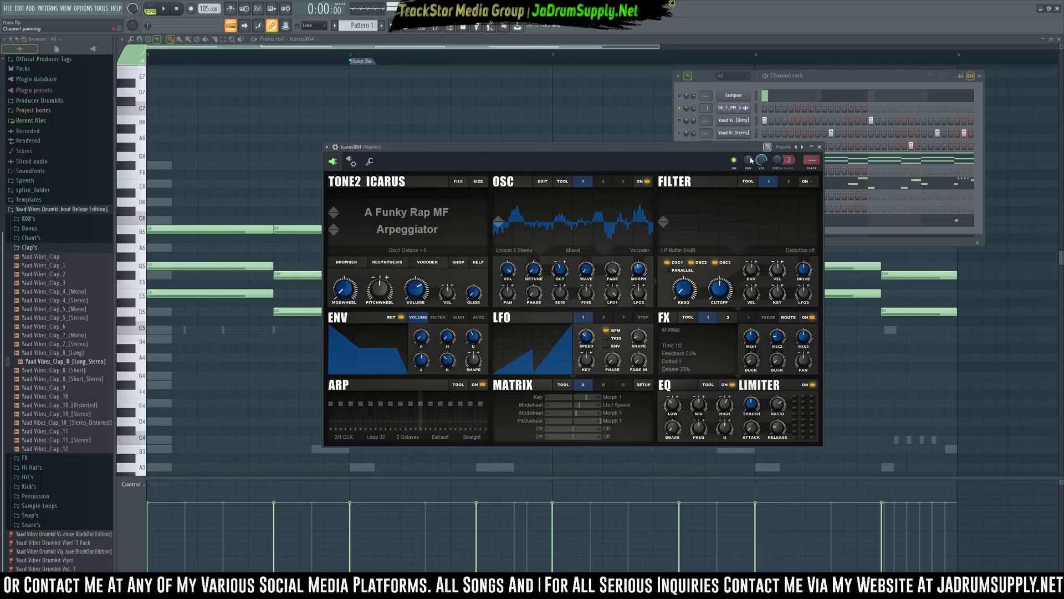
left_click_drag(715, 149, 661, 275)
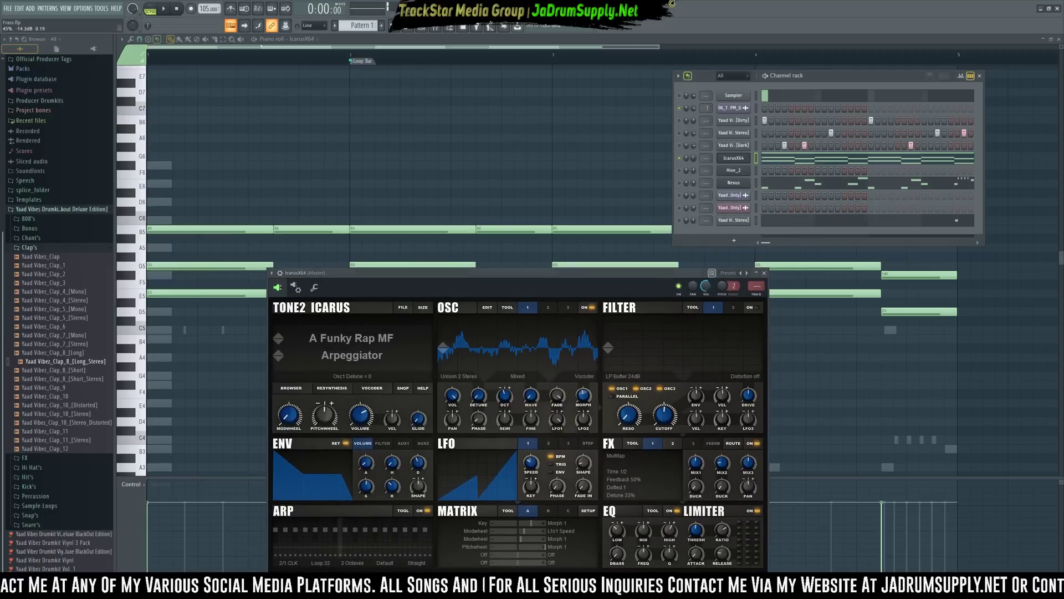
key("space")
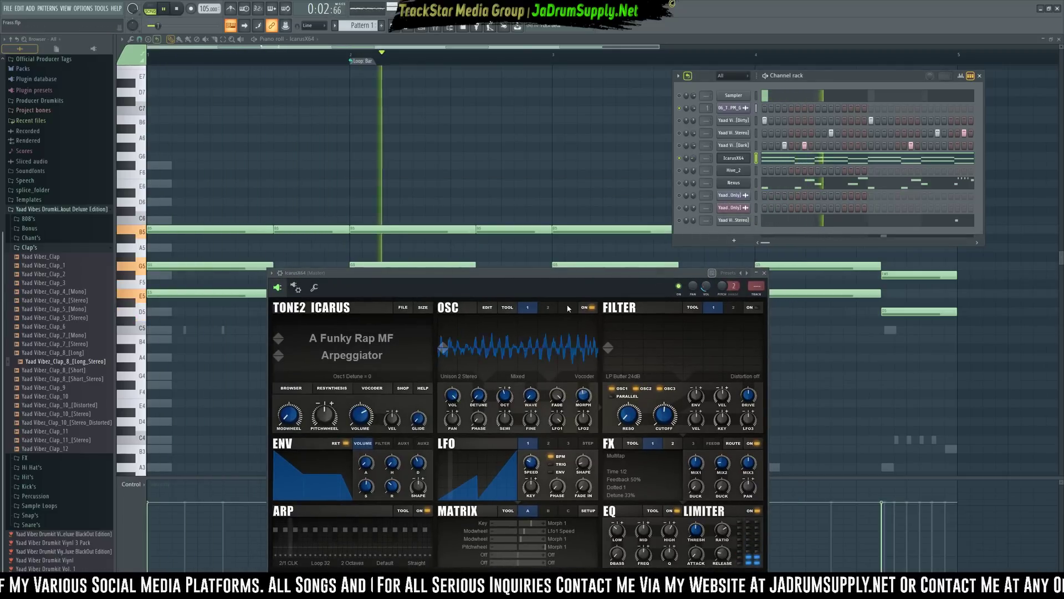
left_click_drag(480, 274, 379, 162)
key("space")
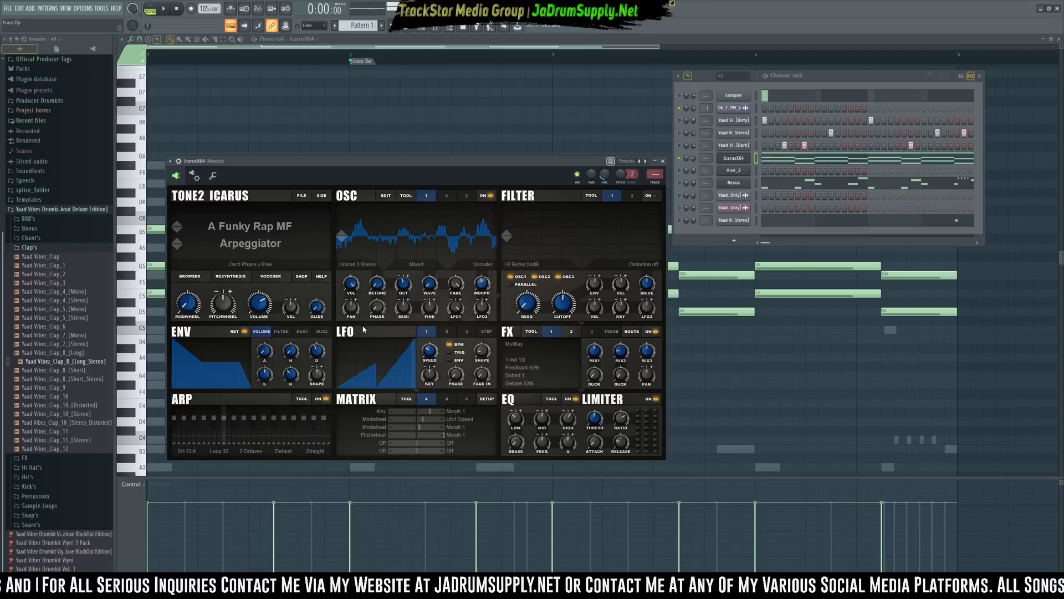
Adjust the preset's oscillator 1 volume down to 3 while playing the pattern
key("space")
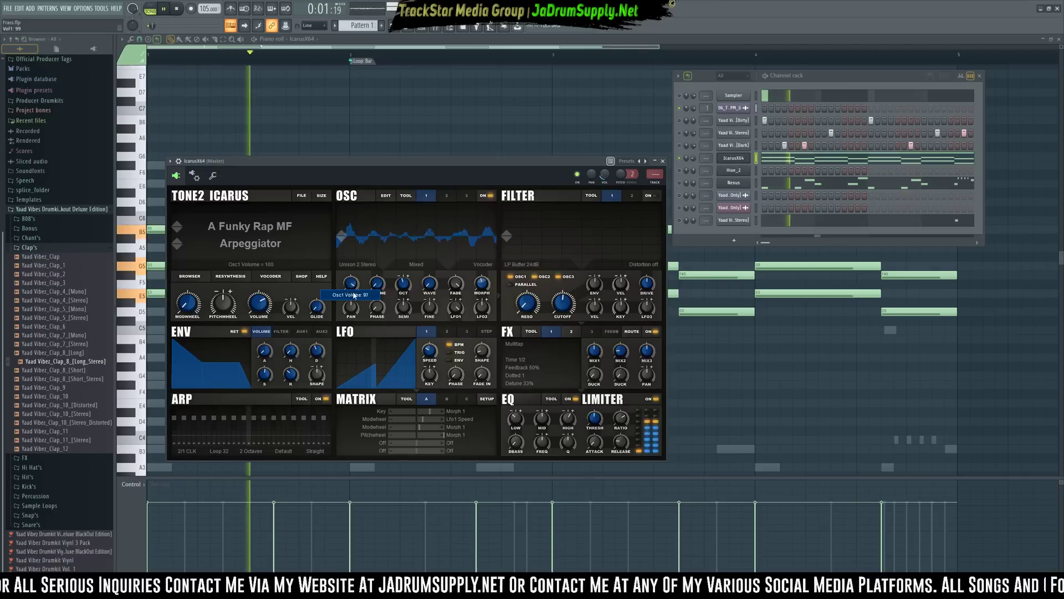
left_click_drag(361, 332, 368, 446)
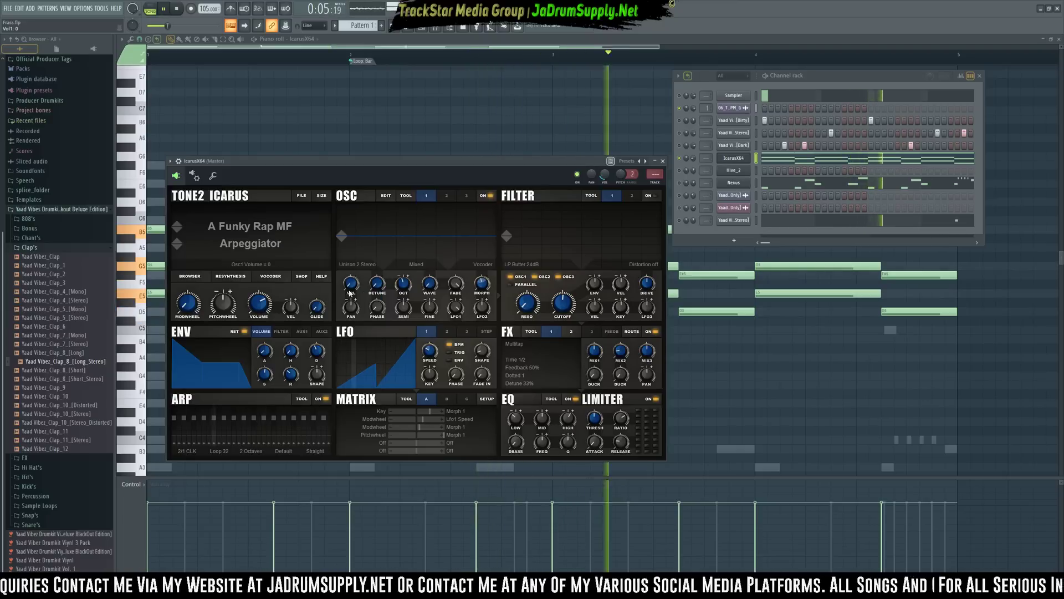
left_click_drag(349, 286, 351, 244)
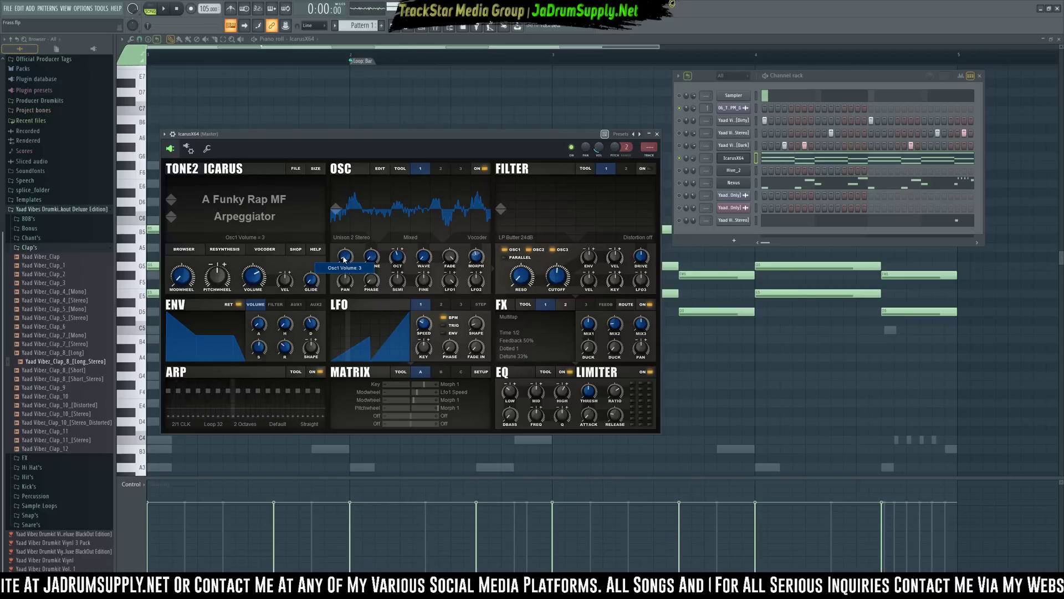
Fine-tune the Icarus preset's oscillator 1 volume while playing the pattern, and stop playback
key("space")
left_click_drag(343, 259, 345, 250)
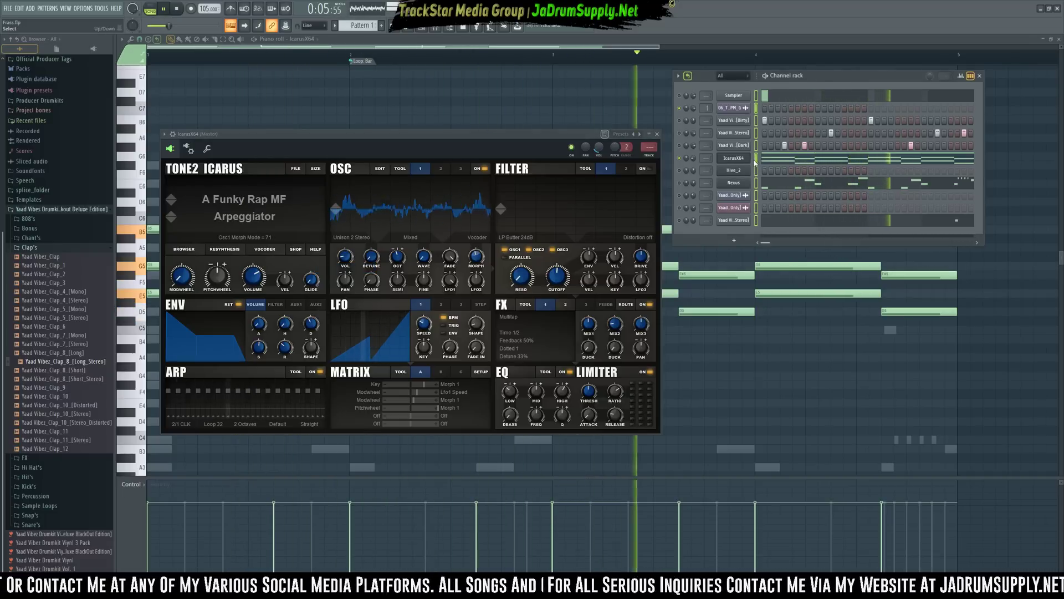
key("space")
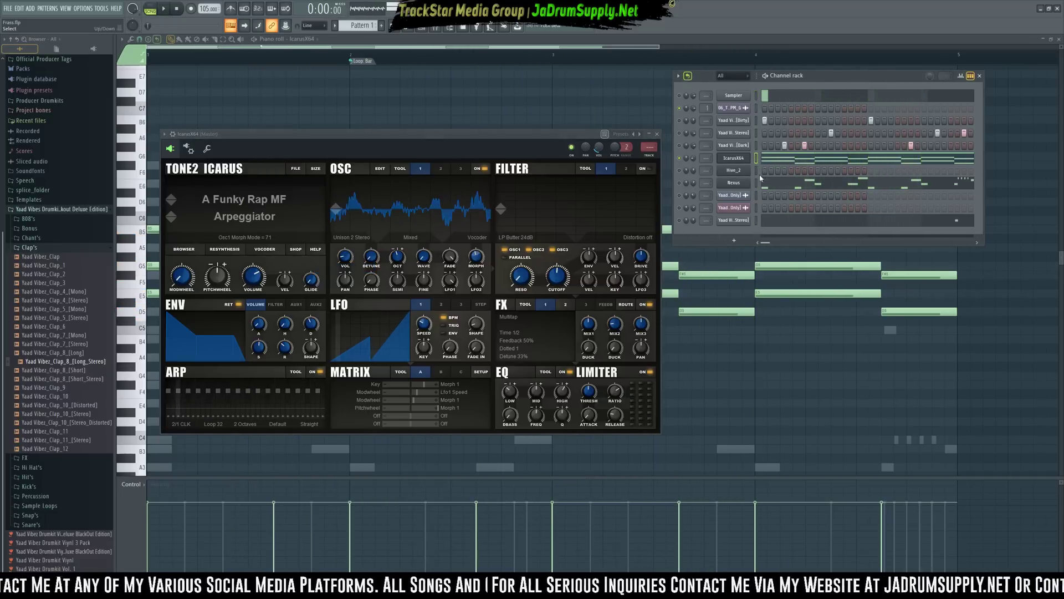
Paste the chord progression into the Hive_2 channel, and open the Hive 2 plugin window fully in view
key("ctrl+v")
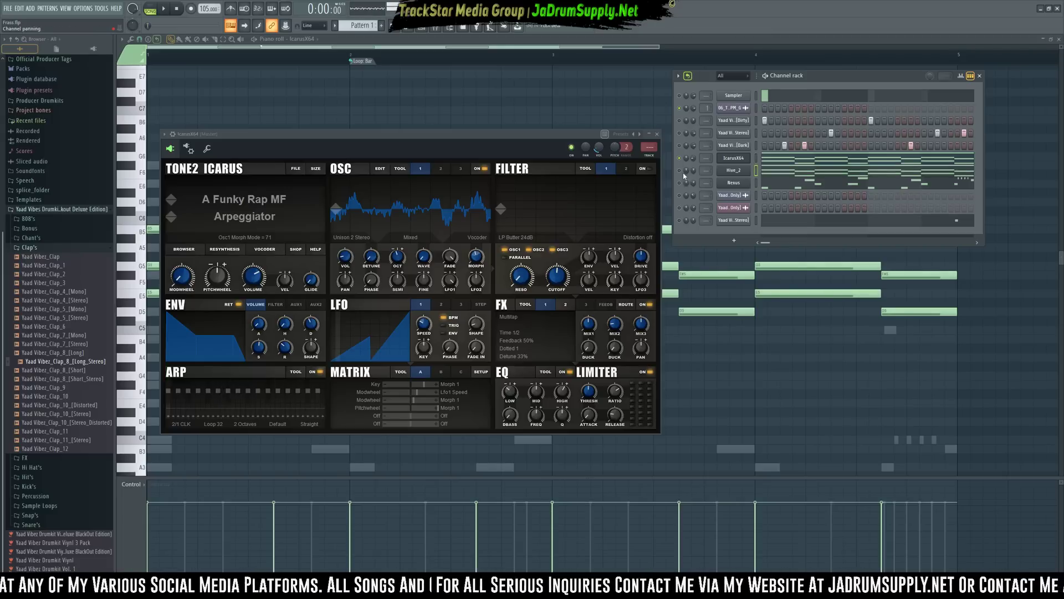
left_click(733, 182)
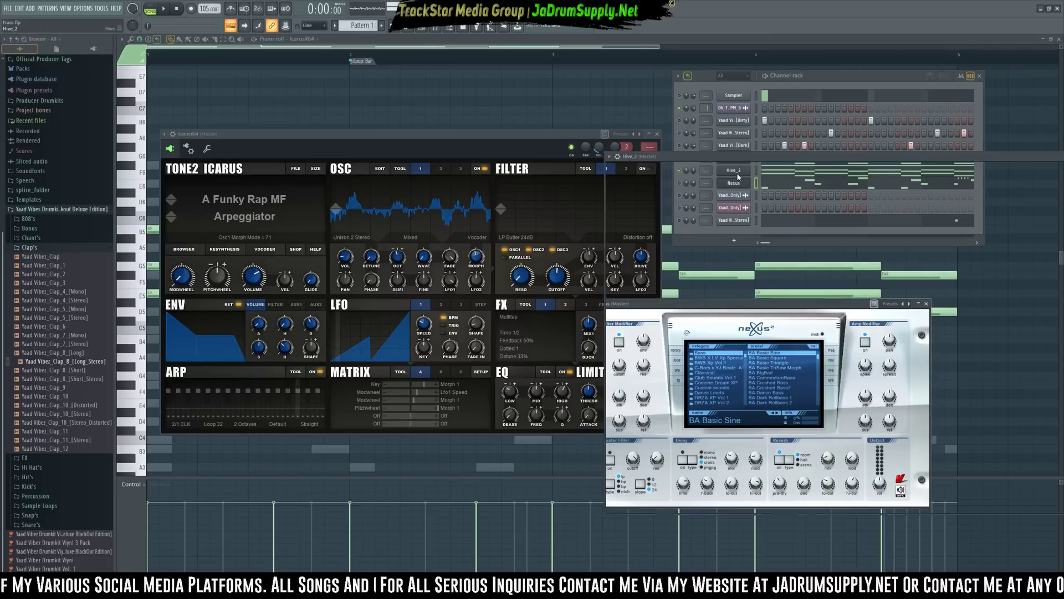
left_click(733, 170)
left_click_drag(693, 148, 245, 185)
Audition ARK Pure Force from Hive 2's 06 Plucks & Stabs folder with the pattern playing, and load AZ Miracle instead
left_click(348, 207)
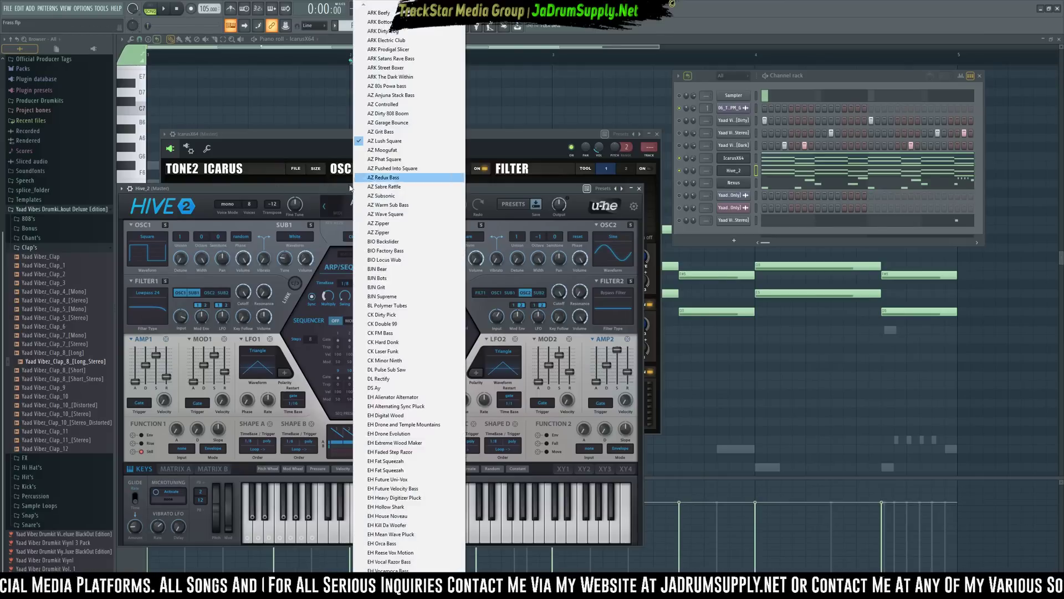
left_click(400, 202)
left_click(513, 204)
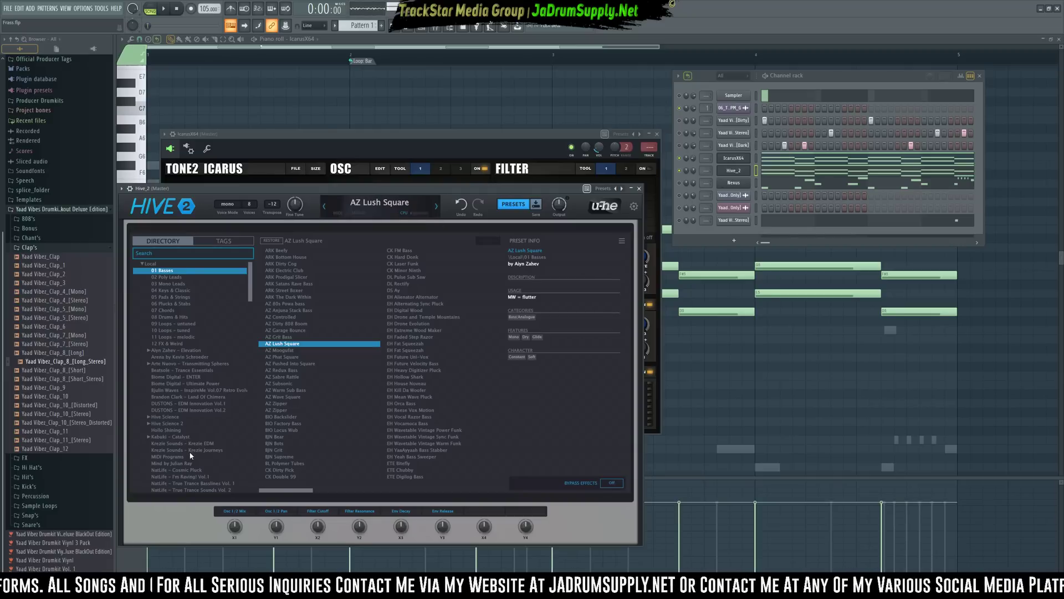
left_click(184, 304)
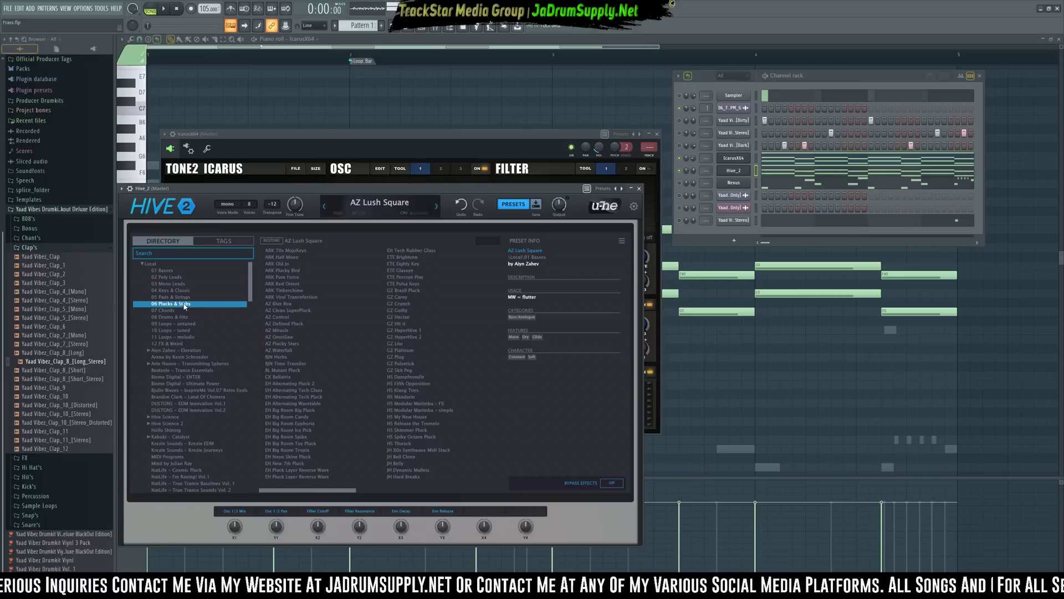
left_click(278, 278)
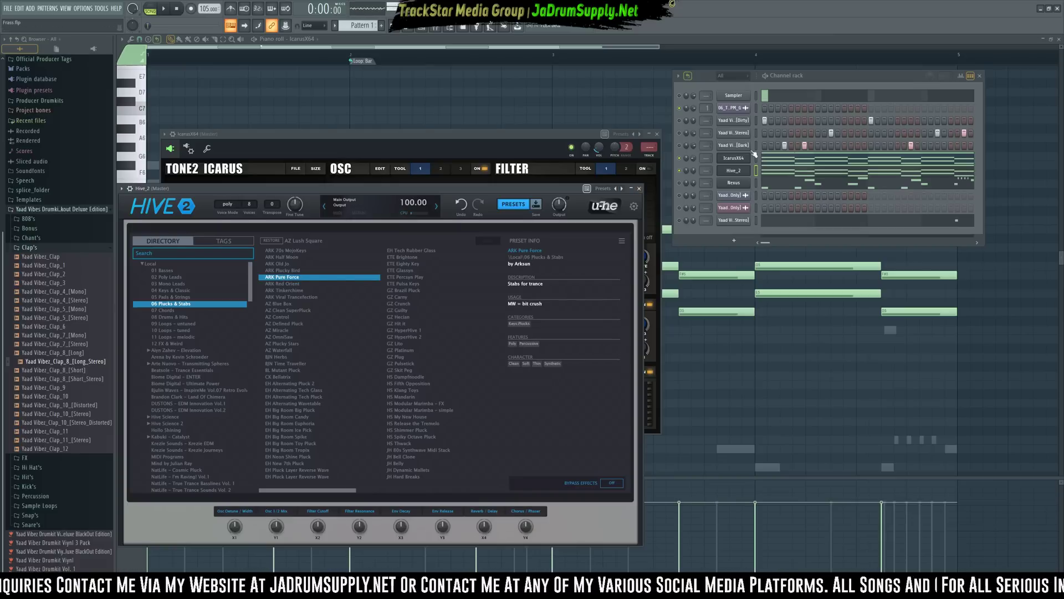
key("space")
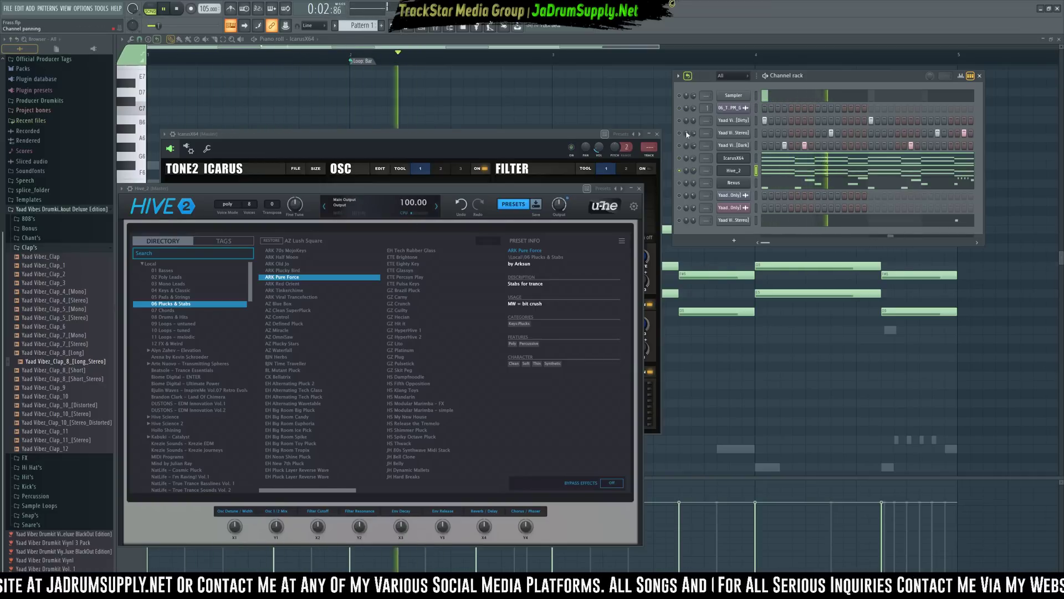
left_click(283, 329)
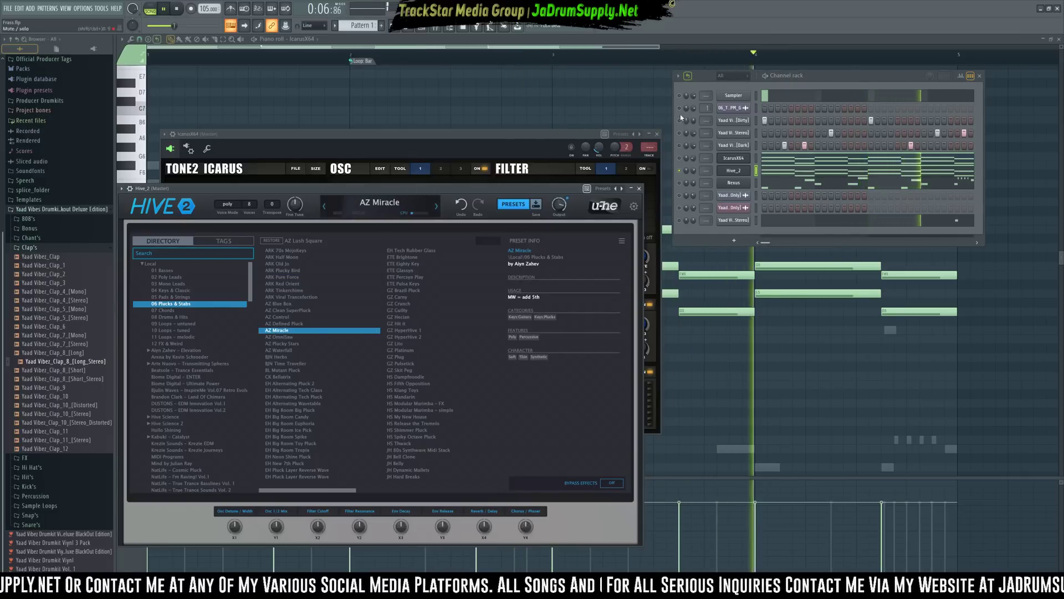
Shorten every chord in the Hive_2 piano roll to a one-step stab at its original start, and deselect the notes
left_click(787, 175)
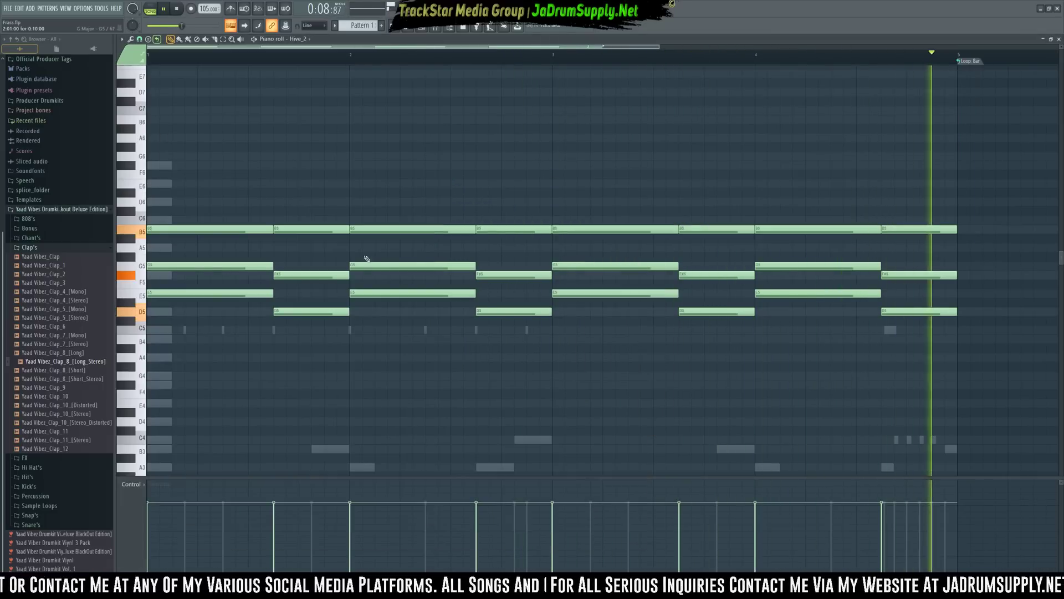
key("space")
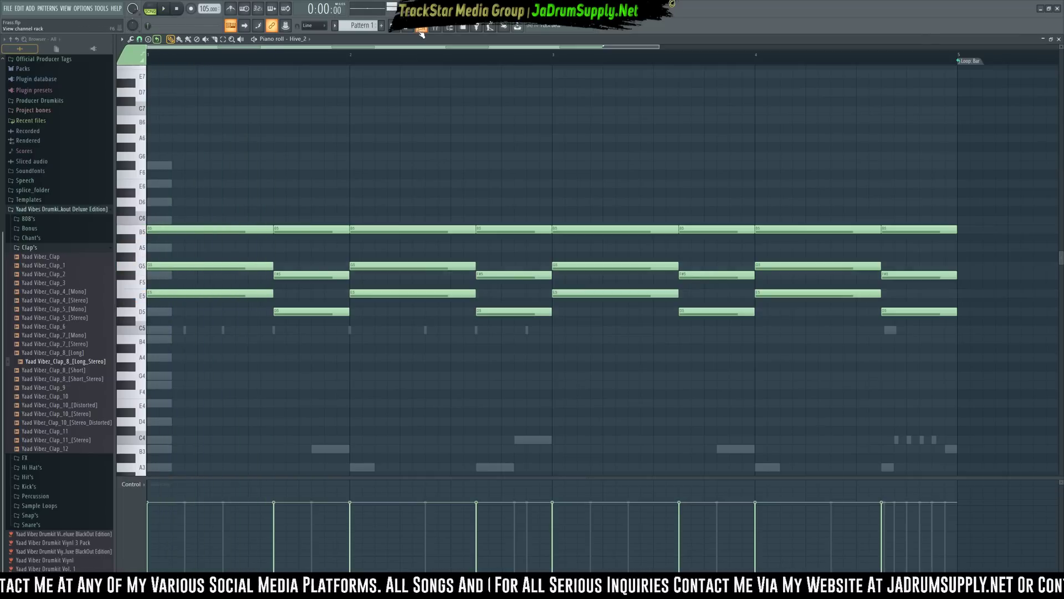
left_click_drag(244, 161, 841, 388)
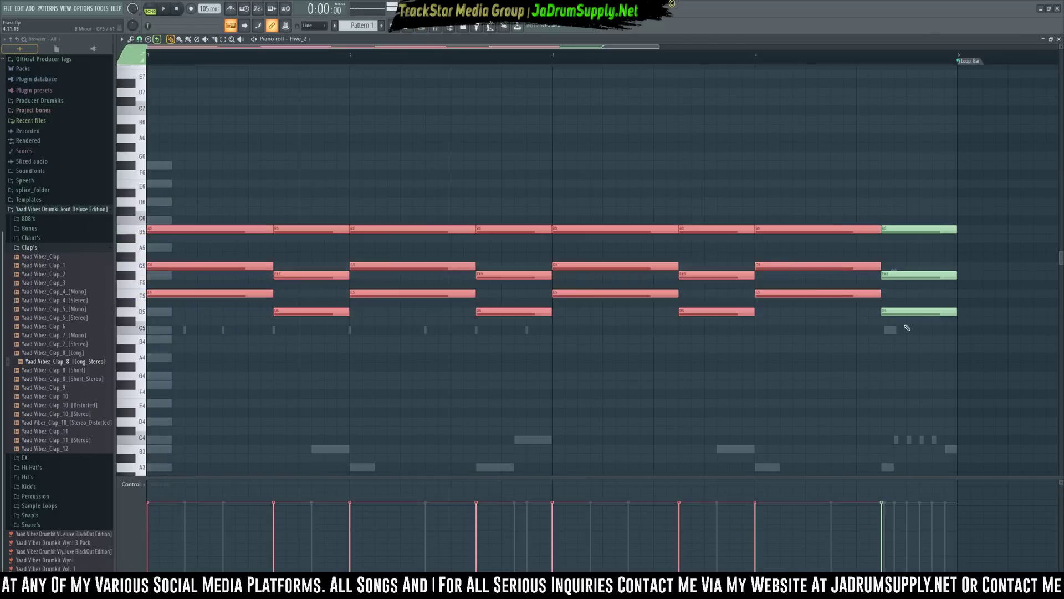
left_click_drag(971, 333, 896, 198)
left_click_drag(864, 227, 817, 228)
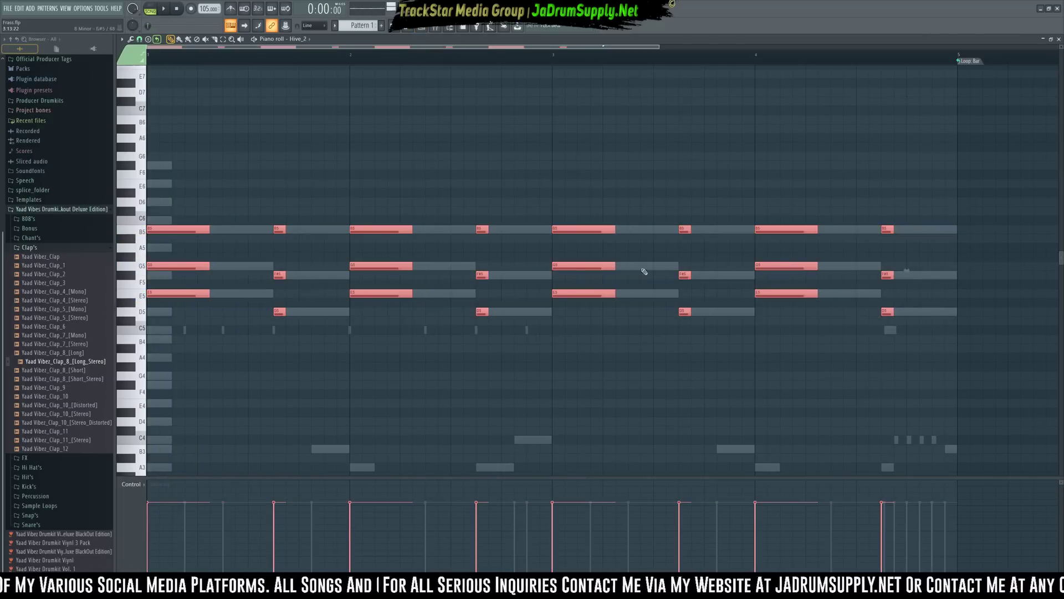
left_click_drag(184, 207, 209, 406)
left_click_drag(378, 202, 412, 370)
left_click_drag(586, 188, 609, 332)
left_click_drag(787, 208, 768, 293)
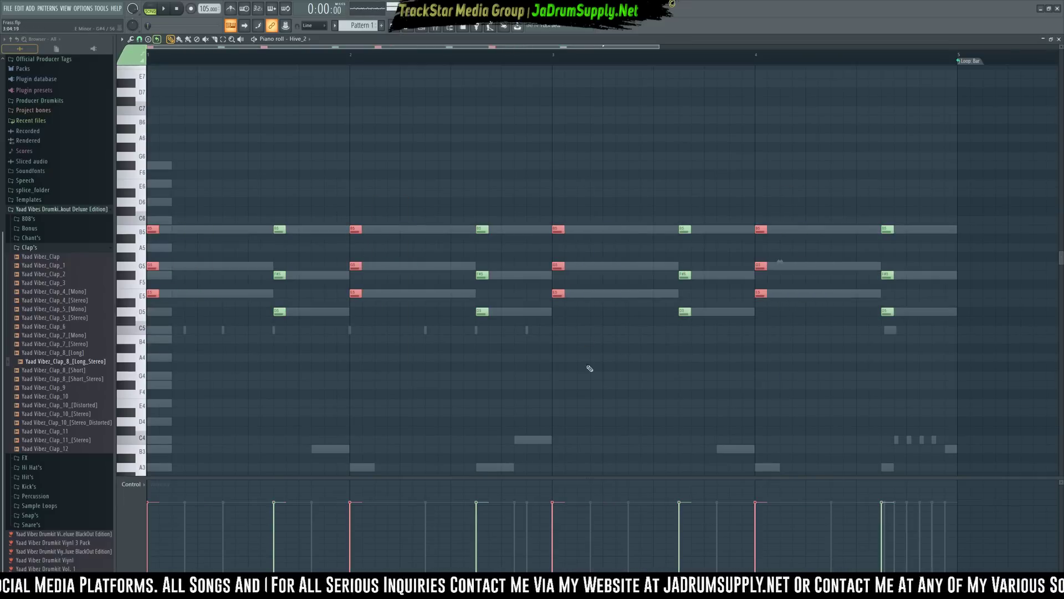
left_click(578, 364)
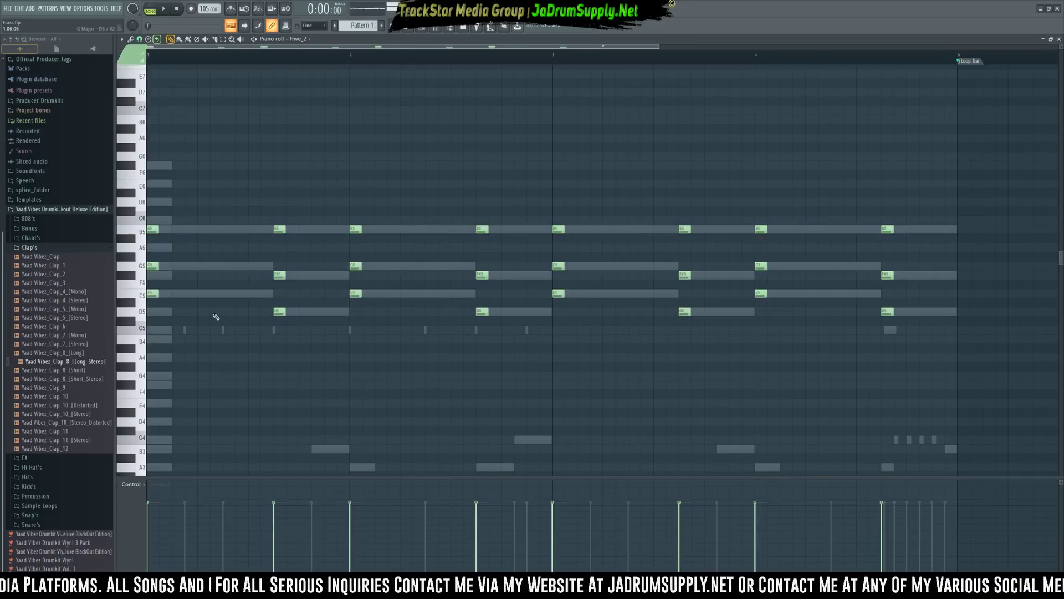
Repeat the shortened chords in bar 1 as a five-stab rhythm, and delete the chords in bars 2 to 4
mouse_move(216, 316)
left_mouse_down()
mouse_move(160, 211)
mouse_move(203, 227)
mouse_move(186, 227)
mouse_move(276, 231)
mouse_move(297, 355)
left_mouse_up()
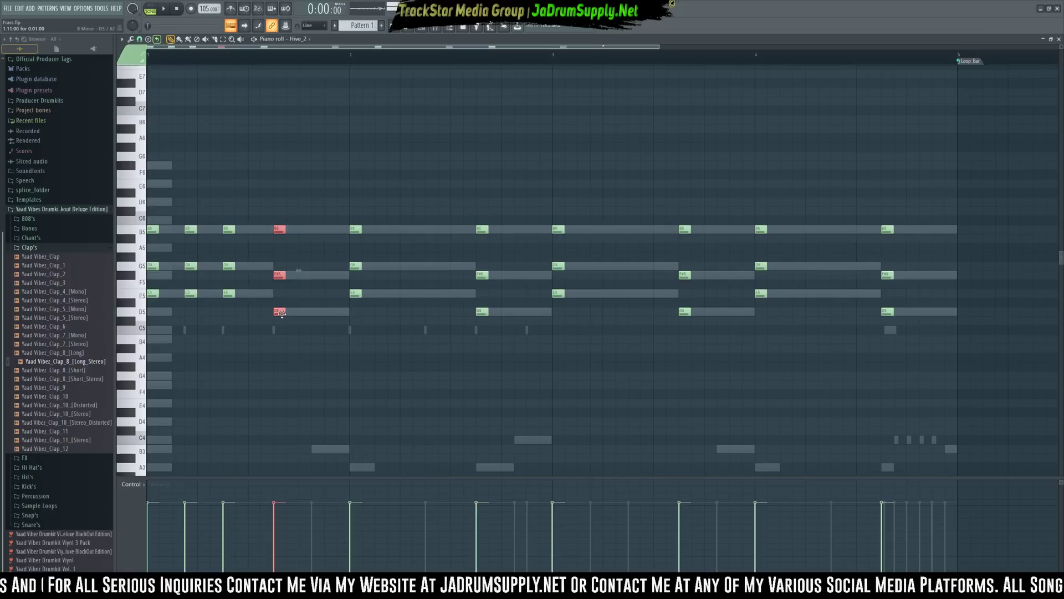
left_click_drag(282, 313, 326, 312)
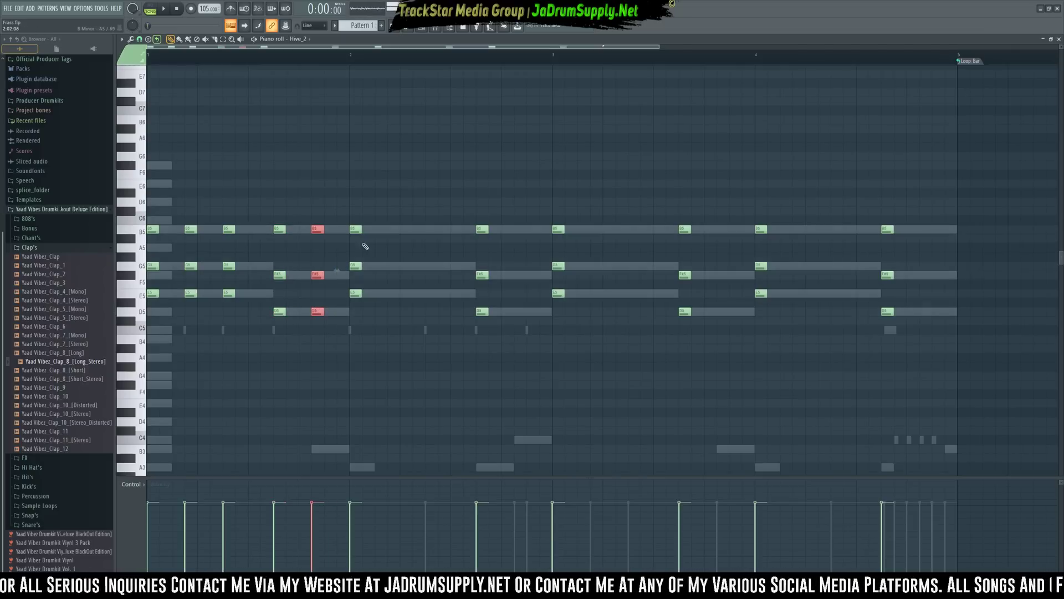
left_click_drag(357, 198, 976, 357)
key("Delete")
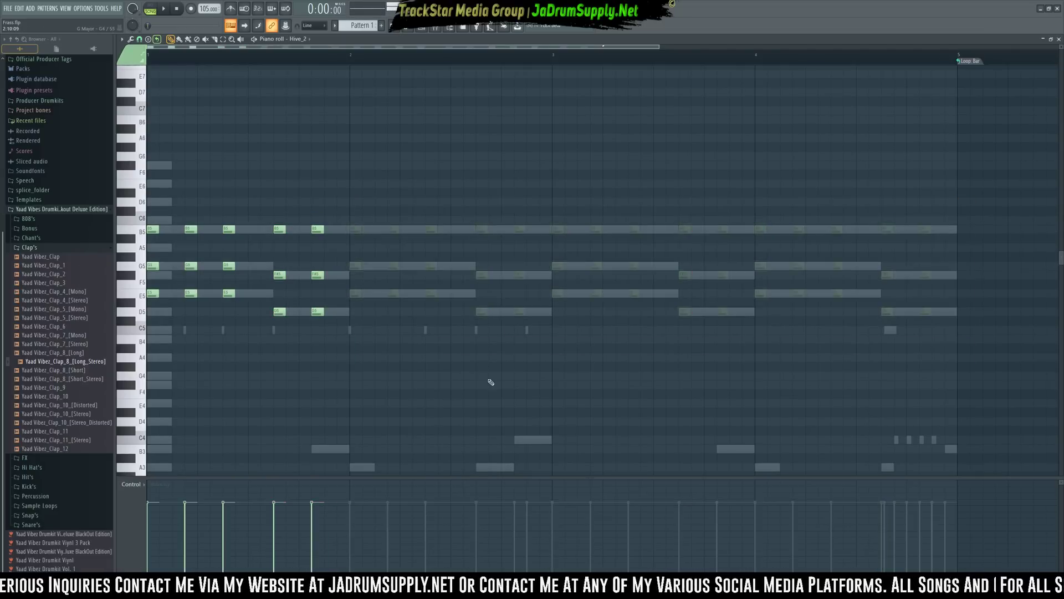
left_click_drag(484, 379, 143, 188)
left_click_drag(153, 231, 555, 232)
left_click(462, 221)
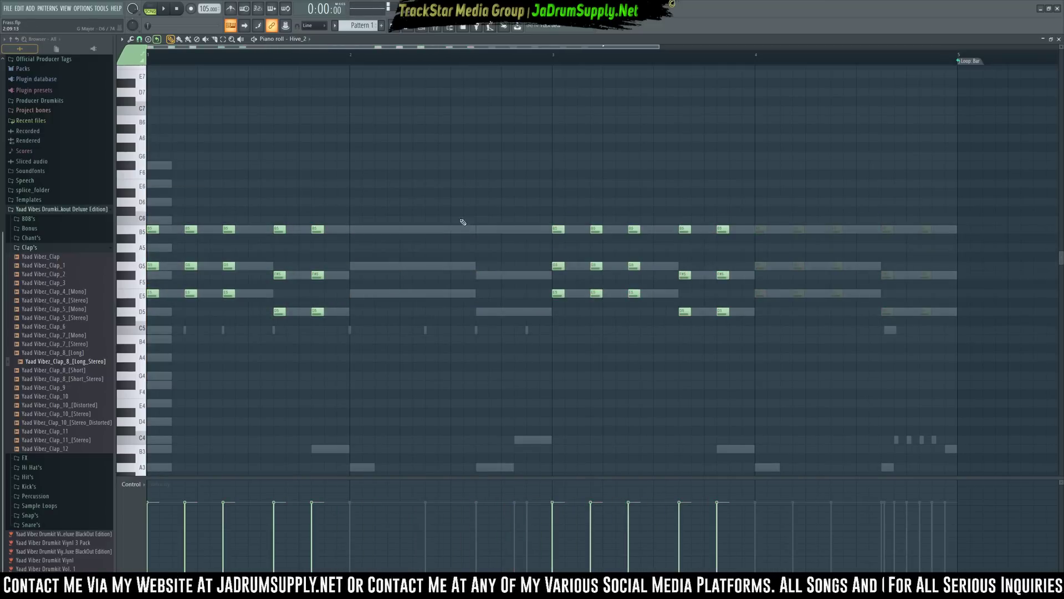
left_click_drag(744, 316, 560, 191)
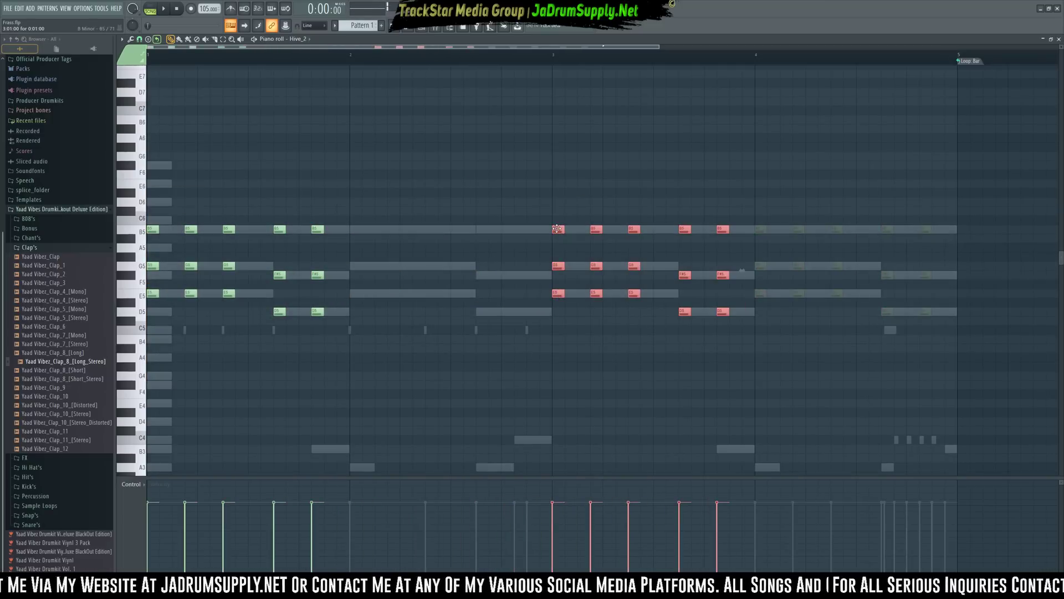
key("Delete")
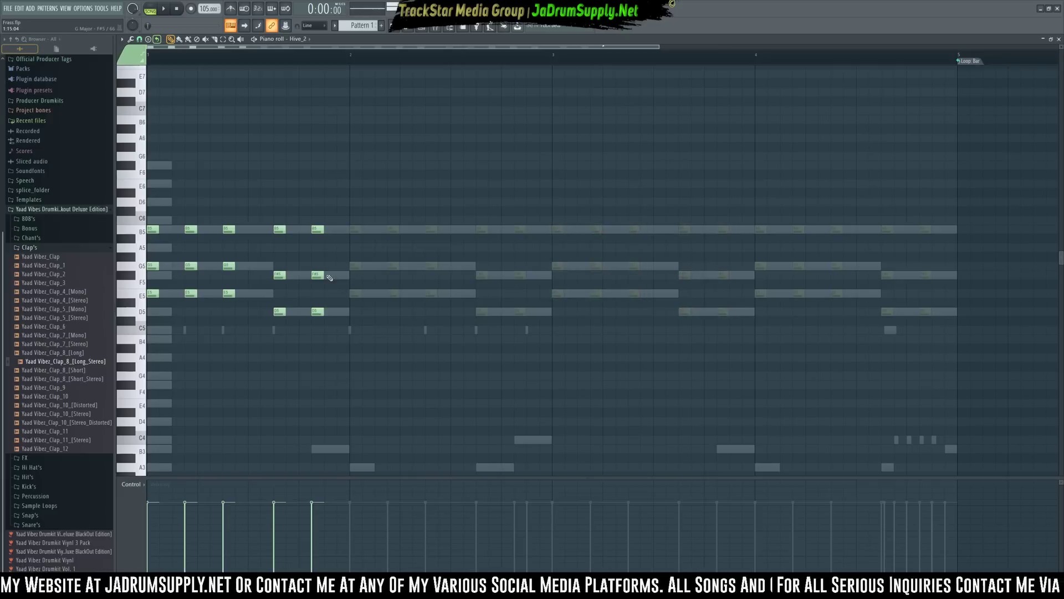
Copy the bar 1 chord stabs to bar 2, deselect them, and briefly play the pattern
left_click_drag(383, 371, 159, 215)
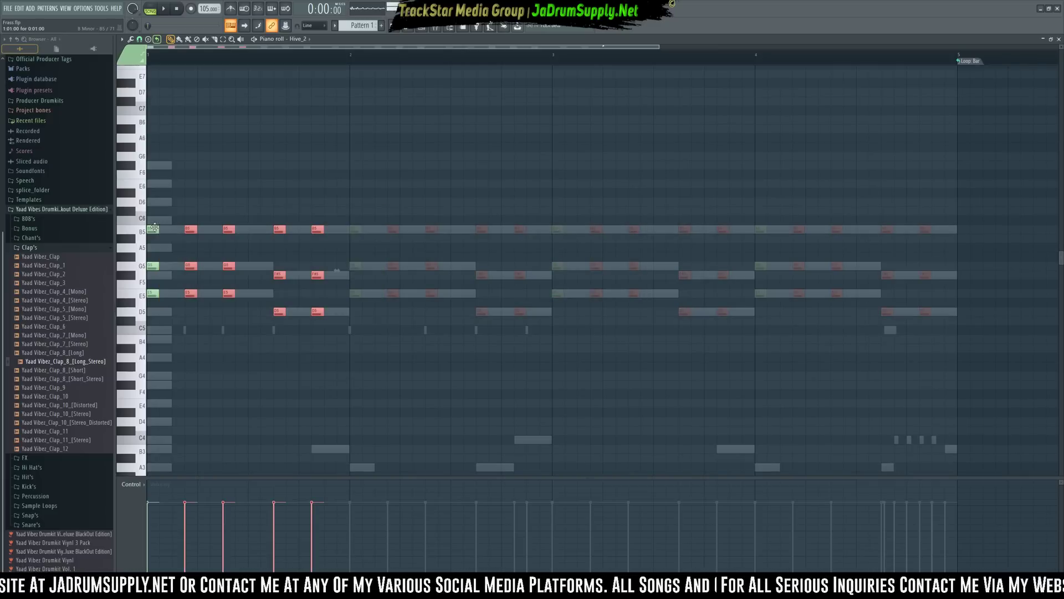
left_click_drag(152, 297, 356, 290)
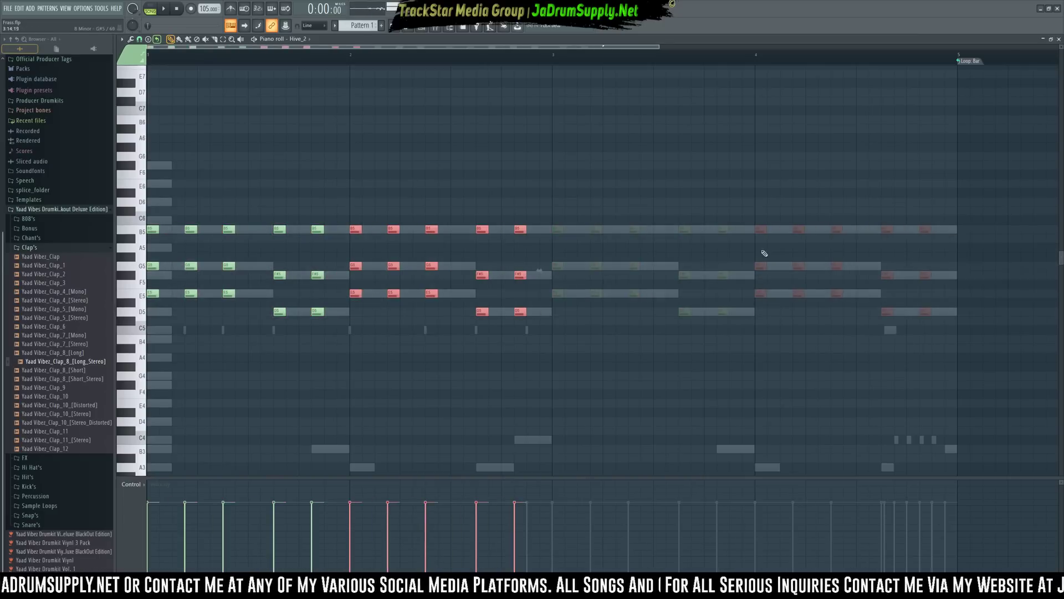
left_click(413, 250)
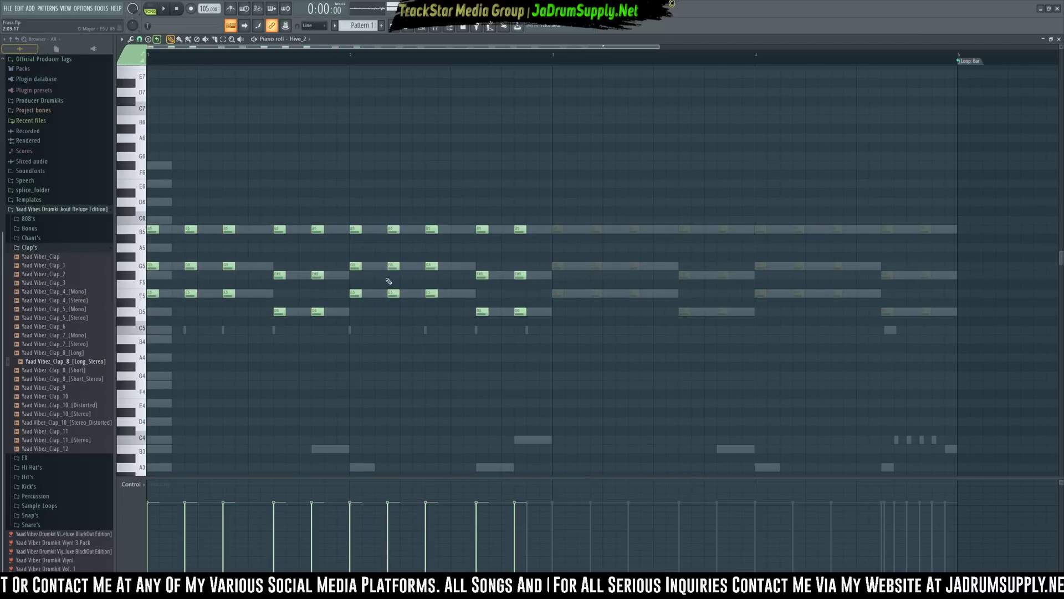
key("space")
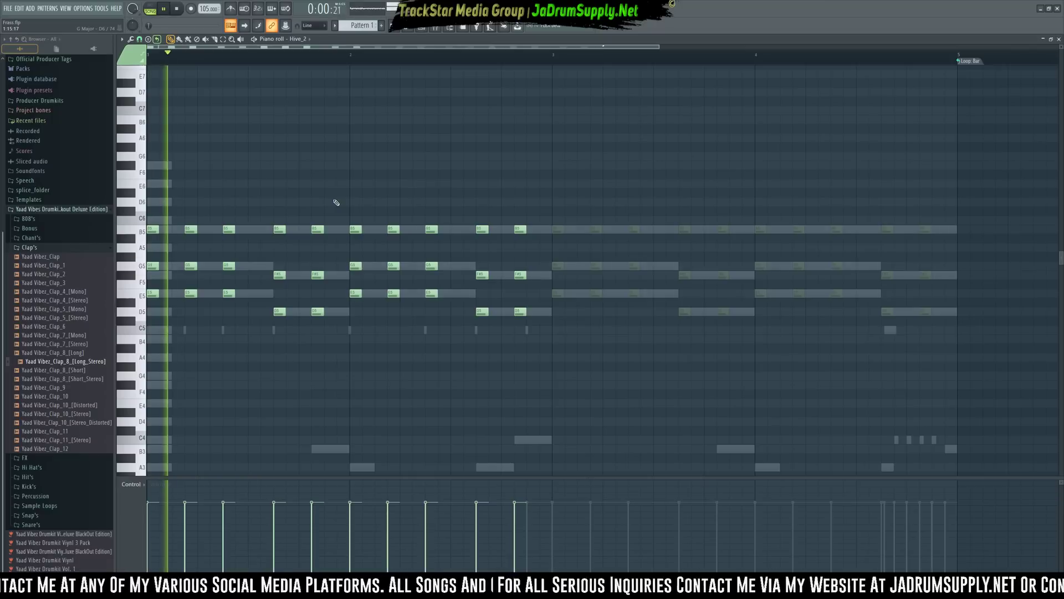
key("space")
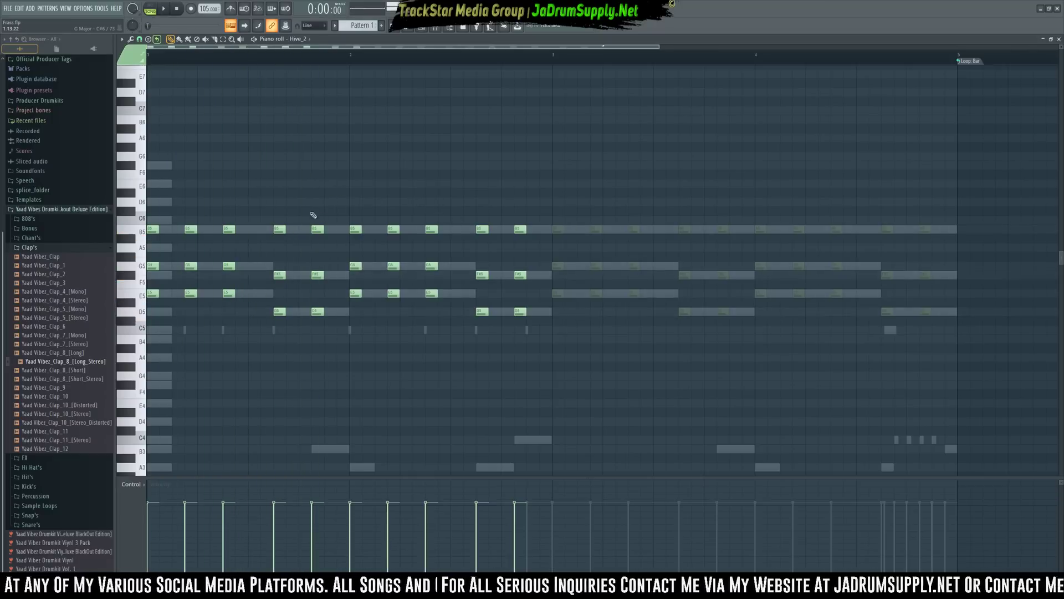
Add one-step melody notes A5, E6 and D6 around the last chord stab of bar 1, and play the pattern
left_click(331, 190)
scroll(338, 211, "up", 1)
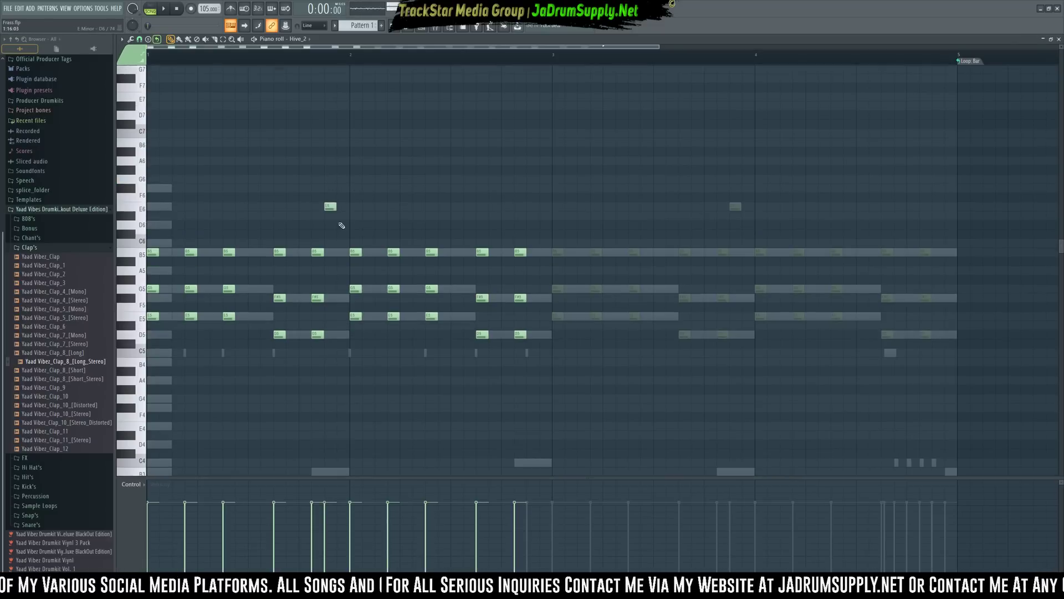
left_click(341, 223)
key("space")
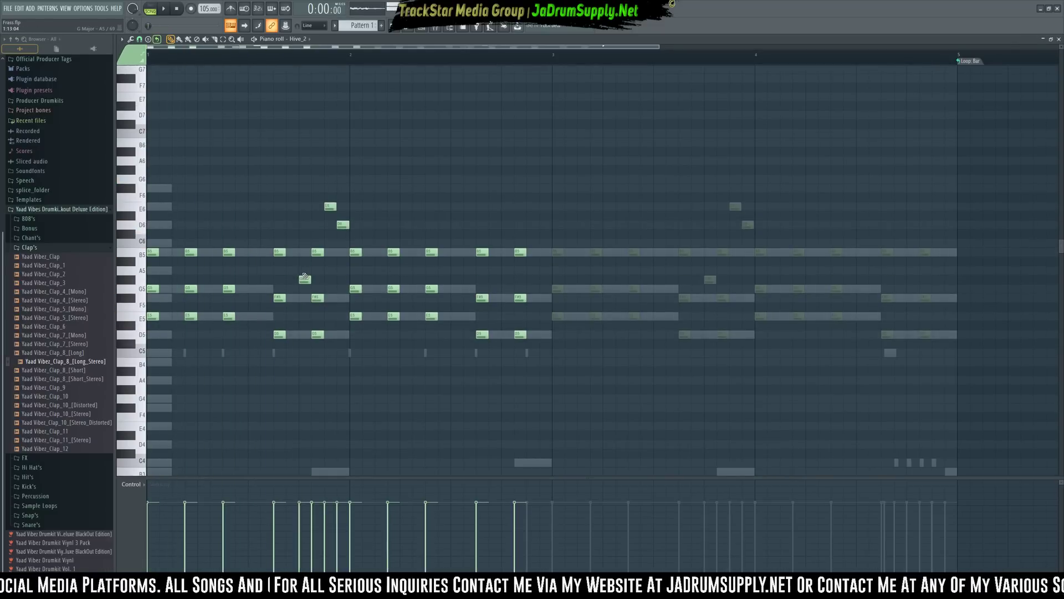
left_click(304, 271)
left_click(306, 280)
right_click(306, 280)
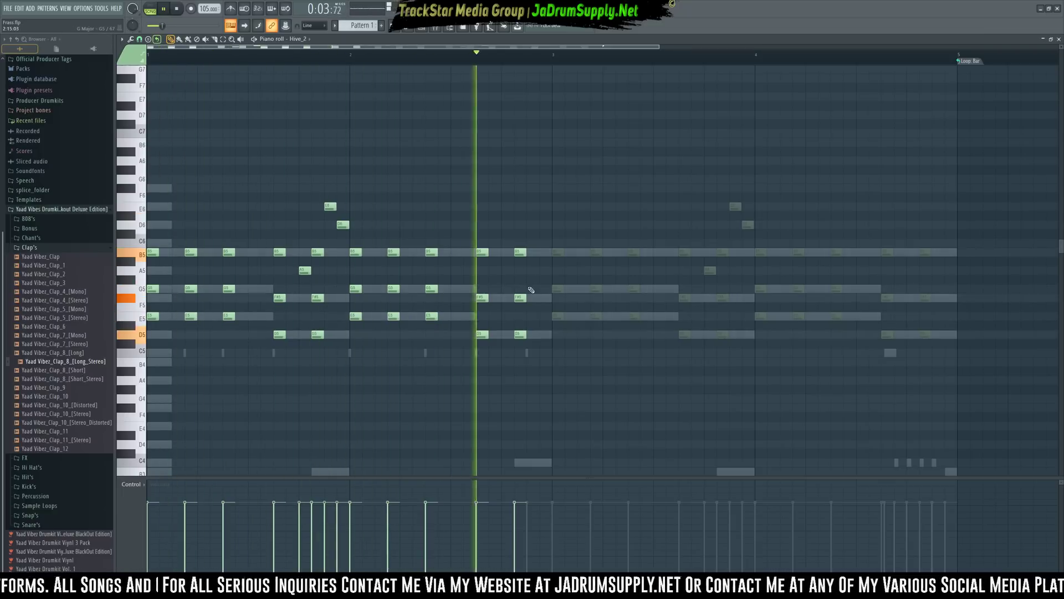
key("space")
Add one-step melody notes F#5, G5 and A5 around the last chord stab of bar 2, and play the pattern
left_click(507, 288)
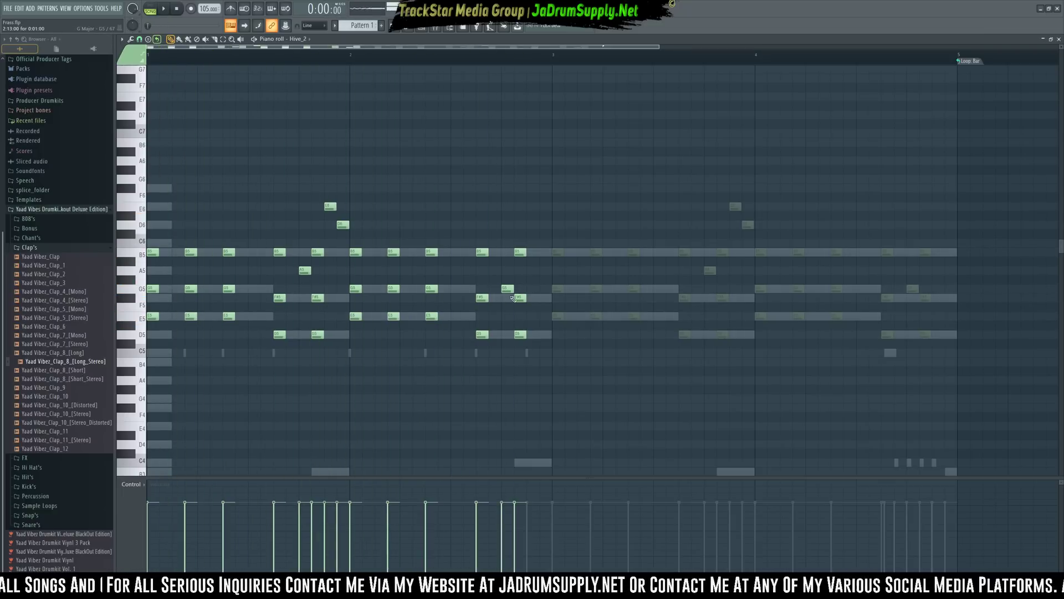
left_click_drag(507, 288, 507, 299)
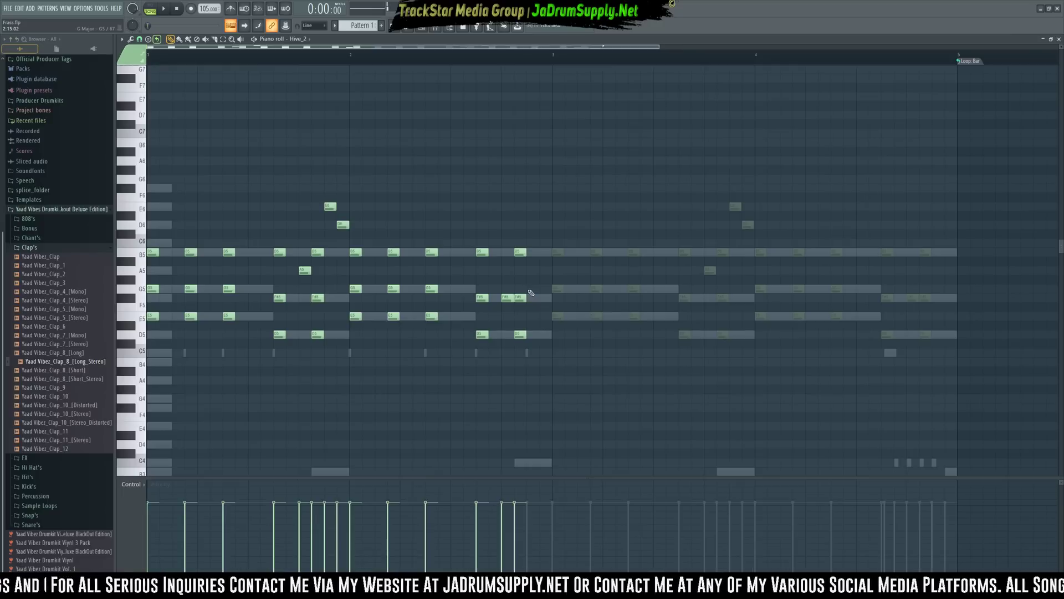
left_click(530, 289)
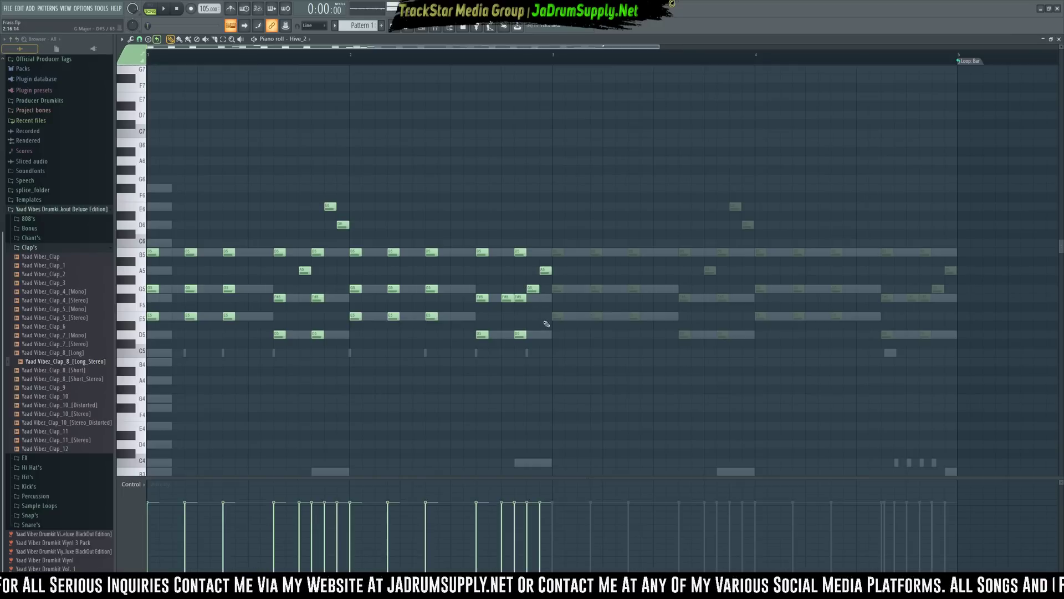
key("space")
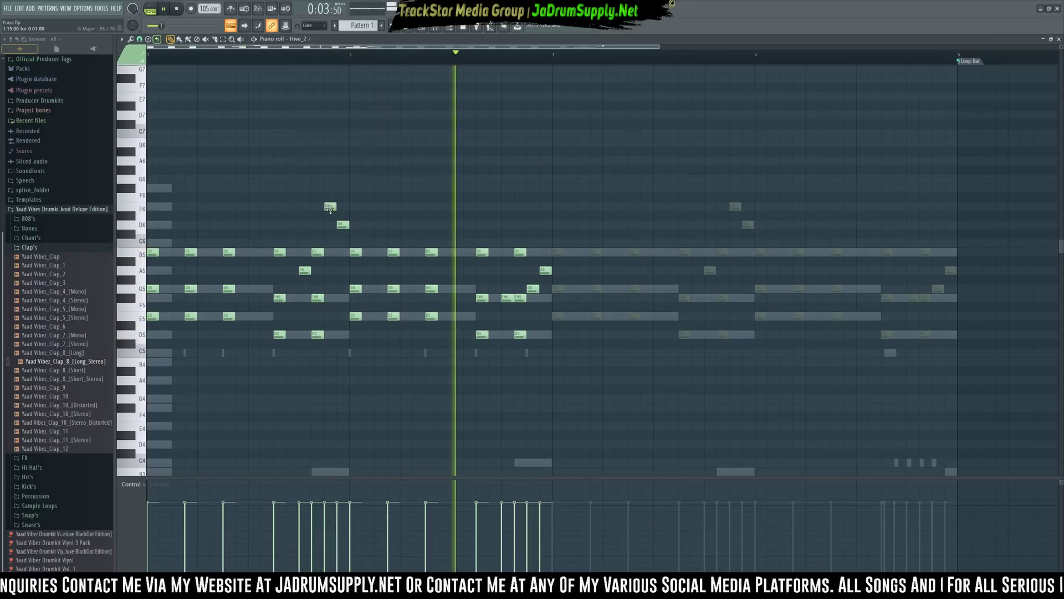
left_click(308, 269, "ctrl+shift")
left_click(333, 208, "ctrl+shift")
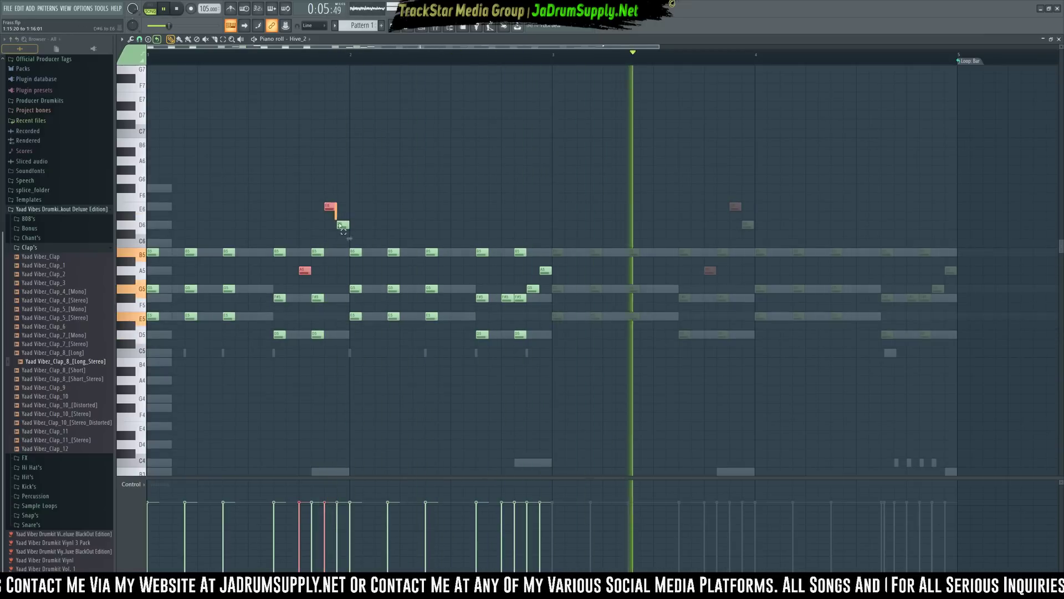
left_click(344, 225, "ctrl+shift")
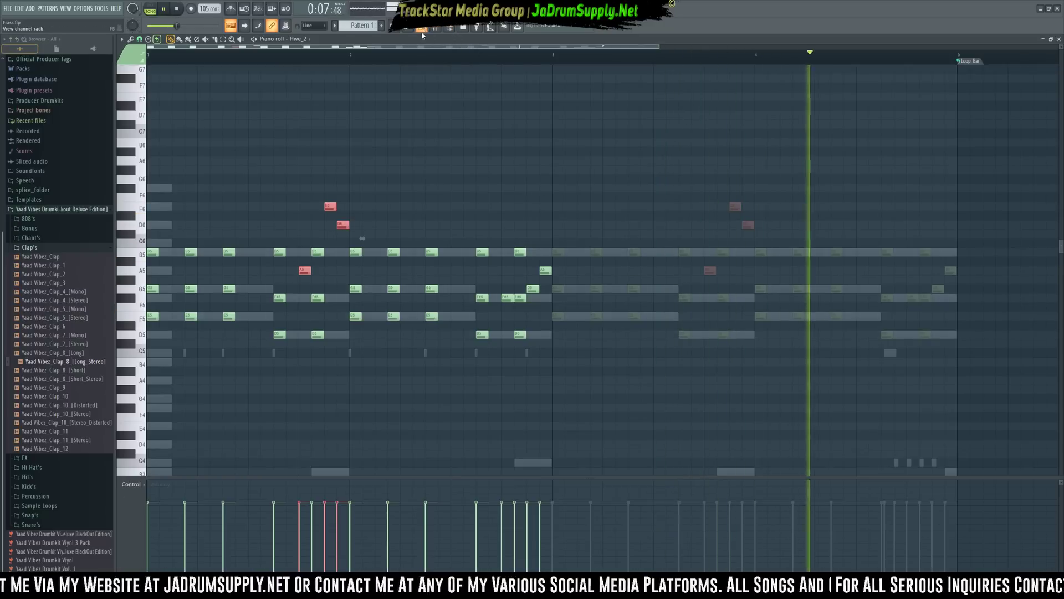
Audition the Hive 2 pluck presets BJN Time Traveller, EH Alternating Tech Glass, EH Alternating Tech Pluck and EH Big Room Candy over the playing pattern
key("F6")
key("space")
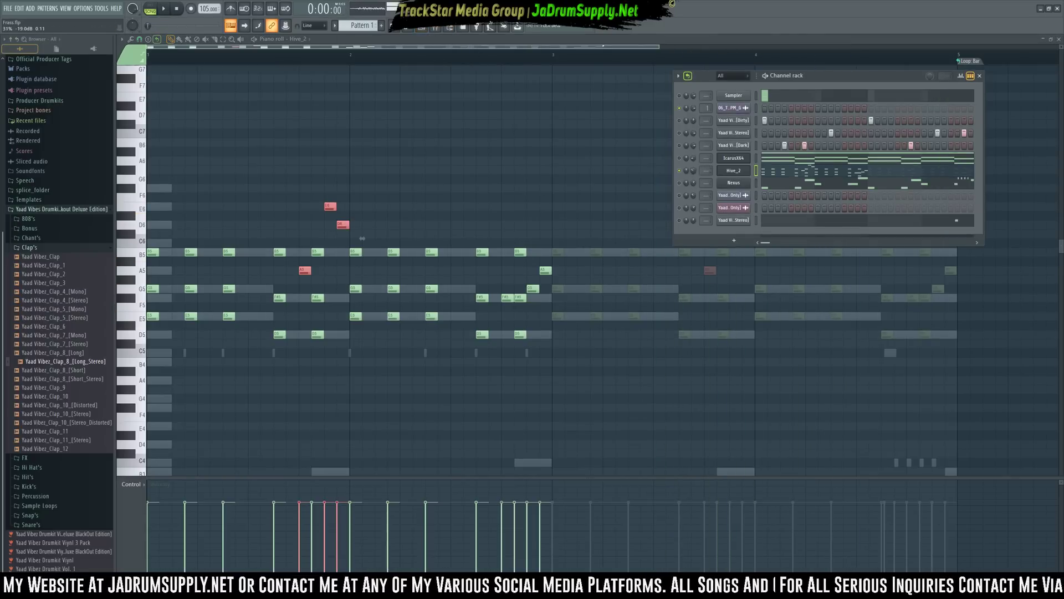
left_click(731, 175)
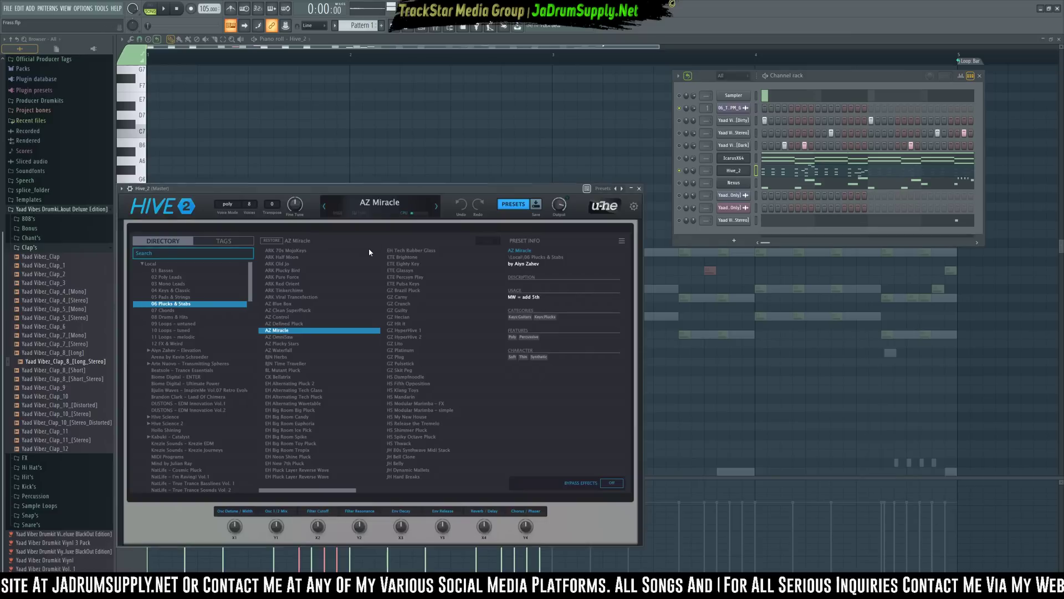
key("space")
left_click(285, 364)
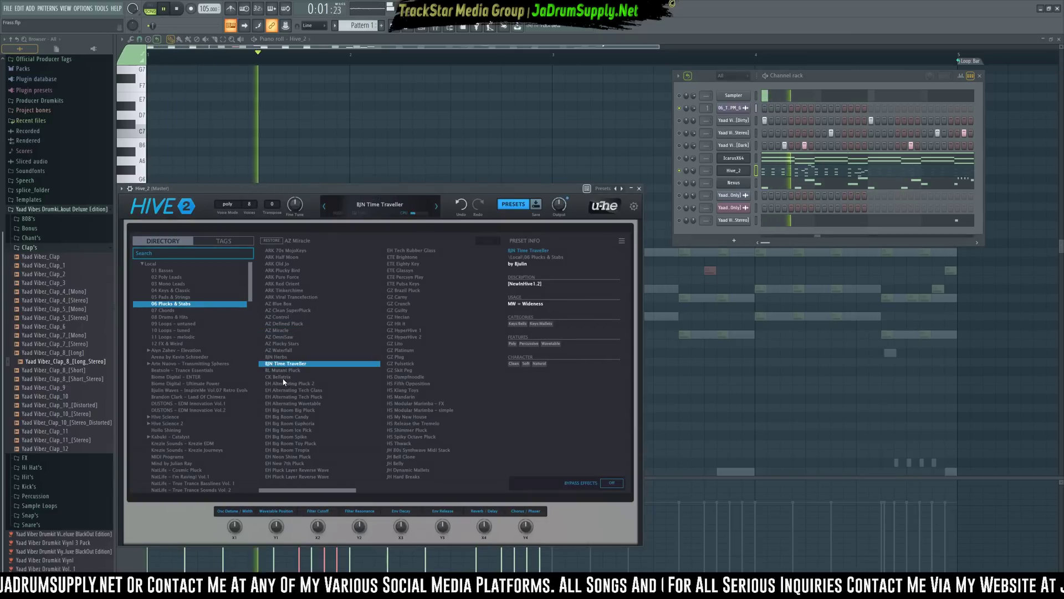
left_click(313, 390)
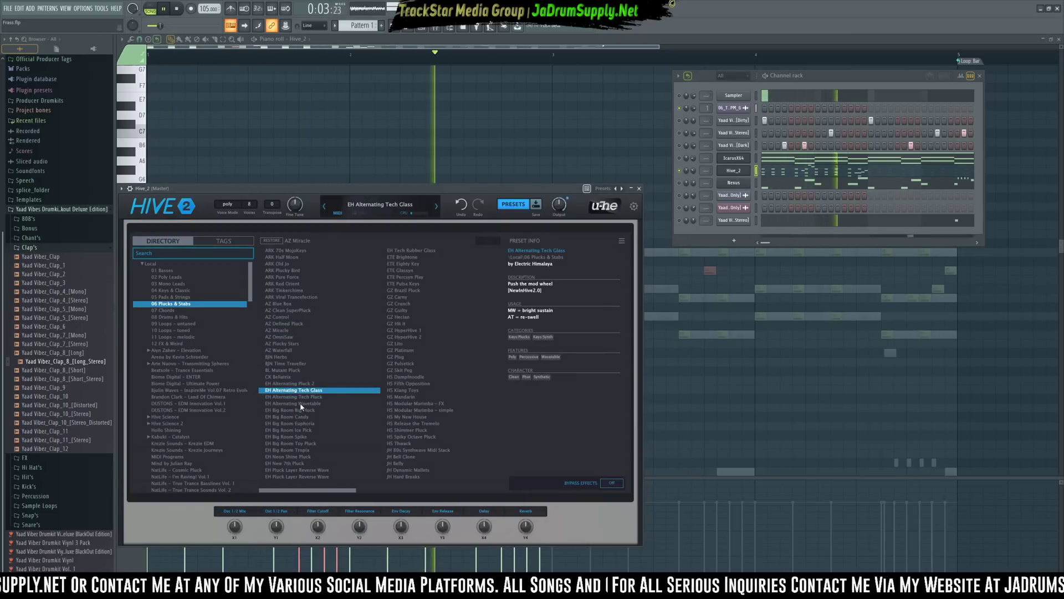
left_click(311, 397)
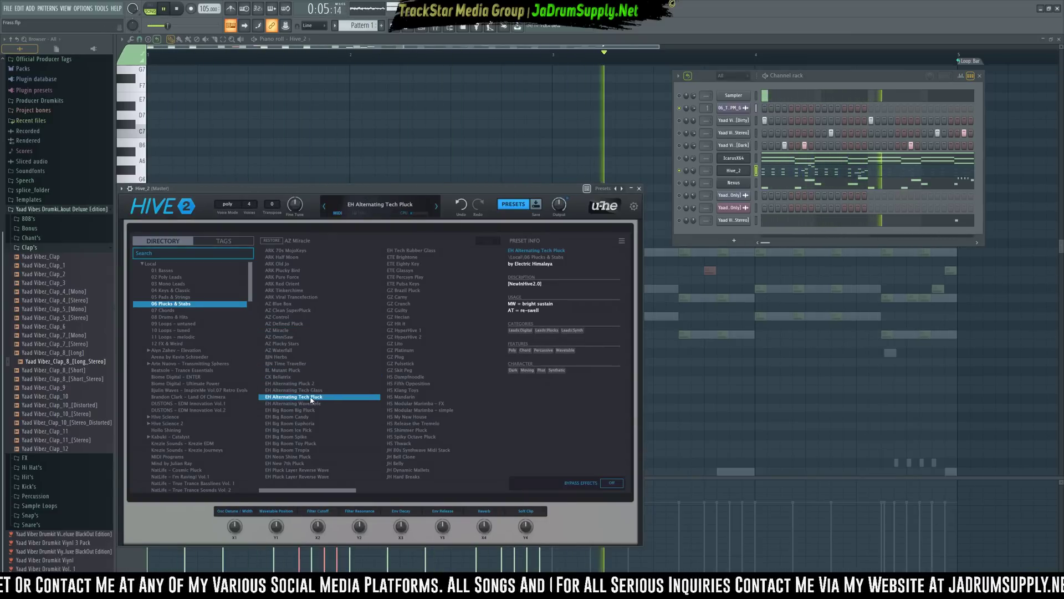
left_click(305, 430)
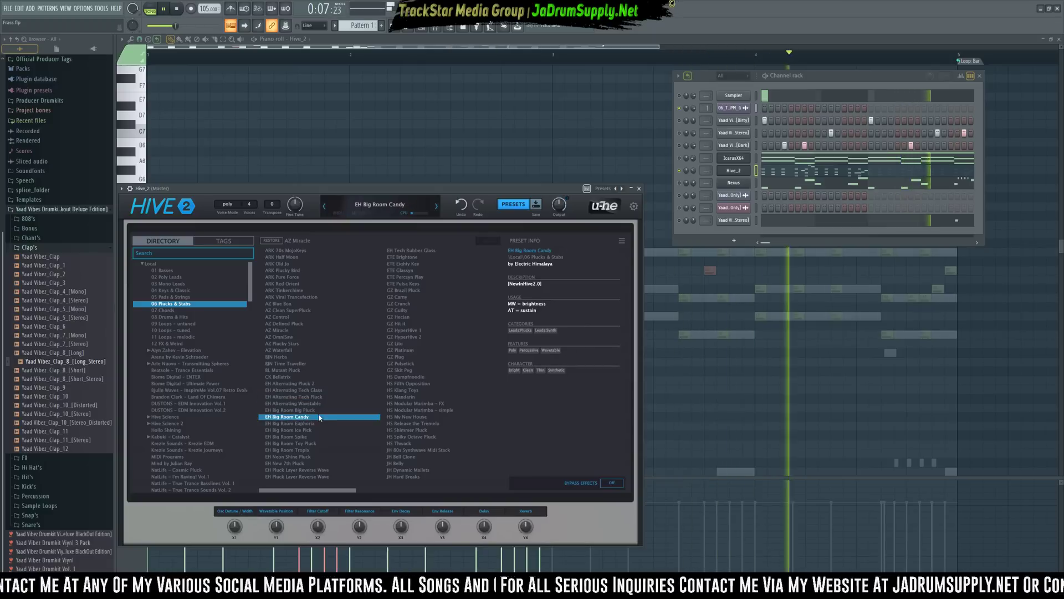
Load the AZ Juna-Saw preset from the 02 Poly Leads folder and return to the Hive 2 piano roll
left_click(166, 277)
left_click(301, 271)
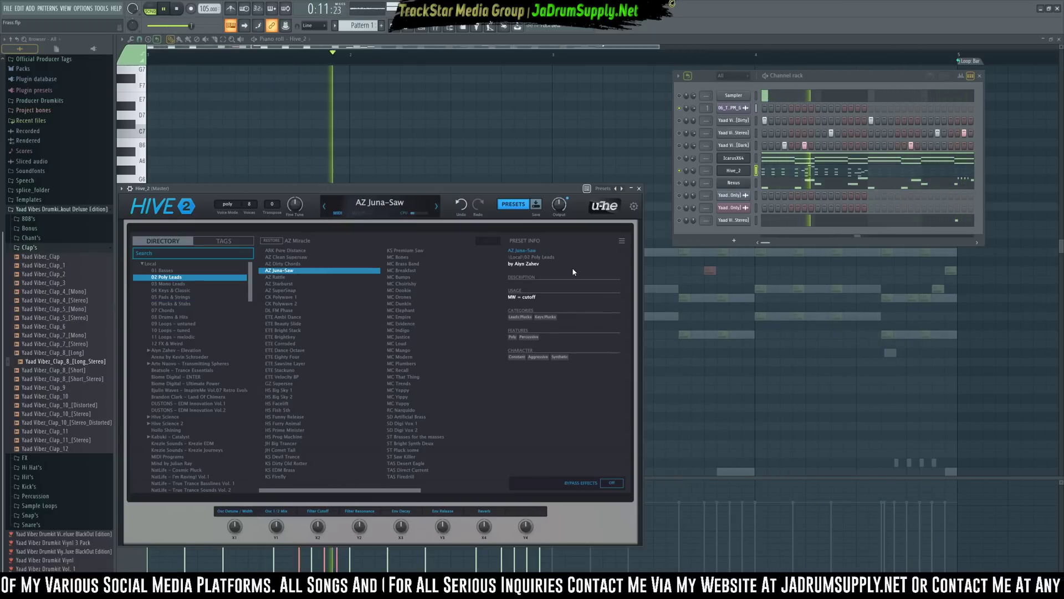
left_click(785, 174)
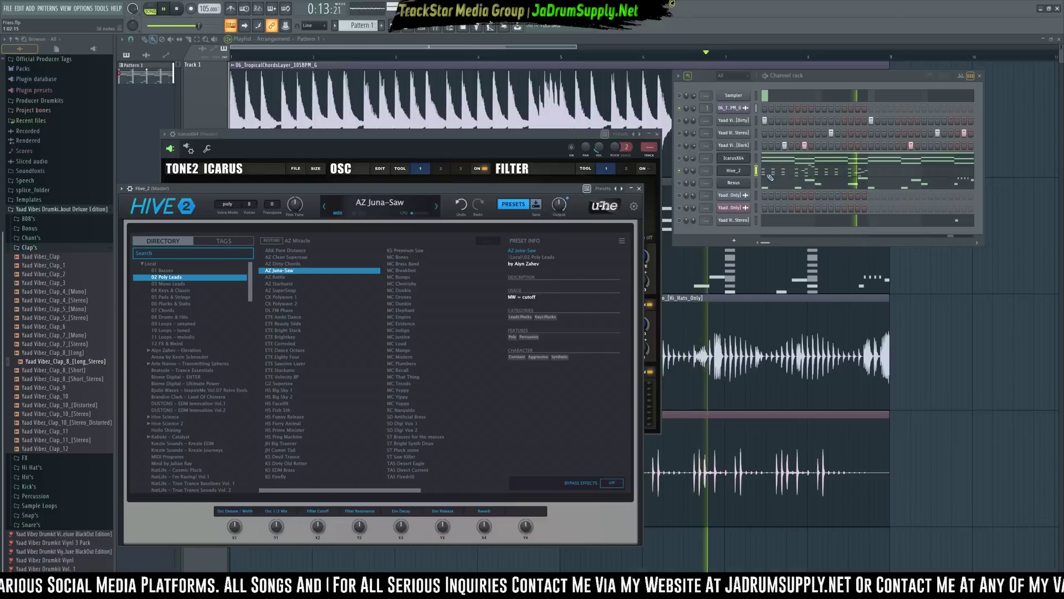
left_click(787, 176)
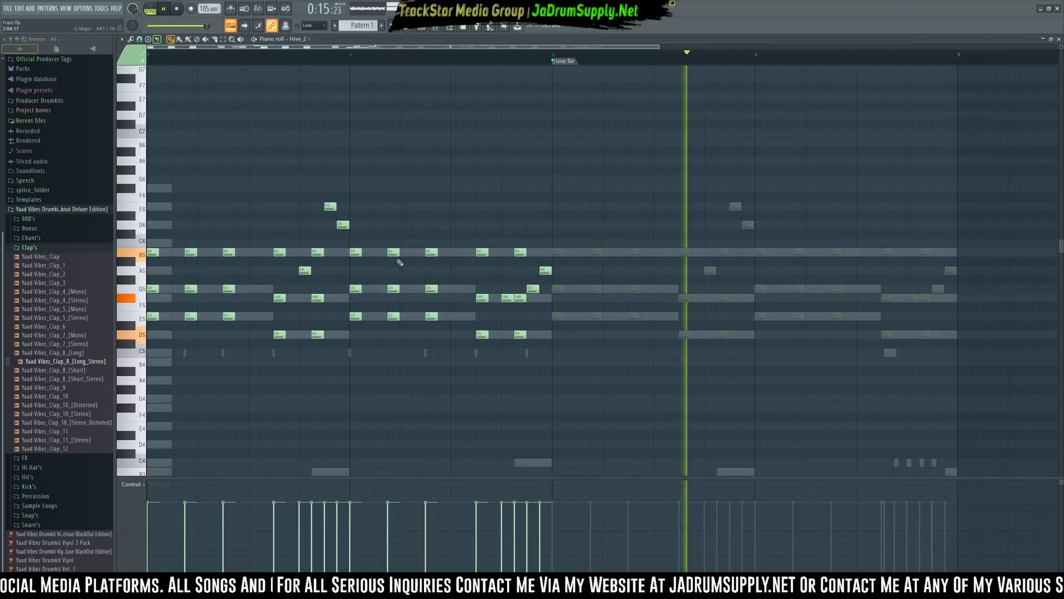
Stop playback and delete all the chord stabs in bars 1 and 2, keeping only the six melody notes
key("space")
left_click_drag(291, 347, 146, 194)
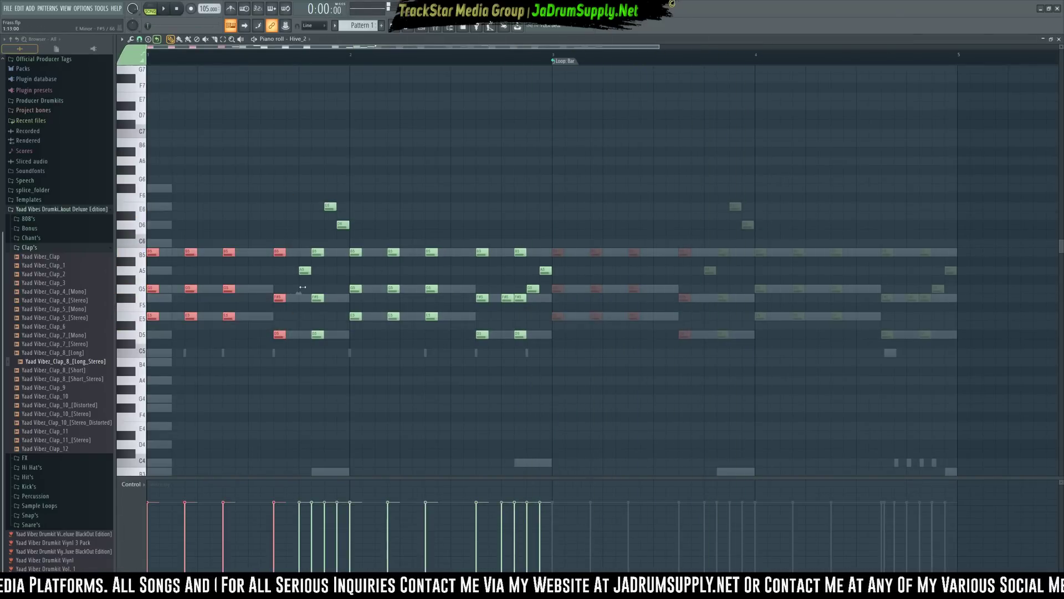
left_click_drag(322, 246, 316, 385)
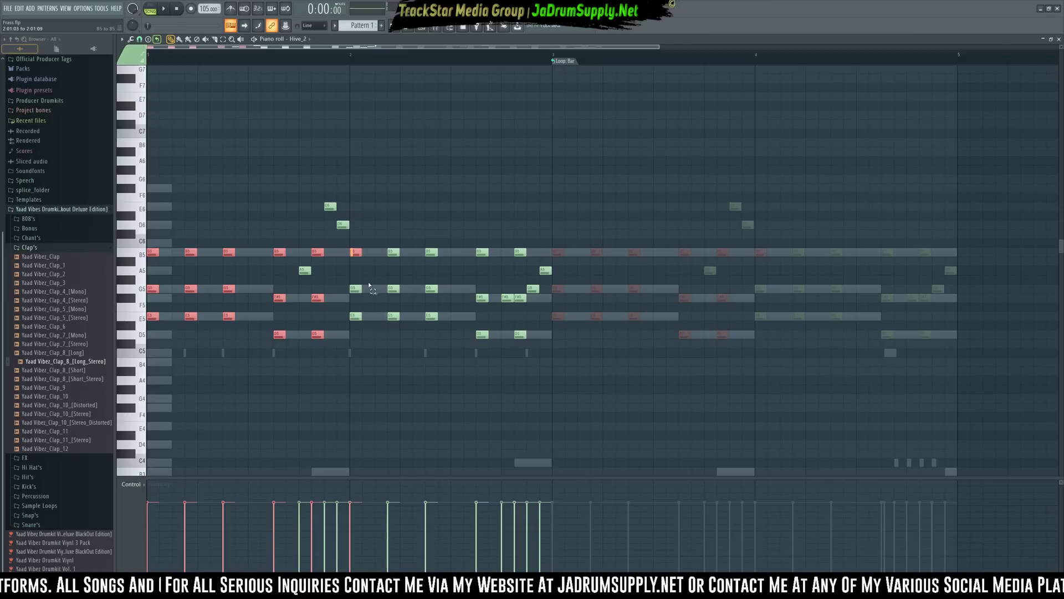
left_click_drag(369, 285, 502, 412)
left_click_drag(526, 348, 517, 222)
key("Delete")
scroll(530, 175, "up", 1)
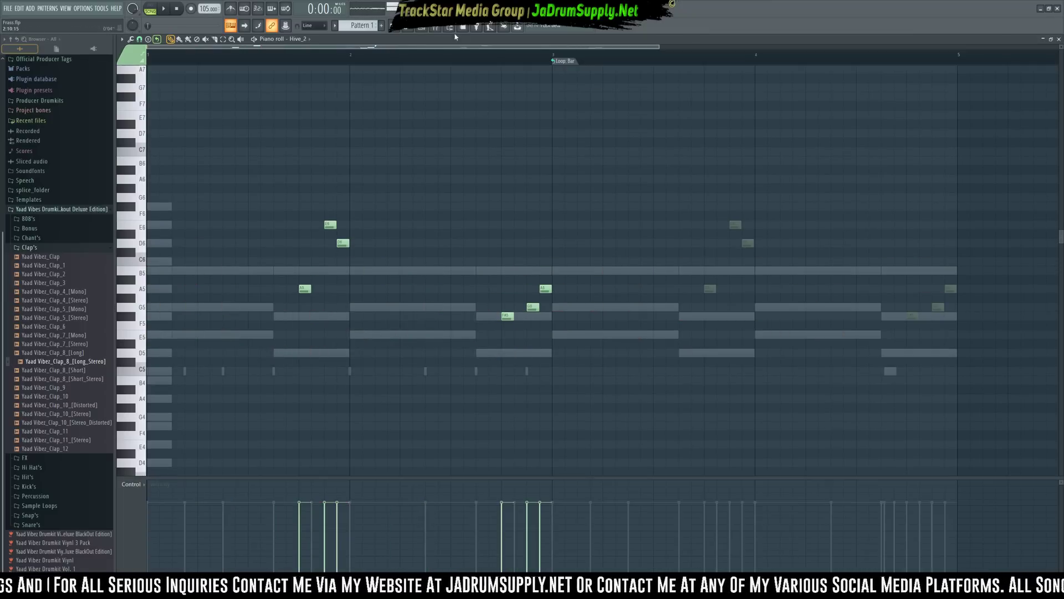
Play the melody, compare the Hive 2 poly lead presets AZ Rattle and AZ Starburst, and load AZ Rattle
left_click(421, 26)
key("space")
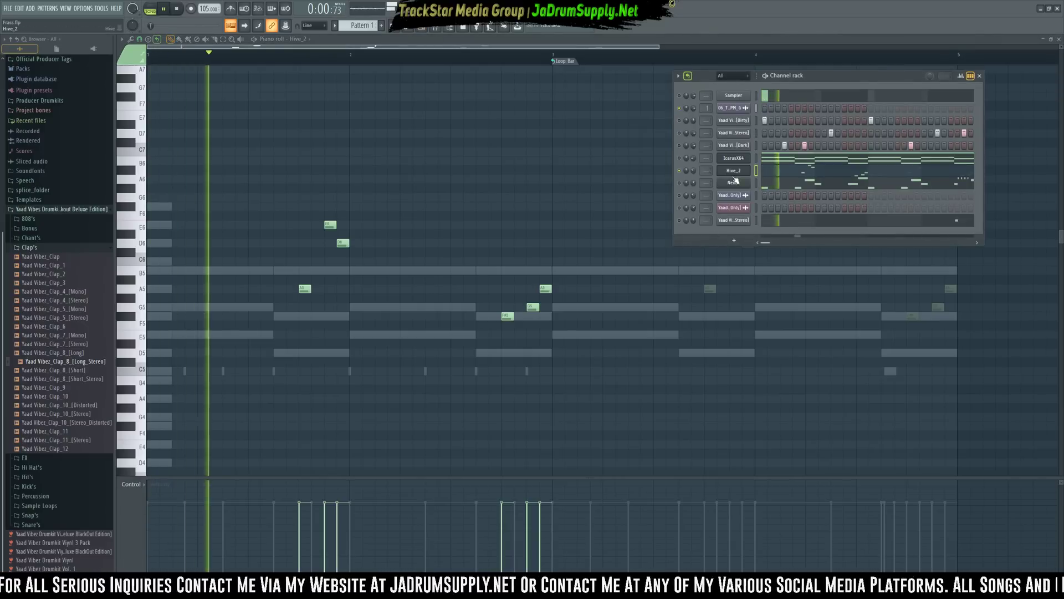
left_click(729, 172)
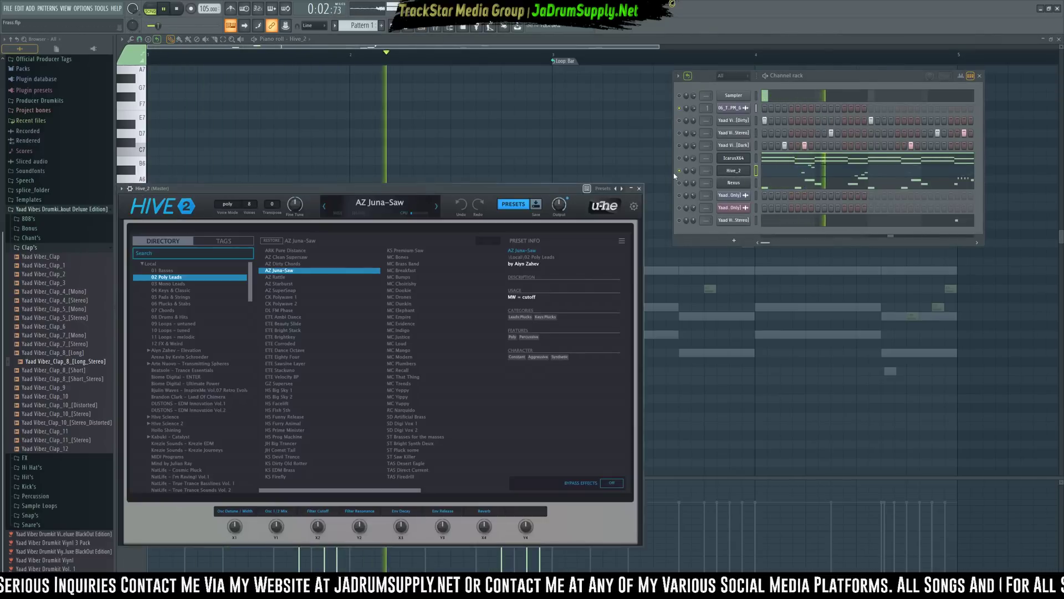
left_click(285, 276)
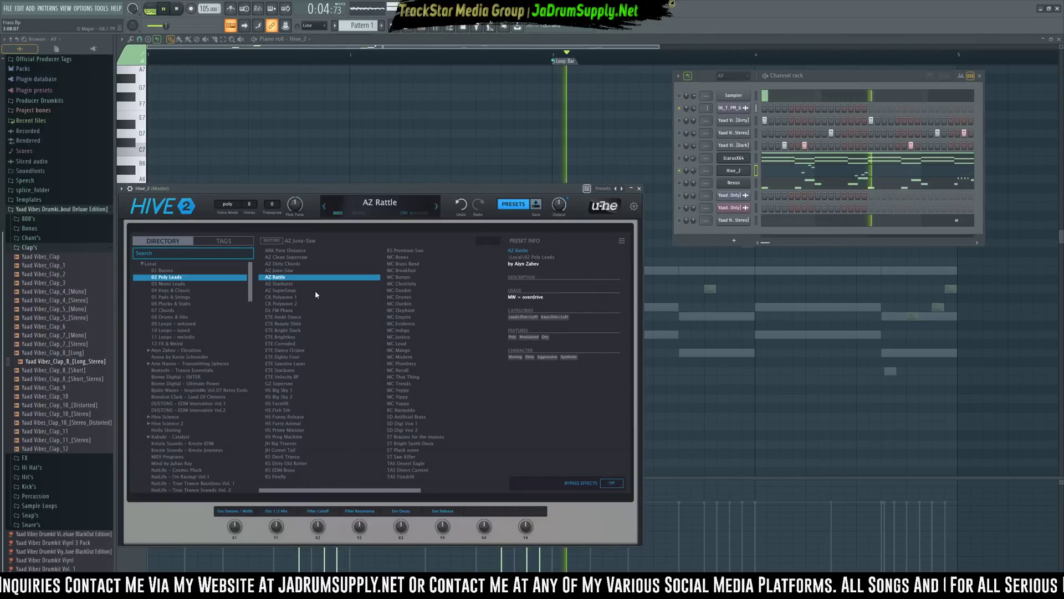
left_click(286, 283)
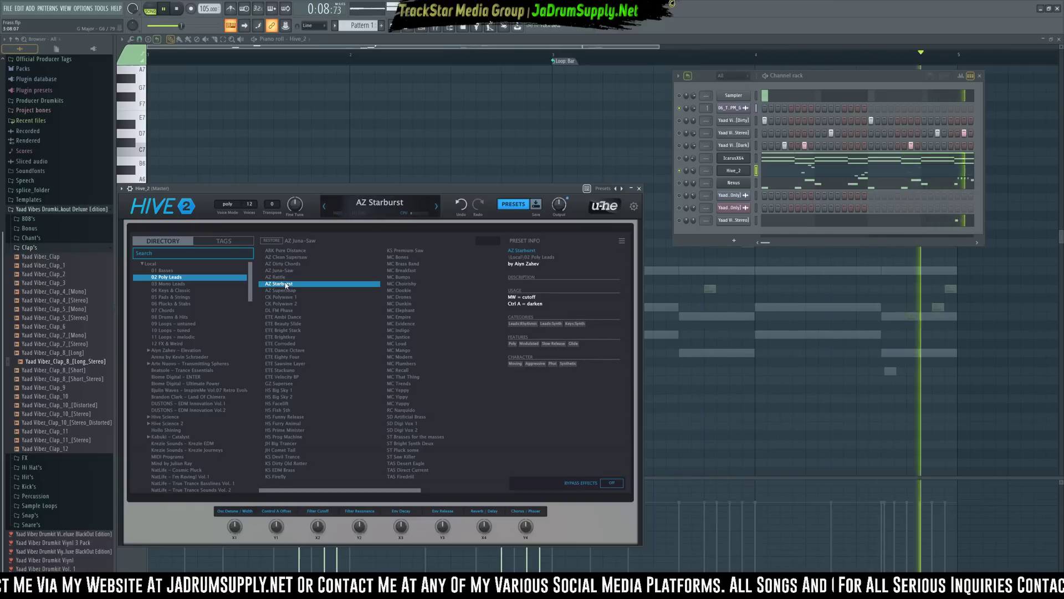
left_click(278, 276)
Examine the AZ Rattle patch's synth controls and both modulation matrices, and close the Hive 2 window
left_click(513, 204)
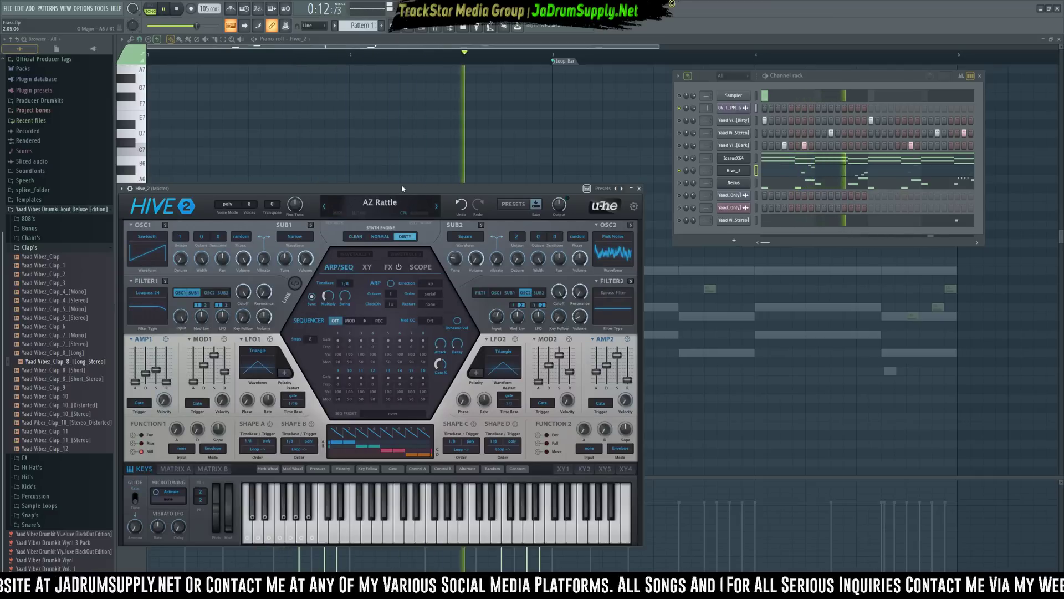
left_click_drag(402, 189, 425, 146)
key("space")
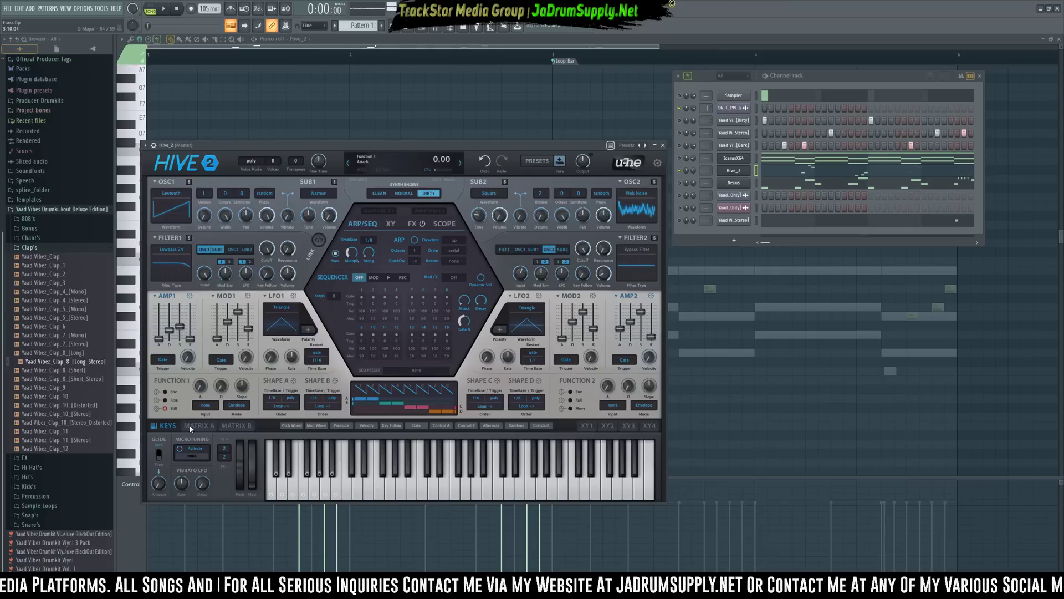
left_click(199, 425)
left_click(237, 425)
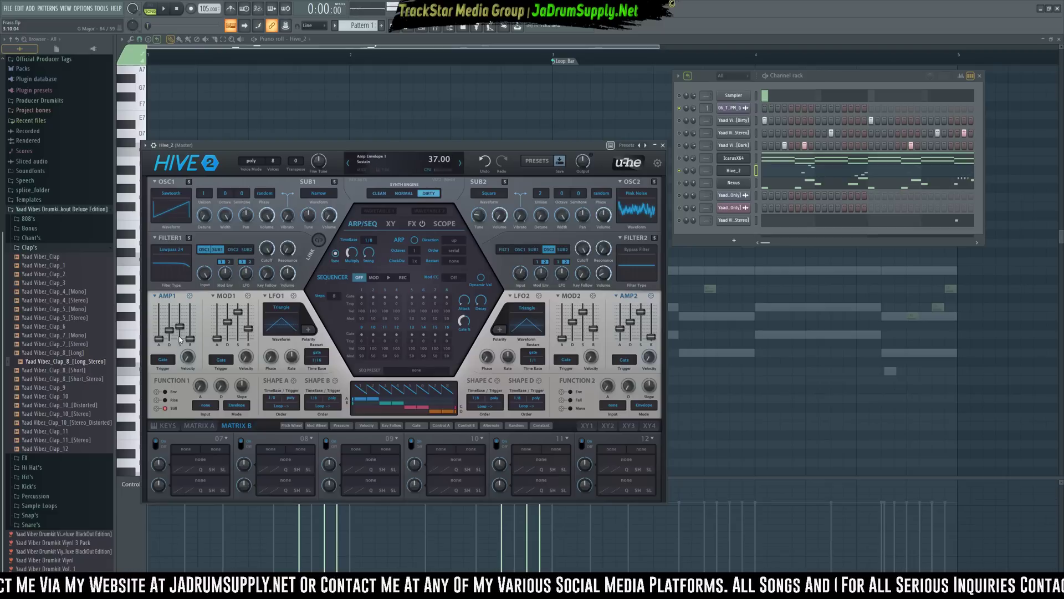
left_click(167, 426)
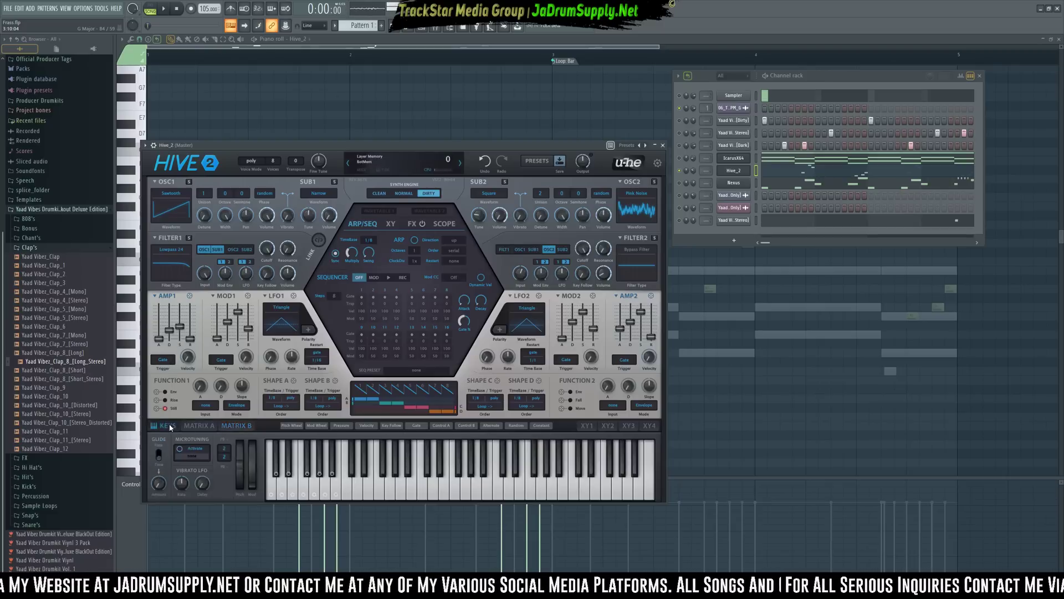
left_click(663, 145)
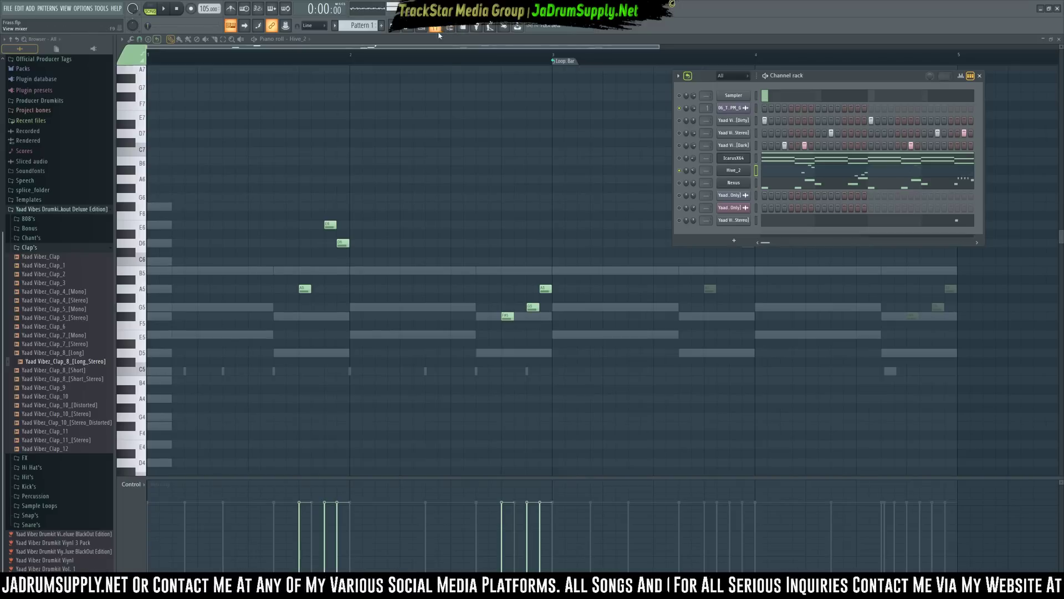
Load the BIG VERB reverb preset onto mixer insert 100
key("F9")
right_click(1030, 383)
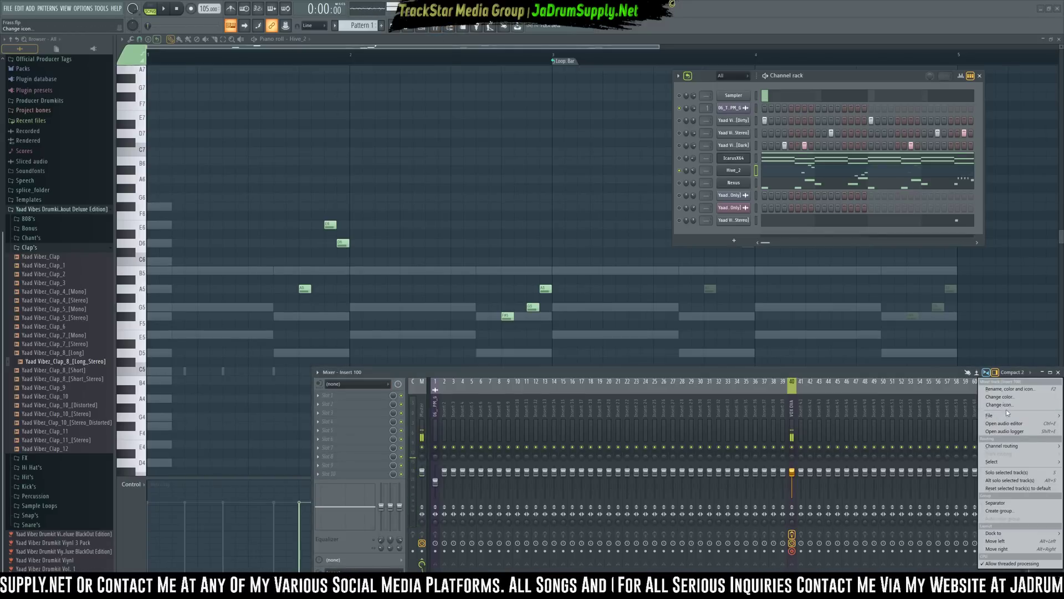
mouse_move(1007, 414)
left_click(886, 445)
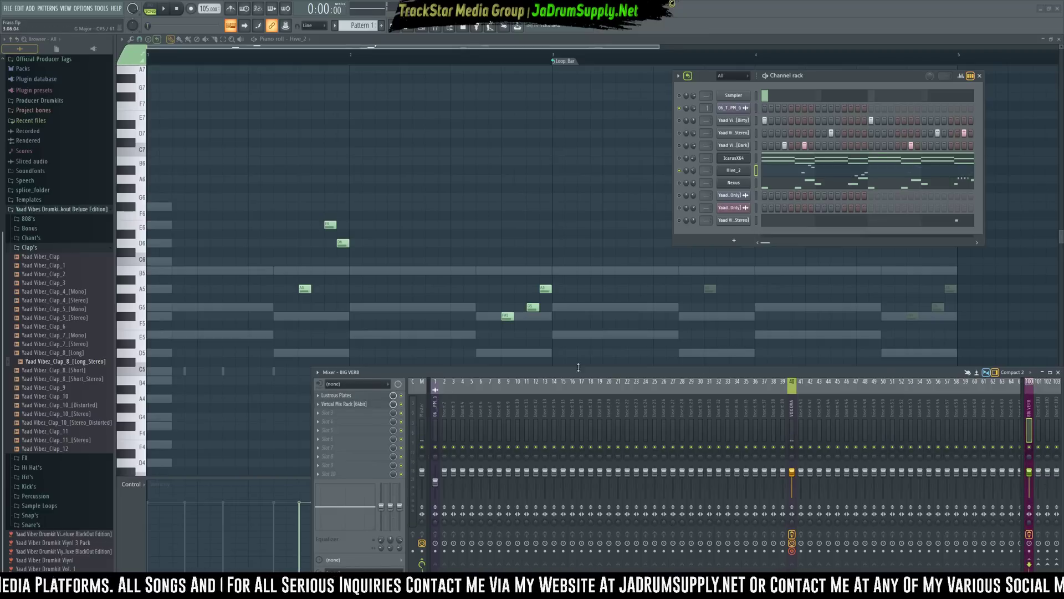
Route the Hive 2 channel to mixer track 2
left_click(744, 174)
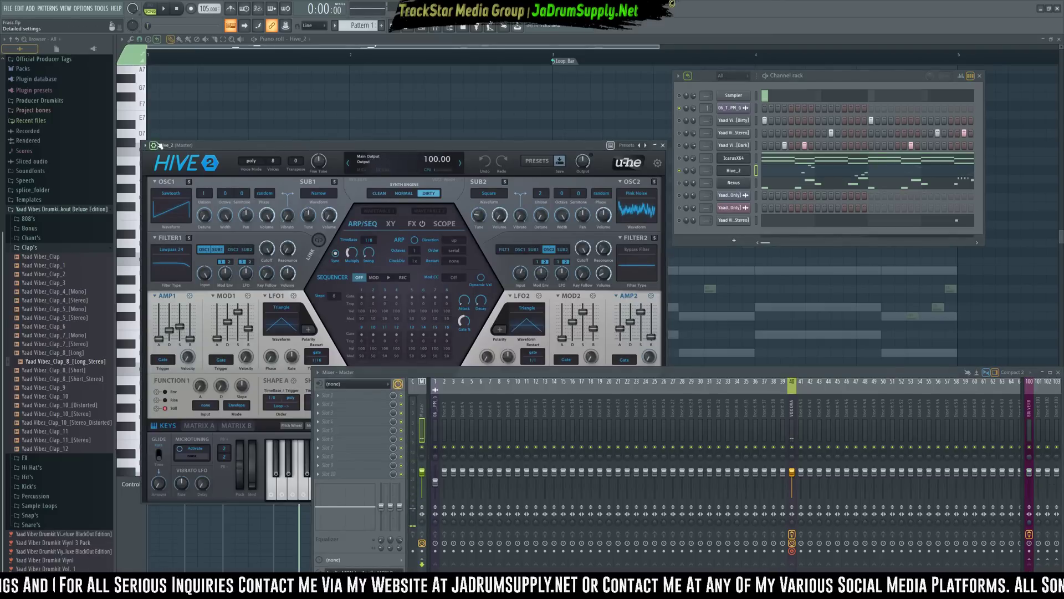
left_click(154, 145)
left_click_drag(652, 160, 652, 155)
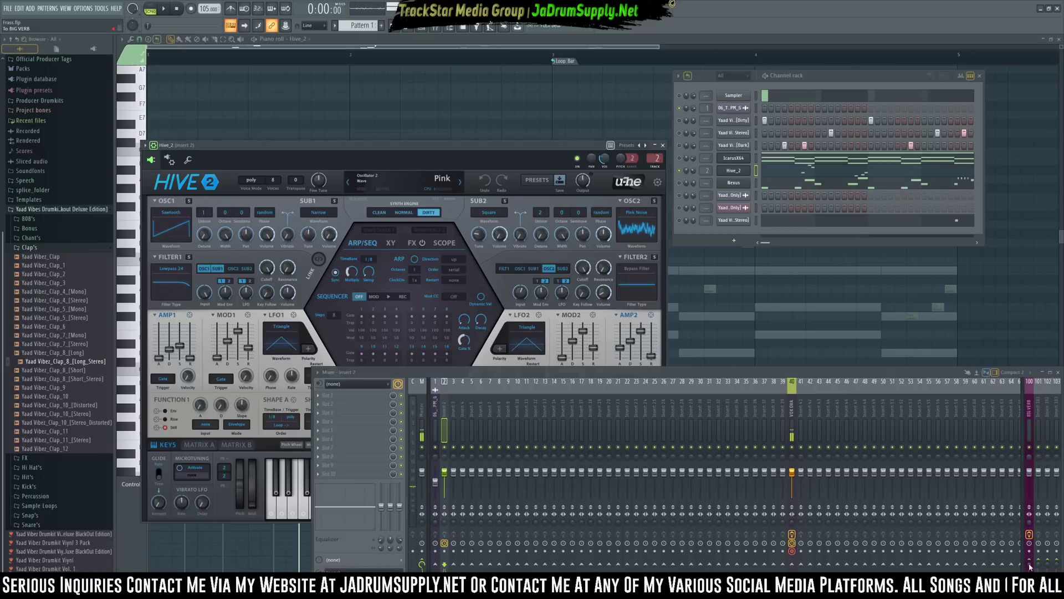
Play the pattern, raise the Hive 2 melody notes by one octave, and close the mixer
key("space")
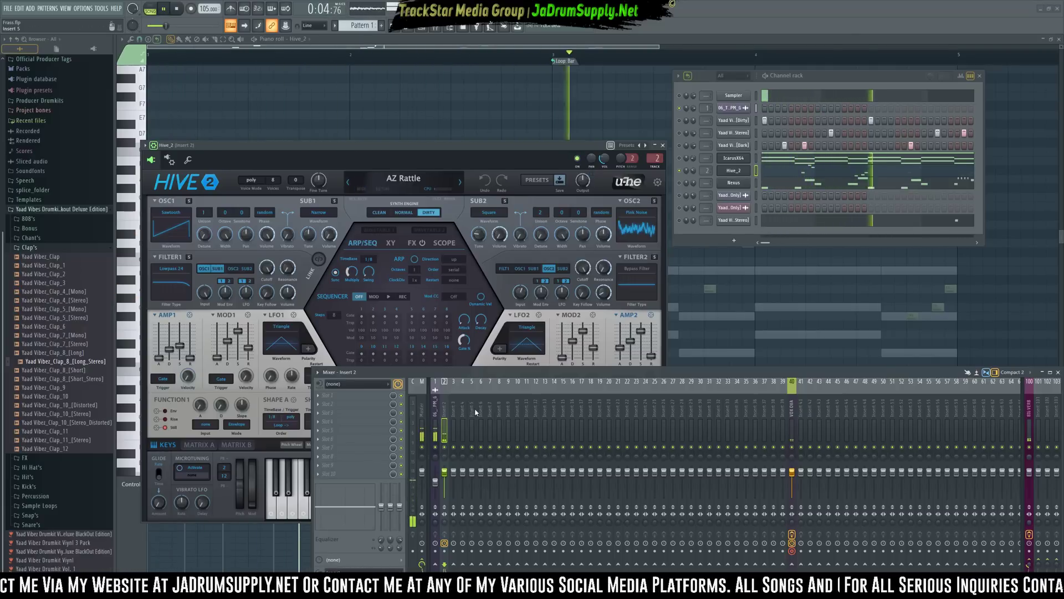
left_click(833, 176)
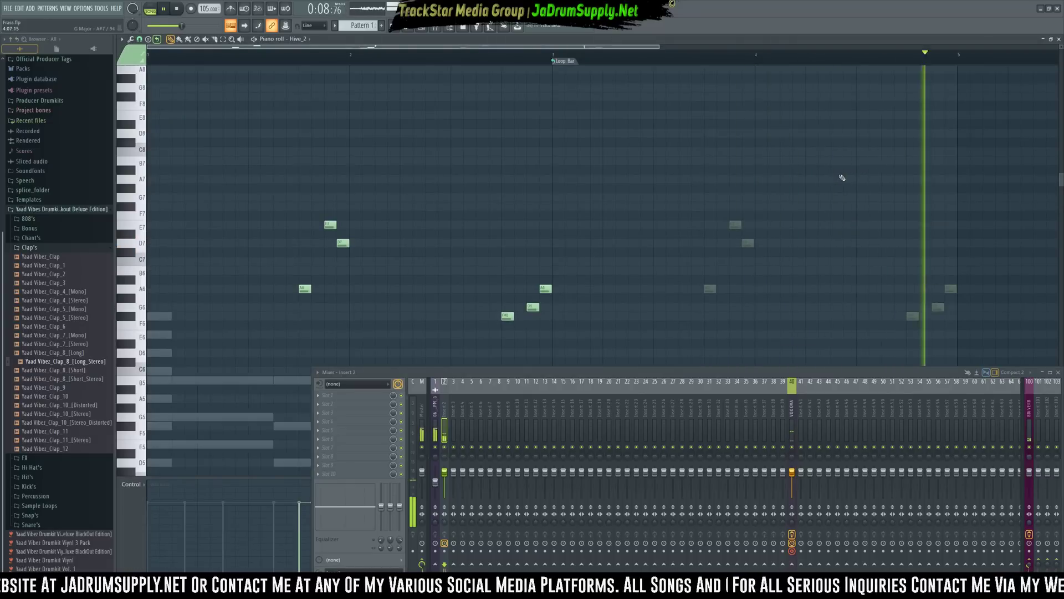
left_click(1058, 372)
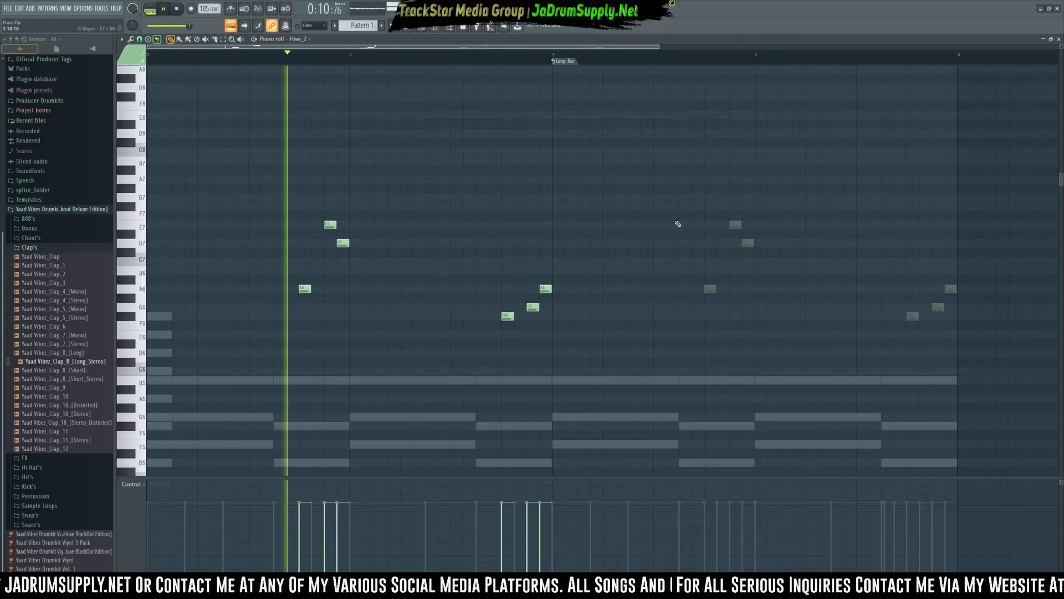
Unmute all channels in the channel rack, play the full pattern, and close the Hive 2 piano roll
left_click(427, 27)
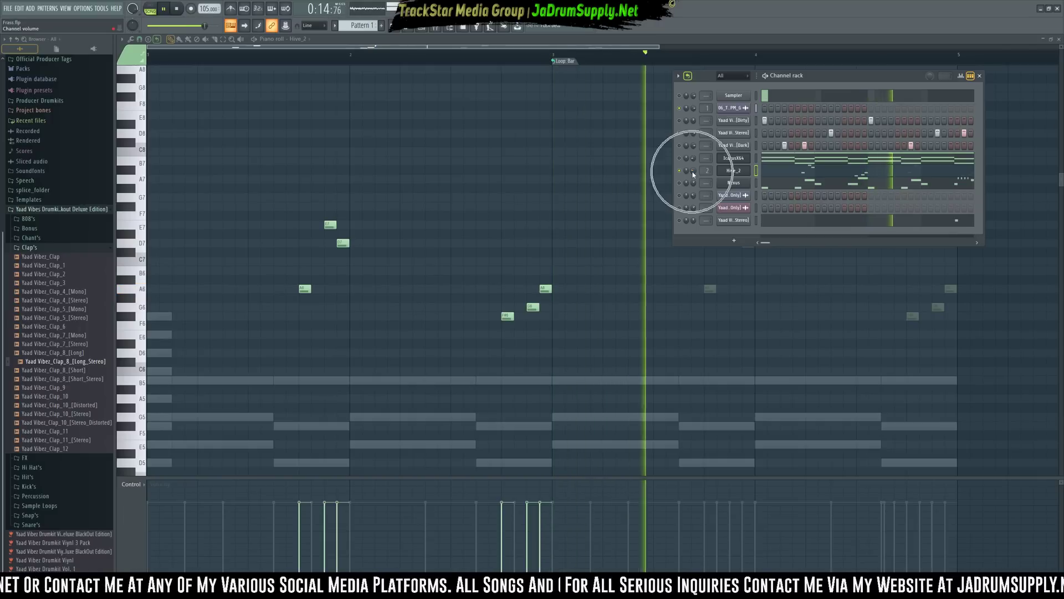
key("space")
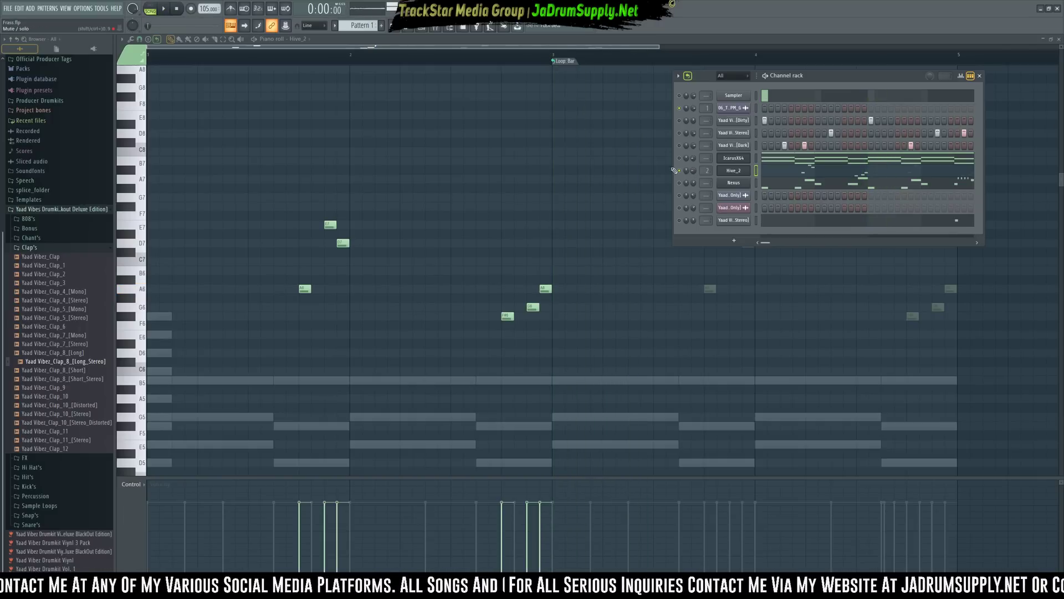
right_click(681, 171)
key("space")
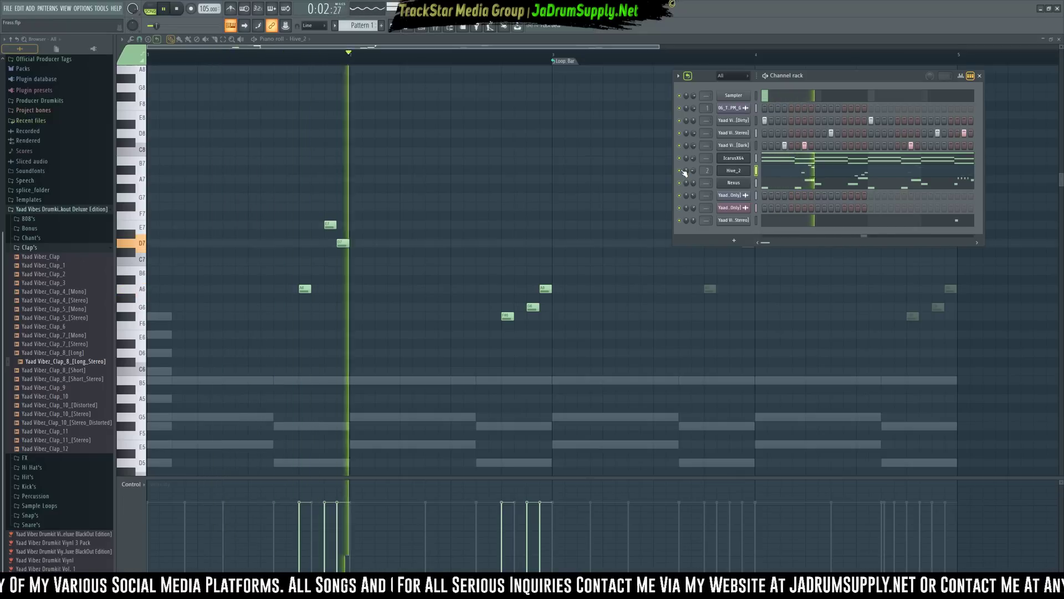
left_click(791, 175)
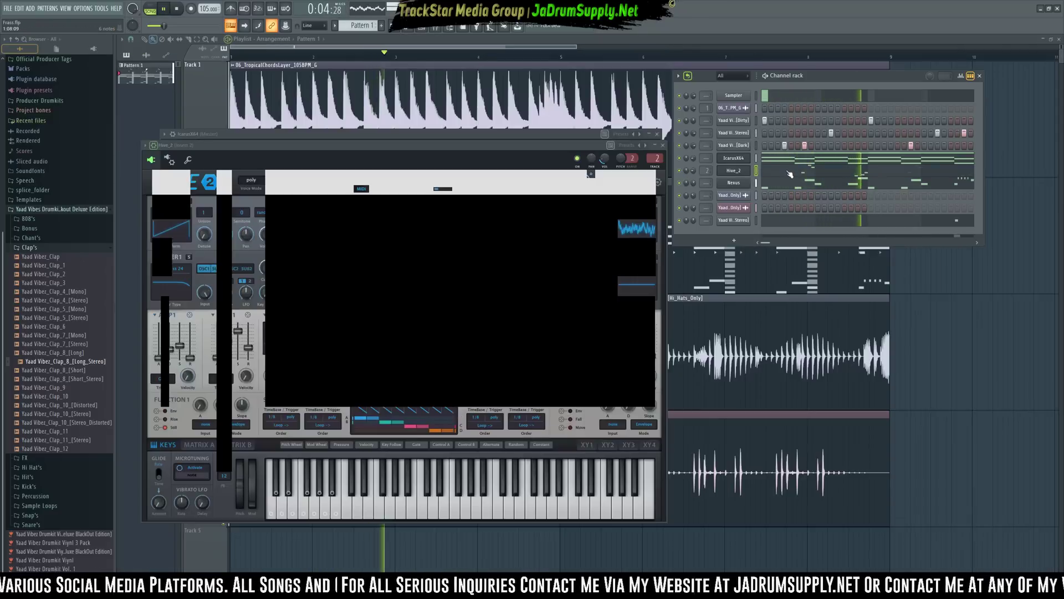
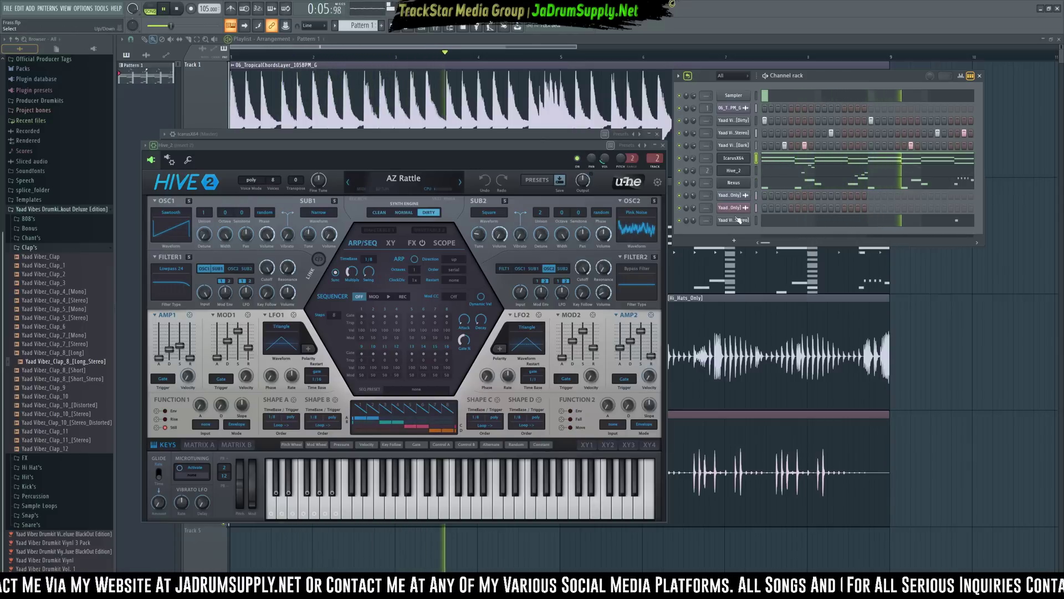
Lower the volume of the hi-hats-only percussion loop channel and mute the Hive 2 channel
left_click(737, 196)
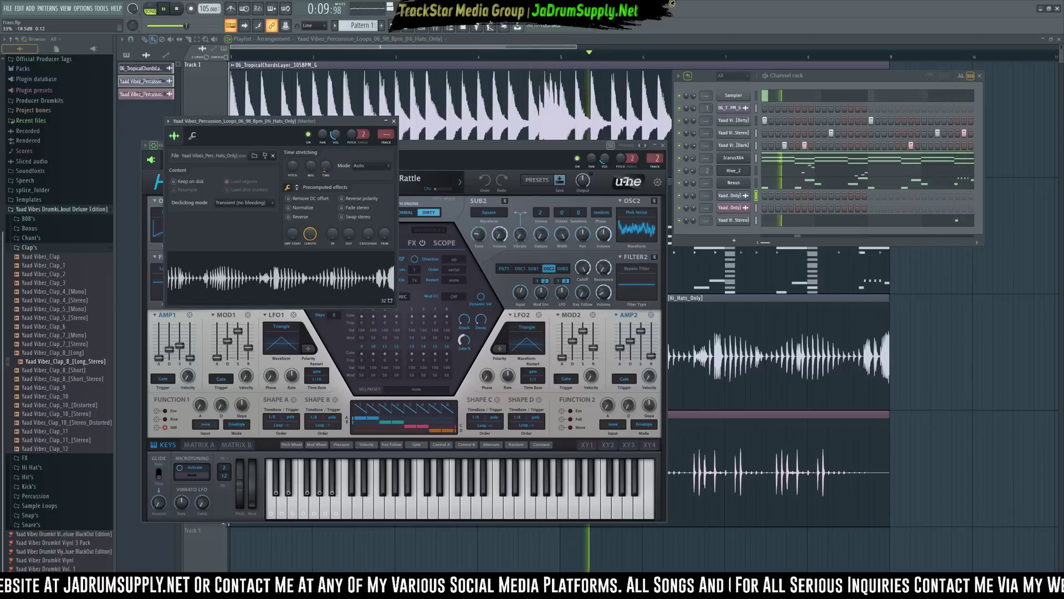
left_click_drag(323, 136, 324, 135)
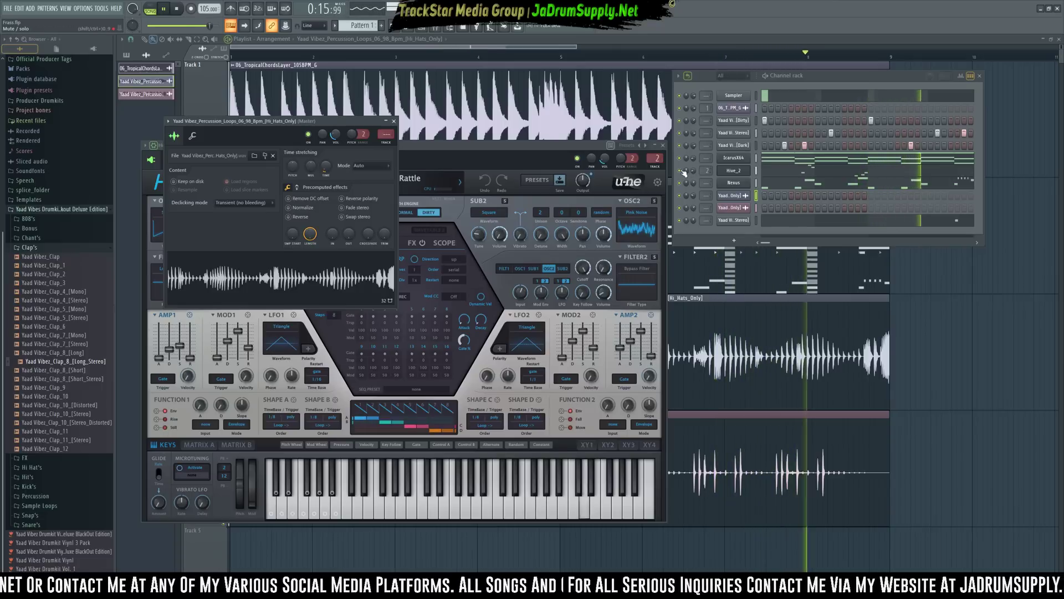
left_click(681, 170)
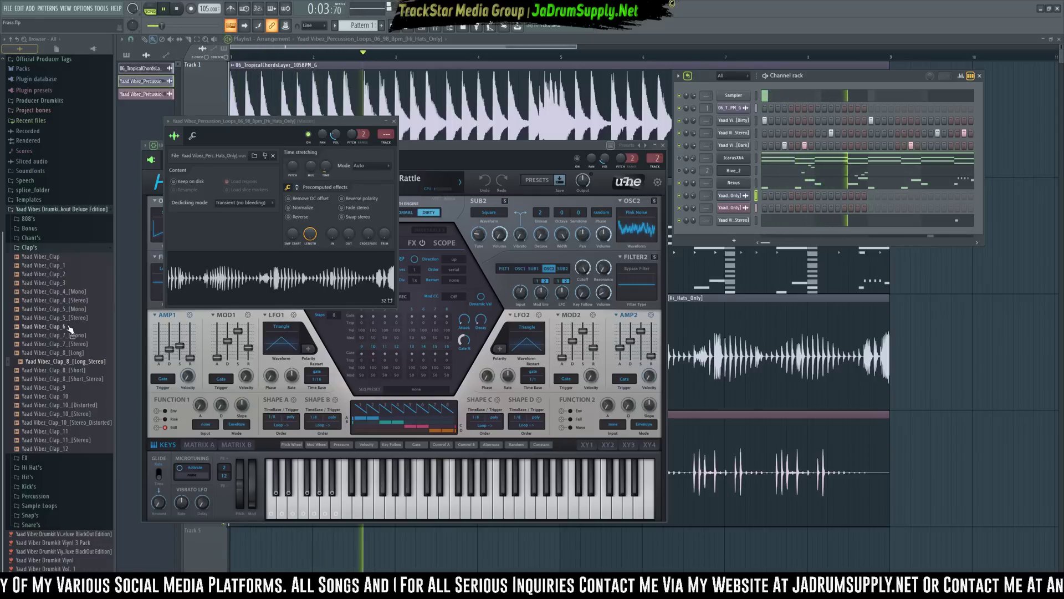
Audition clap samples, add Yaad Vibez_Clap_10_[Stereo] as a new channel, and place one hit near the end of its step row
left_click(65, 327)
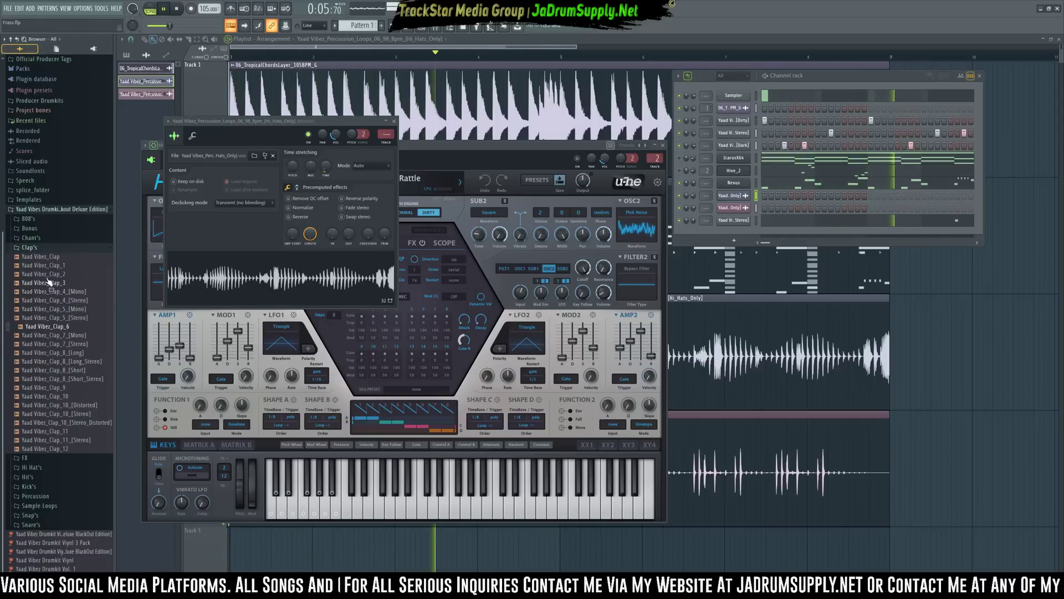
left_click(51, 414)
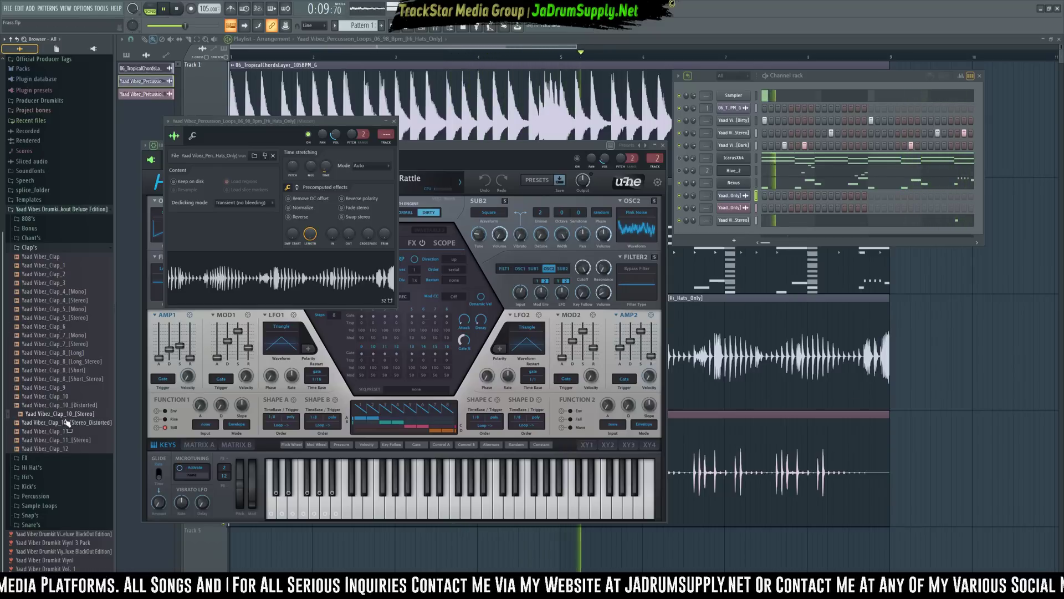
right_click(72, 412)
left_click(100, 422)
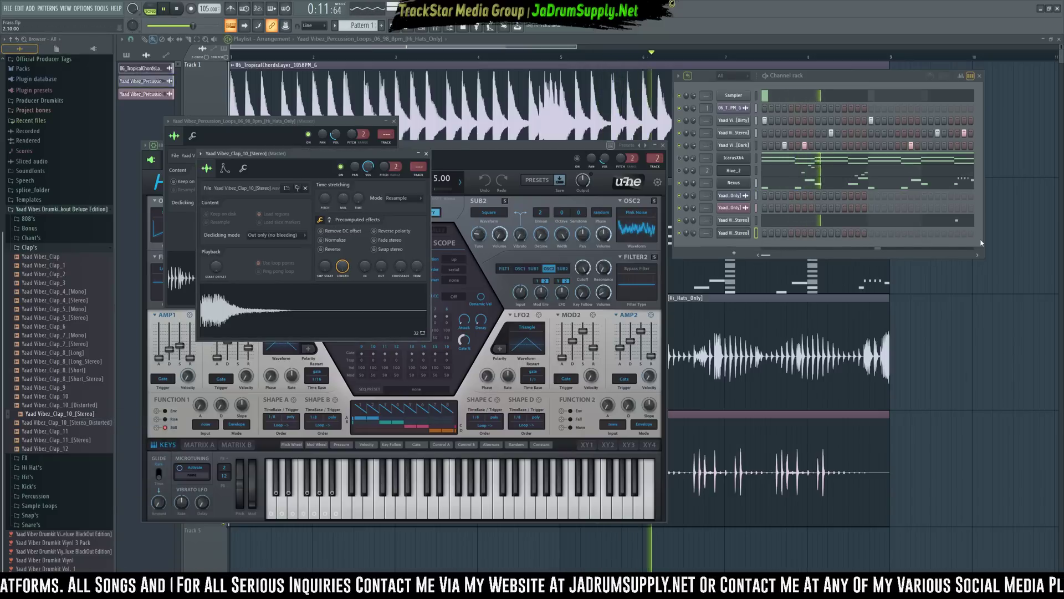
left_click(964, 232)
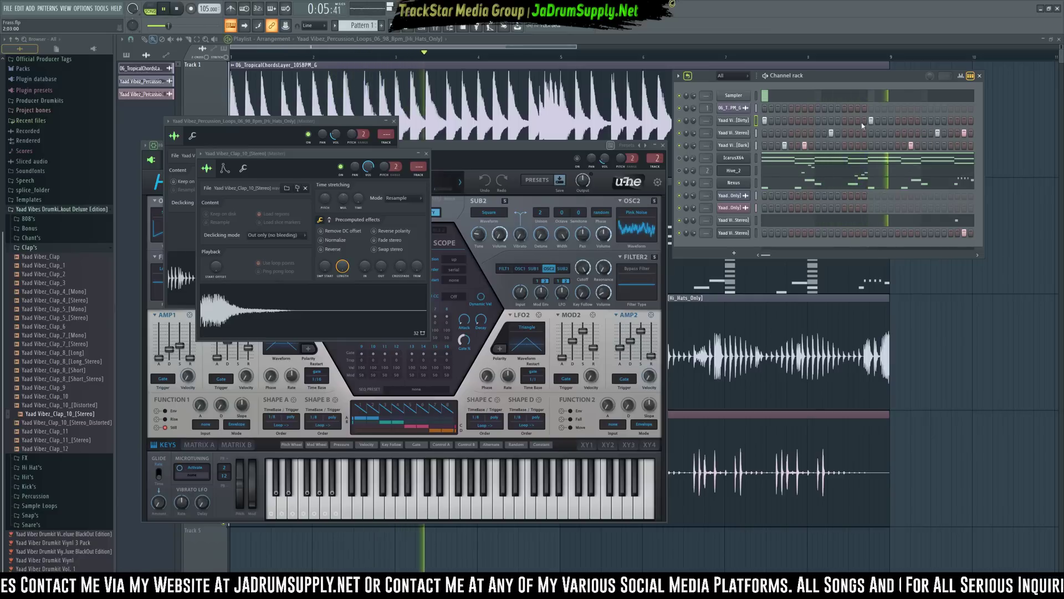
Duplicate the Yaad Vibez_Kick_7_[Dirty] notes into bars 3 and 4 of its piano roll and add an extra kick late in bar 4
right_click(748, 119)
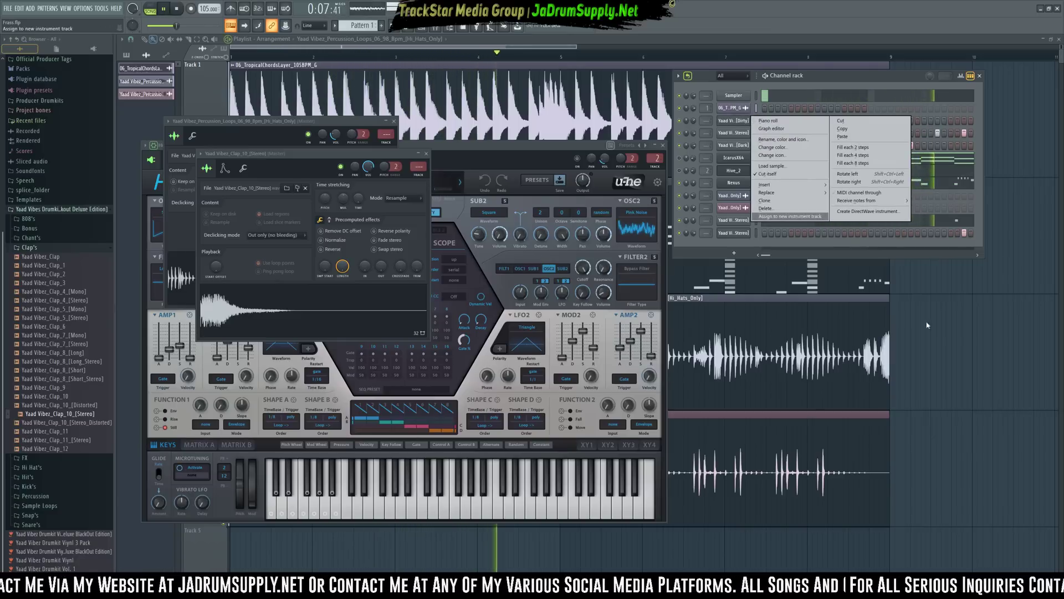
left_click(766, 121)
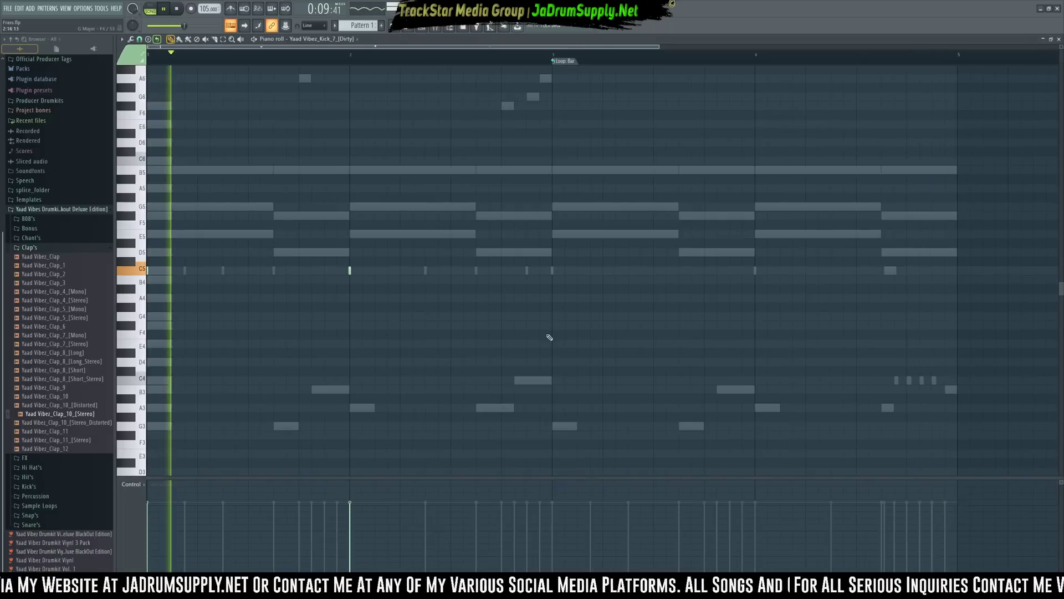
left_click_drag(395, 302, 65, 232)
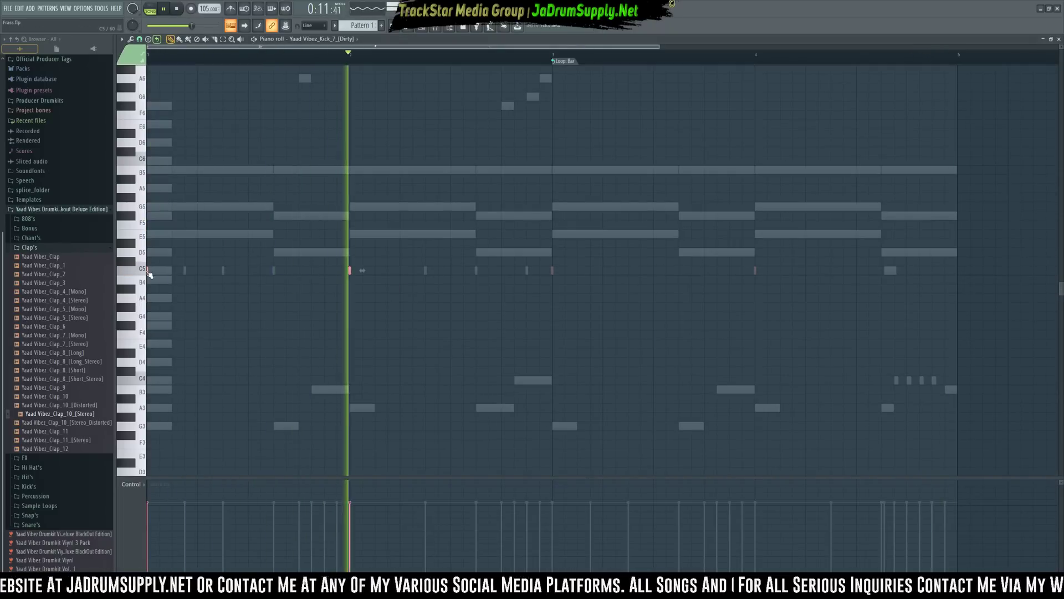
left_click_drag(148, 271, 579, 265, "shift")
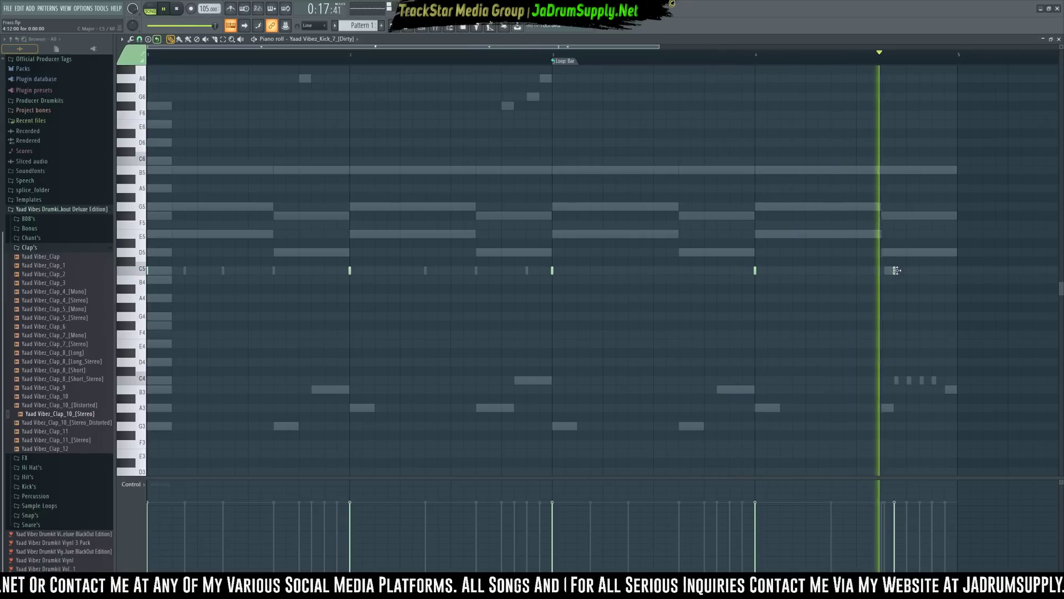
left_click(891, 270)
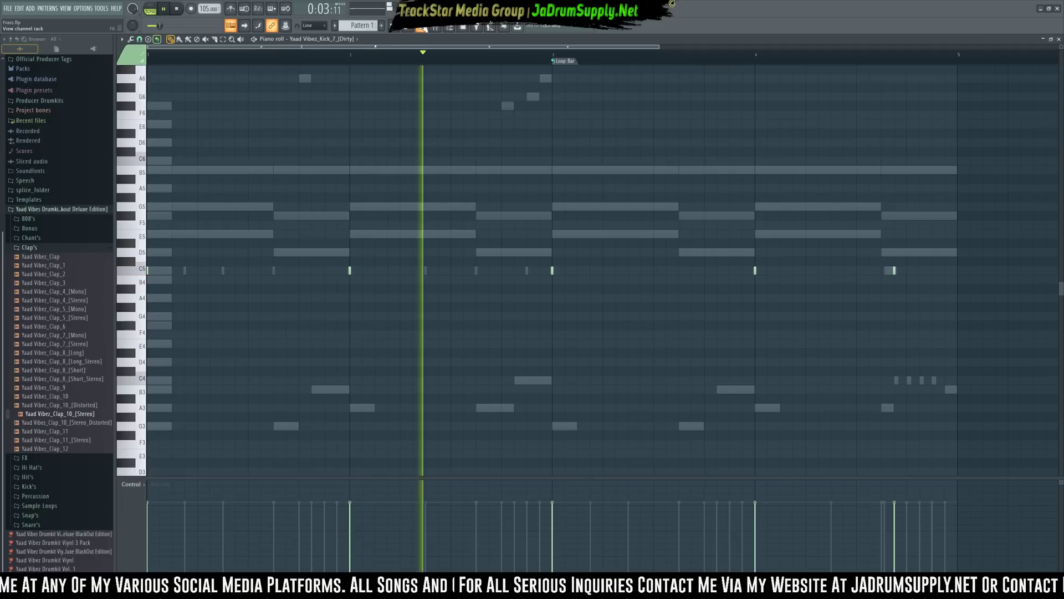
Add a Serum_x64 channel to the channel rack, stop playback, and move the synth window to the middle of the workspace
key("F6")
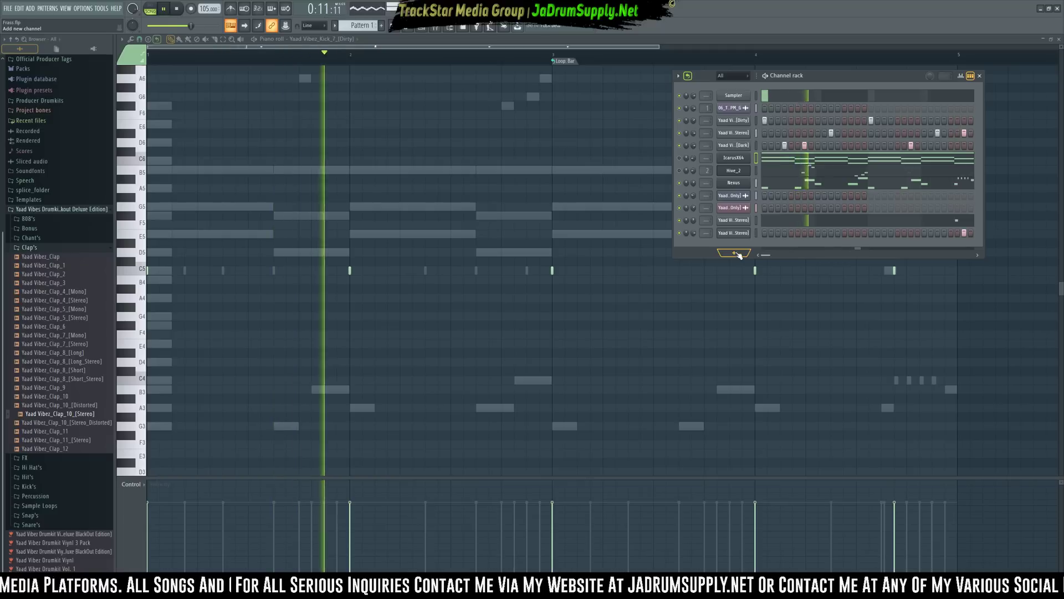
left_click(739, 255)
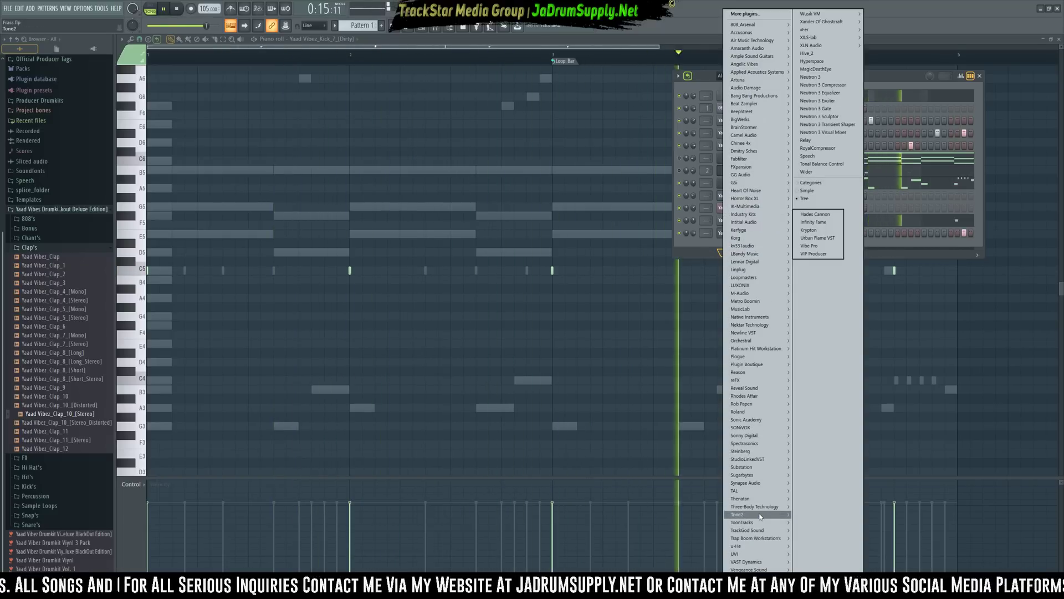
mouse_move(760, 516)
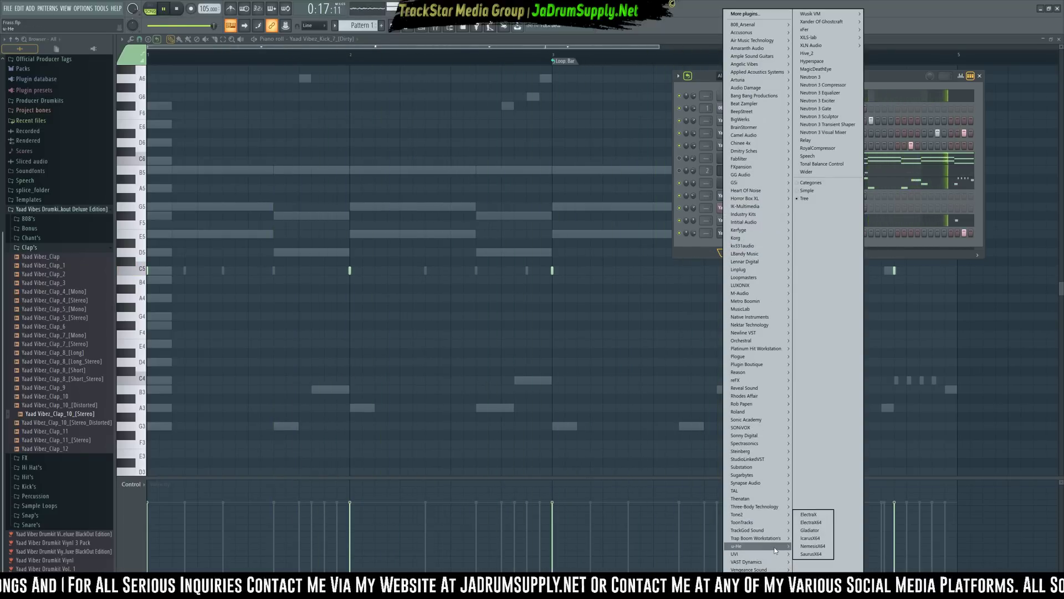
mouse_move(775, 547)
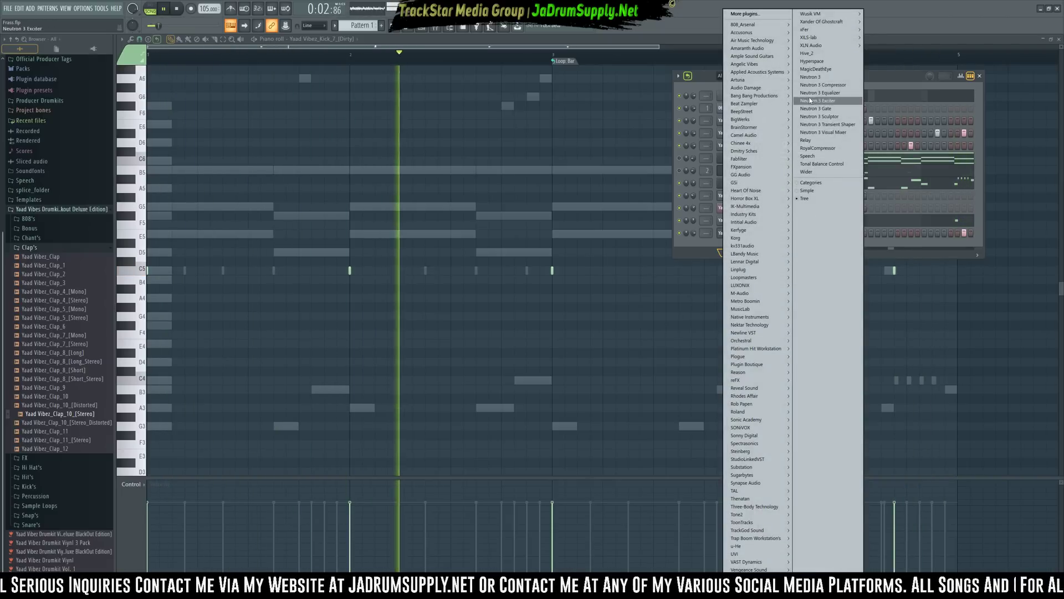
mouse_move(807, 30)
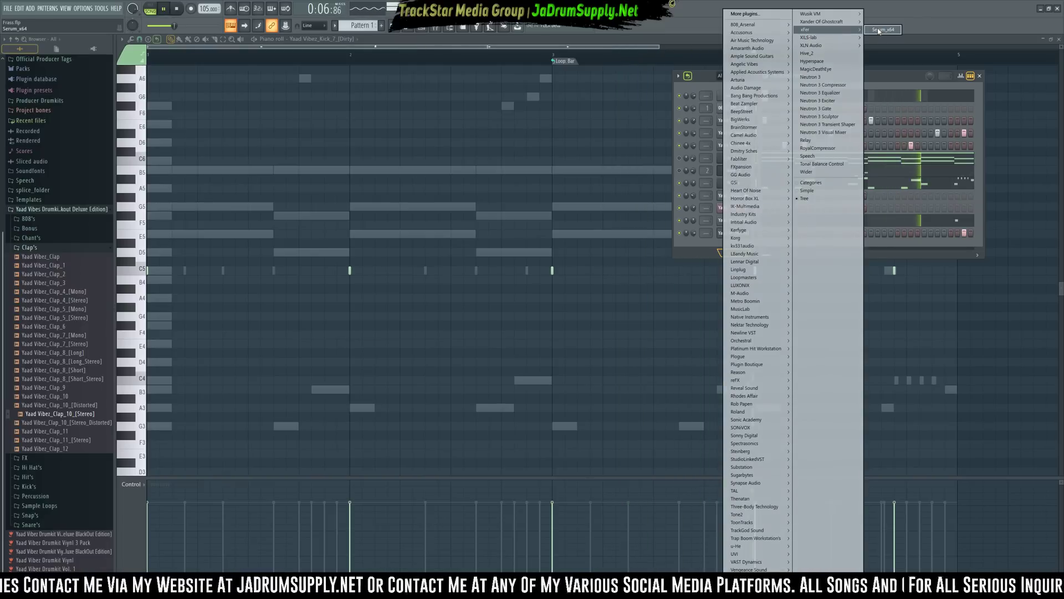
left_click(881, 29)
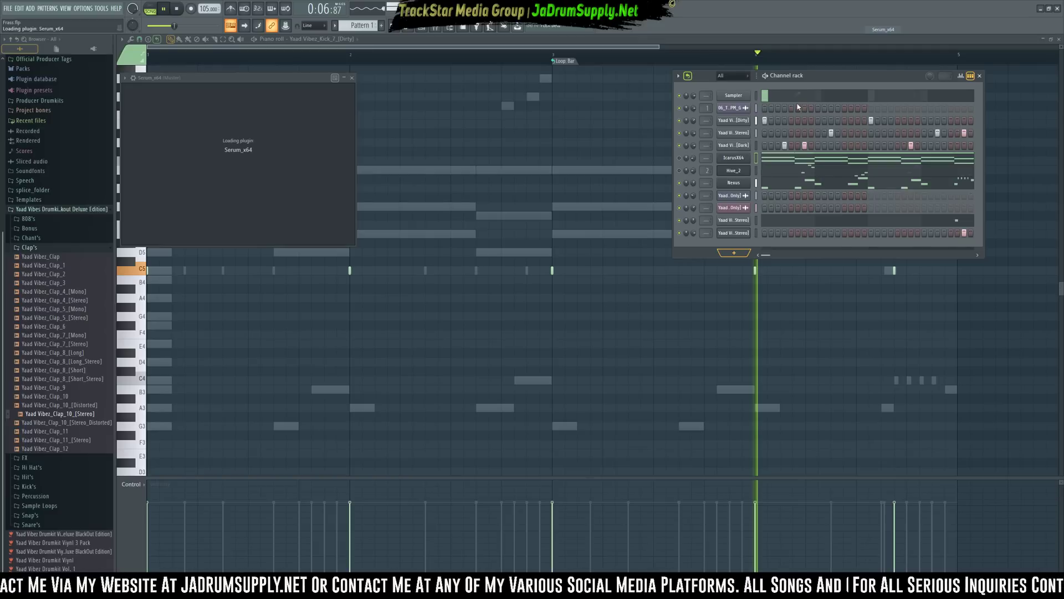
key("space")
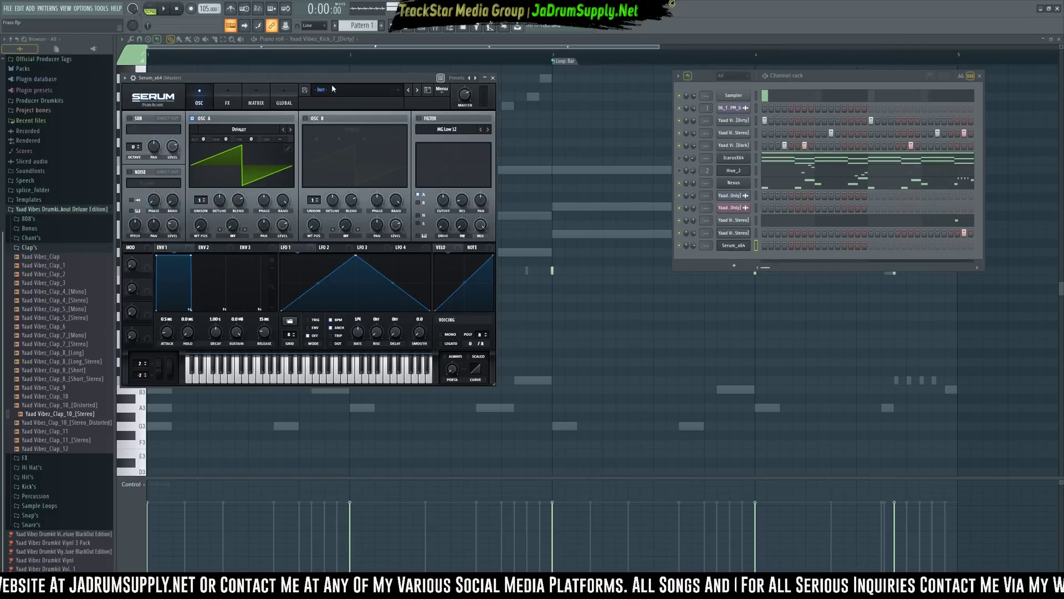
left_click_drag(354, 83, 499, 217)
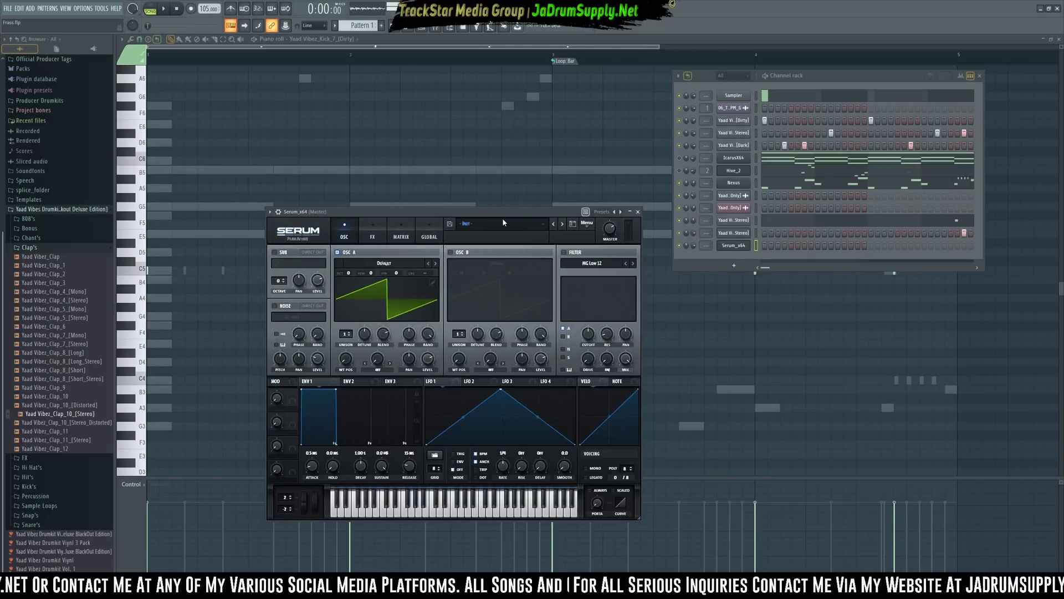
left_click(503, 223)
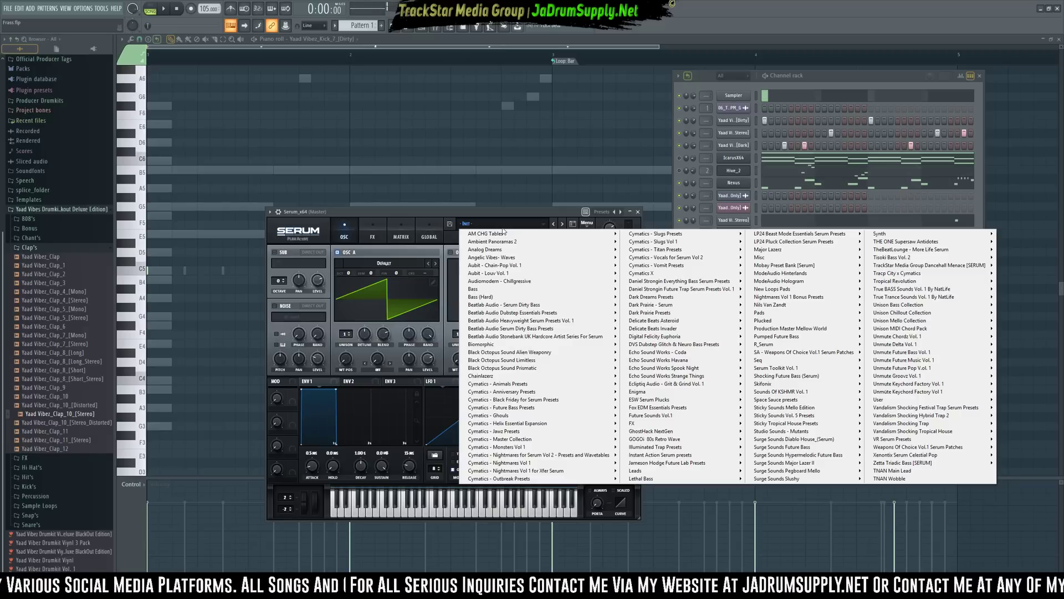
mouse_move(607, 276)
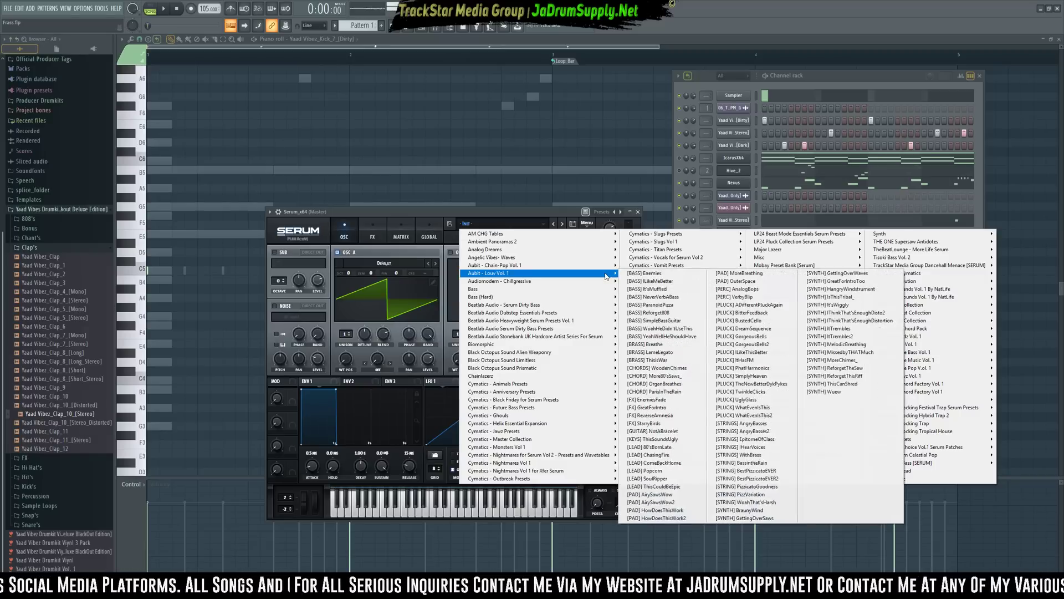
mouse_move(677, 260)
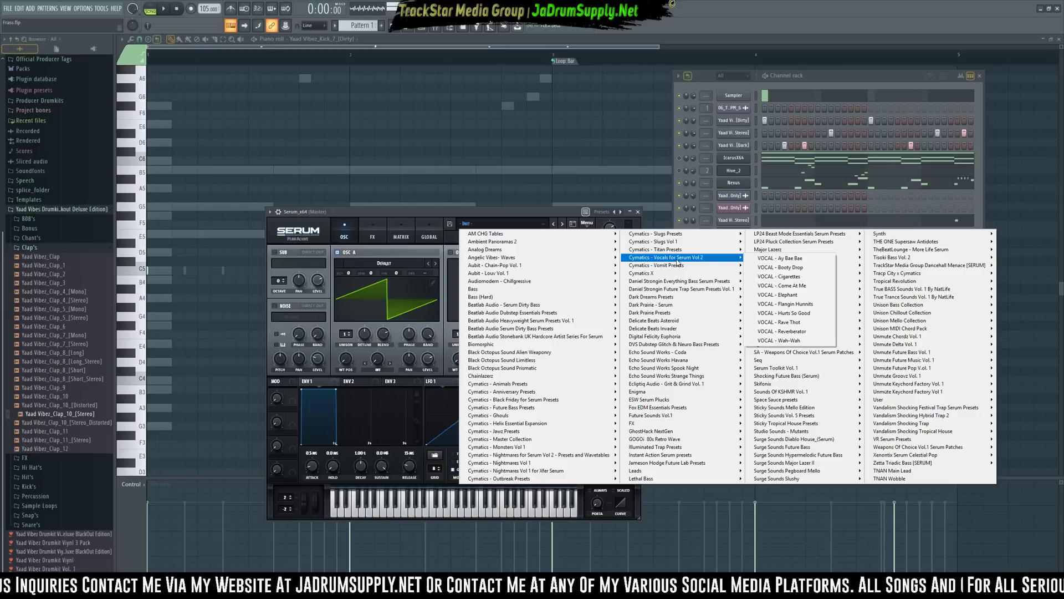
left_click(495, 217)
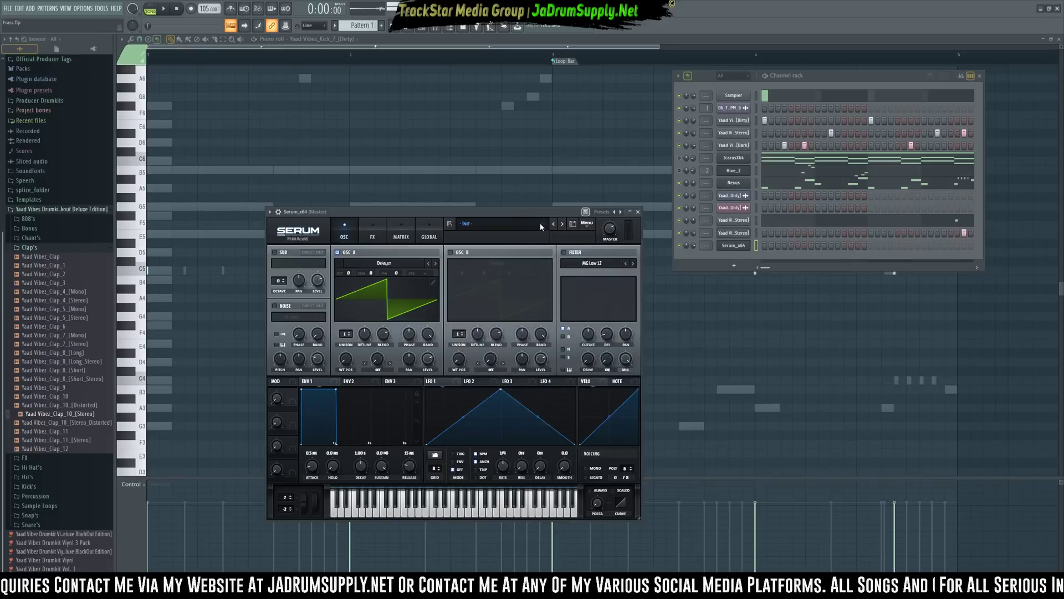
Filter Serum's preset browser to the Lead category, audition Amazon and Arpeggiate Me, and load LD - Back In Time
left_click(573, 224)
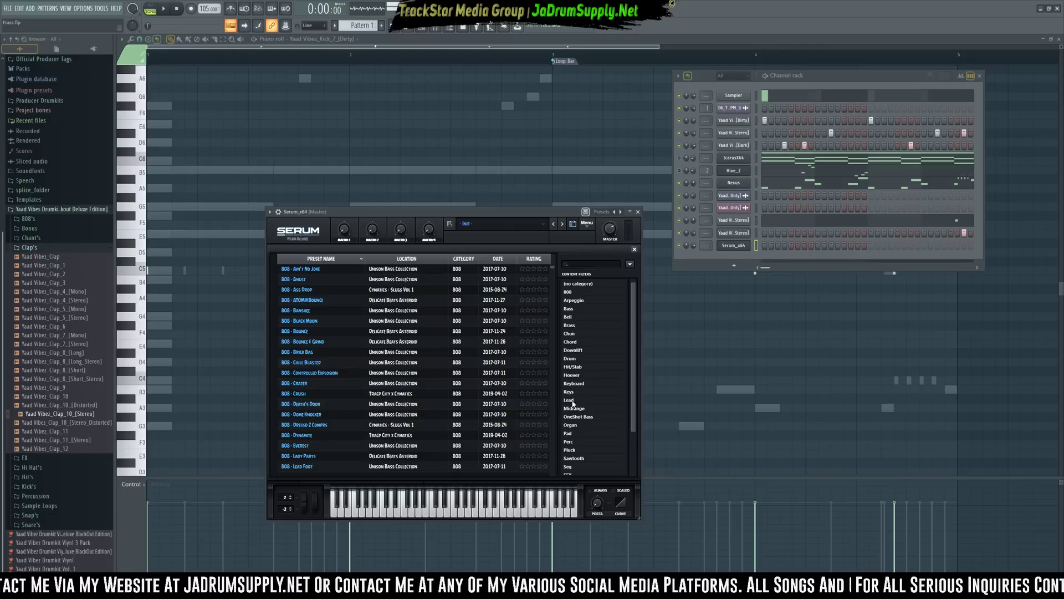
left_click(571, 400)
left_click(310, 300)
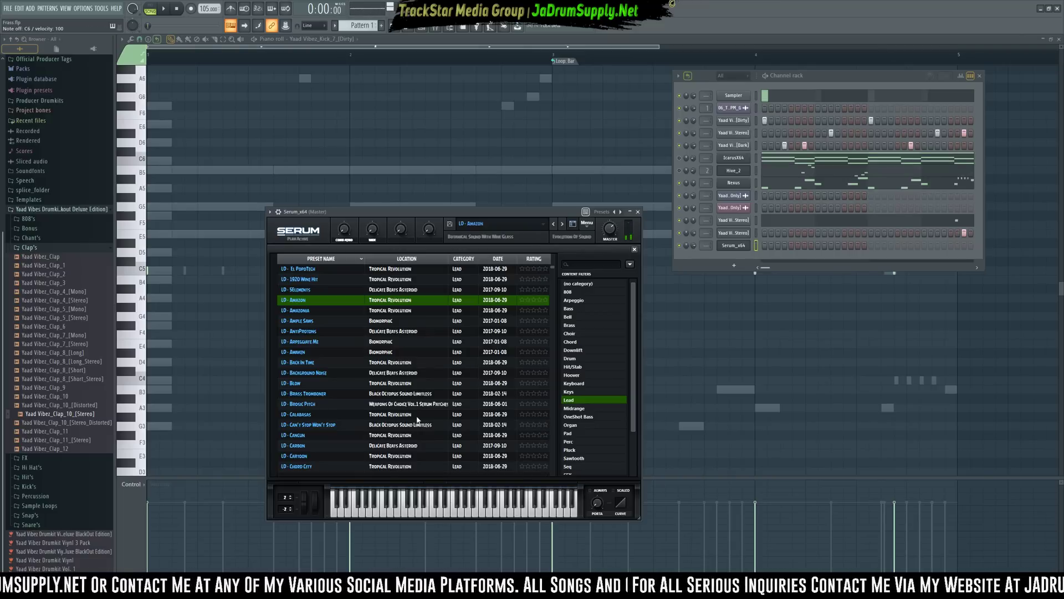
left_click(357, 342)
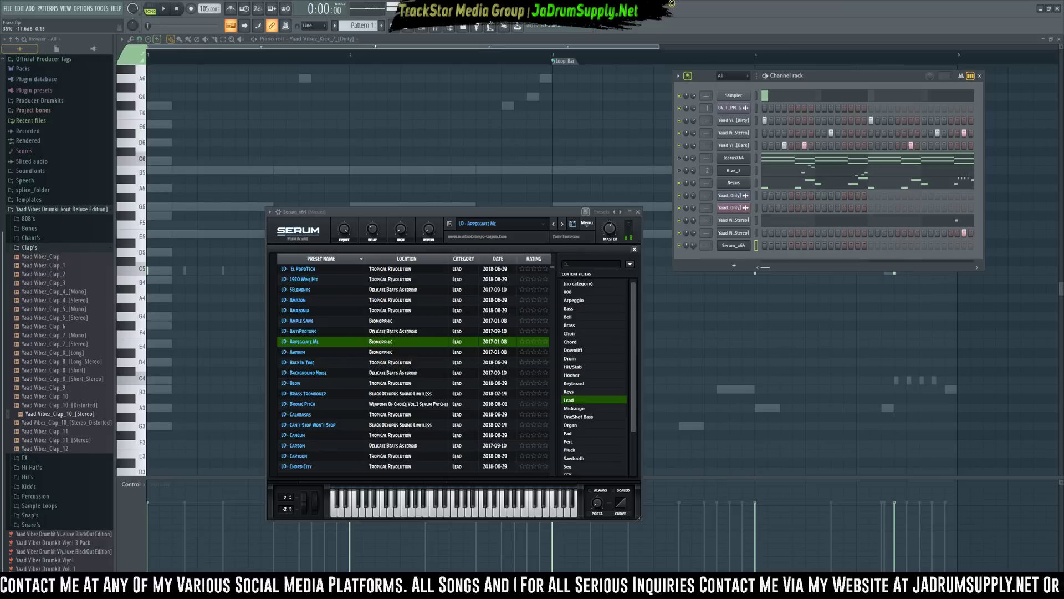
left_click(368, 362)
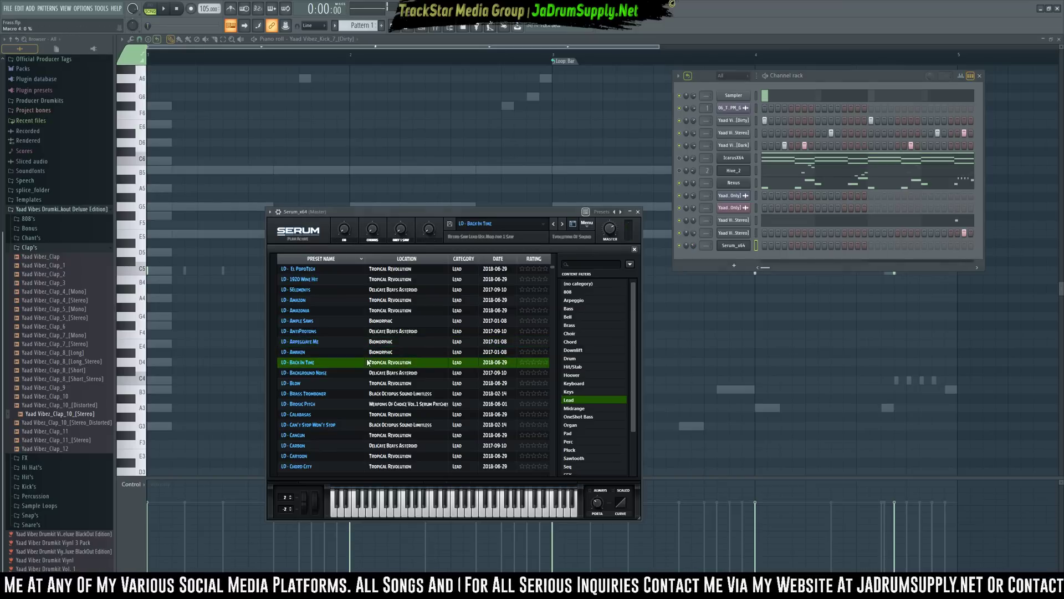
Draw a B5 note in the second half of bar 1 in Serum's piano roll and adjust its length while previewing
right_click(746, 250)
left_click(769, 246)
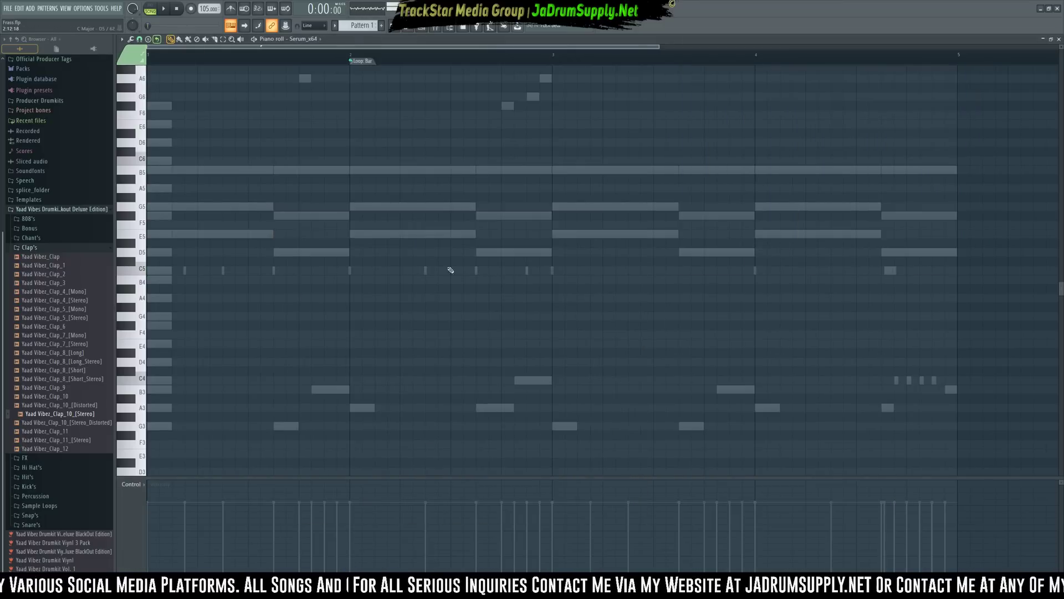
scroll(390, 255, "up", 2)
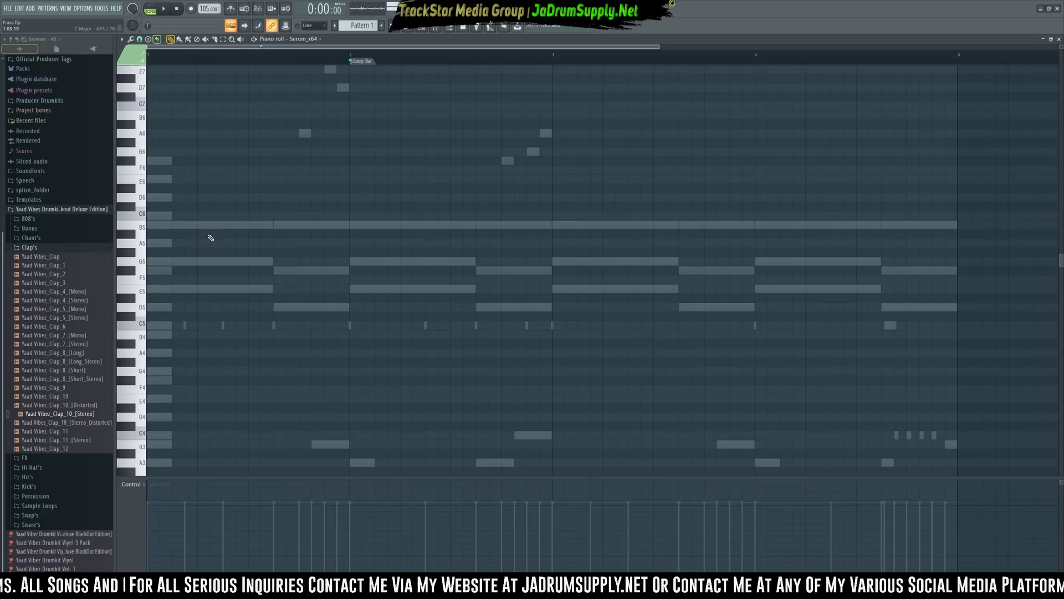
key("space")
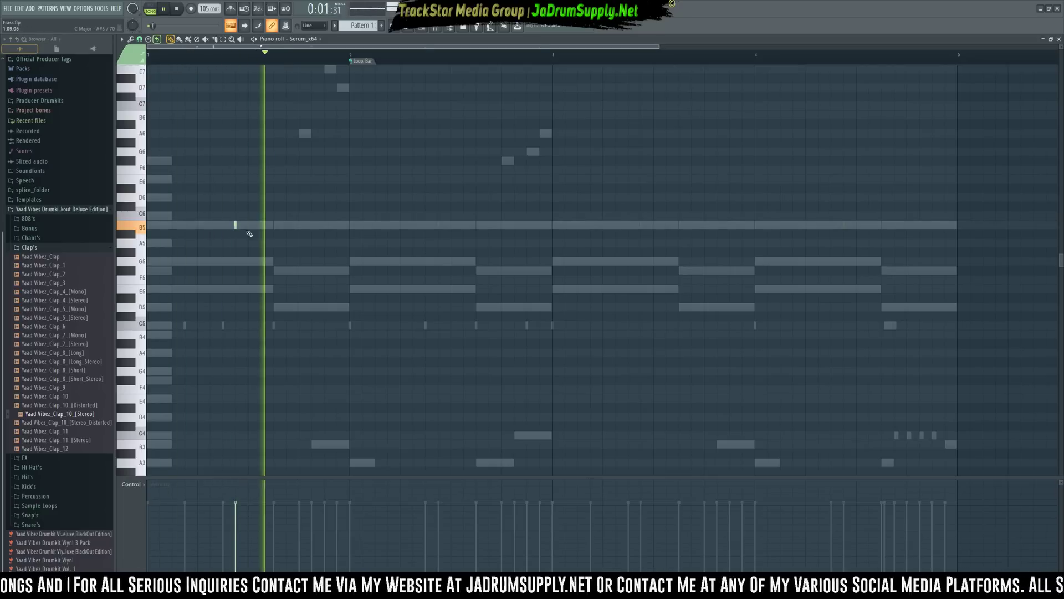
key("space")
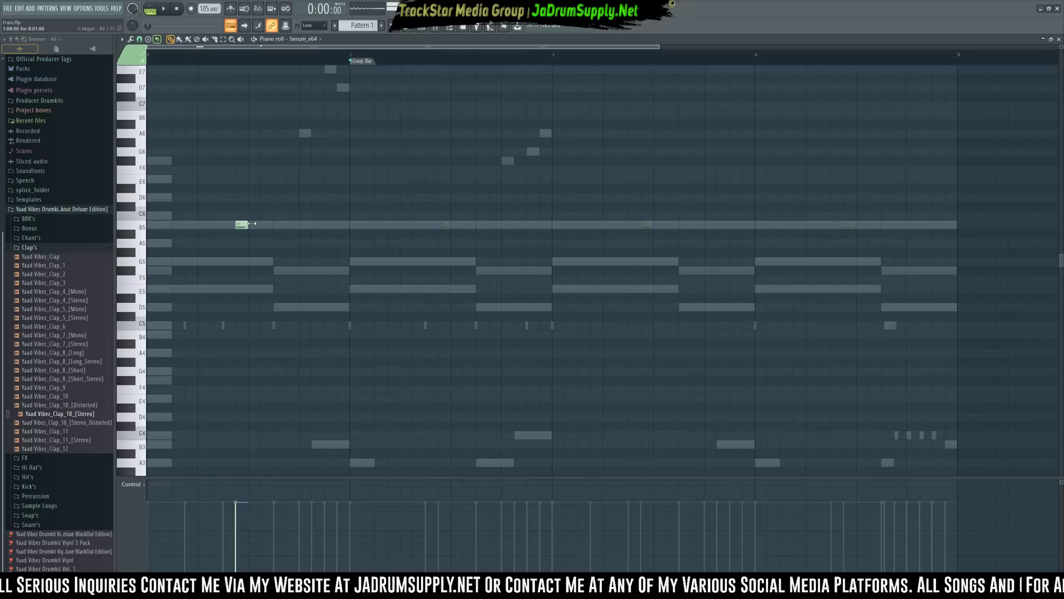
key("space")
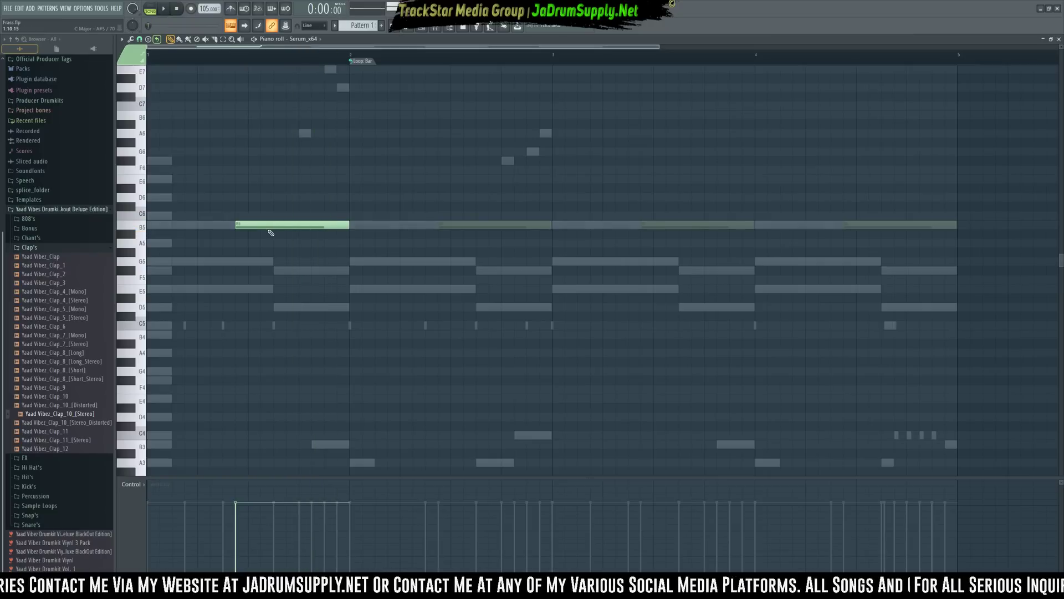
left_click_drag(345, 222, 273, 221)
Add a four-step D5 note at step 11 and an F#5 note at step 13 of bar 1, previewing the Serum melody
left_click(277, 271)
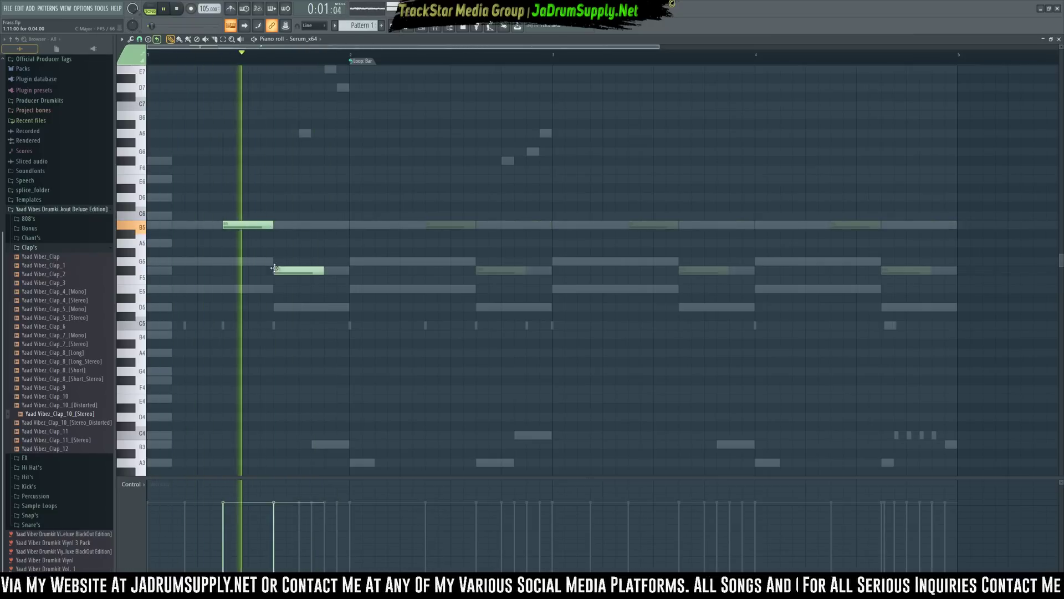
left_click_drag(315, 271, 310, 308)
key("space")
left_click(302, 269)
key("space")
scroll(303, 270, "up", 1)
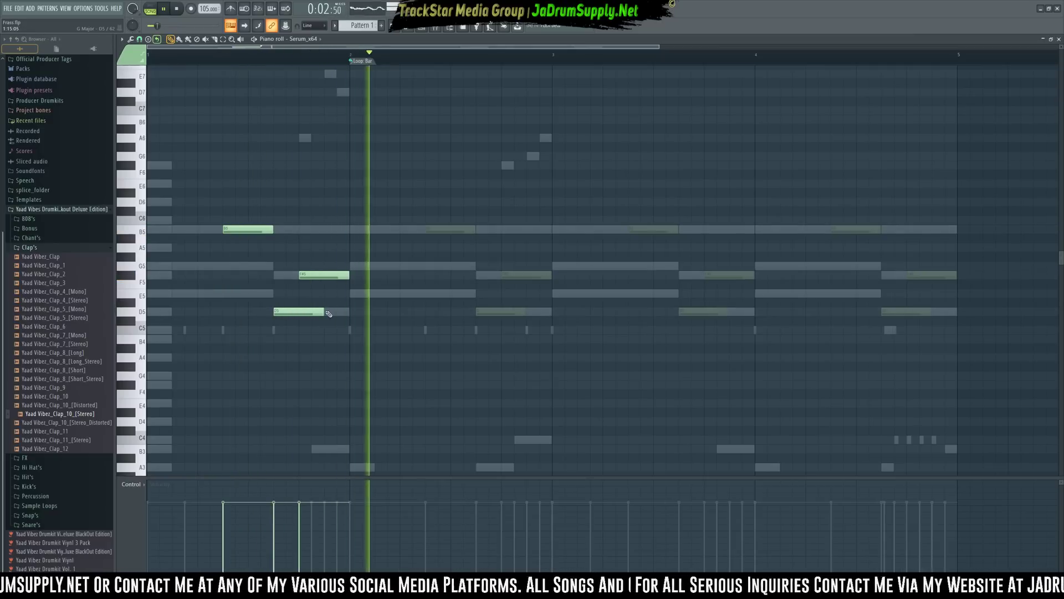
Shorten Serum's D5 note in bar 1 to two steps and restart playback of the pattern
left_click_drag(320, 313, 299, 313)
key("space")
key("space")
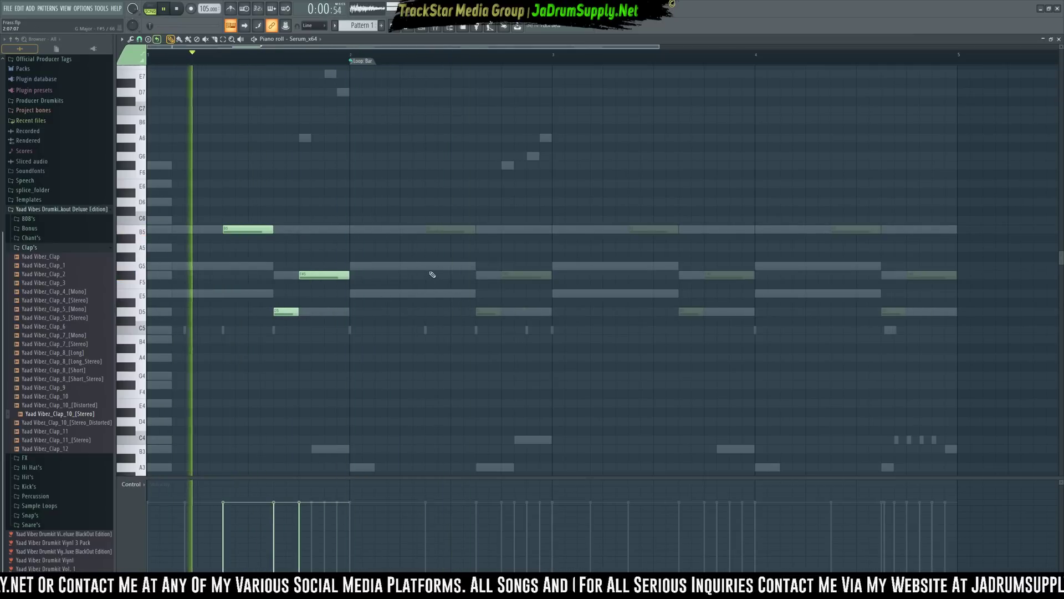
Starting at step 7 of bar 2, add one-step G5, B5, A5 and G5 notes followed by two-step F#5, D5 and E5 notes
left_click(432, 266)
left_click_drag(444, 267, 434, 266)
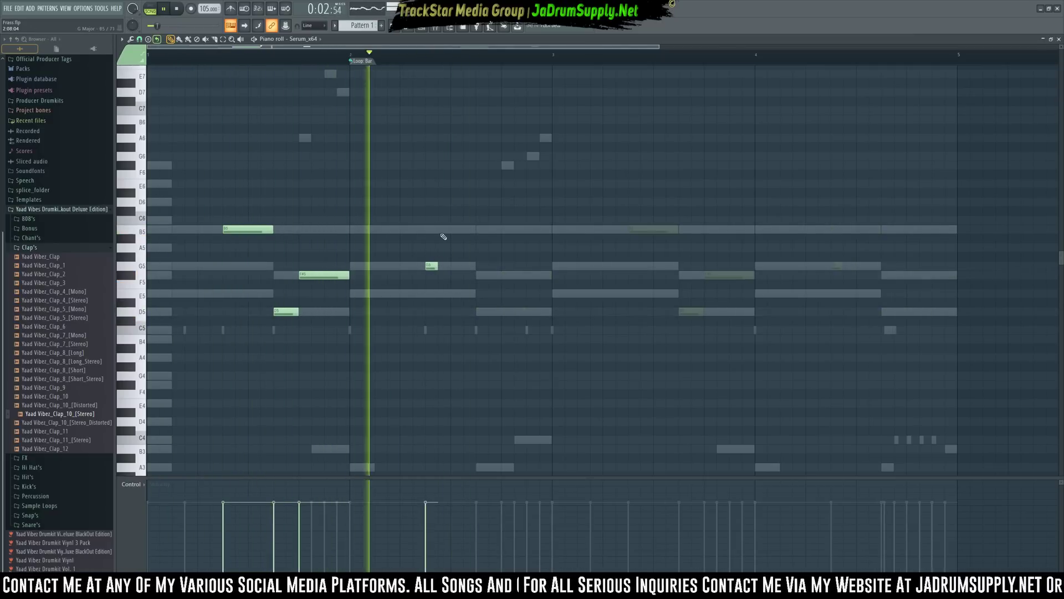
left_click(443, 229)
left_click(457, 248)
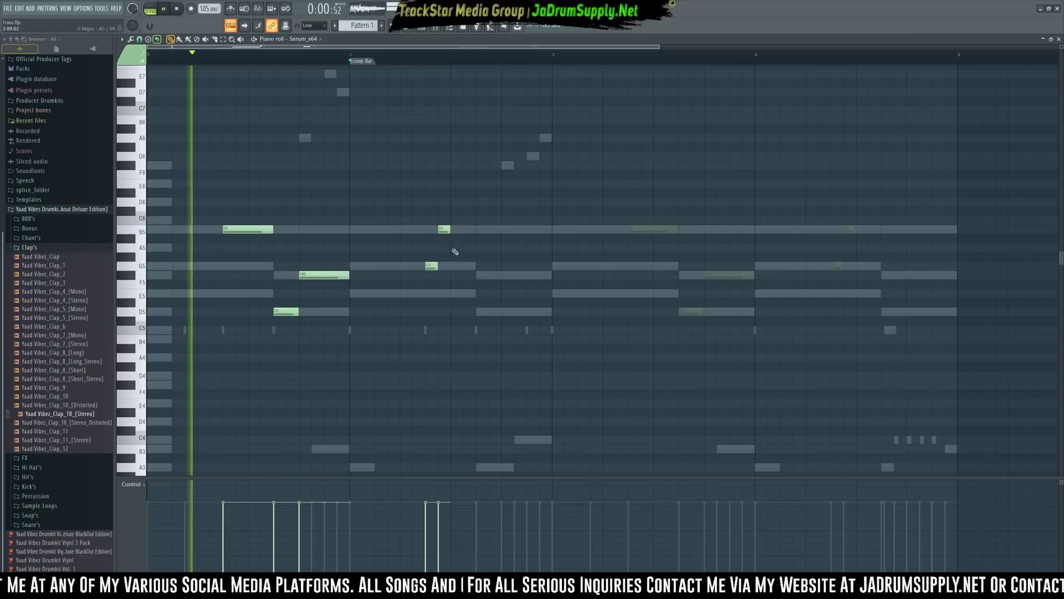
left_click(470, 266)
left_click(482, 275)
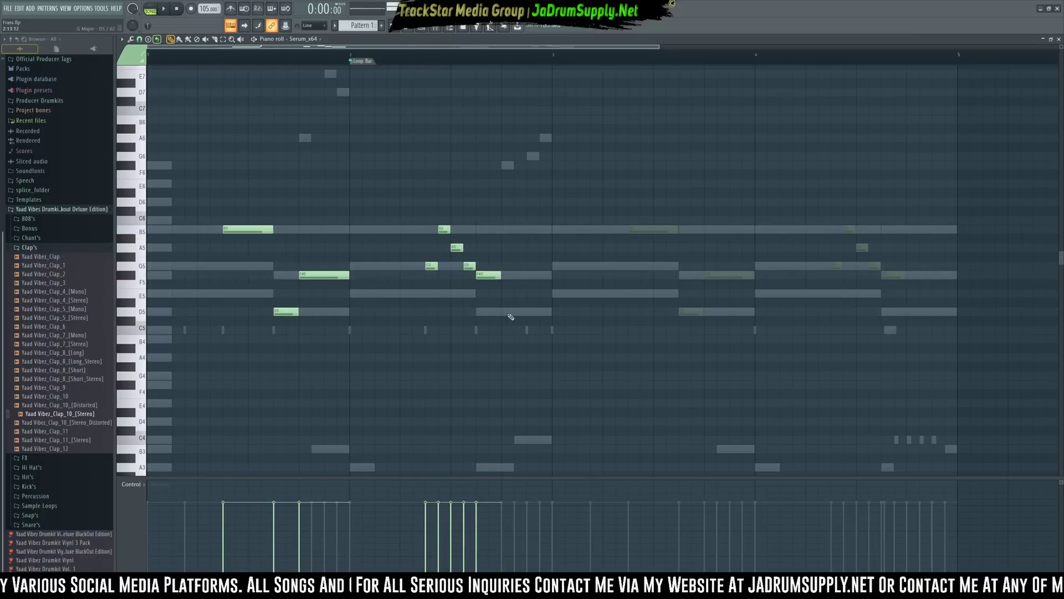
left_click(513, 312)
left_click(529, 295)
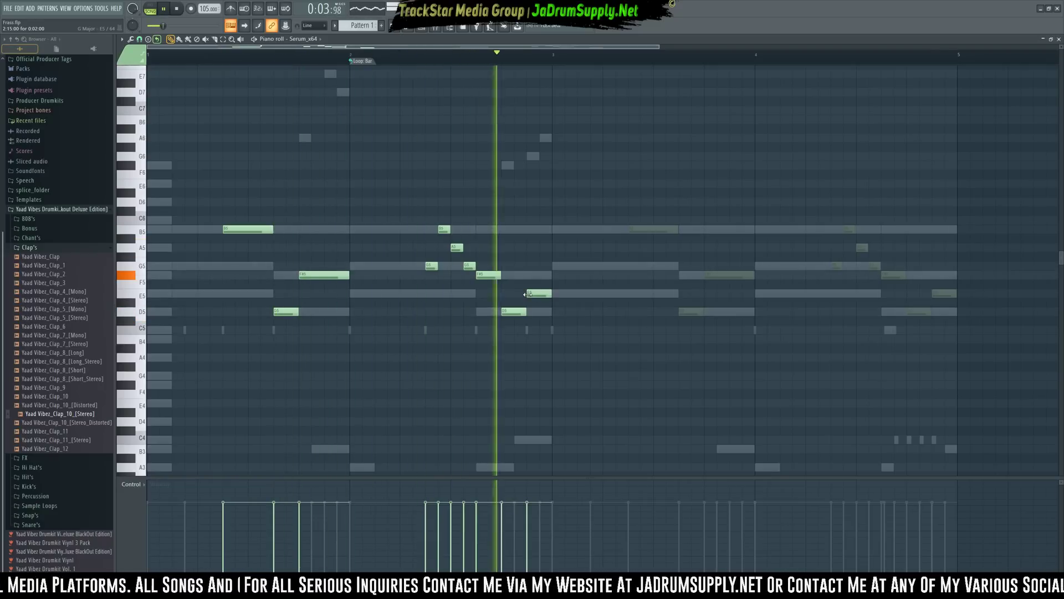
Starting at step 7 of bar 3, add one-step G5 and A5, two-step B5 and F#5, and a four-step D5 note
left_click(643, 266)
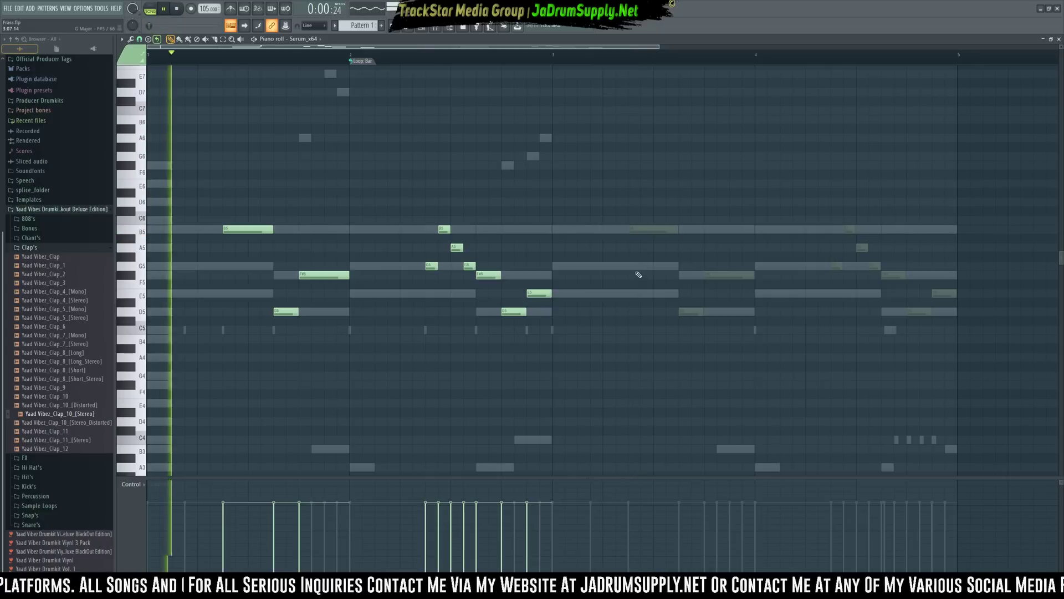
left_click_drag(652, 266, 640, 266)
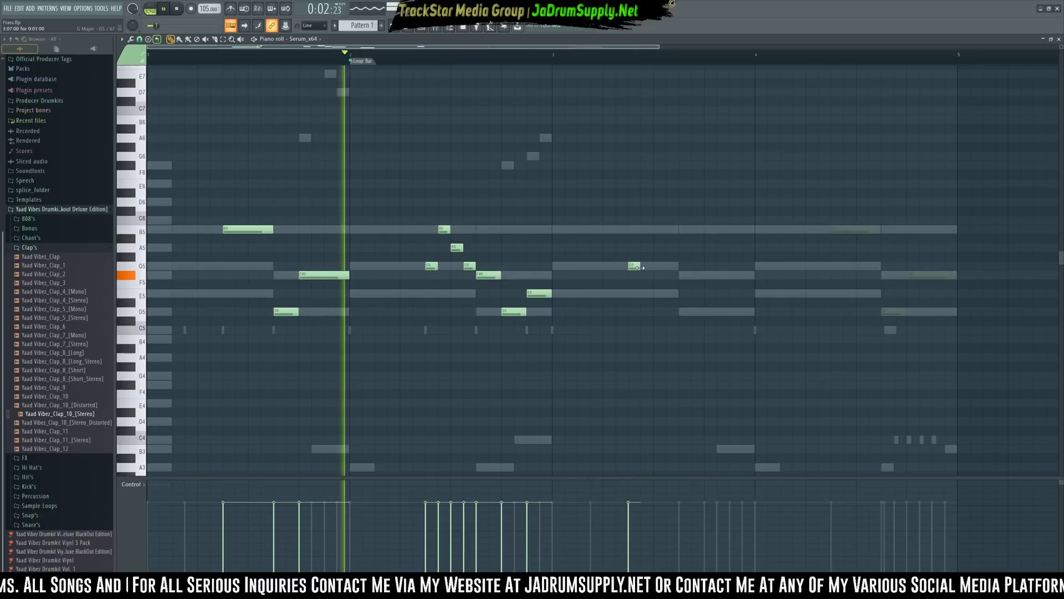
left_click(646, 248)
left_click(658, 229)
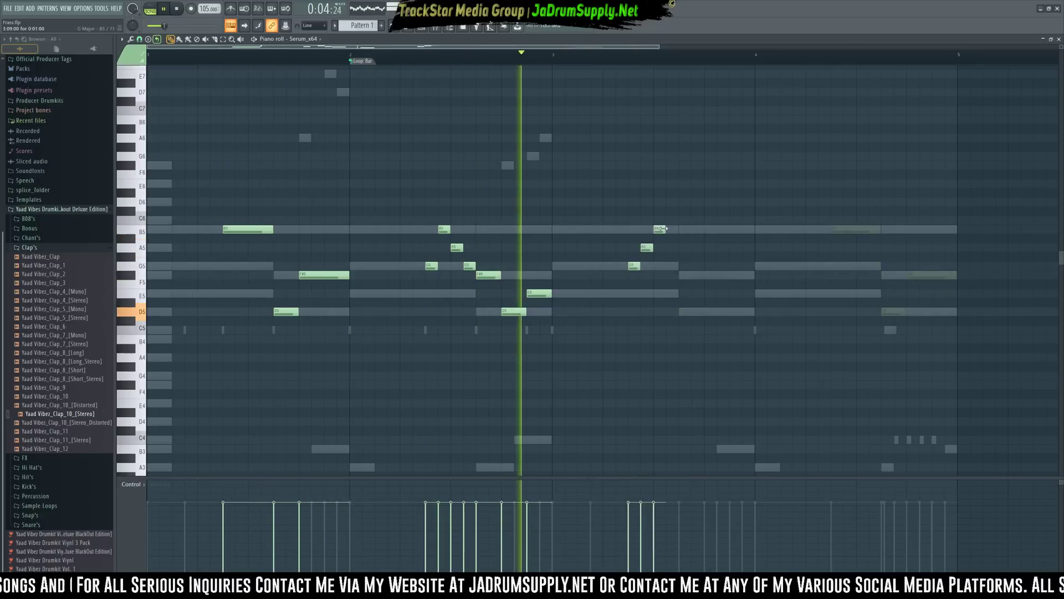
left_click(683, 275)
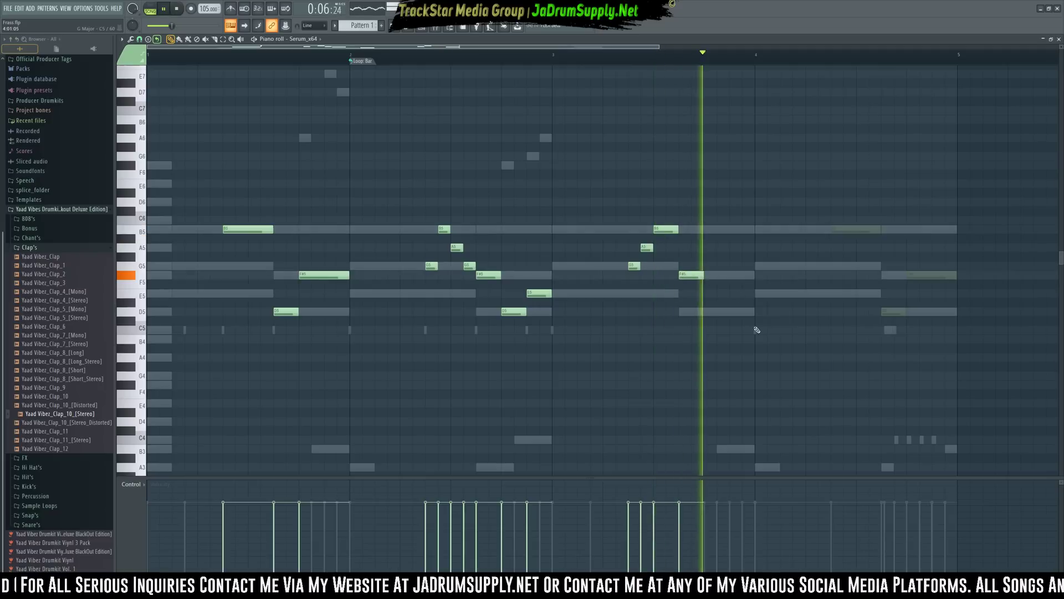
left_click(720, 312)
left_click_drag(728, 312, 754, 312)
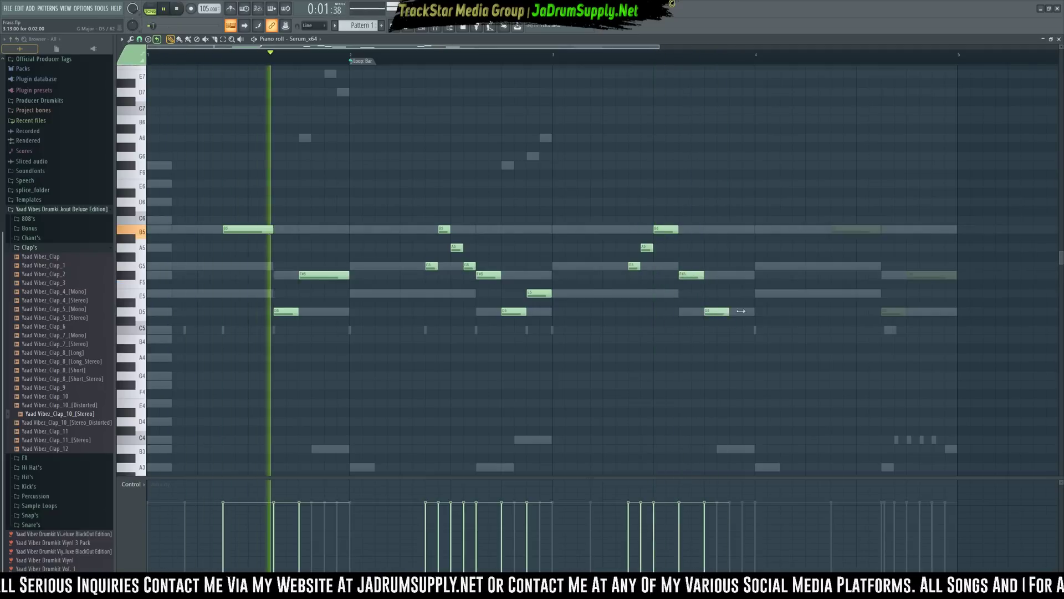
Fill bar 4 with a six-step E5 note followed by four-step G5 and F#5 notes
left_click(762, 292)
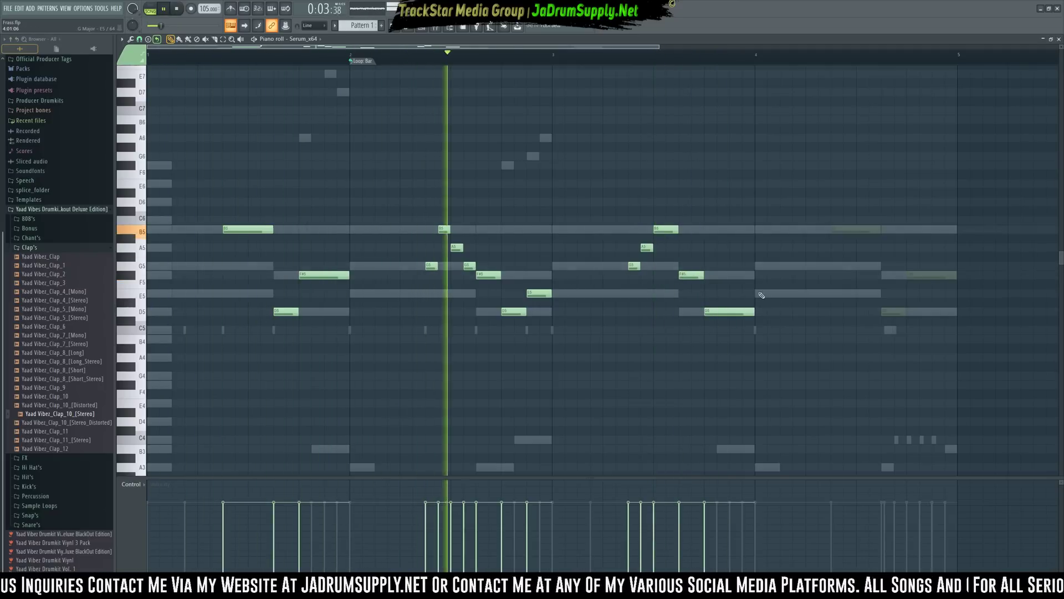
left_click_drag(817, 295, 831, 294)
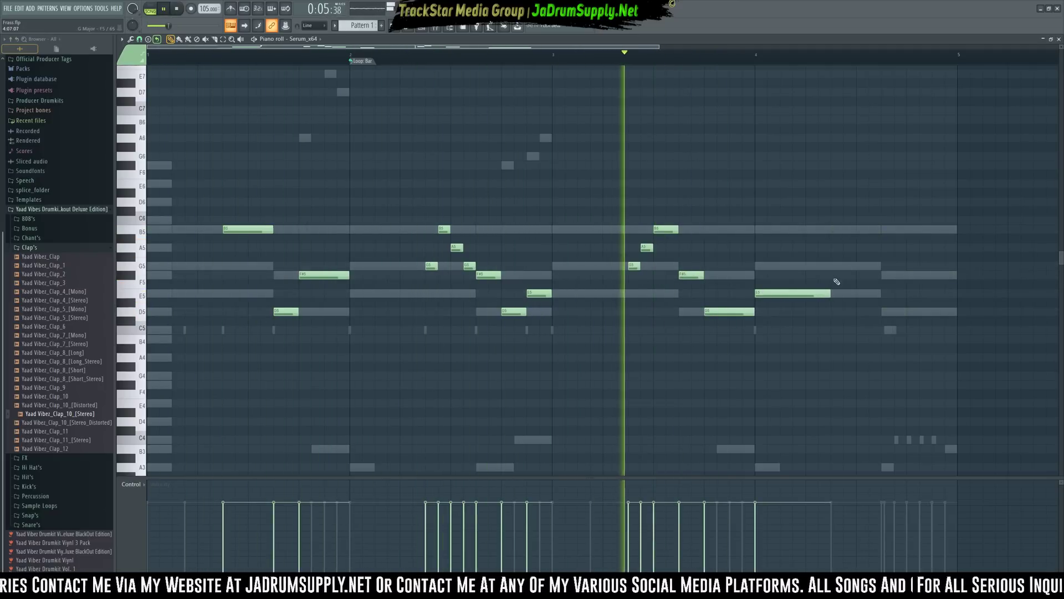
left_click(836, 267)
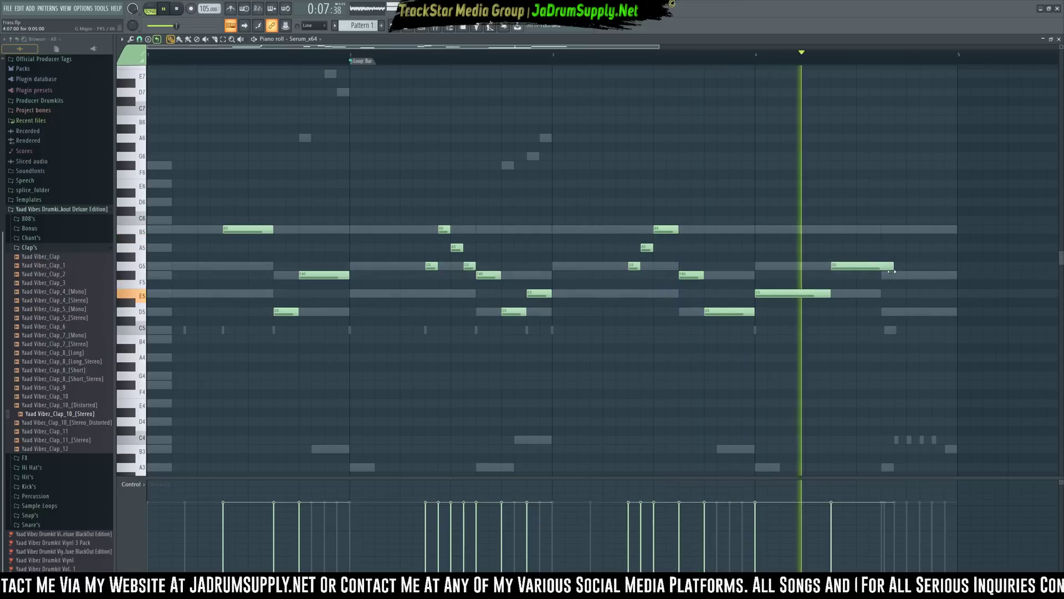
left_click_drag(906, 267, 881, 267)
left_click(884, 275)
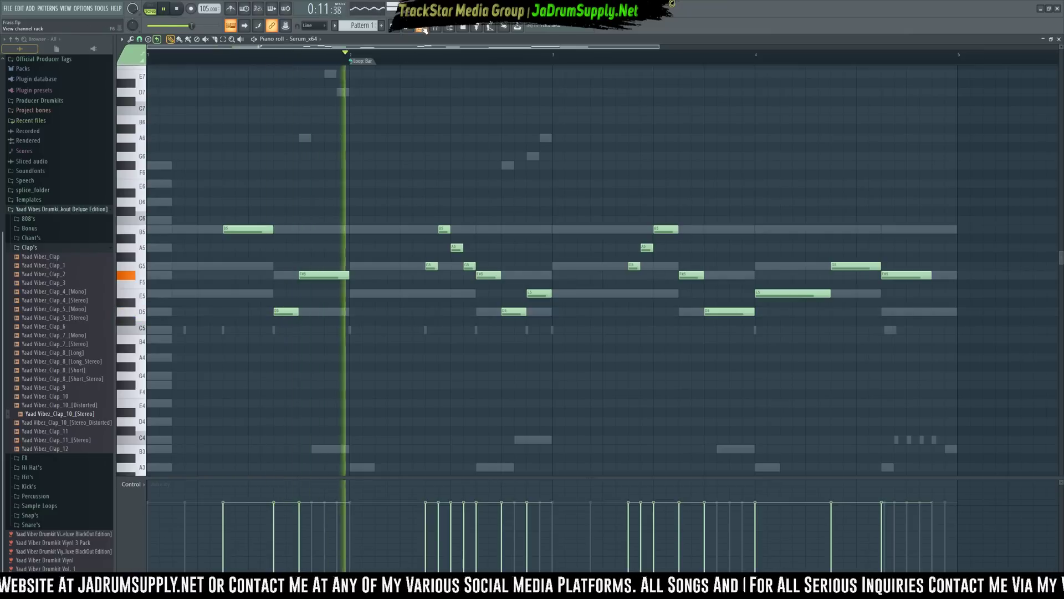
Filter Serum's preset browser to the Lead category, audition LD - Brosic Pitch, and load LD - Calabasas
key("F6")
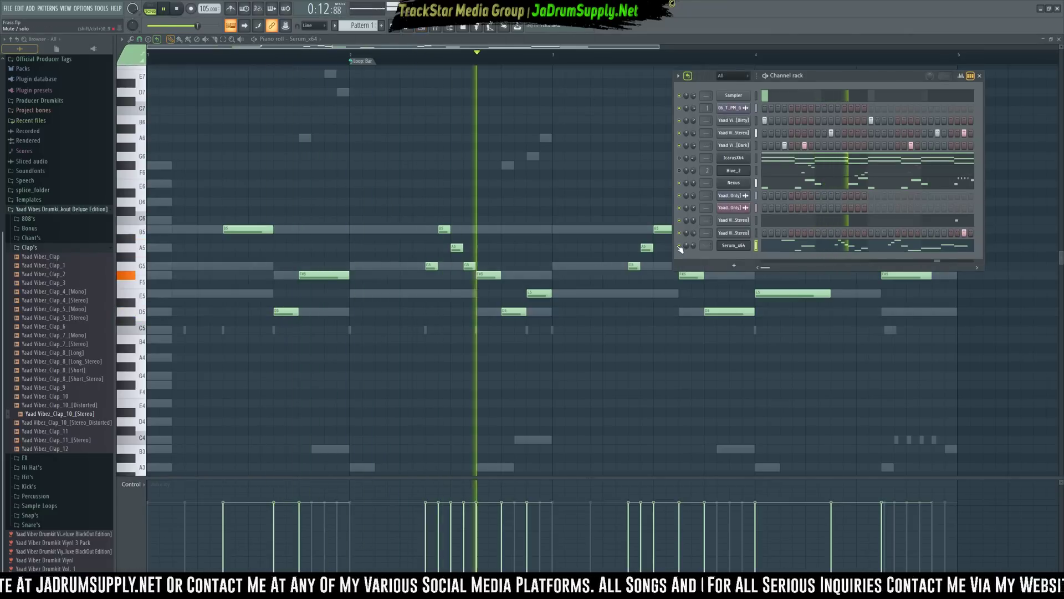
left_click(733, 246)
left_click(572, 225)
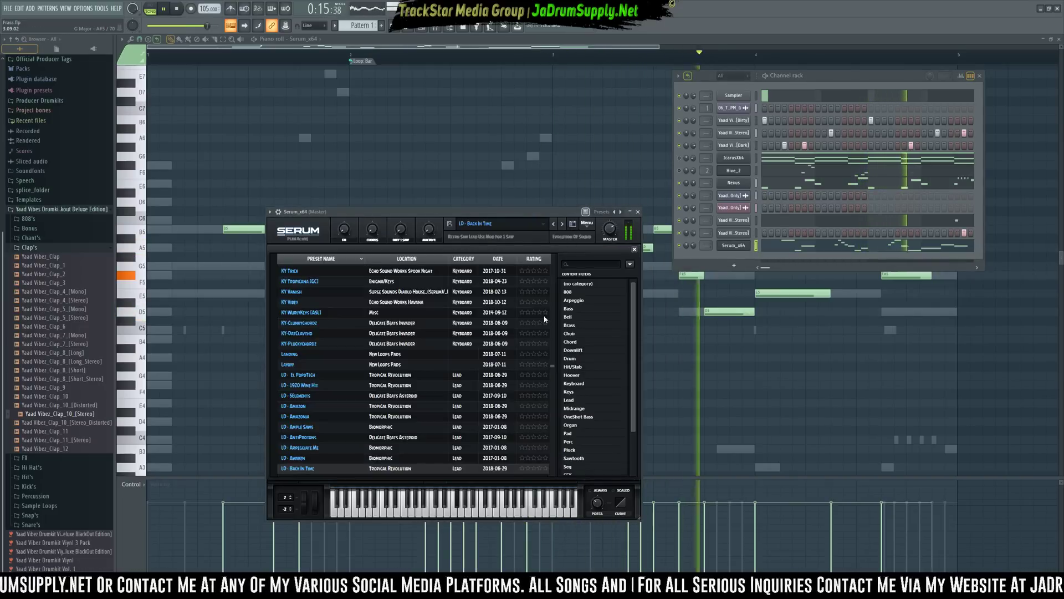
left_click(569, 400)
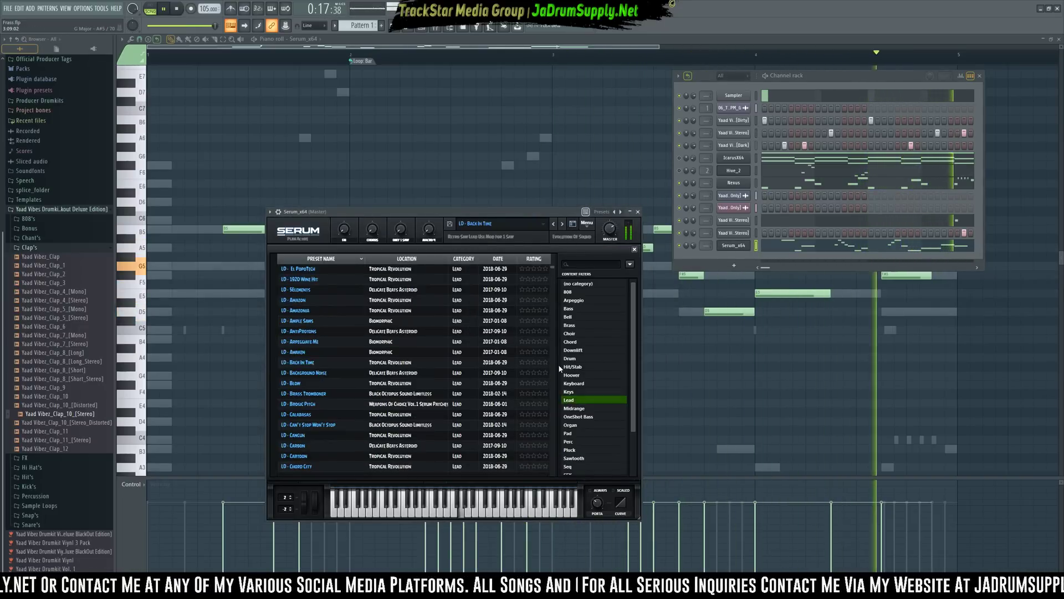
left_click(332, 404)
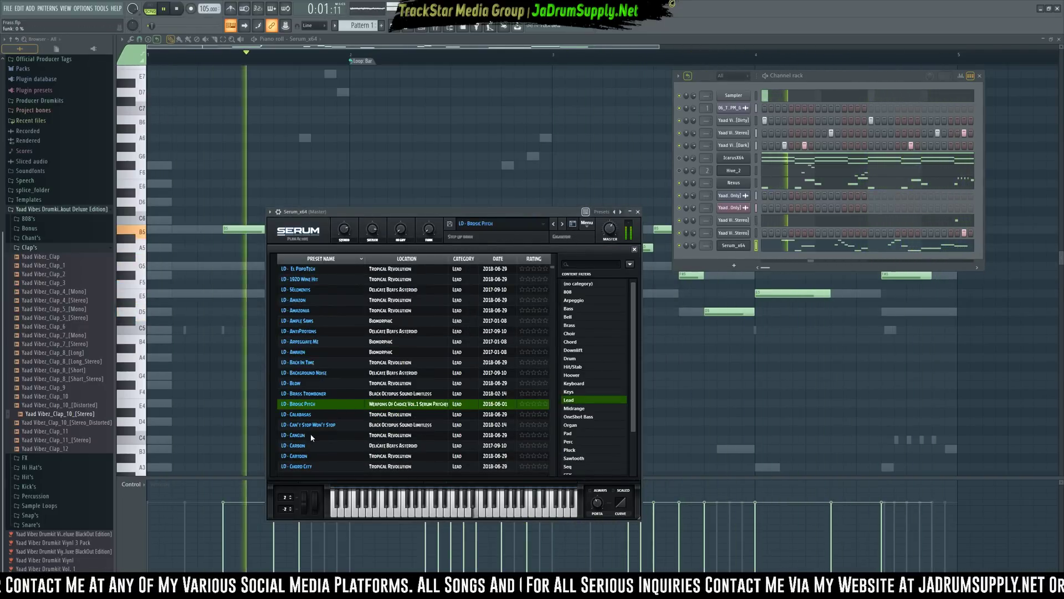
scroll(315, 422, "down", 1)
left_click(327, 394)
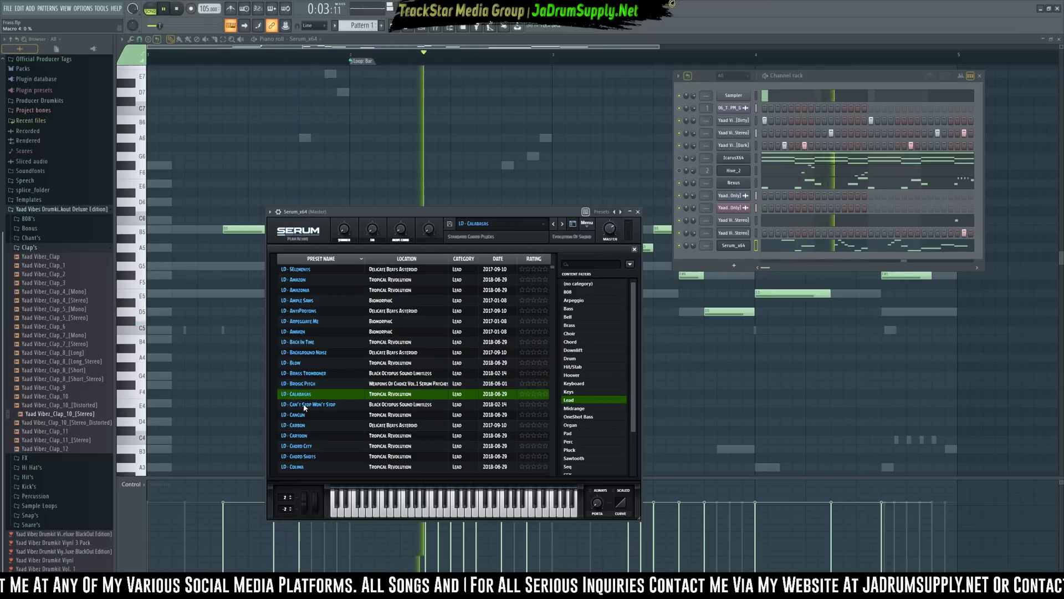
Adjust the Serum_x64 channel volume in the channel rack and preview the pattern
key("space")
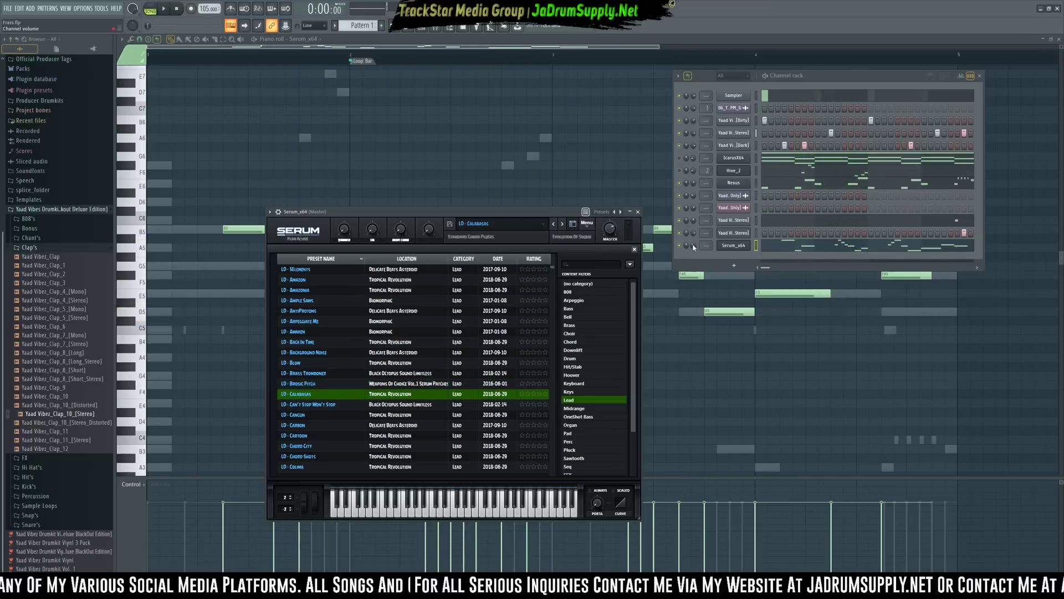
left_click_drag(693, 246, 693, 253)
key("space")
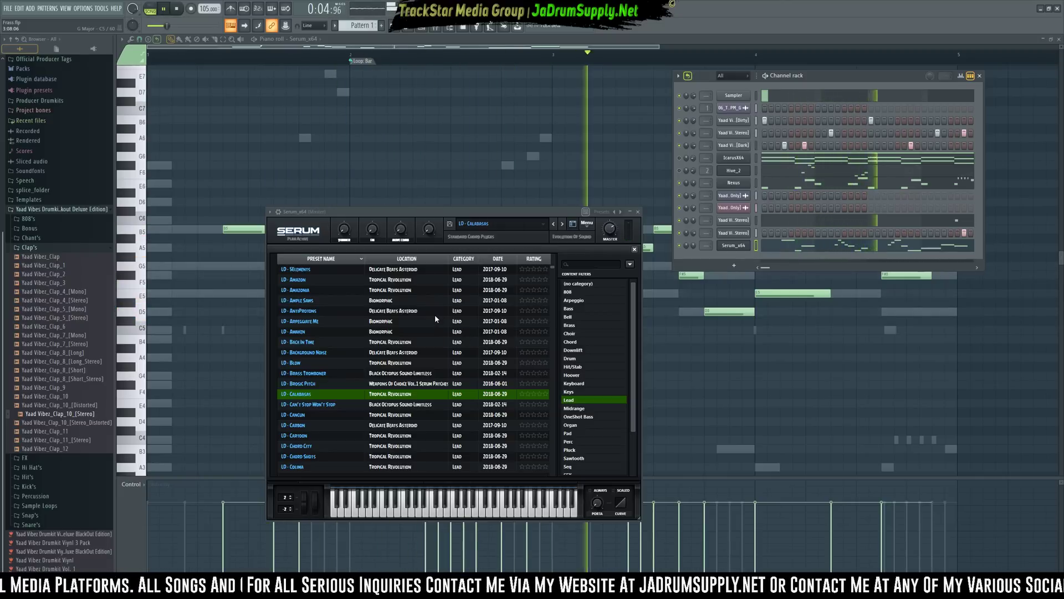
key("space")
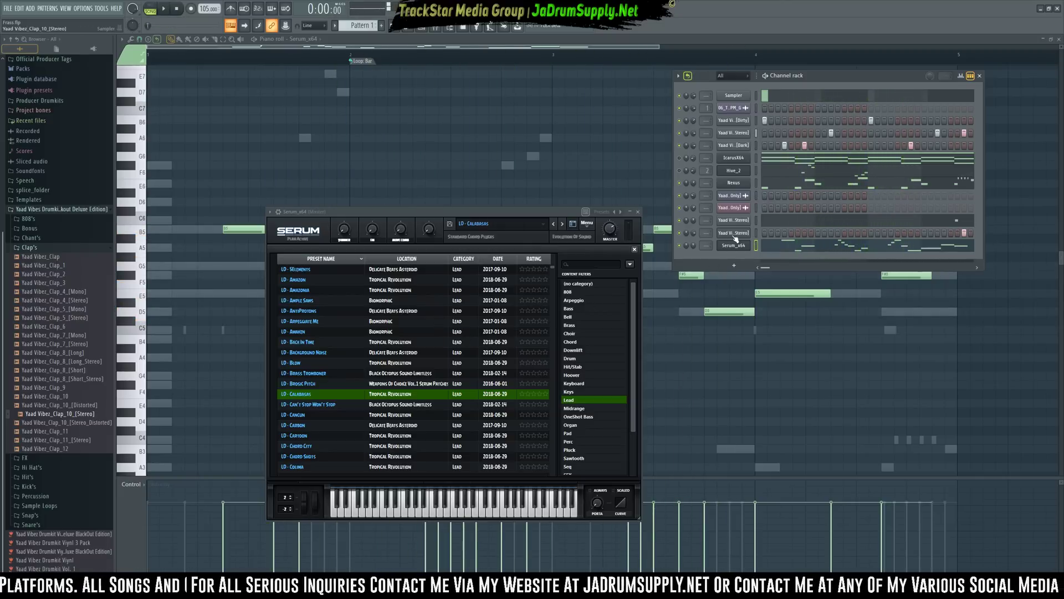
Clone the Serum_x64 channel and paste the original channel's melody notes into Serum_x64 #2
right_click(735, 246)
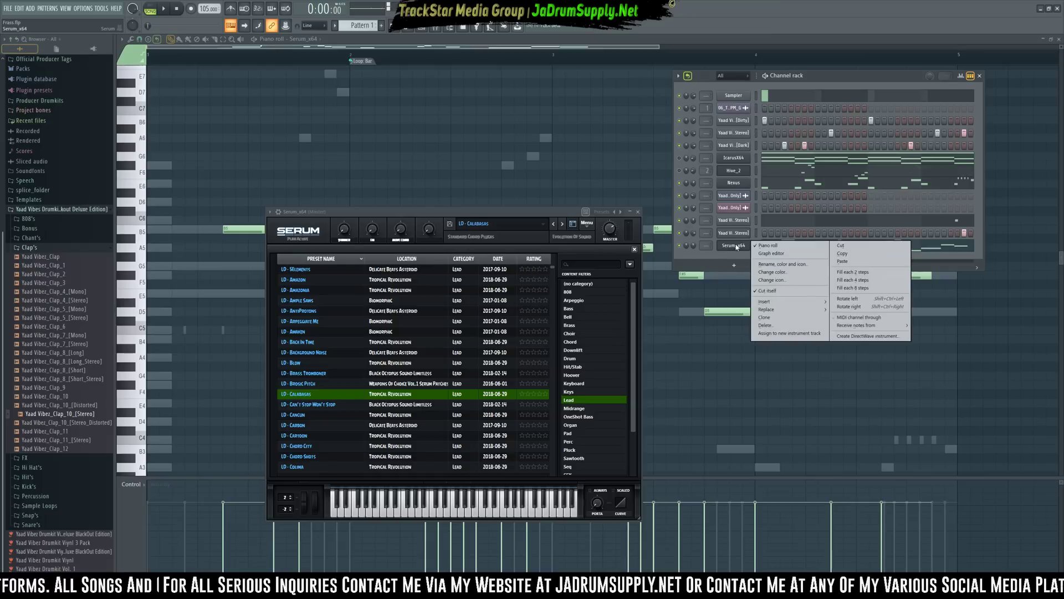
left_click(772, 317)
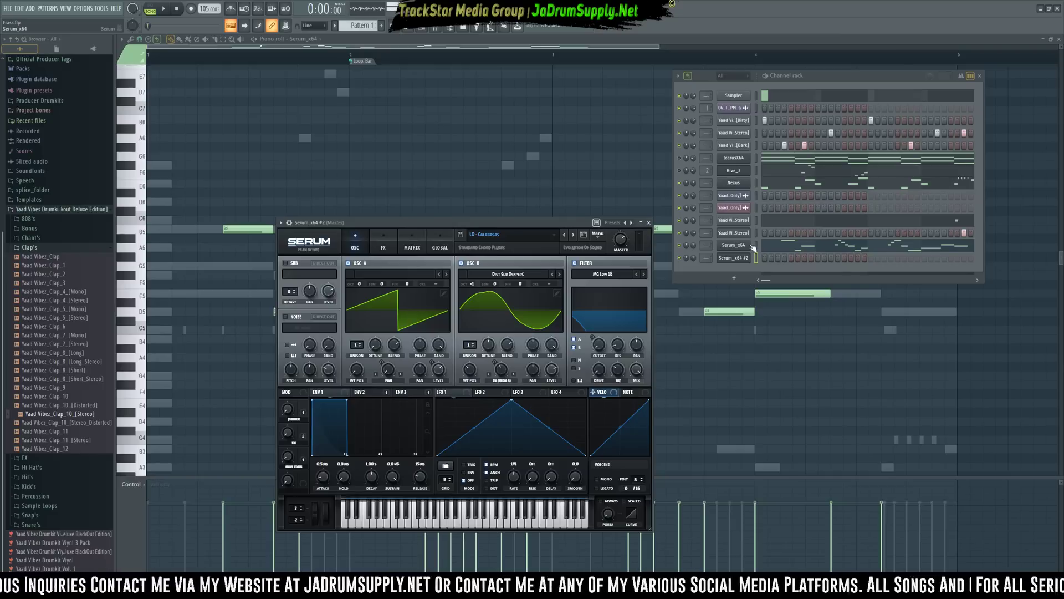
left_click(756, 246)
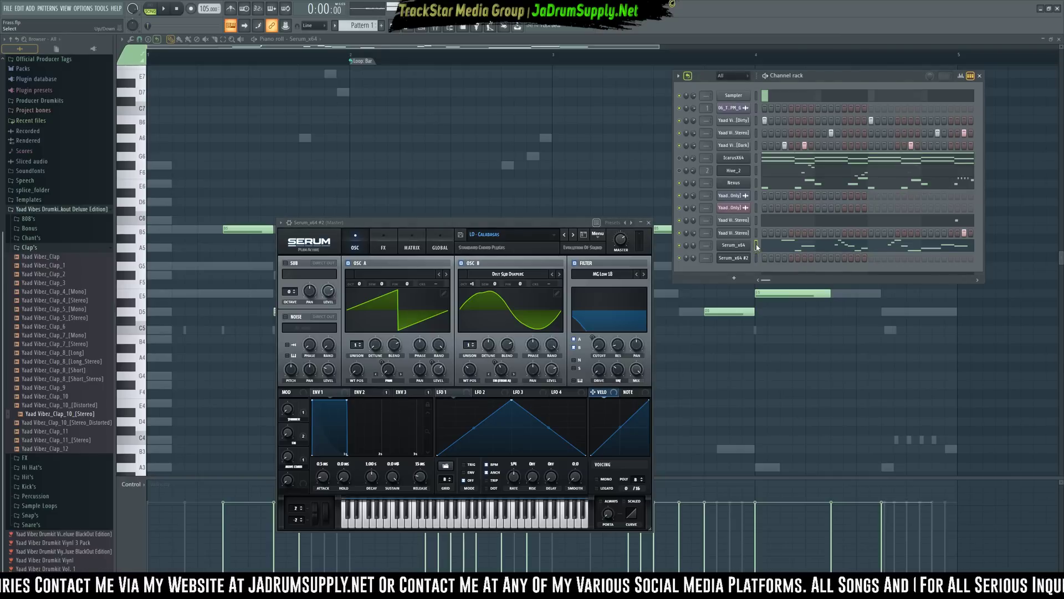
left_click(756, 258)
key("ctrl+v")
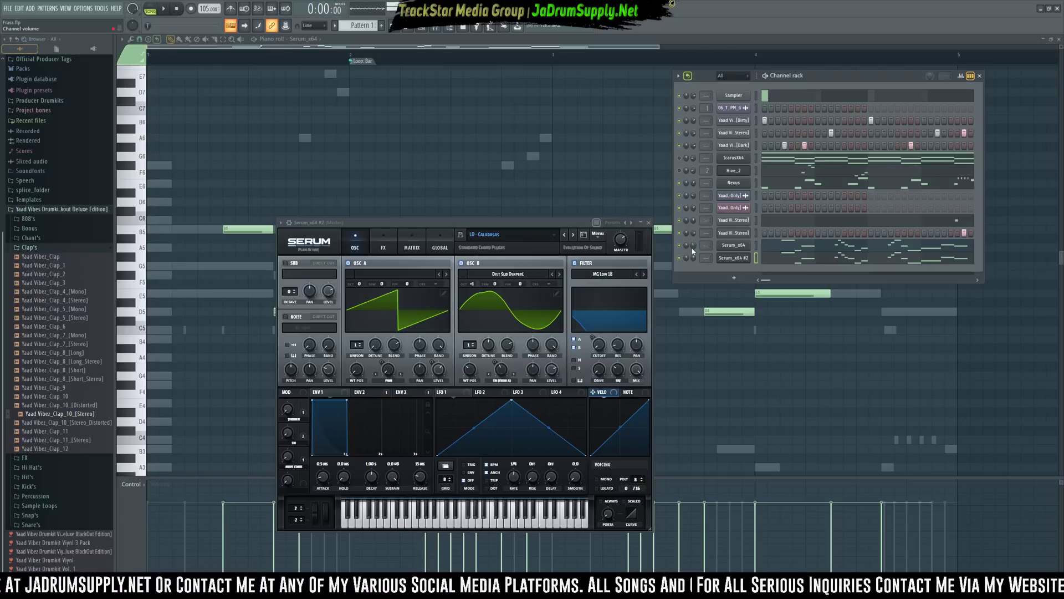
Audition the LD - Can't Stop Won't Stop preset on Serum_x64 #2 during playback, and load LD - Cancun
left_click(583, 236)
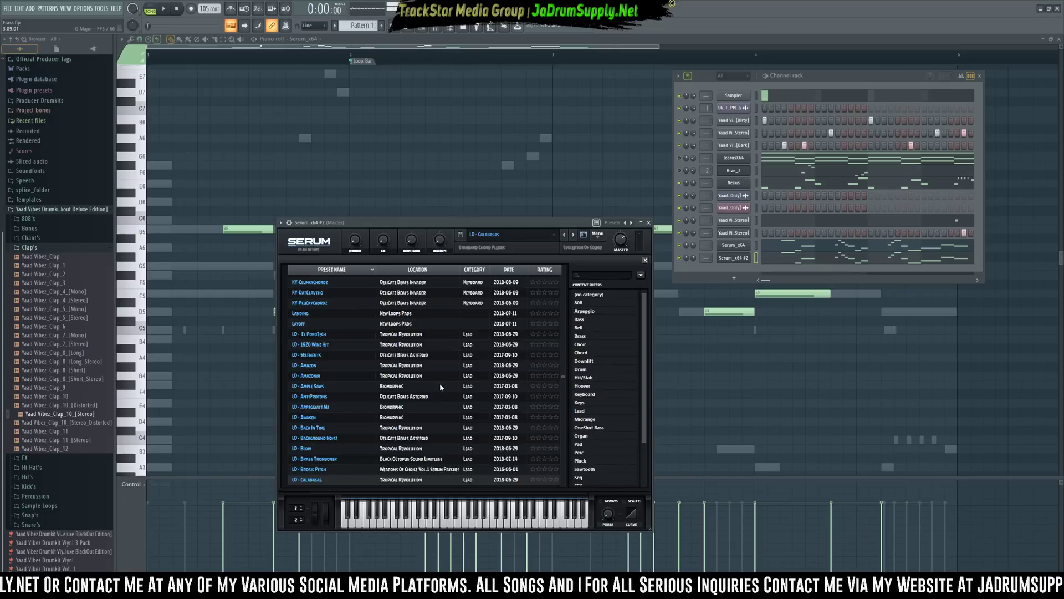
scroll(321, 445, "down", 1)
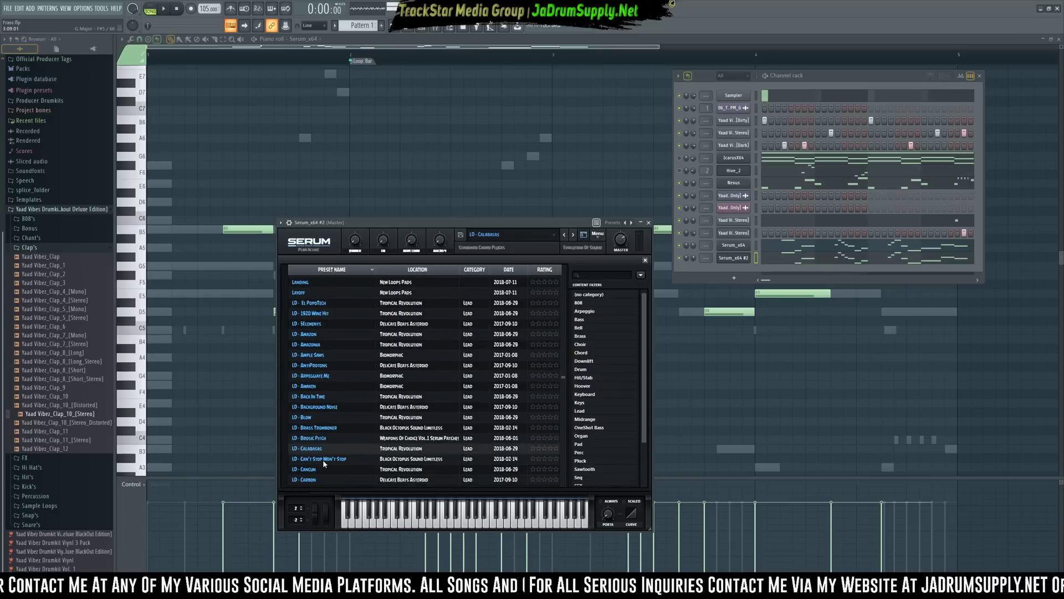
left_click(323, 459)
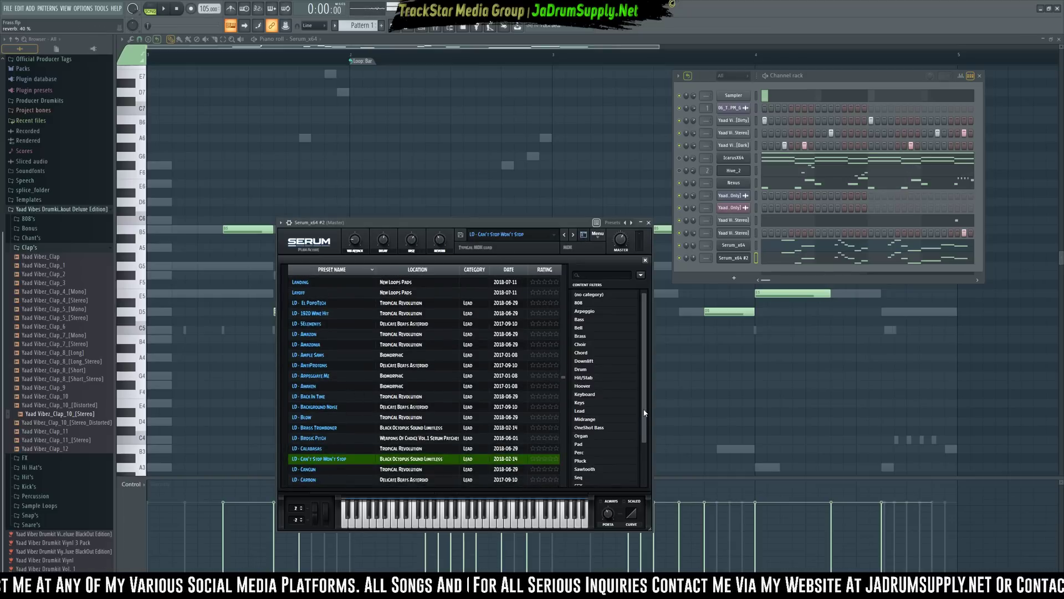
key("space")
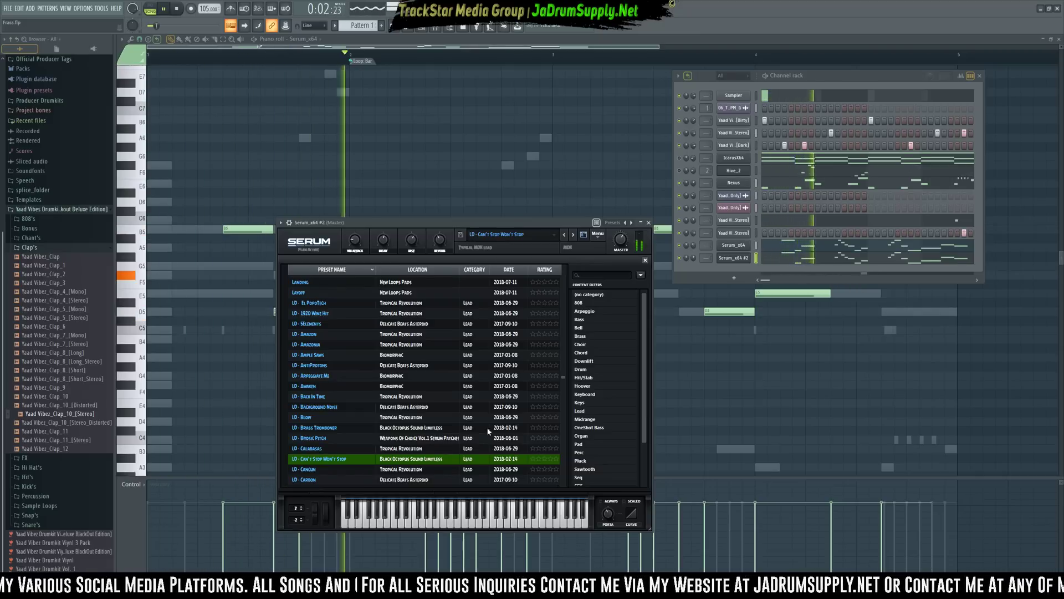
left_click(322, 469)
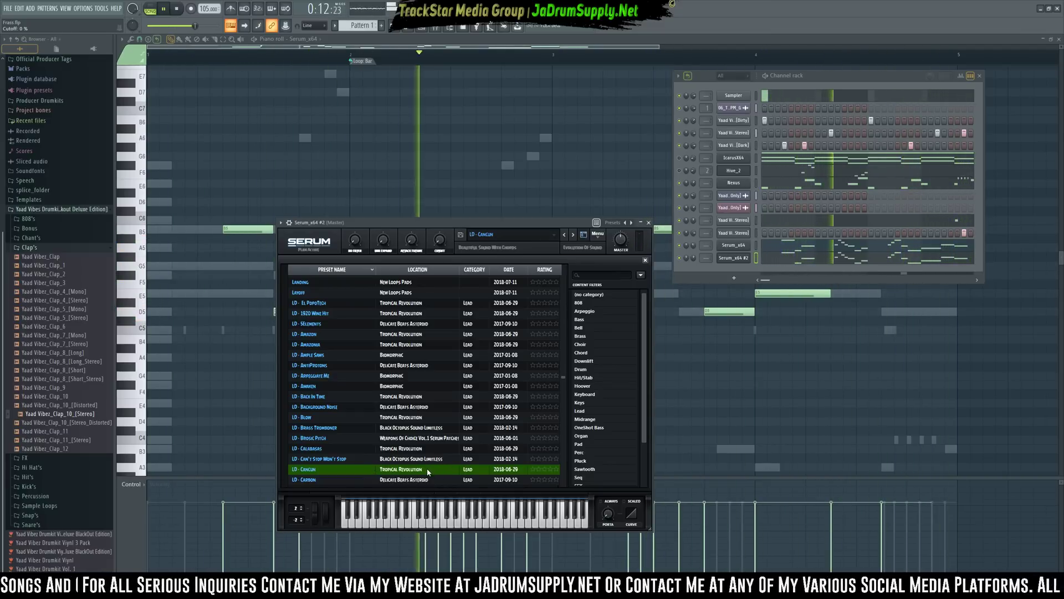
Adjust the channel volumes of Serum_x64 #2 and Serum_x64, and preview the pattern
key("space")
left_click(692, 260)
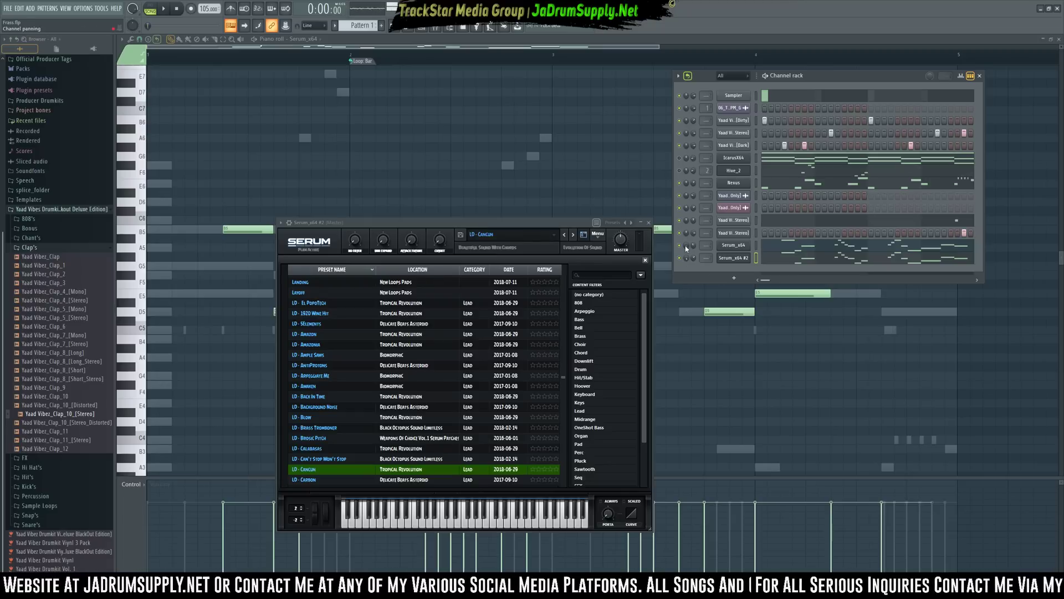
key("space")
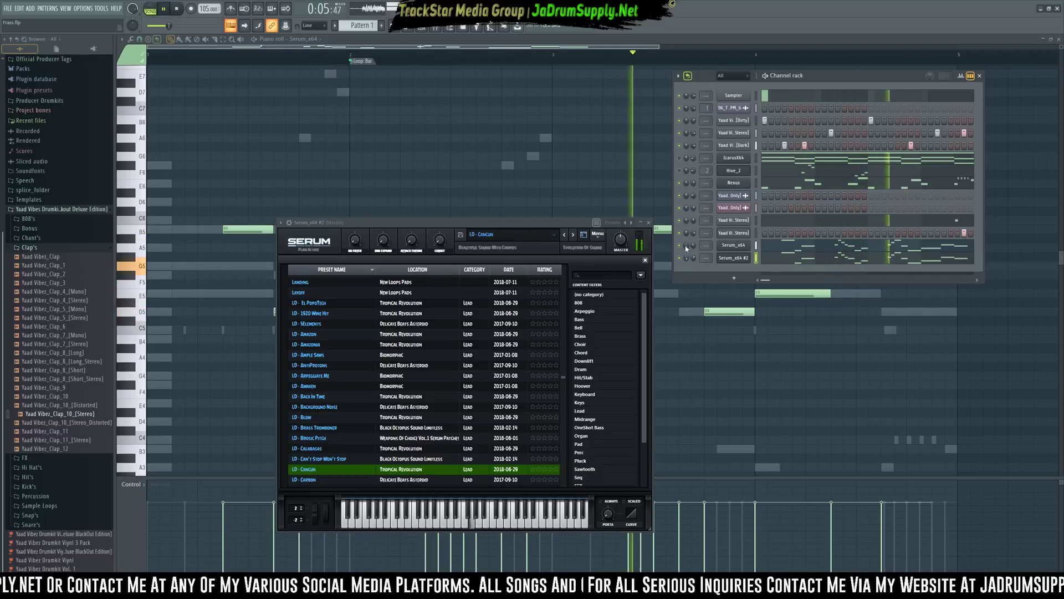
key("space")
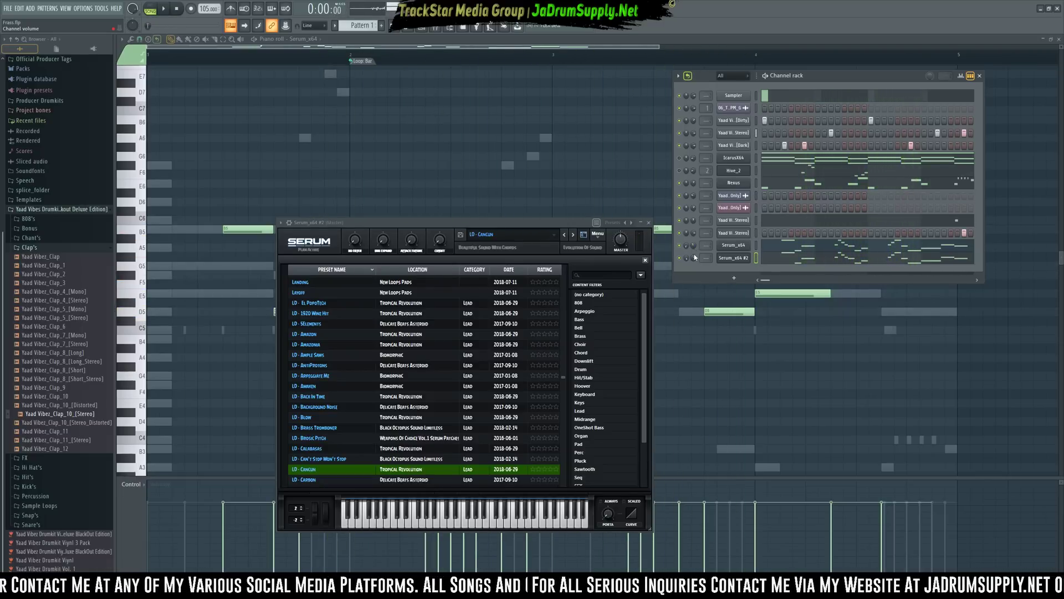
right_click(694, 258)
left_click(713, 350)
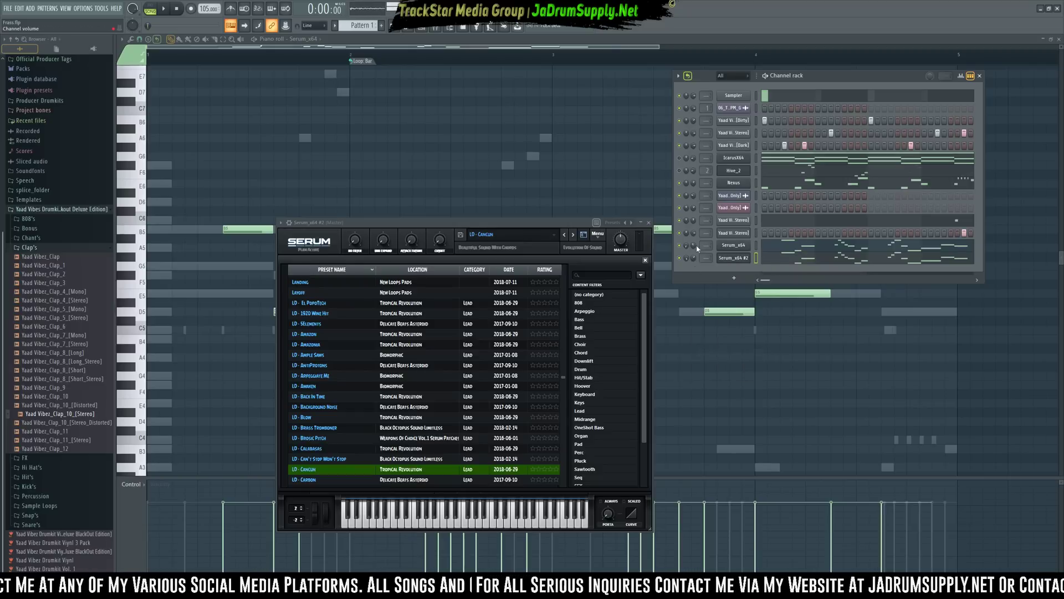
right_click(697, 247)
left_click(720, 345)
key("space")
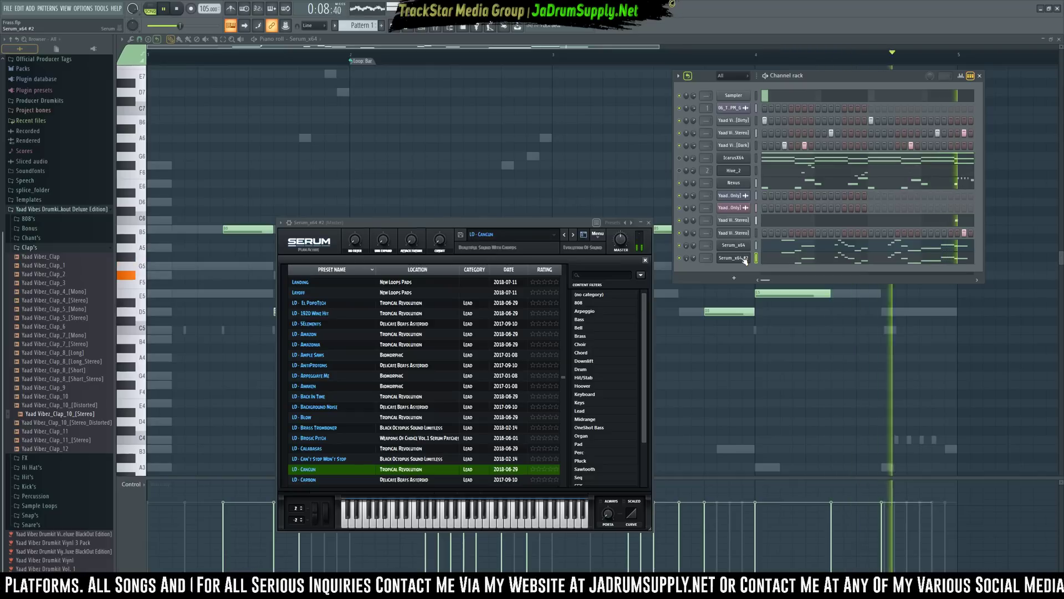
key("space")
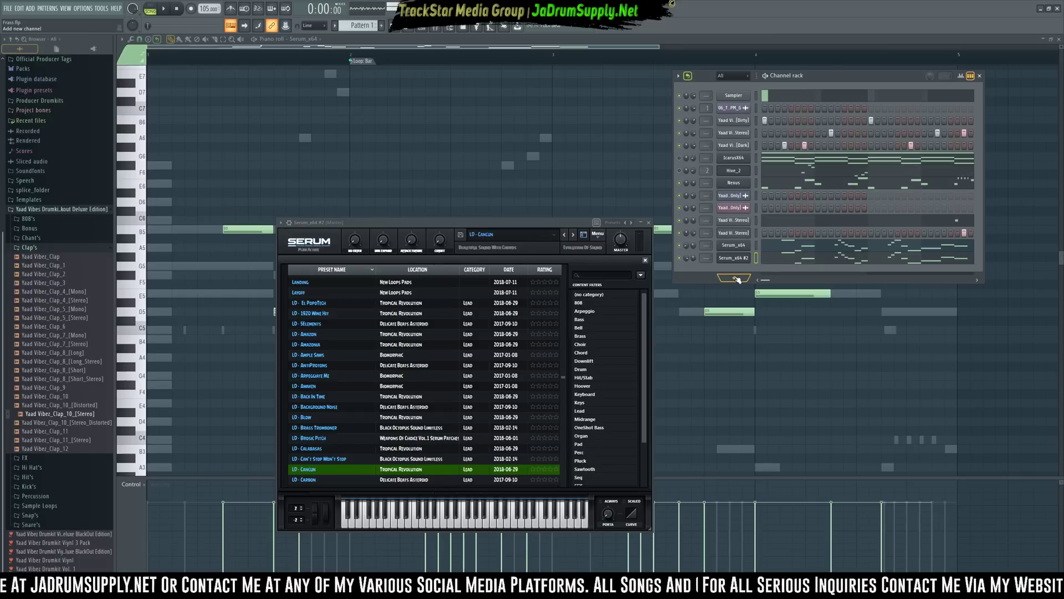
Clone the Serum_x64 #2 channel and paste the melody notes into Serum_x64 #3
right_click(737, 258)
left_click(774, 334)
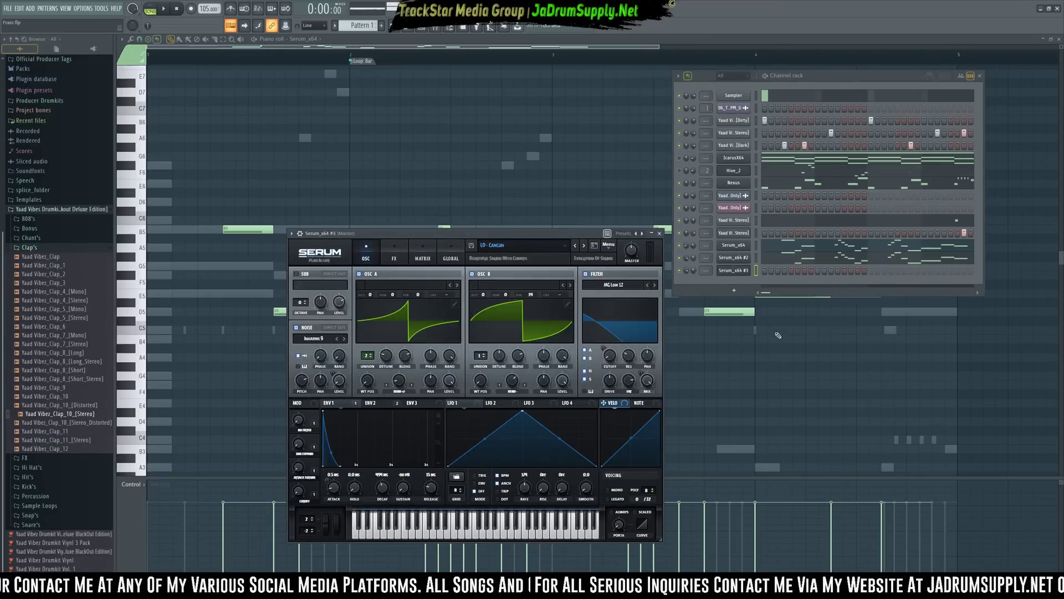
left_click(756, 271)
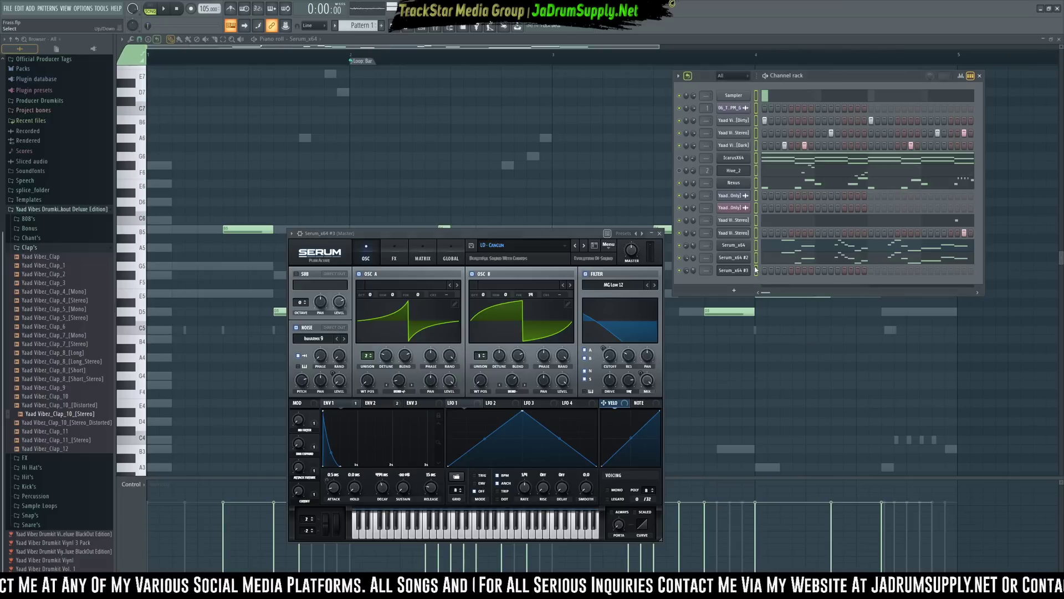
left_click(756, 271)
key("ctrl+v")
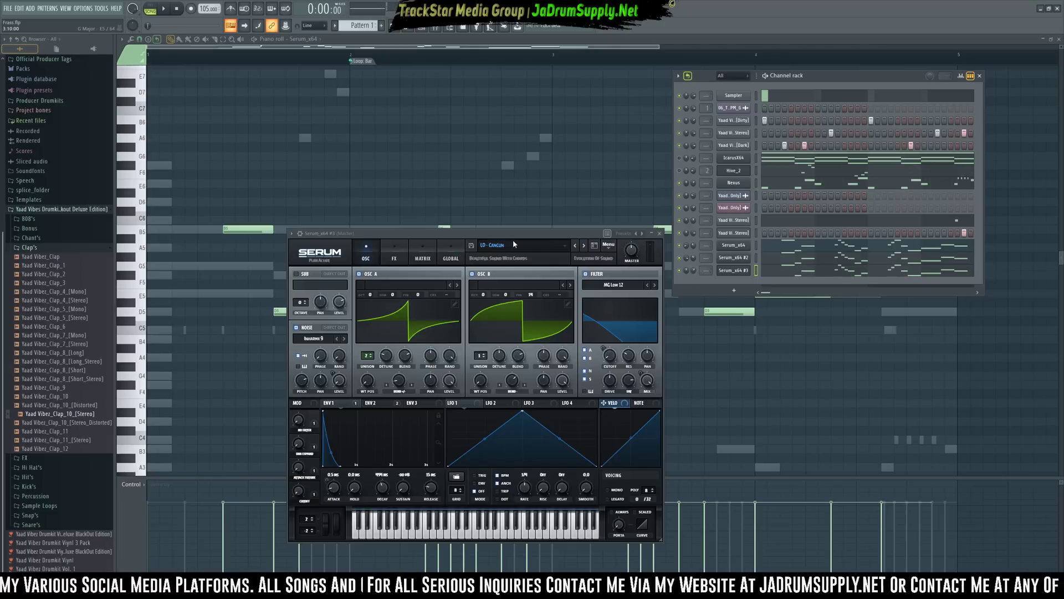
Audition the LD - Hexagon lead preset on Serum_x64 #3 during playback, and load LD - High Bells
left_click(593, 246)
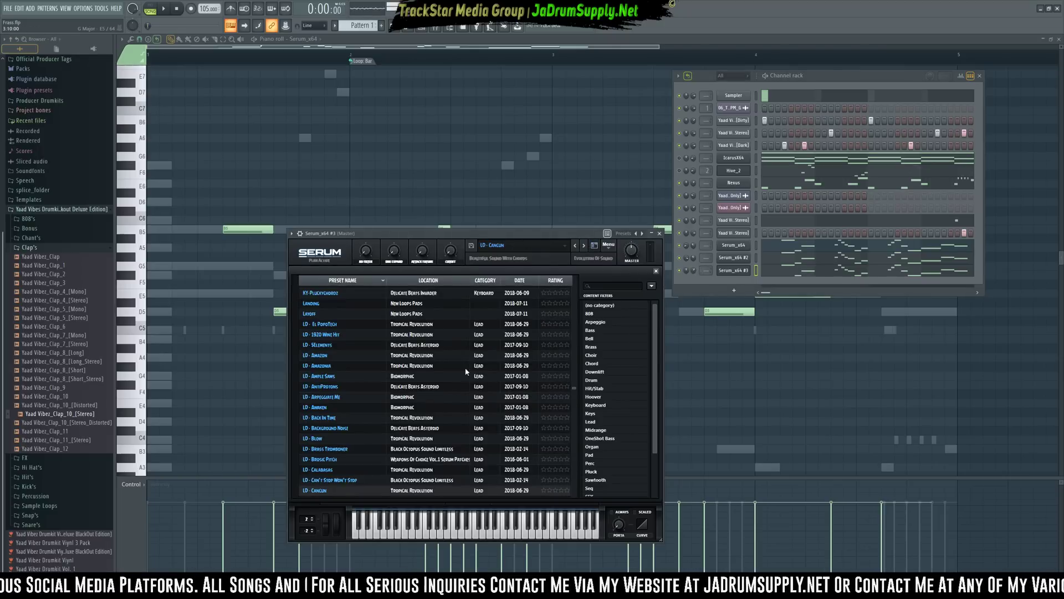
scroll(466, 371, "down", 7)
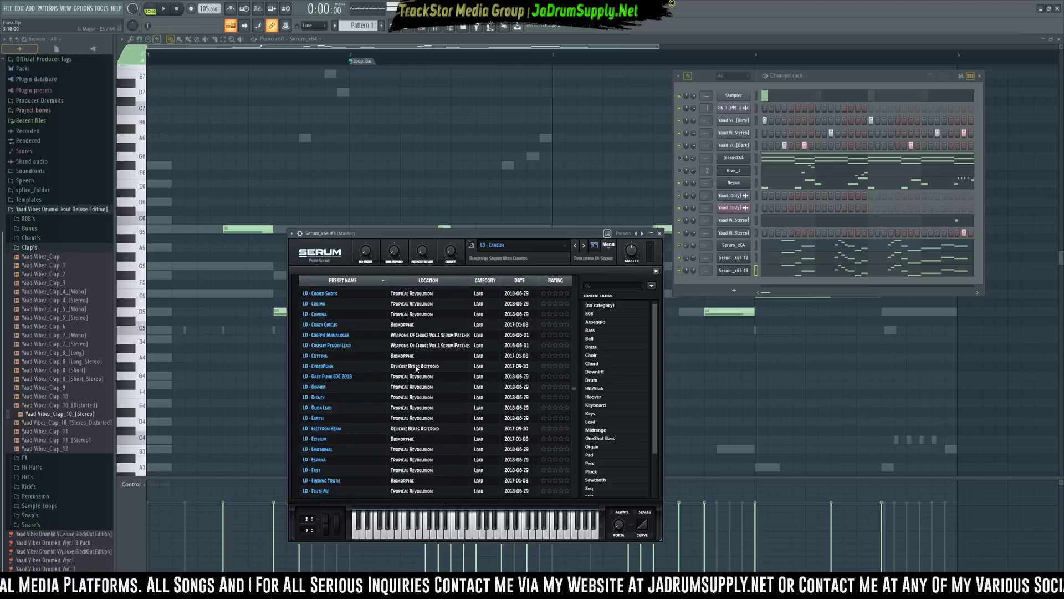
scroll(415, 366, "down", 4)
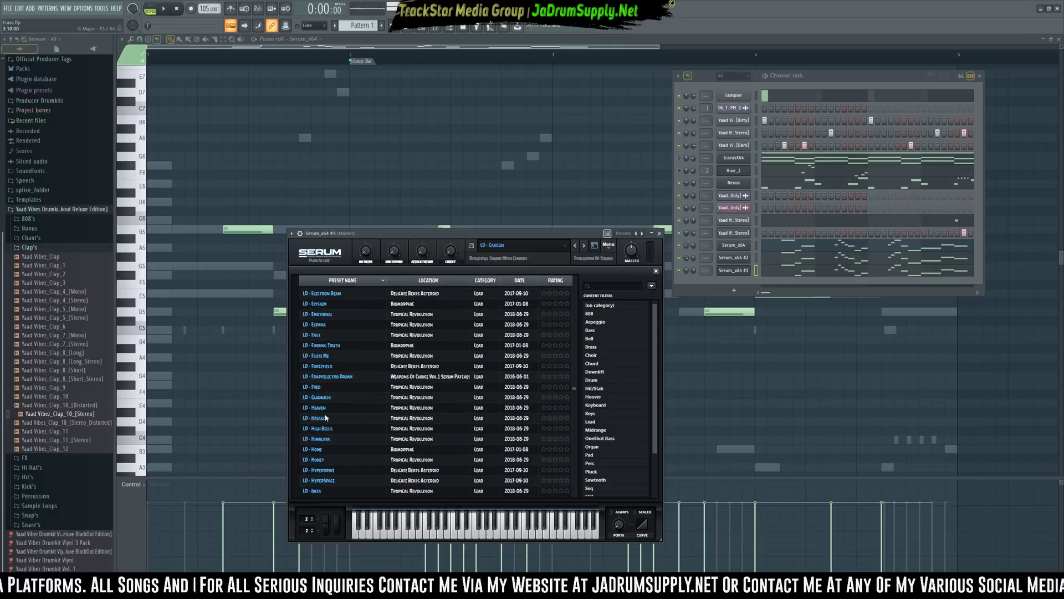
left_click(326, 418)
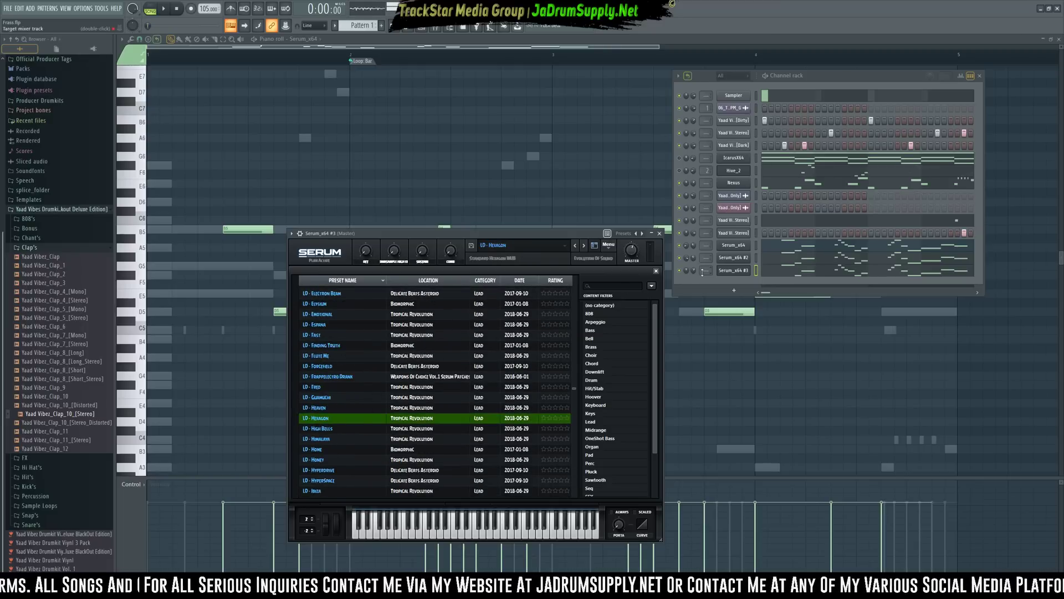
key("space")
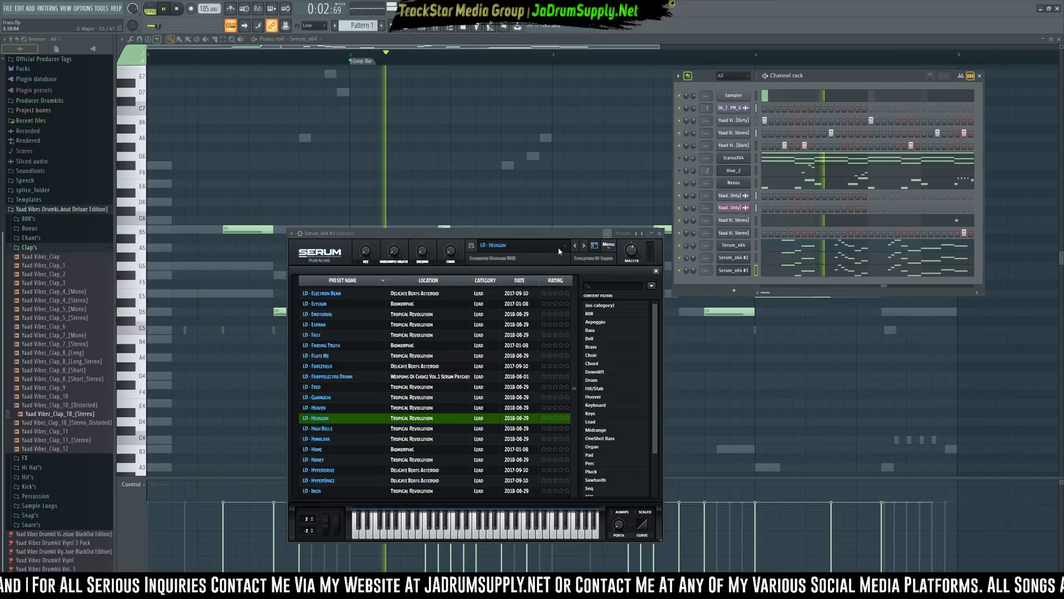
left_click(584, 245)
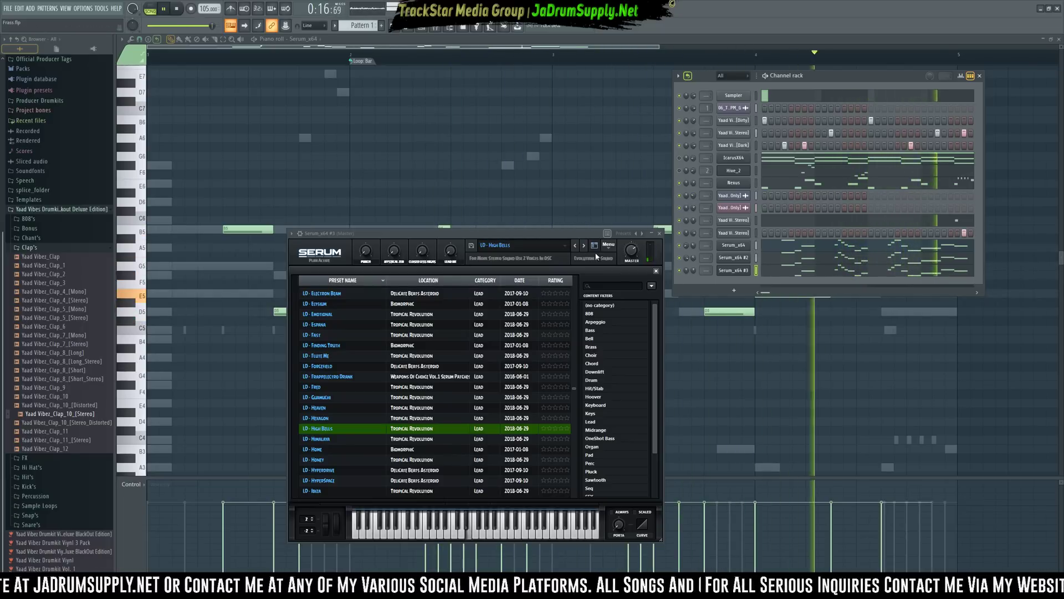
key("space")
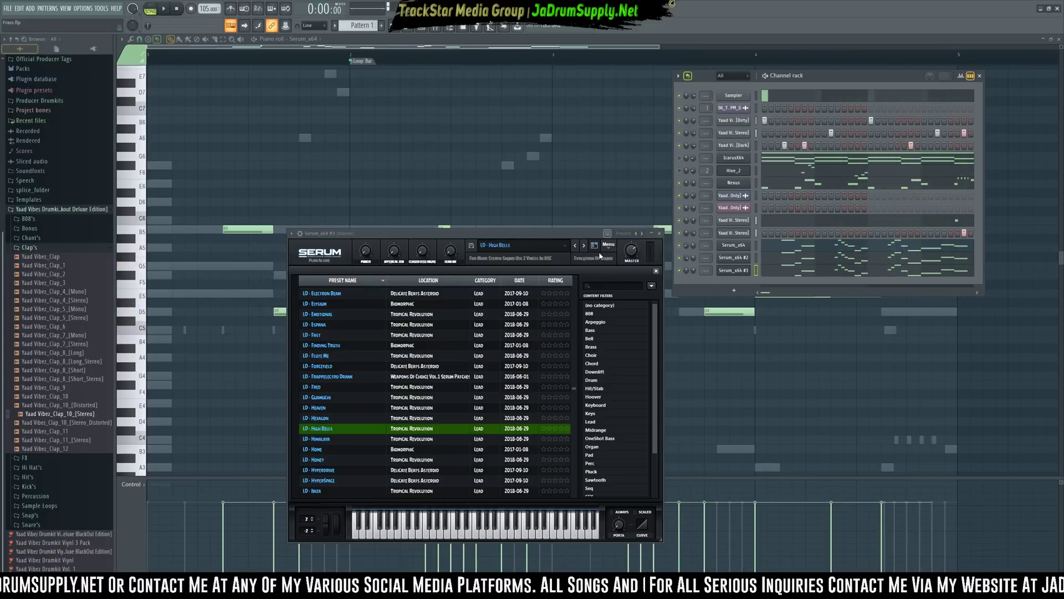
Enable the delay effect on Serum_x64 #3, change its left and right delay times, and set its feedback to 30%
left_click(594, 249)
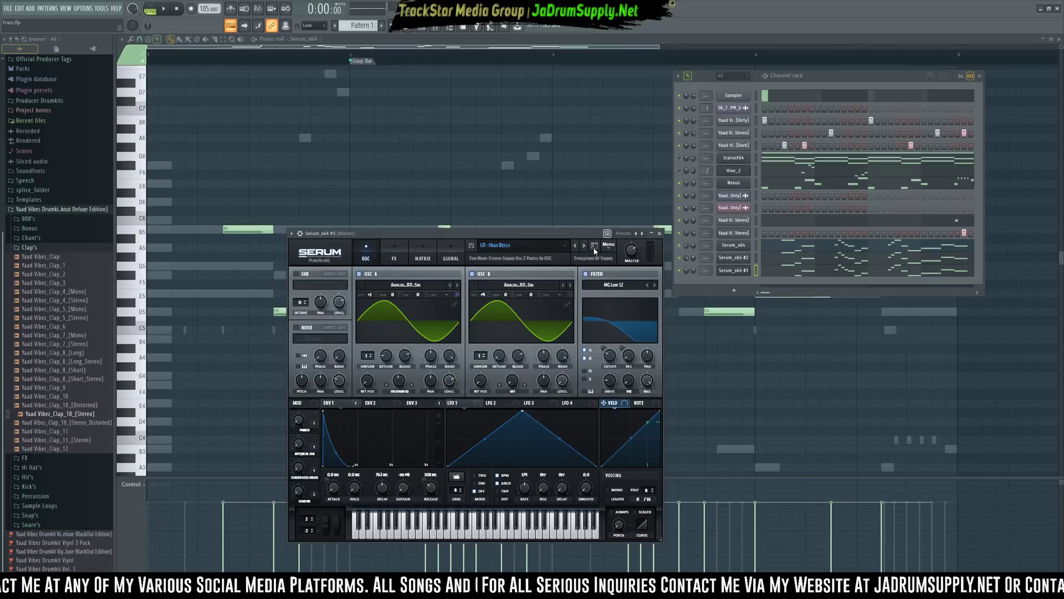
left_click(386, 253)
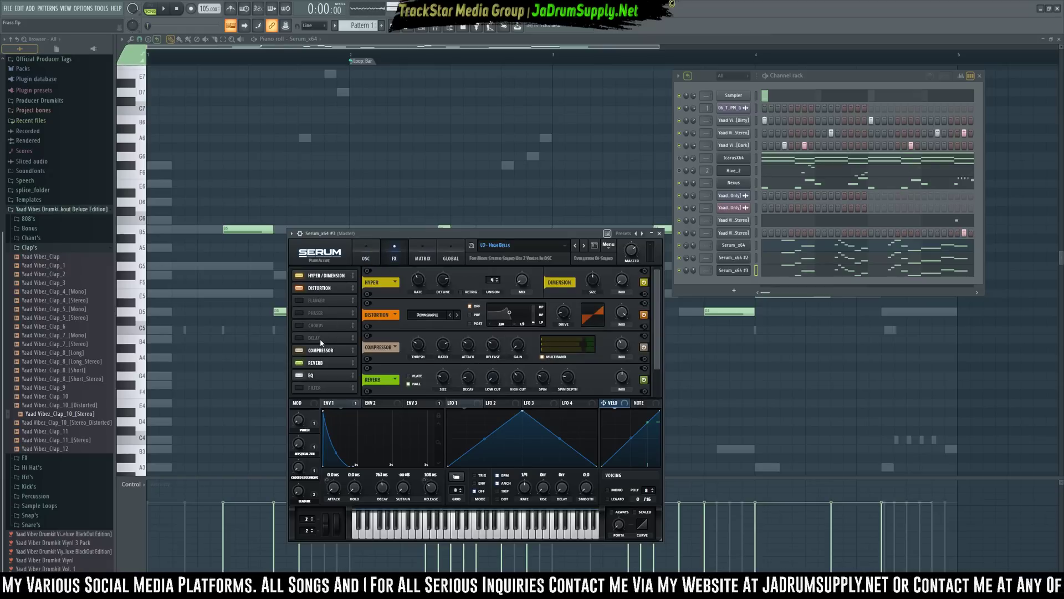
left_click(303, 338)
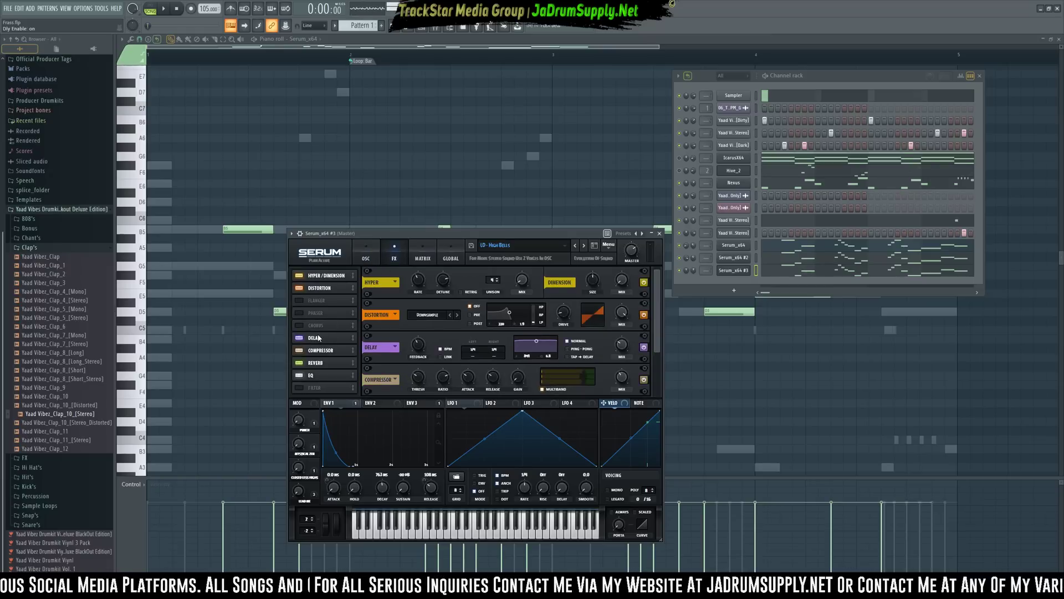
left_click(498, 352)
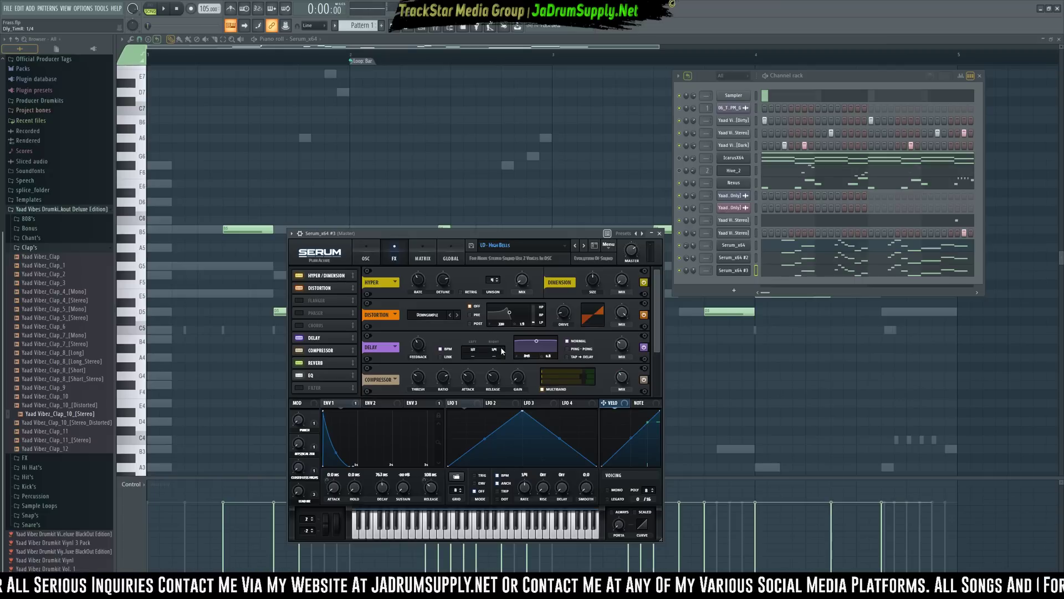
left_click_drag(502, 350, 504, 345)
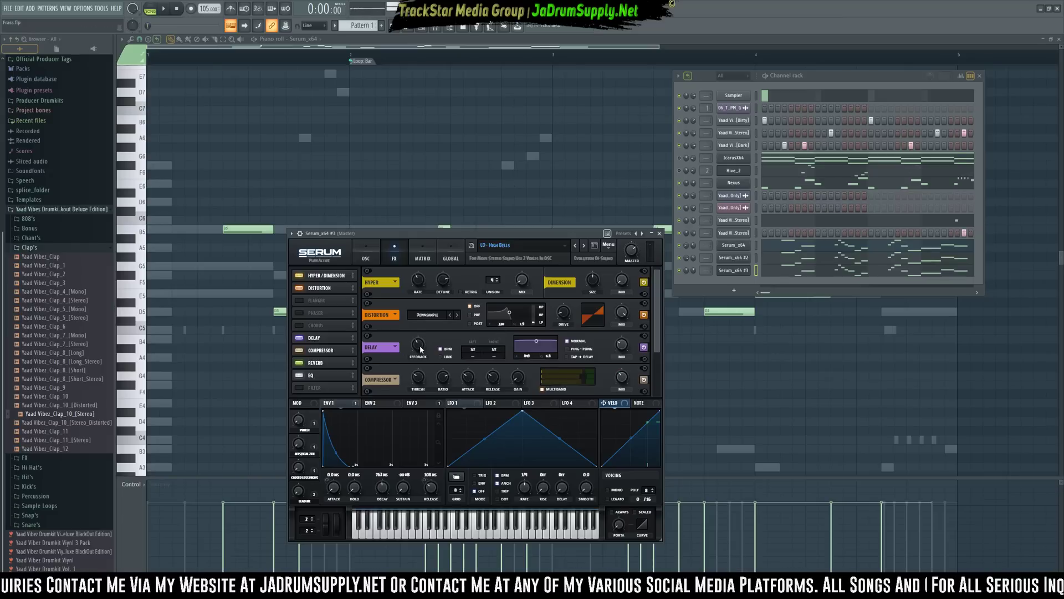
left_click_drag(421, 348, 421, 355)
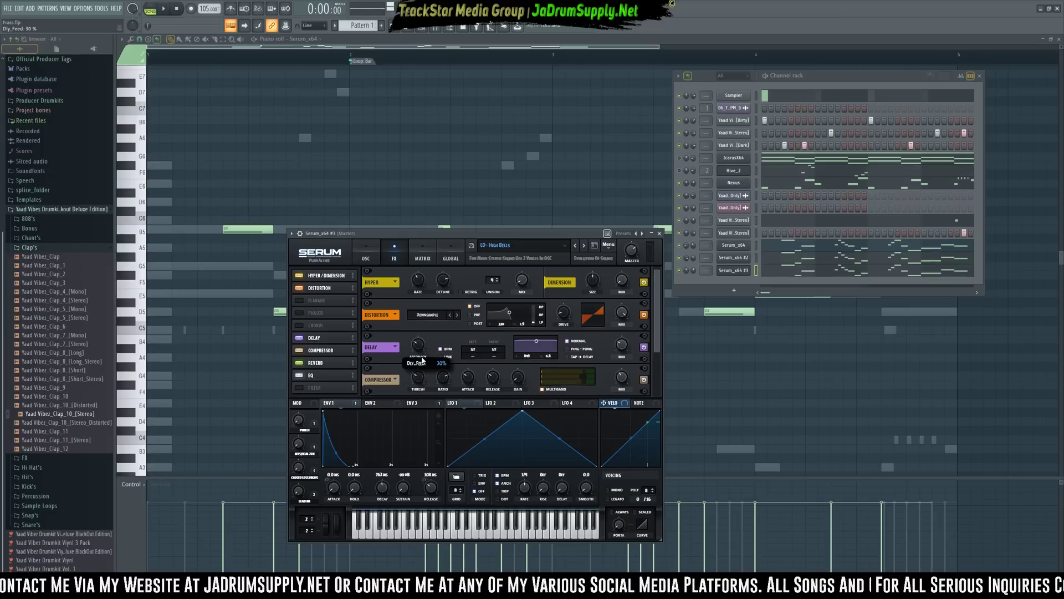
Solo the Serum_x64 #3 channel and compare its sound with the delay off and on during playback
right_click(679, 271)
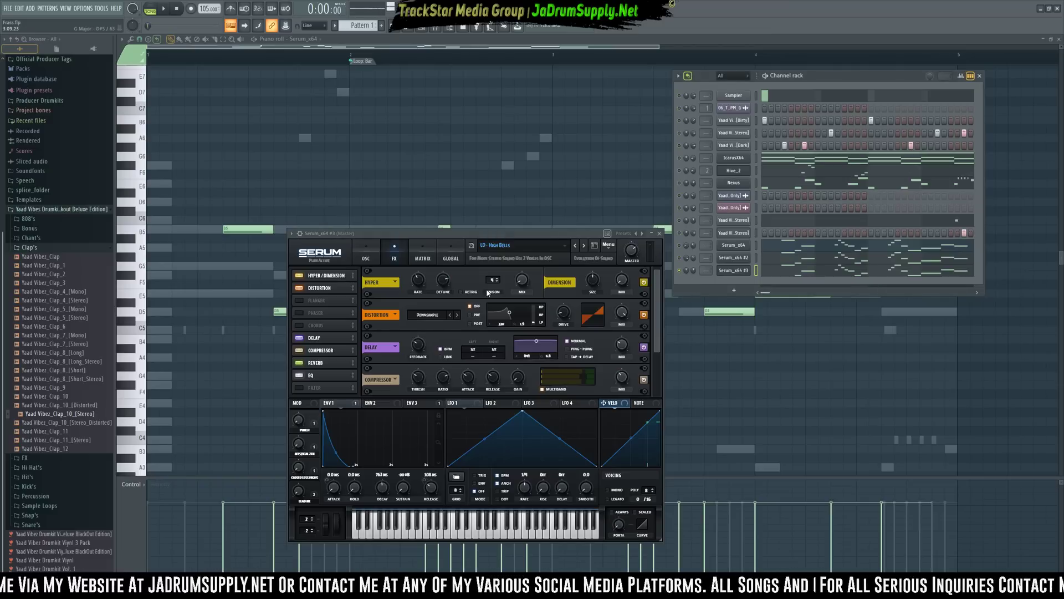
left_click(299, 337)
key("space")
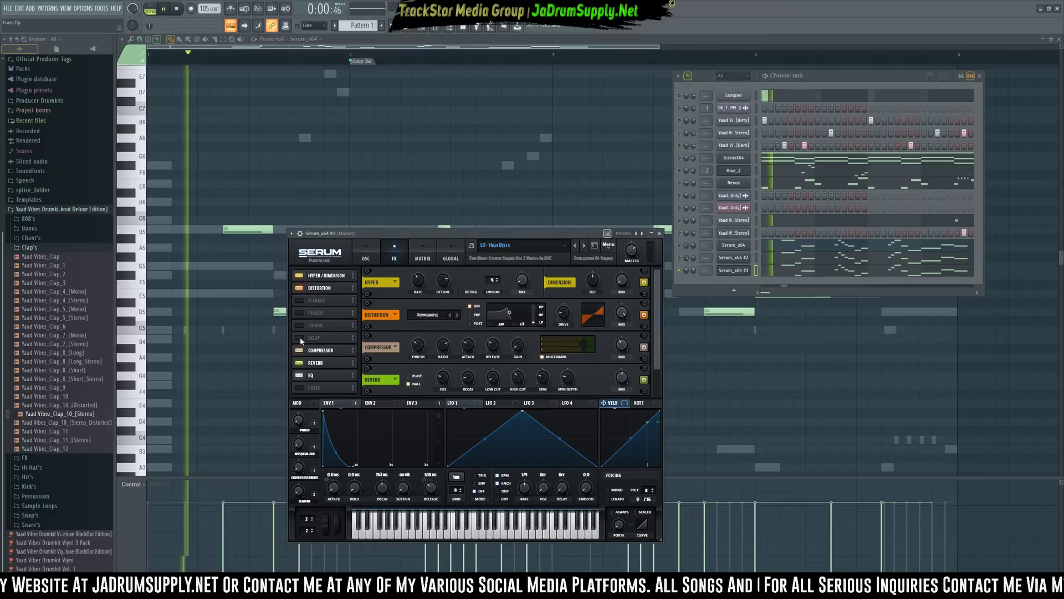
key("space")
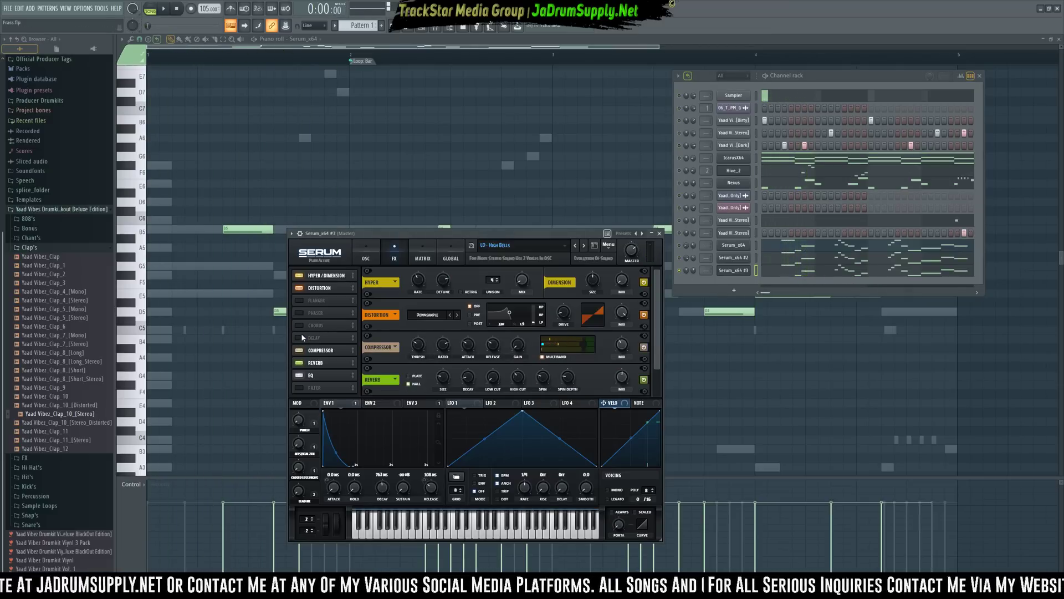
key("space")
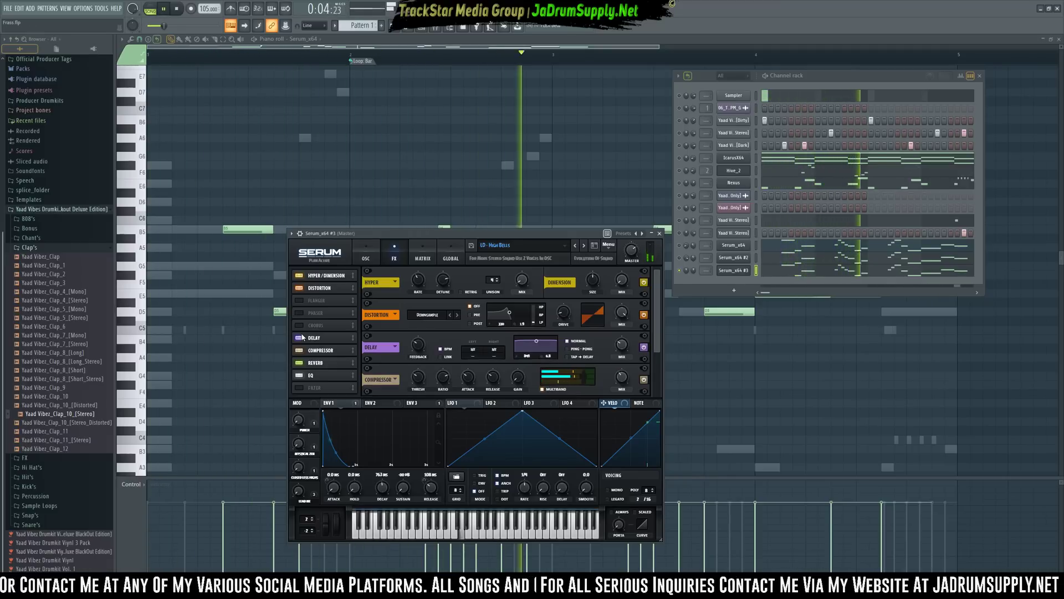
key("space")
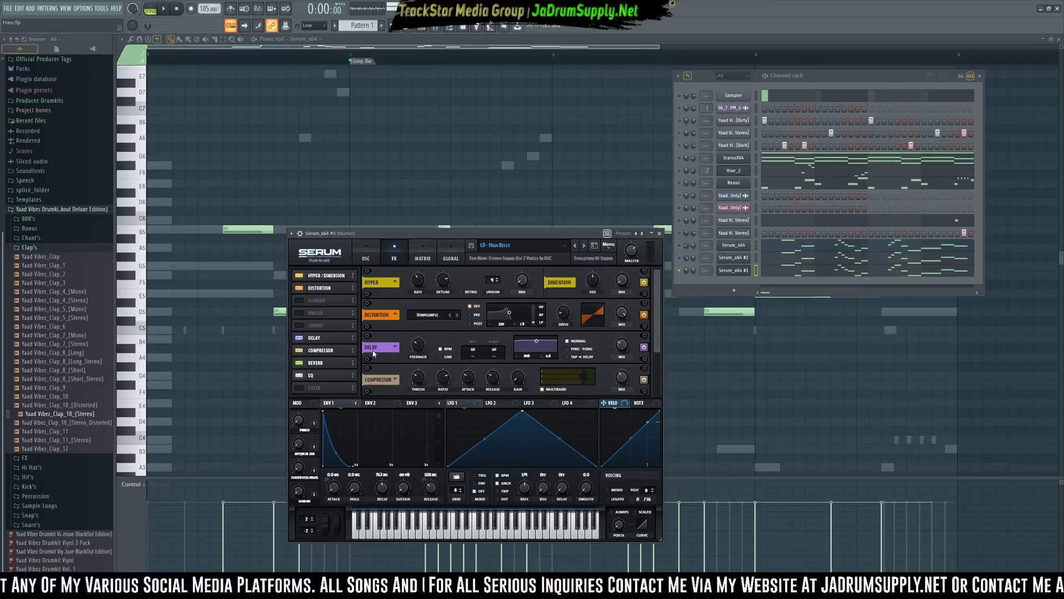
Switch the delay mode to Ping-Pong and preview the soloed lead
left_click(572, 350)
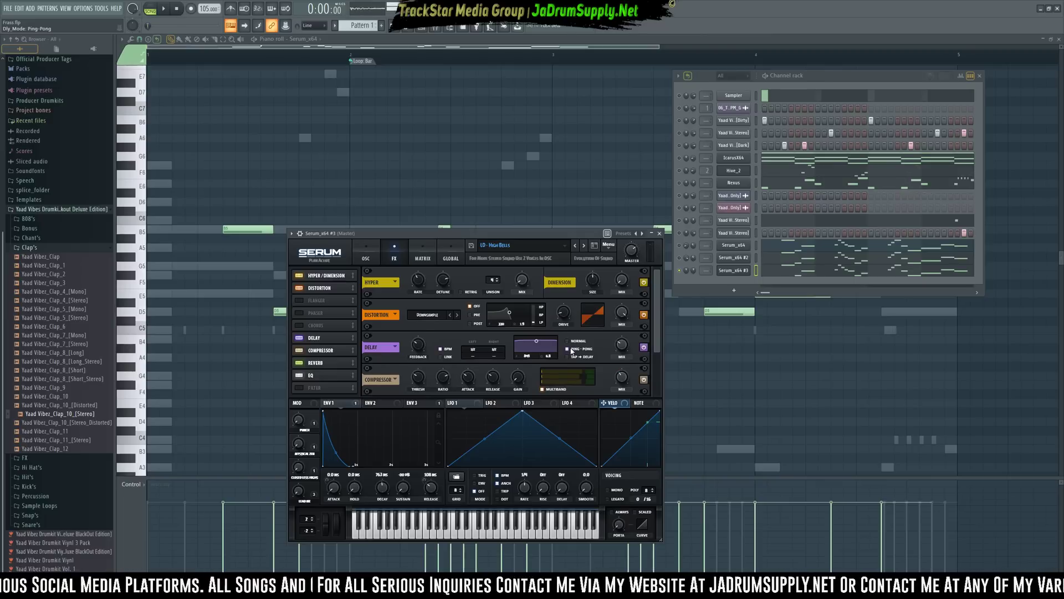
key("space")
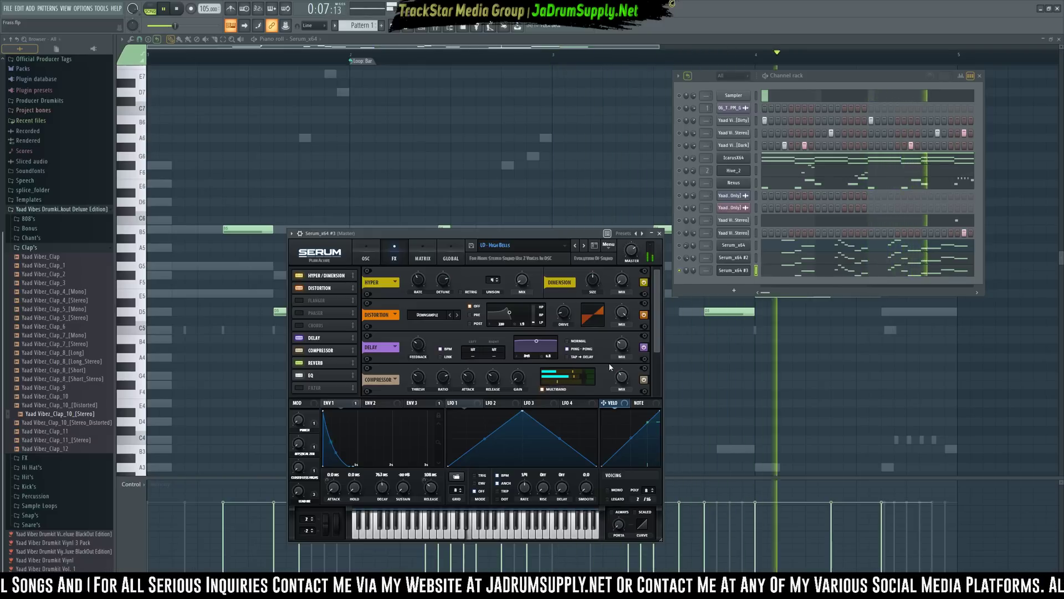
left_click(622, 345)
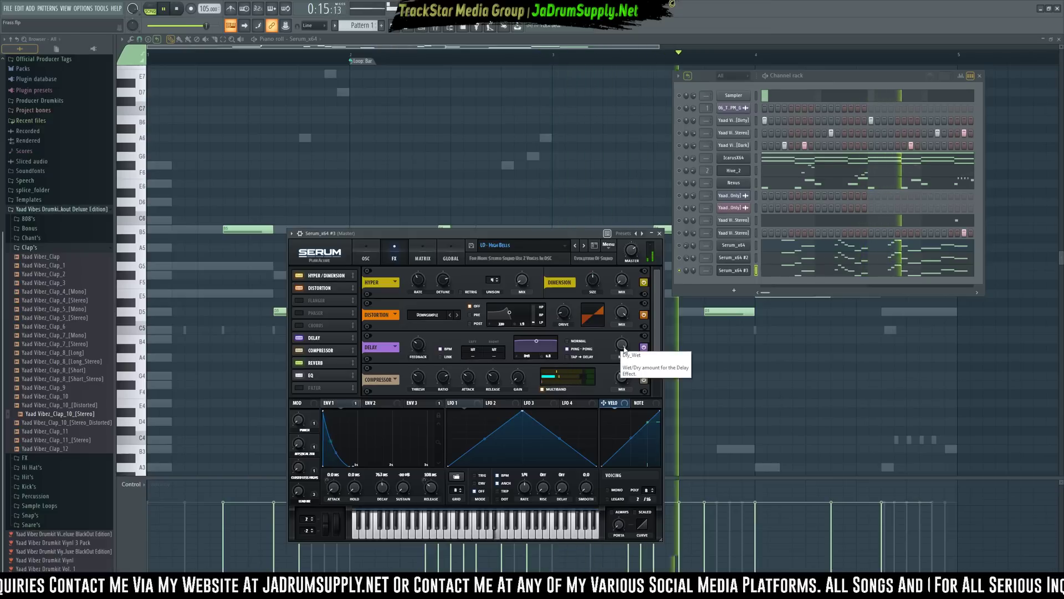
key("space")
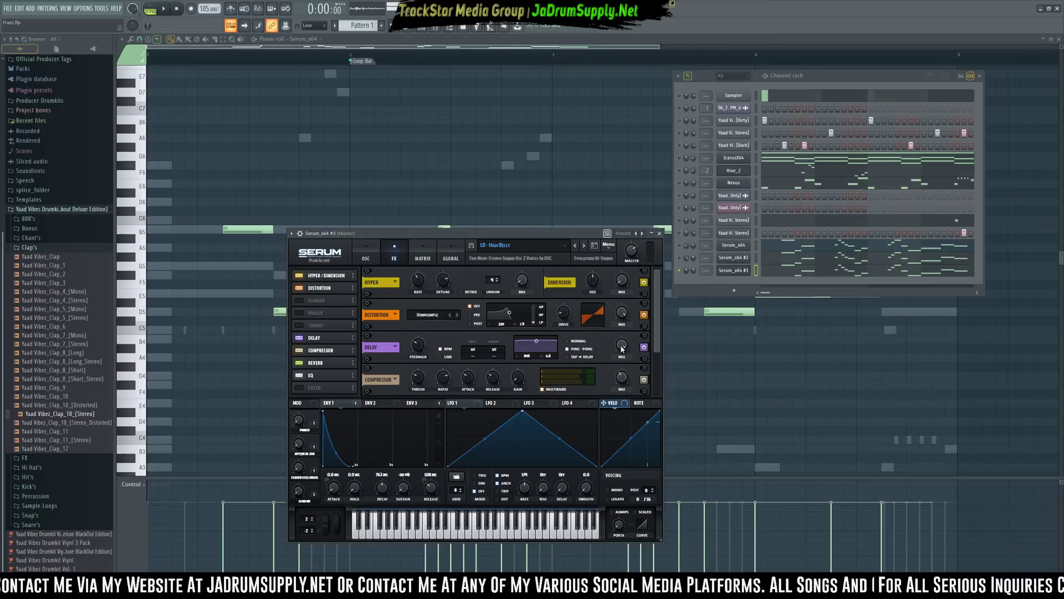
Set the delay's mix to 35% and its feedback to 35%
left_click(622, 348)
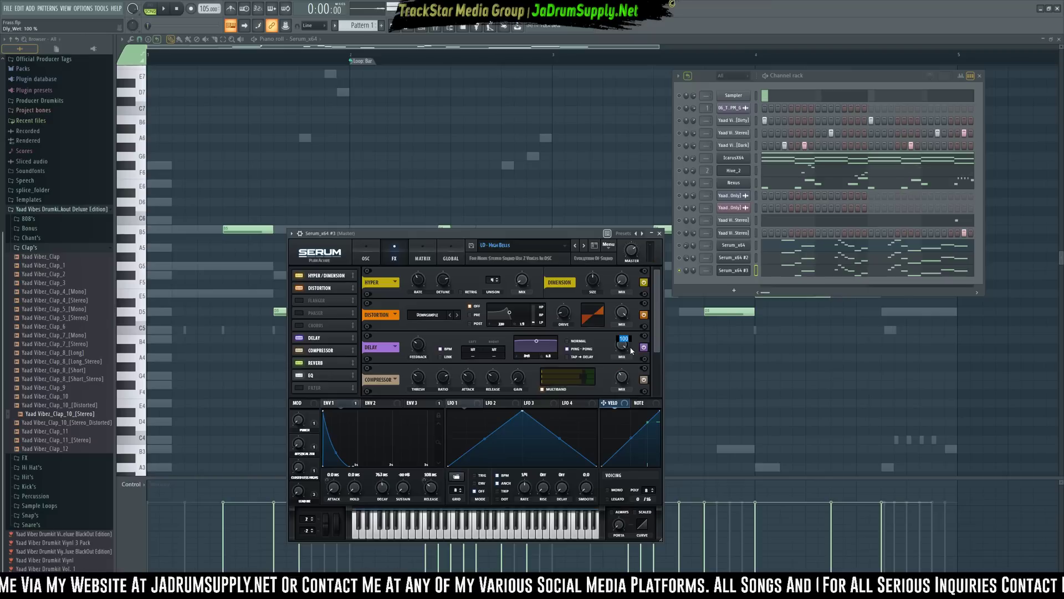
type("35")
key("Return")
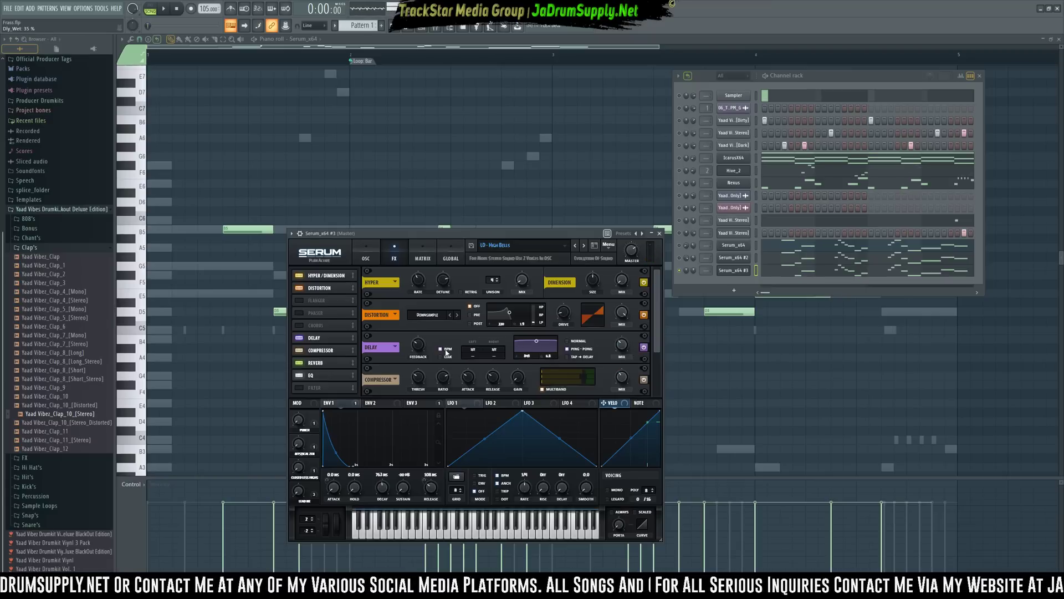
double_click(417, 345)
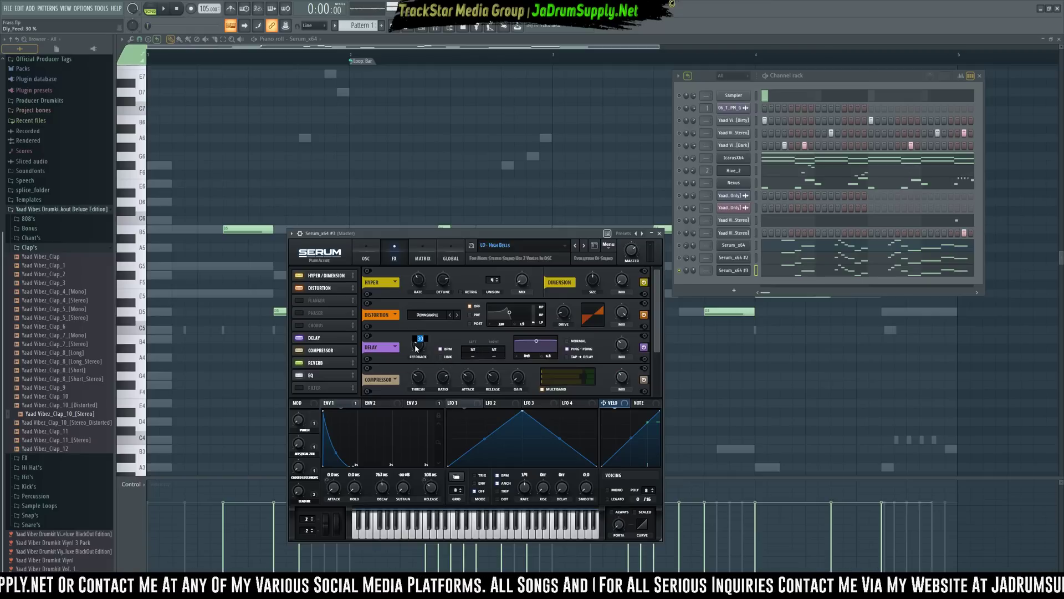
type("35")
key("Return")
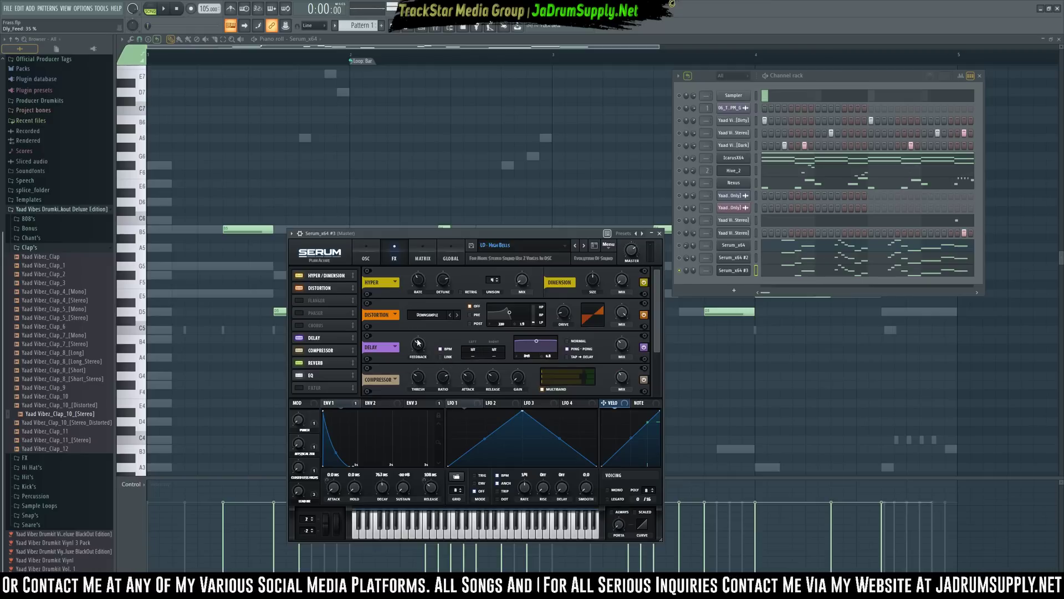
Preview the soloed lead, switch the delay mode back to Normal, and play it again
key("space")
left_click_drag(511, 235, 505, 228)
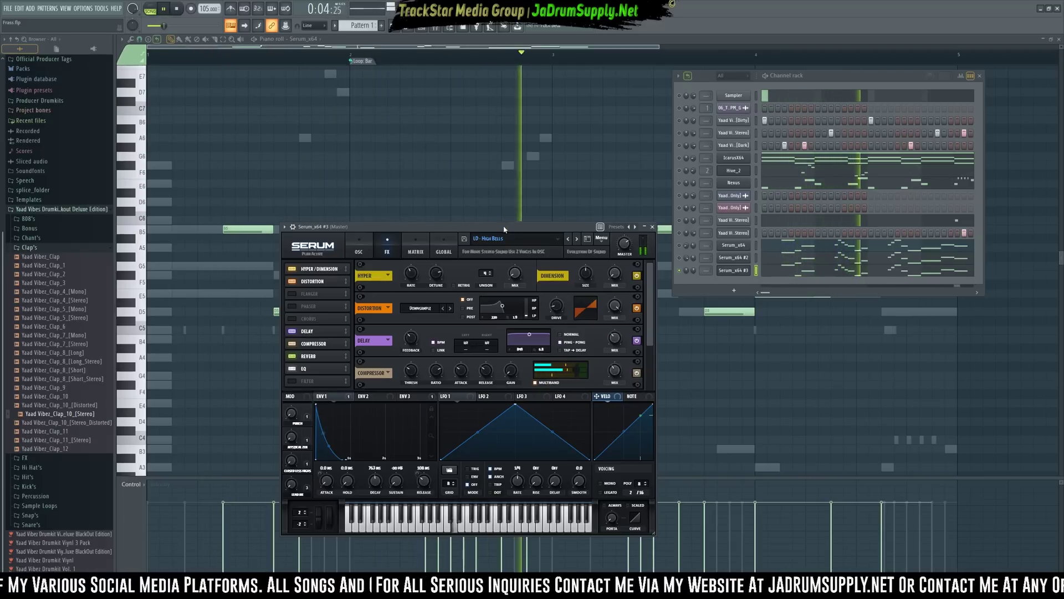
key("space")
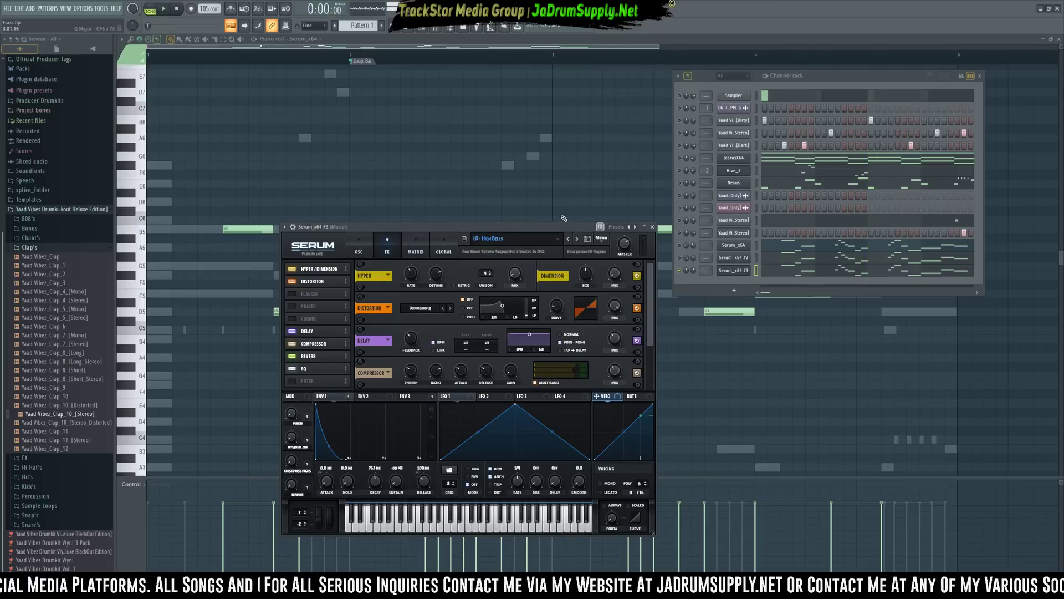
left_click_drag(560, 231, 561, 224)
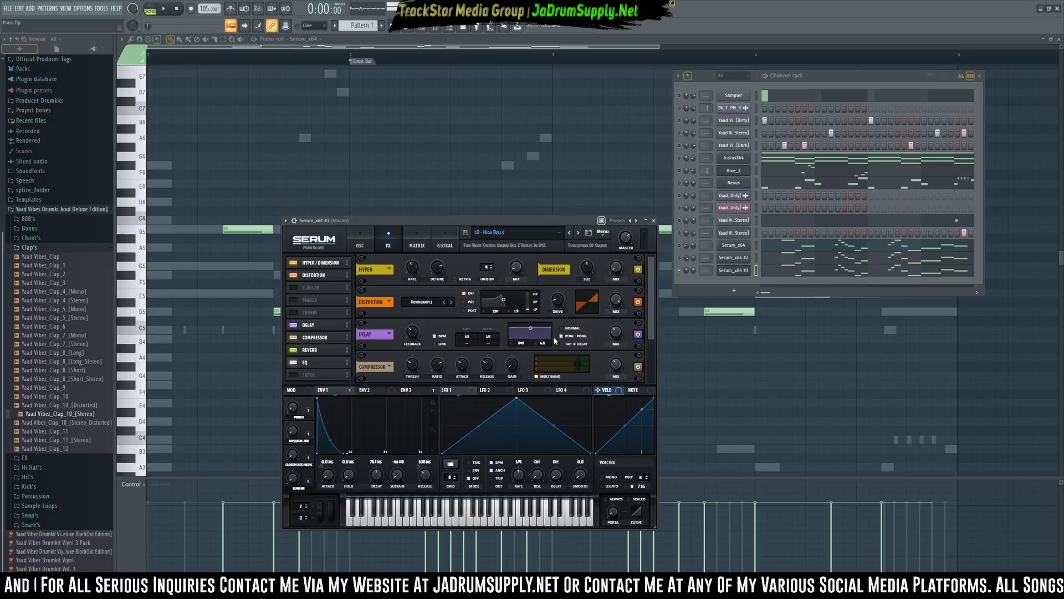
left_click(569, 329)
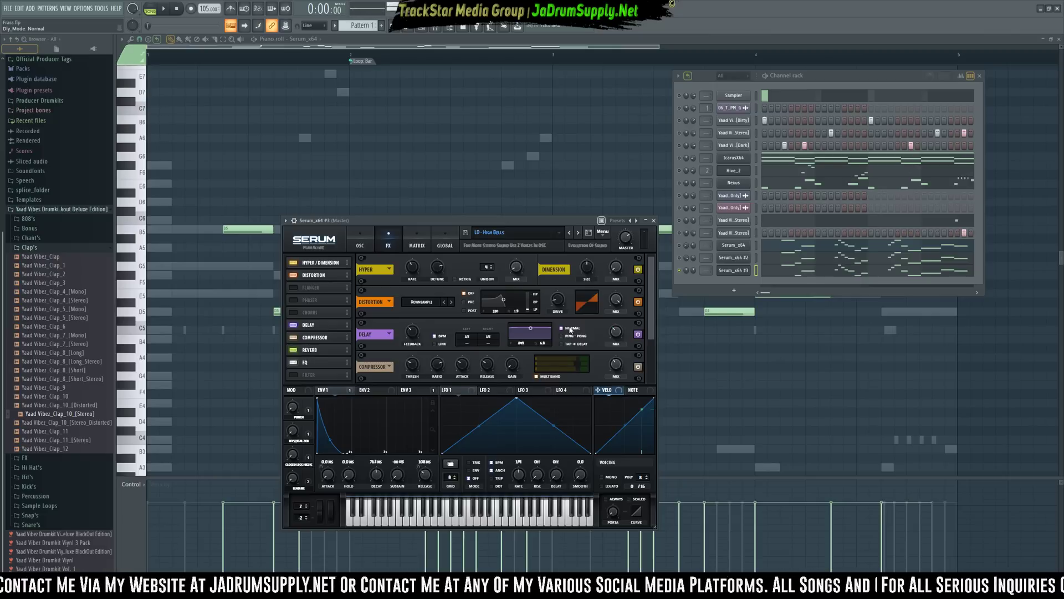
key("space")
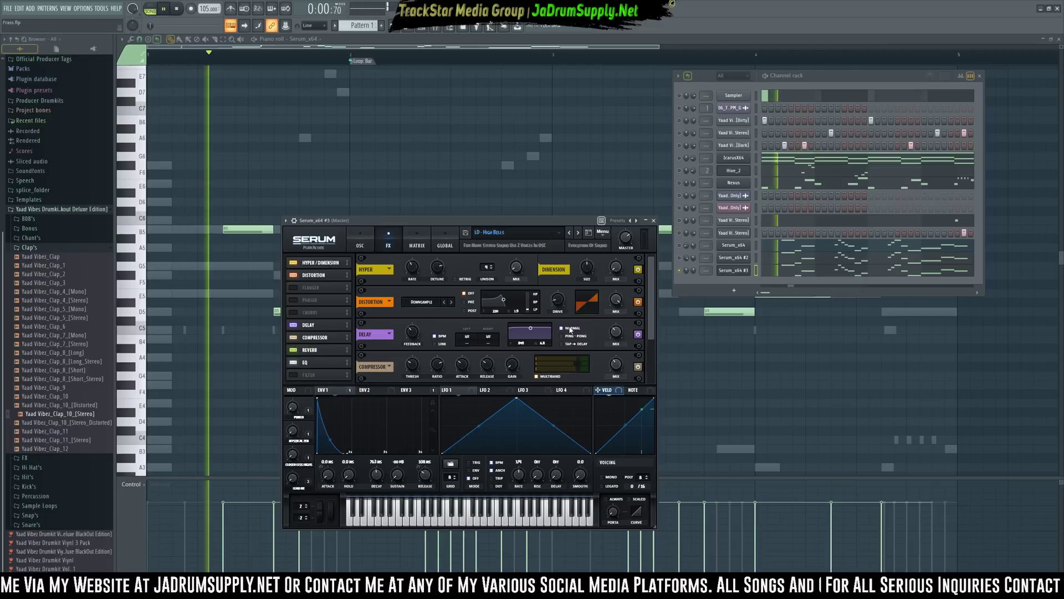
key("space")
Try a reverb size of 40% on the lead, preview it, and restore the size to 22%
left_click(310, 351)
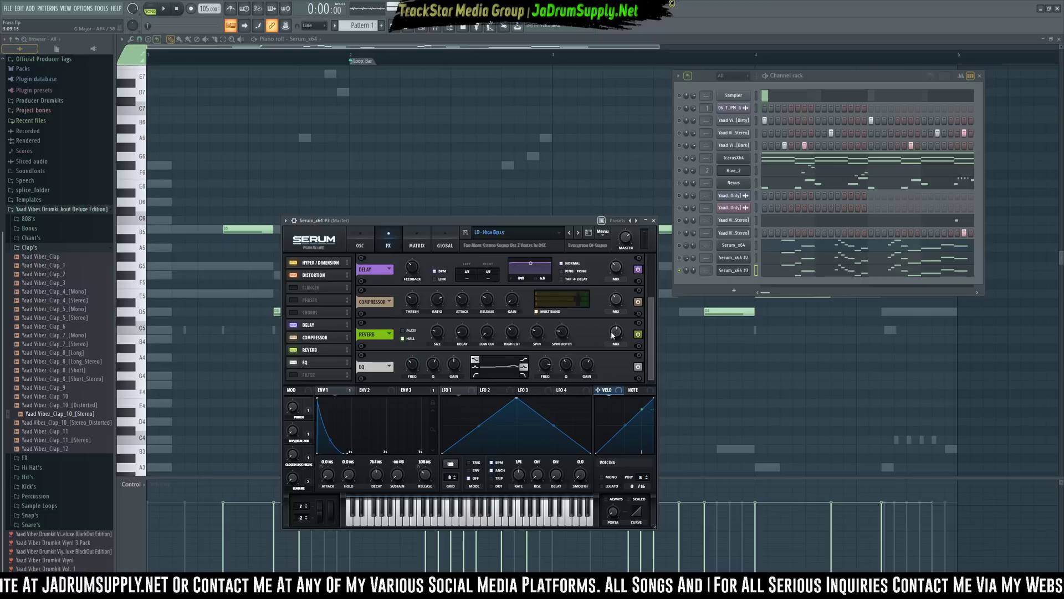
double_click(440, 335)
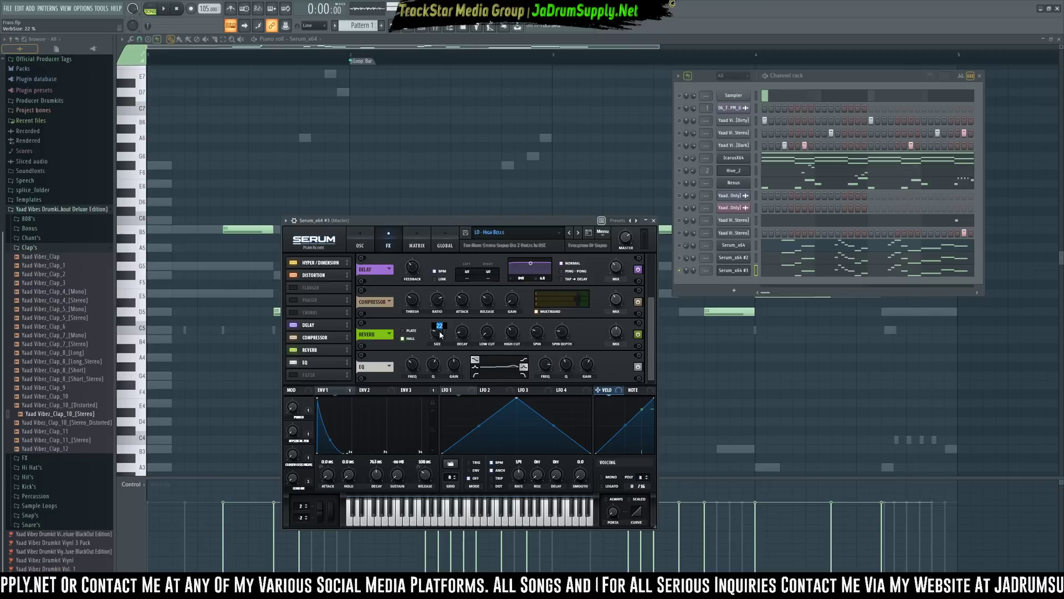
type("40")
key("Return")
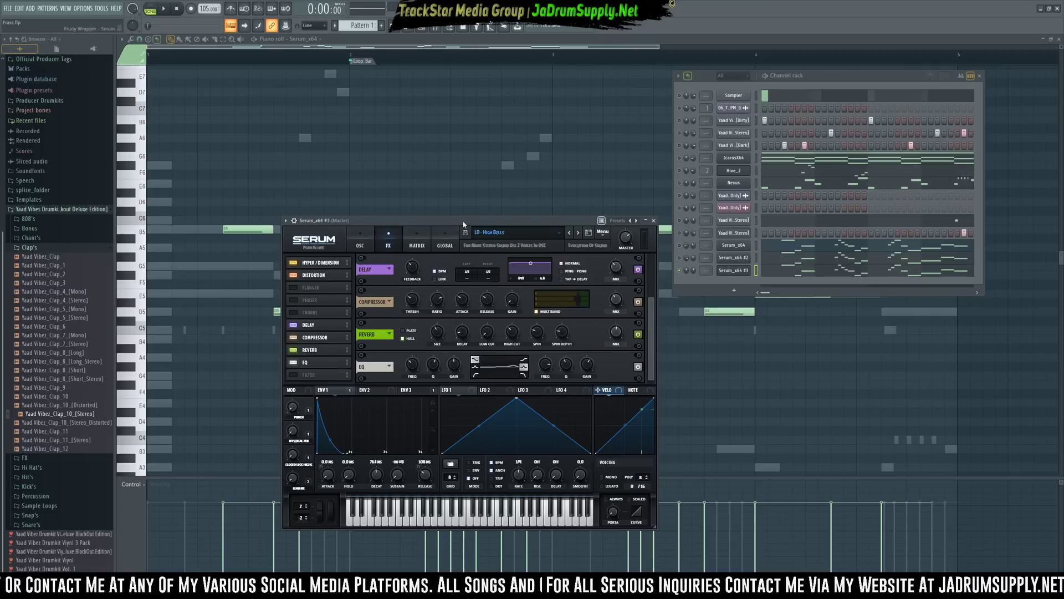
left_click_drag(464, 221, 455, 210)
key("space")
key("space")
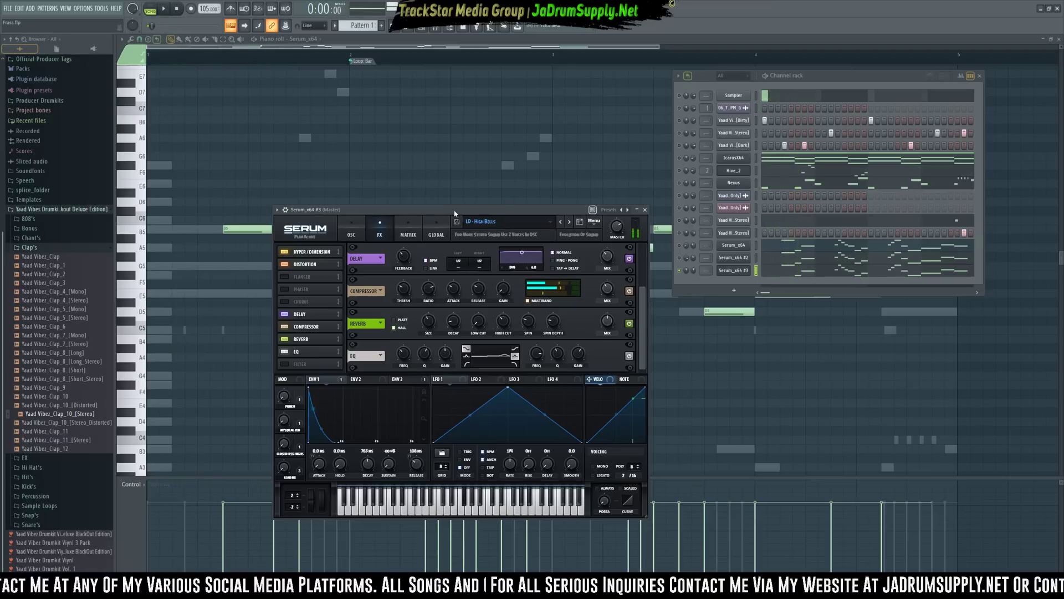
double_click(429, 326)
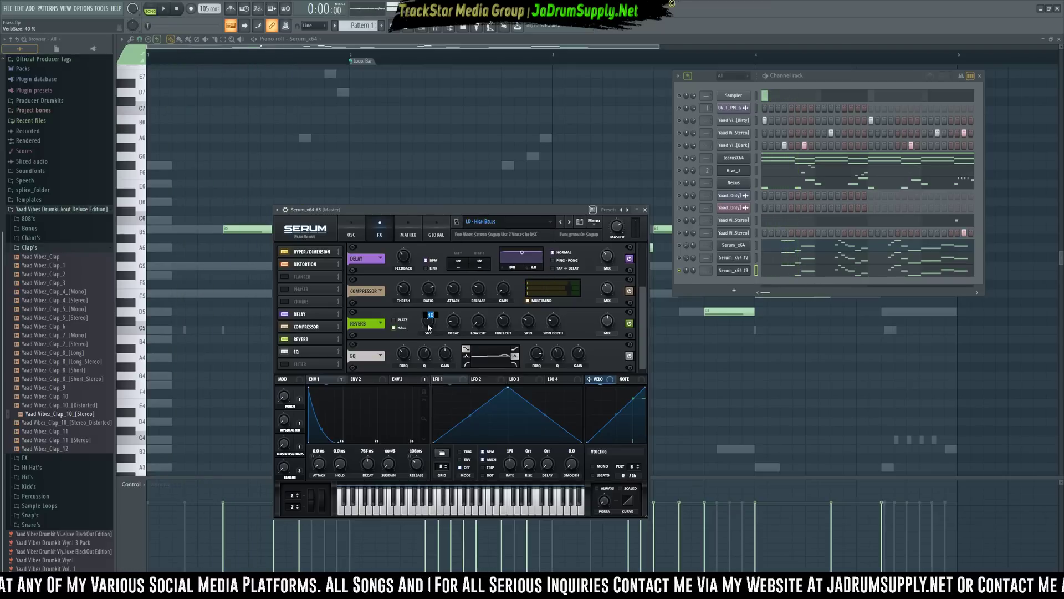
type("22")
key("Return")
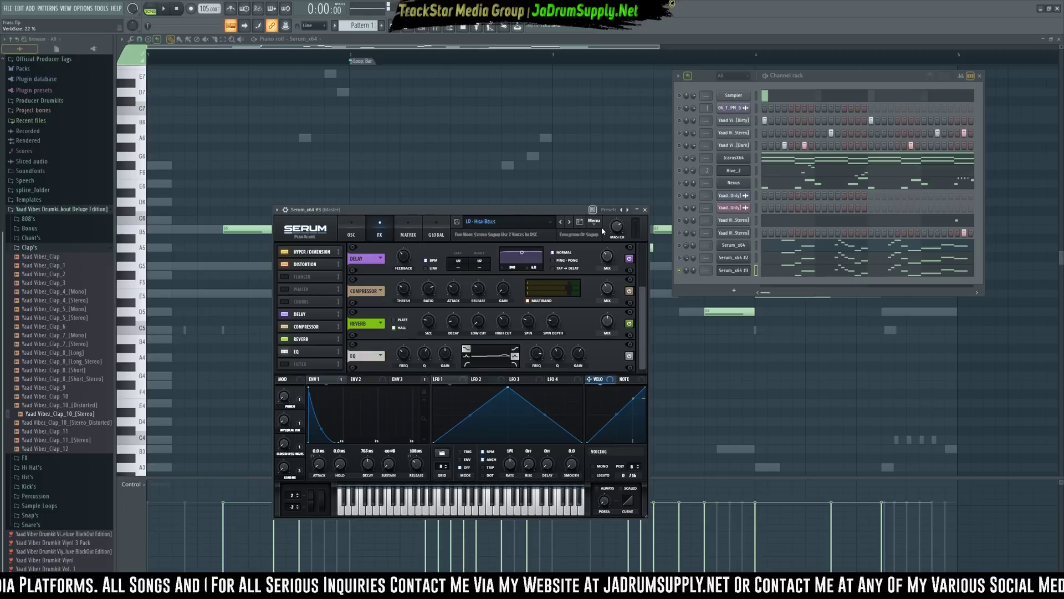
Route Serum_x64 #3 to mixer track 3 and send that track to BIG VERB during playback
left_click(645, 210)
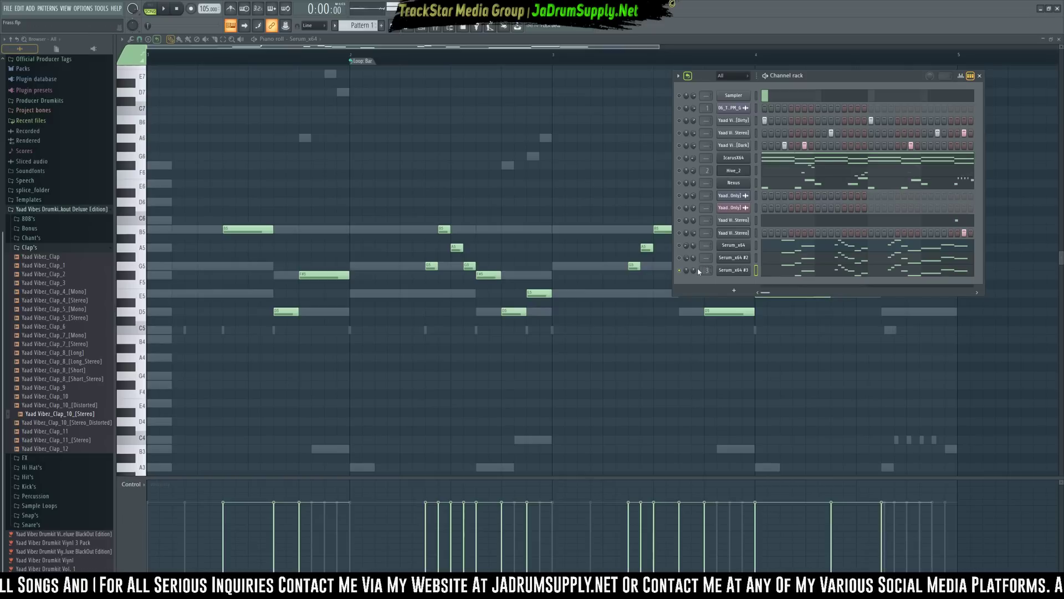
key("F9")
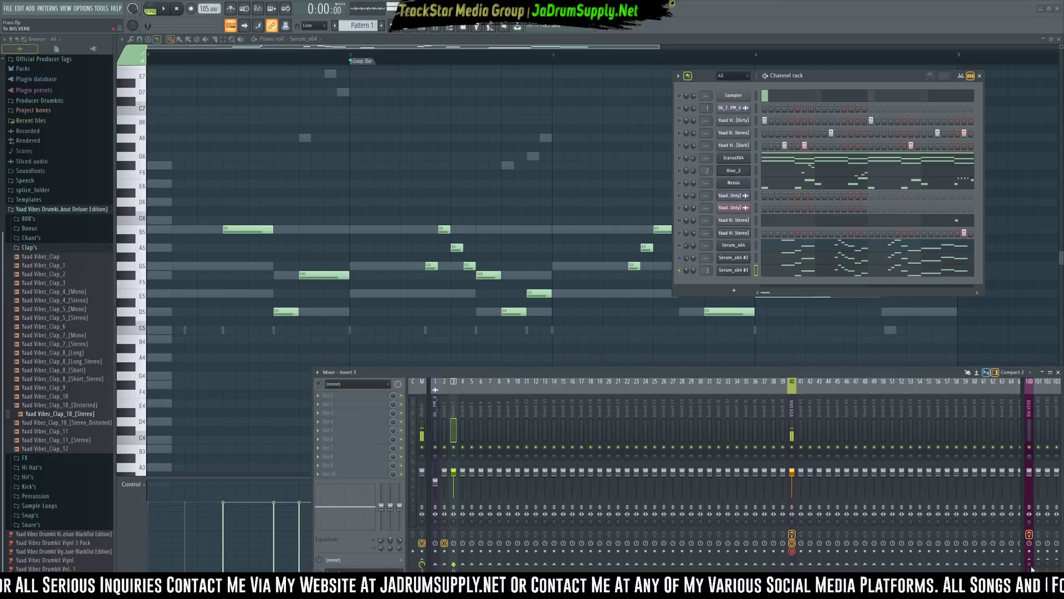
key("space")
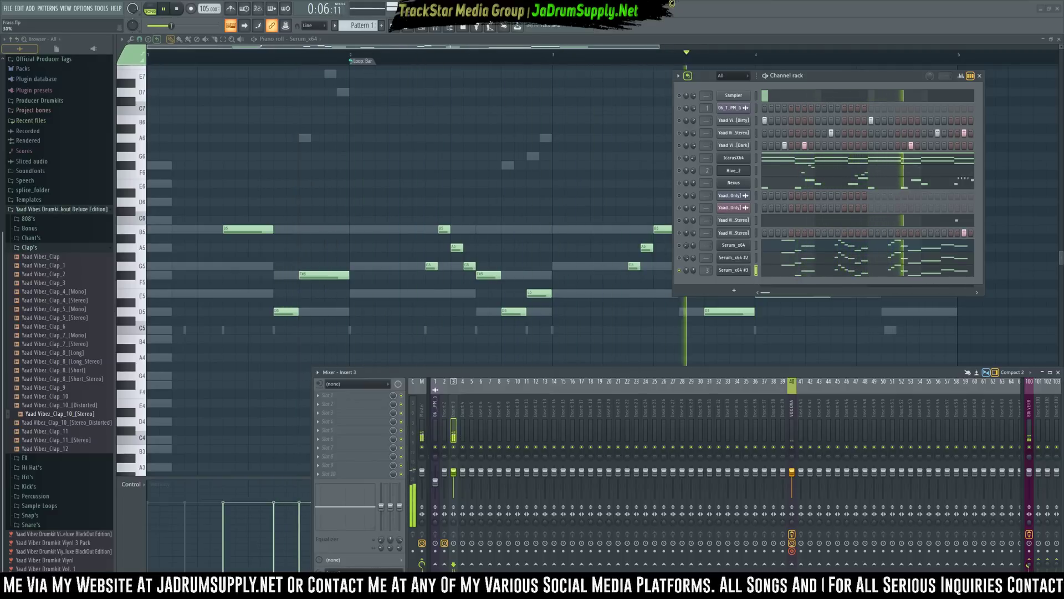
Lower the delay feedback on Serum_x64 #3, set the delay mix to 20%, and preview the lead
left_click(733, 270)
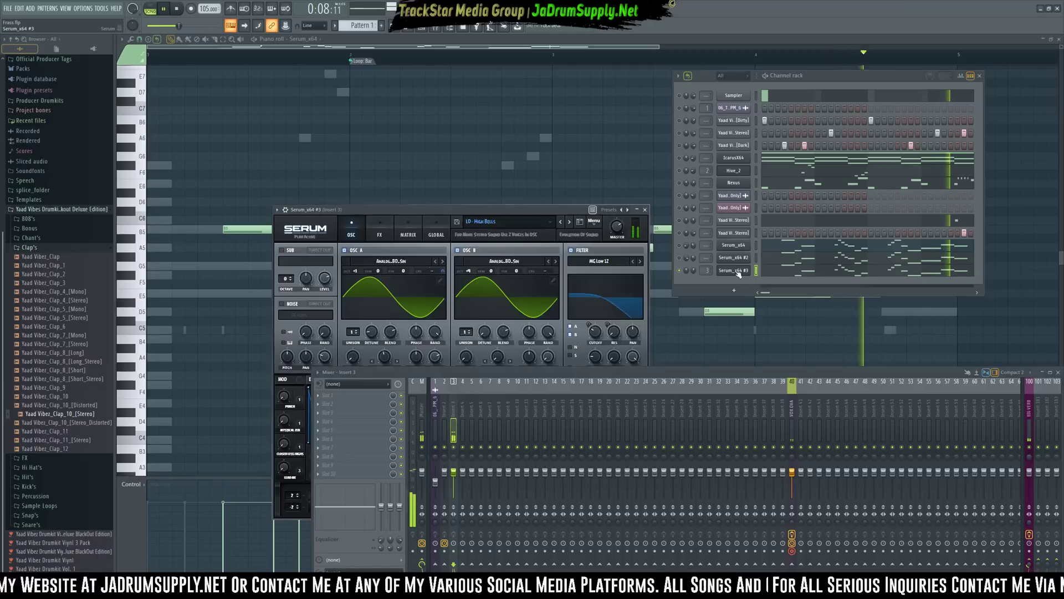
left_click(732, 273)
left_click(732, 273)
key("space")
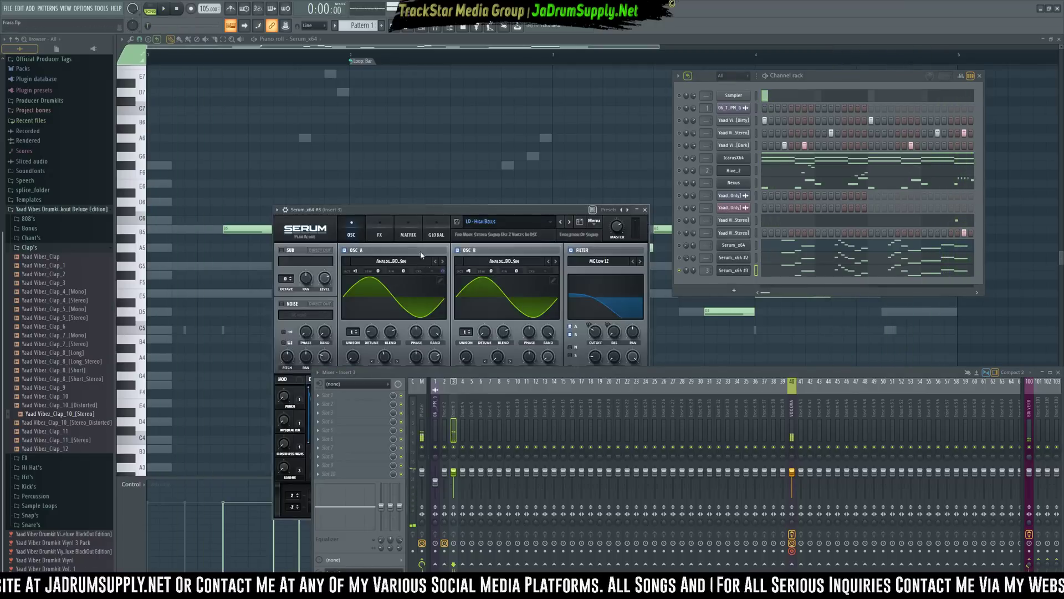
left_click(378, 229)
left_click(311, 313)
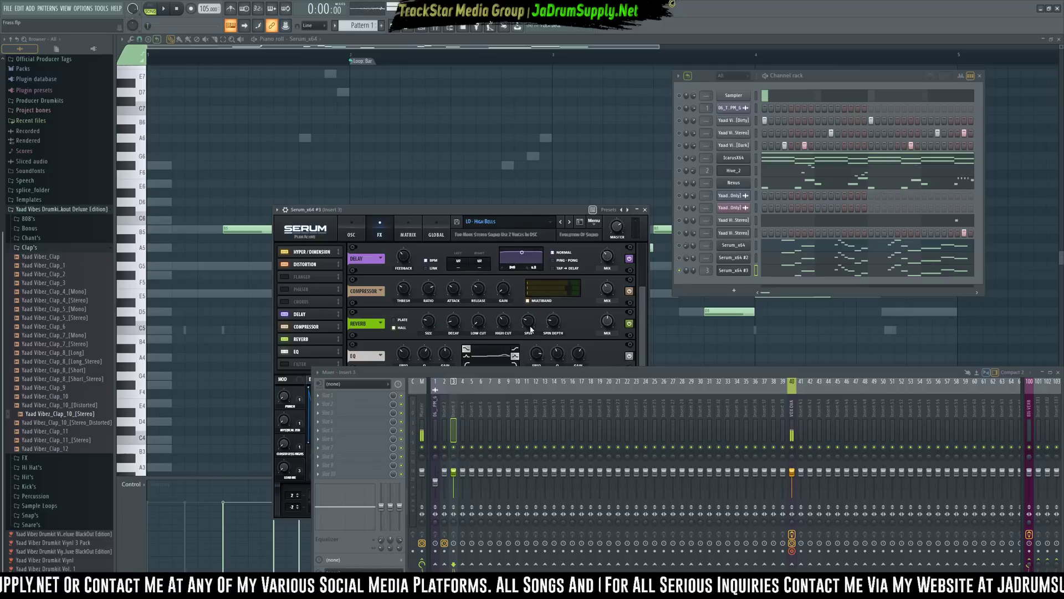
left_click(404, 256)
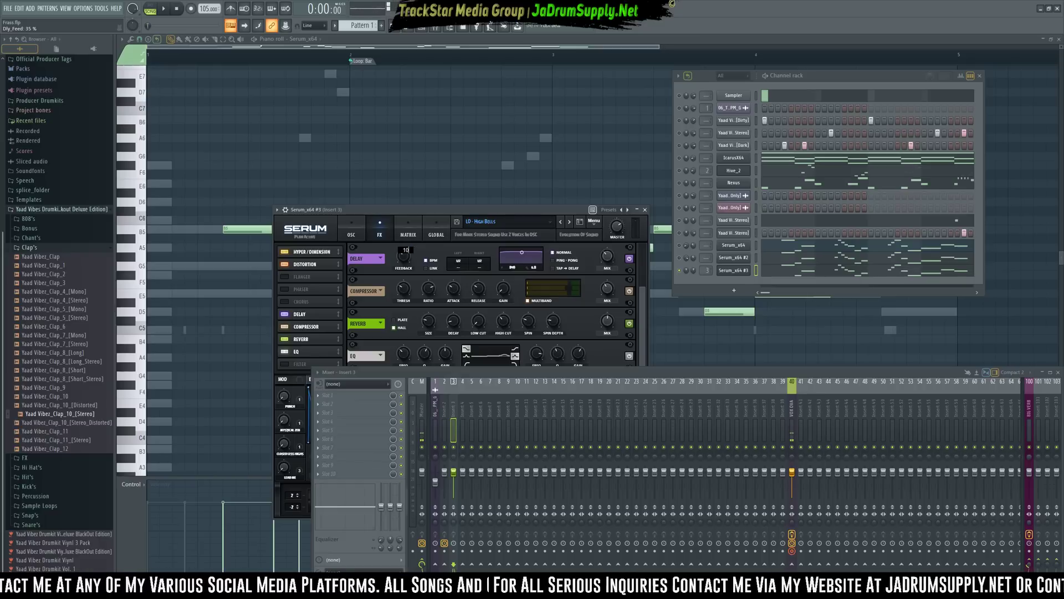
left_click_drag(404, 256, 405, 256)
left_click_drag(609, 256, 610, 263)
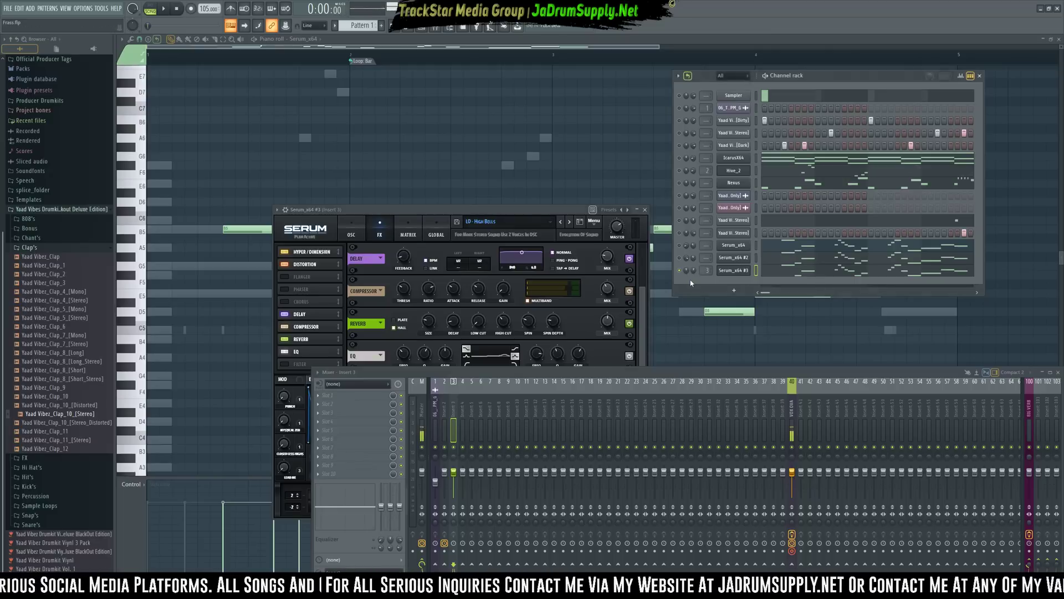
key("space")
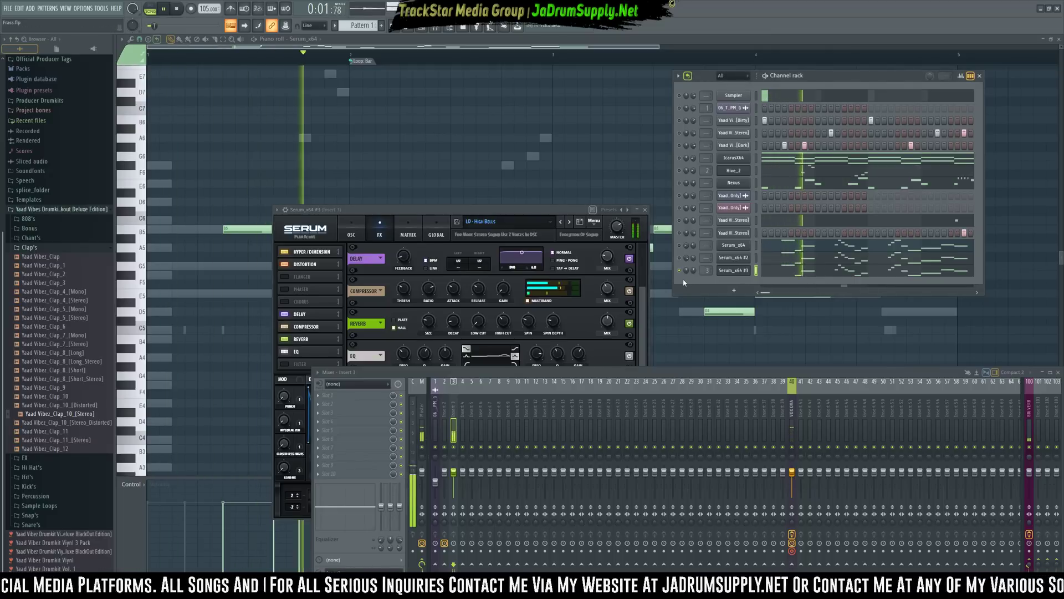
key("space")
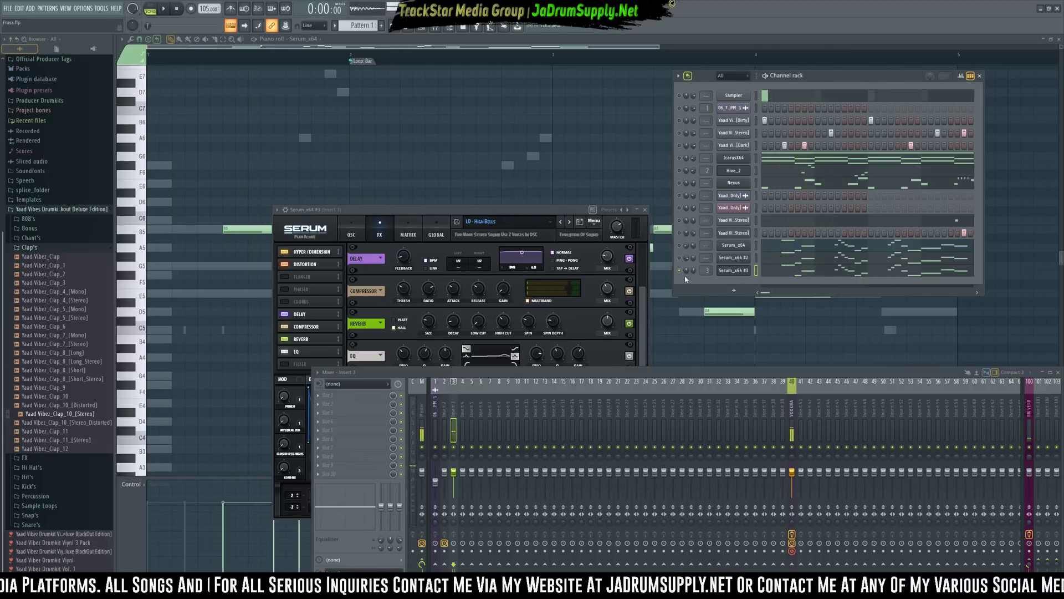
Set the delay's mix to 10% and preview the soloed lead
left_click(605, 259)
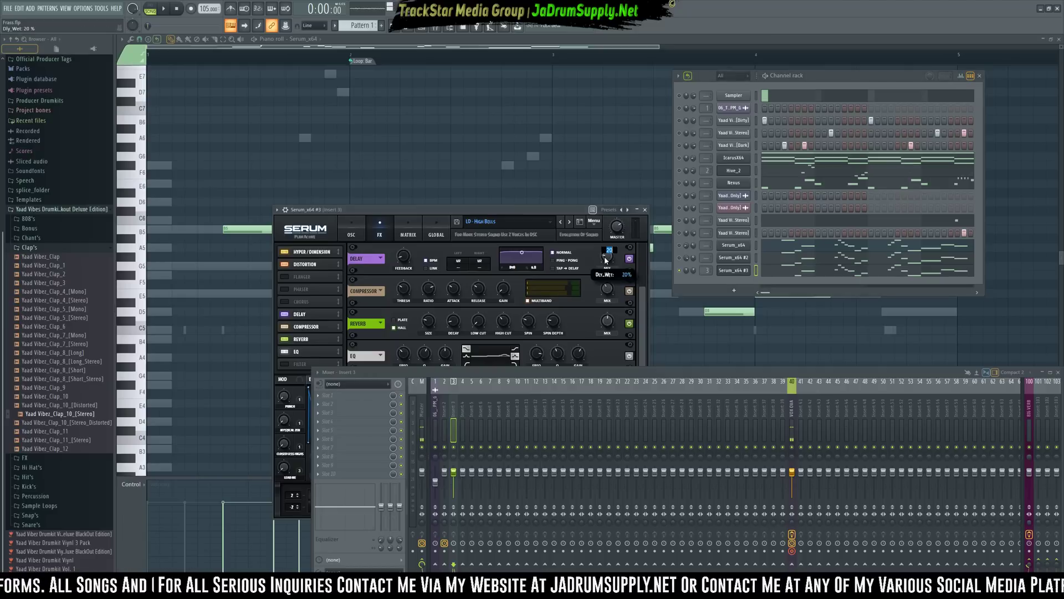
left_click_drag(606, 259, 605, 259)
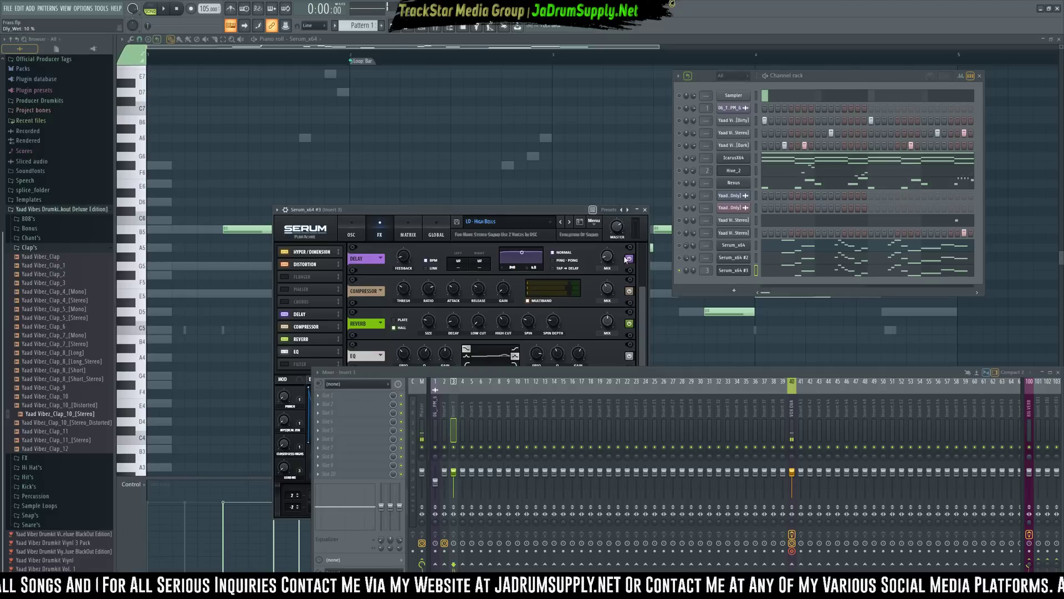
key("space")
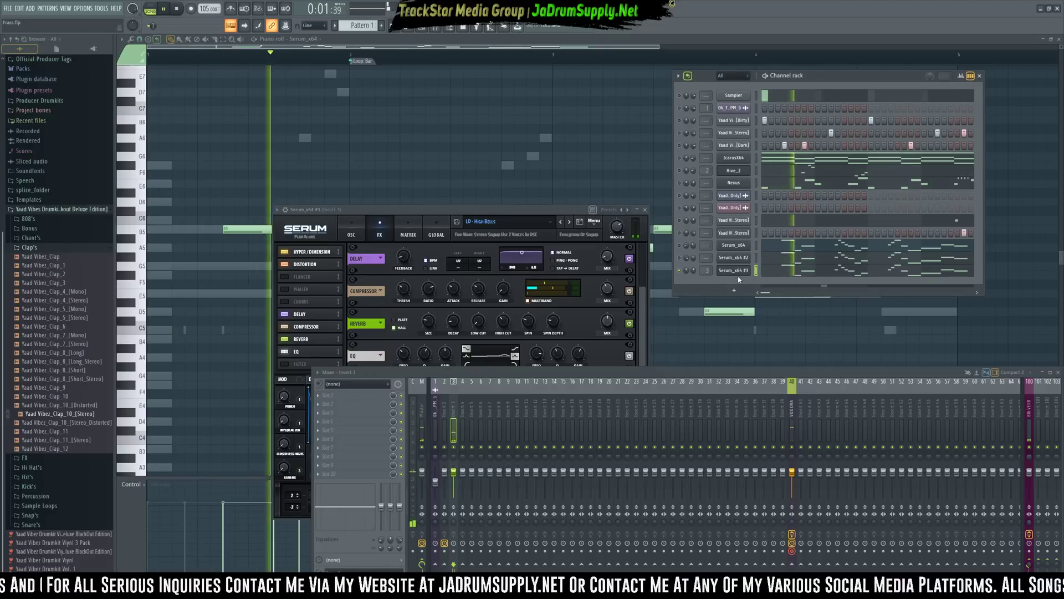
key("space")
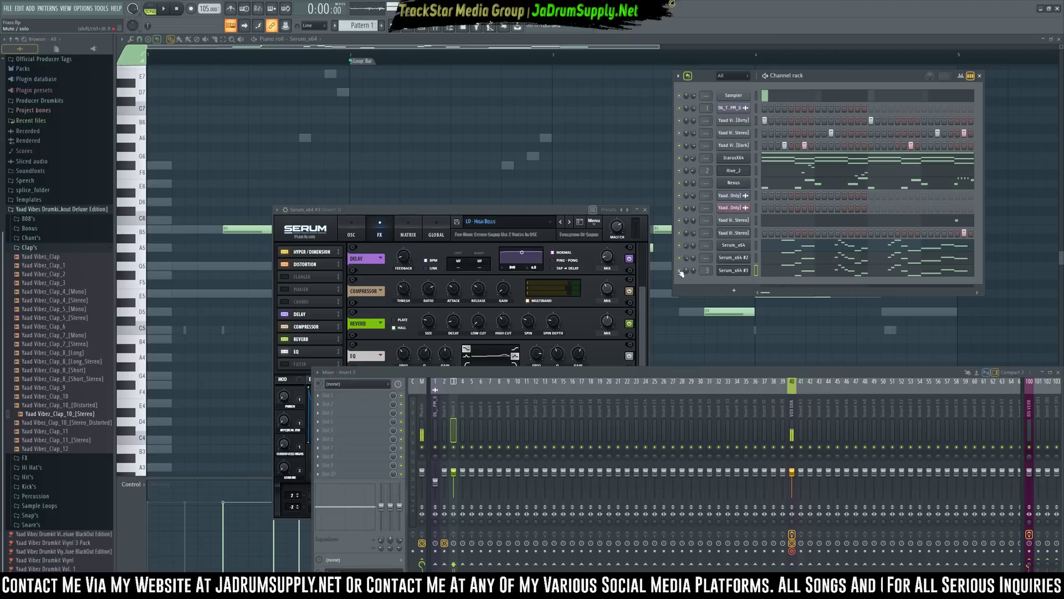
Play the full pattern with all channels active and close the Serum_x64 #3 window
key("space")
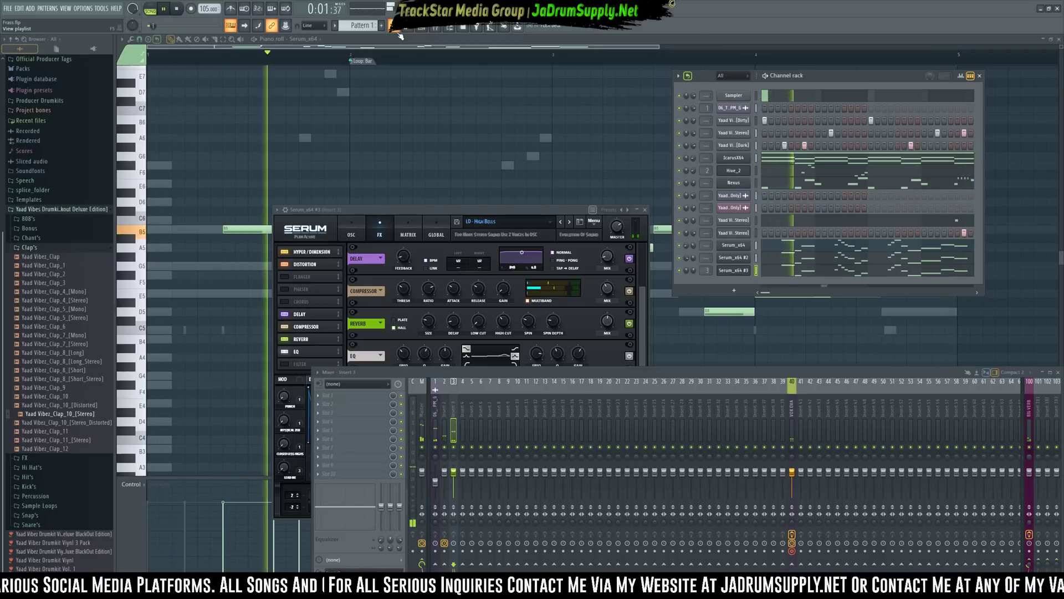
key("space")
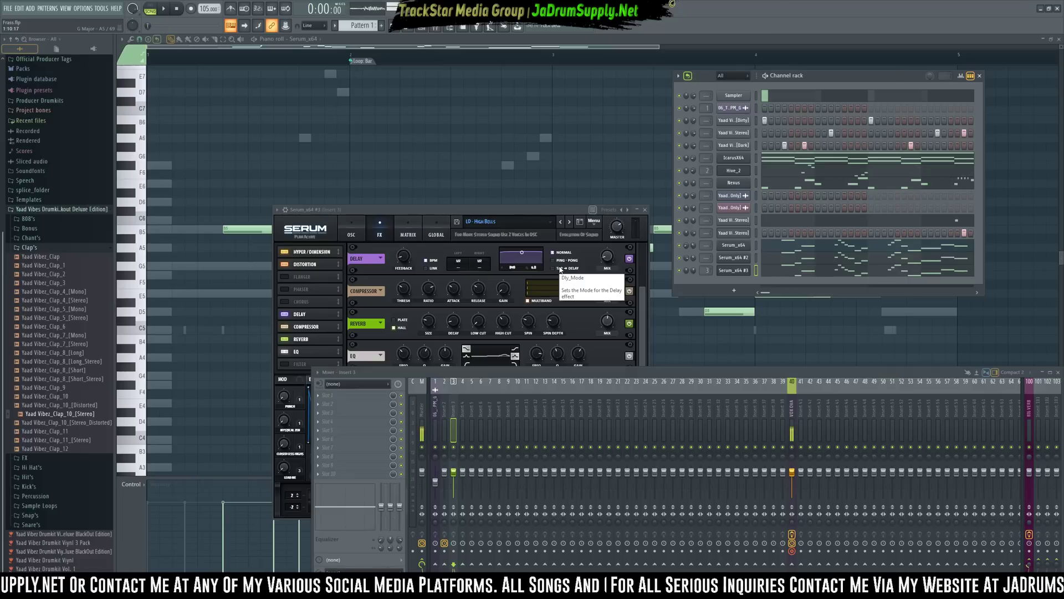
left_click(645, 210)
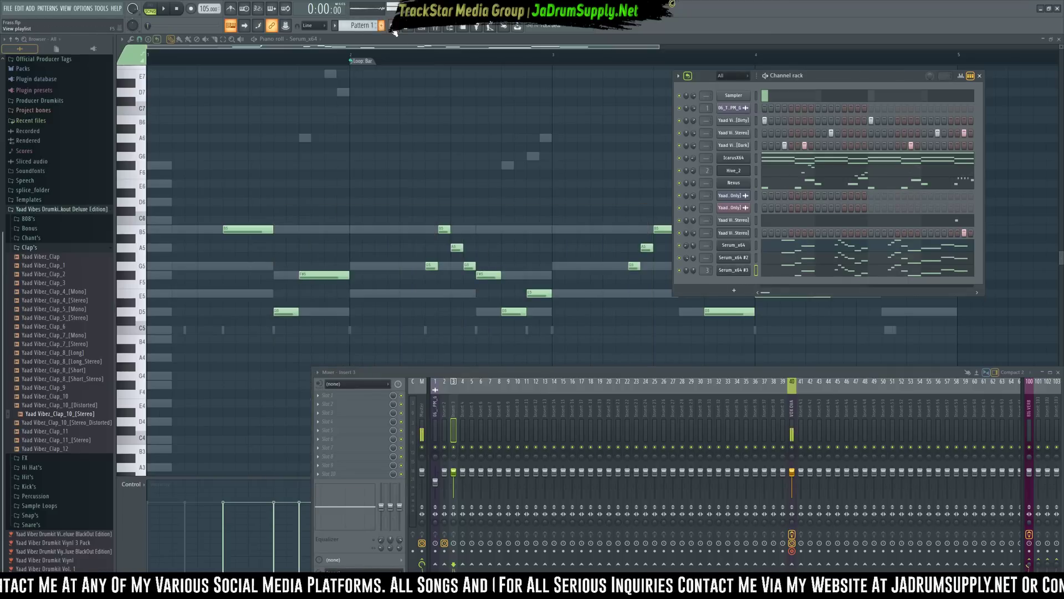
Collapse the Yaad Vibes drumkit folder and open the Samples folder within Producer Drumkits
left_click(40, 208)
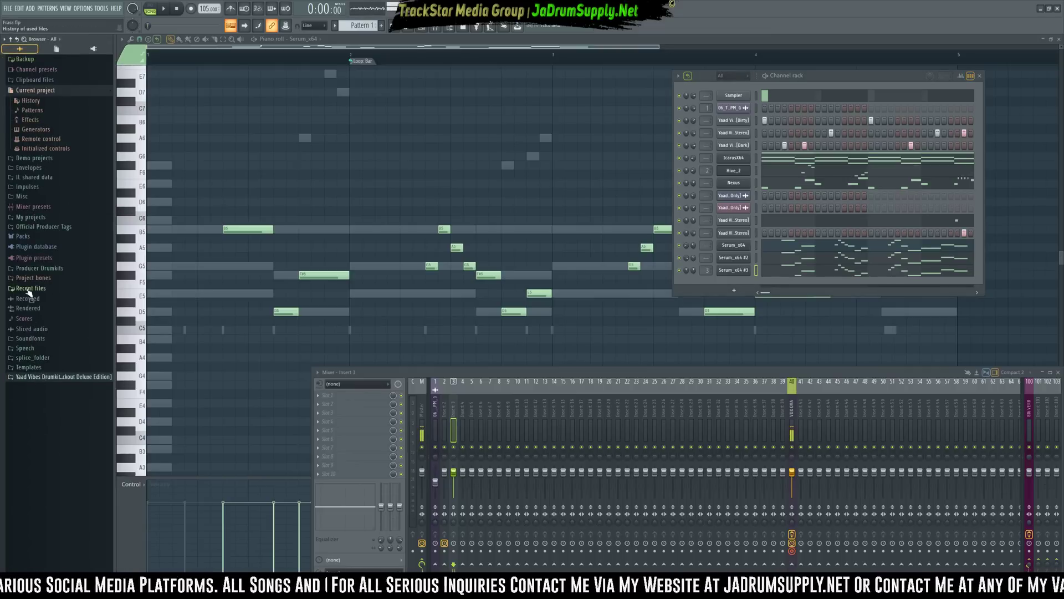
left_click(43, 269)
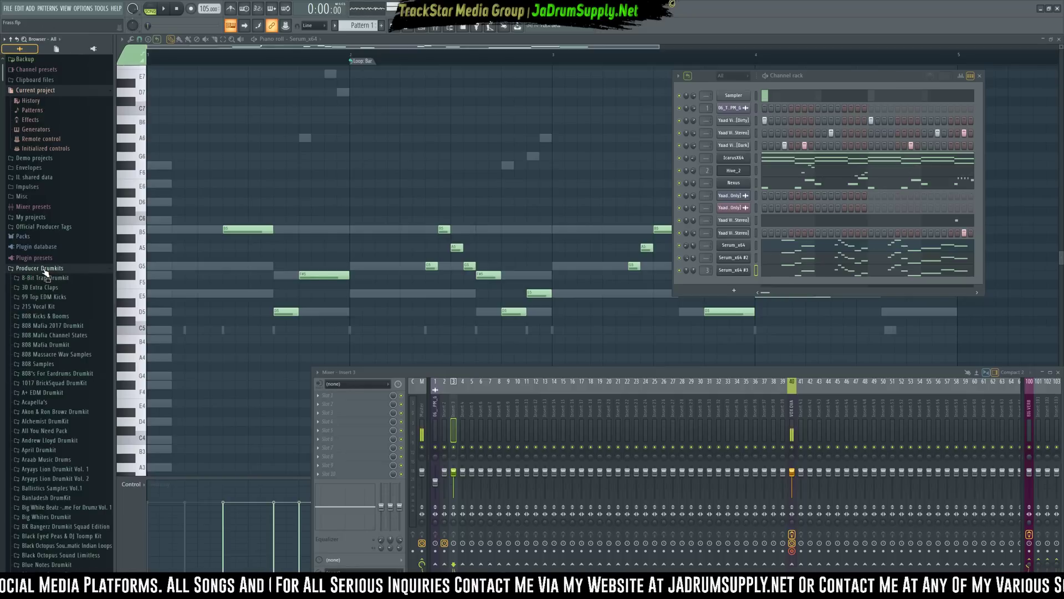
scroll(39, 277, "down", 15)
scroll(33, 293, "down", 20)
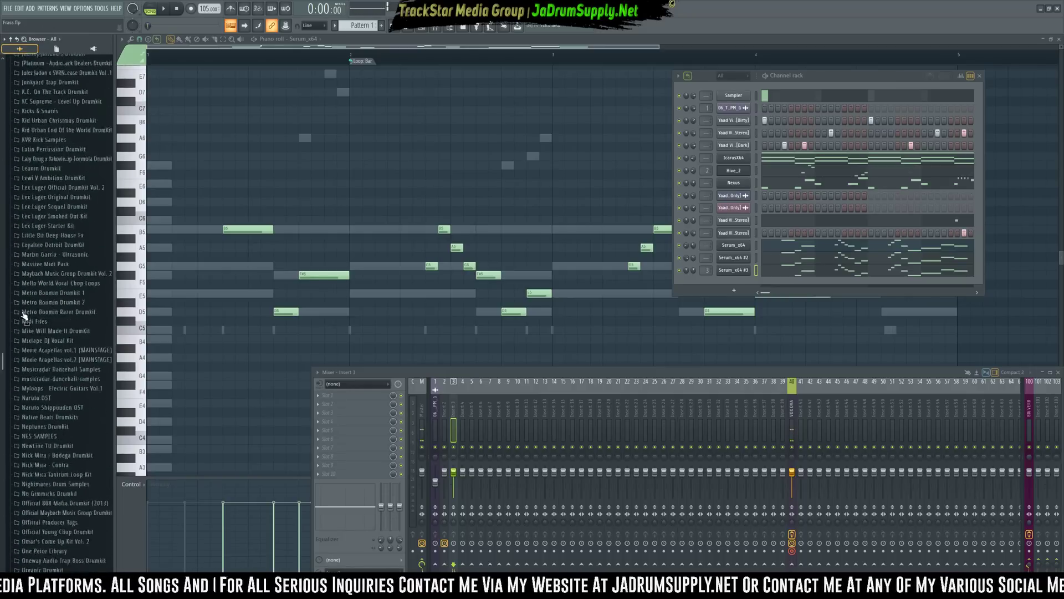
scroll(22, 314, "down", 5)
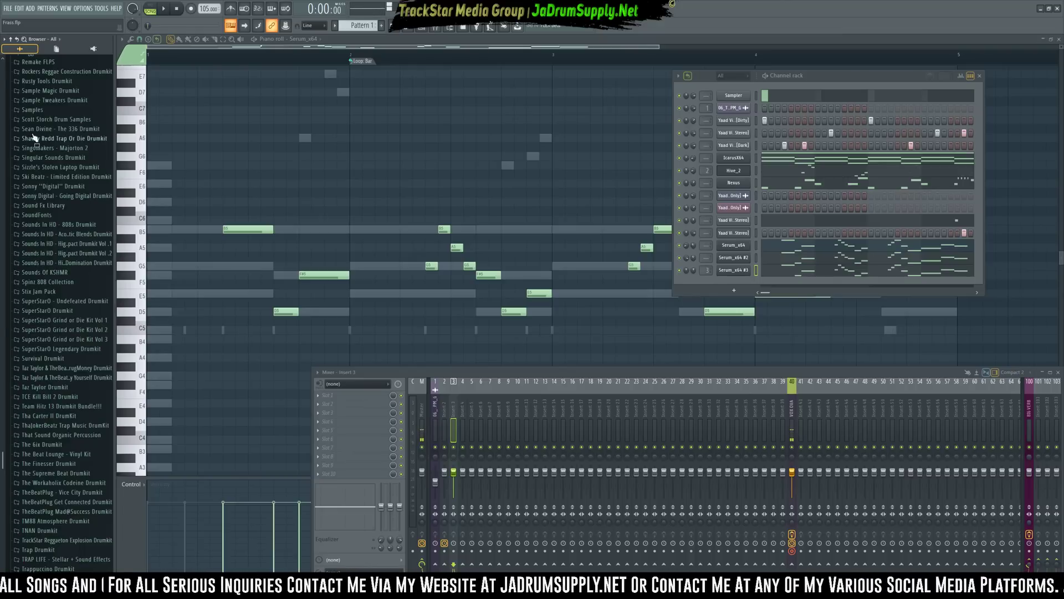
left_click(33, 110)
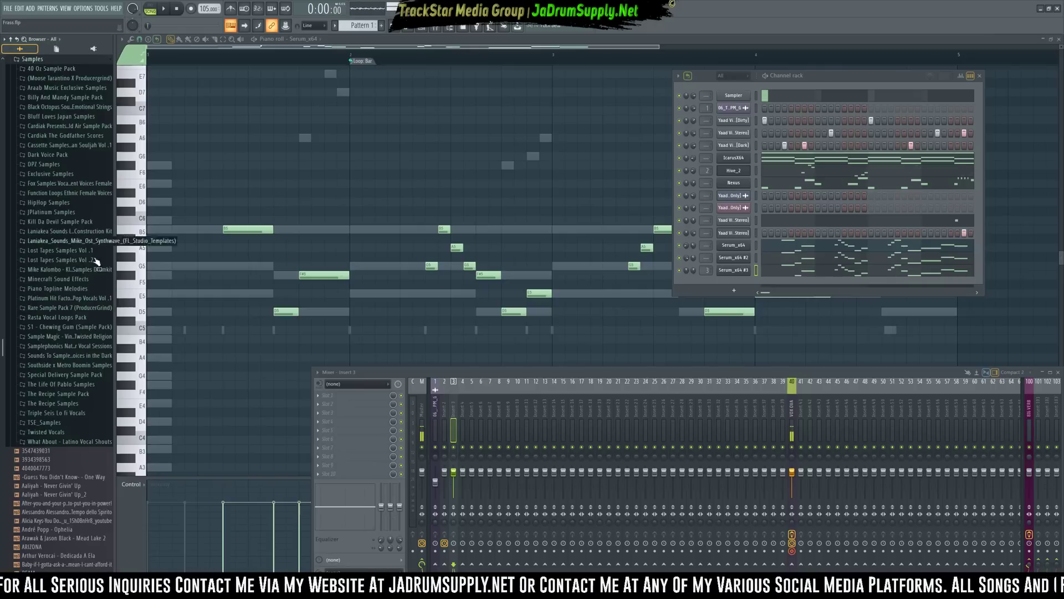
Browse the vocal packs in the Samples folder and open 133_G_Track_14 in the Samplephonics Vocal Sessions pack
left_click(56, 430)
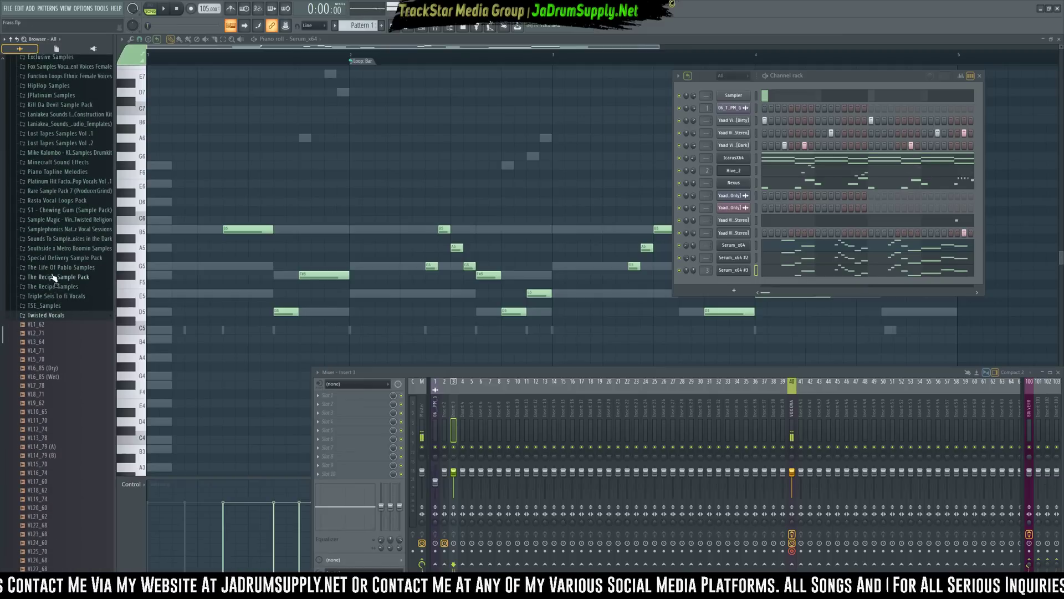
left_click(61, 239)
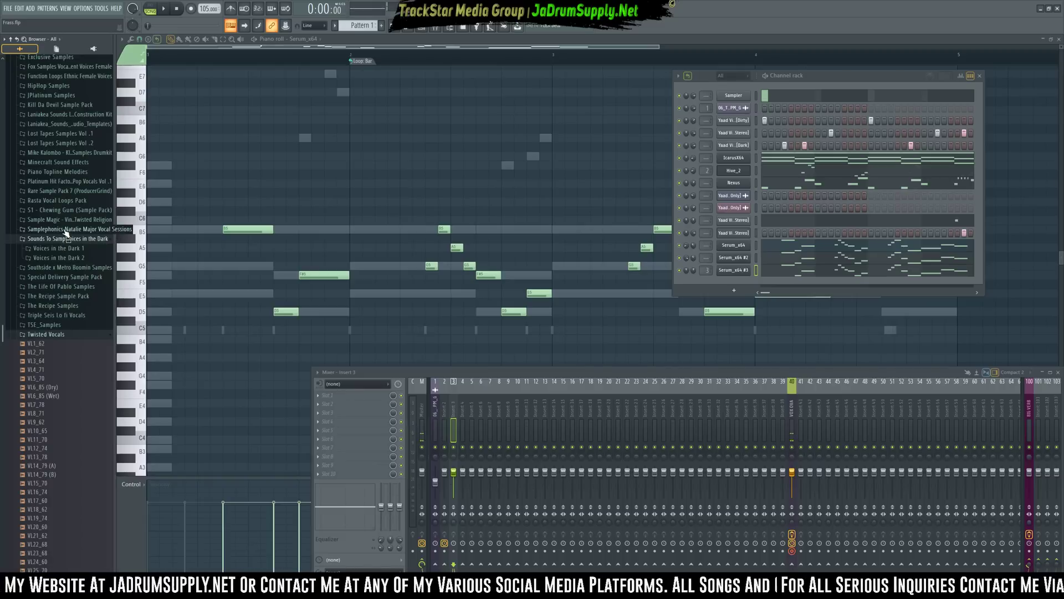
left_click(66, 230)
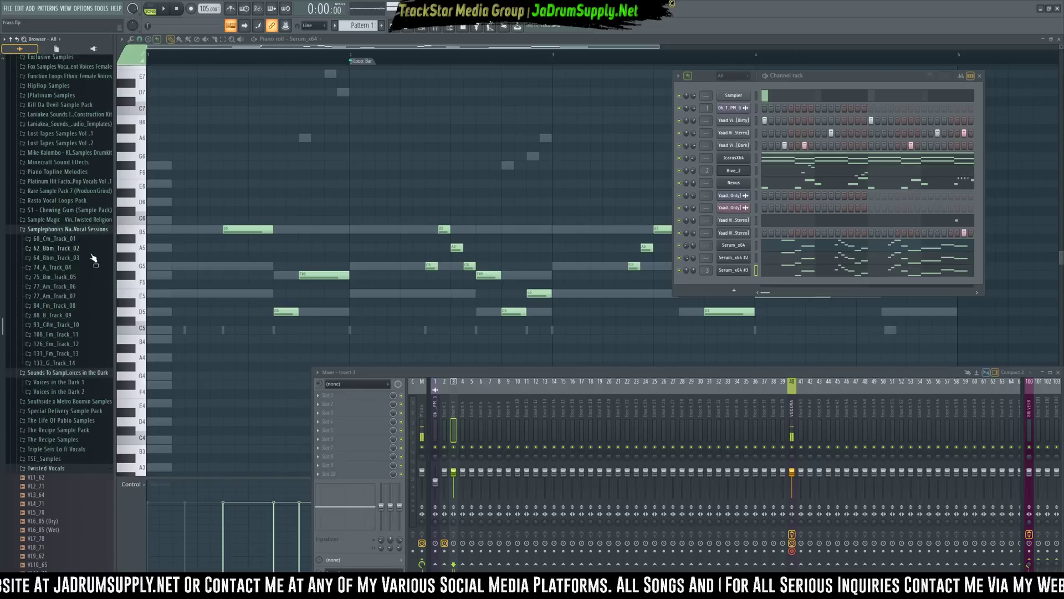
left_click(60, 363)
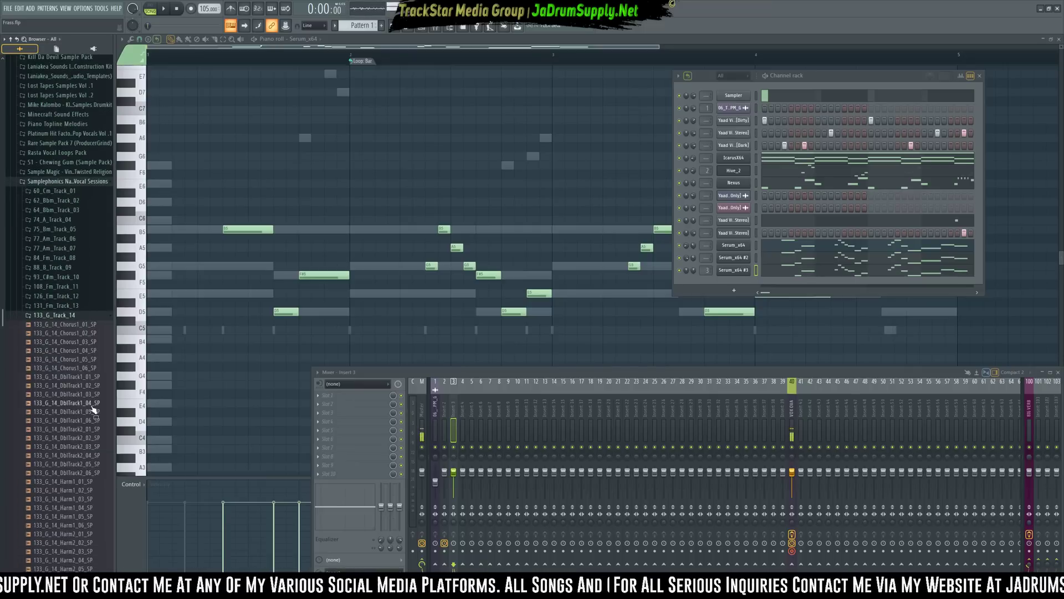
Show the playlist with compact tracks and audition the vocal sample 133_G_14_Chorus1_01_SP
left_click(393, 32)
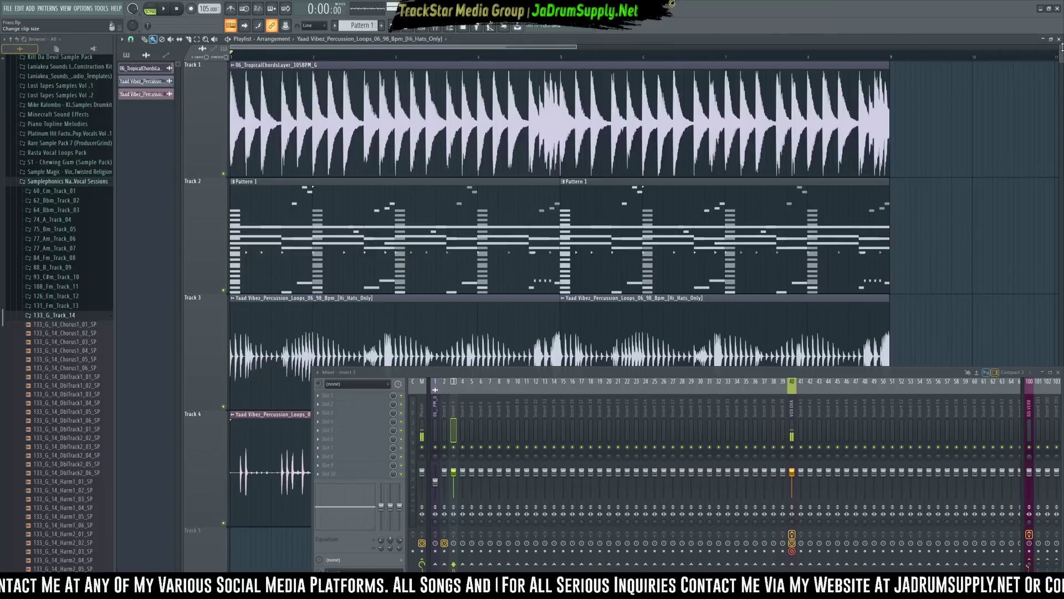
left_click_drag(1063, 48, 1063, 76)
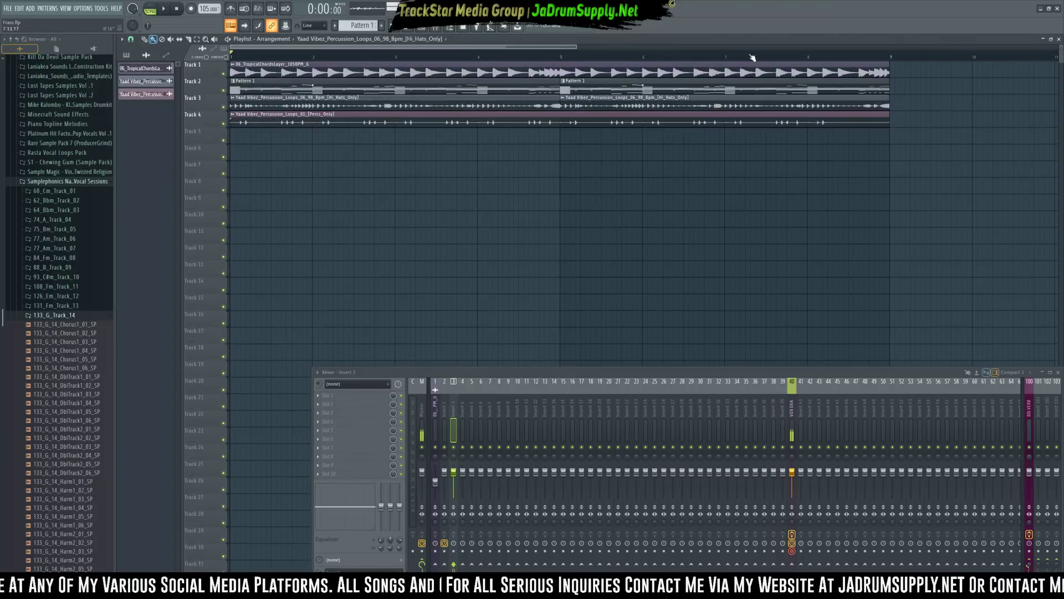
scroll(652, 58, "down", 5)
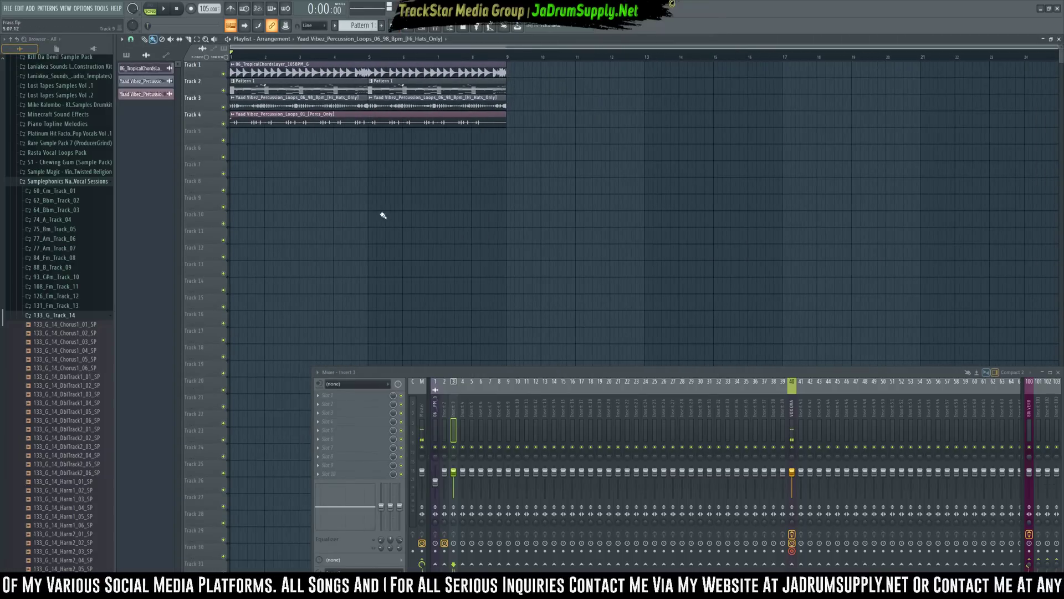
left_click(61, 326)
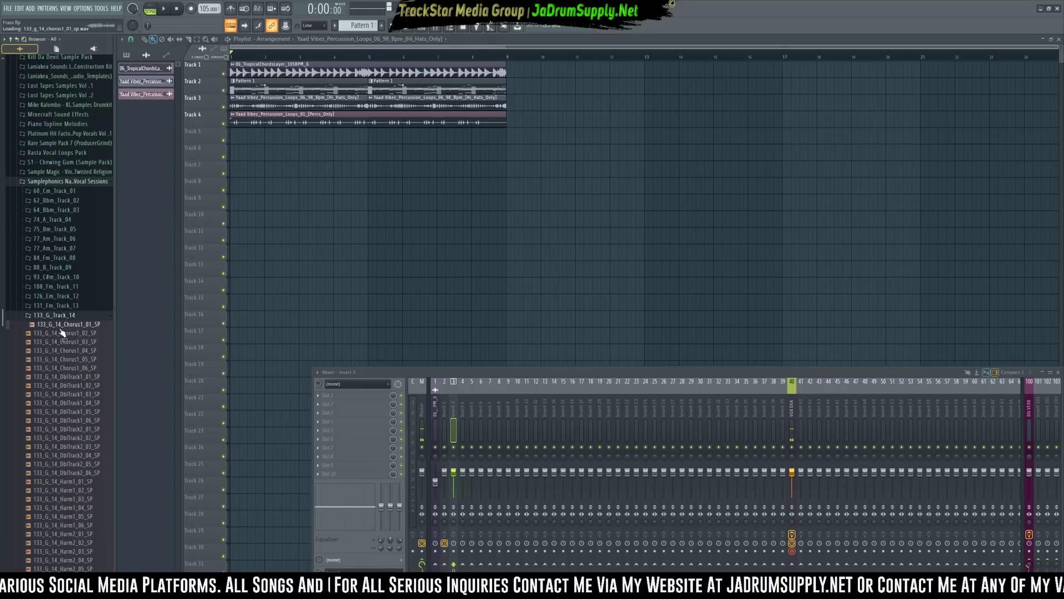
scroll(64, 329, "down", 5)
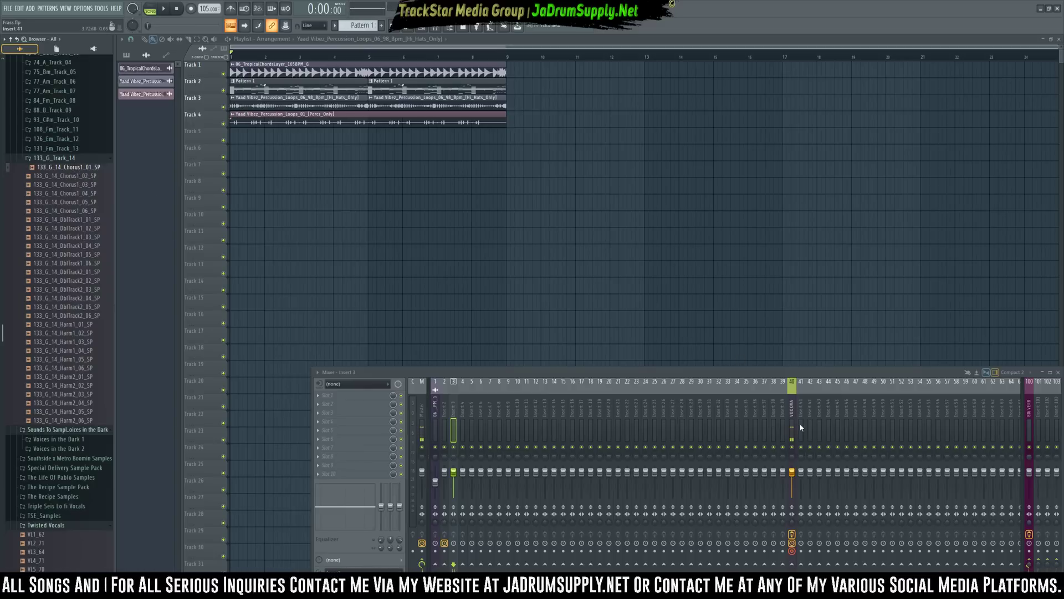
Load the Vocal Chain Post Production track state onto mixer track 46
left_click(847, 424)
right_click(847, 424)
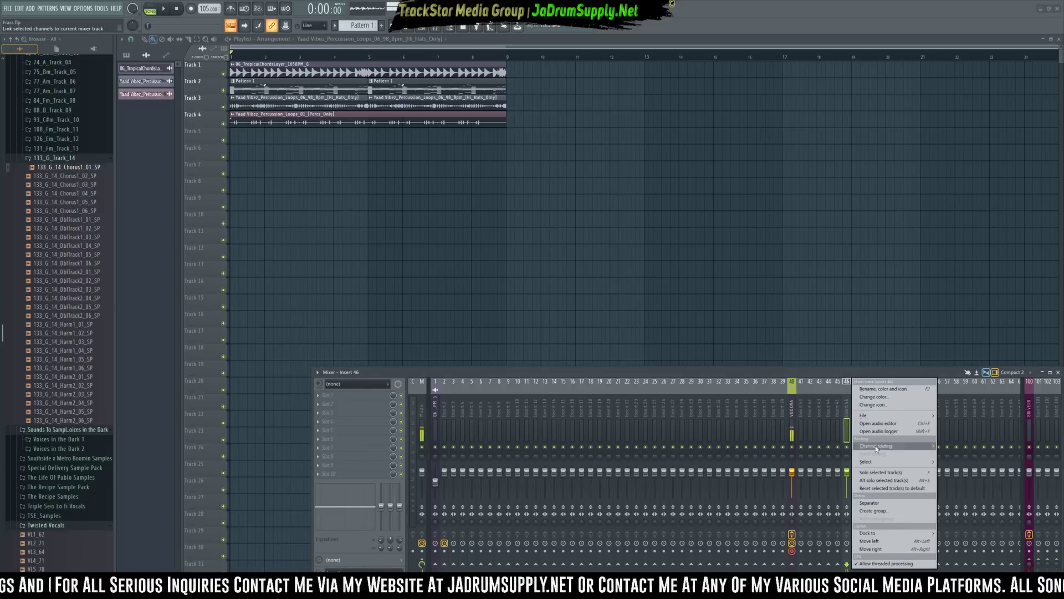
mouse_move(894, 414)
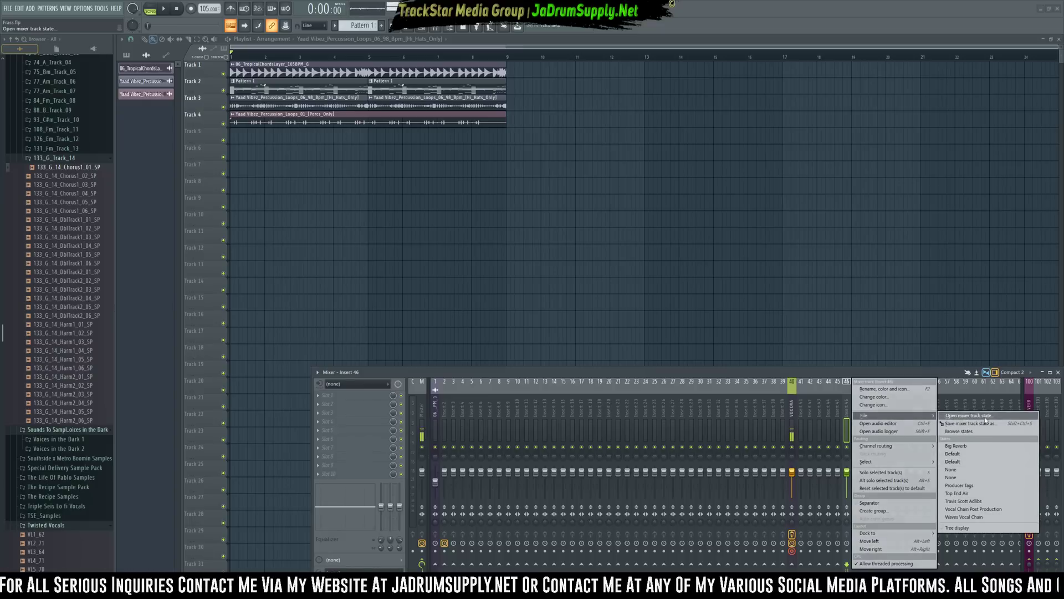
left_click(980, 509)
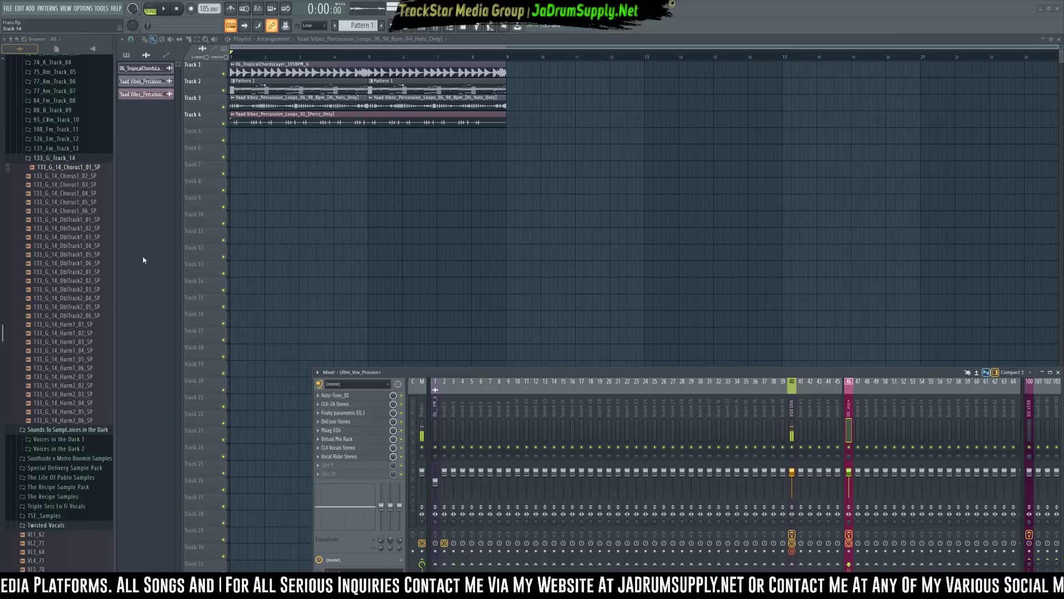
Duplicate the existing playlist clips to bar 9 and place 133_G_14_Chorus1_01_SP below them on track 5, starting at bar 9
left_click(83, 170)
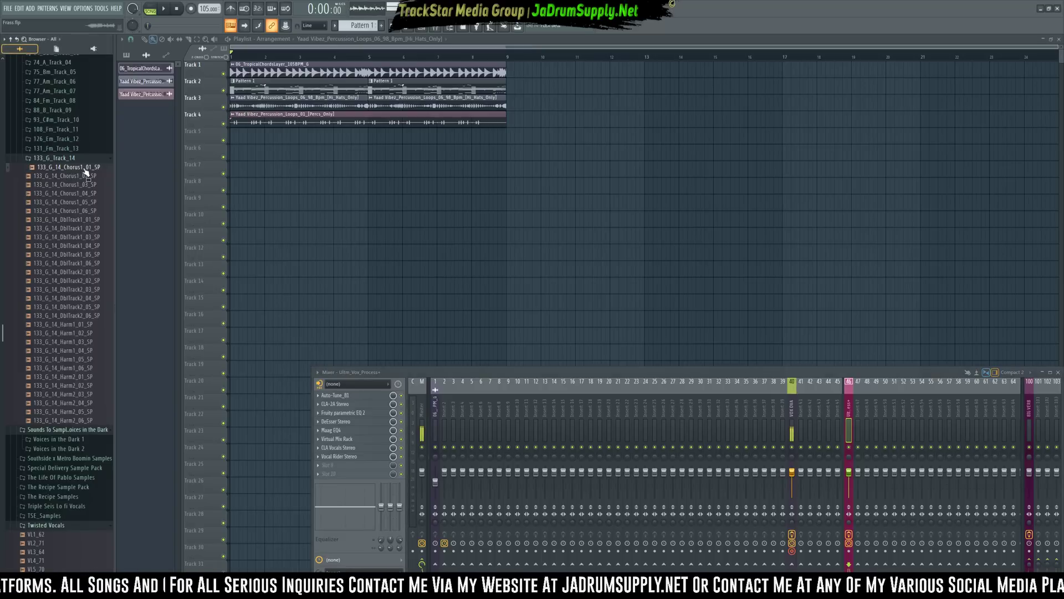
left_click_drag(86, 172, 512, 200)
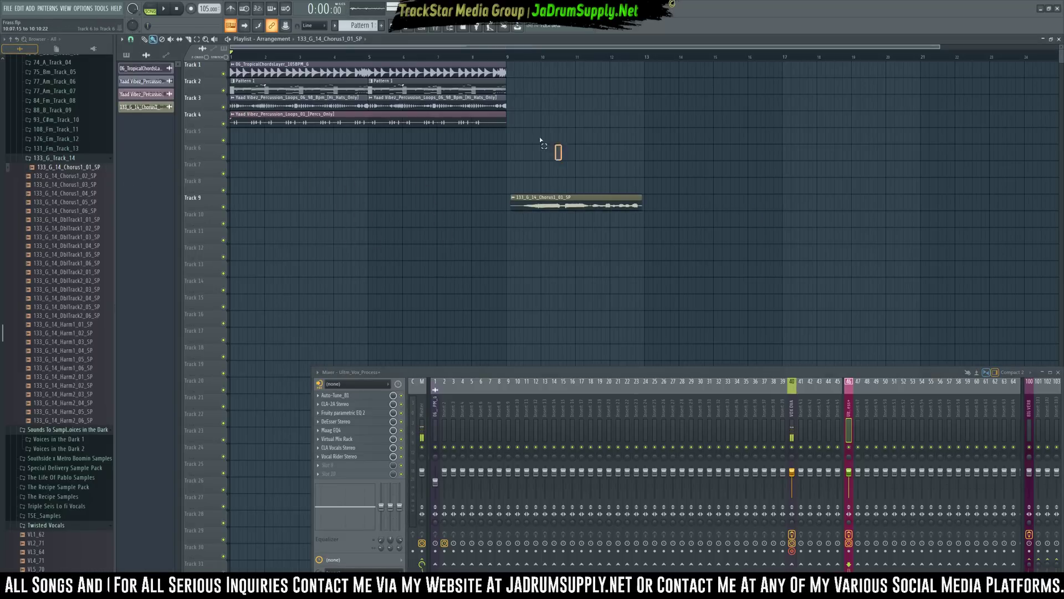
left_click_drag(540, 140, 206, 52)
left_click_drag(259, 83, 535, 83)
left_click_drag(533, 204, 532, 137)
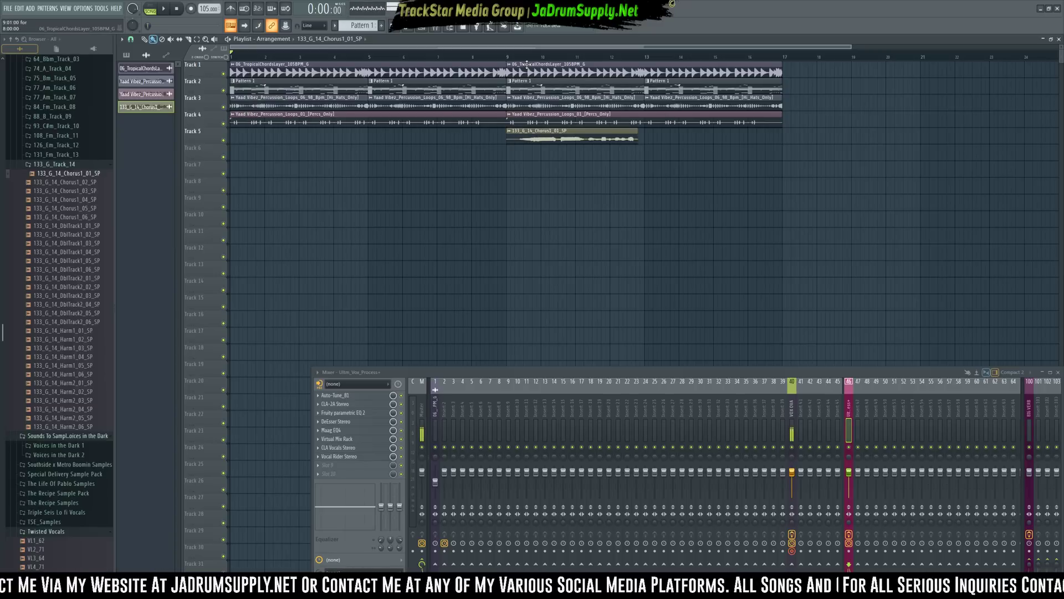
Open the channel settings of the 133_G_14_Chorus1_01_SP clip and route it to mixer track 46
double_click(561, 131)
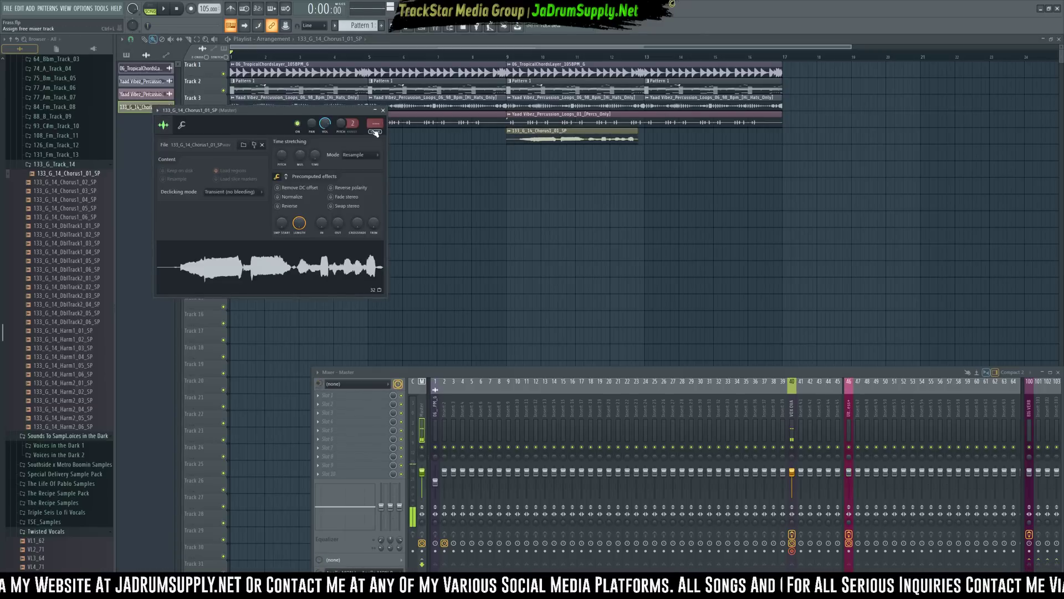
left_click_drag(375, 124, 375, 100)
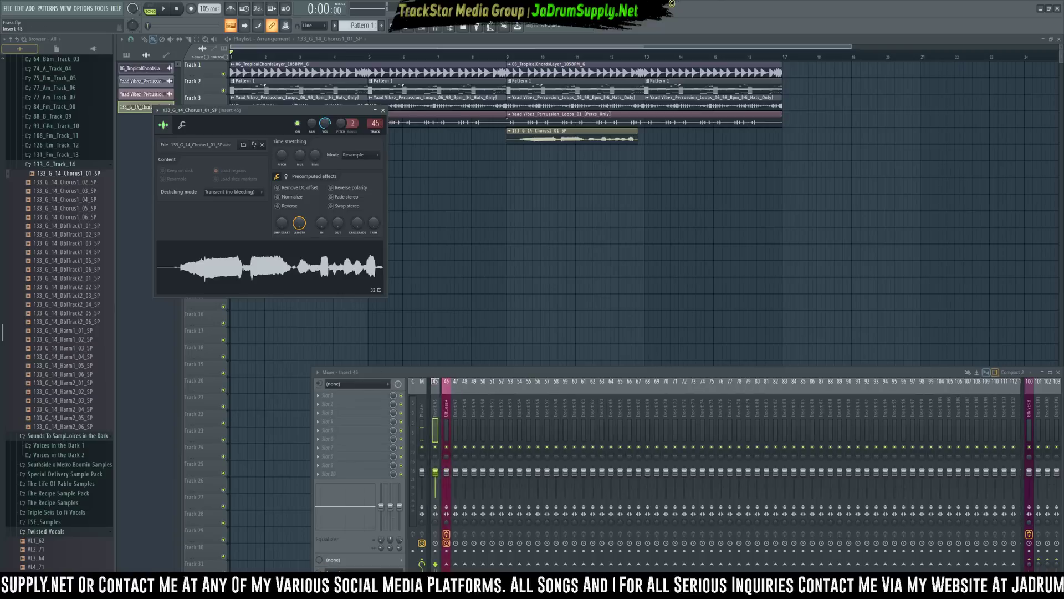
scroll(375, 122, "up", 1)
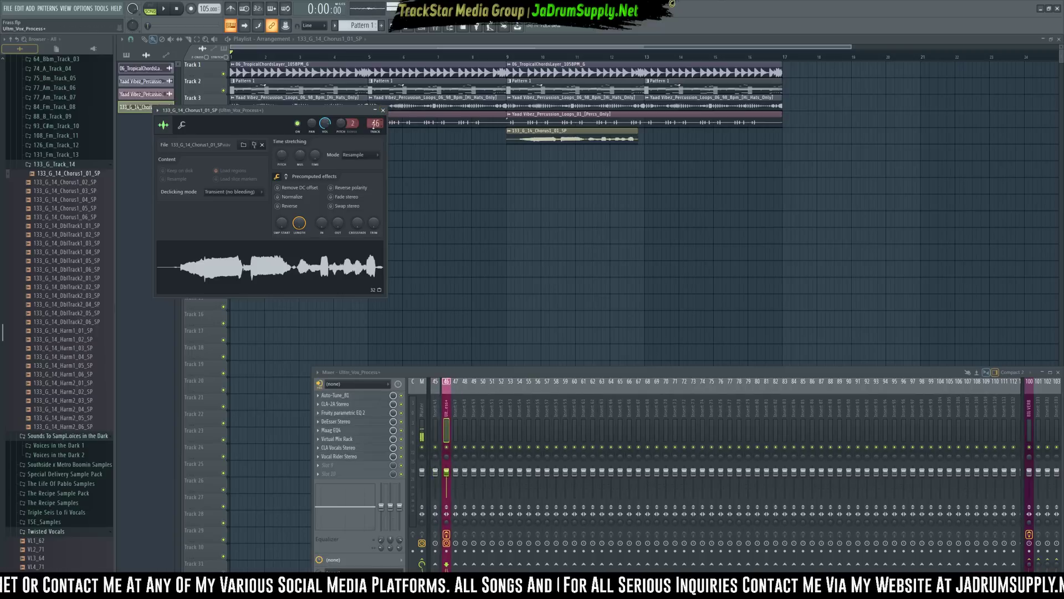
In the vocal chain's Auto-Tune, set the key to G, the scale to Major and the input type to Soprano
left_click(365, 395)
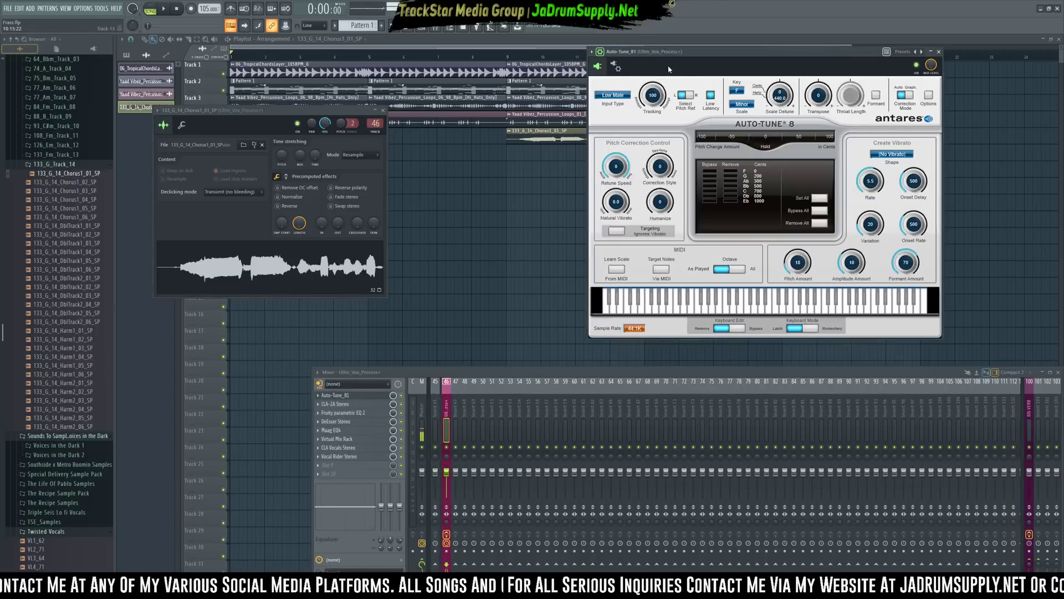
left_click(736, 90)
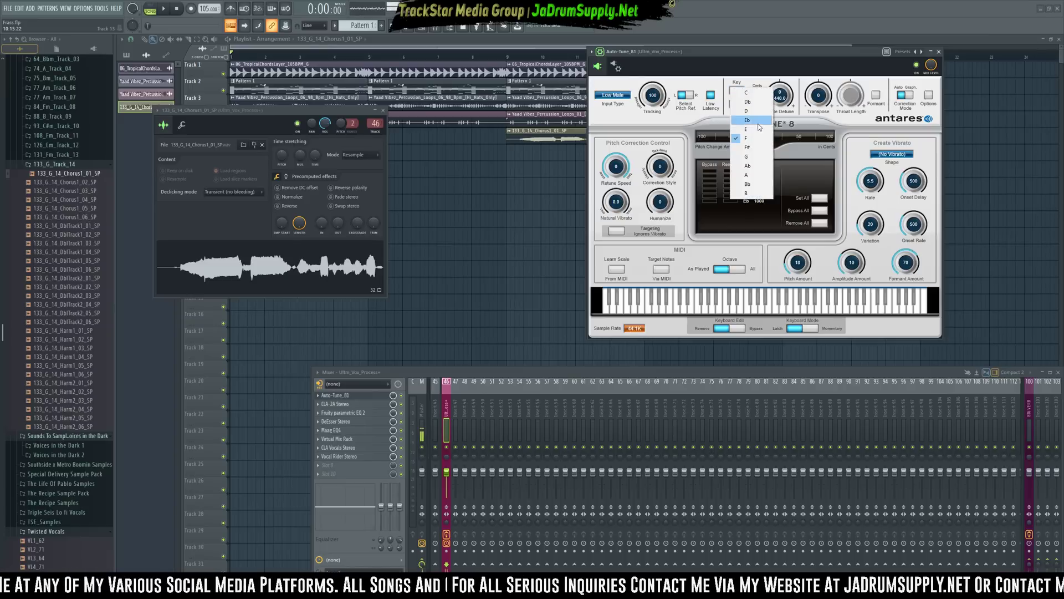
left_click(752, 156)
left_click(742, 106)
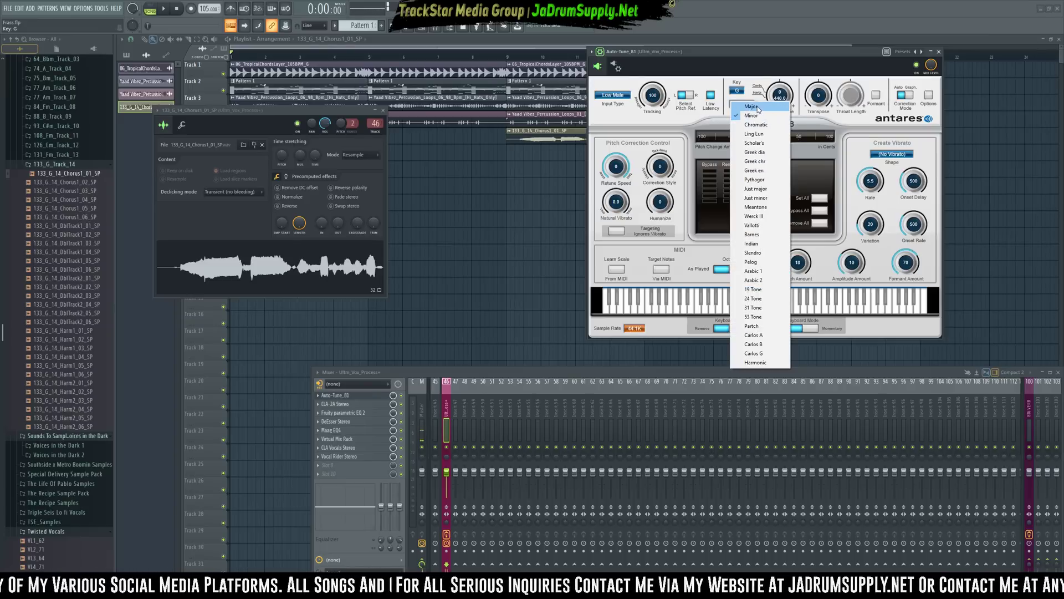
left_click(745, 107)
left_click(619, 98)
left_click(619, 99)
left_click(623, 100)
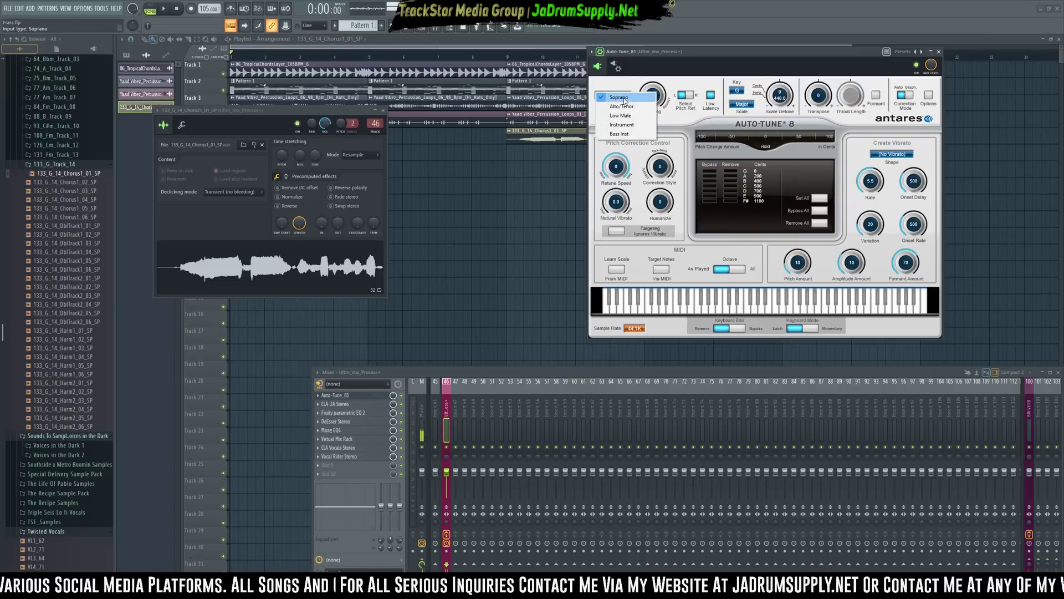
left_click(640, 76)
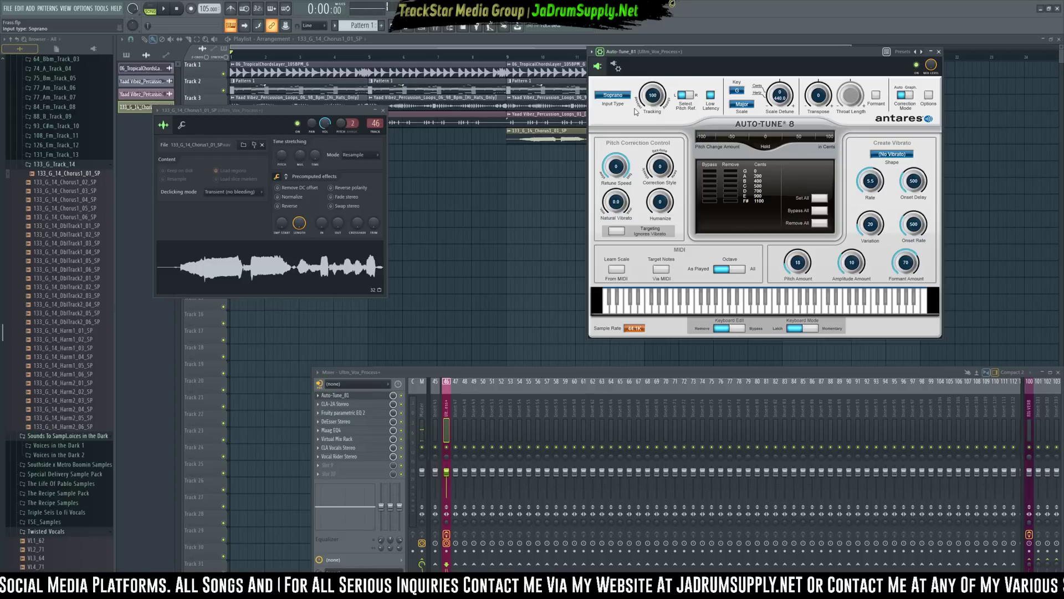